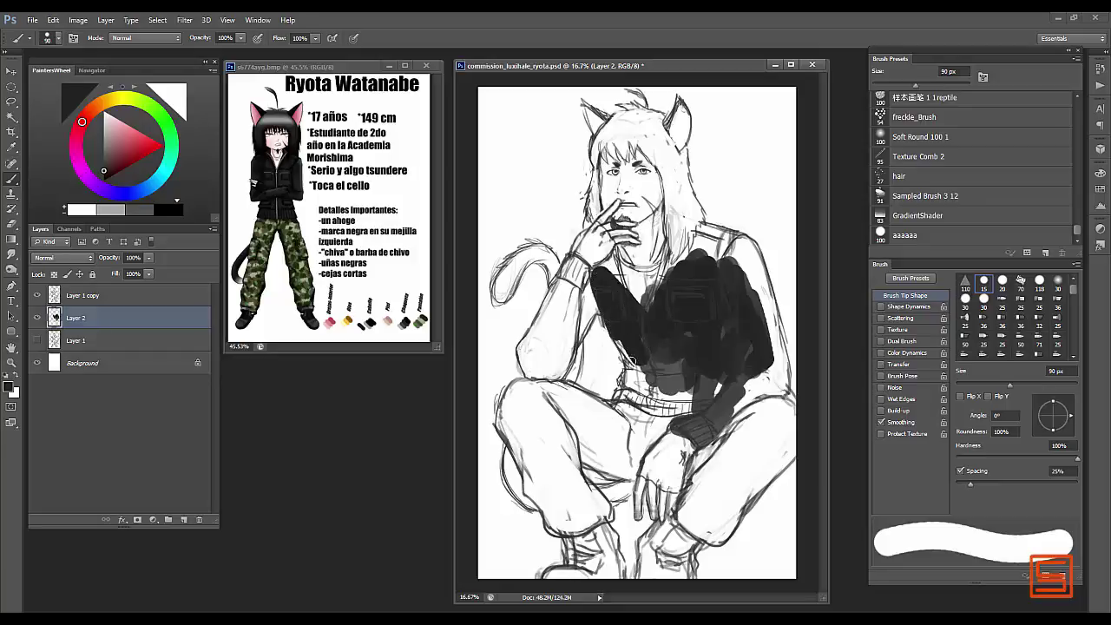
# - Fill the jacket's torso with flat dark grey using a 100 px brush on Layer 2
pyautogui.press(']')
pyautogui.press(']')
pyautogui.press(']')
pyautogui.press(']')
pyautogui.press(']')
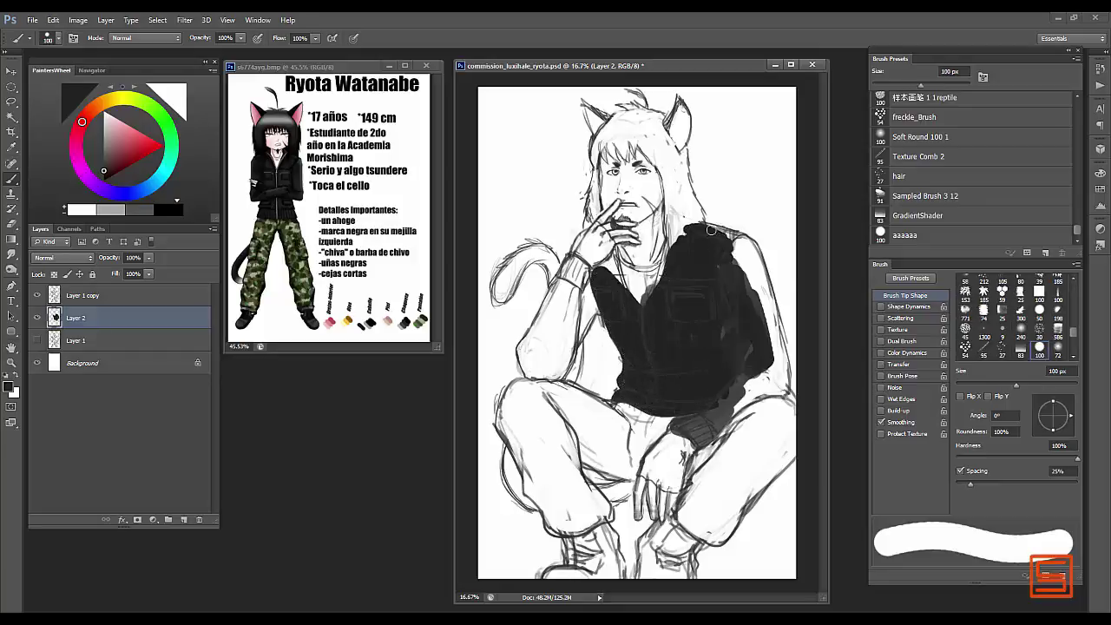
# - Paint the raised arm's sleeve dark grey with an 80 px brush
pyautogui.press('[')
pyautogui.press('[')
pyautogui.press('[')
pyautogui.press('[')
pyautogui.moveTo(527, 365)
pyautogui.mouseDown()
pyautogui.moveTo(574, 262)
pyautogui.moveTo(583, 309)
pyautogui.moveTo(560, 363)
pyautogui.moveTo(570, 360)
pyautogui.moveTo(536, 340)
pyautogui.moveTo(558, 361)
pyautogui.moveTo(612, 323)
pyautogui.moveTo(597, 272)
pyautogui.mouseUp()
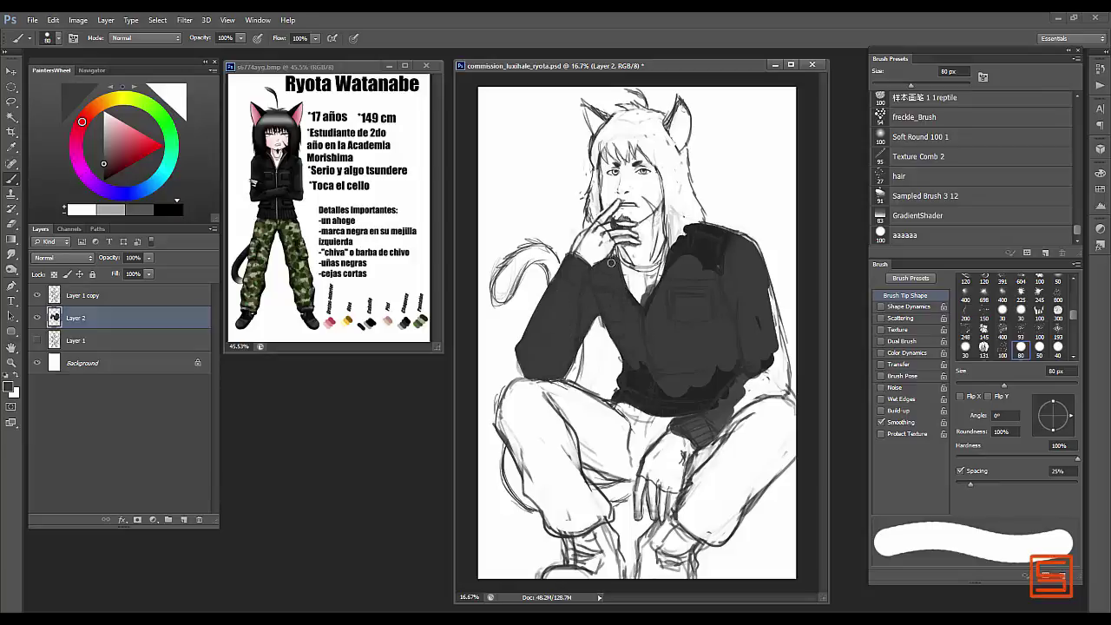
# - Cover the lowered arm's sleeve and the jacket hem with the same dark grey, evening out the edges
pyautogui.press(']')
pyautogui.press(']')
pyautogui.moveTo(686, 428)
pyautogui.mouseDown()
pyautogui.moveTo(785, 393)
pyautogui.moveTo(754, 323)
pyautogui.mouseUp()
pyautogui.moveTo(623, 399); pyautogui.dragTo(647, 395)
pyautogui.press('[')
pyautogui.press('[')
pyautogui.press('[')
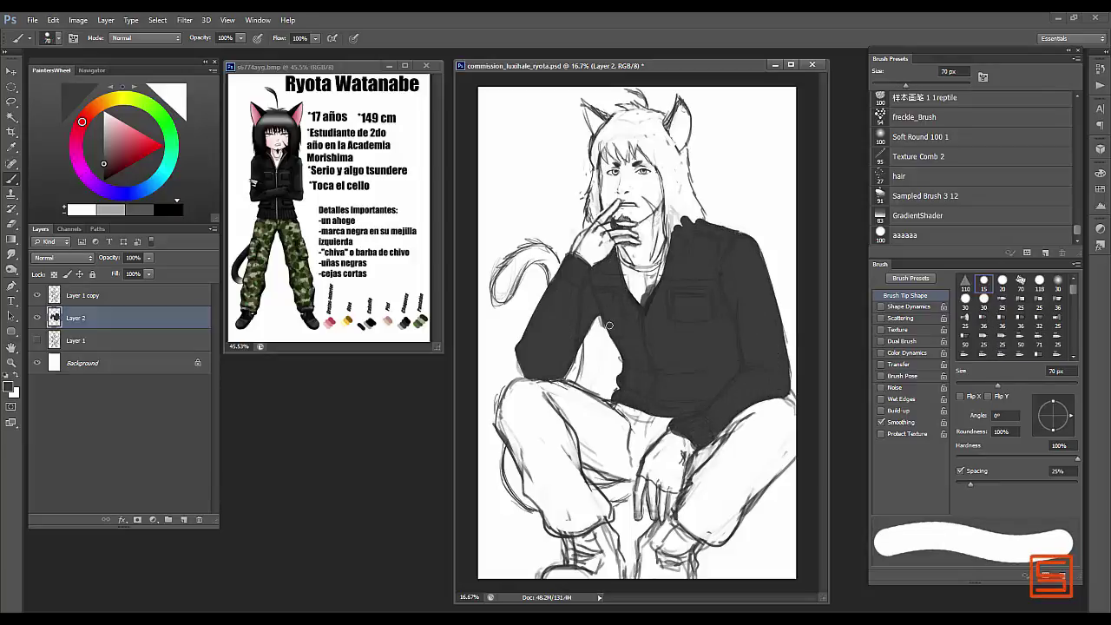
# - Block in the face, neck and fingers with a flat brown skin tone, using brush sizes of 100 and 70 px
pyautogui.press('x')
pyautogui.press(']')
pyautogui.press(']')
pyautogui.press(']')
pyautogui.moveTo(649, 202); pyautogui.dragTo(638, 262)
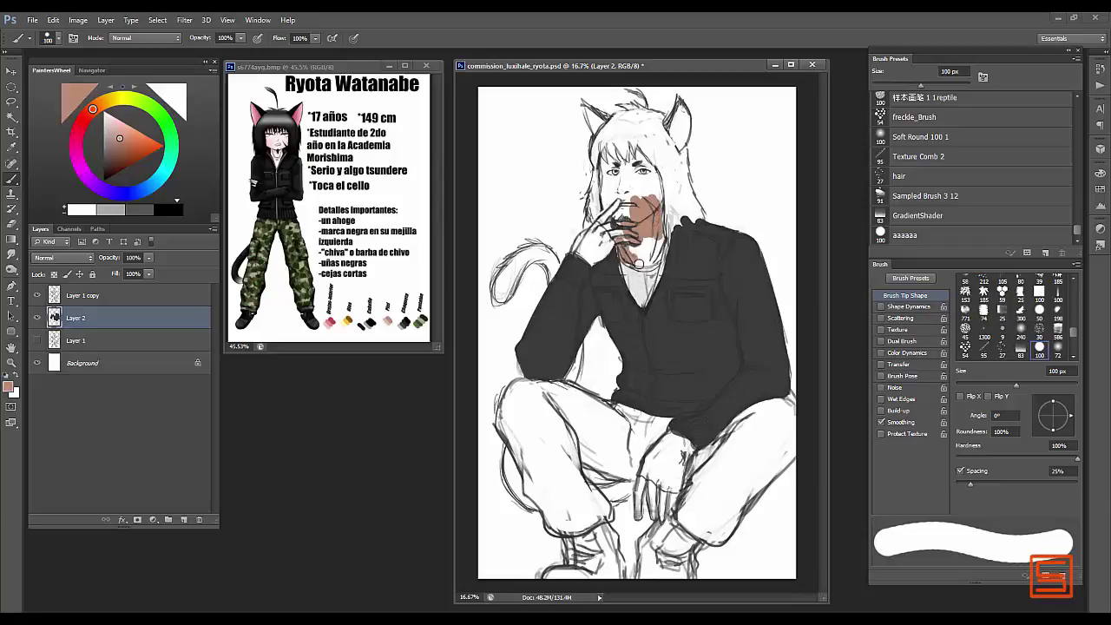
pyautogui.moveTo(605, 221)
pyautogui.mouseDown()
pyautogui.moveTo(635, 165)
pyautogui.moveTo(660, 200)
pyautogui.mouseUp()
pyautogui.press('[')
pyautogui.press('[')
pyautogui.press('[')
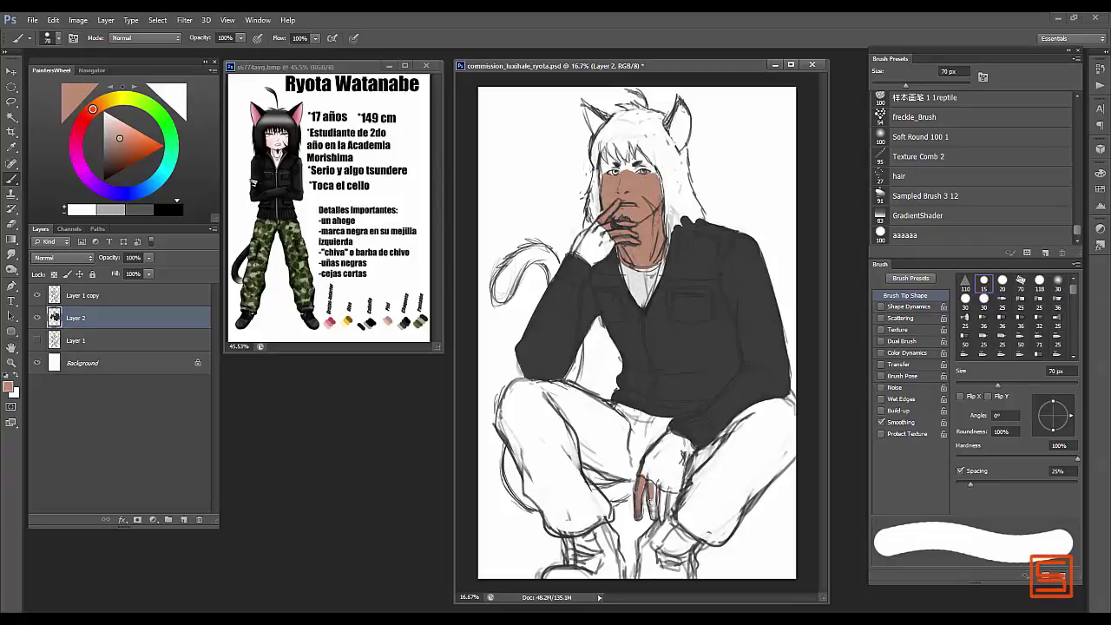
# - Create a new layer above the jacket and skin colours and paint the first dark hair strand beside the face
pyautogui.press('d')
pyautogui.hotkey('ctrl', 'shift', 'alt', 'n')
pyautogui.moveTo(642, 135)
pyautogui.mouseDown()
pyautogui.moveTo(675, 191)
pyautogui.moveTo(670, 244)
pyautogui.mouseUp()
pyautogui.press('[')
pyautogui.press('[')
pyautogui.press('[')
pyautogui.press(']')
pyautogui.press(']')
pyautogui.press(']')
pyautogui.press(']')
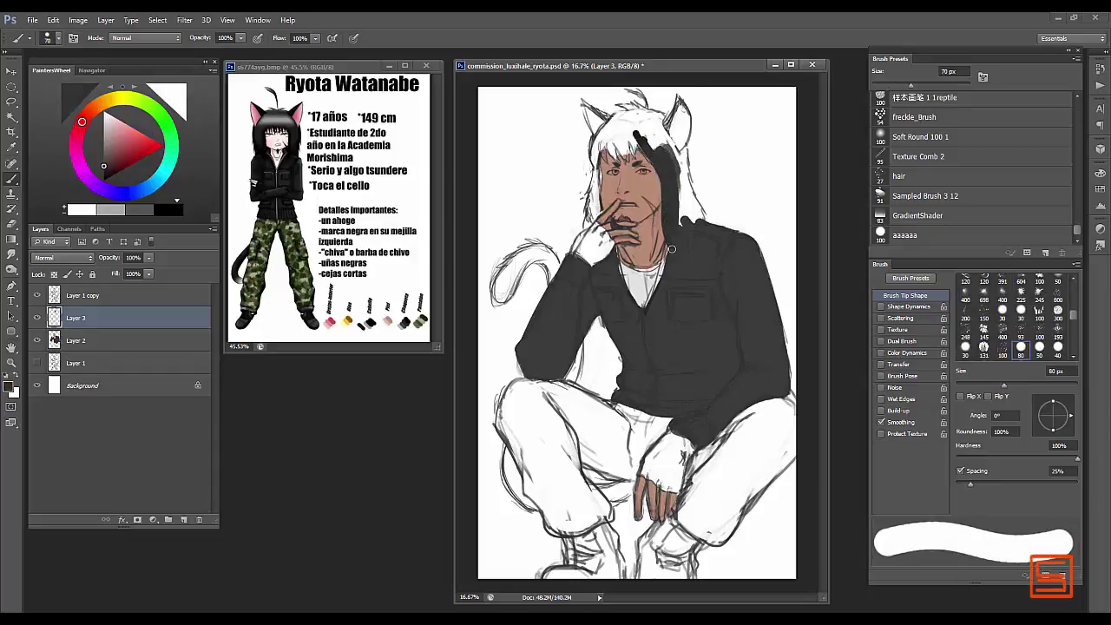
# - Fill the fringe, the crown and both sides of the hair with near-black, varying the brush size
pyautogui.press('[')
pyautogui.press('[')
pyautogui.press('[')
pyautogui.press('[')
pyautogui.moveTo(692, 207); pyautogui.dragTo(650, 117)
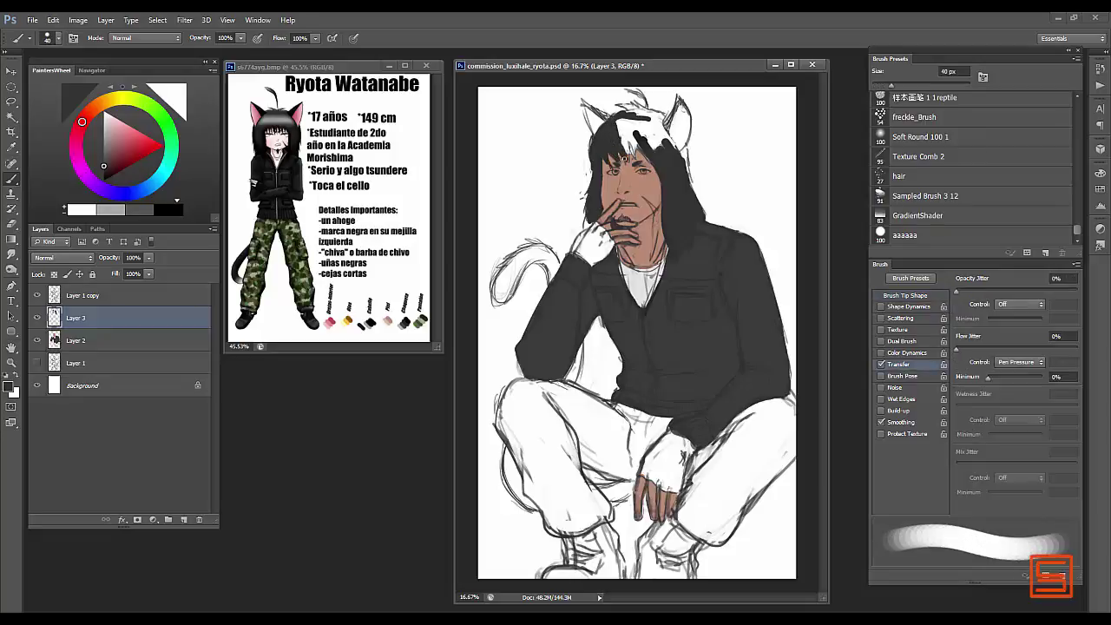
pyautogui.press(']')
pyautogui.press(']')
pyautogui.press(']')
pyautogui.moveTo(625, 159)
pyautogui.mouseDown()
pyautogui.moveTo(622, 128)
pyautogui.moveTo(660, 106)
pyautogui.moveTo(669, 126)
pyautogui.mouseUp()
# - Sample pink from the reference character's ear and paint the insides of both cat ears with a small brush
pyautogui.keyDown('alt'); pyautogui.click(256, 111); pyautogui.keyUp('alt')
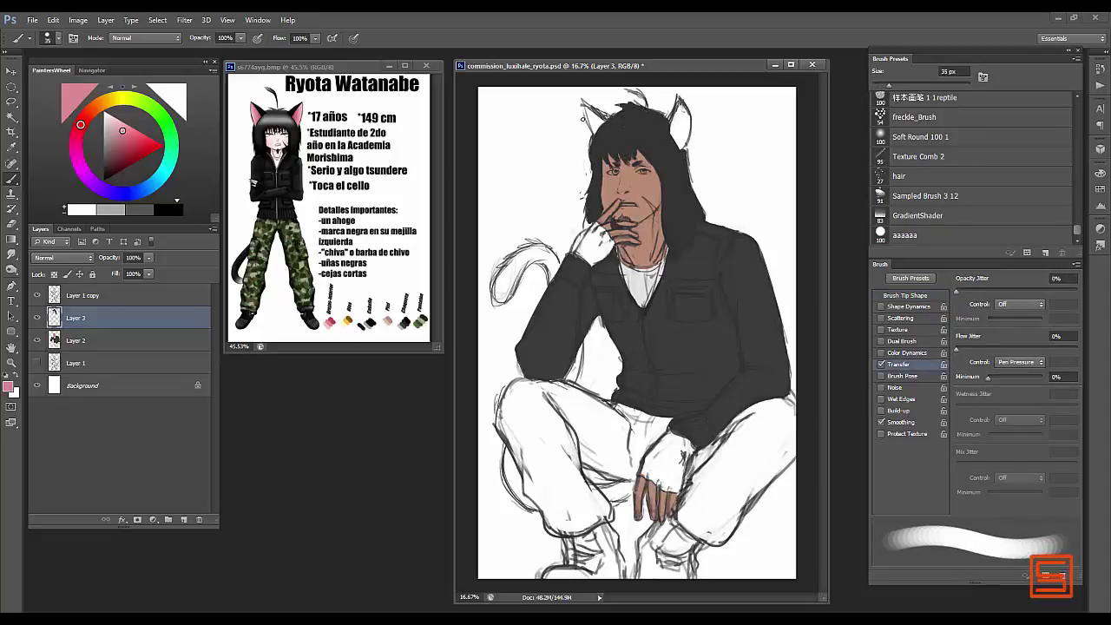
pyautogui.press('[')
pyautogui.press('[')
pyautogui.press('[')
pyautogui.moveTo(587, 130); pyautogui.dragTo(598, 110)
# - Sample the dark clothing colour and paint the fingerless gloves on both hands
pyautogui.keyDown('alt'); pyautogui.click(579, 251); pyautogui.keyUp('alt')
pyautogui.press(']')
pyautogui.press(']')
pyautogui.press(']')
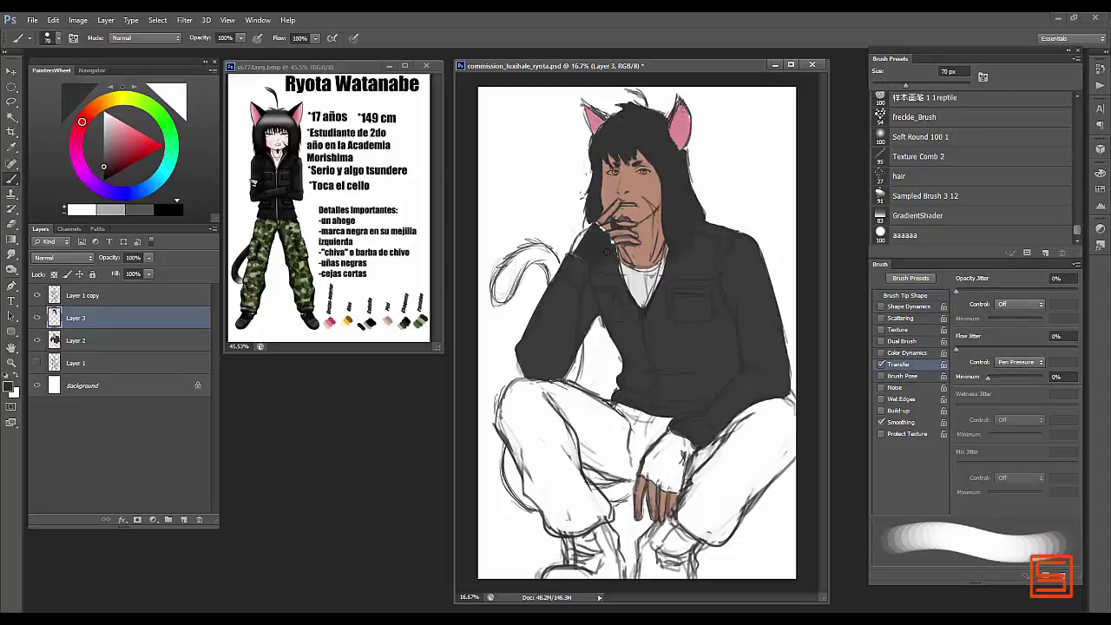
pyautogui.moveTo(573, 252); pyautogui.dragTo(587, 231)
pyautogui.moveTo(643, 473); pyautogui.dragTo(679, 495)
# - Sample dark green from the reference trousers and begin filling the bent knee under the raised arm with an enlarged brush
pyautogui.keyDown('alt'); pyautogui.click(276, 260); pyautogui.keyUp('alt')
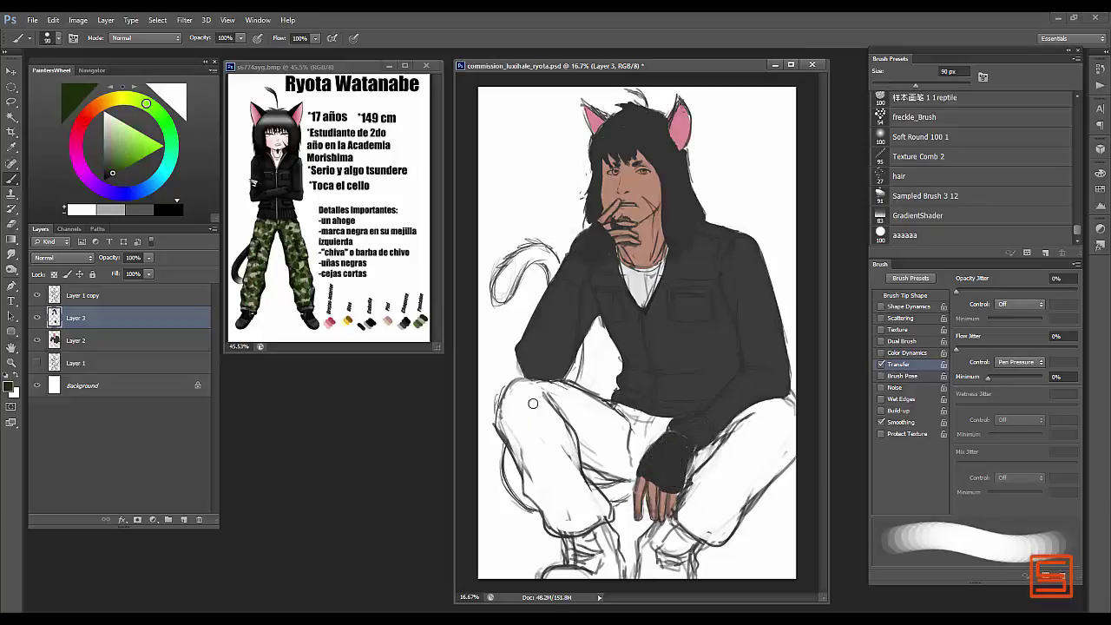
pyautogui.press(']')
pyautogui.press(']')
pyautogui.press(']')
pyautogui.press(']')
pyautogui.press(']')
pyautogui.press(']')
pyautogui.press(']')
pyautogui.moveTo(565, 404); pyautogui.dragTo(525, 434)
pyautogui.moveTo(560, 473); pyautogui.dragTo(515, 404)
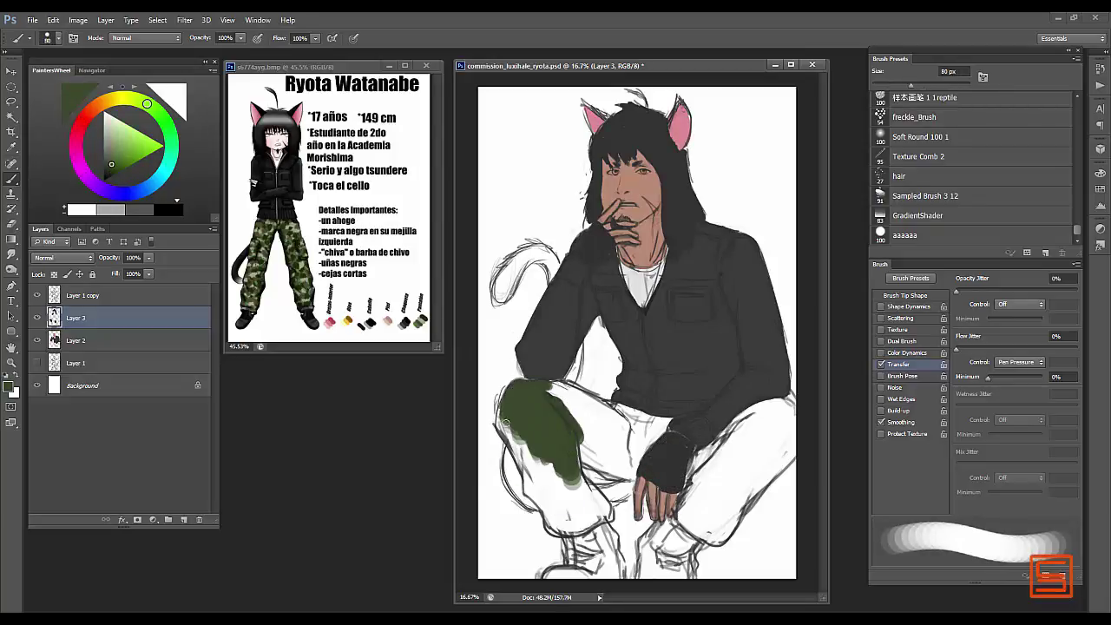
# - Fill that trouser leg down to the hem and start its thigh in green with a 125 px brush
pyautogui.moveTo(560, 528)
pyautogui.mouseDown()
pyautogui.moveTo(610, 516)
pyautogui.moveTo(530, 481)
pyautogui.moveTo(565, 512)
pyautogui.mouseUp()
pyautogui.press(']')
pyautogui.press(']')
pyautogui.press(']')
pyautogui.moveTo(539, 387); pyautogui.dragTo(565, 399)
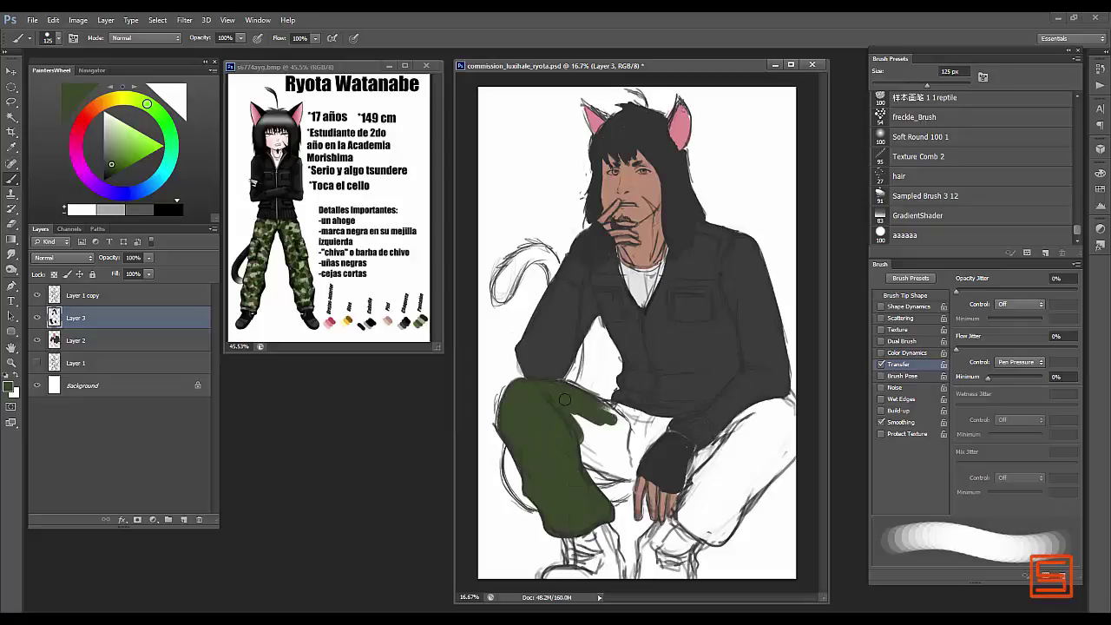
# - Add a new layer beneath Layer 2 and paint the remaining thigh, crotch and other trouser leg green
pyautogui.click(132, 343)
pyautogui.keyDown('ctrl'); pyautogui.click(183, 519); pyautogui.keyUp('ctrl')
pyautogui.moveTo(582, 477)
pyautogui.mouseDown()
pyautogui.moveTo(634, 434)
pyautogui.moveTo(682, 512)
pyautogui.moveTo(714, 527)
pyautogui.moveTo(751, 417)
pyautogui.moveTo(792, 434)
pyautogui.mouseUp()
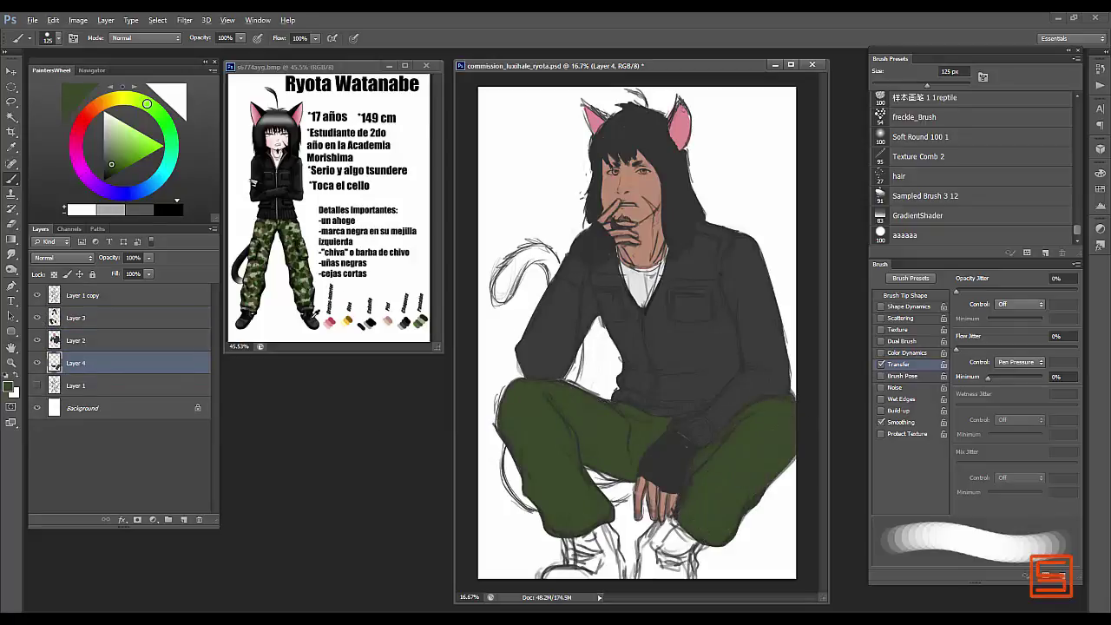
# - Sample the reference jacket's dark grey and paint the boots and tail on a new layer beneath the trousers
pyautogui.keyDown('alt'); pyautogui.click(278, 209); pyautogui.keyUp('alt')
pyautogui.keyDown('ctrl'); pyautogui.click(183, 519); pyautogui.keyUp('ctrl')
pyautogui.moveTo(647, 521); pyautogui.dragTo(691, 577)
pyautogui.moveTo(570, 547); pyautogui.dragTo(593, 513)
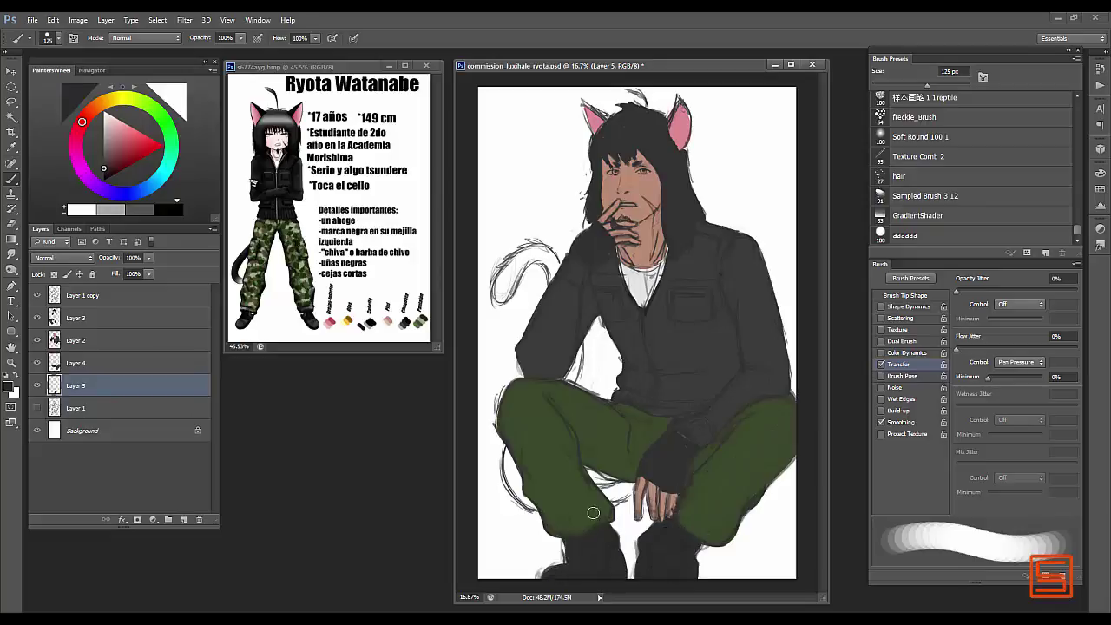
pyautogui.moveTo(497, 297); pyautogui.dragTo(540, 251)
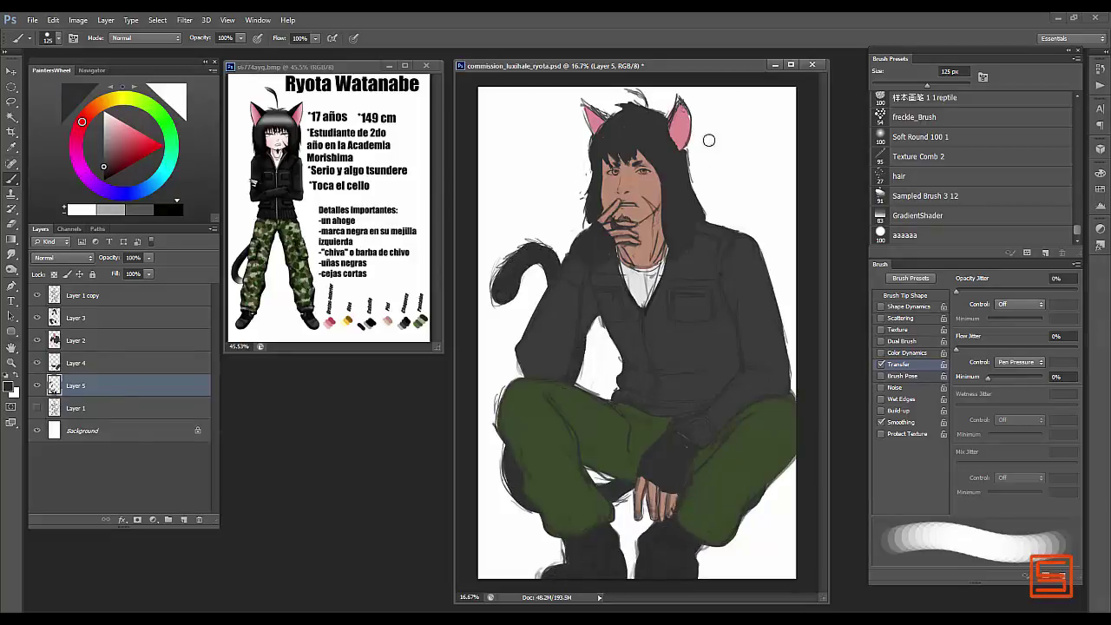
# - Fill the Background layer with a muted green sampled from the reference trousers and darken it using Hue/Saturation
pyautogui.click(82, 431)
pyautogui.keyDown('alt'); pyautogui.click(257, 289); pyautogui.keyUp('alt')
pyautogui.hotkey('alt', 'BackSpace')
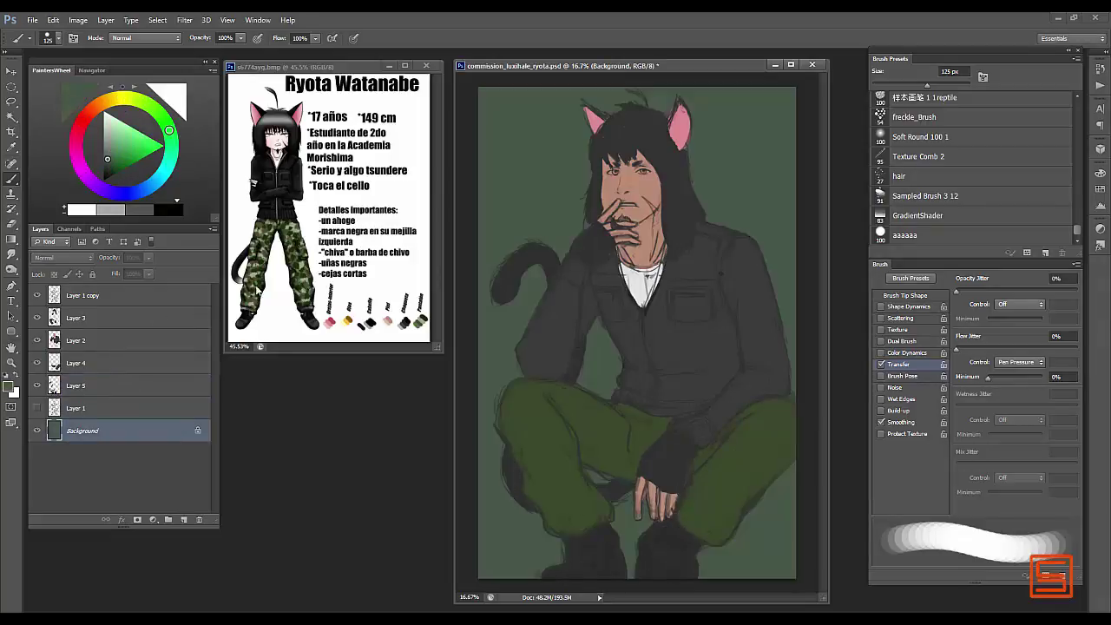
pyautogui.hotkey('ctrl', 'u')
pyautogui.press('Return')
# - Draw a lighter green radial gradient on a new layer behind the figure and merge it into the Background
pyautogui.hotkey('ctrl', 'shift', 'alt', 'n')
pyautogui.press('g')
pyautogui.click(113, 155)
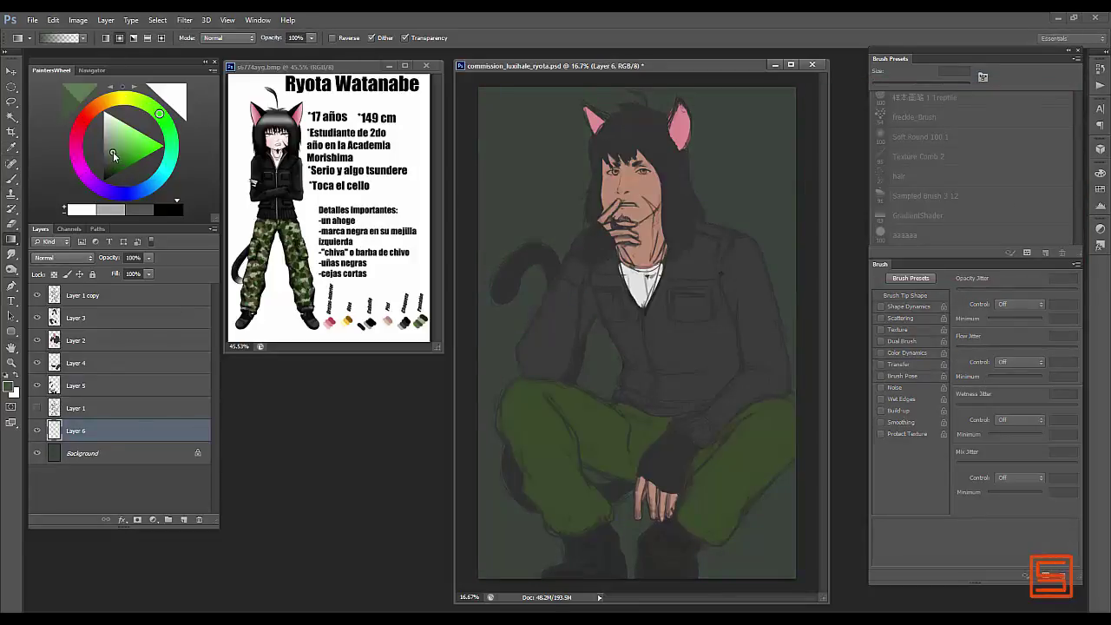
pyautogui.moveTo(688, 389); pyautogui.dragTo(560, 540)
pyautogui.hotkey('ctrl', 'e')
# - Shift the Background's hue from green to a warm olive brown with Hue/Saturation
pyautogui.hotkey('ctrl', 'u')
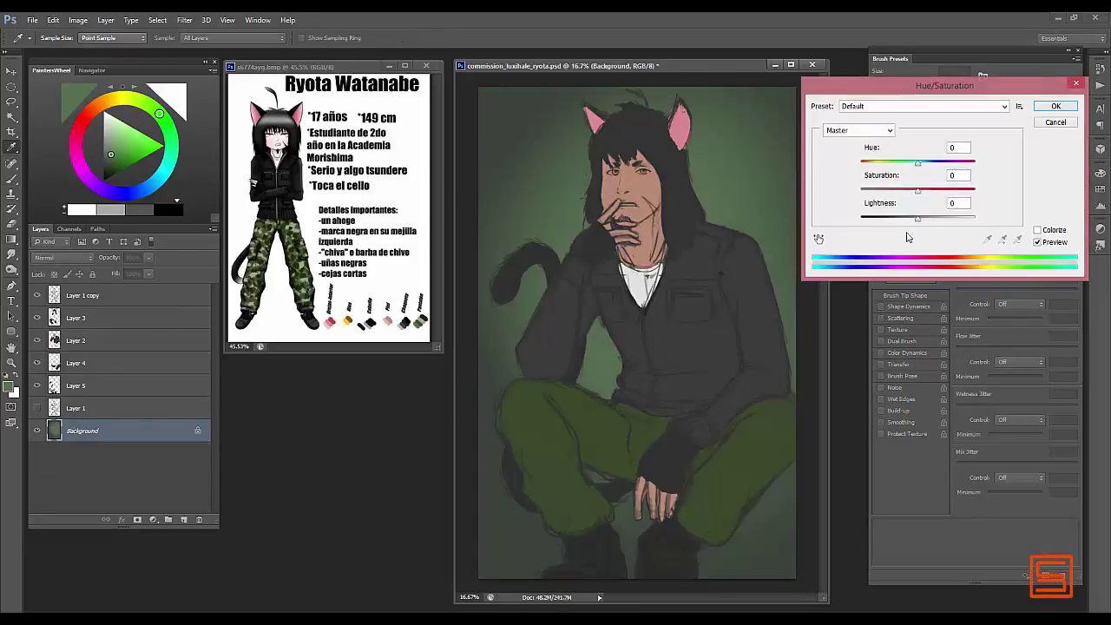
pyautogui.moveTo(918, 163); pyautogui.dragTo(895, 163)
pyautogui.press('Return')
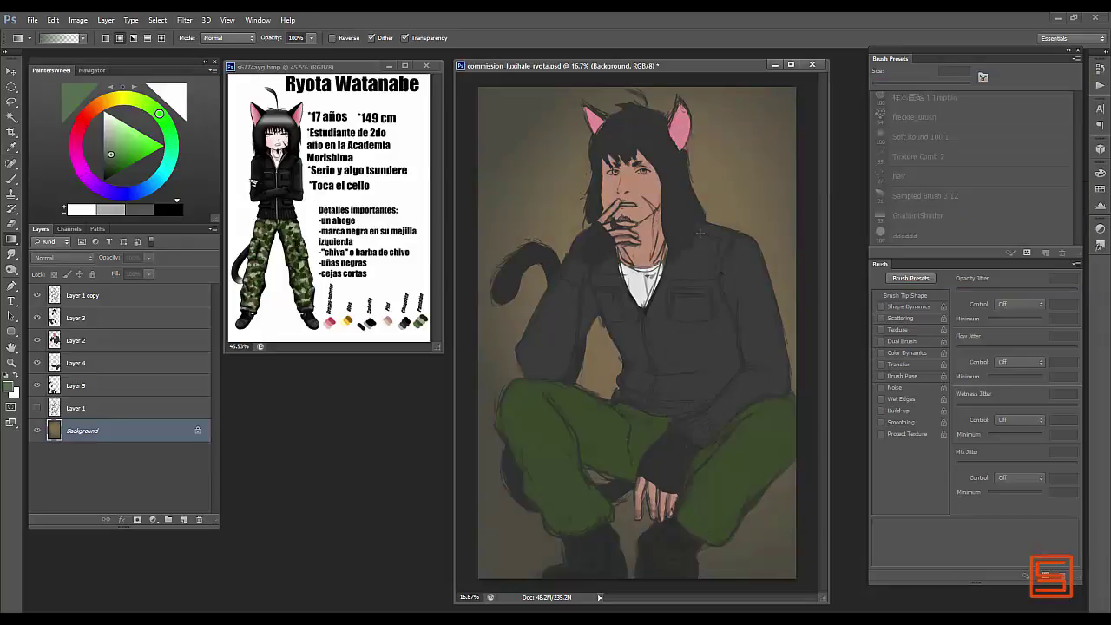
# - Merge the flat colour layers from Layer 3 through Layer 5 into one layer
pyautogui.click(77, 318)
pyautogui.keyDown('shift'); pyautogui.click(77, 385); pyautogui.keyUp('shift')
pyautogui.hotkey('ctrl', 'e')
# - Create a new layer above the merged colours for painting the face, with the reference's colour palette in view
pyautogui.press('z')
pyautogui.click(614, 178)
pyautogui.keyDown('alt'); pyautogui.click(614, 178); pyautogui.keyUp('alt')
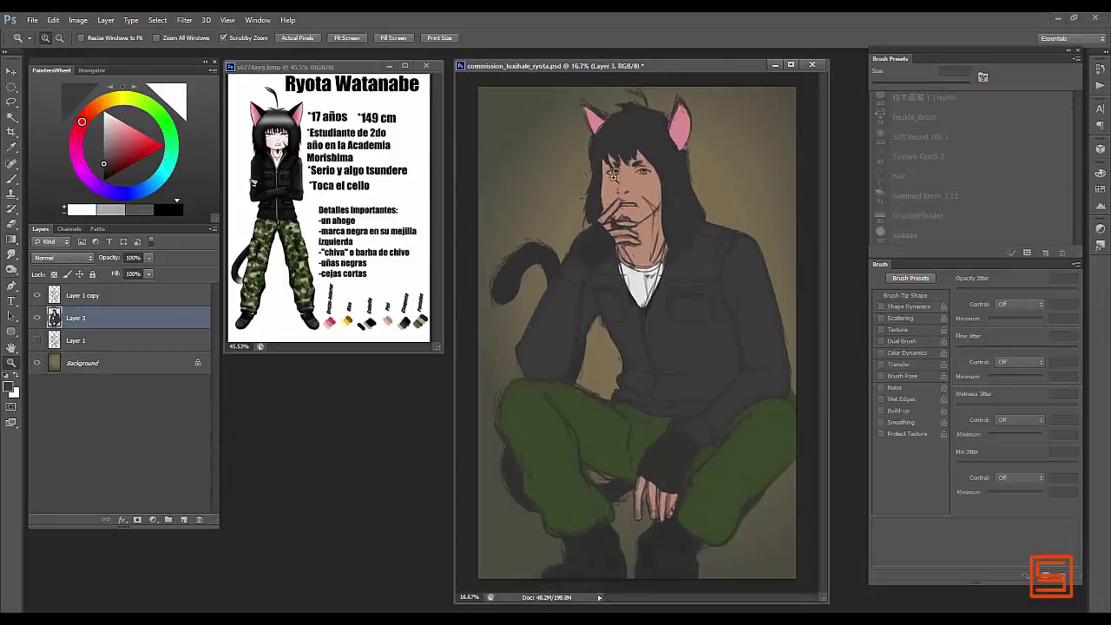
pyautogui.scroll(3, 614, 177)
pyautogui.press('b')
pyautogui.hotkey('ctrl', 'Tab')
pyautogui.scroll(3, 330, 208)
pyautogui.scroll(-2, 330, 208)
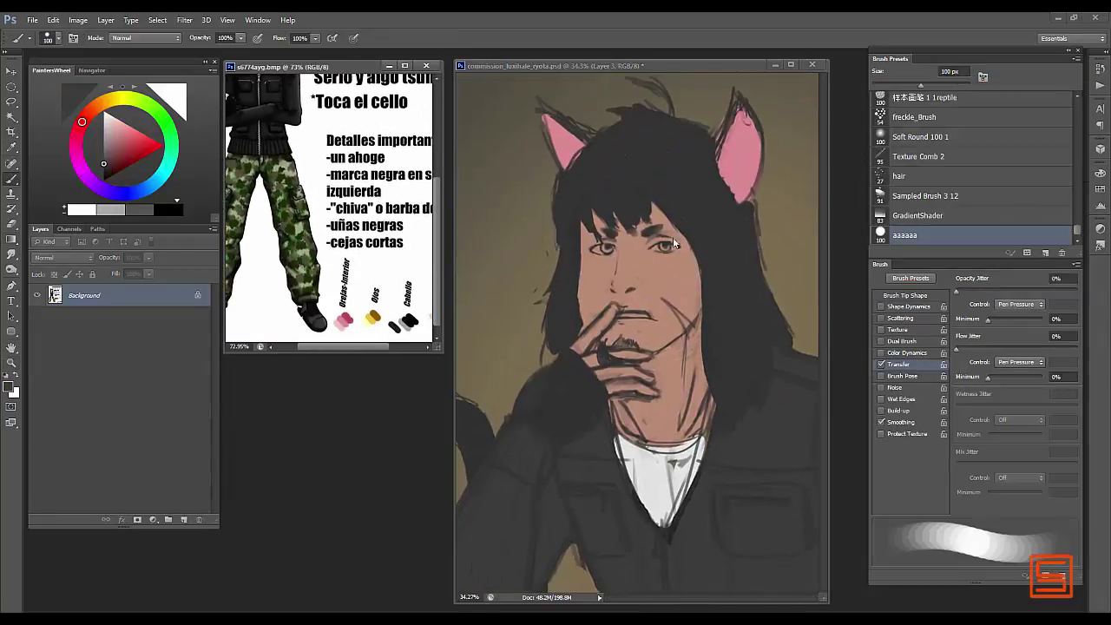
pyautogui.hotkey('ctrl', 'Tab')
pyautogui.hotkey('ctrl', 'shift', 'alt', 'n')
pyautogui.hotkey('ctrl', 'Tab')
# - Shade the cheek and nose area with sampled skin tones, using Wet Edges and an 80 px brush
pyautogui.keyDown('alt'); pyautogui.click(683, 294); pyautogui.keyUp('alt')
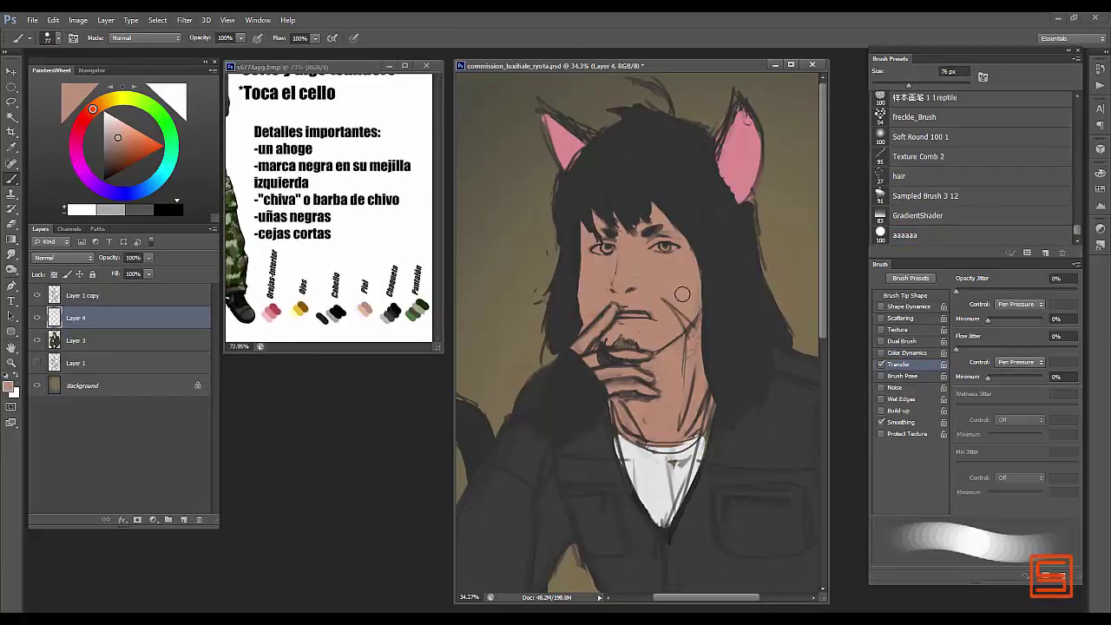
pyautogui.press('[')
pyautogui.press('[')
pyautogui.press('[')
pyautogui.keyDown('alt'); pyautogui.click(694, 275); pyautogui.keyUp('alt')
pyautogui.press(']')
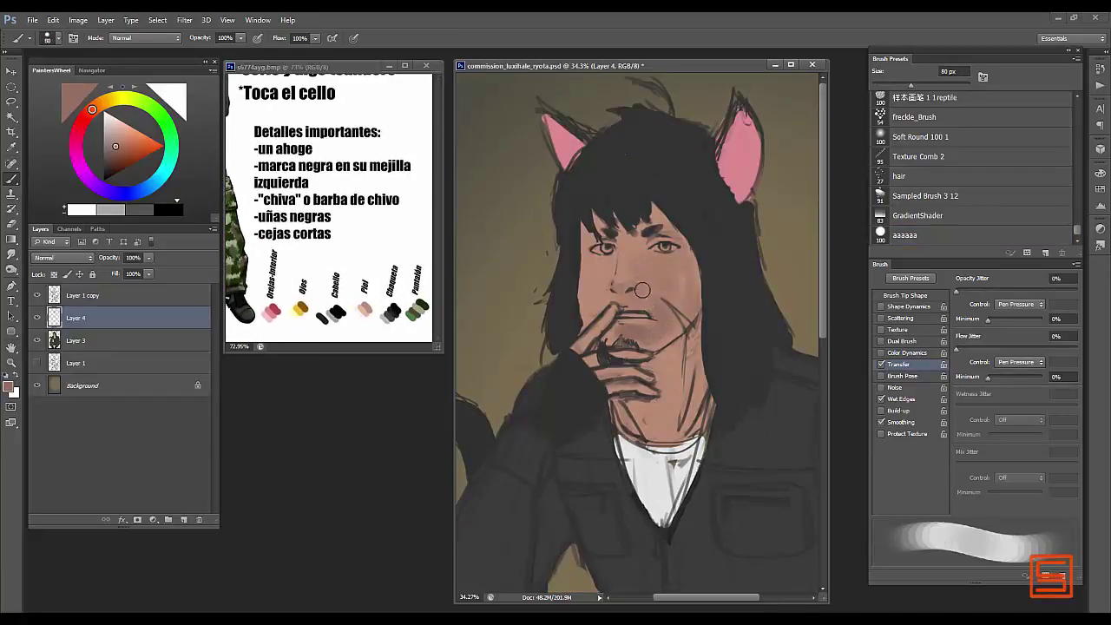
# - Deepen the shadows under the nose, chin and on the neck with a darker brown at 60 px
pyautogui.keyDown('alt'); pyautogui.click(642, 271); pyautogui.keyUp('alt')
pyautogui.press('[')
pyautogui.press('[')
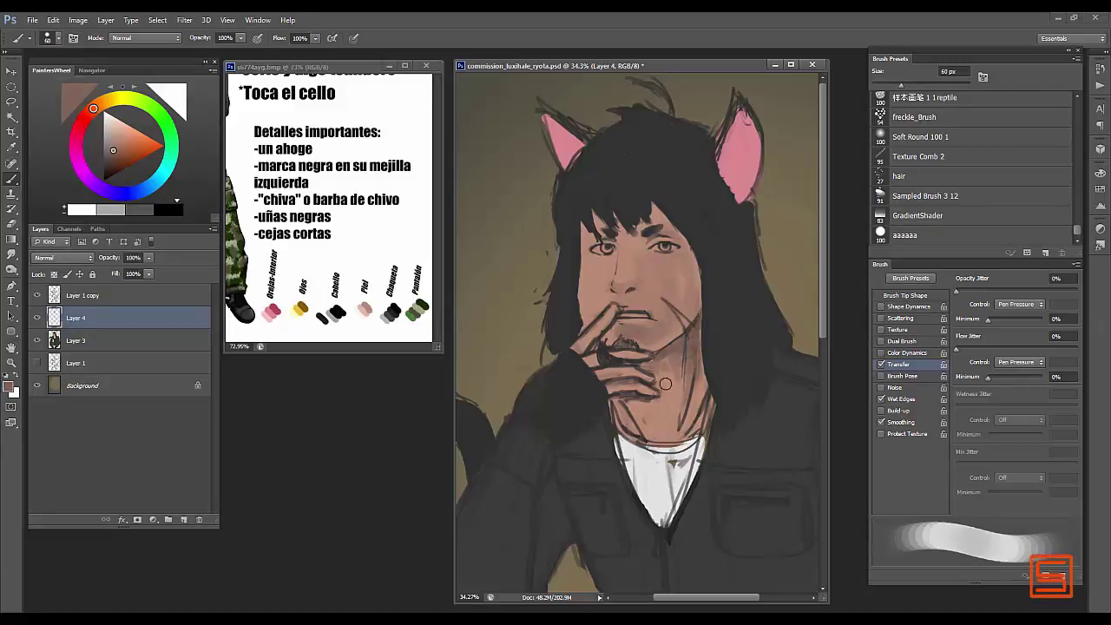
# - Turn off Wet Edges and paint a very pale pink highlight on the nose with a 30 px brush
pyautogui.click(882, 399)
pyautogui.keyDown('alt'); pyautogui.click(625, 266); pyautogui.keyUp('alt')
pyautogui.press('[')
pyautogui.press('[')
pyautogui.press('[')
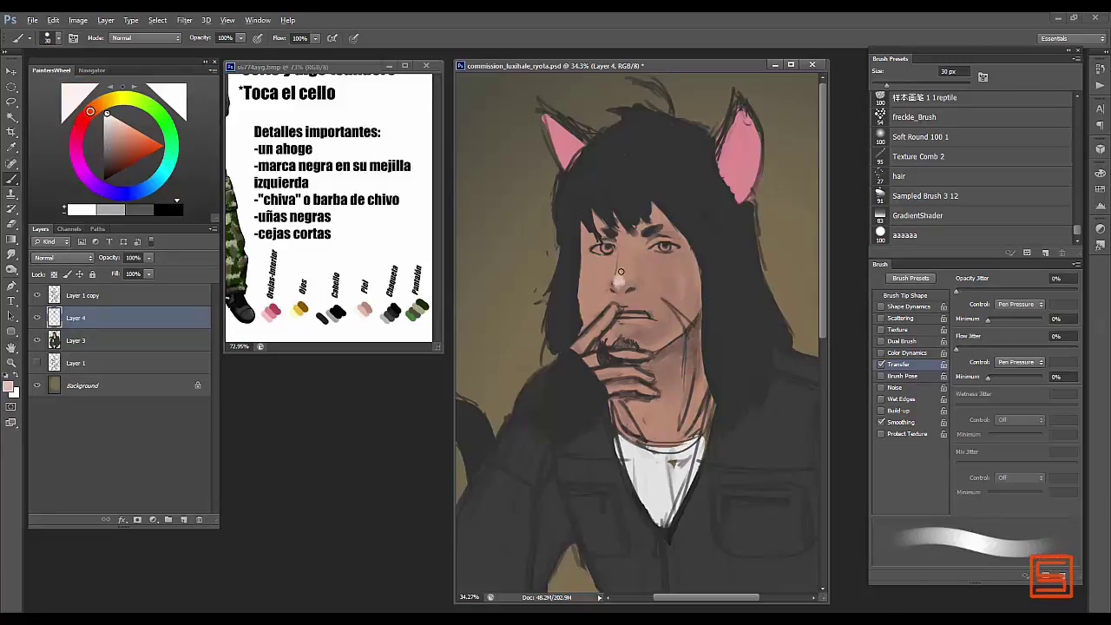
# - Lighten the nose bridge and cheeks with a pale skin tone and a brush of about 71 px
pyautogui.keyDown('alt'); pyautogui.click(626, 265); pyautogui.keyUp('alt')
pyautogui.press(']')
pyautogui.press(']')
pyautogui.press(']')
pyautogui.press(']')
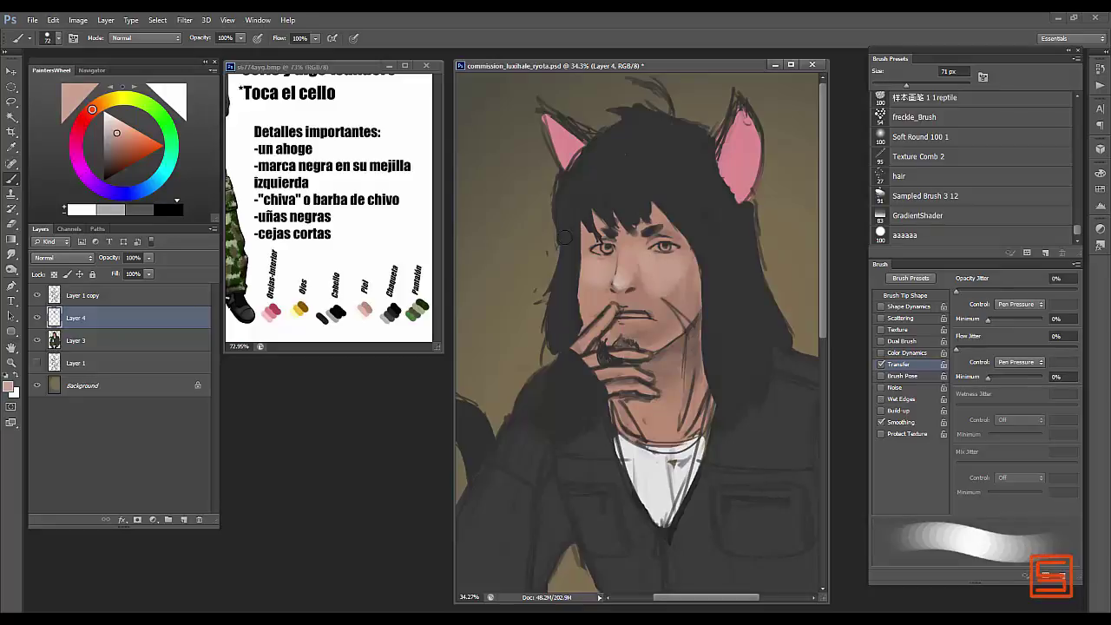
# - Add reddish-pink blush around the eyes and on both cheeks, and tint the neck shadow brown
pyautogui.keyDown('alt'); pyautogui.click(598, 254); pyautogui.keyUp('alt')
pyautogui.press('[')
pyautogui.press('[')
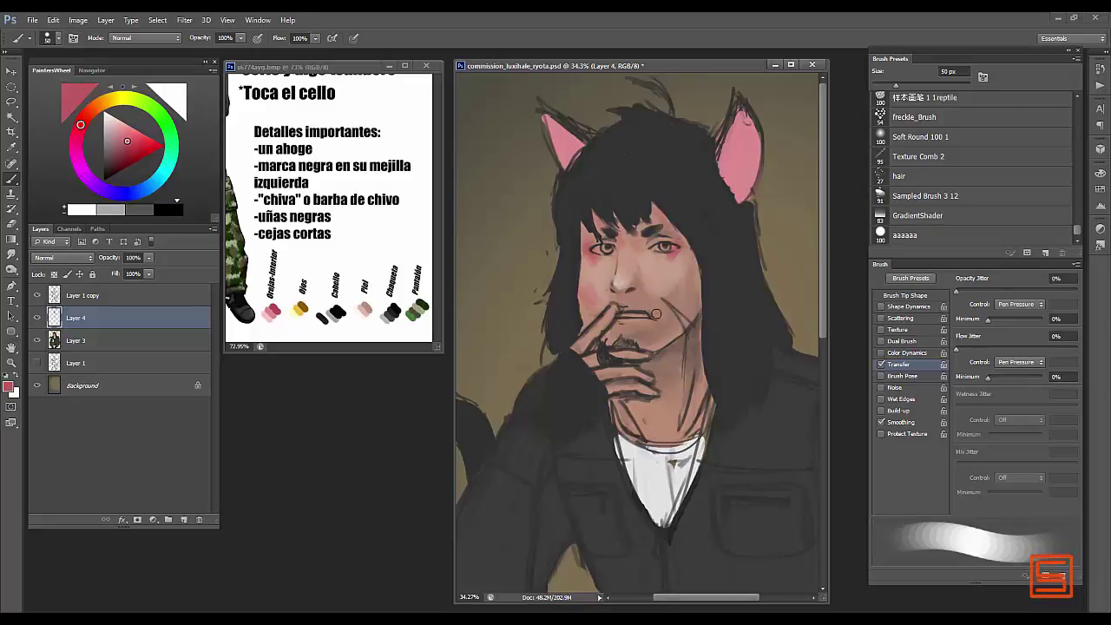
pyautogui.moveTo(689, 329); pyautogui.dragTo(679, 357)
pyautogui.press(']')
pyautogui.press(']')
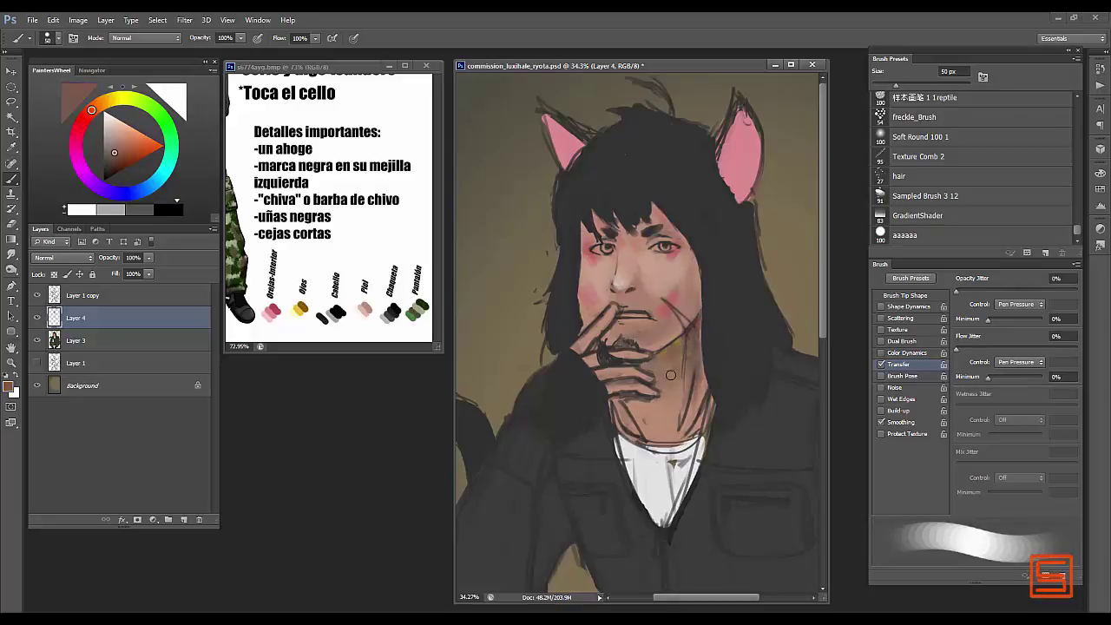
# - Paint pale skin tone beneath the eyes and across the upper cheeks, blending it into the blush
pyautogui.keyDown('alt'); pyautogui.click(676, 405); pyautogui.keyUp('alt')
pyautogui.keyDown('alt'); pyautogui.click(648, 256); pyautogui.keyUp('alt')
pyautogui.press('[')
pyautogui.press('[')
pyautogui.press('[')
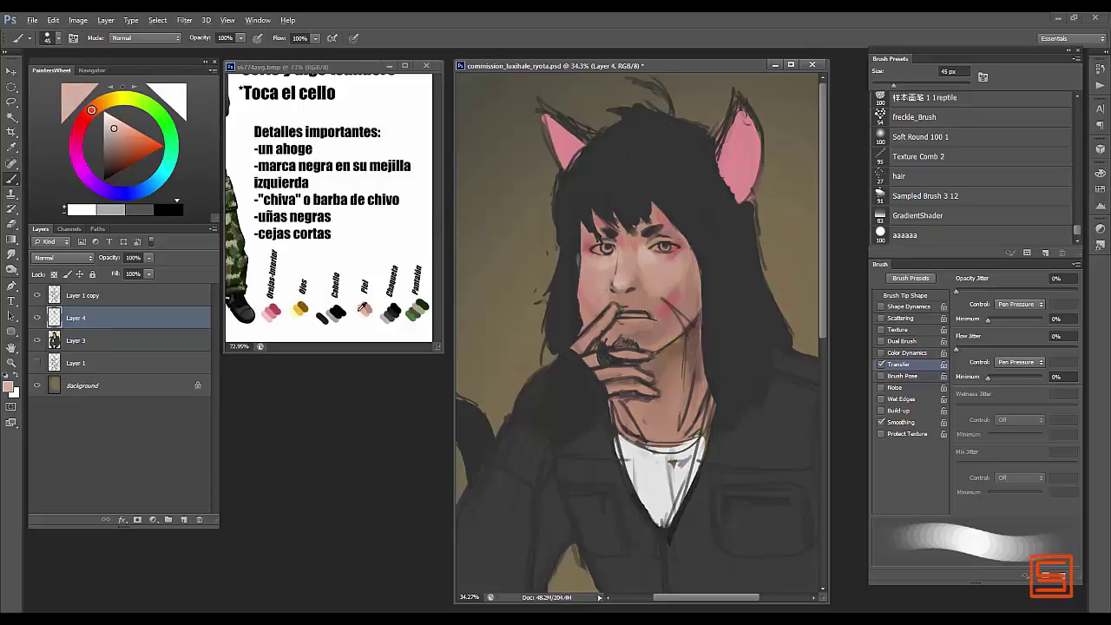
pyautogui.press(']')
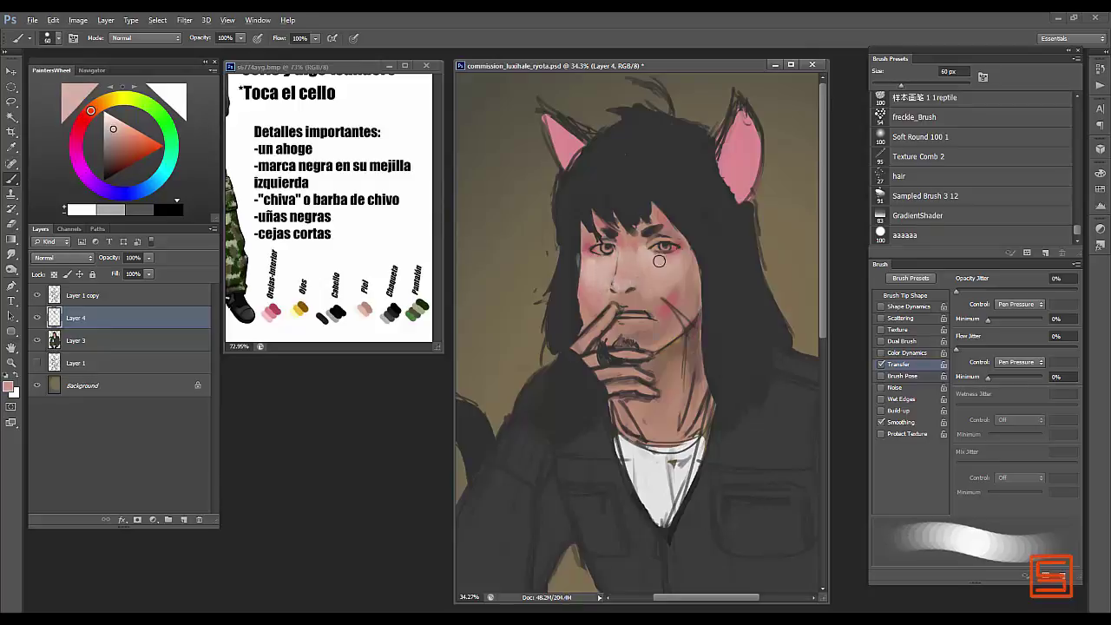
# - Soften the cheek blush with skin colours sampled from the face at a 60 px brush size
pyautogui.keyDown('alt'); pyautogui.click(602, 324); pyautogui.keyUp('alt')
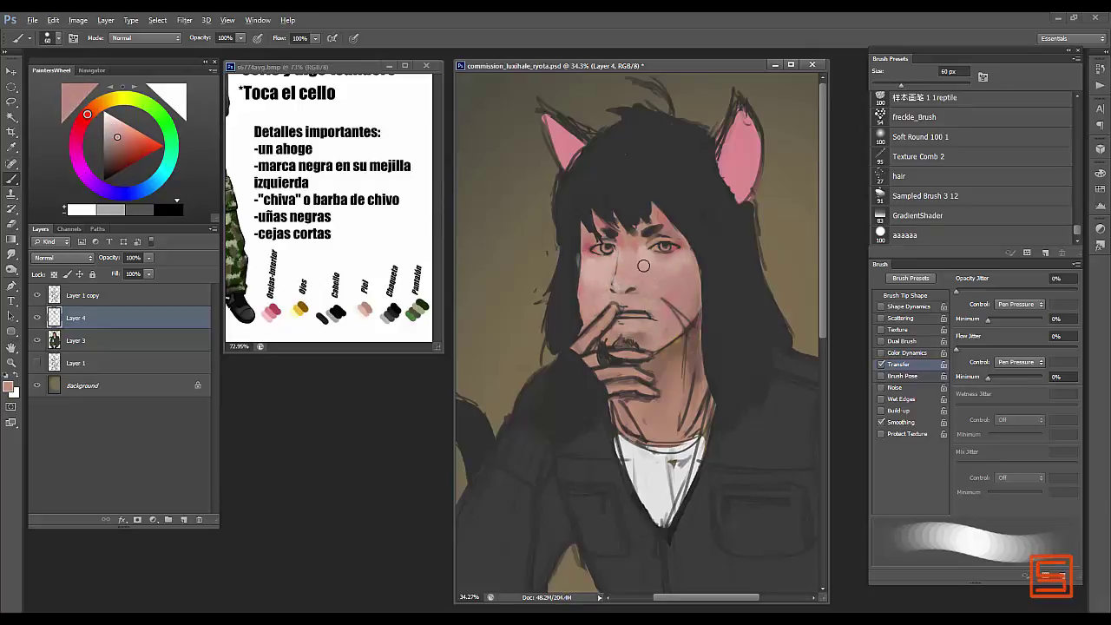
pyautogui.keyDown('alt'); pyautogui.click(652, 276); pyautogui.keyUp('alt')
pyautogui.keyDown('alt'); pyautogui.click(610, 263); pyautogui.keyUp('alt')
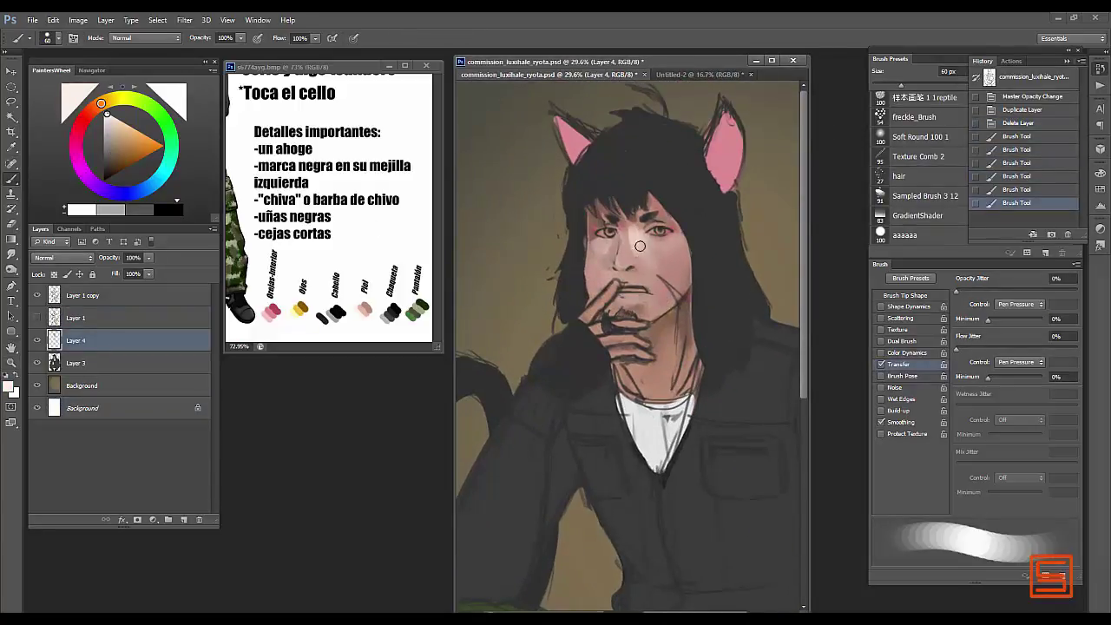
# - Brighten the nose, lit cheek and neck with pale cream and warm beige tones
pyautogui.moveTo(645, 236)
pyautogui.mouseDown()
pyautogui.moveTo(673, 235)
pyautogui.moveTo(652, 283)
pyautogui.moveTo(689, 319)
pyautogui.moveTo(676, 331)
pyautogui.moveTo(650, 256)
pyautogui.mouseUp()
pyautogui.keyDown('alt'); pyautogui.click(669, 295); pyautogui.keyUp('alt')
pyautogui.keyDown('alt'); pyautogui.click(664, 244); pyautogui.keyUp('alt')
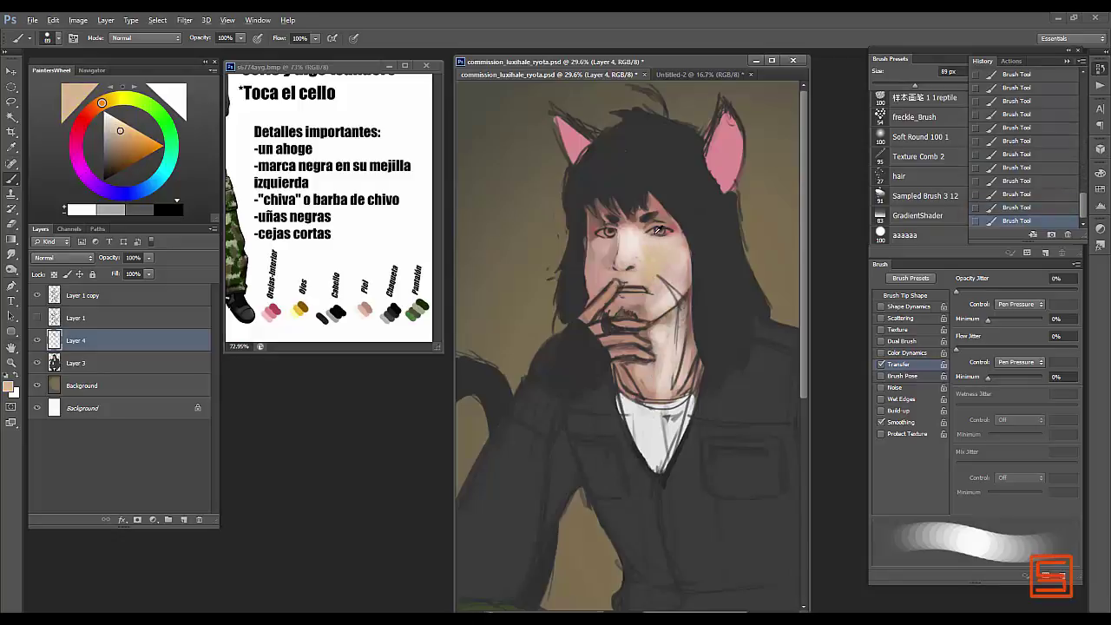
# - Shade the side of the face above the raised hand with sampled reddish-brown tones
pyautogui.keyDown('alt'); pyautogui.click(637, 307); pyautogui.keyUp('alt')
pyautogui.keyDown('alt'); pyautogui.click(591, 270); pyautogui.keyUp('alt')
pyautogui.moveTo(608, 304)
pyautogui.mouseDown()
pyautogui.moveTo(612, 264)
pyautogui.moveTo(601, 253)
pyautogui.mouseUp()
pyautogui.keyDown('alt'); pyautogui.click(597, 271); pyautogui.keyUp('alt')
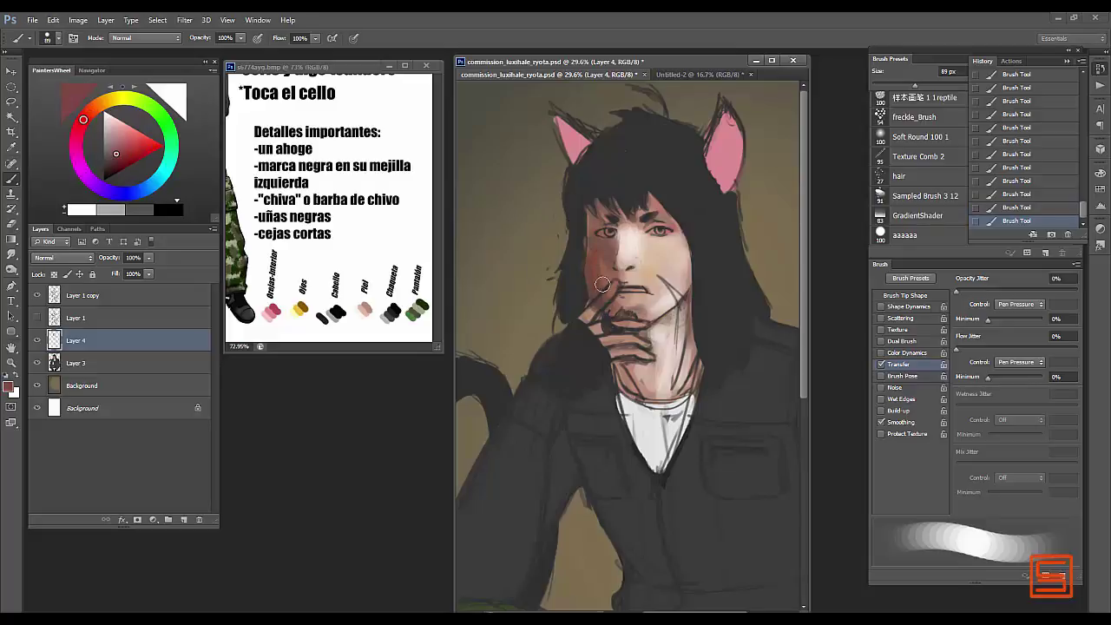
pyautogui.keyDown('alt'); pyautogui.click(614, 246); pyautogui.keyUp('alt')
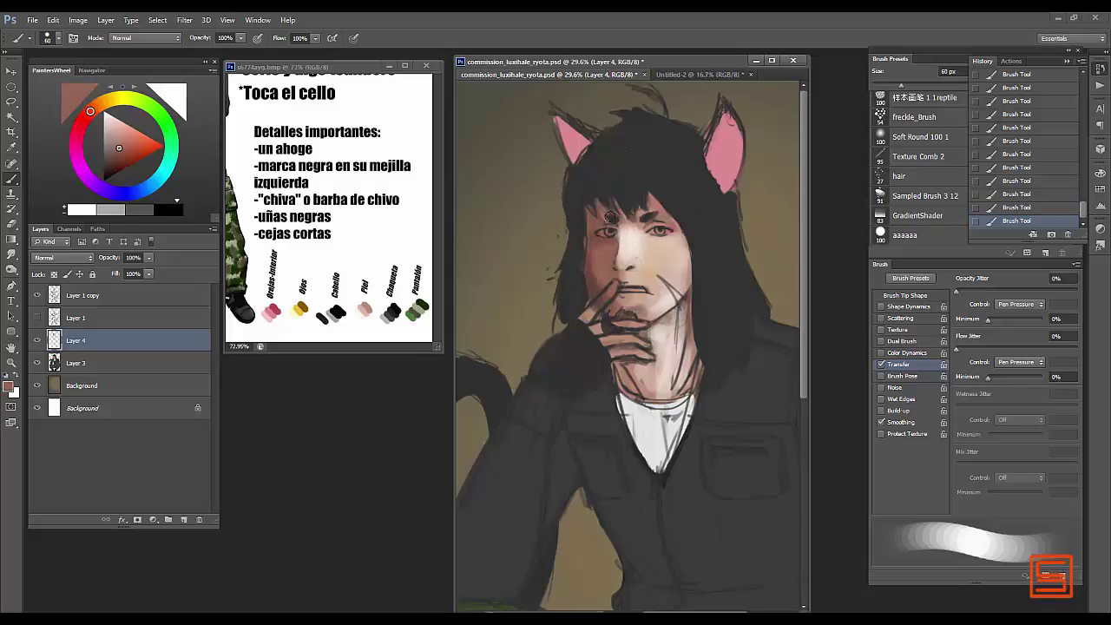
# - Deepen the shadows on the shaded cheek and neck with sampled reddish-brown at a 60 px brush size
pyautogui.keyDown('alt'); pyautogui.click(647, 227); pyautogui.keyUp('alt')
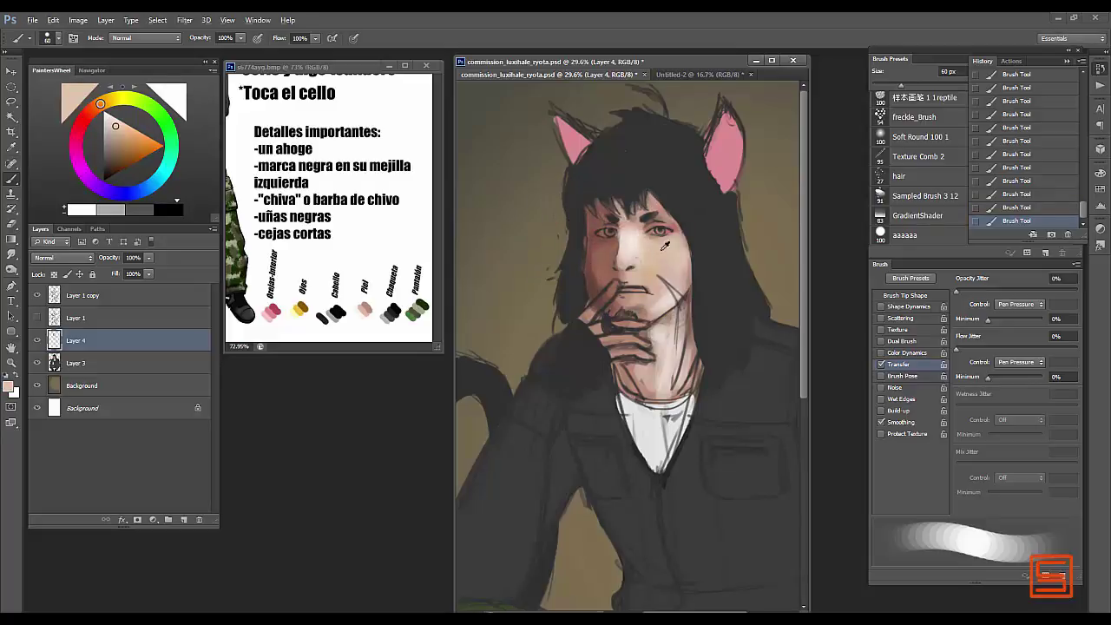
pyautogui.keyDown('alt'); pyautogui.click(603, 268); pyautogui.keyUp('alt')
pyautogui.keyDown('alt'); pyautogui.click(616, 243); pyautogui.keyUp('alt')
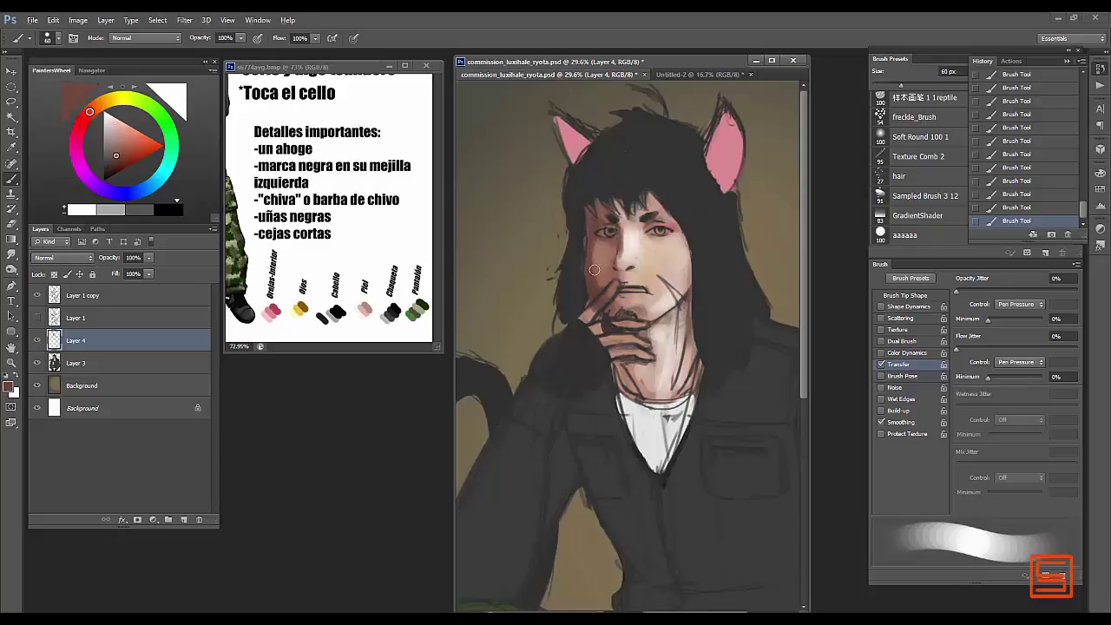
pyautogui.scroll(-2, 561, 227)
pyautogui.moveTo(612, 300); pyautogui.dragTo(660, 330)
# - Blend the lit cheek, mouth and chin with sampled skin tones, reducing the brush to 45 px for the smaller areas
pyautogui.keyDown('alt'); pyautogui.click(636, 220); pyautogui.keyUp('alt')
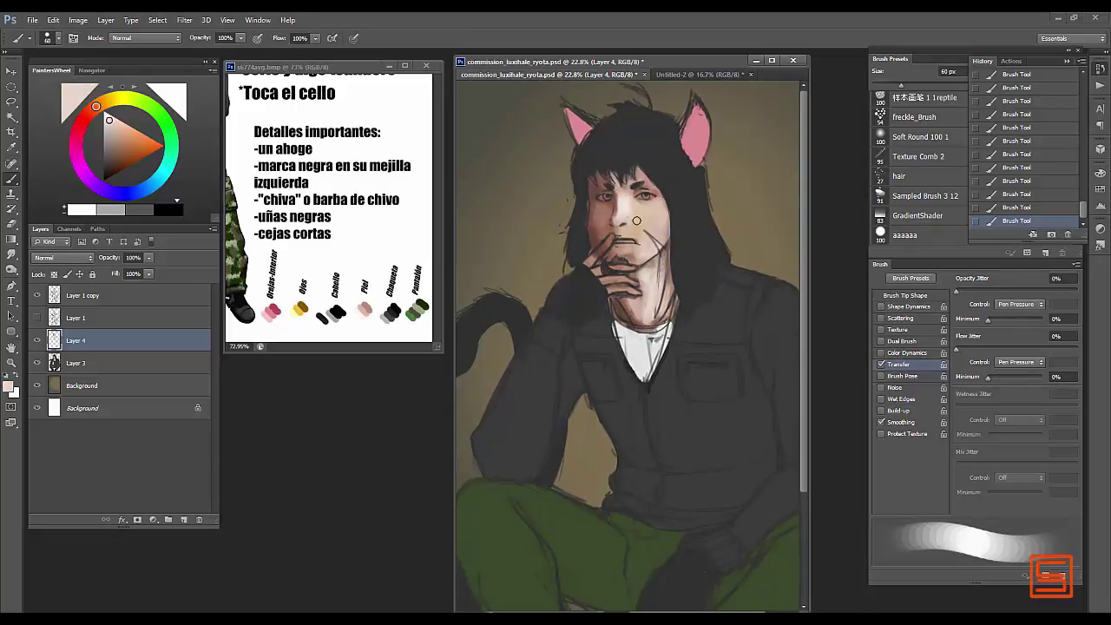
pyautogui.keyDown('alt'); pyautogui.click(633, 224); pyautogui.keyUp('alt')
pyautogui.moveTo(646, 216)
pyautogui.mouseDown()
pyautogui.moveTo(663, 265)
pyautogui.moveTo(631, 239)
pyautogui.moveTo(664, 292)
pyautogui.moveTo(625, 373)
pyautogui.mouseUp()
pyautogui.keyDown('alt'); pyautogui.click(624, 253); pyautogui.keyUp('alt')
pyautogui.press('[')
pyautogui.press('[')
pyautogui.keyDown('alt'); pyautogui.click(629, 260); pyautogui.keyUp('alt')
pyautogui.keyDown('alt'); pyautogui.click(632, 256); pyautogui.keyUp('alt')
pyautogui.press('[')
pyautogui.press('[')
pyautogui.press('[')
pyautogui.press(']')
pyautogui.press(']')
# - Shade the white shirt below the neck with tones sampled around the collar
pyautogui.keyDown('alt'); pyautogui.click(634, 330); pyautogui.keyUp('alt')
pyautogui.moveTo(660, 330); pyautogui.dragTo(651, 369)
pyautogui.keyDown('alt'); pyautogui.click(640, 335); pyautogui.keyUp('alt')
# - Paint the fingers of the raised hand with light skin tone sampled from the hand
pyautogui.keyDown('alt'); pyautogui.click(629, 300); pyautogui.keyUp('alt')
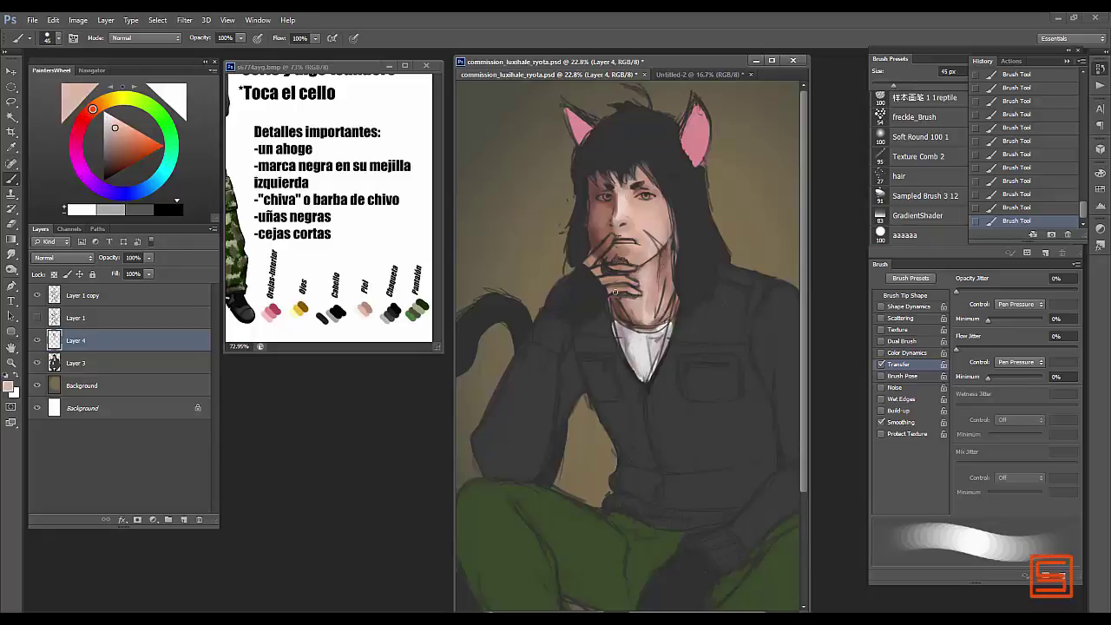
pyautogui.press('[')
pyautogui.press('[')
pyautogui.press('[')
pyautogui.press('[')
pyautogui.press('[')
pyautogui.press(']')
pyautogui.press(']')
# - Add soft grey highlights to the fringe and long hair, enlarging the brush to 90 px
pyautogui.keyDown('alt'); pyautogui.click(629, 156); pyautogui.keyUp('alt')
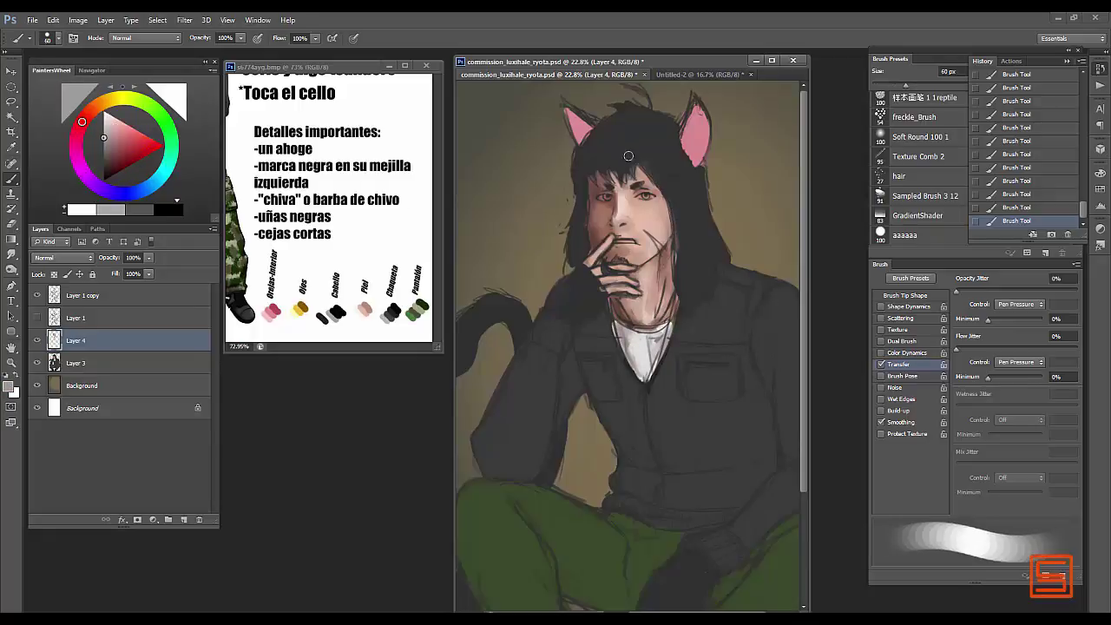
pyautogui.keyDown('alt'); pyautogui.click(593, 160); pyautogui.keyUp('alt')
pyautogui.press(']')
pyautogui.press(']')
pyautogui.press(']')
pyautogui.press(']')
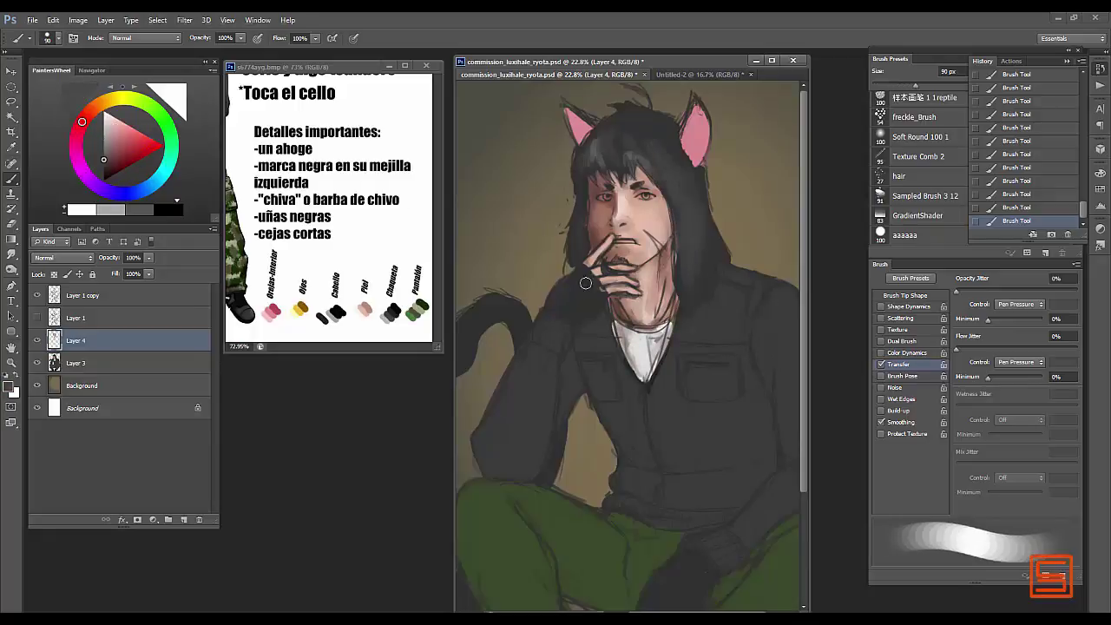
# - Shade the torso of the jacket with broad near-black strokes using a much larger brush
pyautogui.keyDown('alt'); pyautogui.click(660, 504); pyautogui.keyUp('alt')
pyautogui.press(']')
pyautogui.press(']')
pyautogui.press(']')
pyautogui.press(']')
pyautogui.press(']')
pyautogui.press(']')
pyautogui.moveTo(660, 503)
pyautogui.mouseDown()
pyautogui.moveTo(625, 399)
pyautogui.moveTo(692, 494)
pyautogui.moveTo(645, 416)
pyautogui.moveTo(599, 460)
pyautogui.mouseUp()
pyautogui.hotkey('ctrl', 'd')
pyautogui.moveTo(599, 356); pyautogui.dragTo(565, 417)
pyautogui.press('[')
pyautogui.press('[')
pyautogui.press('[')
# - Shade the insides of both cat ears with deep crimson pink at an 80 px brush size
pyautogui.scroll(-2, 608, 365)
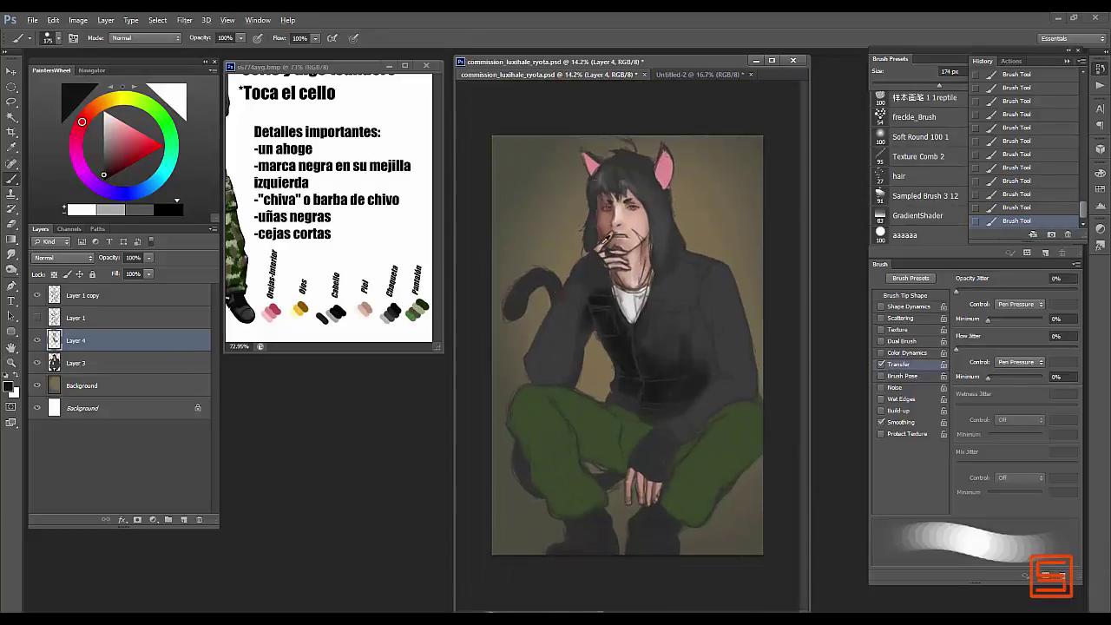
pyautogui.keyDown('alt'); pyautogui.click(664, 165); pyautogui.keyUp('alt')
pyautogui.scroll(2, 656, 239)
pyautogui.press('[')
pyautogui.press('[')
pyautogui.press('[')
pyautogui.press('[')
pyautogui.press('[')
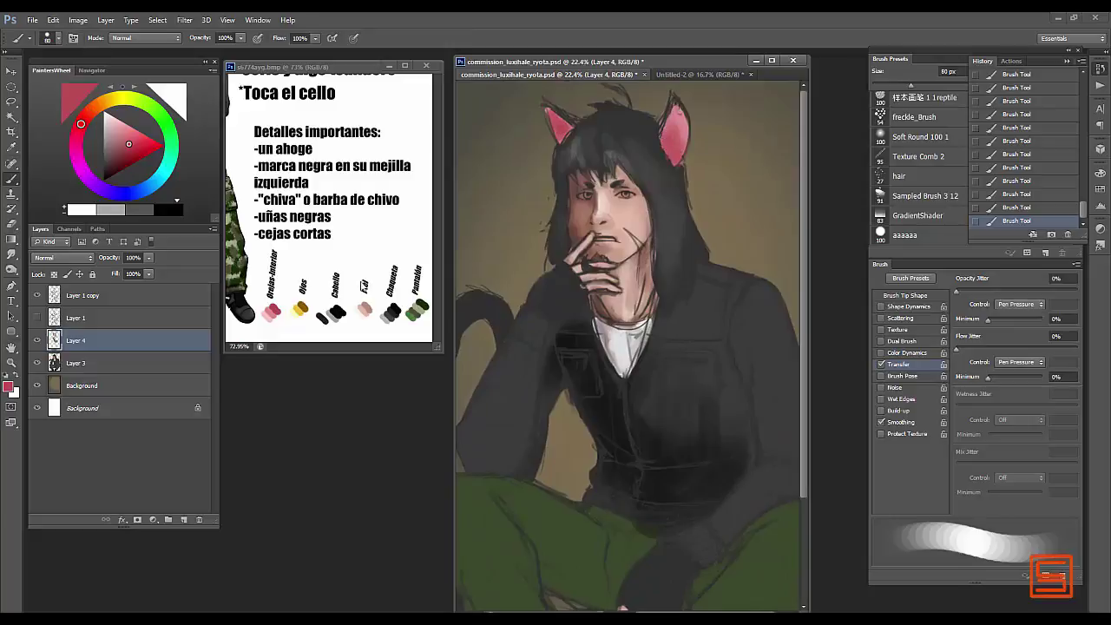
# - Refine the inner ear colouring with a sampled pink and reduce the brush to 30 px
pyautogui.keyDown('alt'); pyautogui.click(678, 132); pyautogui.keyUp('alt')
pyautogui.press('[')
pyautogui.press('[')
pyautogui.press('[')
pyautogui.press('[')
pyautogui.press('[')
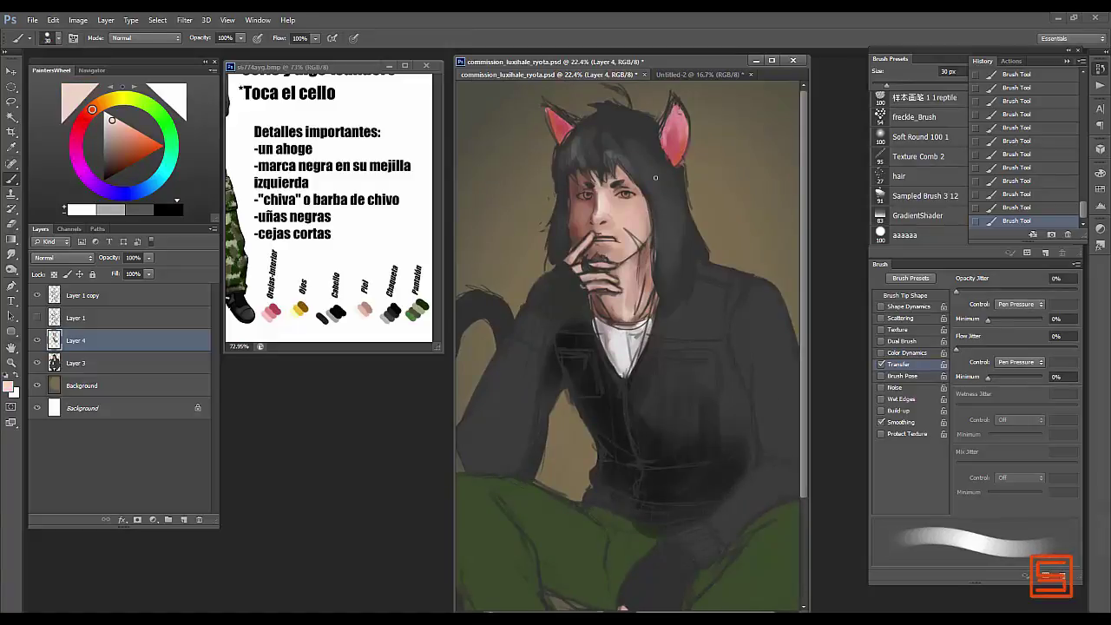
# - Add a warm red tint to the shaded cheek with a 75 px brush
pyautogui.press(']')
pyautogui.press(']')
pyautogui.press(']')
pyautogui.press(']')
pyautogui.press(']')
pyautogui.keyDown('alt'); pyautogui.click(599, 226); pyautogui.keyUp('alt')
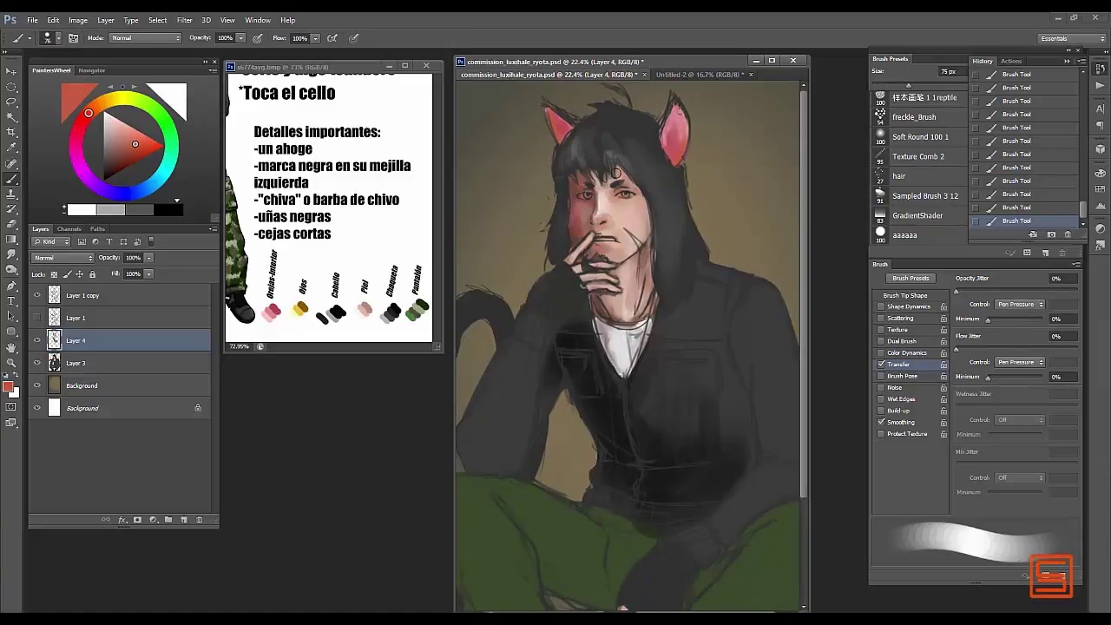
# - Blend the red tint into the shaded side of the face with sampled skin tones at 50 px
pyautogui.press('[')
pyautogui.press('[')
pyautogui.press('[')
pyautogui.keyDown('alt'); pyautogui.click(583, 207); pyautogui.keyUp('alt')
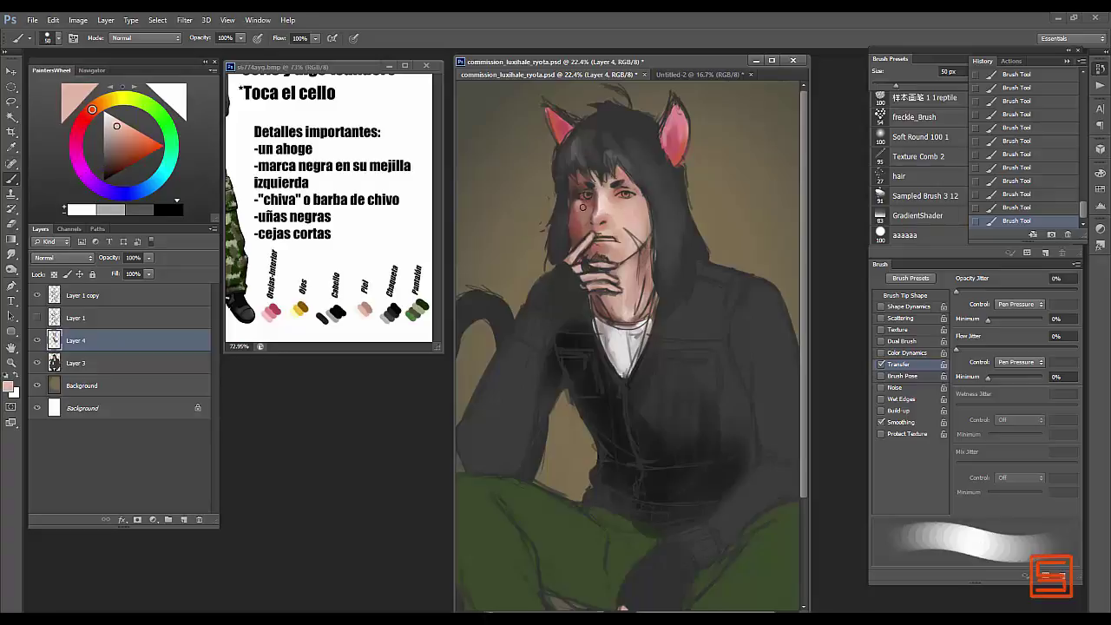
pyautogui.press(']')
pyautogui.keyDown('alt'); pyautogui.click(576, 221); pyautogui.keyUp('alt')
# - Switch to Layer 1 copy and paint pale skin tone over the sketch lines around the nose at 20 px
pyautogui.scroll(3, 547, 165)
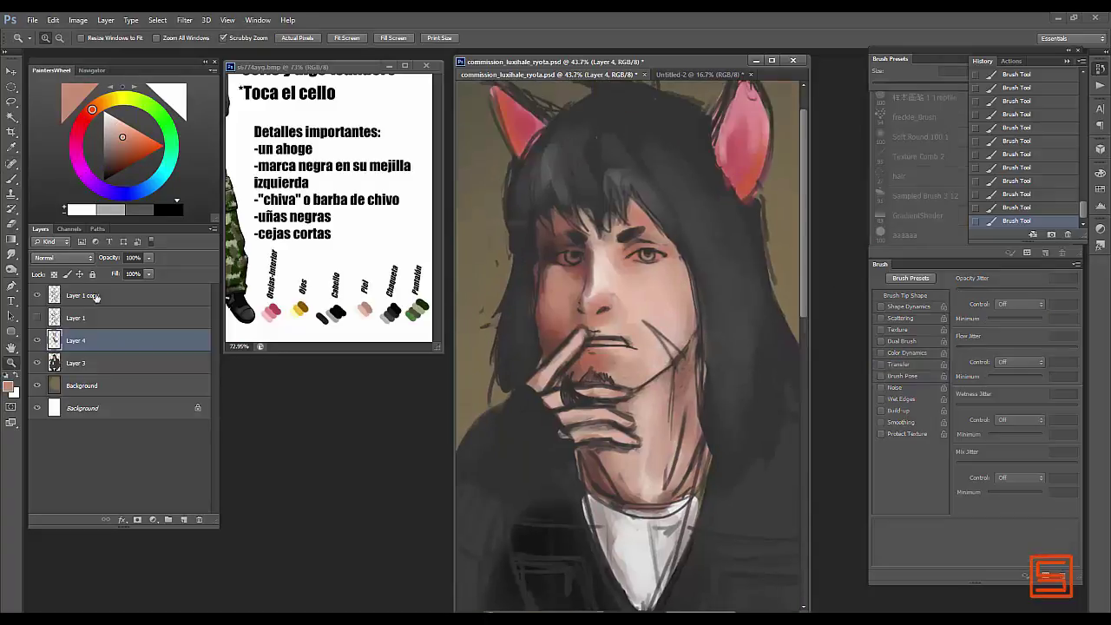
pyautogui.hotkey('alt', ']')
pyautogui.hotkey('alt', ']')
pyautogui.press('[')
pyautogui.press('[')
pyautogui.press('[')
pyautogui.press('[')
pyautogui.keyDown('alt'); pyautogui.click(601, 286); pyautogui.keyUp('alt')
pyautogui.press('[')
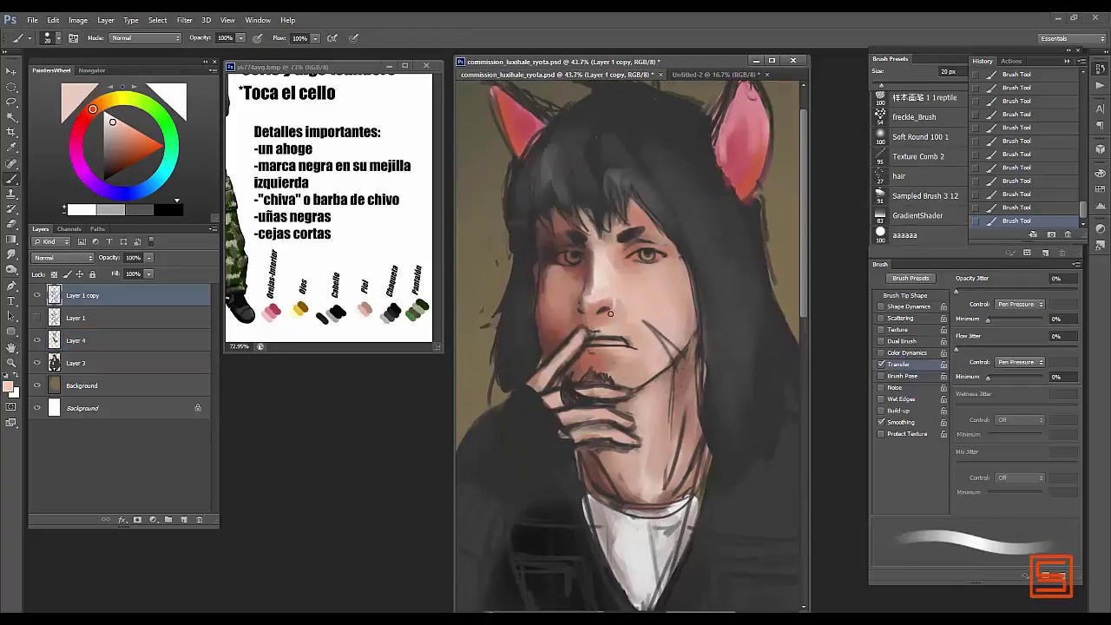
# - Refine the shading around the eyes and beneath the nose with sampled dark brown and pinkish skin tones
pyautogui.keyDown('alt'); pyautogui.click(578, 253); pyautogui.keyUp('alt')
pyautogui.press(']')
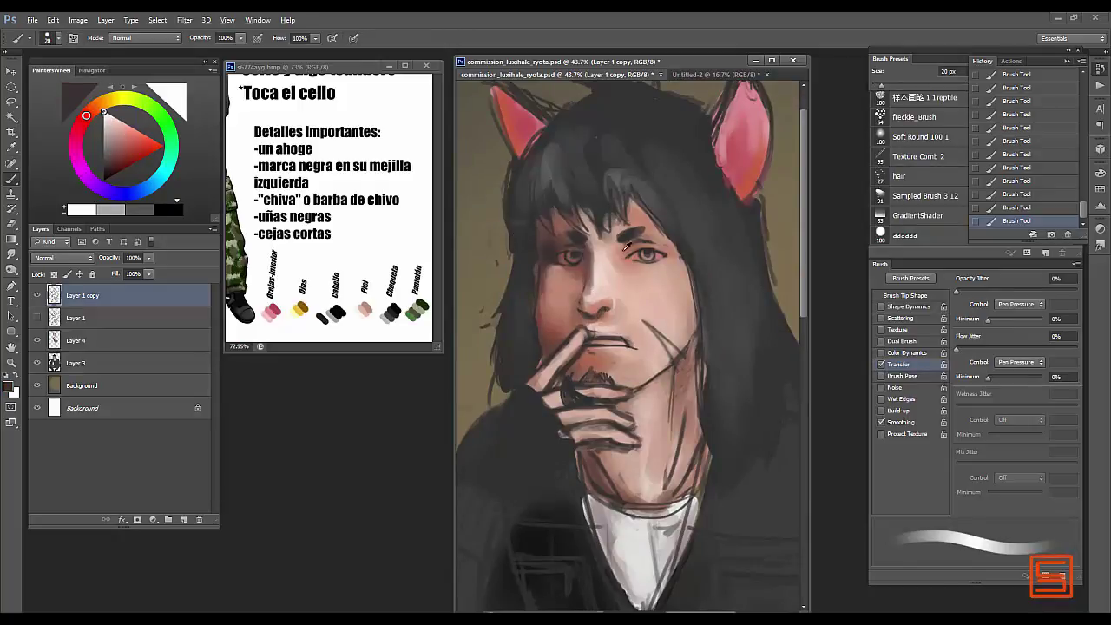
pyautogui.keyDown('alt'); pyautogui.click(598, 322); pyautogui.keyUp('alt')
pyautogui.press(']')
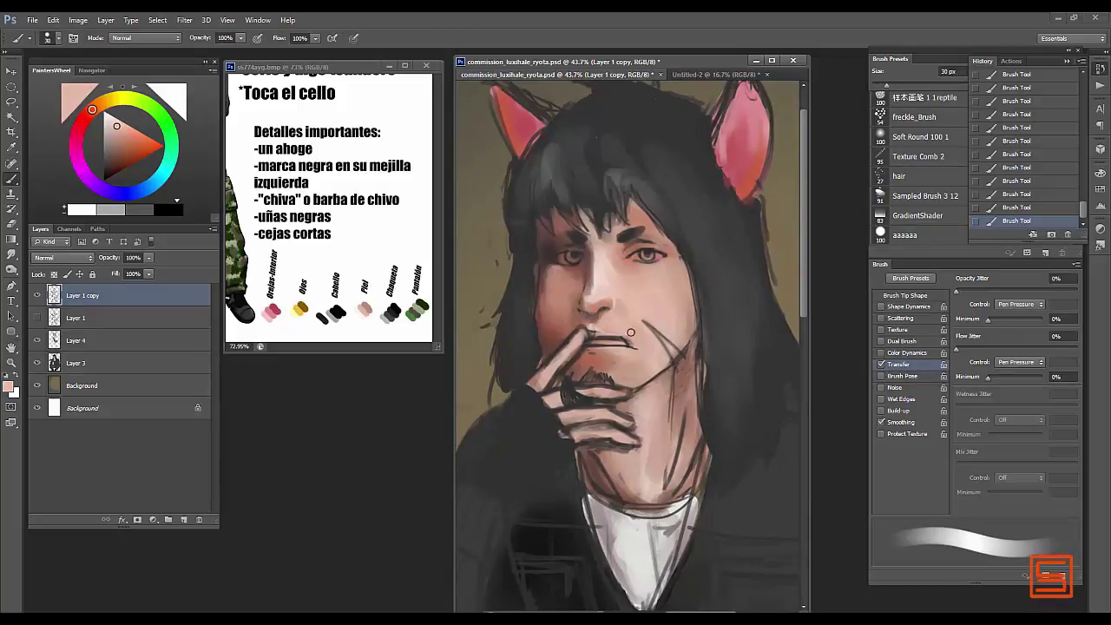
# - Paint the lips over the sketched mouth line with sampled rose tones, using a 10 to 25 px brush
pyautogui.press('[')
pyautogui.press('[')
pyautogui.keyDown('alt'); pyautogui.click(583, 351); pyautogui.keyUp('alt')
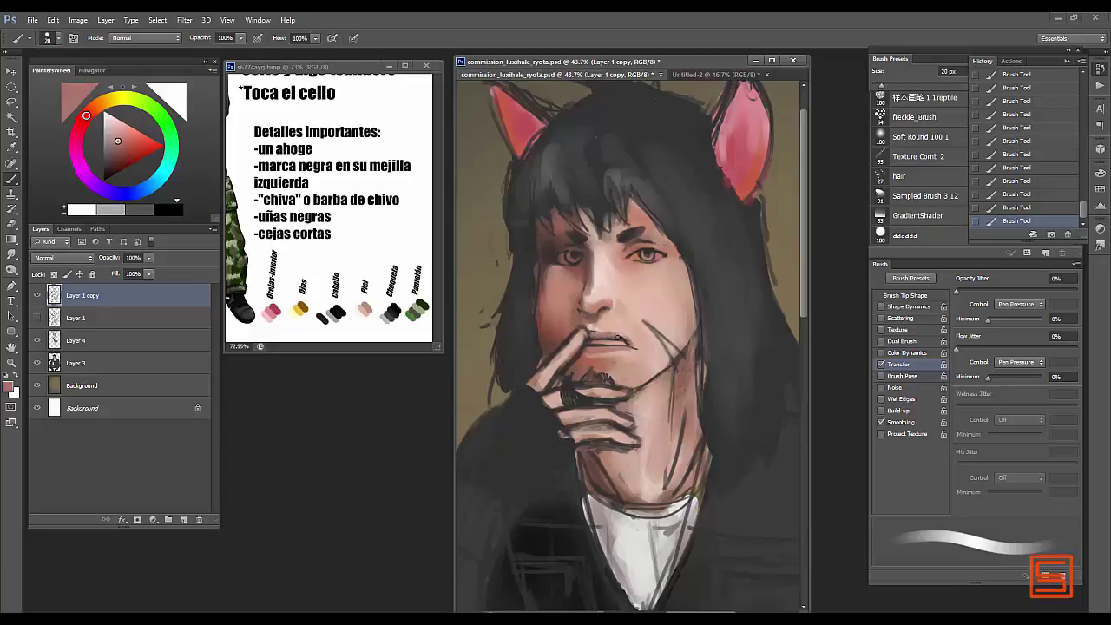
pyautogui.keyDown('alt'); pyautogui.click(620, 339); pyautogui.keyUp('alt')
pyautogui.press(']')
pyautogui.keyDown('alt'); pyautogui.click(621, 348); pyautogui.keyUp('alt')
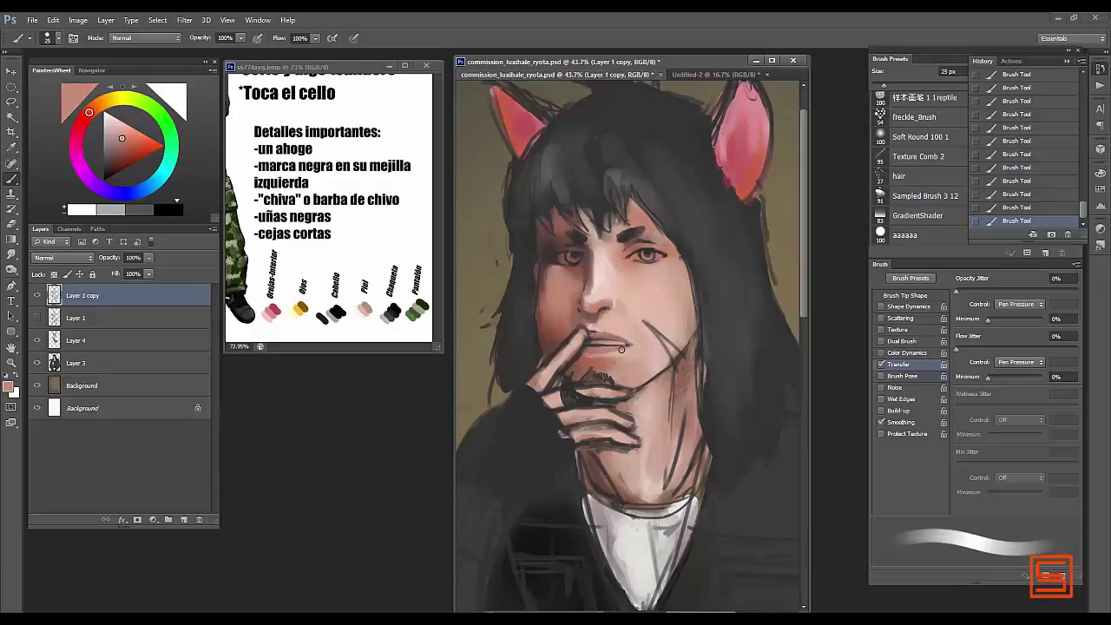
pyautogui.press('[')
pyautogui.press('[')
pyautogui.press('[')
pyautogui.keyDown('alt'); pyautogui.click(598, 358); pyautogui.keyUp('alt')
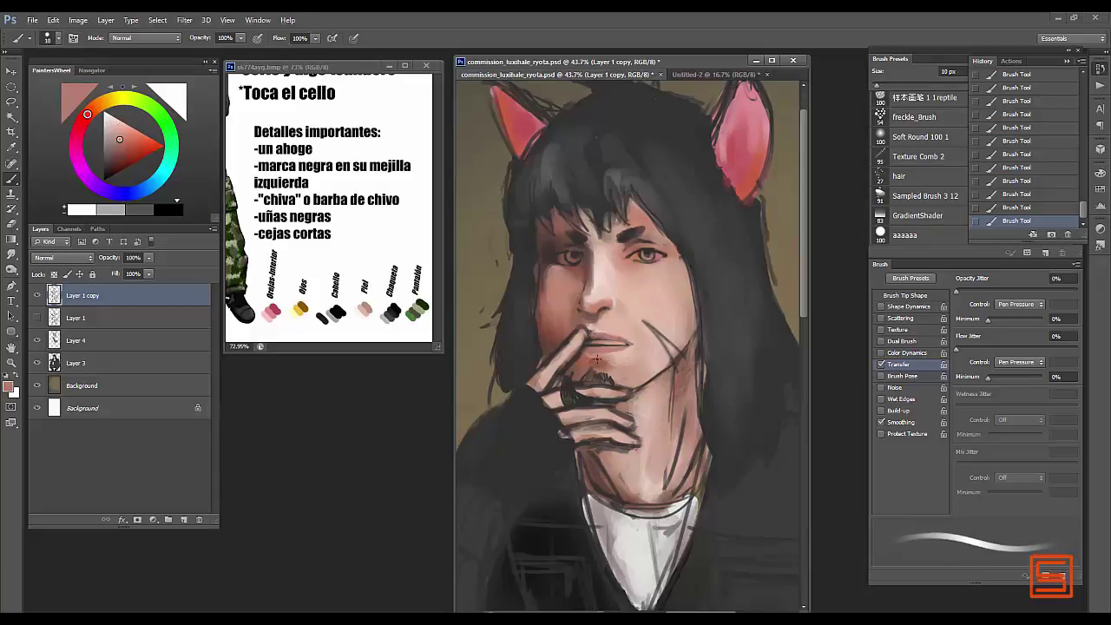
pyautogui.keyDown('alt'); pyautogui.click(597, 359); pyautogui.keyUp('alt')
# - Smooth the skin around the mouth and lit cheek with a sampled light skin tone at 50 px
pyautogui.press(']')
pyautogui.press(']')
pyautogui.press(']')
pyautogui.press(']')
pyautogui.press(']')
pyautogui.press(']')
pyautogui.press(']')
pyautogui.press(']')
pyautogui.keyDown('alt'); pyautogui.click(630, 356); pyautogui.keyUp('alt')
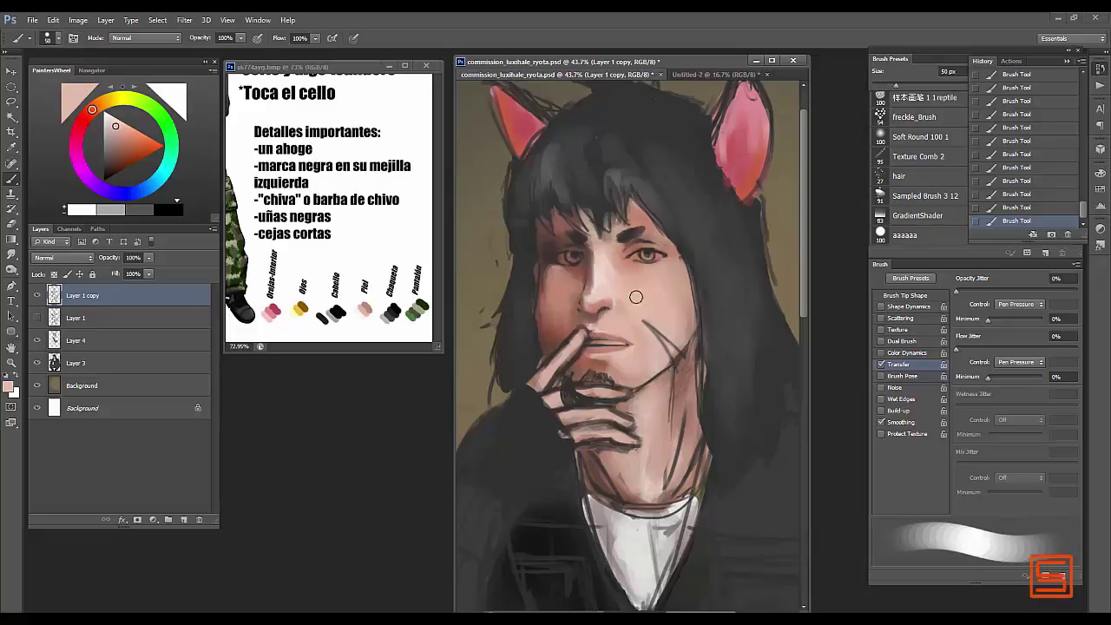
# - Clean up the edges between face and hair with sampled dark brown and skin tones using a fine brush
pyautogui.press('[')
pyautogui.press('[')
pyautogui.keyDown('alt'); pyautogui.click(682, 273); pyautogui.keyUp('alt')
pyautogui.keyDown('alt'); pyautogui.click(635, 202); pyautogui.keyUp('alt')
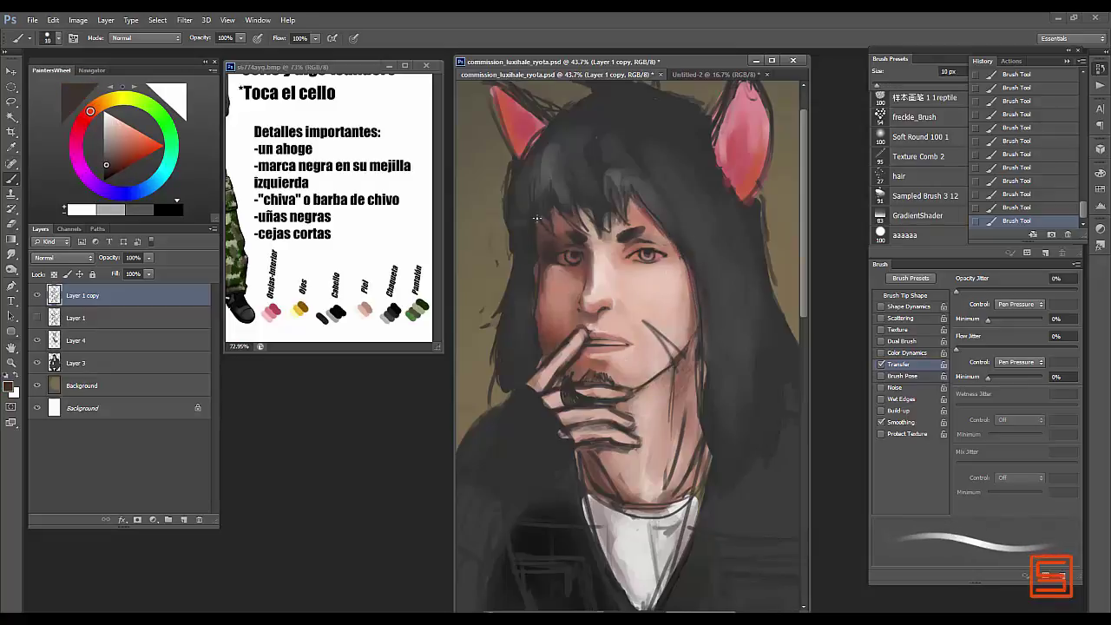
pyautogui.press(']')
pyautogui.press(']')
pyautogui.keyDown('alt'); pyautogui.click(539, 295); pyautogui.keyUp('alt')
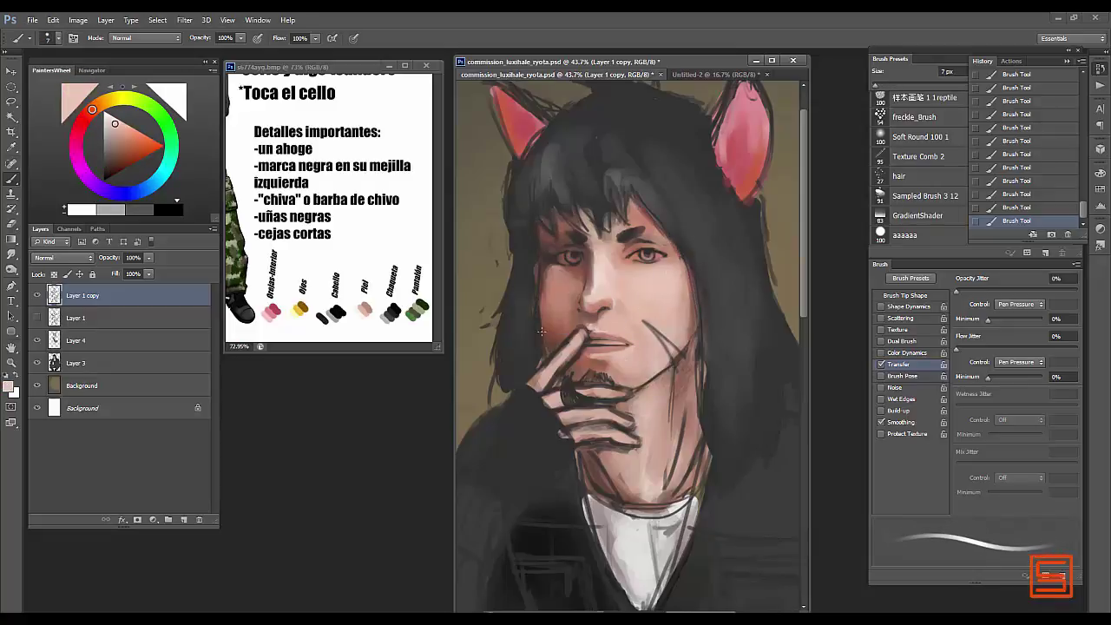
pyautogui.keyDown('alt'); pyautogui.click(543, 269); pyautogui.keyUp('alt')
# - Lighten the nose tip, nose bridge and brow area with pale skin tones at 30 px
pyautogui.keyDown('alt'); pyautogui.click(594, 287); pyautogui.keyUp('alt')
pyautogui.press('[')
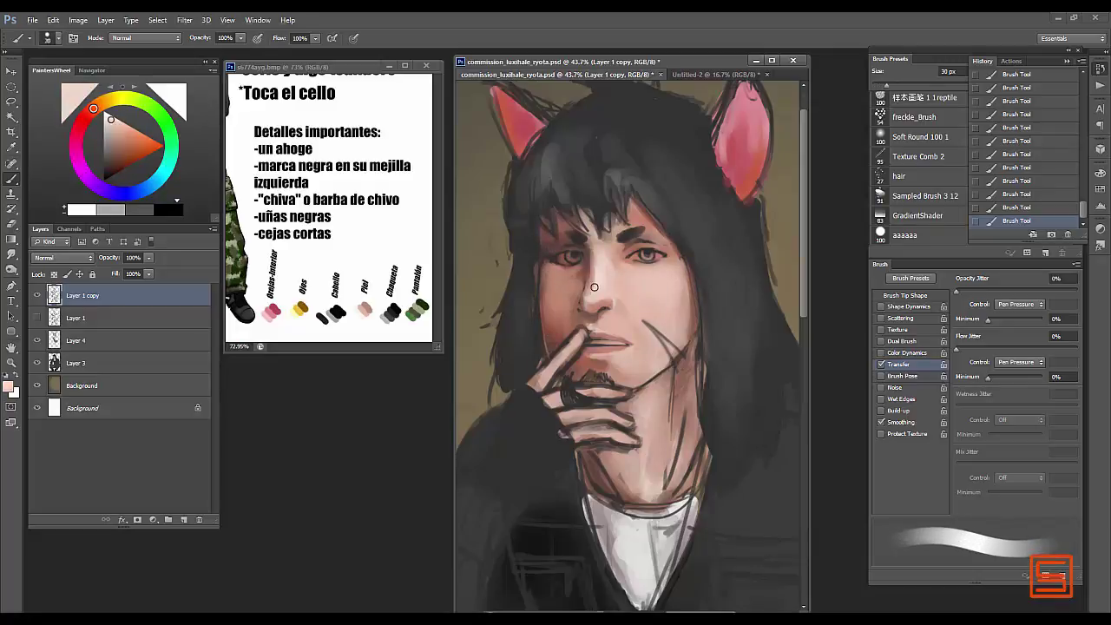
pyautogui.keyDown('alt'); pyautogui.click(600, 247); pyautogui.keyUp('alt')
pyautogui.press(']')
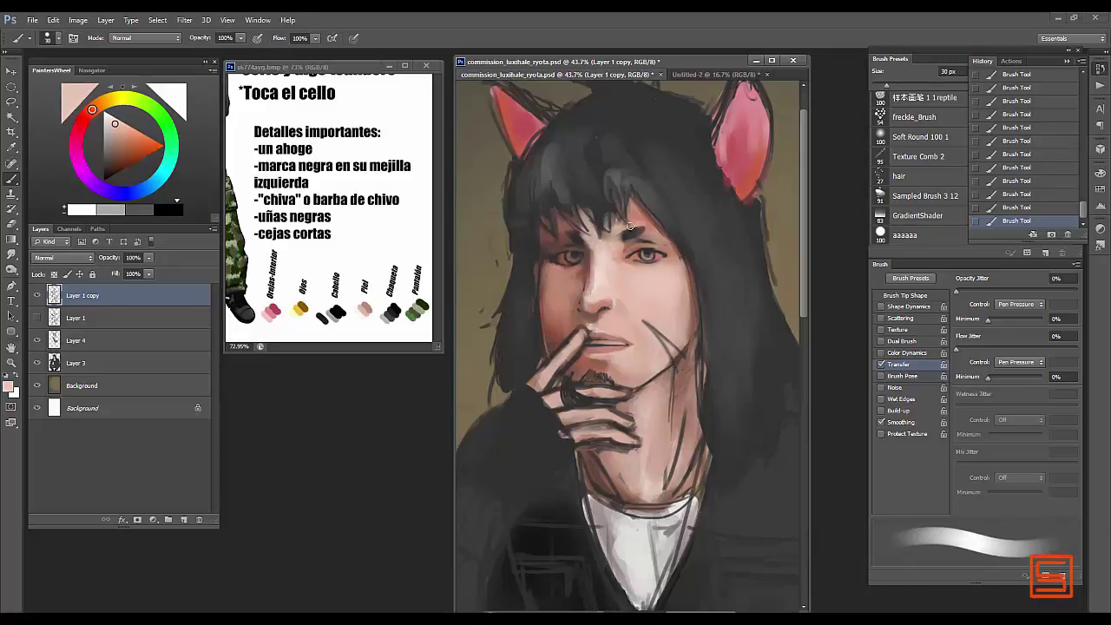
# - Reshape the eyebrows and upper eyelids with sampled dark reddish-brown and near-black tones, reducing the brush to 15 px
pyautogui.keyDown('alt'); pyautogui.click(625, 249); pyautogui.keyUp('alt')
pyautogui.press('[')
pyautogui.press('[')
pyautogui.press('[')
pyautogui.press('[')
pyautogui.press('[')
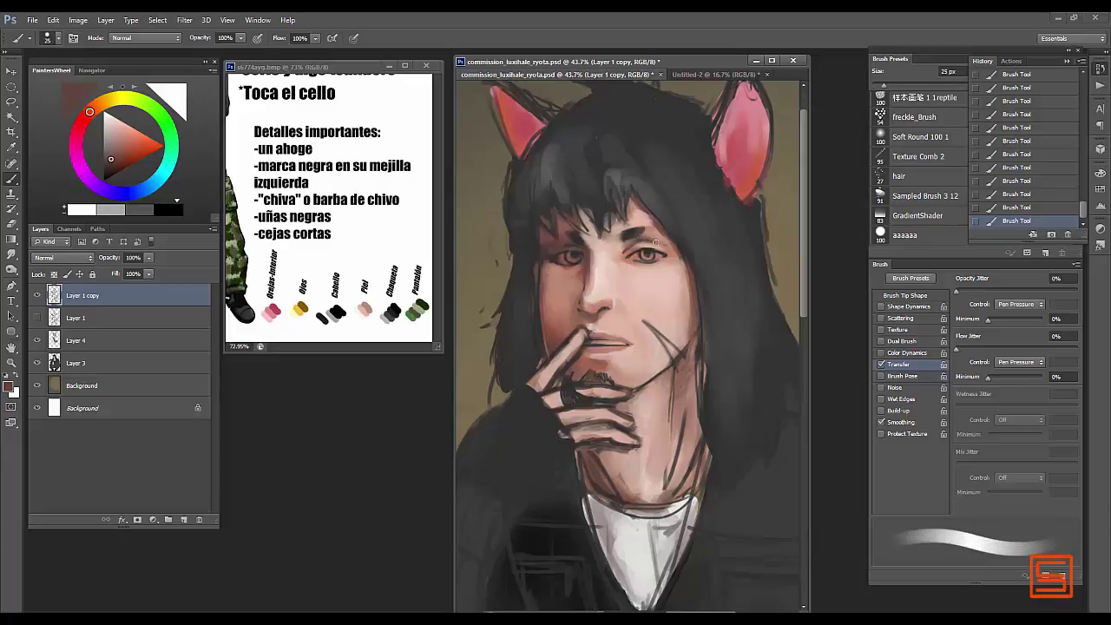
pyautogui.press('[')
pyautogui.keyDown('alt'); pyautogui.click(648, 229); pyautogui.keyUp('alt')
pyautogui.press('[')
pyautogui.keyDown('alt'); pyautogui.click(564, 235); pyautogui.keyUp('alt')
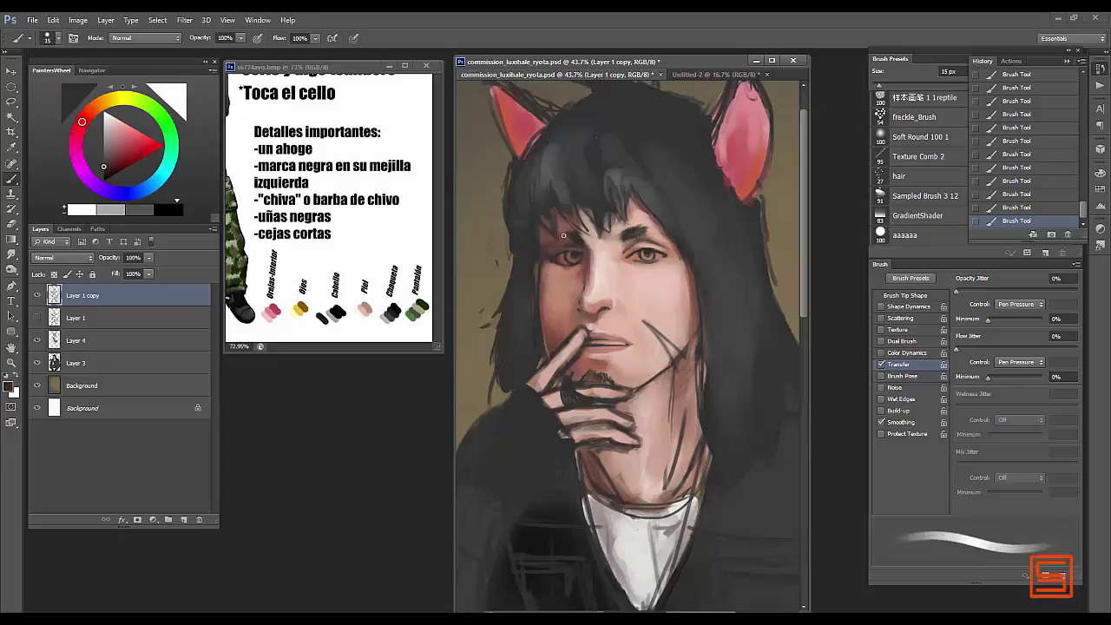
# - Paint the white and grey base of the lit eye with sampled light tones at 7 to 10 px
pyautogui.keyDown('alt'); pyautogui.click(613, 249); pyautogui.keyUp('alt')
pyautogui.scroll(1, 613, 248)
pyautogui.press(']')
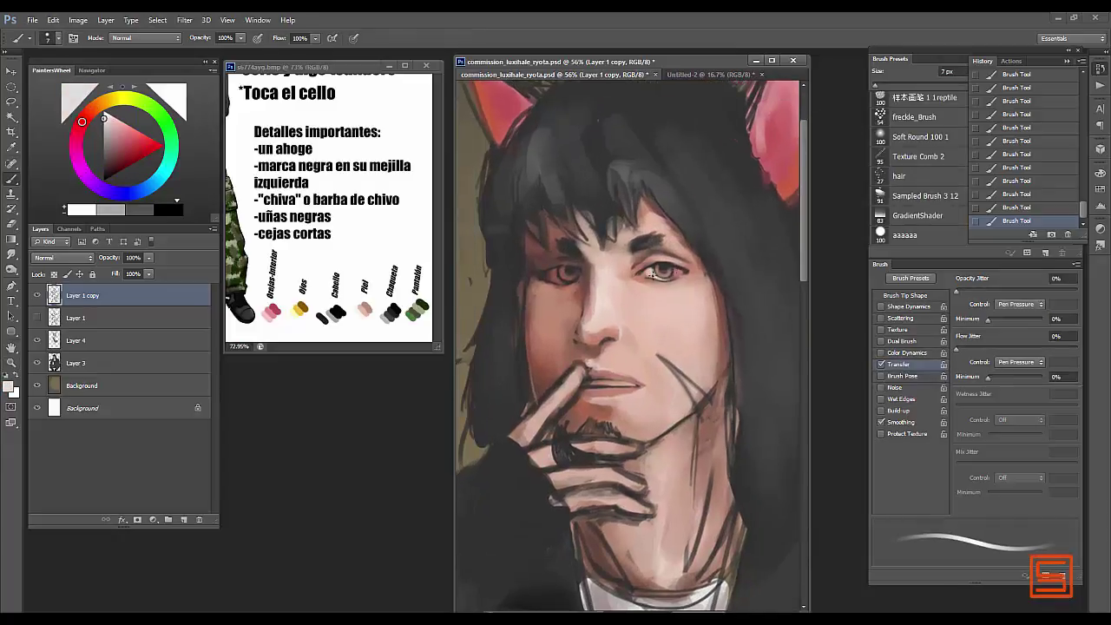
pyautogui.press(']')
pyautogui.press(']')
pyautogui.press(']')
pyautogui.keyDown('alt'); pyautogui.click(652, 274); pyautogui.keyUp('alt')
pyautogui.keyDown('alt'); pyautogui.click(647, 273); pyautogui.keyUp('alt')
pyautogui.keyDown('alt'); pyautogui.click(665, 273); pyautogui.keyUp('alt')
pyautogui.keyDown('alt'); pyautogui.click(675, 274); pyautogui.keyUp('alt')
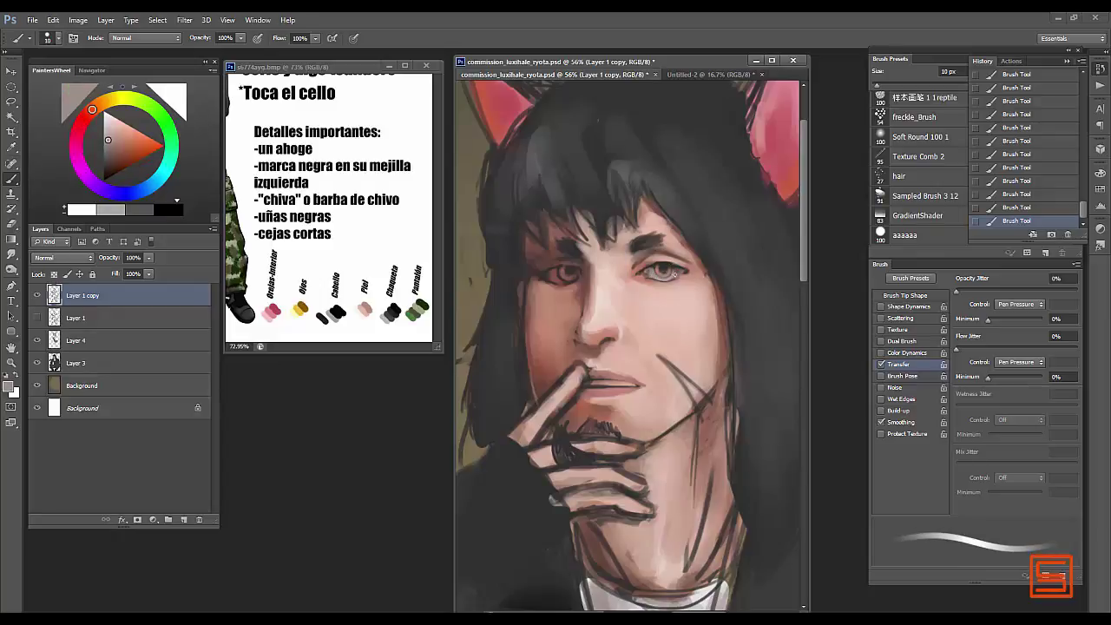
# - Colour the iris of the lit eye olive green with an 8 px brush
pyautogui.press('[')
pyautogui.press('[')
pyautogui.keyDown('alt'); pyautogui.click(664, 273); pyautogui.keyUp('alt')
pyautogui.moveTo(658, 271); pyautogui.dragTo(675, 264)
pyautogui.keyDown('alt'); pyautogui.click(665, 271); pyautogui.keyUp('alt')
pyautogui.keyDown('alt'); pyautogui.click(669, 272); pyautogui.keyUp('alt')
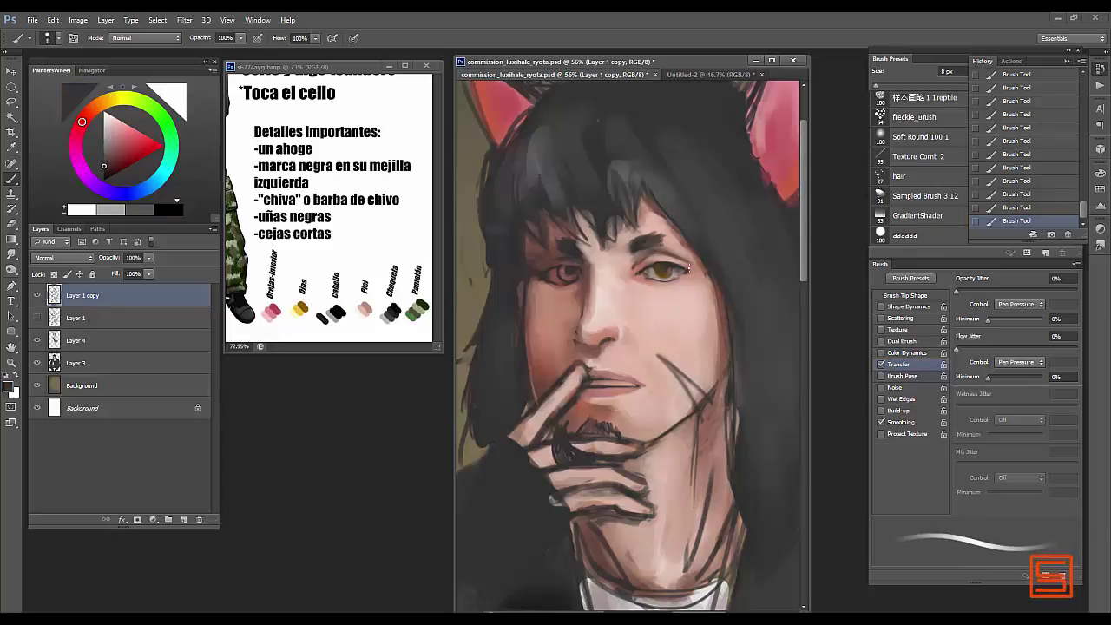
# - Define the lash line at the lit eye's outer corner with near-black and soften the surrounding eye area
pyautogui.keyDown('alt'); pyautogui.click(688, 269); pyautogui.keyUp('alt')
pyautogui.keyDown('alt'); pyautogui.click(669, 272); pyautogui.keyUp('alt')
pyautogui.keyDown('alt'); pyautogui.click(648, 276); pyautogui.keyUp('alt')
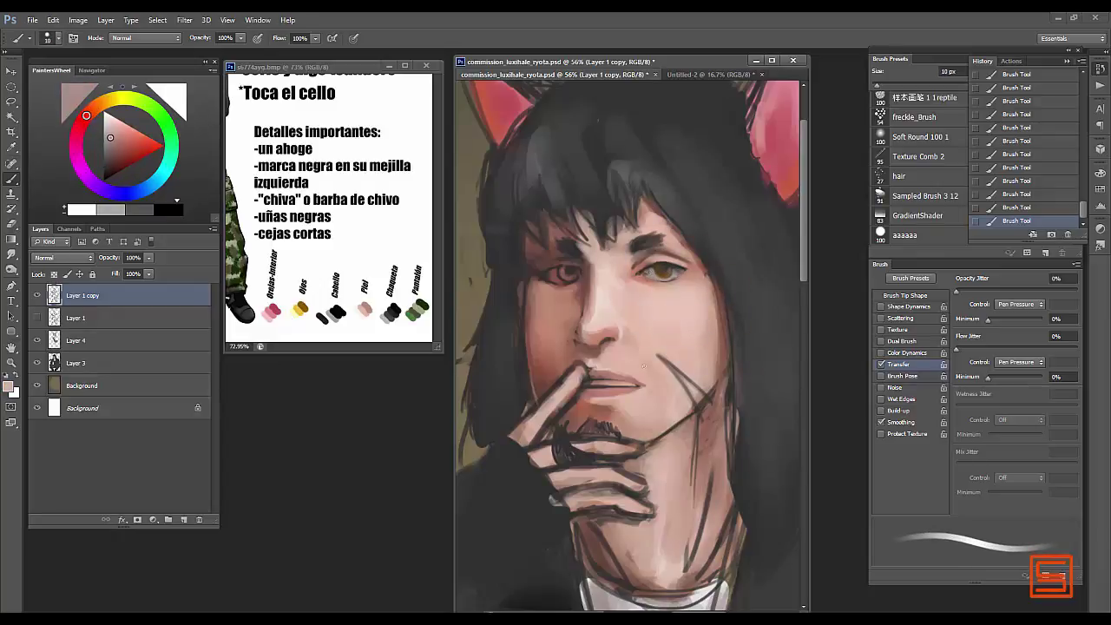
# - Brighten the lower part of the lit eye's green iris with a finer brush
pyautogui.keyDown('alt'); pyautogui.click(664, 274); pyautogui.keyUp('alt')
pyautogui.press('[')
pyautogui.press('[')
pyautogui.moveTo(657, 274); pyautogui.dragTo(672, 276)
# - Darken the pupil and upper lash line of the lit eye with sampled near-black tones
pyautogui.press(']')
pyautogui.press(']')
pyautogui.keyDown('alt'); pyautogui.click(519, 469); pyautogui.keyUp('alt')
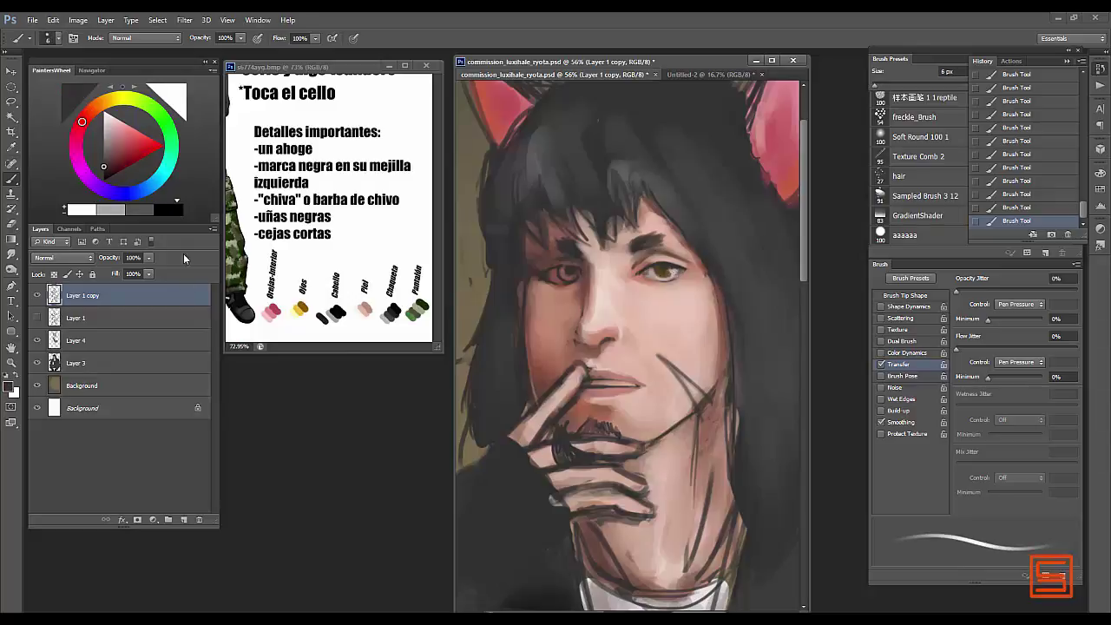
pyautogui.keyDown('alt'); pyautogui.click(661, 266); pyautogui.keyUp('alt')
pyautogui.press(']')
pyautogui.press(']')
pyautogui.press(']')
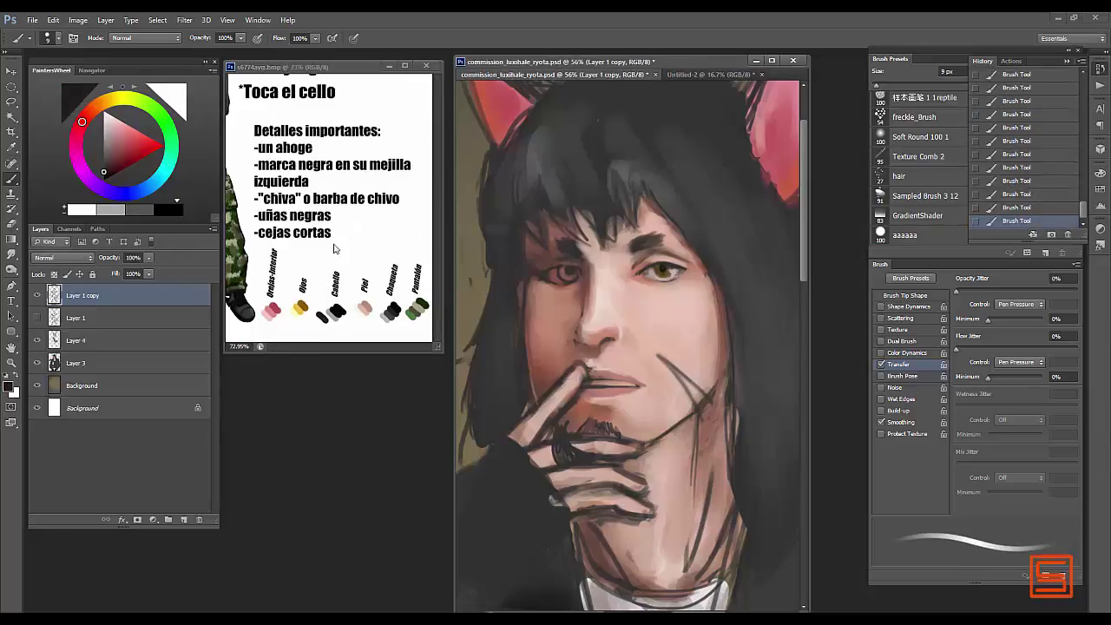
# - Brighten the lit eye's iris with the golden yellow sampled from the reference sheet's Ojos swatch
pyautogui.press('[')
pyautogui.press('[')
pyautogui.keyDown('alt'); pyautogui.click(300, 305); pyautogui.keyUp('alt')
pyautogui.click(664, 274)
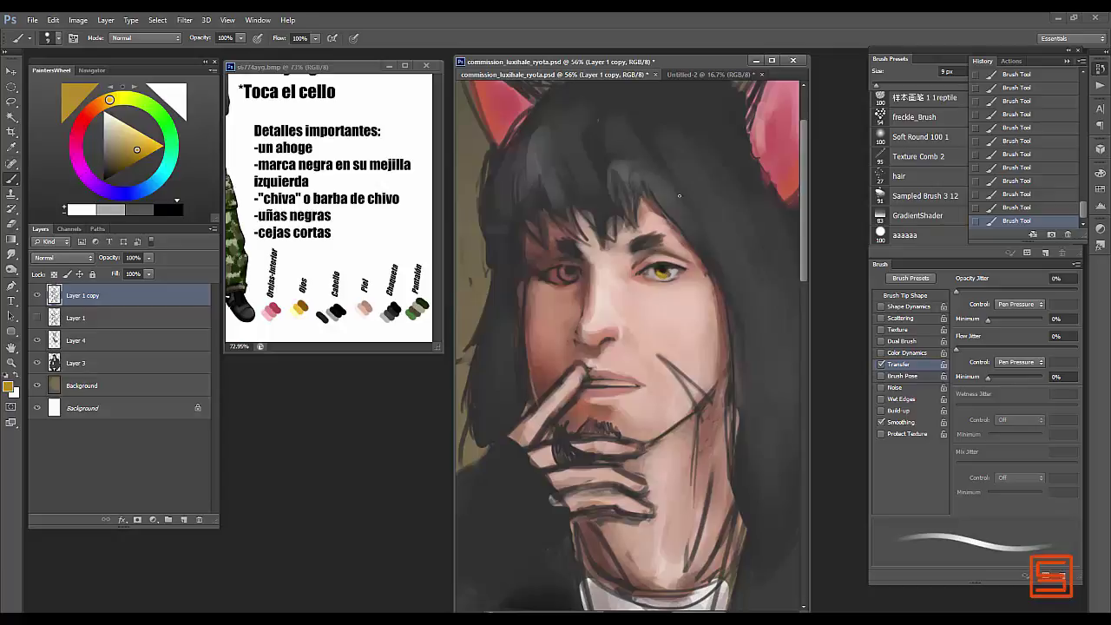
# - Refine the lit eye's inner corner with sampled reddish brown at 5 px and blend the skin nearby with pale pink at 30 px
pyautogui.keyDown('alt'); pyautogui.click(641, 261); pyautogui.keyUp('alt')
pyautogui.press('[')
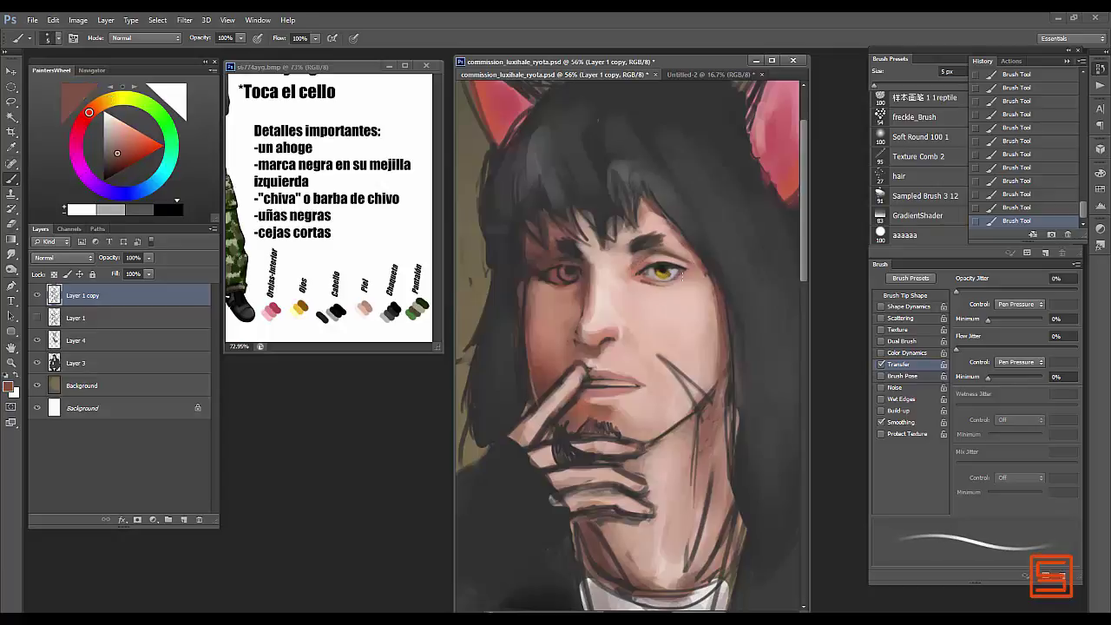
pyautogui.press(']')
pyautogui.press(']')
pyautogui.press(']')
pyautogui.press(']')
pyautogui.press(']')
pyautogui.press(']')
pyautogui.press(']')
pyautogui.press(']')
pyautogui.press(']')
pyautogui.keyDown('alt'); pyautogui.click(641, 255); pyautogui.keyUp('alt')
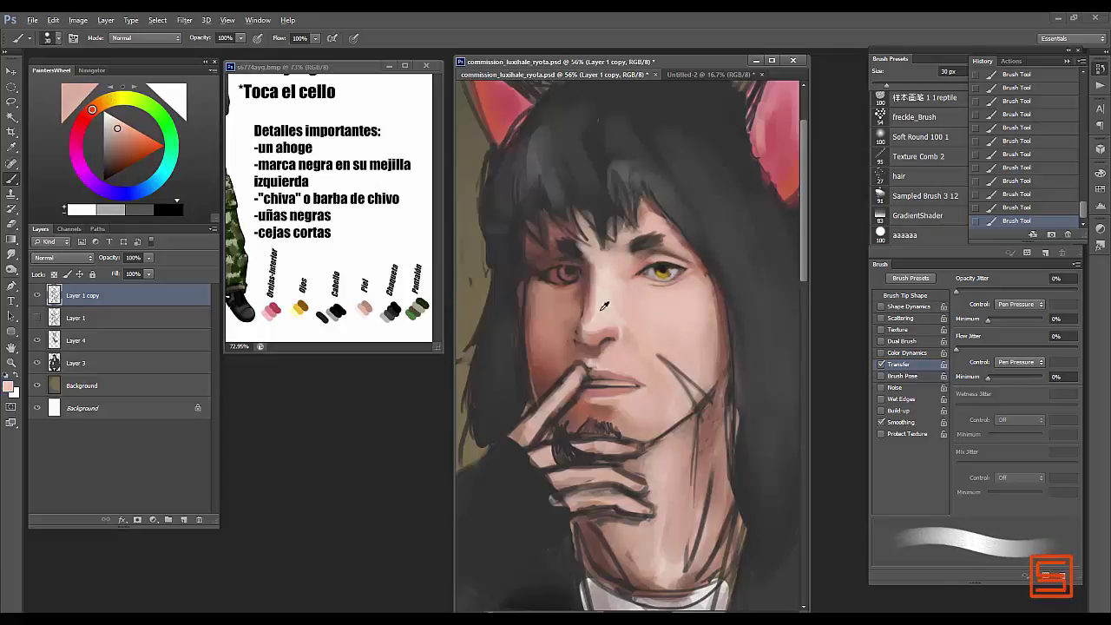
# - Deepen the nostril with sampled dark brown at 10 px and smooth the nose and lit cheek with broader pale skin tones
pyautogui.press('[')
pyautogui.press('[')
pyautogui.press('[')
pyautogui.press('[')
pyautogui.keyDown('alt'); pyautogui.click(574, 340); pyautogui.keyUp('alt')
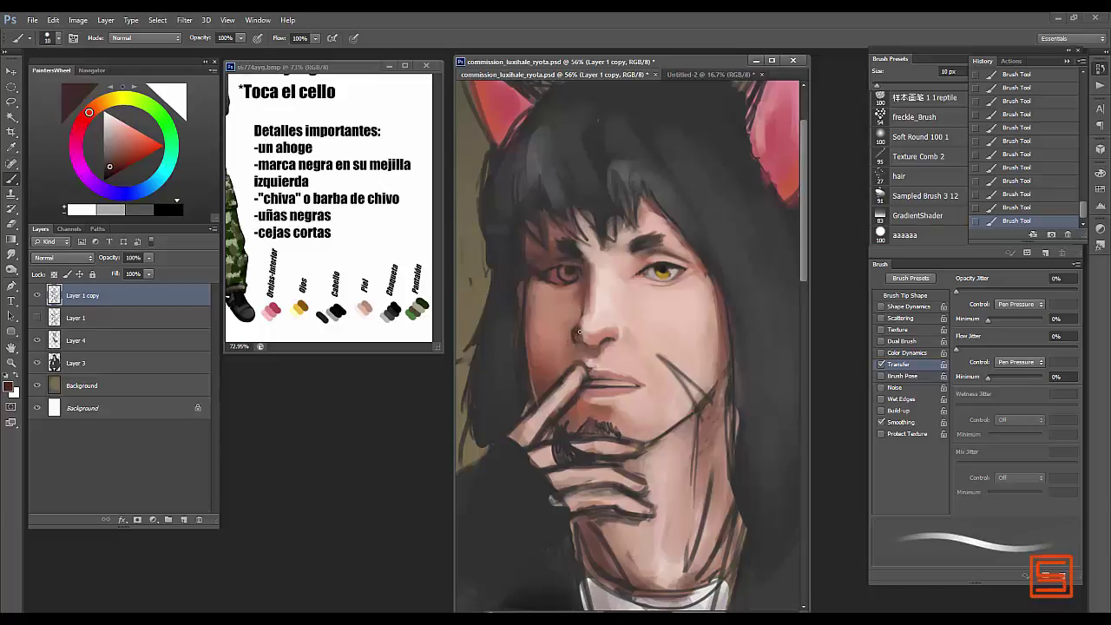
pyautogui.keyDown('alt'); pyautogui.click(583, 328); pyautogui.keyUp('alt')
pyautogui.press(']')
pyautogui.press(']')
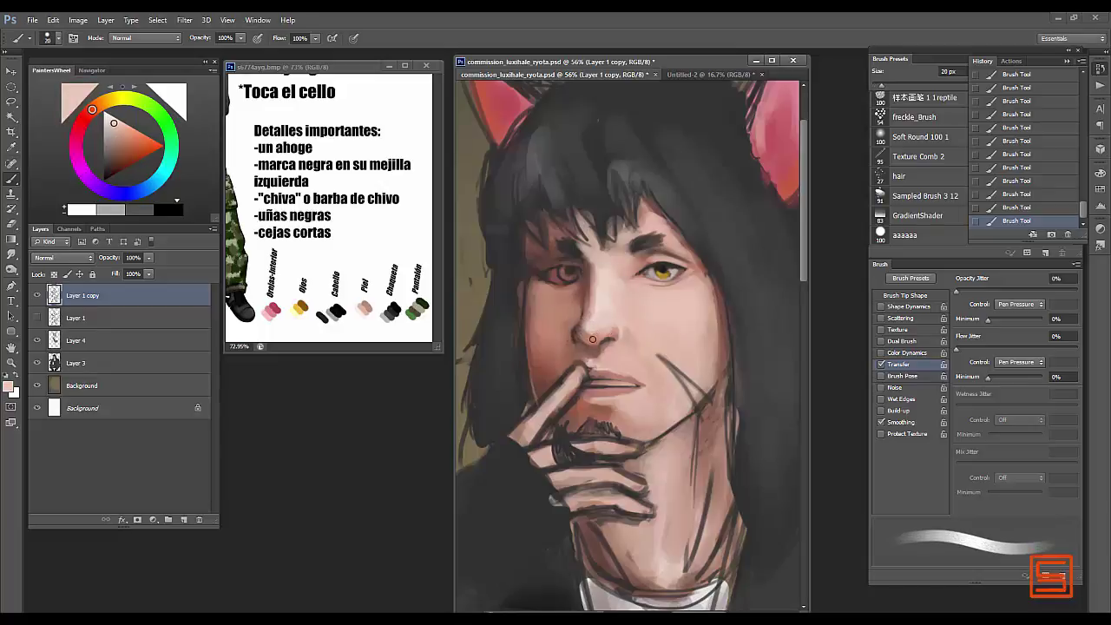
pyautogui.press(']')
pyautogui.keyDown('alt'); pyautogui.click(635, 310); pyautogui.keyUp('alt')
pyautogui.press(']')
pyautogui.press(']')
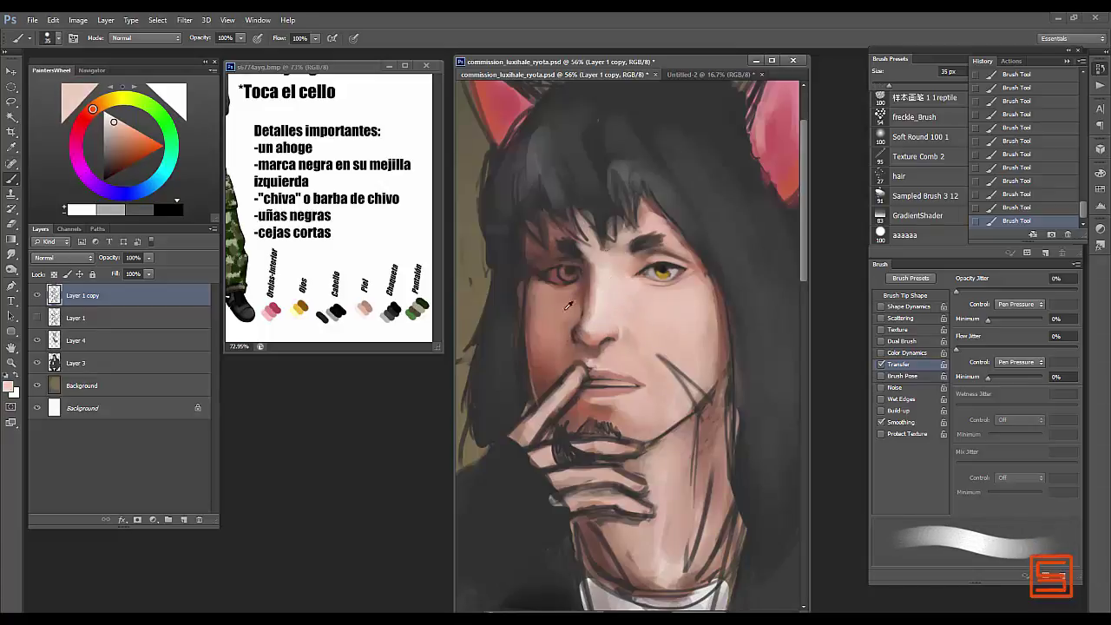
# - Sharpen the dark details of the lit eye with sampled near-black and a 3 px brush
pyautogui.press('[')
pyautogui.press('[')
pyautogui.press('[')
pyautogui.press('[')
pyautogui.press('[')
pyautogui.press('[')
pyautogui.press('[')
pyautogui.press('[')
pyautogui.press('[')
pyautogui.press('[')
pyautogui.press('[')
pyautogui.keyDown('alt'); pyautogui.click(651, 279); pyautogui.keyUp('alt')
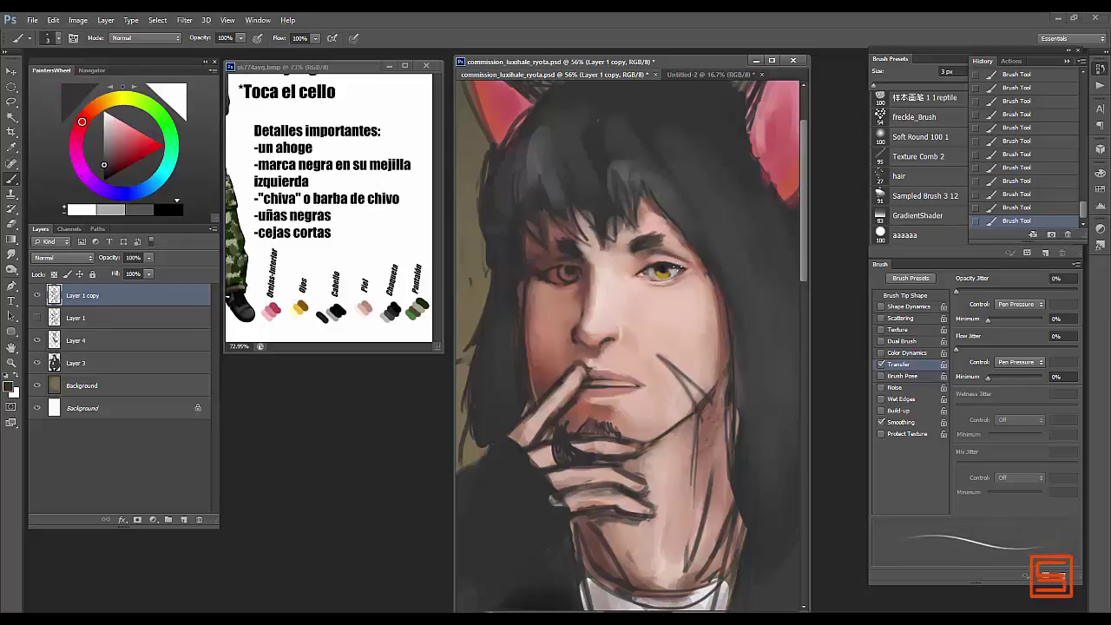
# - Blend the skin between the lit eye and the nose bridge with sampled dusky pink tones and a 20 px brush
pyautogui.keyDown('alt'); pyautogui.click(629, 261); pyautogui.keyUp('alt')
pyautogui.press(']')
pyautogui.press(']')
pyautogui.press(']')
pyautogui.press(']')
pyautogui.press(']')
pyautogui.press(']')
pyautogui.press(']')
pyautogui.press(']')
pyautogui.press(']')
pyautogui.scroll(-1, 630, 261)
pyautogui.keyDown('alt'); pyautogui.click(630, 251); pyautogui.keyUp('alt')
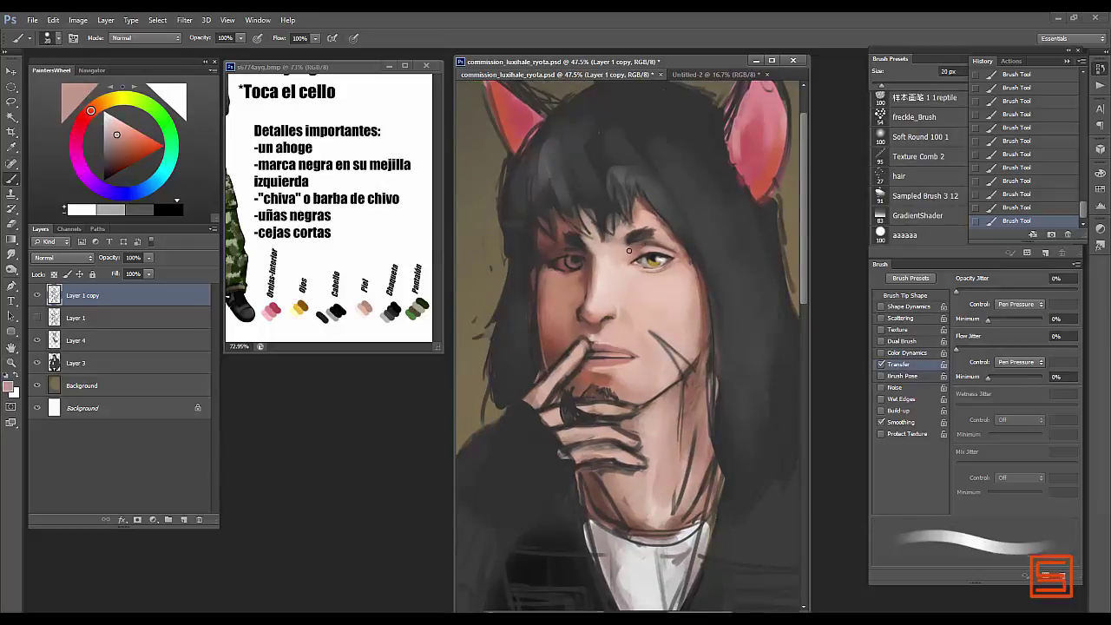
# - Darken and shape both eyebrows with sampled near-black tones and a 6 px brush
pyautogui.press('[')
pyautogui.keyDown('alt'); pyautogui.click(633, 235); pyautogui.keyUp('alt')
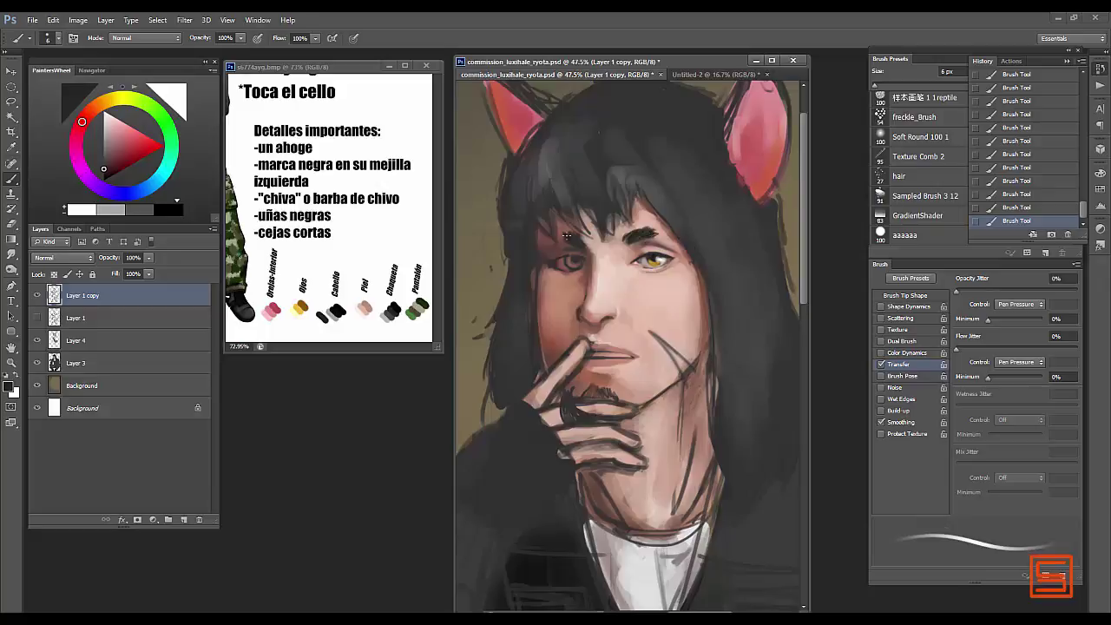
pyautogui.keyDown('alt'); pyautogui.click(566, 236); pyautogui.keyUp('alt')
pyautogui.hotkey('ctrl', 'shift', 's')
pyautogui.press('Return')
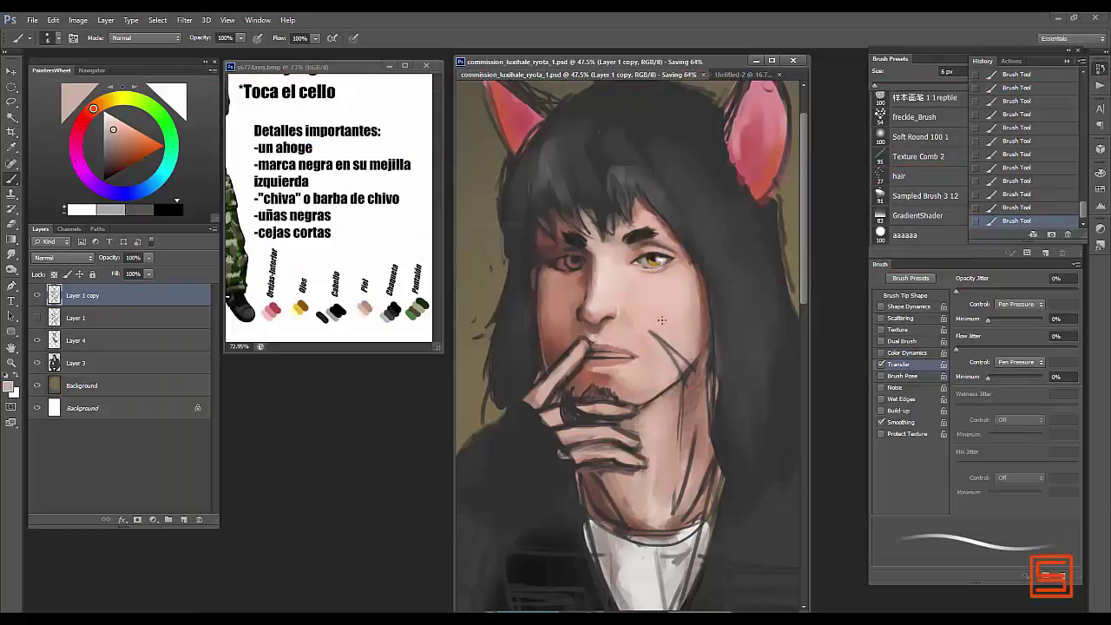
# - Smooth the lit cheek and the skin beside the nose with sampled skin tones and a brush enlarged to 35 px
pyautogui.keyDown('alt'); pyautogui.click(662, 320); pyautogui.keyUp('alt')
pyautogui.press(']')
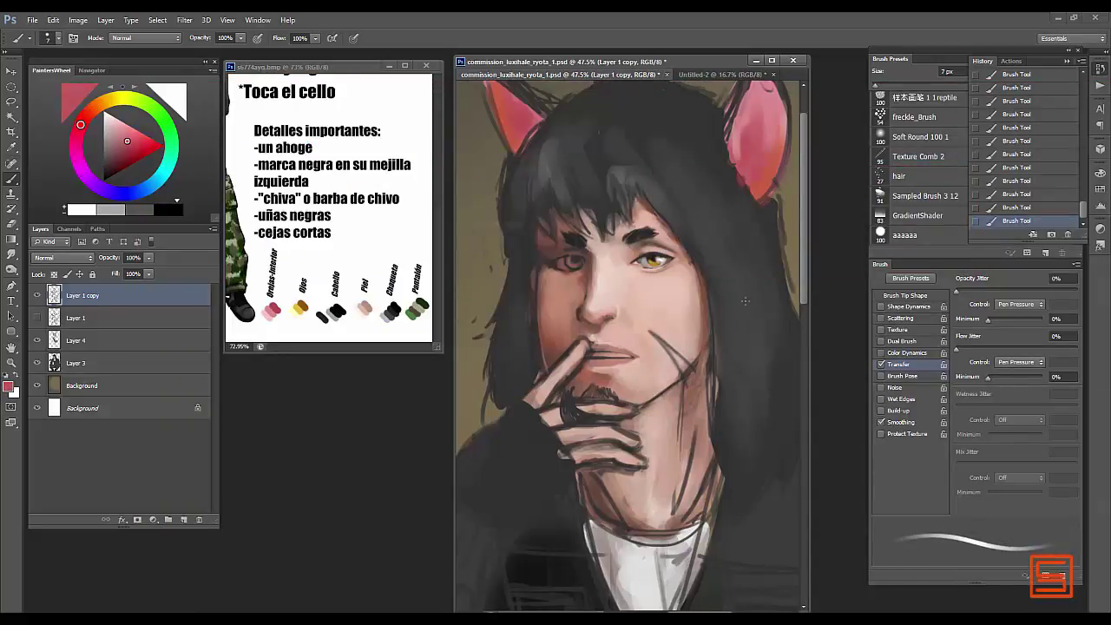
pyautogui.keyDown('alt'); pyautogui.click(605, 327); pyautogui.keyUp('alt')
pyautogui.press(']')
pyautogui.press(']')
pyautogui.press(']')
pyautogui.press(']')
pyautogui.press(']')
pyautogui.press(']')
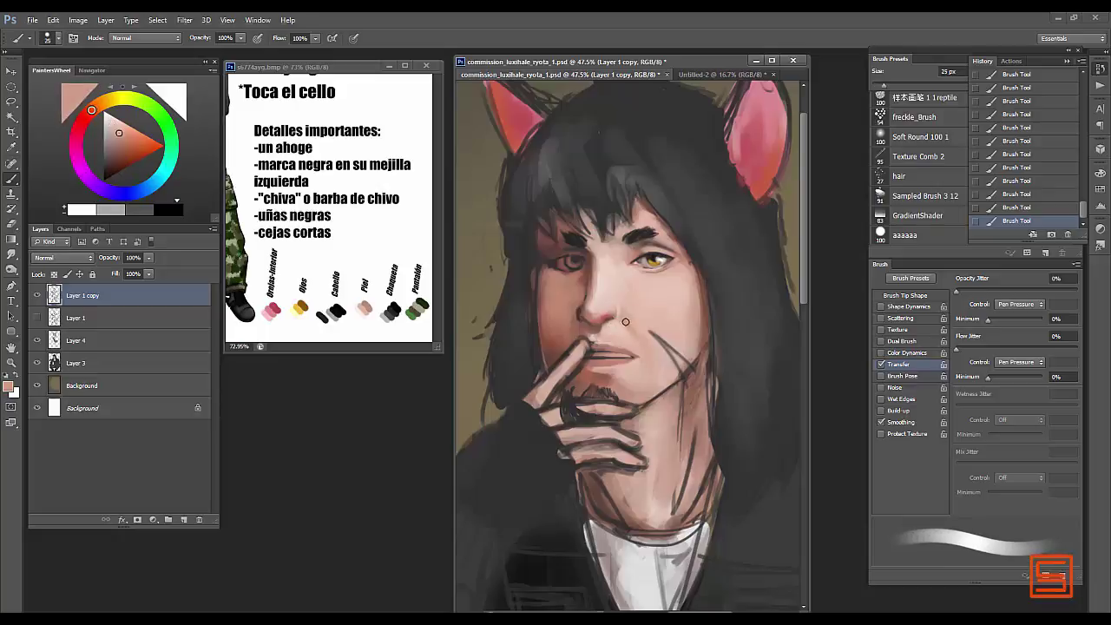
pyautogui.press(']')
# - Blend the shaded cheek and the skin below the shaded eye with sampled reddish-brown tones
pyautogui.keyDown('alt'); pyautogui.click(557, 287); pyautogui.keyUp('alt')
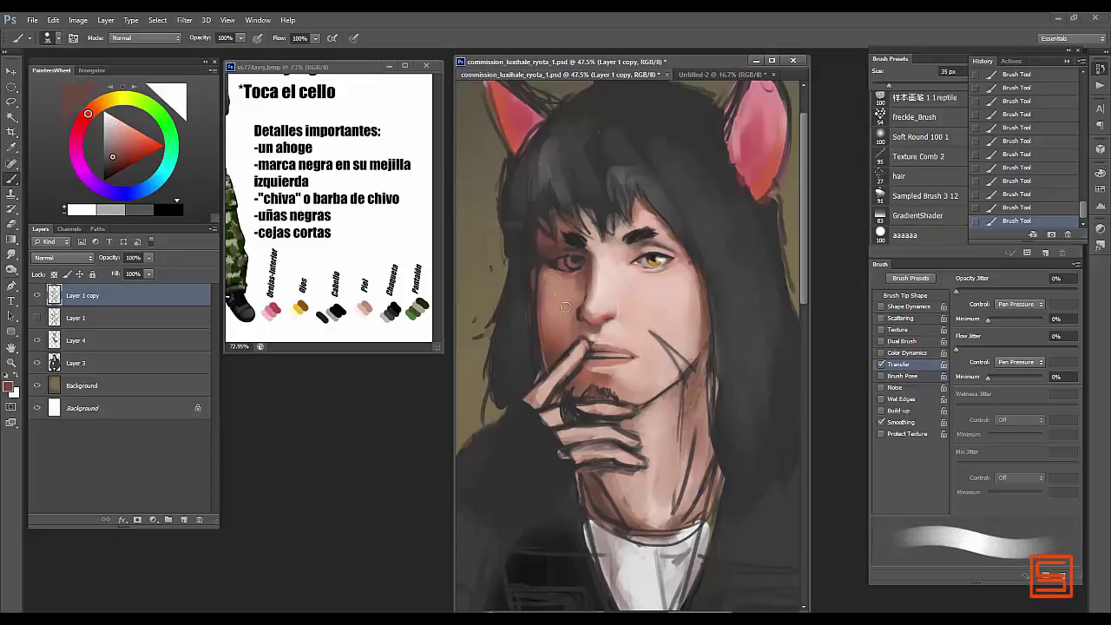
pyautogui.keyDown('alt'); pyautogui.click(565, 302); pyautogui.keyUp('alt')
pyautogui.keyDown('alt'); pyautogui.click(550, 274); pyautogui.keyUp('alt')
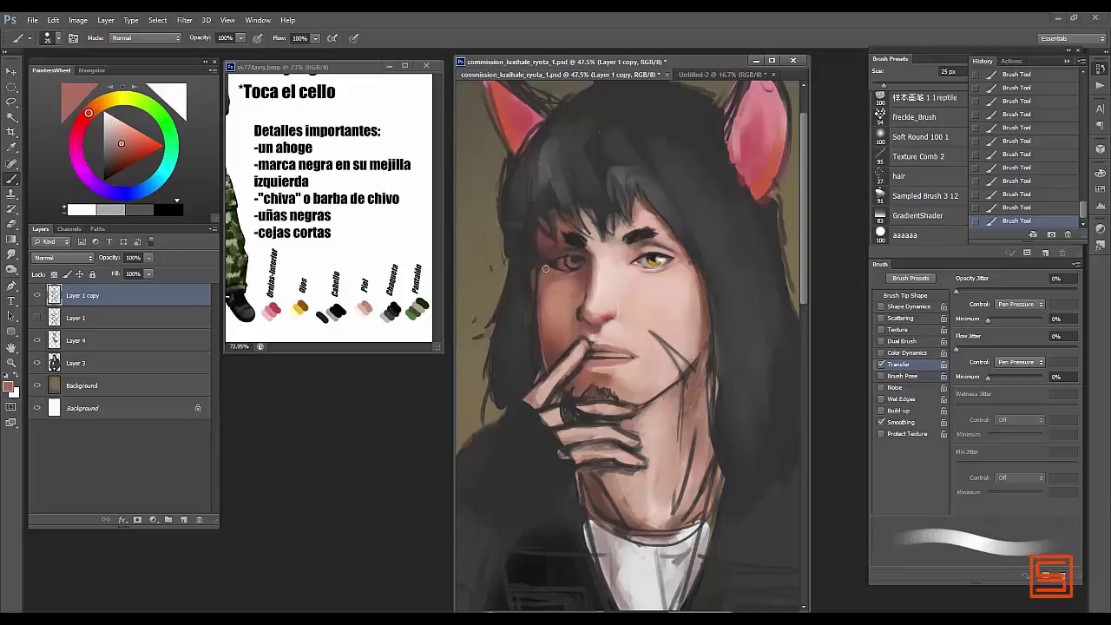
# - Paint over the dark sketch lines on the lit cheek with sampled pale skin tones and an 8 to 10 px brush
pyautogui.press('[')
pyautogui.press('[')
pyautogui.press('[')
pyautogui.press('[')
pyautogui.press('[')
pyautogui.press('[')
pyautogui.press('[')
pyautogui.scroll(-1, 549, 271)
pyautogui.keyDown('alt'); pyautogui.click(659, 335); pyautogui.keyUp('alt')
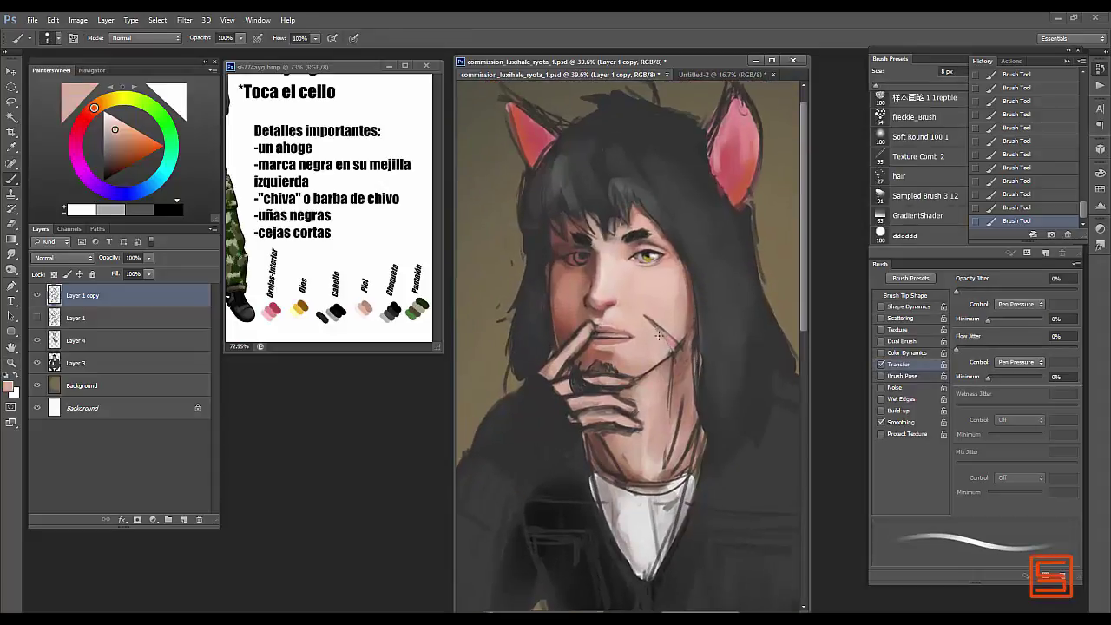
pyautogui.keyDown('alt'); pyautogui.click(668, 346); pyautogui.keyUp('alt')
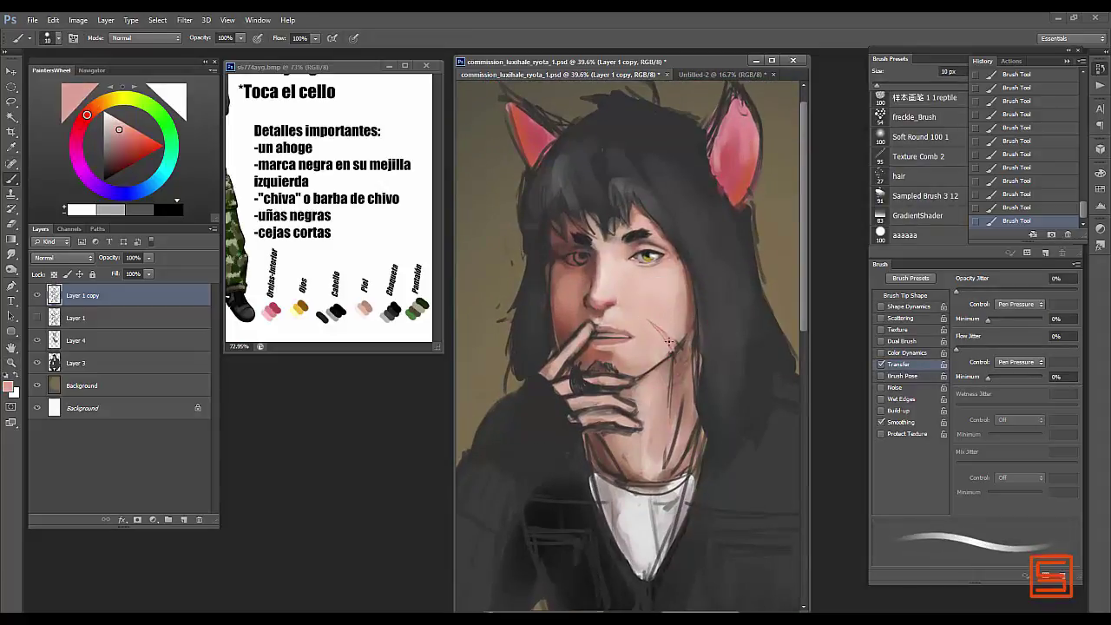
# - Rework the lit cheek's mark with sampled pink at 9 px and clean its edges with pale skin tone
pyautogui.press(']')
pyautogui.press(']')
pyautogui.keyDown('alt'); pyautogui.click(650, 322); pyautogui.keyUp('alt')
pyautogui.press(']')
pyautogui.press(']')
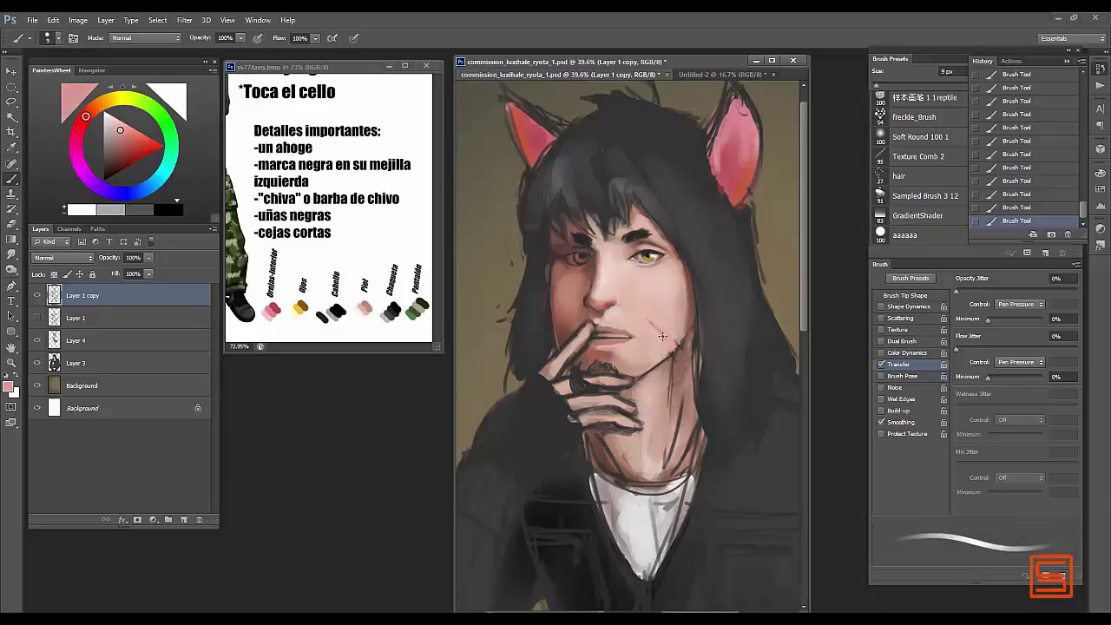
pyautogui.keyDown('alt'); pyautogui.click(668, 330); pyautogui.keyUp('alt')
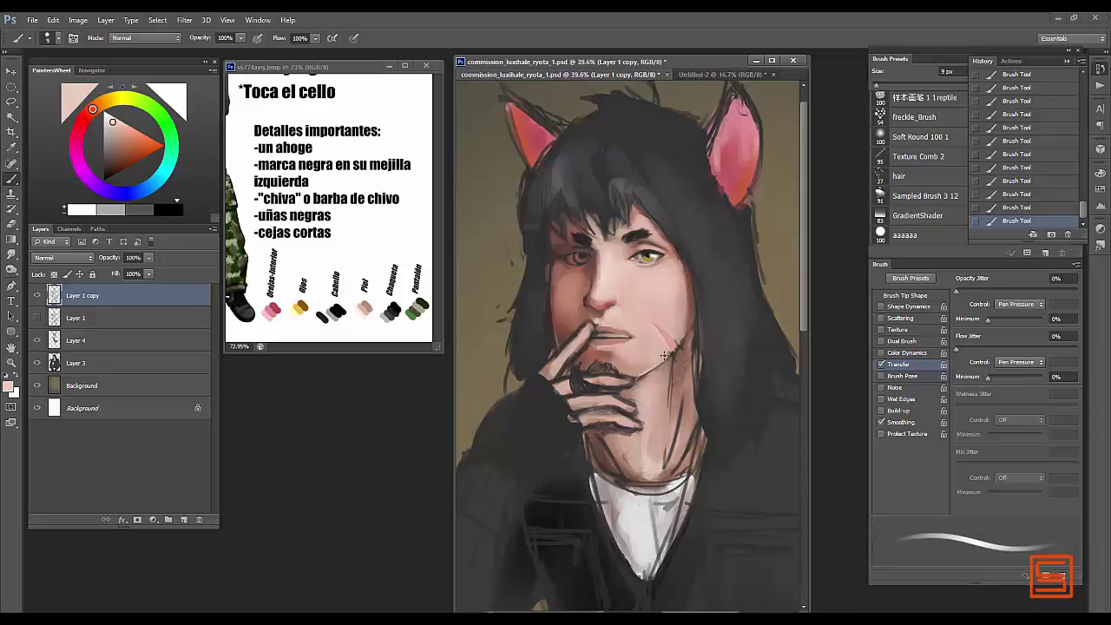
# - Blend the lower face and shaded cheek with sampled skin and reddish-brown tones using a brush up to 50 px
pyautogui.press(']')
pyautogui.press(']')
pyautogui.press(']')
pyautogui.press(']')
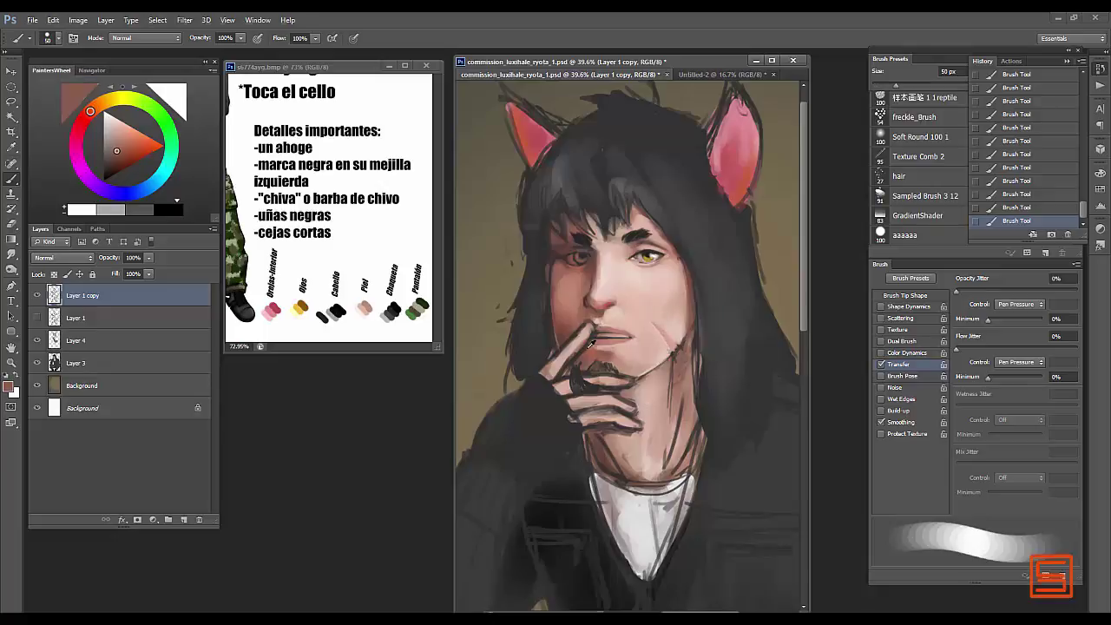
pyautogui.keyDown('alt'); pyautogui.click(564, 321); pyautogui.keyUp('alt')
pyautogui.press('[')
pyautogui.press('[')
pyautogui.press('[')
# - Define the upper lip with sampled reddish brown at 9 px and clean the skin above it with pale tone at 25 px
pyautogui.keyDown('alt'); pyautogui.click(605, 329); pyautogui.keyUp('alt')
pyautogui.press('[')
pyautogui.press('[')
pyautogui.press('[')
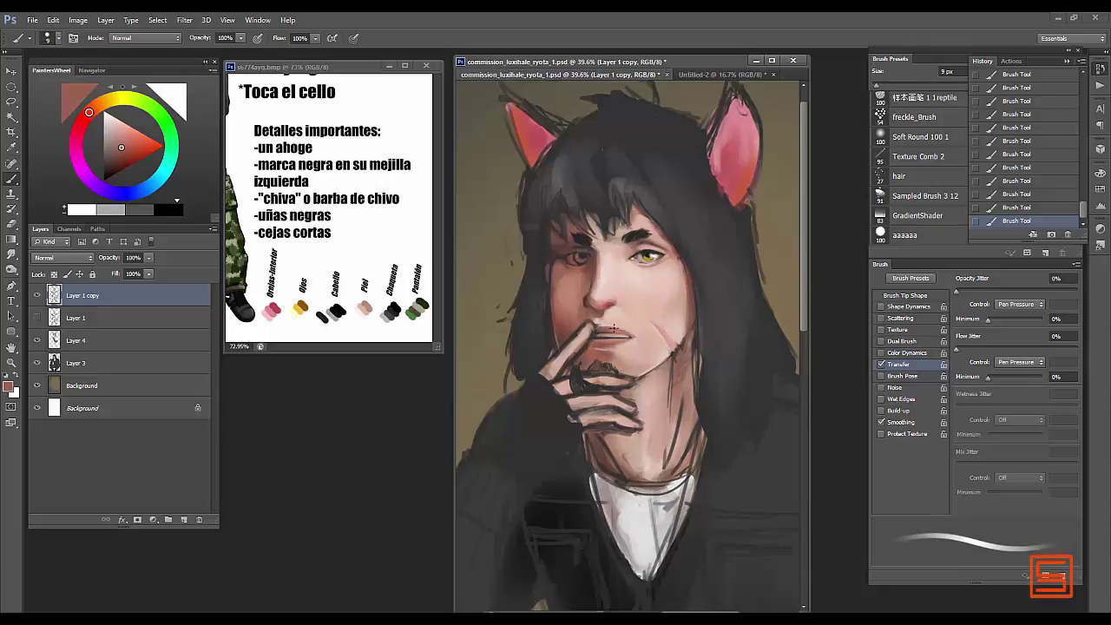
pyautogui.keyDown('alt'); pyautogui.click(610, 326); pyautogui.keyUp('alt')
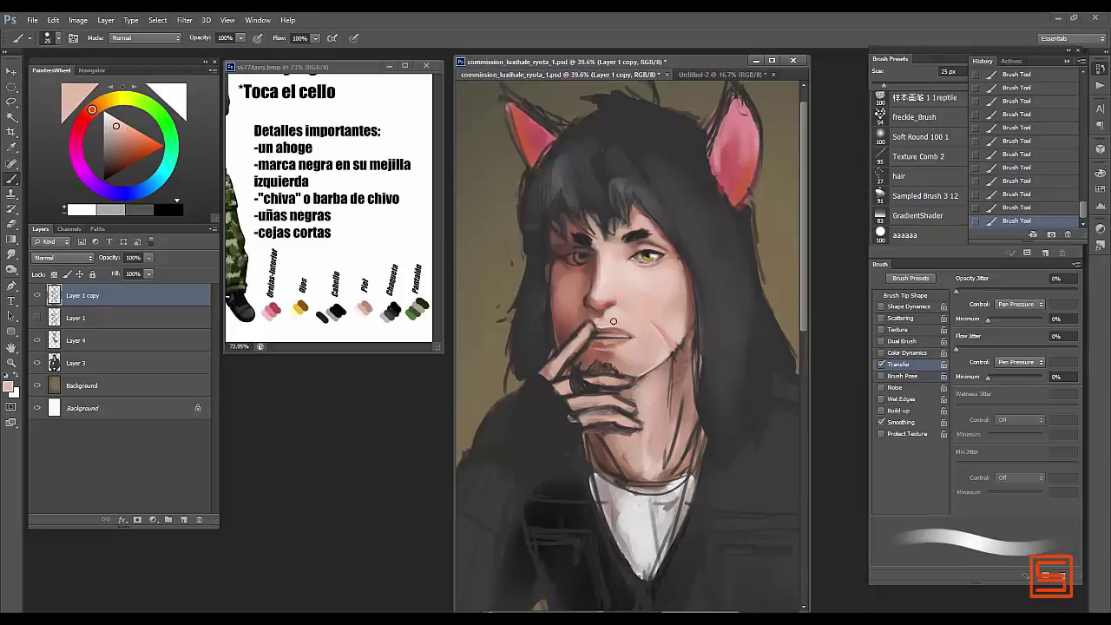
# - Smooth the lit cheek and the shaded side of the nose with sampled skin tones and a large soft brush
pyautogui.keyDown('alt'); pyautogui.click(644, 323); pyautogui.keyUp('alt')
pyautogui.press(']')
pyautogui.press(']')
pyautogui.press(']')
pyautogui.press(']')
pyautogui.press(']')
pyautogui.press(']')
pyautogui.press(']')
pyautogui.keyDown('alt'); pyautogui.click(581, 286); pyautogui.keyUp('alt')
pyautogui.press('[')
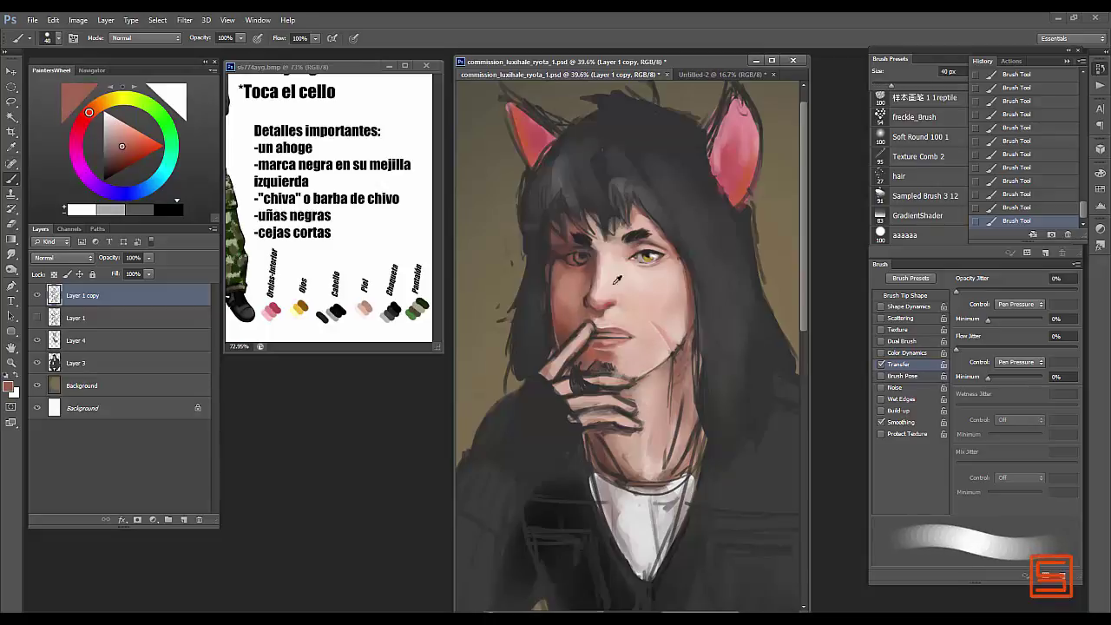
# - Highlight the nose and the lit upper face with sampled pale skin tones using a 10 to 25 px brush
pyautogui.keyDown('alt'); pyautogui.click(608, 301); pyautogui.keyUp('alt')
pyautogui.press('[')
pyautogui.press('[')
pyautogui.press('[')
pyautogui.press('[')
pyautogui.press('[')
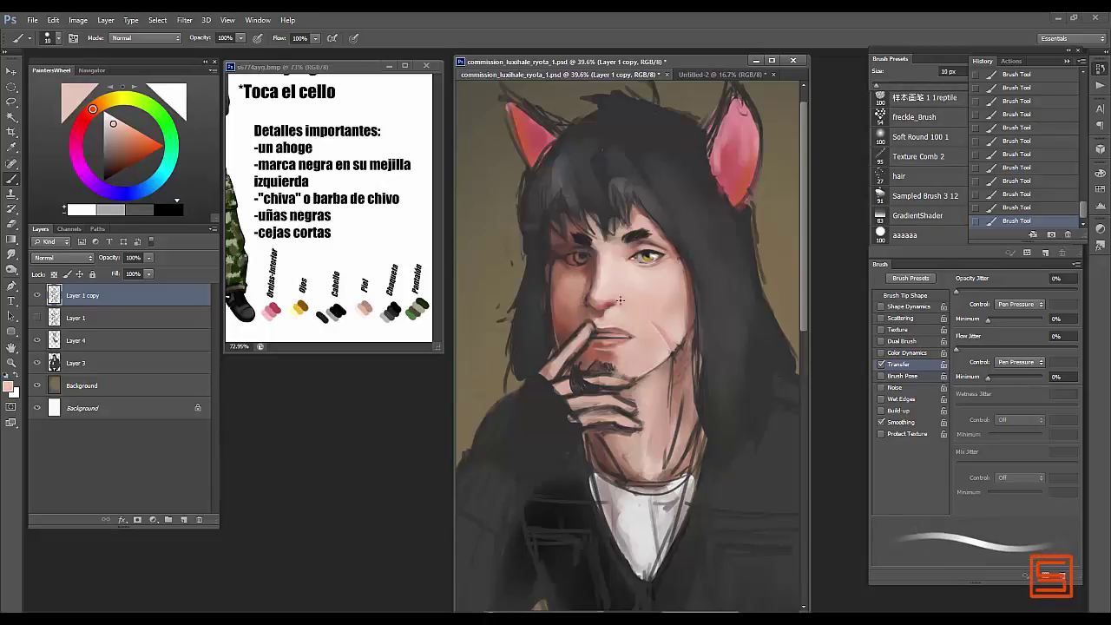
pyautogui.press(']')
pyautogui.press(']')
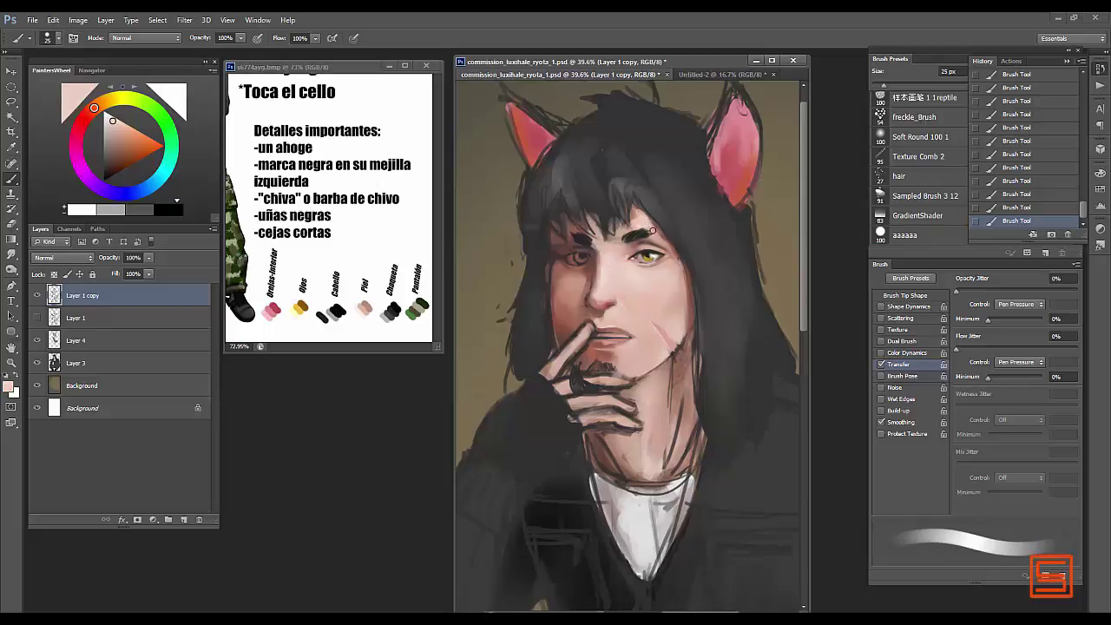
# - Refine the lips with sampled pale skin at 10 px and a dark reddish-brown mouth line at 9 px
pyautogui.keyDown('alt'); pyautogui.scroll(2, 630, 347); pyautogui.keyUp('alt')
pyautogui.keyDown('alt'); pyautogui.click(630, 347); pyautogui.keyUp('alt')
pyautogui.press('[')
pyautogui.press('[')
pyautogui.press('[')
pyautogui.keyDown('alt'); pyautogui.click(624, 363); pyautogui.keyUp('alt')
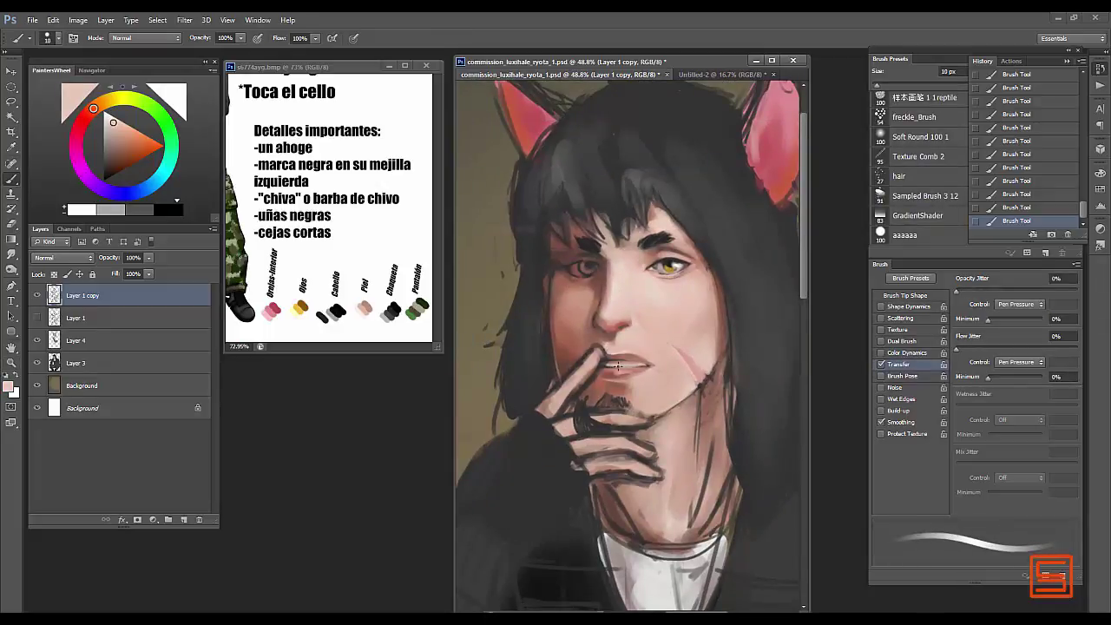
pyautogui.press(']')
pyautogui.keyDown('alt'); pyautogui.click(627, 368); pyautogui.keyUp('alt')
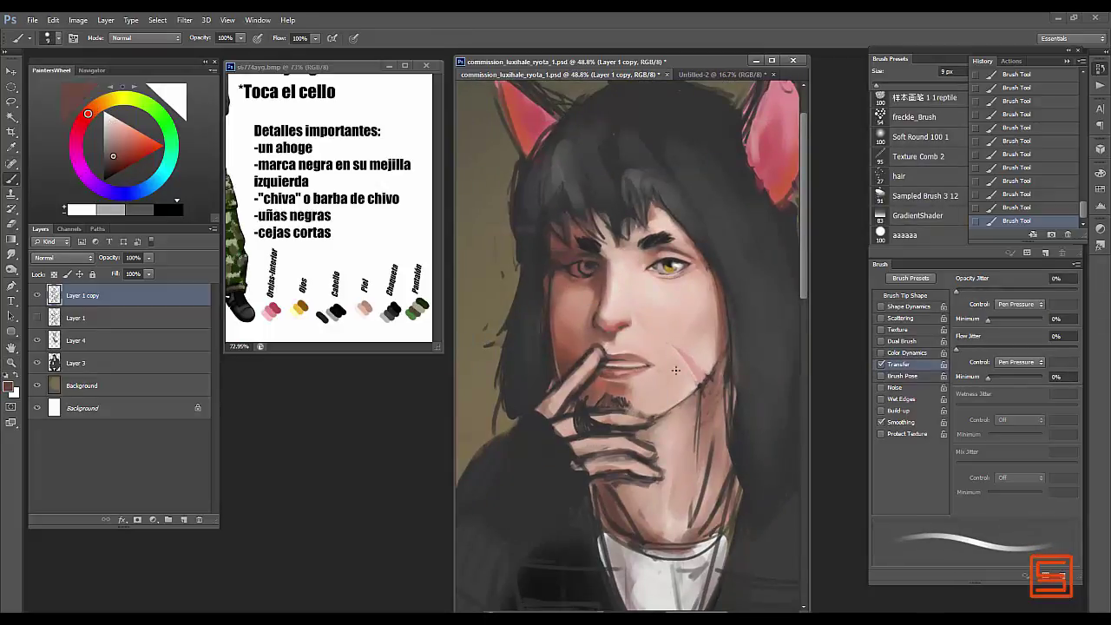
# - Fill in and shape the goatee with sampled dark brown tones, using a 30 px brush reduced to 15 px
pyautogui.press(']')
pyautogui.press(']')
pyautogui.press(']')
pyautogui.press(']')
pyautogui.keyDown('alt'); pyautogui.click(609, 403); pyautogui.keyUp('alt')
pyautogui.keyDown('alt'); pyautogui.click(614, 382); pyautogui.keyUp('alt')
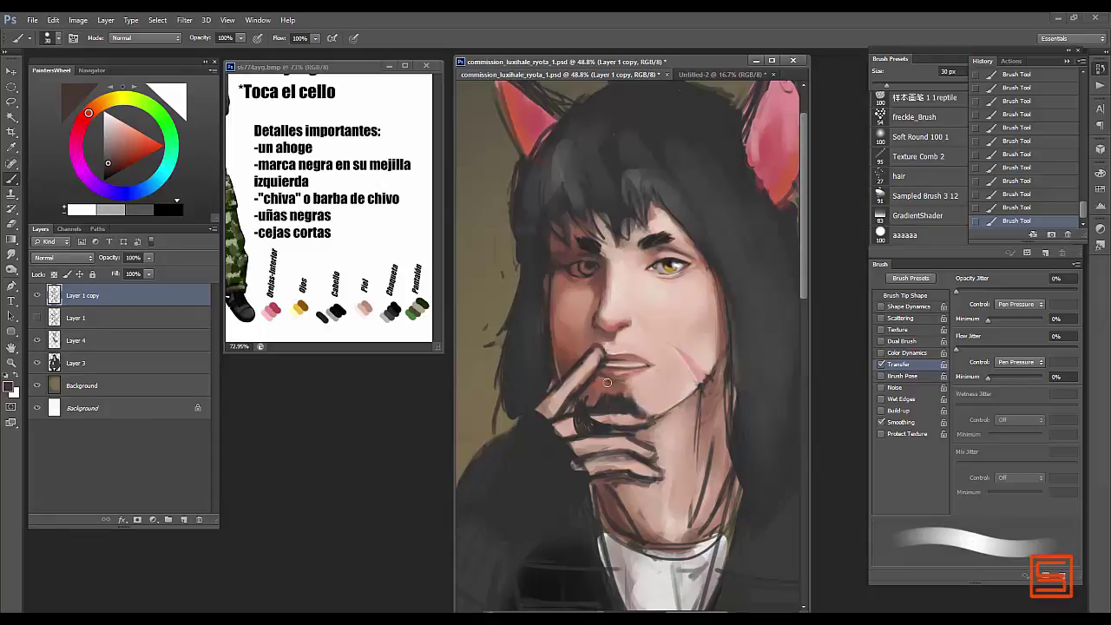
pyautogui.press('[')
pyautogui.press('[')
pyautogui.press('[')
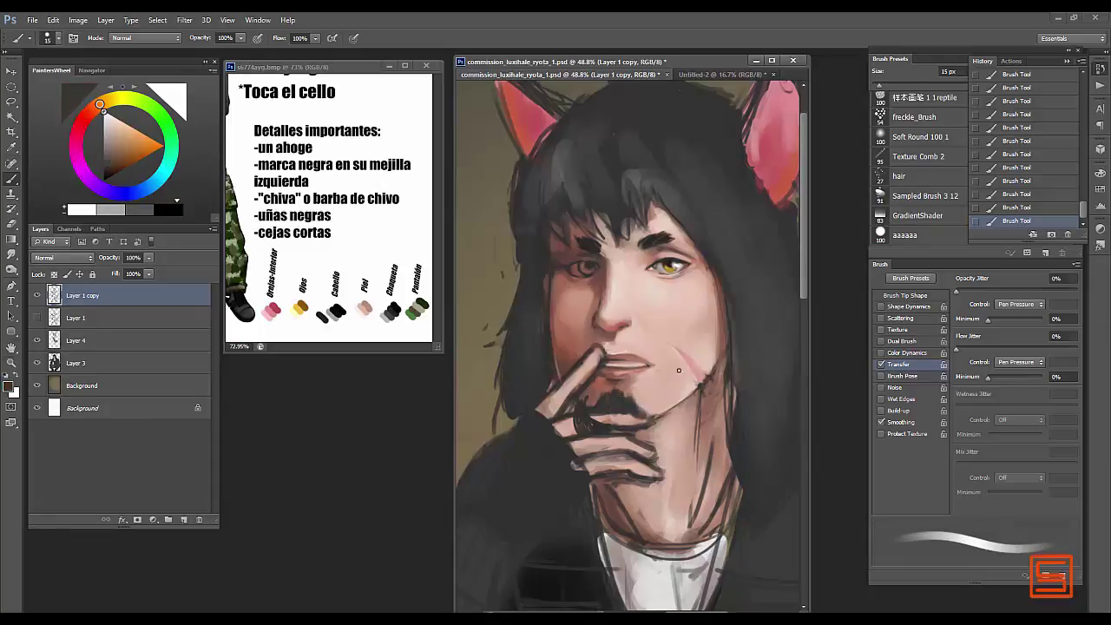
# - Blend the chin beside the goatee with sampled pale skin tones and a 60 px brush
pyautogui.press('z')
pyautogui.moveTo(686, 456); pyautogui.dragTo(664, 456)
pyautogui.press('b')
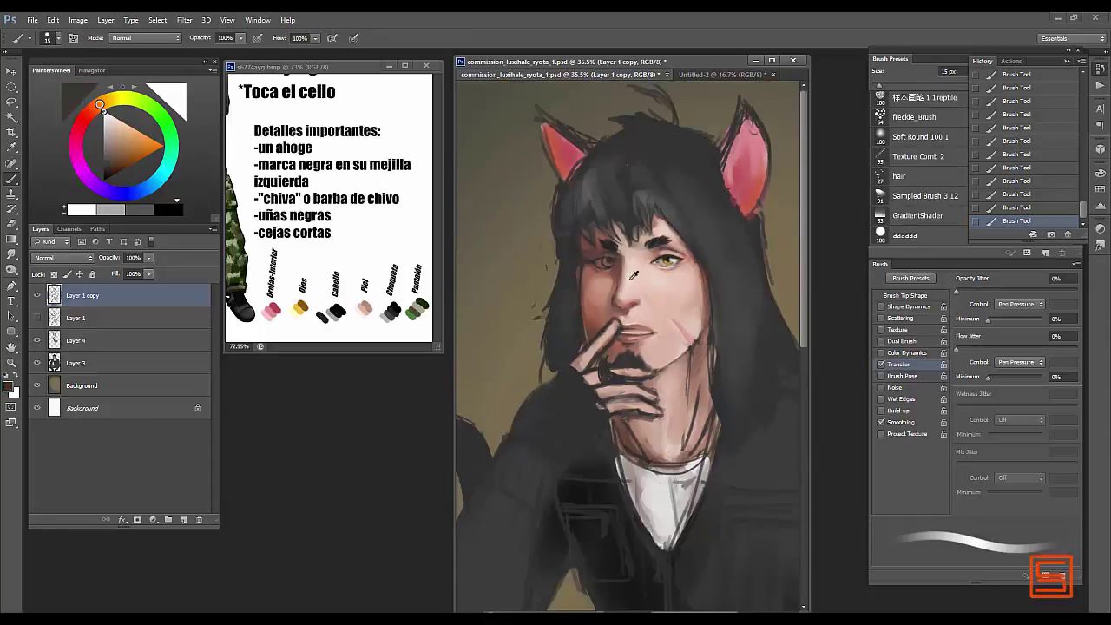
pyautogui.keyDown('alt'); pyautogui.click(645, 308); pyautogui.keyUp('alt')
pyautogui.keyDown('alt'); pyautogui.click(650, 355); pyautogui.keyUp('alt')
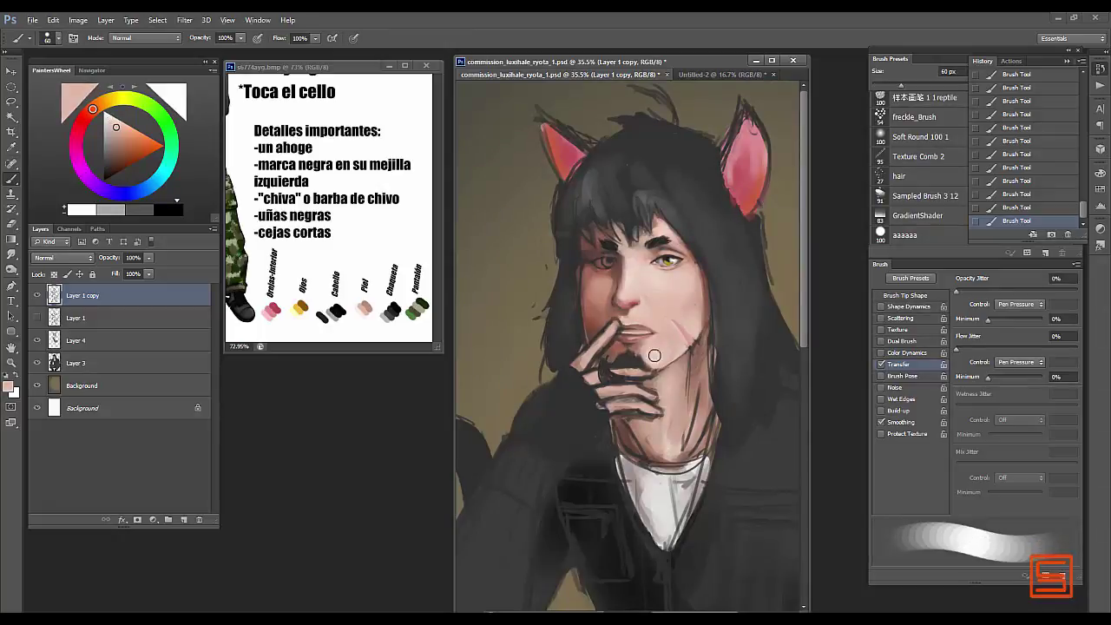
pyautogui.keyDown('alt'); pyautogui.click(654, 357); pyautogui.keyUp('alt')
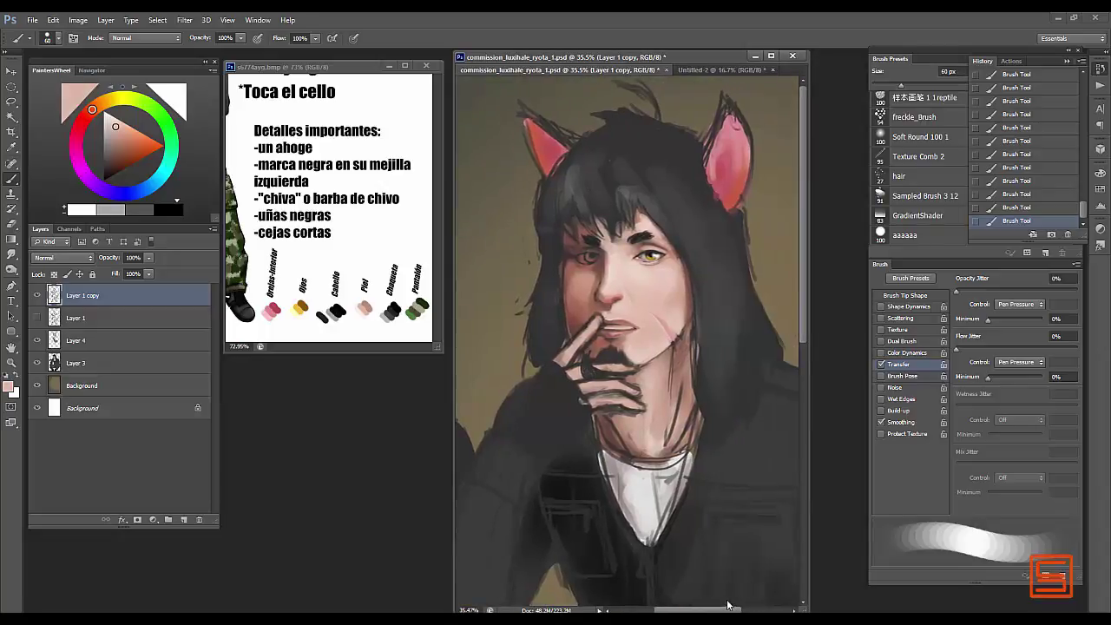
# - Paint the character's black mark on the lit cheek on a new layer, following the reference, and soften it with dark brown
pyautogui.moveTo(404, 139)
pyautogui.mouseDown()
pyautogui.moveTo(436, 168)
pyautogui.moveTo(405, 346)
pyautogui.moveTo(436, 237)
pyautogui.moveTo(495, 277)
pyautogui.mouseUp()
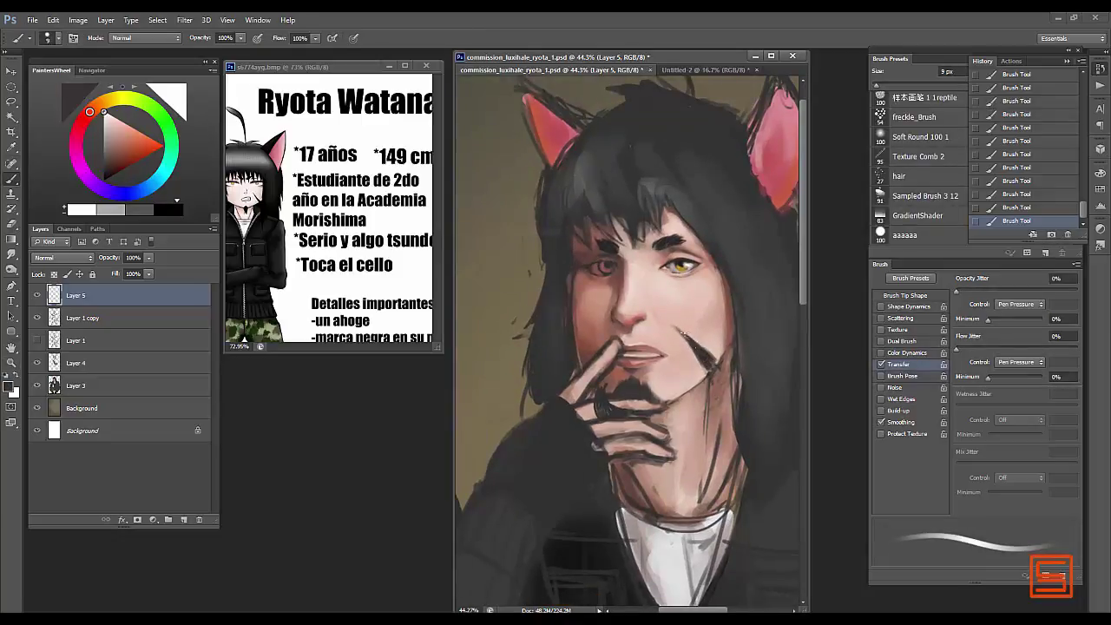
pyautogui.press(']')
pyautogui.press(']')
pyautogui.keyDown('alt'); pyautogui.click(684, 334); pyautogui.keyUp('alt')
pyautogui.moveTo(690, 343); pyautogui.dragTo(700, 360)
pyautogui.keyDown('alt'); pyautogui.click(677, 328); pyautogui.keyUp('alt')
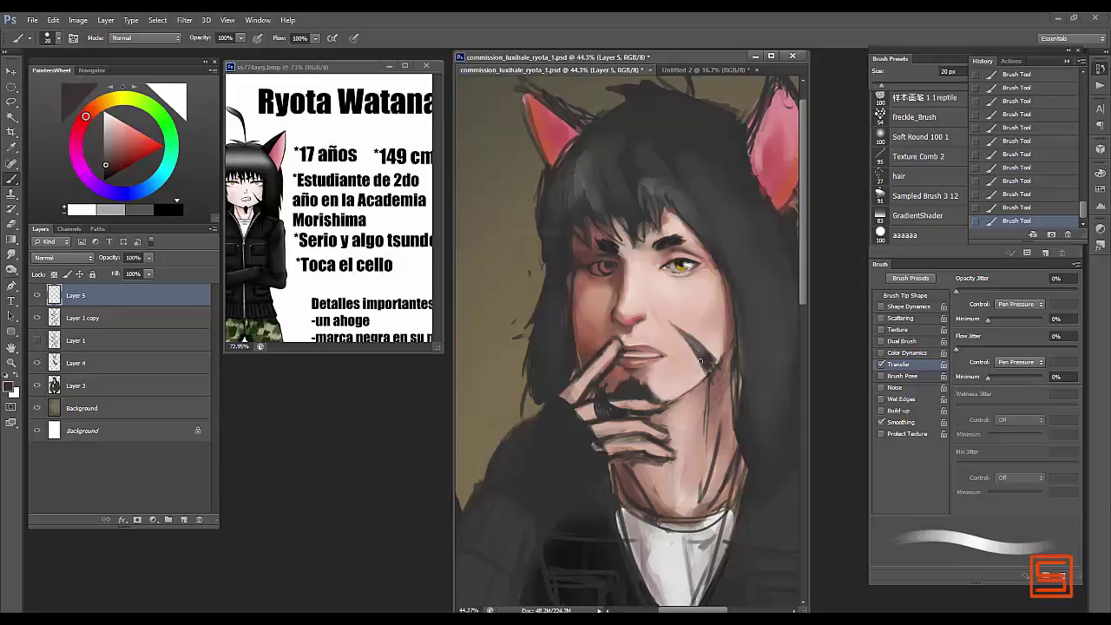
# - Clean up the hair edges along both sides of the face with sampled dark grey tones
pyautogui.keyDown('alt'); pyautogui.click(710, 288); pyautogui.keyUp('alt')
pyautogui.press(']')
pyautogui.keyDown('alt'); pyautogui.click(575, 334); pyautogui.keyUp('alt')
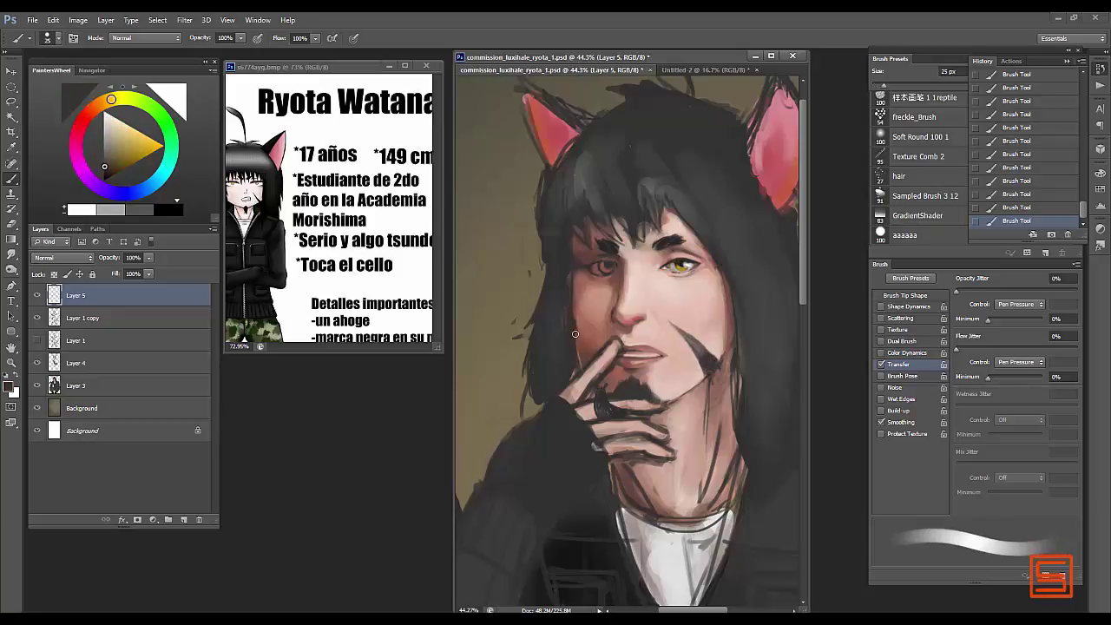
pyautogui.keyDown('alt'); pyautogui.click(576, 354); pyautogui.keyUp('alt')
pyautogui.press('[')
pyautogui.press('[')
pyautogui.press('[')
pyautogui.scroll(3, 686, 266)
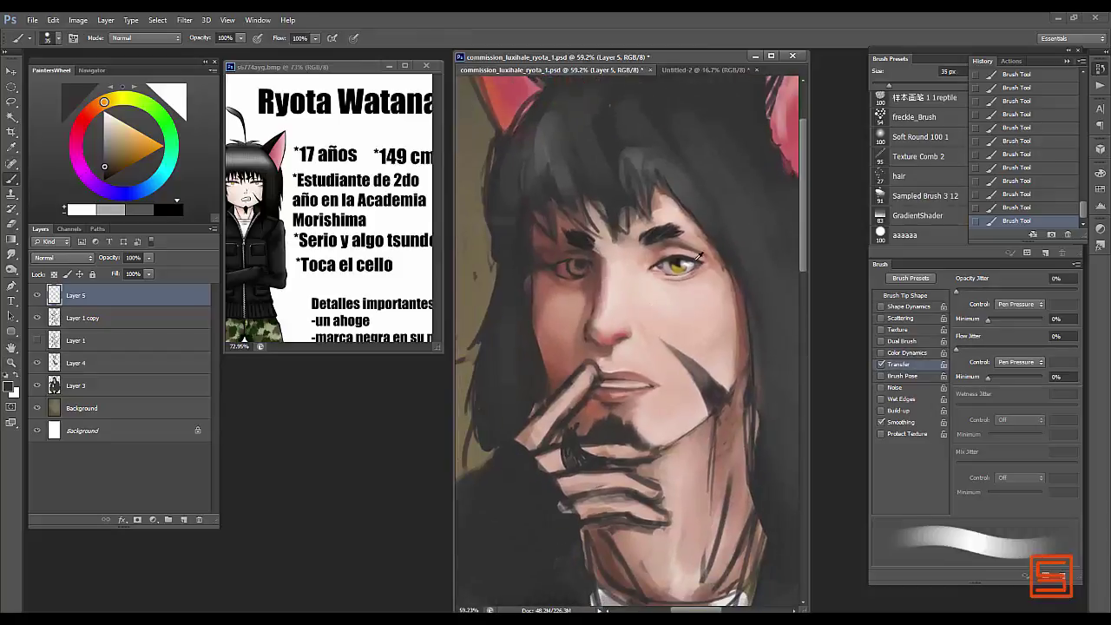
# - Refine the lit eye's outer corner and surrounding lid with sampled dark and pale skin tones, using 8 px and 20 px brushes
pyautogui.keyDown('alt'); pyautogui.click(704, 269); pyautogui.keyUp('alt')
pyautogui.press('[')
pyautogui.keyDown('alt'); pyautogui.click(676, 271); pyautogui.keyUp('alt')
pyautogui.press(']')
pyautogui.press(']')
pyautogui.press(']')
pyautogui.press(']')
pyautogui.press(']')
pyautogui.press(']')
pyautogui.press(']')
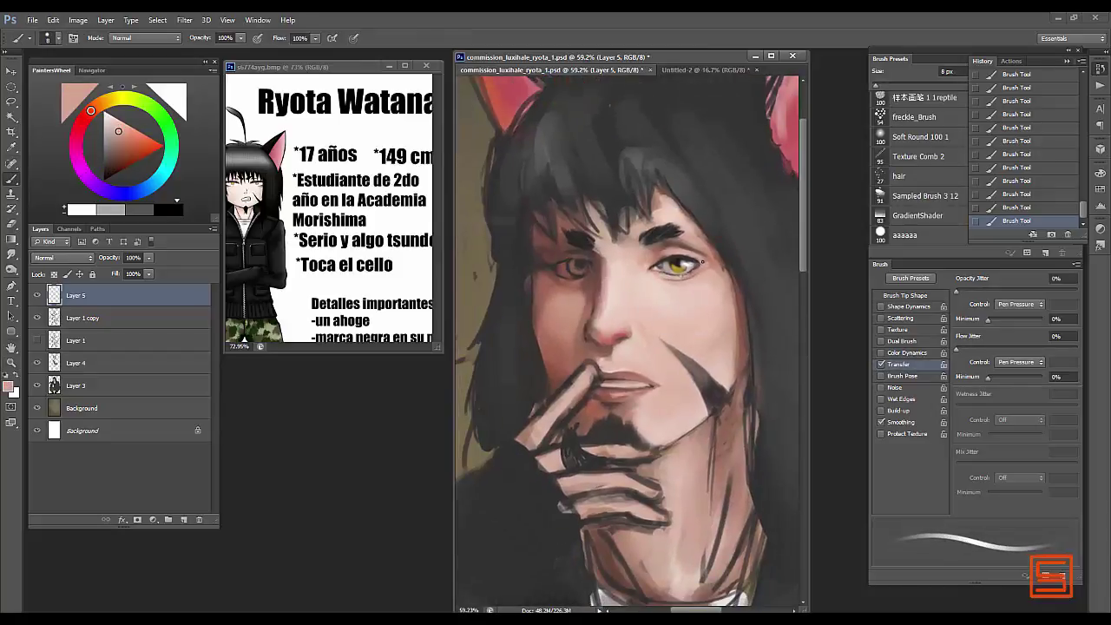
pyautogui.keyDown('alt'); pyautogui.click(705, 264); pyautogui.keyUp('alt')
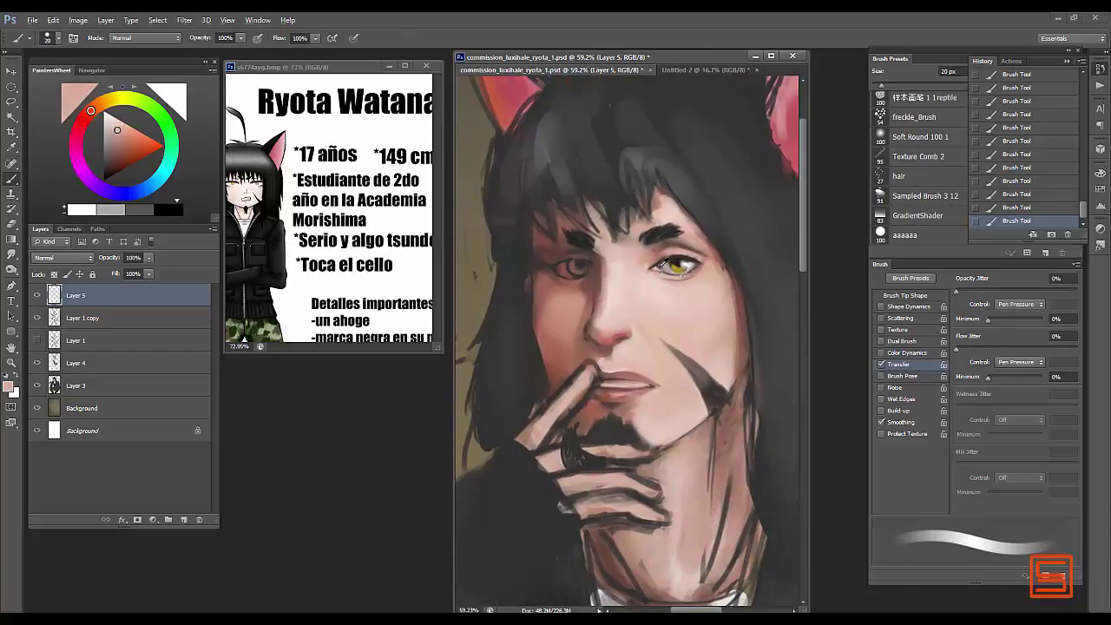
pyautogui.keyDown('alt'); pyautogui.click(665, 265); pyautogui.keyUp('alt')
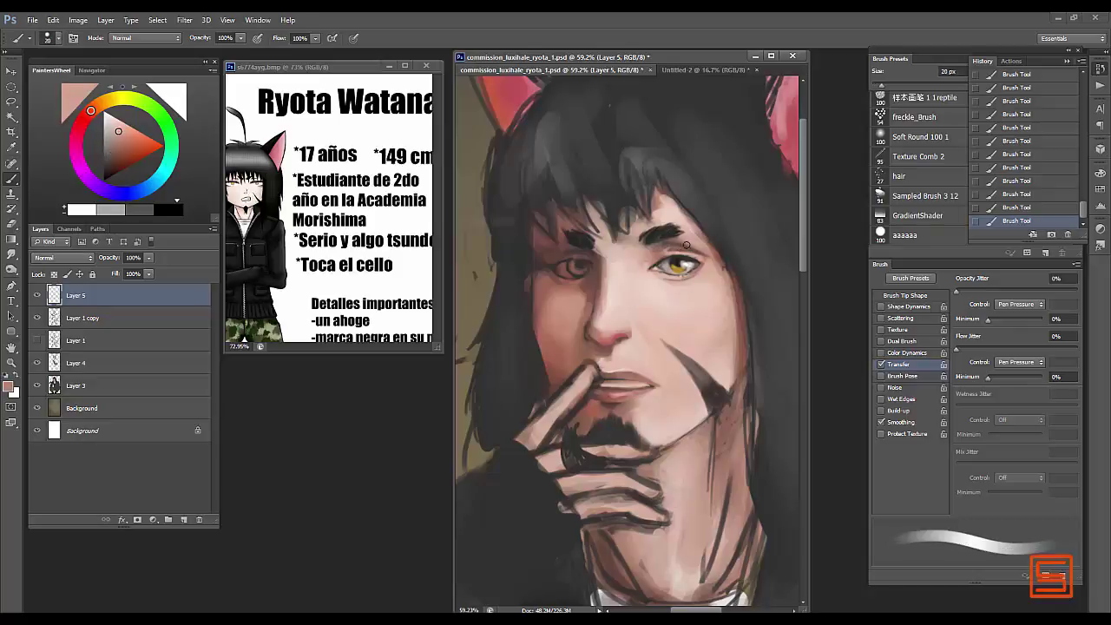
# - Shade the upper eyelid between the lit eye and its brow with sampled skin tones and a 25 px brush
pyautogui.keyDown('alt'); pyautogui.click(686, 246); pyautogui.keyUp('alt')
pyautogui.press('z')
pyautogui.keyDown('alt'); pyautogui.click(696, 258); pyautogui.keyUp('alt')
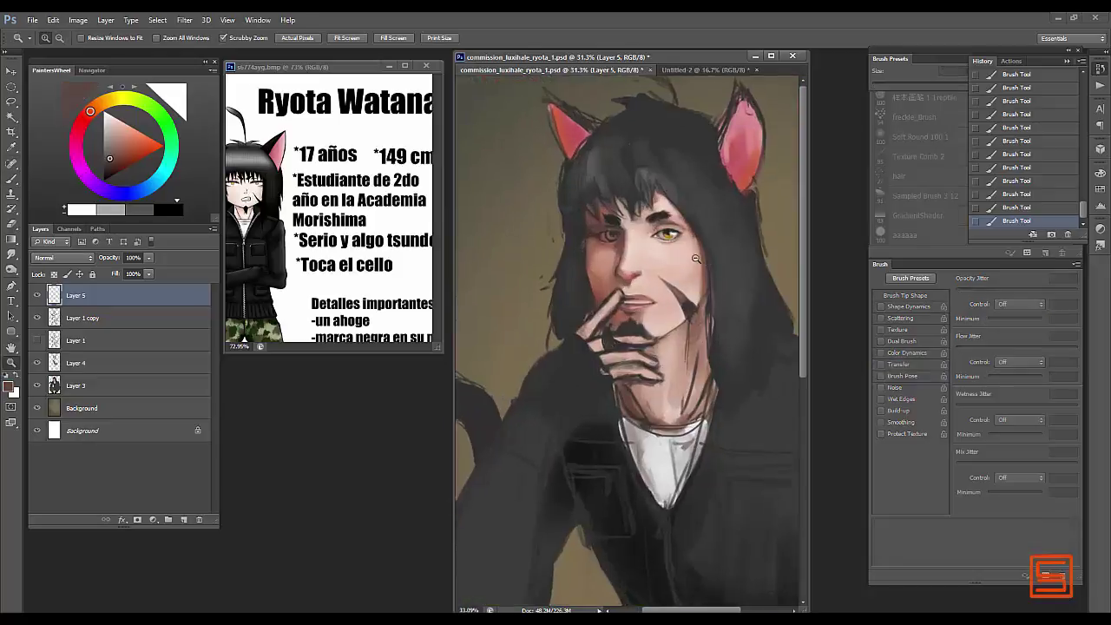
pyautogui.click(696, 258)
pyautogui.press('b')
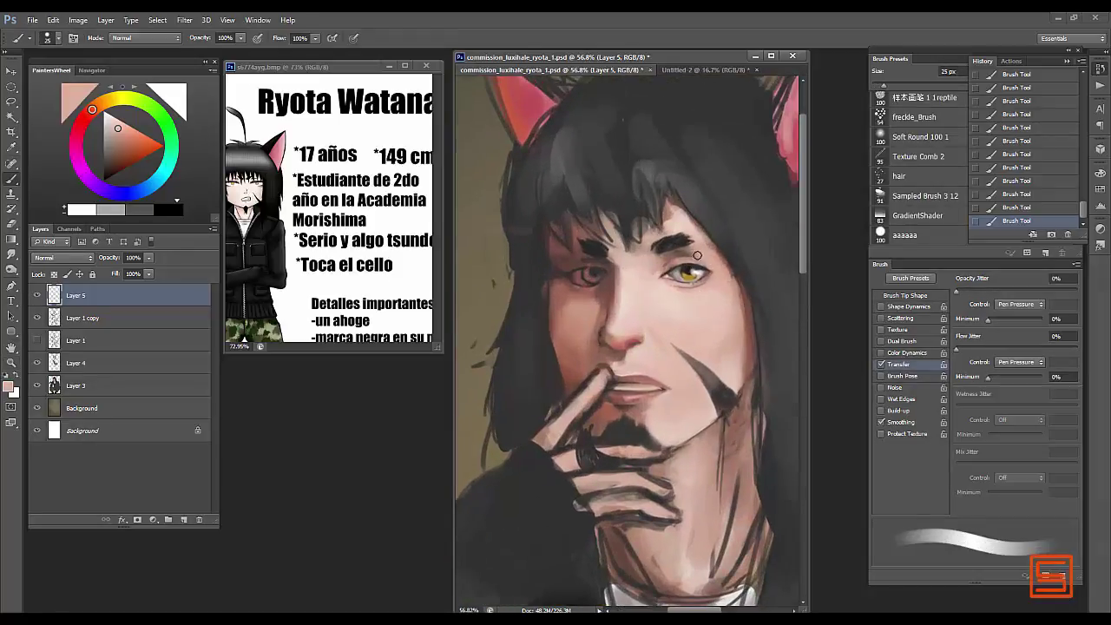
pyautogui.keyDown('alt'); pyautogui.scroll(-3, 704, 264); pyautogui.keyUp('alt')
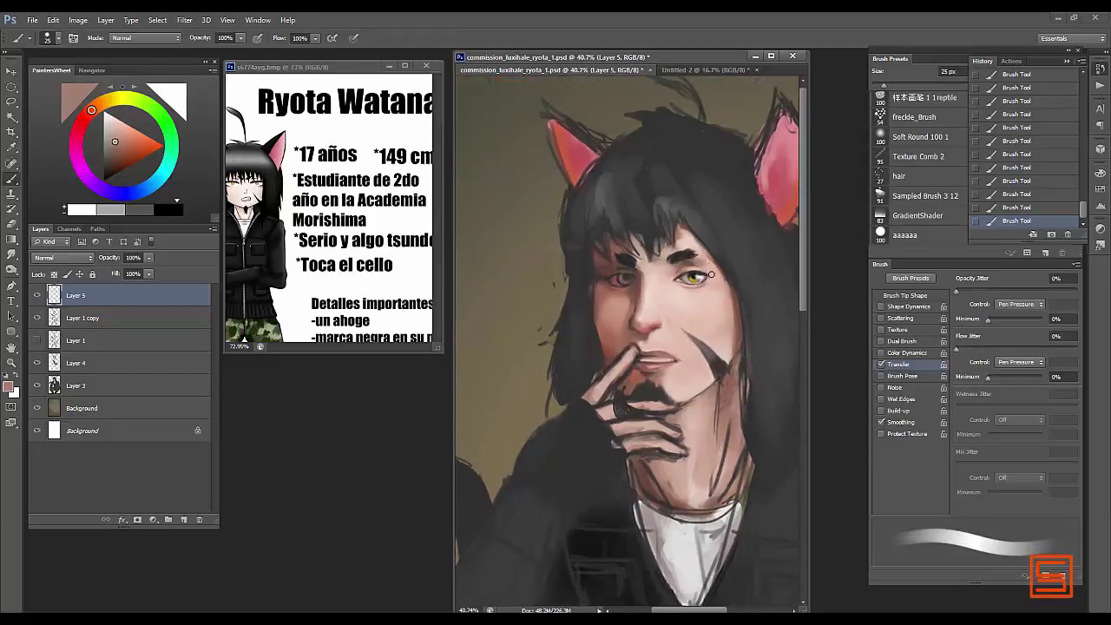
# - Repaint the lit eye's pupil and iris with sampled near-black and golden yellow tones, using 7 px and 10 px brushes
pyautogui.keyDown('alt'); pyautogui.click(674, 273); pyautogui.keyUp('alt')
pyautogui.press('[')
pyautogui.press('[')
pyautogui.keyDown('alt'); pyautogui.scroll(2, 728, 247); pyautogui.keyUp('alt')
pyautogui.press('[')
pyautogui.press('[')
pyautogui.keyDown('alt'); pyautogui.click(699, 292); pyautogui.keyUp('alt')
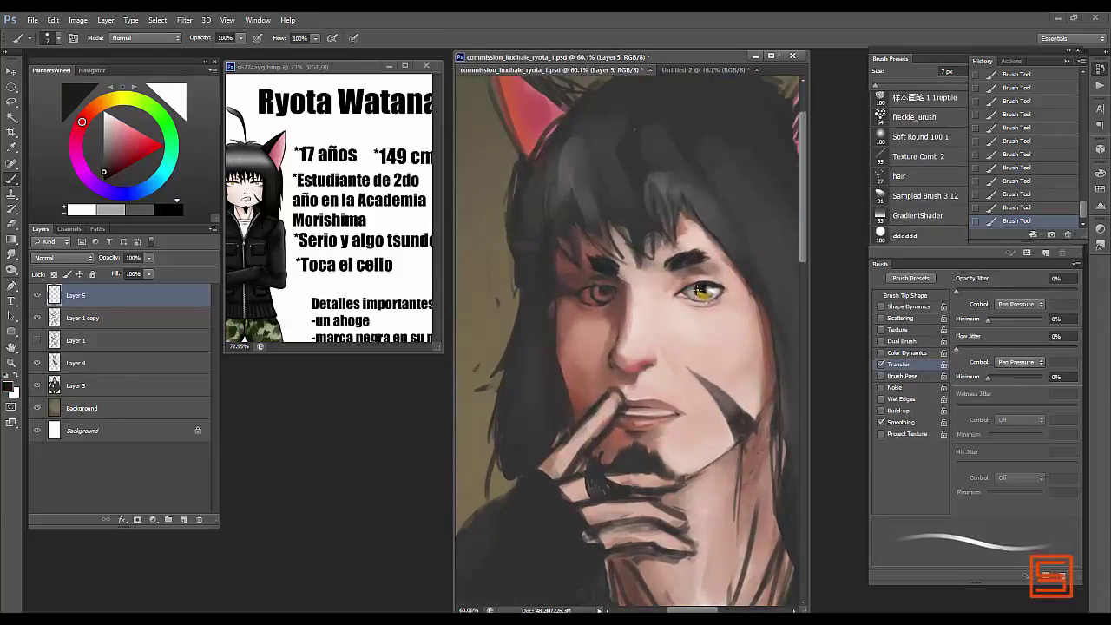
pyautogui.keyDown('alt'); pyautogui.click(706, 292); pyautogui.keyUp('alt')
pyautogui.press(']')
pyautogui.keyDown('alt'); pyautogui.click(707, 293); pyautogui.keyUp('alt')
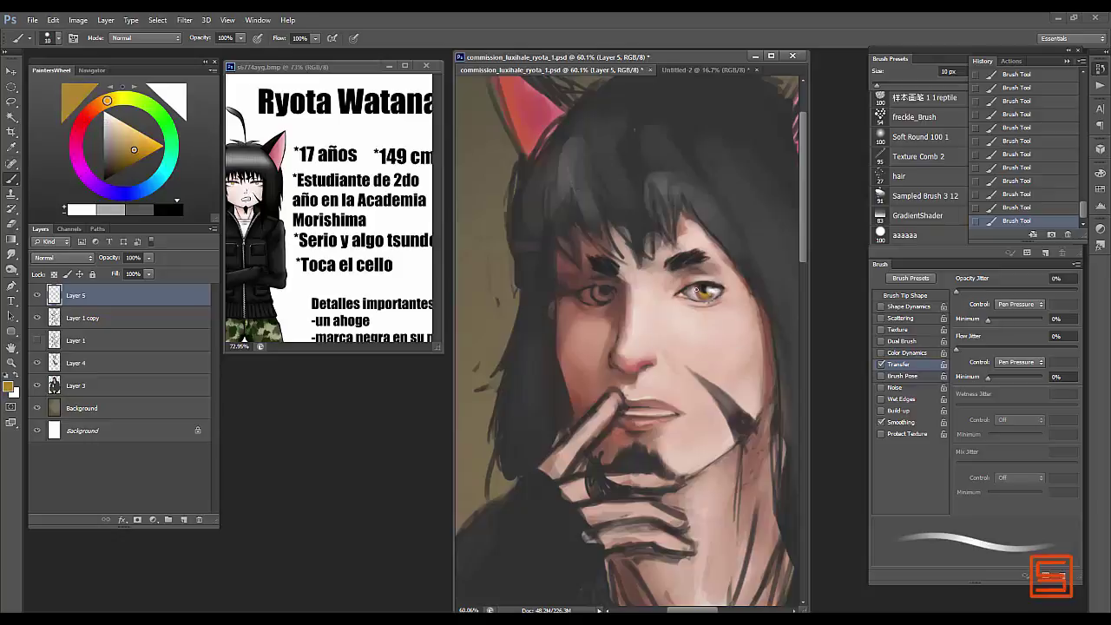
pyautogui.keyDown('alt'); pyautogui.click(710, 295); pyautogui.keyUp('alt')
pyautogui.keyDown('alt'); pyautogui.click(693, 293); pyautogui.keyUp('alt')
# - Clear a lassoed area of paint on Layer 5 and remove the selection
pyautogui.press('l')
pyautogui.moveTo(691, 367); pyautogui.dragTo(754, 441)
pyautogui.press('Delete')
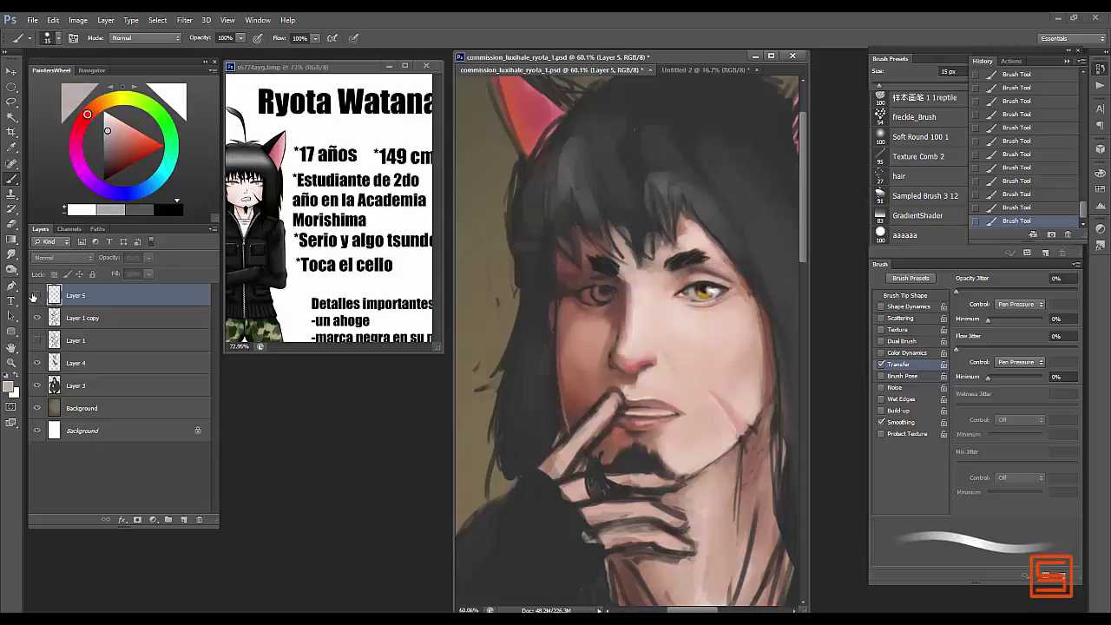
pyautogui.hotkey('ctrl', 'd')
# - Repaint the shaded eye's white, iris and dark outline with sampled tones, reducing the brush from 15 px to 9 px
pyautogui.press('b')
pyautogui.press(']')
pyautogui.scroll(-2, 686, 265)
pyautogui.keyDown('alt'); pyautogui.scroll(1, 608, 296); pyautogui.keyUp('alt')
pyautogui.press(']')
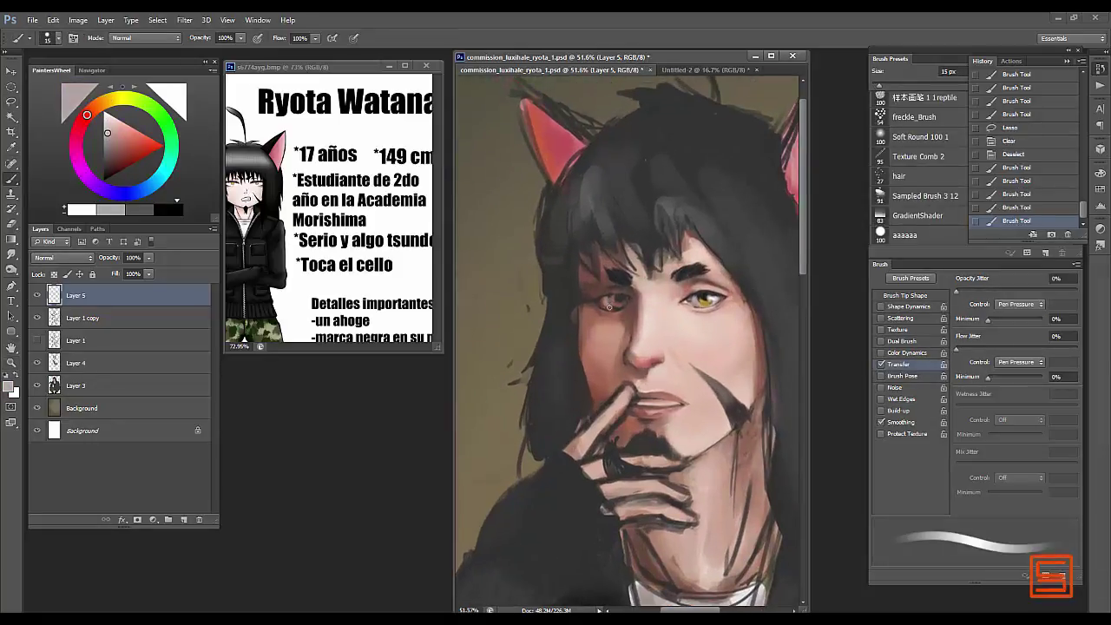
pyautogui.keyDown('alt'); pyautogui.click(608, 304); pyautogui.keyUp('alt')
pyautogui.keyDown('alt'); pyautogui.click(608, 304); pyautogui.keyUp('alt')
pyautogui.press('[')
pyautogui.press('[')
pyautogui.press('[')
pyautogui.keyDown('alt'); pyautogui.click(610, 302); pyautogui.keyUp('alt')
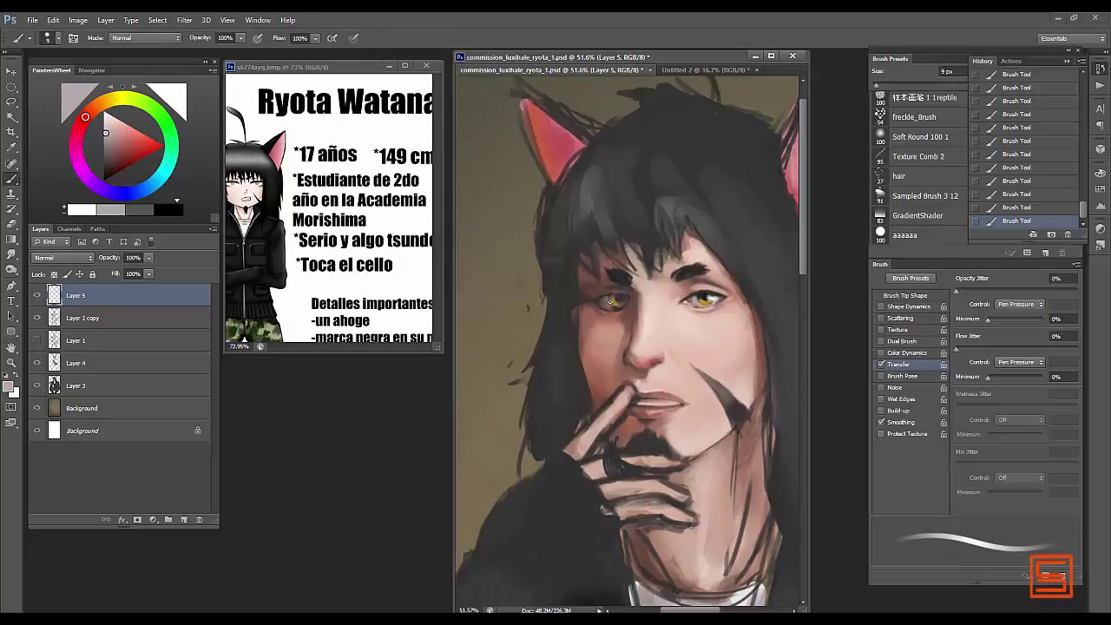
pyautogui.press('[')
pyautogui.press('[')
pyautogui.keyDown('alt'); pyautogui.click(621, 296); pyautogui.keyUp('alt')
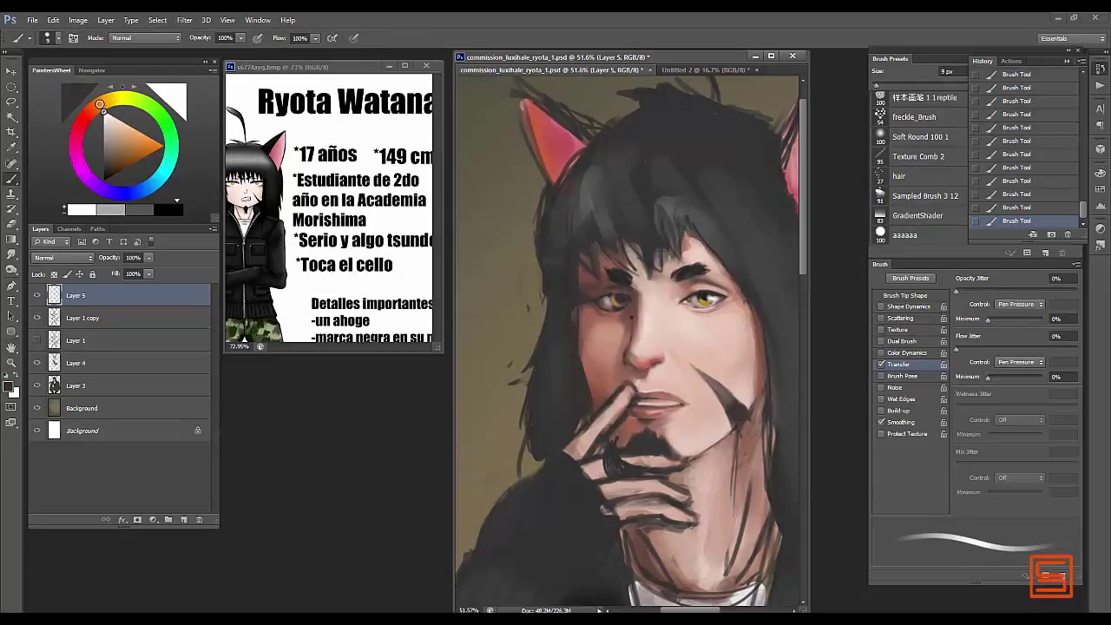
# - Rework the skin and inner corner around the shaded eye with sampled skin and reddish-brown tones, using a 15 px brush
pyautogui.keyDown('alt'); pyautogui.click(607, 312); pyautogui.keyUp('alt')
pyautogui.press(']')
pyautogui.keyDown('alt'); pyautogui.click(628, 293); pyautogui.keyUp('alt')
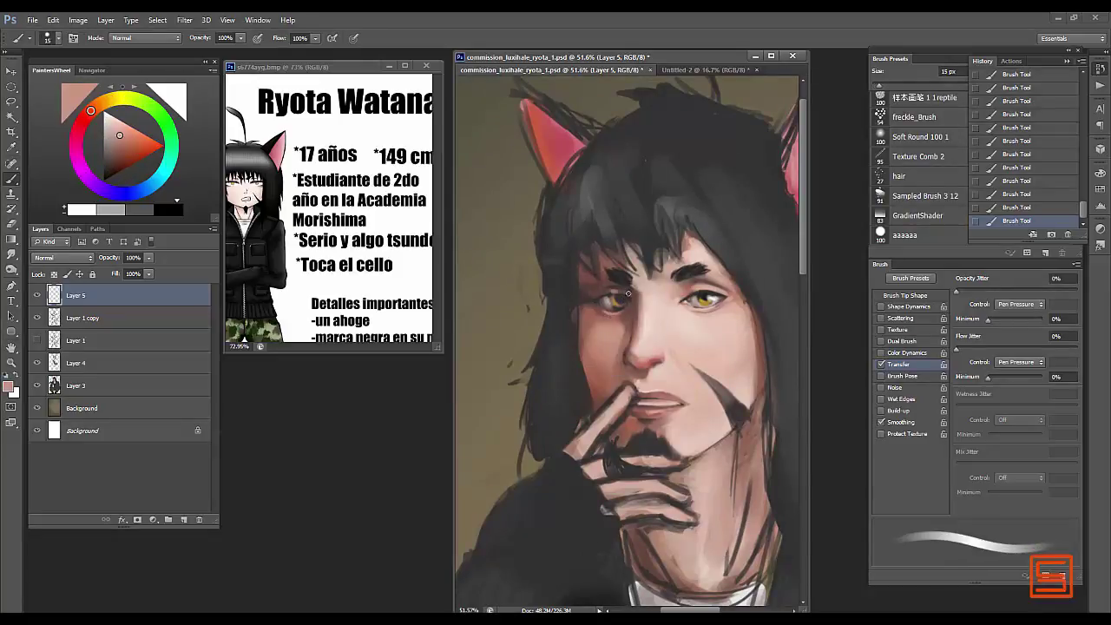
pyautogui.keyDown('alt'); pyautogui.click(597, 291); pyautogui.keyUp('alt')
pyautogui.press('[')
pyautogui.press('[')
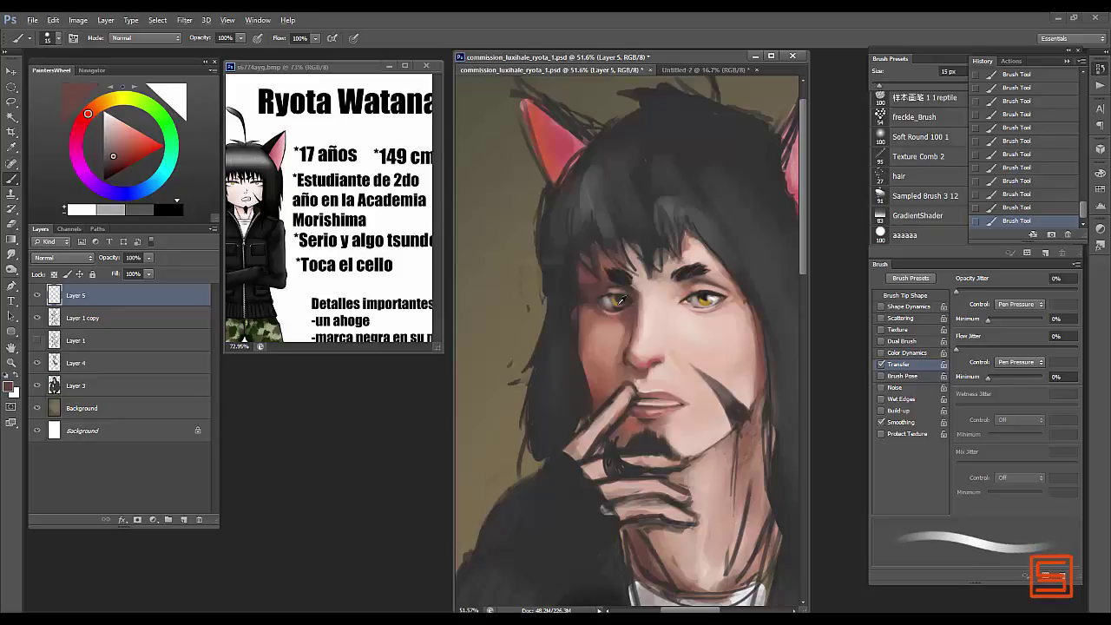
pyautogui.keyDown('alt'); pyautogui.click(631, 298); pyautogui.keyUp('alt')
pyautogui.keyDown('alt'); pyautogui.click(631, 279); pyautogui.keyUp('alt')
# - Define the shaded eye's lids and outer corner with sampled reddish and dark brown tones, using 7 to 8 px brushes
pyautogui.press('z')
pyautogui.keyDown('alt'); pyautogui.click(657, 349); pyautogui.keyUp('alt')
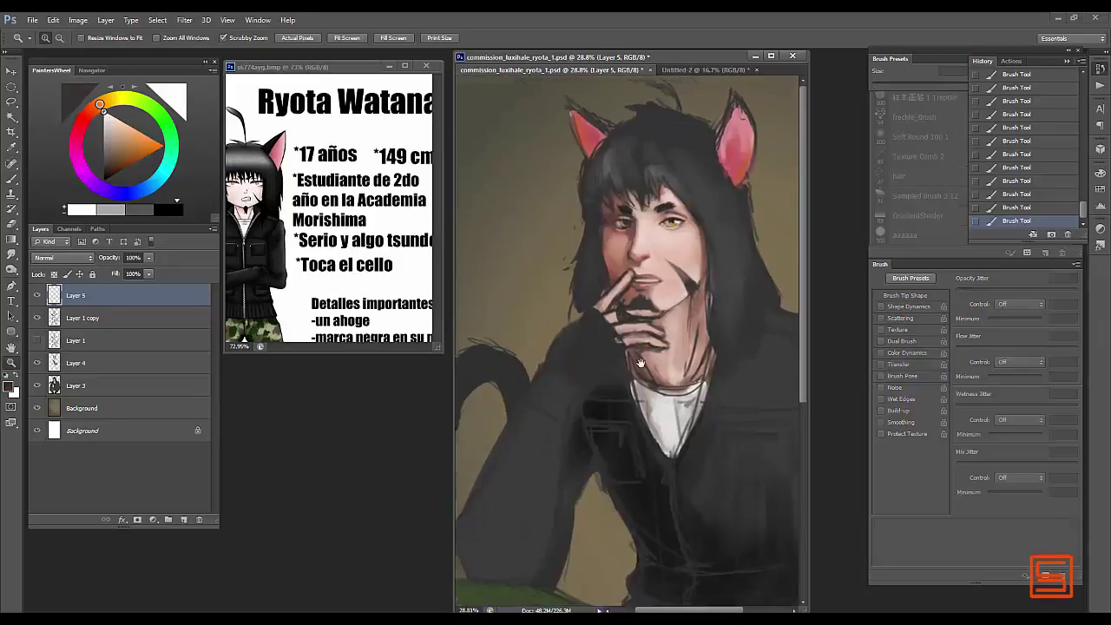
pyautogui.click(656, 349)
pyautogui.press('b')
pyautogui.keyDown('alt'); pyautogui.click(596, 261); pyautogui.keyUp('alt')
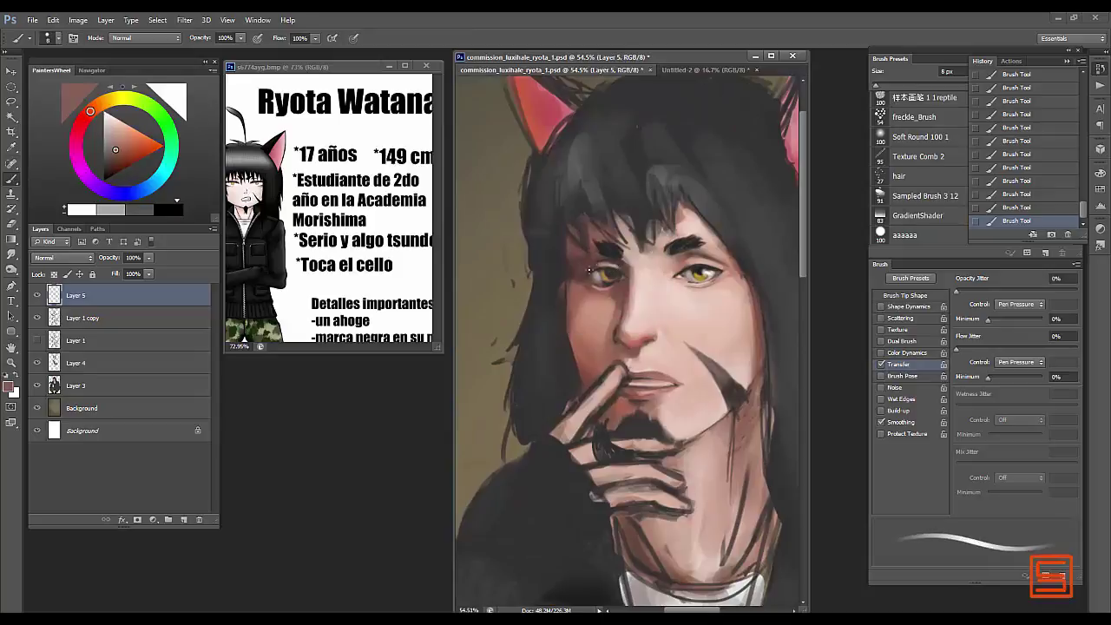
pyautogui.press('[')
pyautogui.press('[')
pyautogui.press('[')
pyautogui.press('[')
pyautogui.keyDown('alt'); pyautogui.click(587, 279); pyautogui.keyUp('alt')
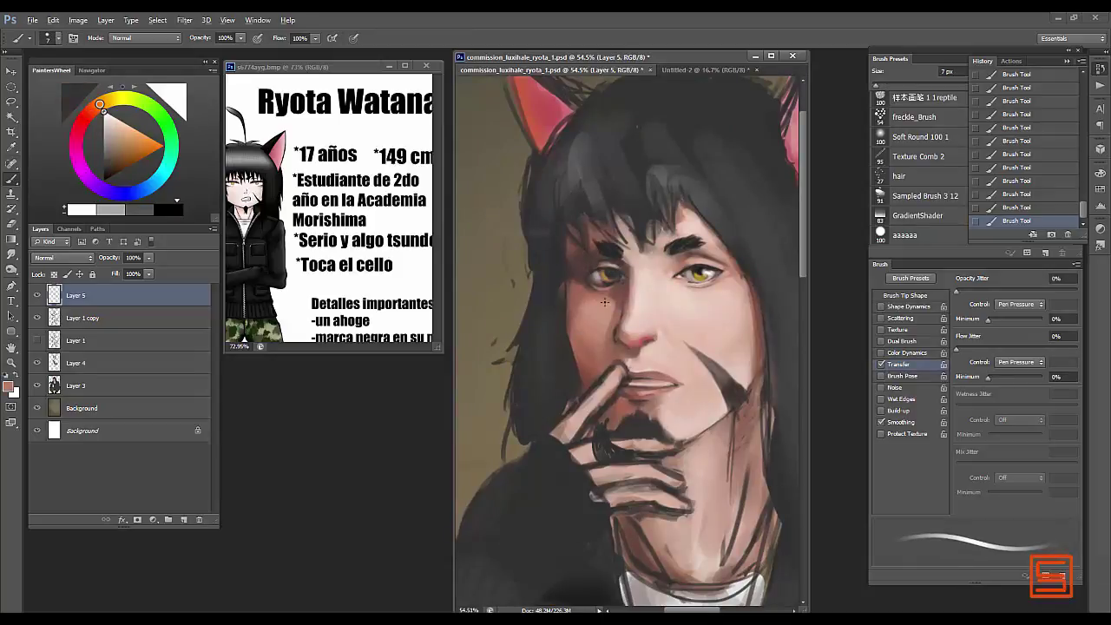
# - Blend the shaded cheek and under-eye area with sampled skin tones, using a 35 px brush reduced to 10 px
pyautogui.press(']')
pyautogui.press(']')
pyautogui.press(']')
pyautogui.press(']')
pyautogui.press(']')
pyautogui.press(']')
pyautogui.press(']')
pyautogui.press(']')
pyautogui.keyDown('alt'); pyautogui.click(580, 347); pyautogui.keyUp('alt')
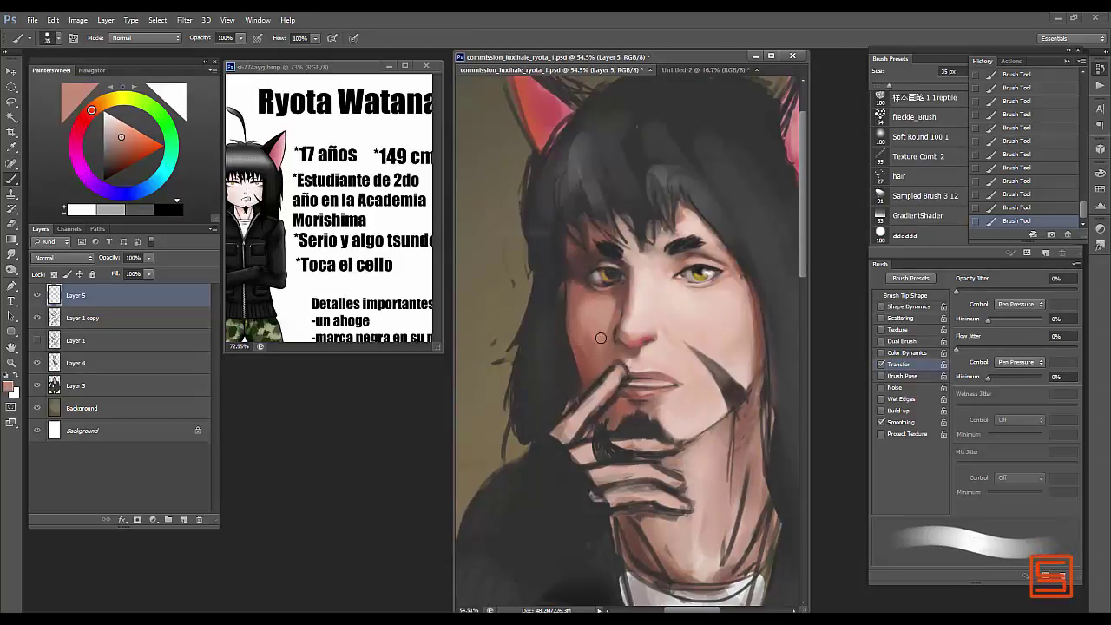
pyautogui.press('[')
pyautogui.keyDown('alt'); pyautogui.click(613, 302); pyautogui.keyUp('alt')
pyautogui.press('[')
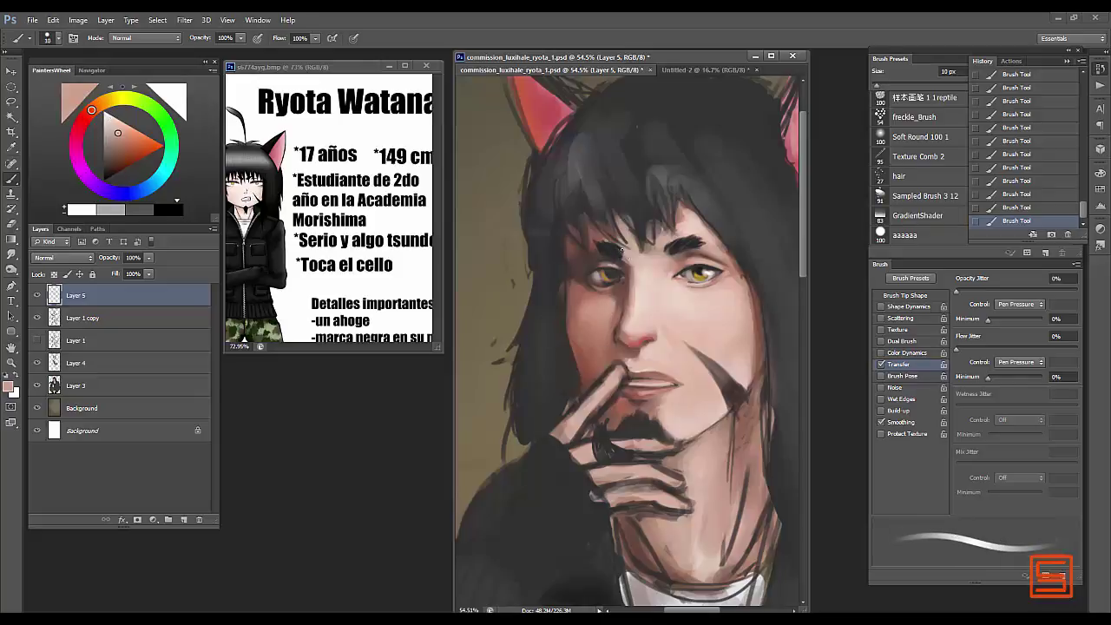
# - Clean up the hair edge beside the shaded cheek with a sampled dark tone and a 30 px brush
pyautogui.keyDown('alt'); pyautogui.click(556, 302); pyautogui.keyUp('alt')
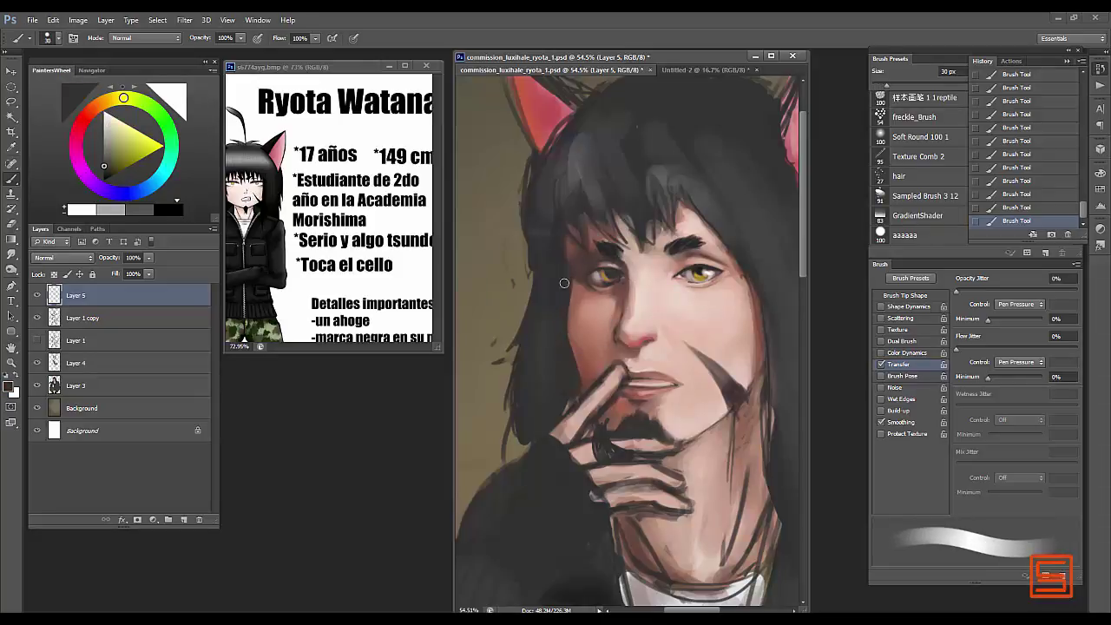
pyautogui.scroll(-1, 564, 283)
pyautogui.press('[')
# - Touch up the details inside the shaded eye with sampled tones, reducing the brush from 25 px to 8 px
pyautogui.keyDown('alt'); pyautogui.click(590, 258); pyautogui.keyUp('alt')
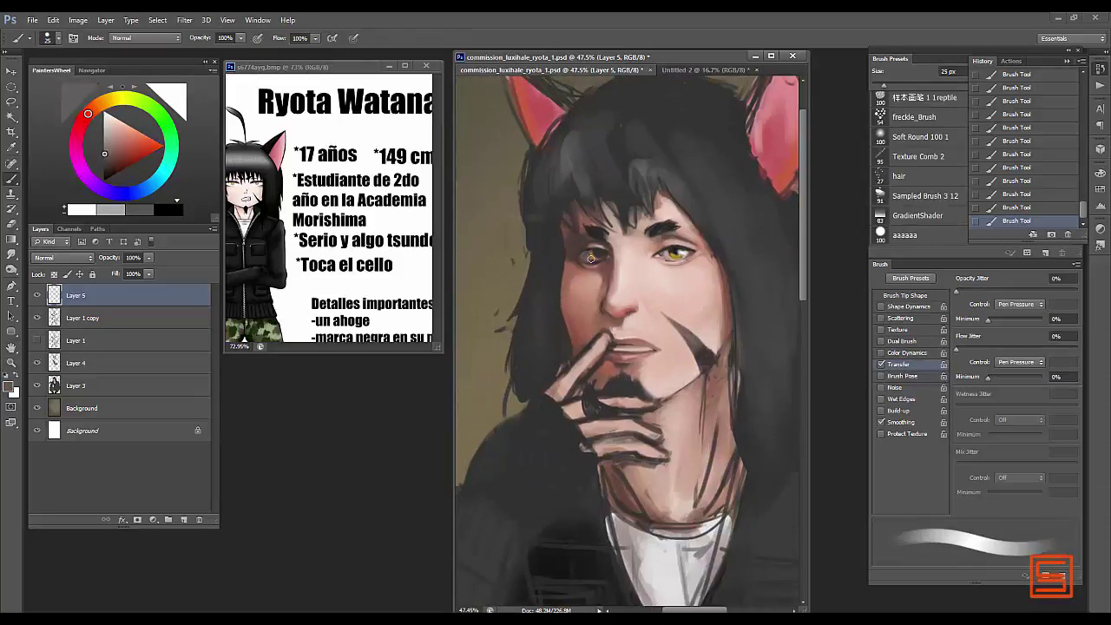
pyautogui.press('[')
pyautogui.press('[')
pyautogui.press('[')
pyautogui.press('[')
pyautogui.press('[')
pyautogui.keyDown('alt'); pyautogui.click(594, 256); pyautogui.keyUp('alt')
pyautogui.keyDown('alt'); pyautogui.click(597, 253); pyautogui.keyUp('alt')
# - Add a new layer and paint small white highlights in the eyes
pyautogui.hotkey('ctrl', 'shift', 'alt', 'n')
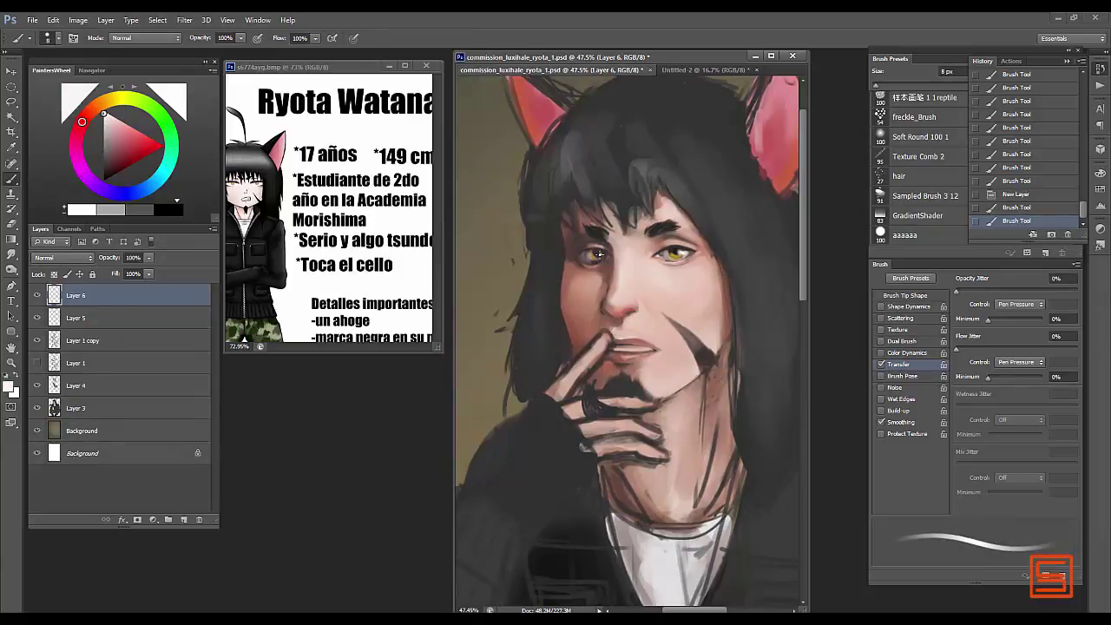
pyautogui.press(']')
pyautogui.press(']')
pyautogui.press(']')
pyautogui.click(597, 254)
pyautogui.click(598, 257)
pyautogui.keyDown('alt'); pyautogui.click(634, 275); pyautogui.keyUp('alt')
pyautogui.click(669, 253)
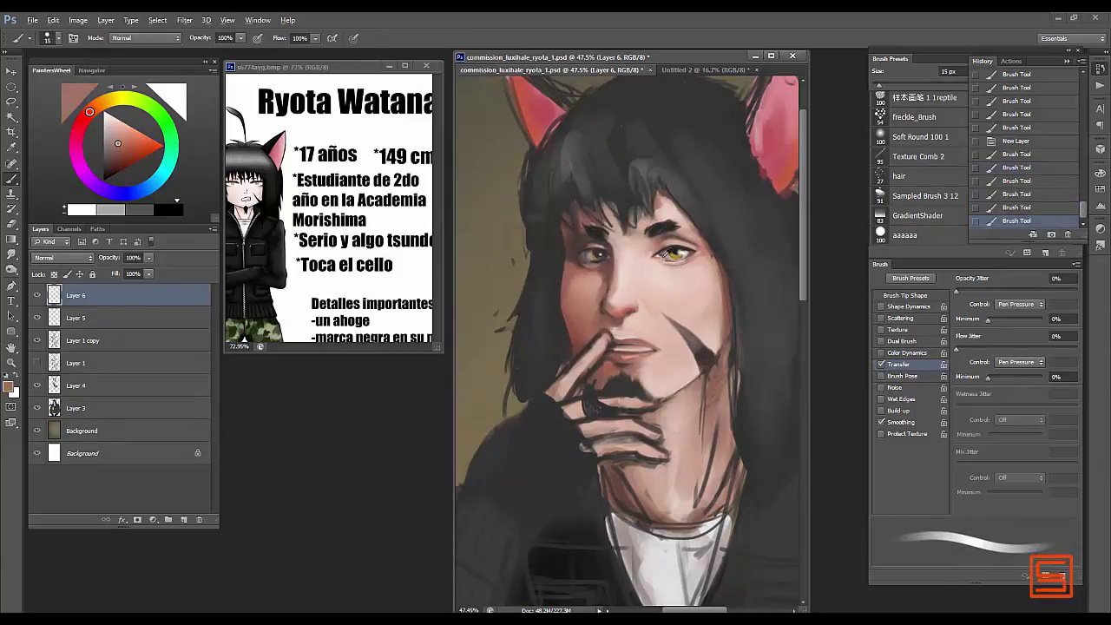
# - Deepen and blend the shadow along the face's shaded side with sampled reddish-brown tones, using 35 px and 50 px brushes
pyautogui.press(']')
pyautogui.press(']')
pyautogui.keyDown('alt'); pyautogui.click(576, 262); pyautogui.keyUp('alt')
pyautogui.keyDown('alt'); pyautogui.click(569, 288); pyautogui.keyUp('alt')
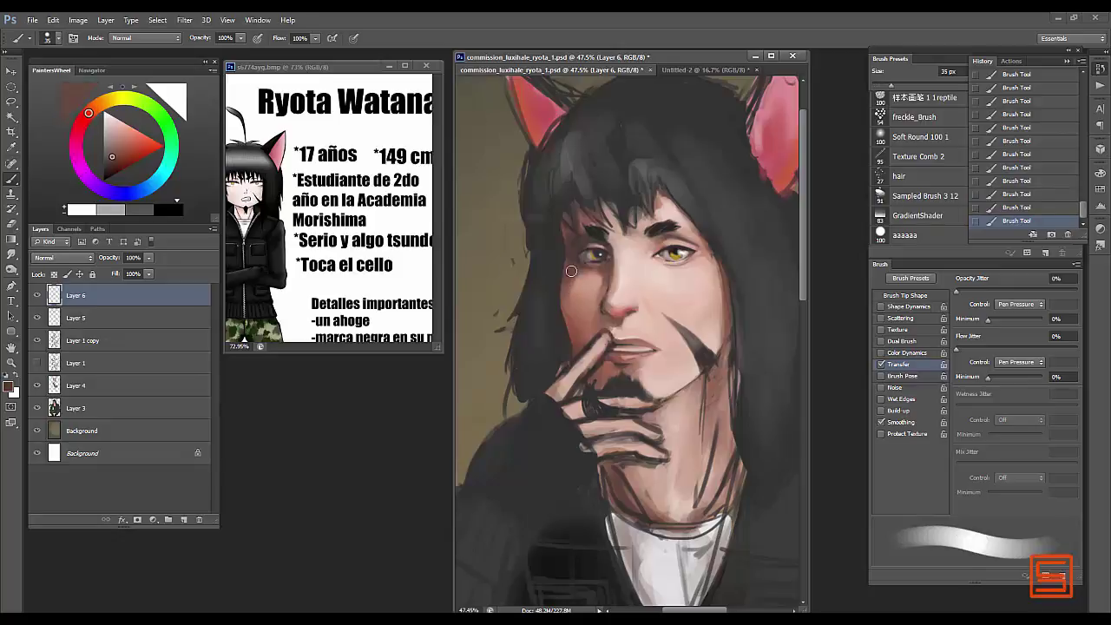
pyautogui.press(']')
pyautogui.press(']')
pyautogui.press(']')
pyautogui.press(']')
pyautogui.press(']')
pyautogui.press(']')
pyautogui.press(']')
pyautogui.press('[')
pyautogui.press('[')
pyautogui.press('[')
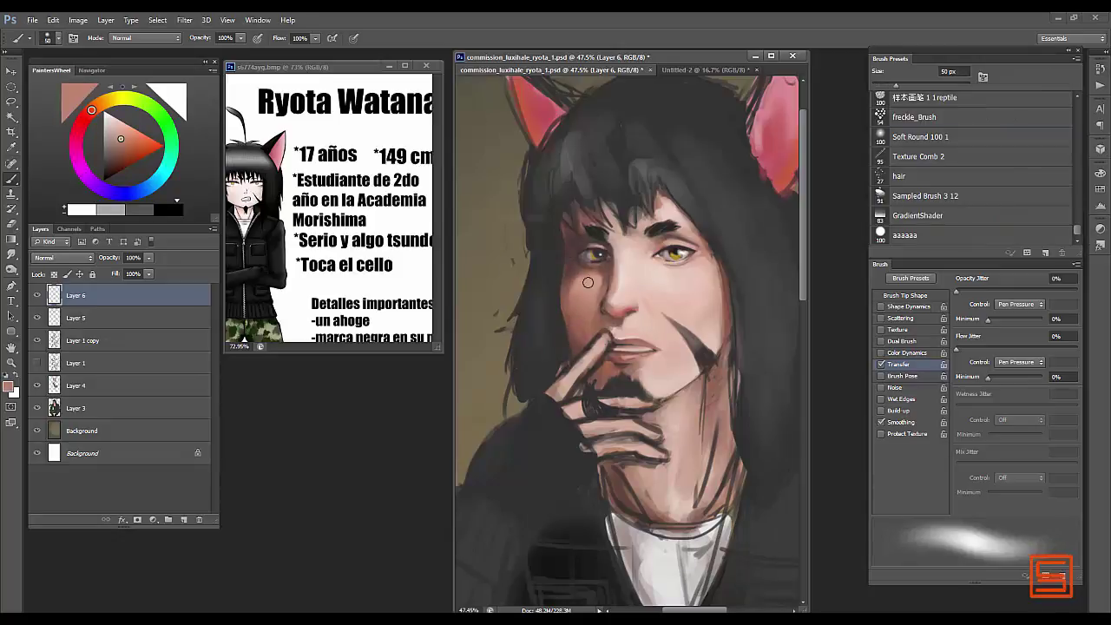
# - Smooth the lit cheek and nose with sampled pale skin tones and a 70 px brush
pyautogui.keyDown('alt'); pyautogui.click(643, 286); pyautogui.keyUp('alt')
pyautogui.keyDown('alt'); pyautogui.click(709, 310); pyautogui.keyUp('alt')
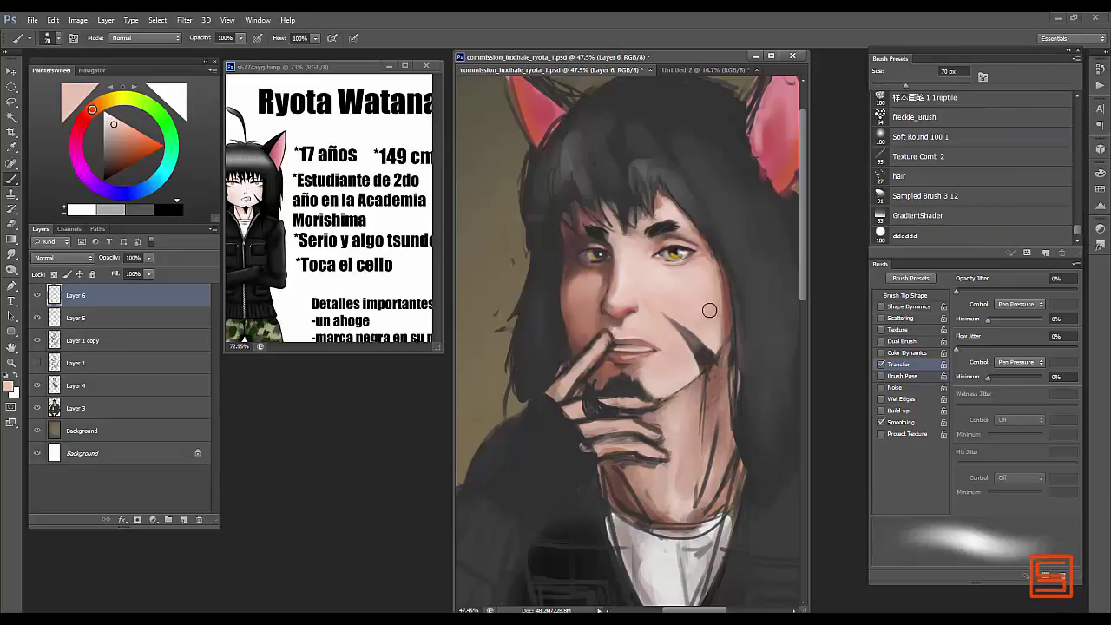
pyautogui.keyDown('alt'); pyautogui.click(613, 308); pyautogui.keyUp('alt')
# - Refine both eyebrows with sampled near-black brown tones, reducing the brush from 60 px to 20 px
pyautogui.keyDown('alt'); pyautogui.click(584, 233); pyautogui.keyUp('alt')
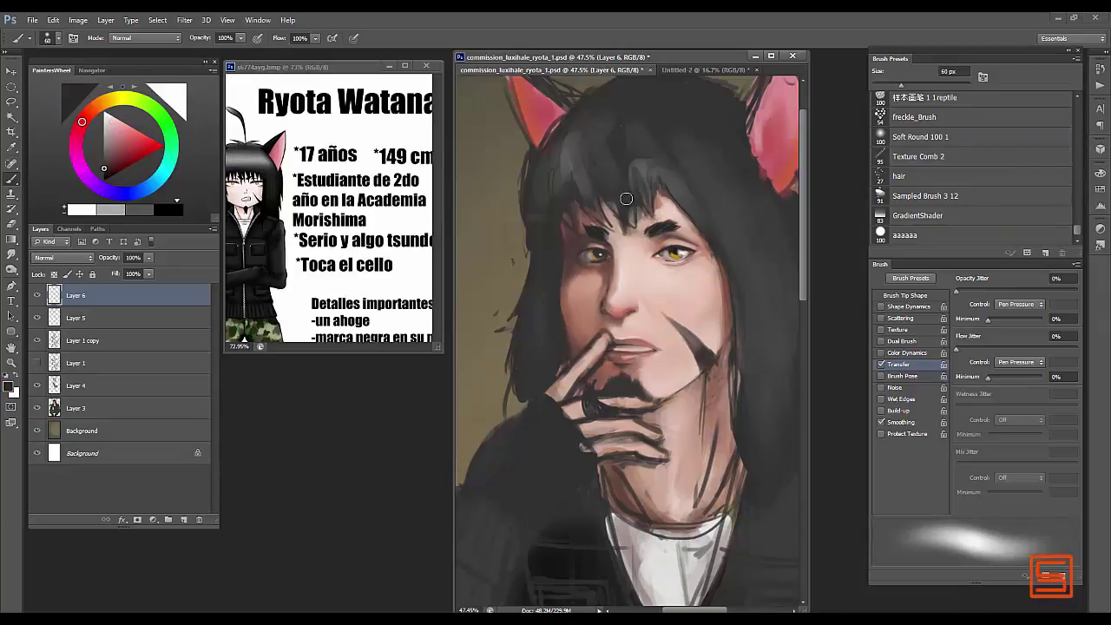
pyautogui.press('[')
pyautogui.press('[')
pyautogui.press('[')
pyautogui.keyDown('alt'); pyautogui.click(669, 232); pyautogui.keyUp('alt')
pyautogui.press(']')
pyautogui.keyDown('alt'); pyautogui.click(606, 239); pyautogui.keyUp('alt')
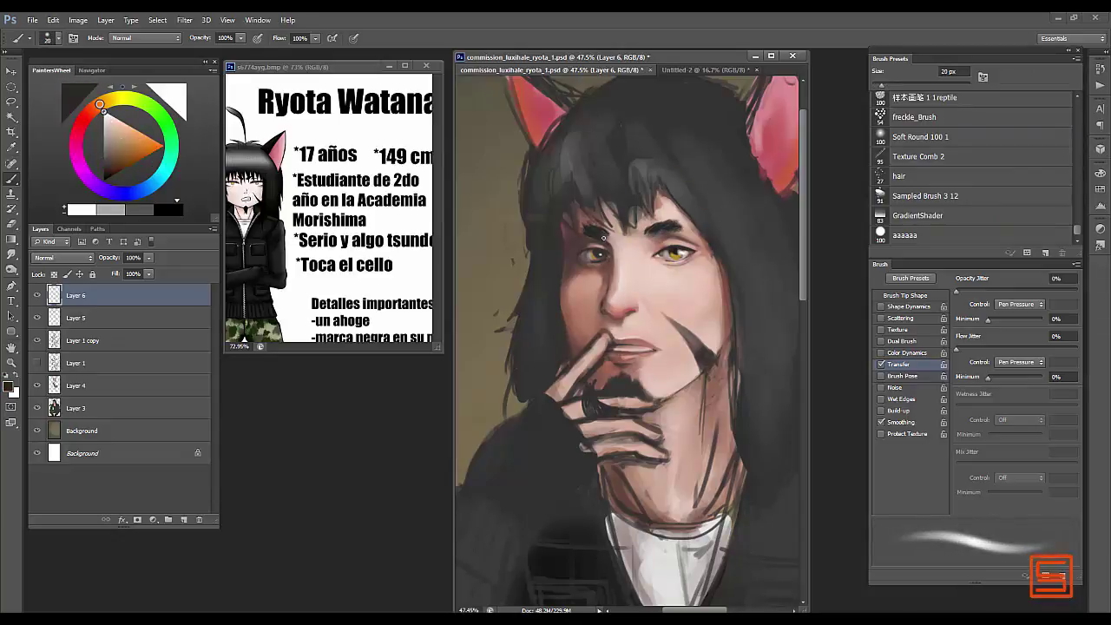
# - Darken the temple and brow area on the shaded side with sampled dark reddish brown and a 35 px brush
pyautogui.press(']')
pyautogui.keyDown('alt'); pyautogui.click(591, 238); pyautogui.keyUp('alt')
pyautogui.press(']')
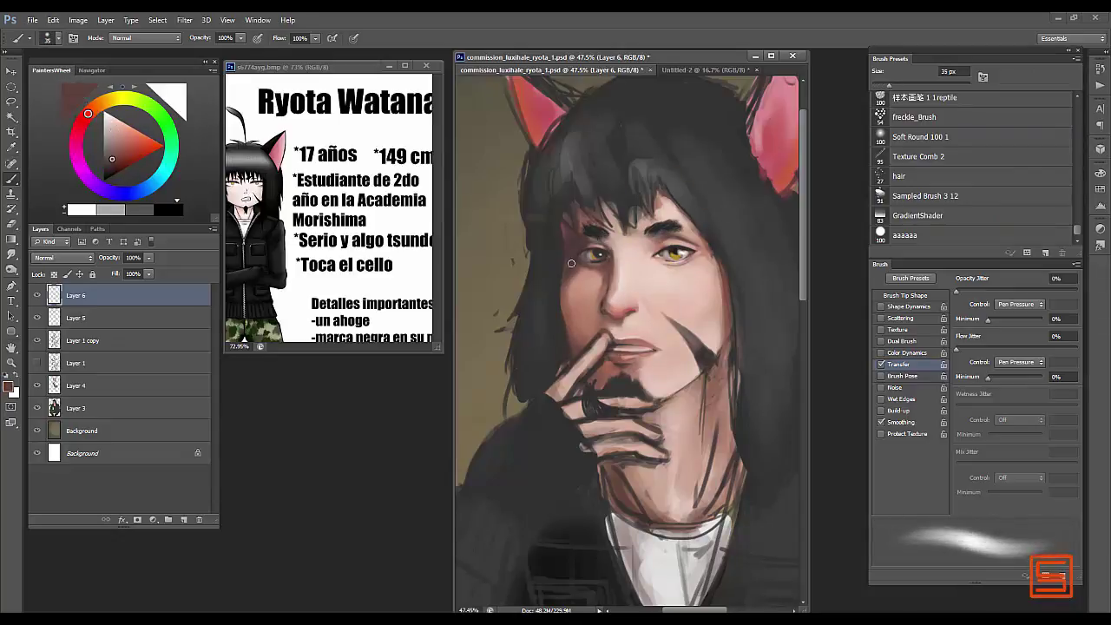
pyautogui.keyDown('alt'); pyautogui.click(572, 238); pyautogui.keyUp('alt')
pyautogui.scroll(-2, 620, 174)
pyautogui.scroll(1, 620, 175)
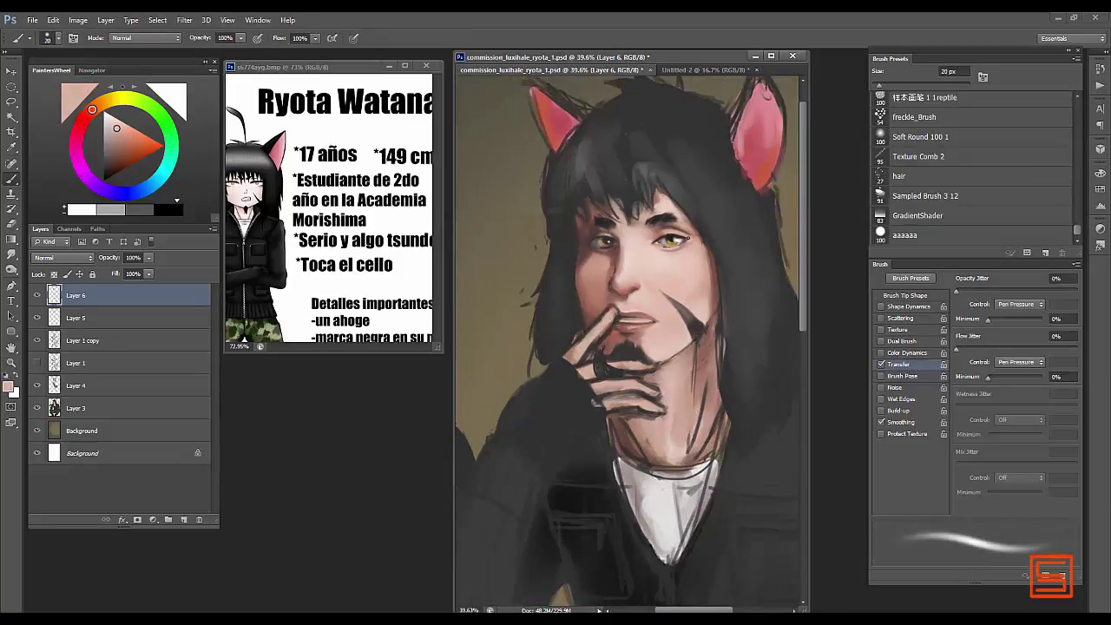
# - Touch up the lit forehead, nose and chin with sampled skin and reddish tones, using 20 px and 35 px brushes
pyautogui.keyDown('alt'); pyautogui.click(671, 203); pyautogui.keyUp('alt')
pyautogui.press('[')
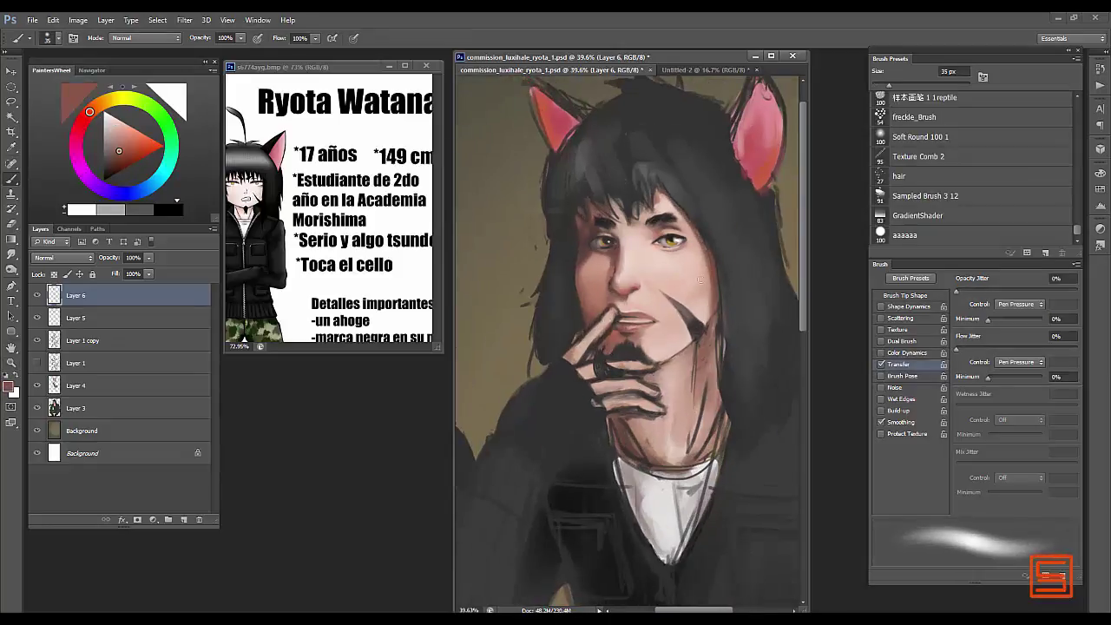
pyautogui.keyDown('alt'); pyautogui.click(625, 273); pyautogui.keyUp('alt')
pyautogui.keyDown('alt'); pyautogui.click(633, 338); pyautogui.keyUp('alt')
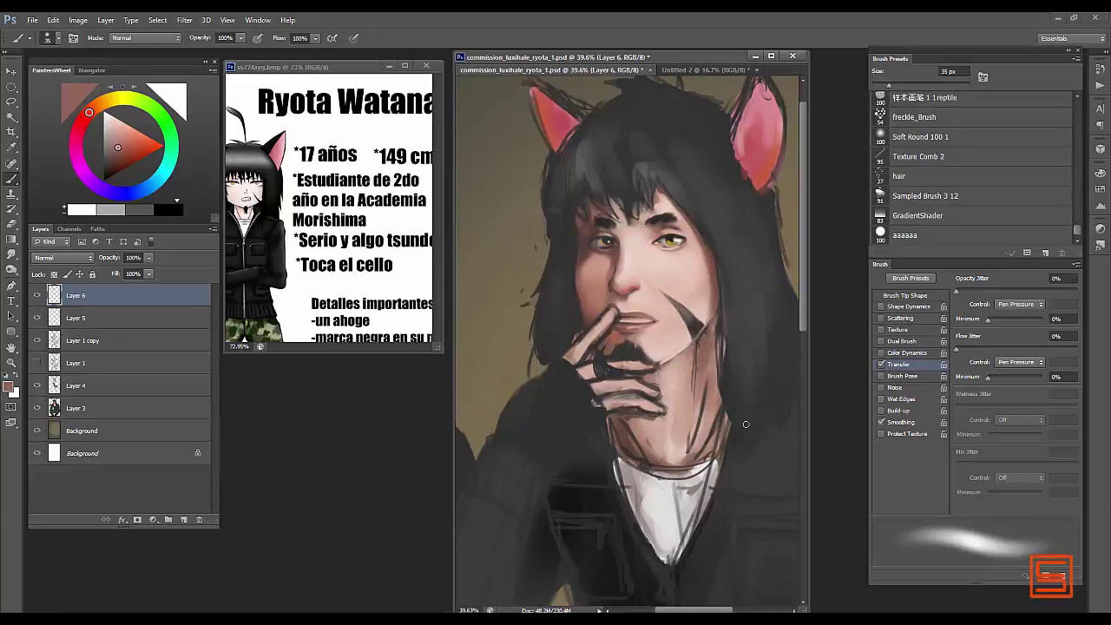
# - On a new layer, paint near-black strands over the fringe and long side locks with the hair brush at 90 px and 125 px
pyautogui.scroll(-2, 634, 208)
pyautogui.hotkey('ctrl', 'shift', 'alt', 'n')
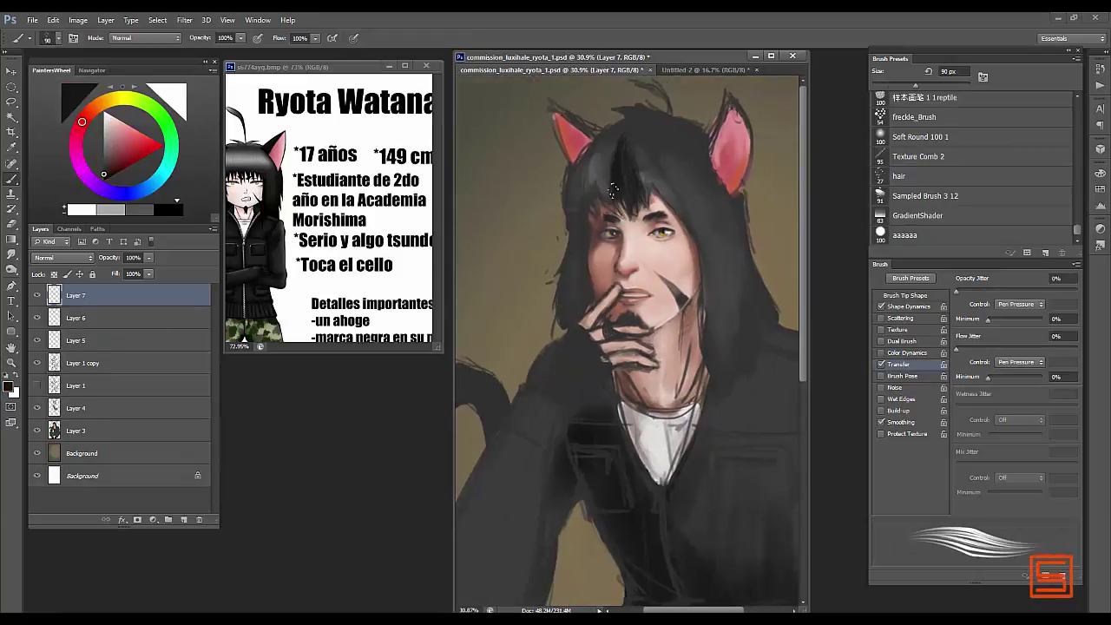
pyautogui.moveTo(610, 164)
pyautogui.mouseDown()
pyautogui.moveTo(682, 252)
pyautogui.moveTo(708, 351)
pyautogui.mouseUp()
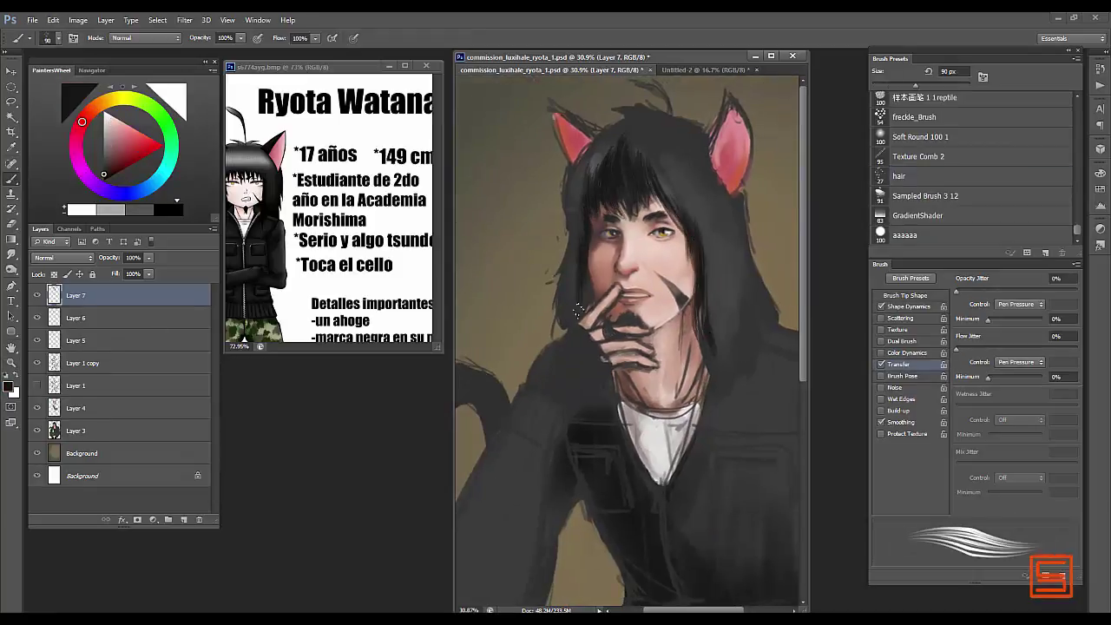
pyautogui.moveTo(702, 278); pyautogui.dragTo(714, 412)
pyautogui.moveTo(736, 265); pyautogui.dragTo(781, 356)
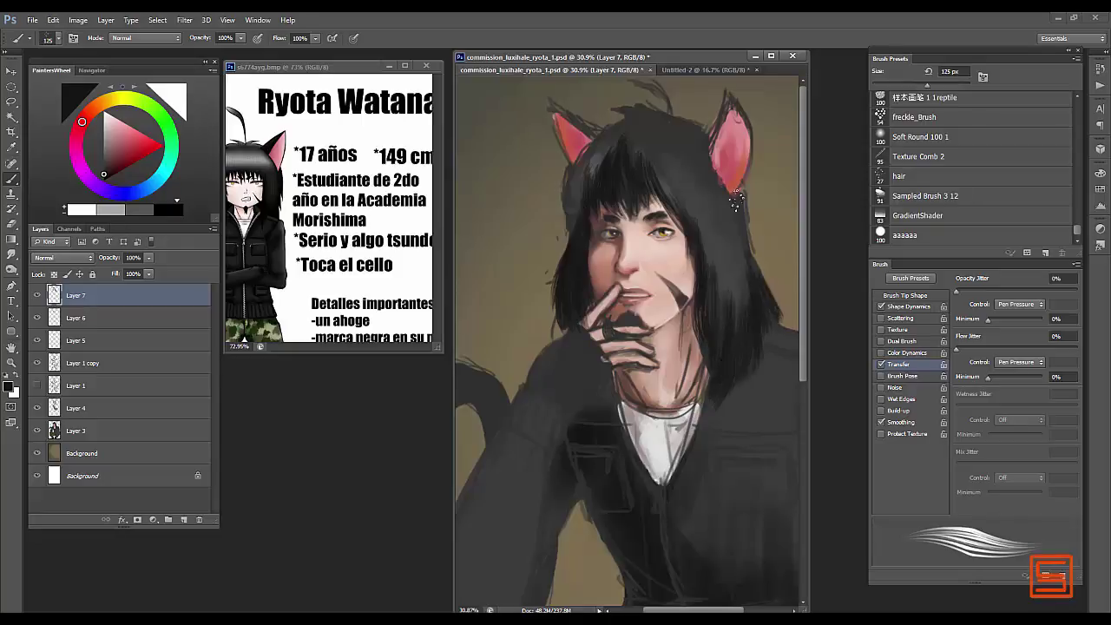
pyautogui.moveTo(734, 198)
pyautogui.mouseDown()
pyautogui.moveTo(712, 330)
pyautogui.moveTo(702, 330)
pyautogui.mouseUp()
# - Refine the hair beside the lit cheek and along the shaded side of the head with finer strands, reducing the brush to 30 px
pyautogui.press('[')
pyautogui.press('[')
pyautogui.moveTo(695, 260); pyautogui.dragTo(684, 261)
pyautogui.press('[')
pyautogui.press('[')
pyautogui.press('[')
pyautogui.moveTo(587, 144); pyautogui.dragTo(556, 230)
pyautogui.press('[')
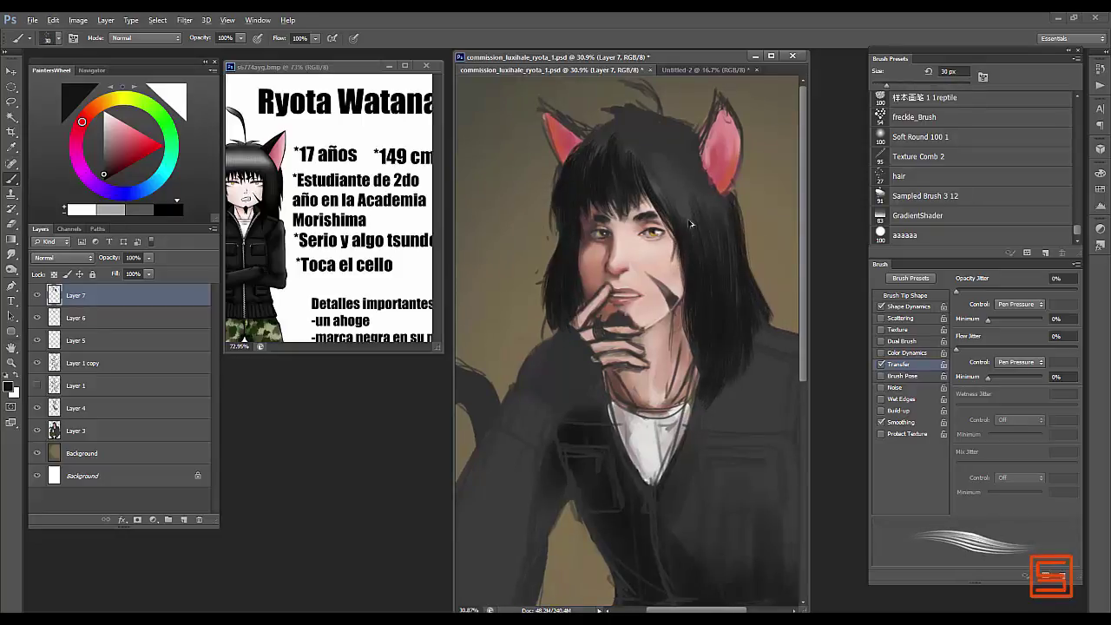
# - Fill in the fringe, crown and lit-side hair with denser black strands, using 50 px and 125 px hair brushes
pyautogui.press(']')
pyautogui.press(']')
pyautogui.moveTo(590, 205); pyautogui.dragTo(583, 228)
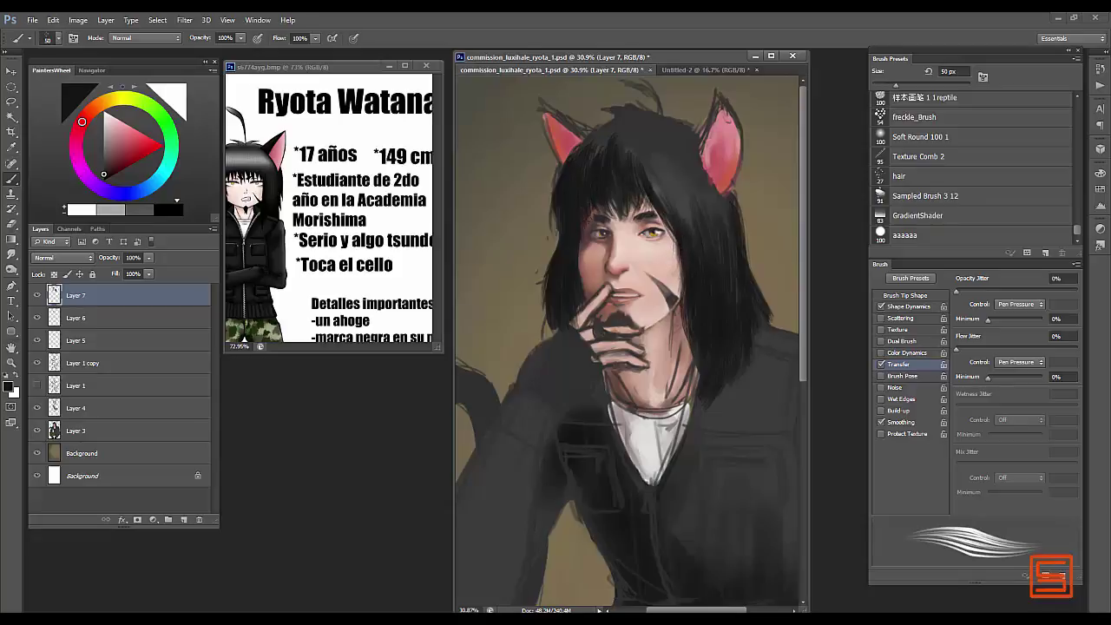
pyautogui.moveTo(587, 174)
pyautogui.mouseDown()
pyautogui.moveTo(695, 200)
pyautogui.moveTo(729, 252)
pyautogui.mouseUp()
pyautogui.press('[')
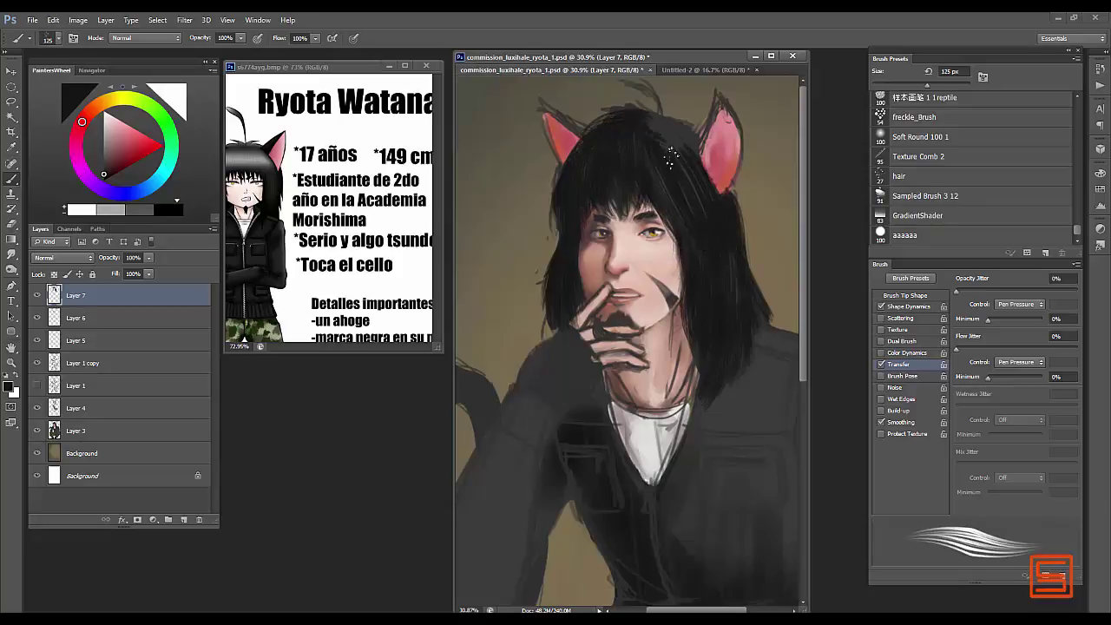
# - Scale the painted hair layer vertically to about 93% of its height
pyautogui.scroll(-3, 670, 159)
pyautogui.scroll(4, 670, 159)
pyautogui.hotkey('ctrl', 't')
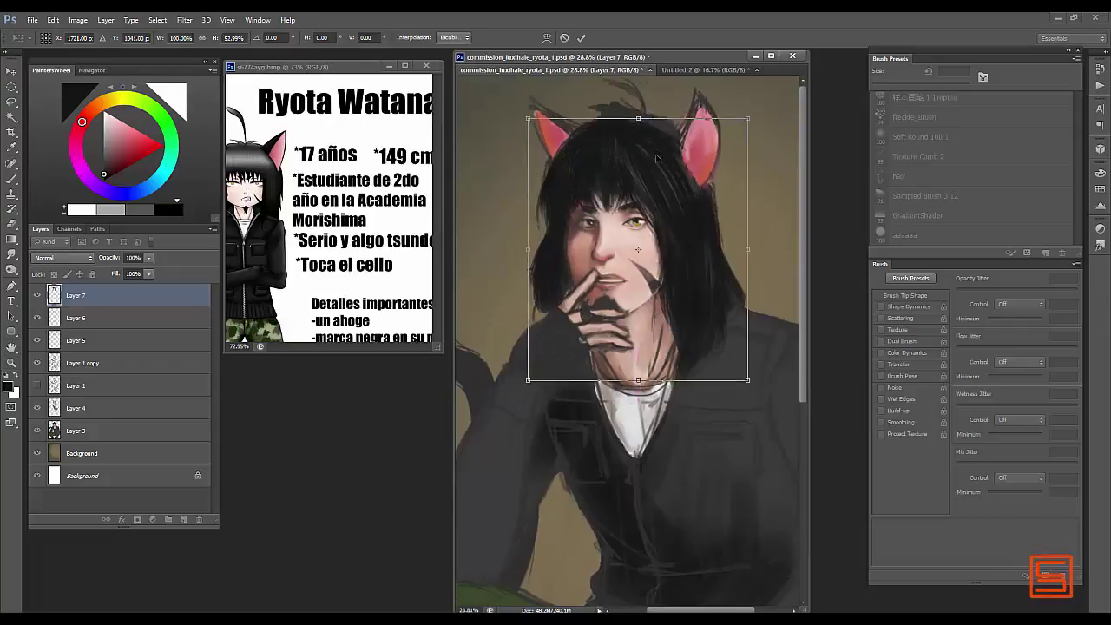
pyautogui.press('Escape')
pyautogui.press('b')
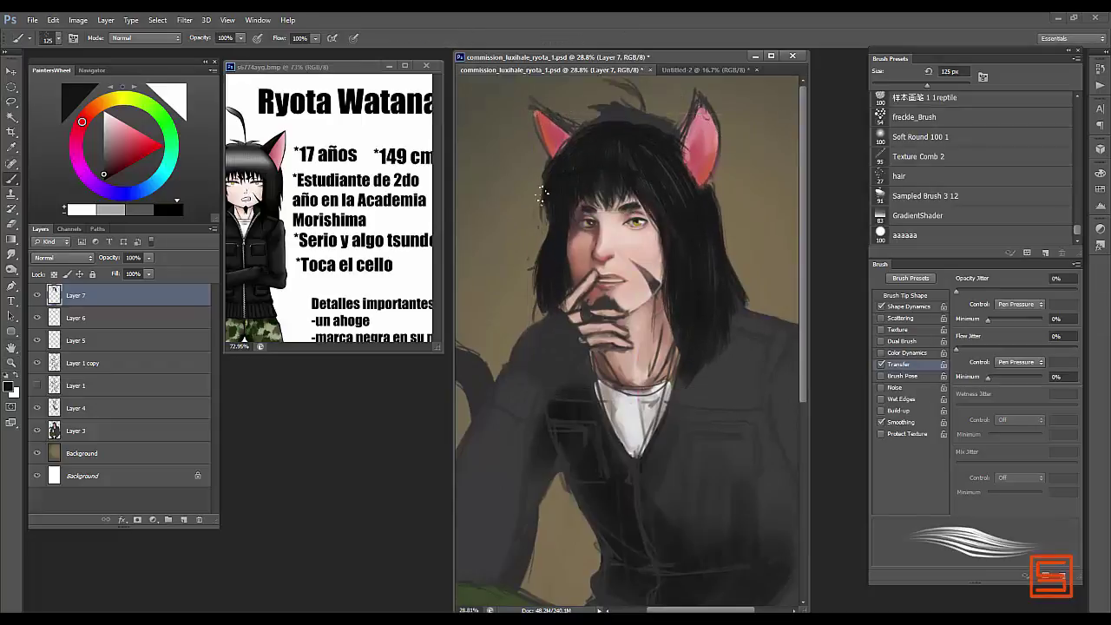
# - Paint the curved strand standing up from the crown and the stray outer hairs with a 30 px hair brush
pyautogui.press('[')
pyautogui.press('[')
pyautogui.press('[')
pyautogui.press('[')
pyautogui.press('[')
pyautogui.press('[')
pyautogui.press('[')
pyautogui.press(']')
pyautogui.press(']')
pyautogui.press(']')
pyautogui.press(']')
pyautogui.press(']')
pyautogui.press(']')
pyautogui.press(']')
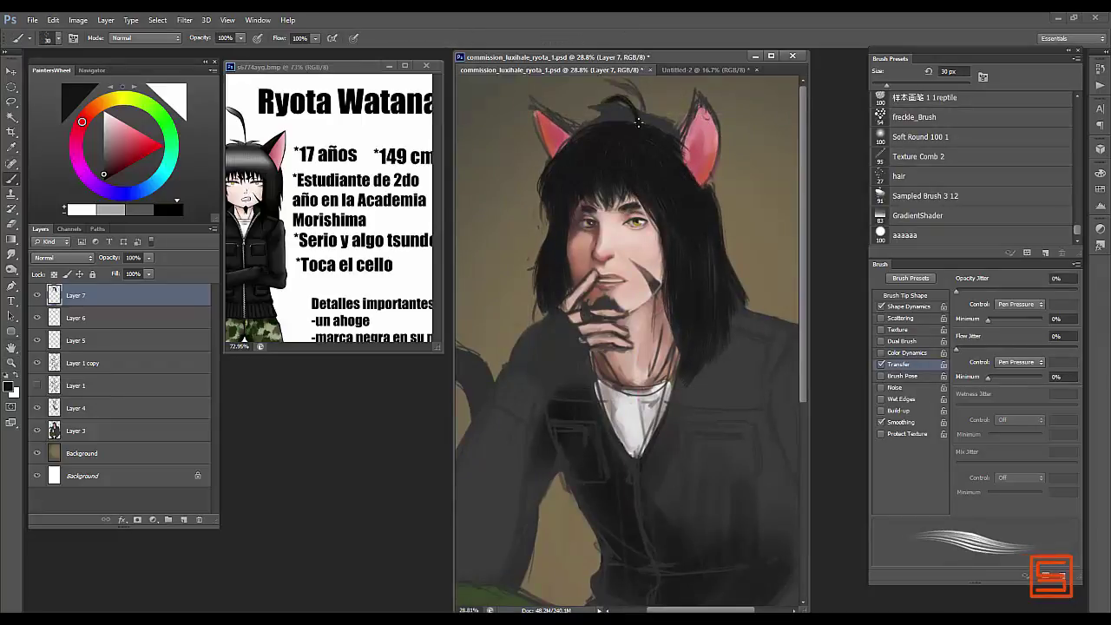
# - On a new layer, widen the hair below the lit-side ear with dark grey and sampled black strands at 175 px
pyautogui.hotkey('ctrl', 'shift', 'alt', 'n')
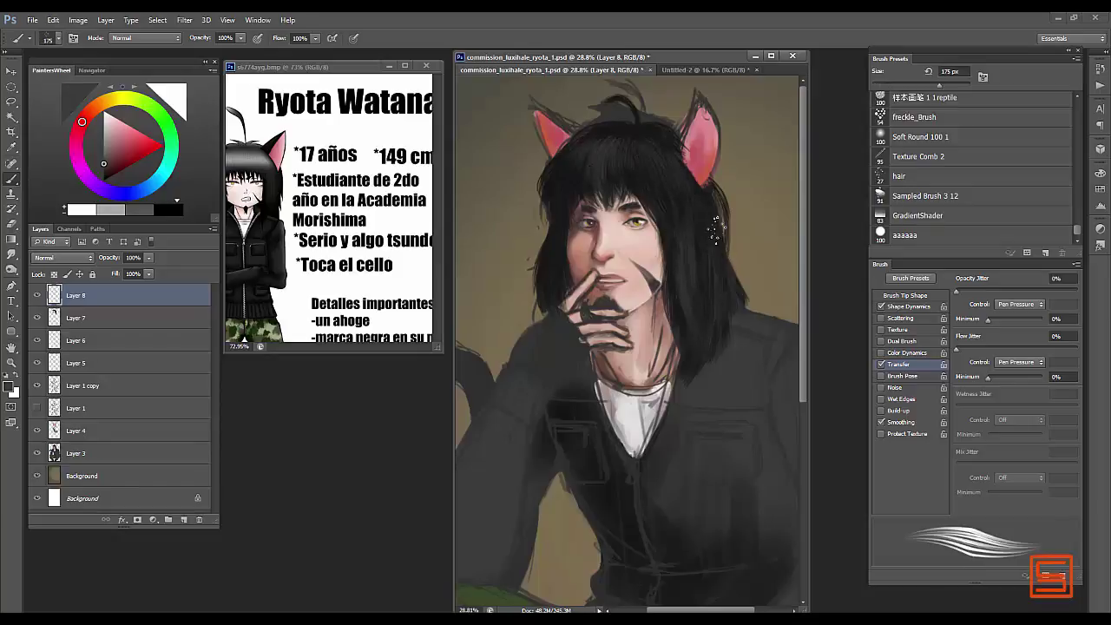
pyautogui.keyDown('alt'); pyautogui.click(640, 204); pyautogui.keyUp('alt')
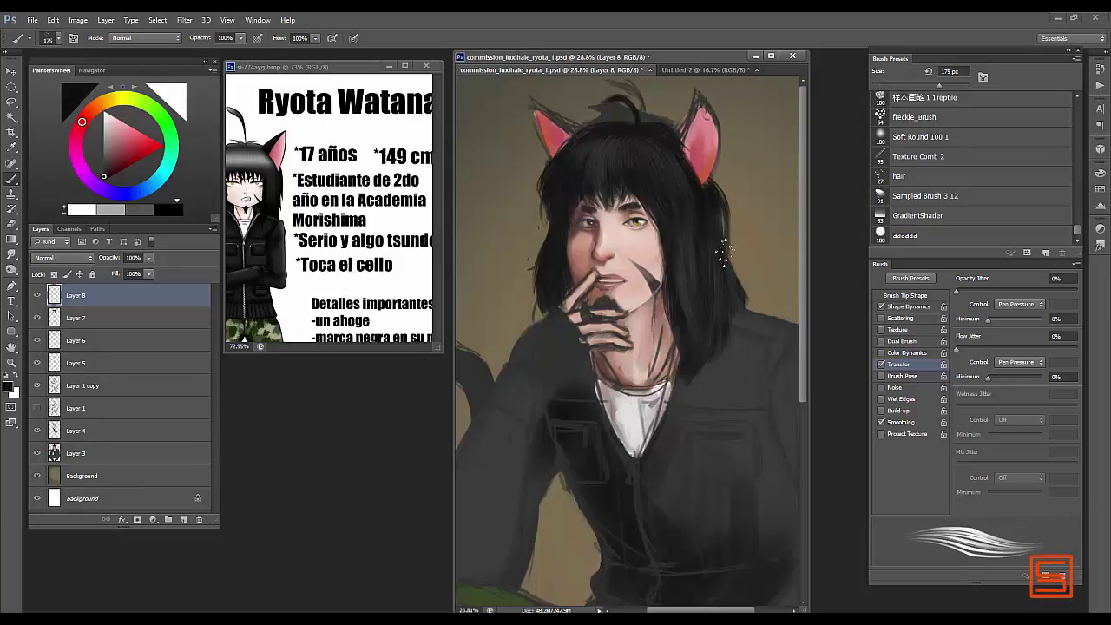
pyautogui.press('[')
pyautogui.press('[')
pyautogui.press('[')
pyautogui.press('[')
pyautogui.press('[')
pyautogui.press('[')
pyautogui.press('[')
pyautogui.press('[')
pyautogui.press('[')
pyautogui.press('[')
pyautogui.press('[')
# - Taper the long lock over the shoulder with a 60 px hair brush and add thin edge strands at 15 px
pyautogui.press(']')
pyautogui.press(']')
pyautogui.press(']')
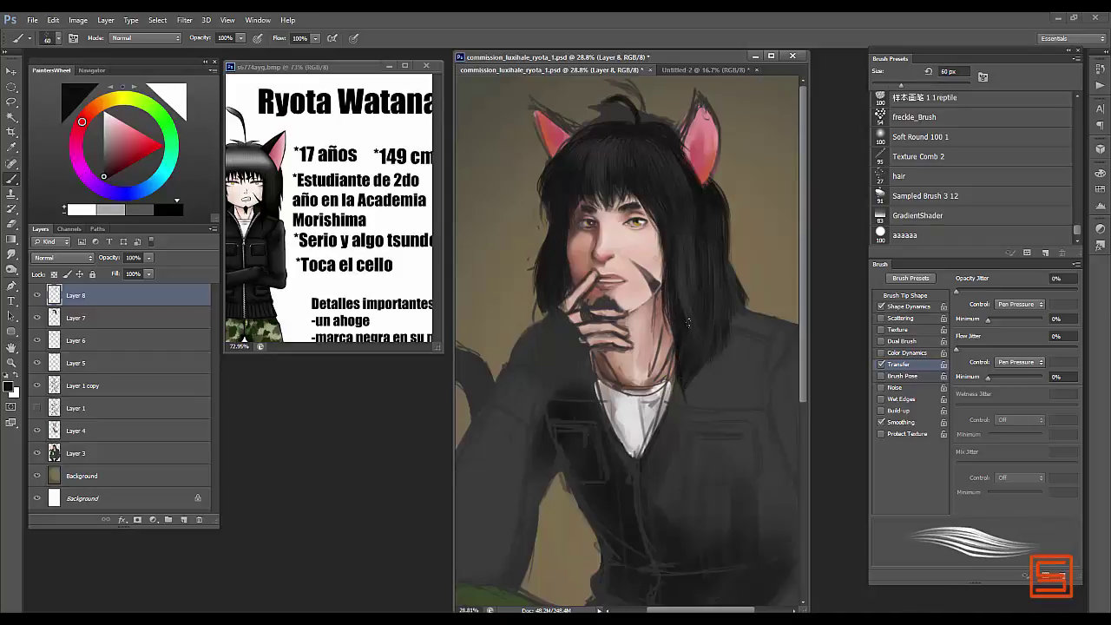
pyautogui.press(']')
pyautogui.press(']')
pyautogui.press(']')
pyautogui.press(']')
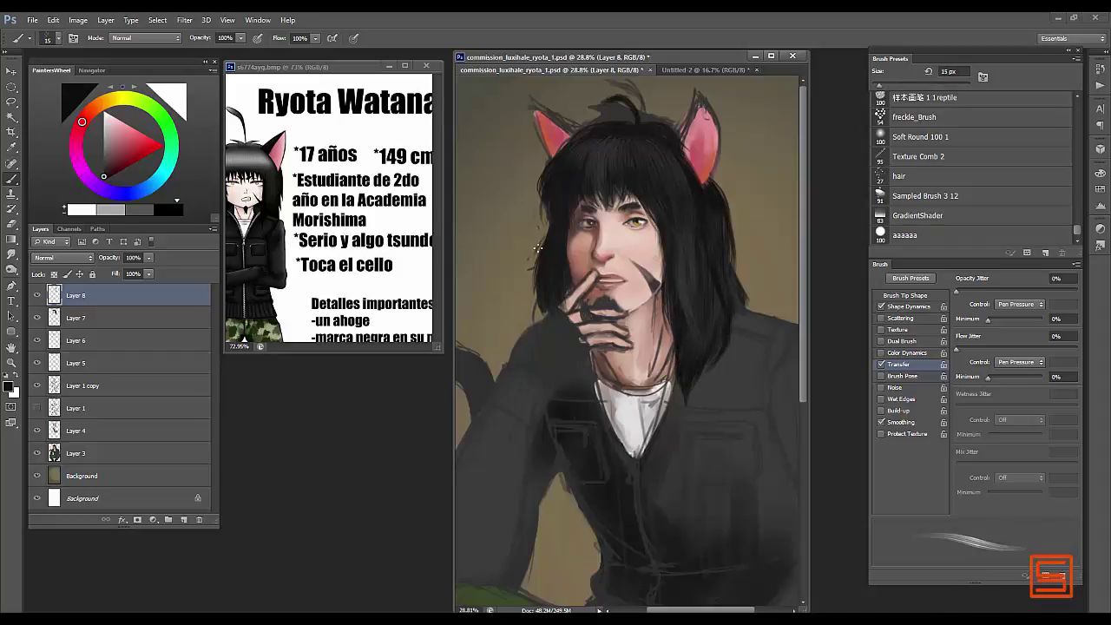
# - Paint pale pinkish-grey hair highlights on a new layer with the hair brush, and set the layer to Lighten at 49% opacity
pyautogui.hotkey('ctrl', 'shift', 'alt', 'n')
pyautogui.keyDown('alt'); pyautogui.click(626, 146); pyautogui.keyUp('alt')
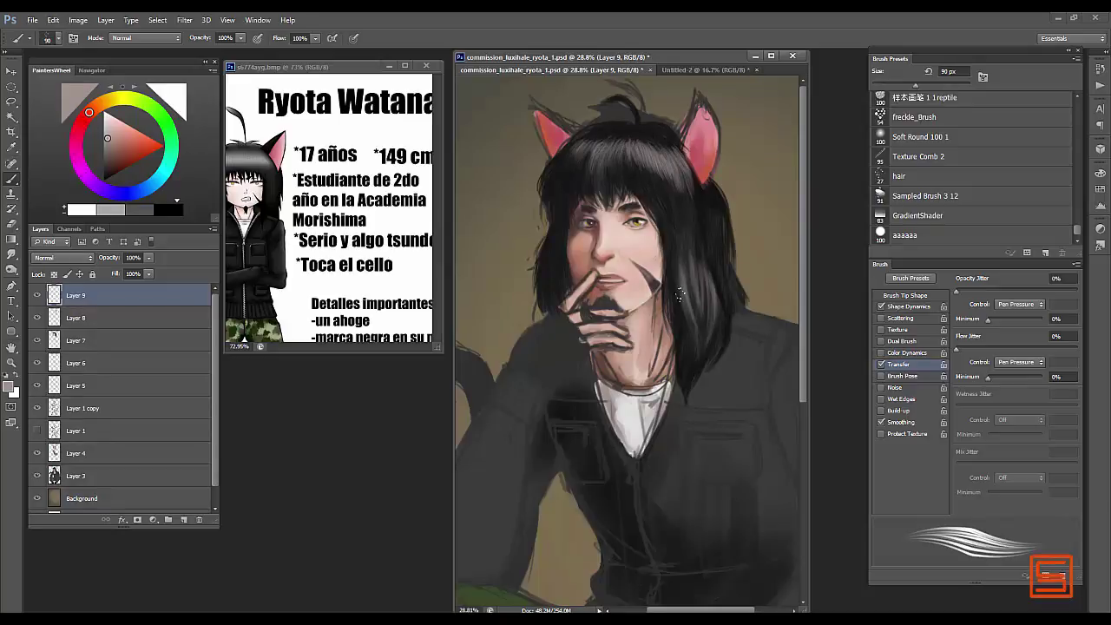
pyautogui.click(61, 258)
pyautogui.click(52, 333)
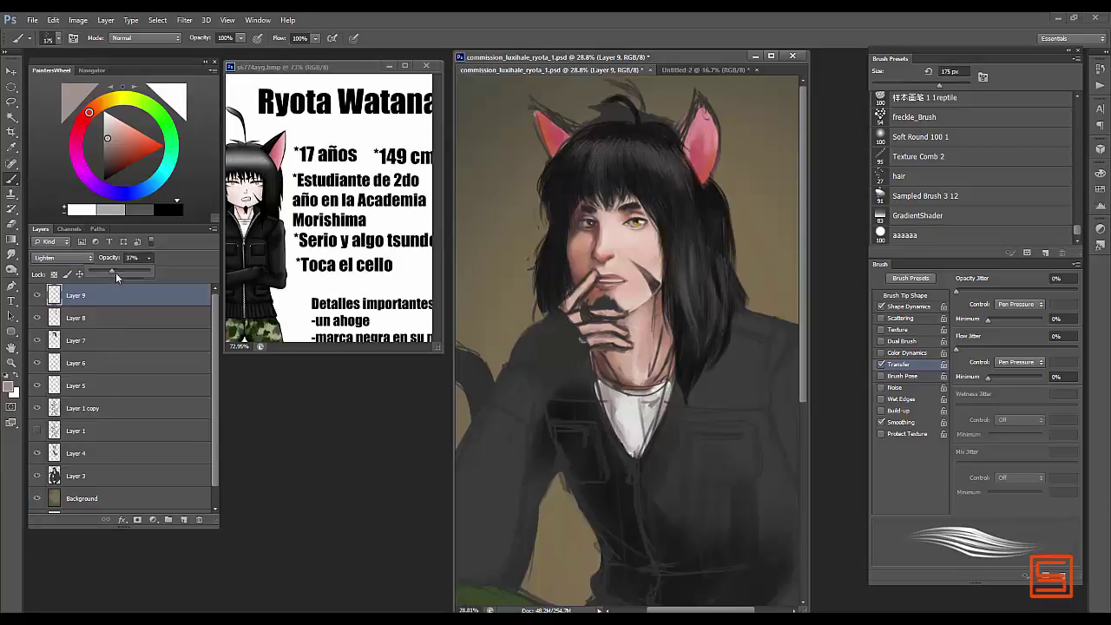
pyautogui.press('z')
pyautogui.press('4')
pyautogui.press('9')
pyautogui.moveTo(764, 261); pyautogui.dragTo(739, 261)
pyautogui.press('b')
# - Add a soft white sheen to the hair on a new Screen layer at 36% opacity, placed below the highlight layer
pyautogui.hotkey('ctrl', 'shift', 'alt', 'n')
pyautogui.click(61, 258)
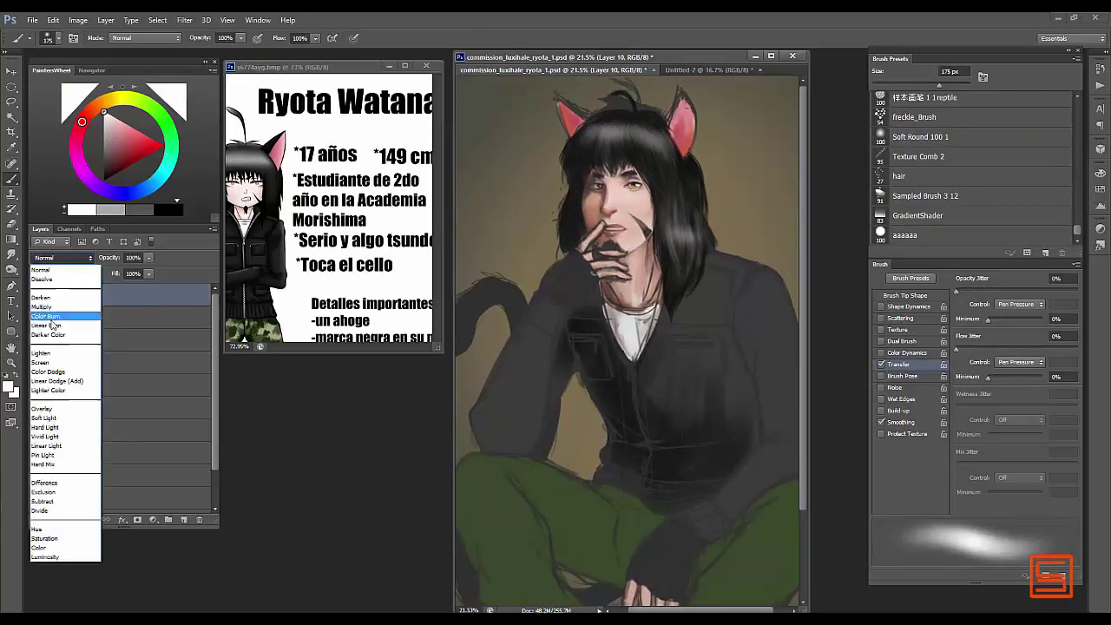
pyautogui.click(52, 344)
pyautogui.moveTo(148, 258); pyautogui.dragTo(112, 272)
pyautogui.hotkey('ctrl', '[')
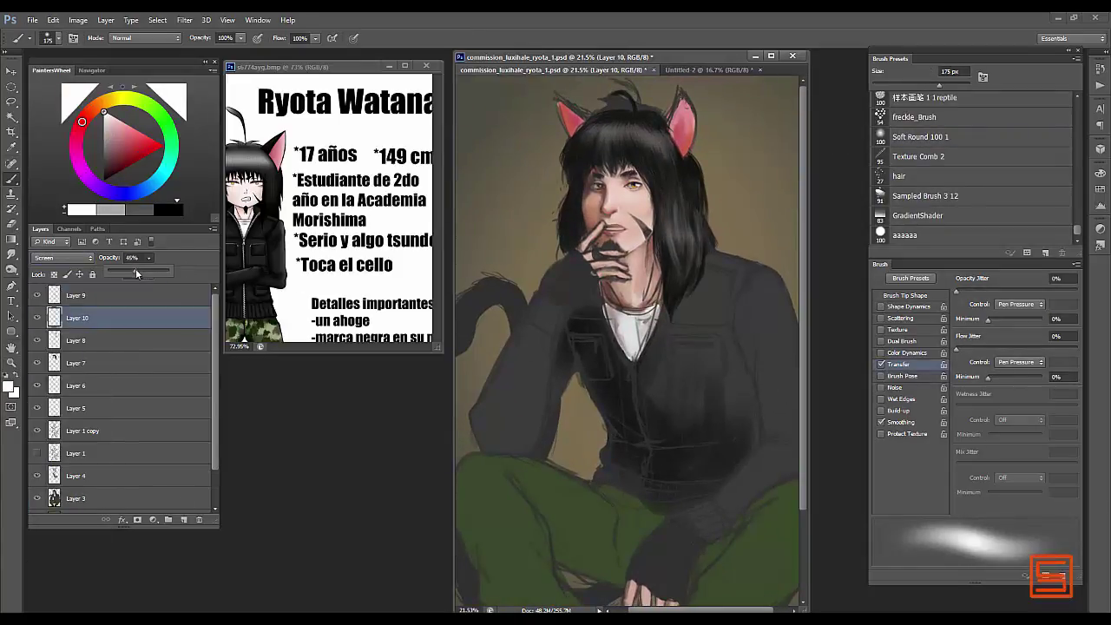
pyautogui.press('z')
pyautogui.moveTo(746, 208)
pyautogui.mouseDown()
pyautogui.moveTo(712, 208)
pyautogui.moveTo(765, 226)
pyautogui.moveTo(739, 244)
pyautogui.mouseUp()
pyautogui.press('b')
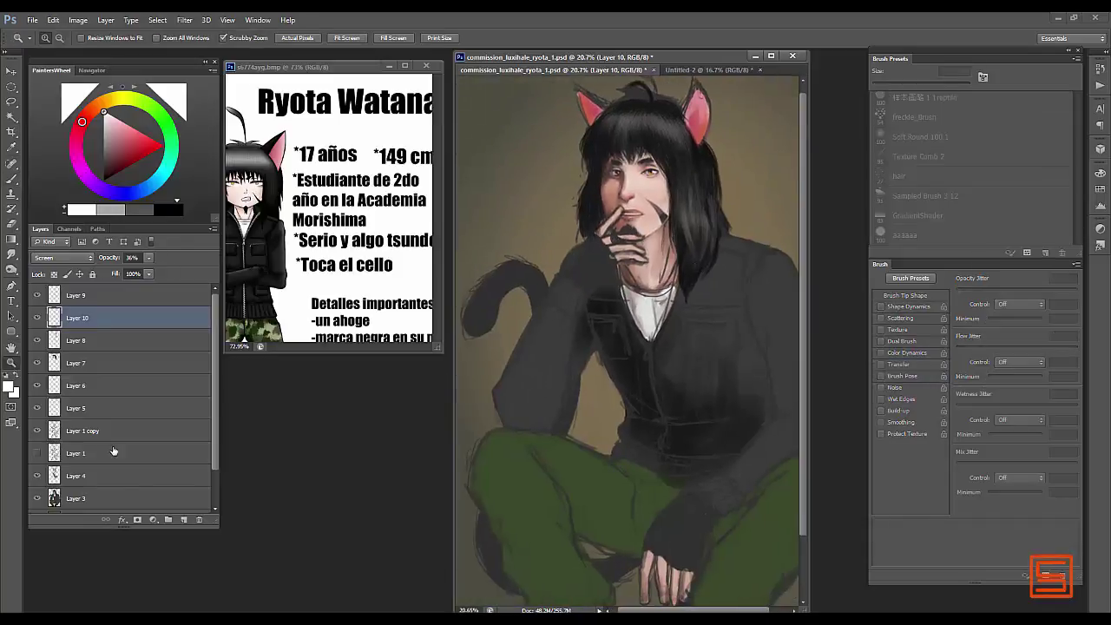
# - Add a new layer directly above the Layer 1 copy sketch layer and choose the aaaaaa brush at 100 px
pyautogui.click(113, 499)
pyautogui.click(183, 519)
pyautogui.moveTo(112, 499); pyautogui.dragTo(113, 427)
pyautogui.press('b')
pyautogui.moveTo(538, 224); pyautogui.dragTo(573, 224)
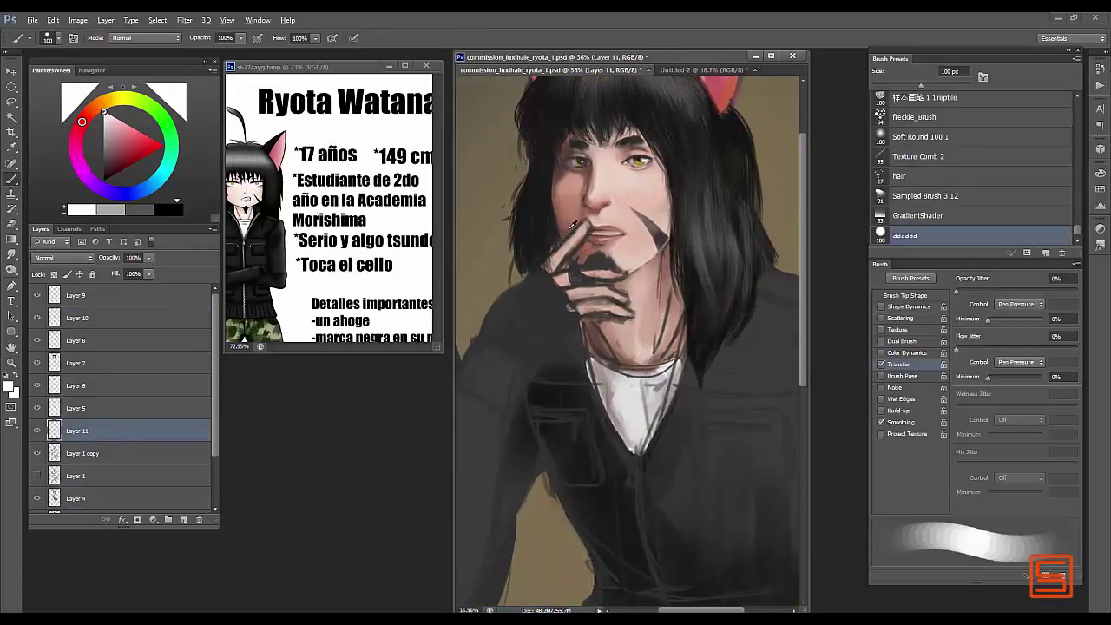
# - Touch up the edges around the raised finger and nearby hair with sampled dark tones and a 30 px brush
pyautogui.press('[')
pyautogui.press('[')
pyautogui.press('[')
pyautogui.press('[')
pyautogui.press('[')
pyautogui.press('[')
pyautogui.press('[')
pyautogui.keyDown('alt'); pyautogui.click(581, 244); pyautogui.keyUp('alt')
pyautogui.keyDown('alt'); pyautogui.click(521, 258); pyautogui.keyUp('alt')
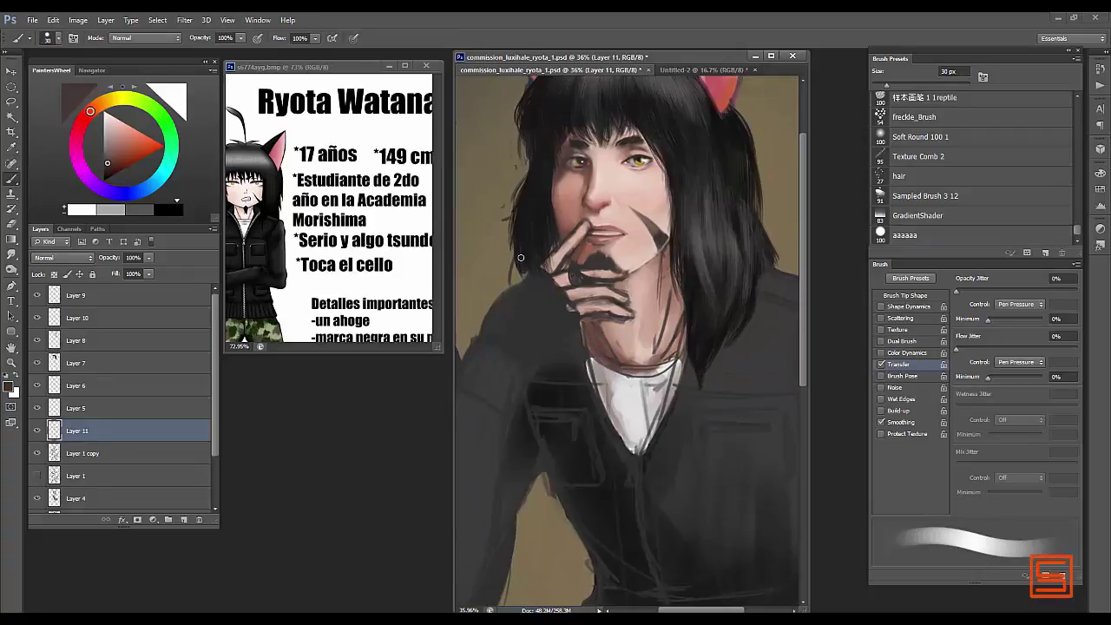
# - Shade the side of the neck over the sketch lines with a sampled reddish brown and a 50 px brush
pyautogui.keyDown('alt'); pyautogui.click(668, 254); pyautogui.keyUp('alt')
pyautogui.press(']')
pyautogui.press(']')
pyautogui.press(']')
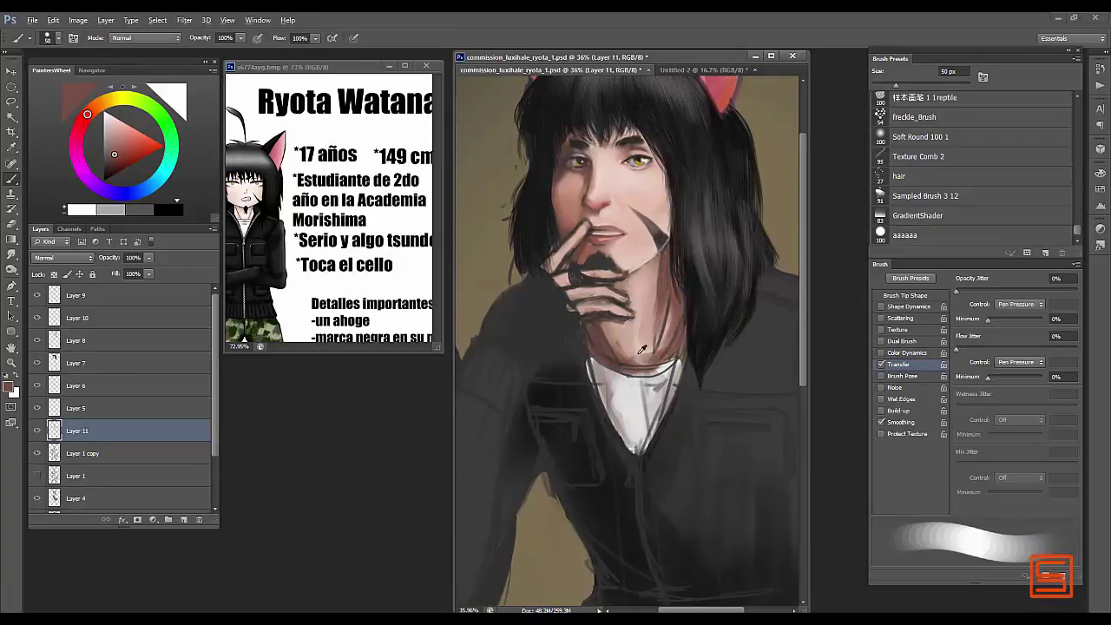
# - Cover the remaining neck sketch lines with sampled pale skin tones and a 70 px brush
pyautogui.keyDown('alt'); pyautogui.click(643, 349); pyautogui.keyUp('alt')
pyautogui.press(']')
pyautogui.press(']')
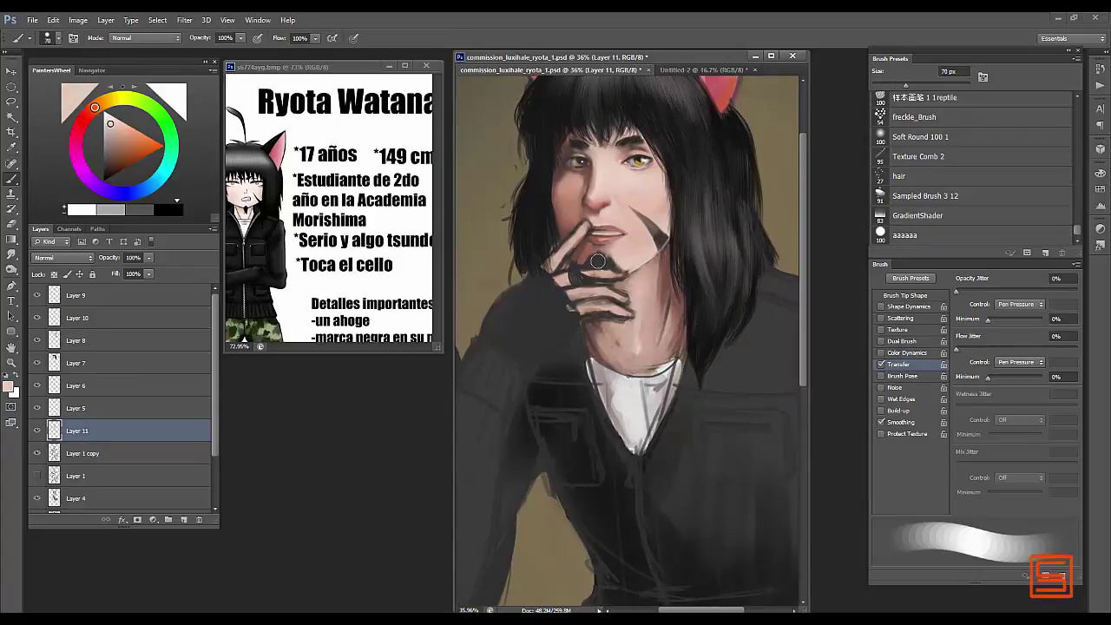
pyautogui.keyDown('alt'); pyautogui.click(645, 193); pyautogui.keyUp('alt')
pyautogui.press(']')
pyautogui.press(']')
pyautogui.press(']')
# - On a new layer, darken the shaded temple and cheek with a soft 70 px brush in sampled dark reddish and near-black tones
pyautogui.hotkey('ctrl', 'shift', 'alt', 'n')
pyautogui.press('[')
pyautogui.press('[')
pyautogui.press('[')
pyautogui.press('[')
pyautogui.press('[')
pyautogui.press('[')
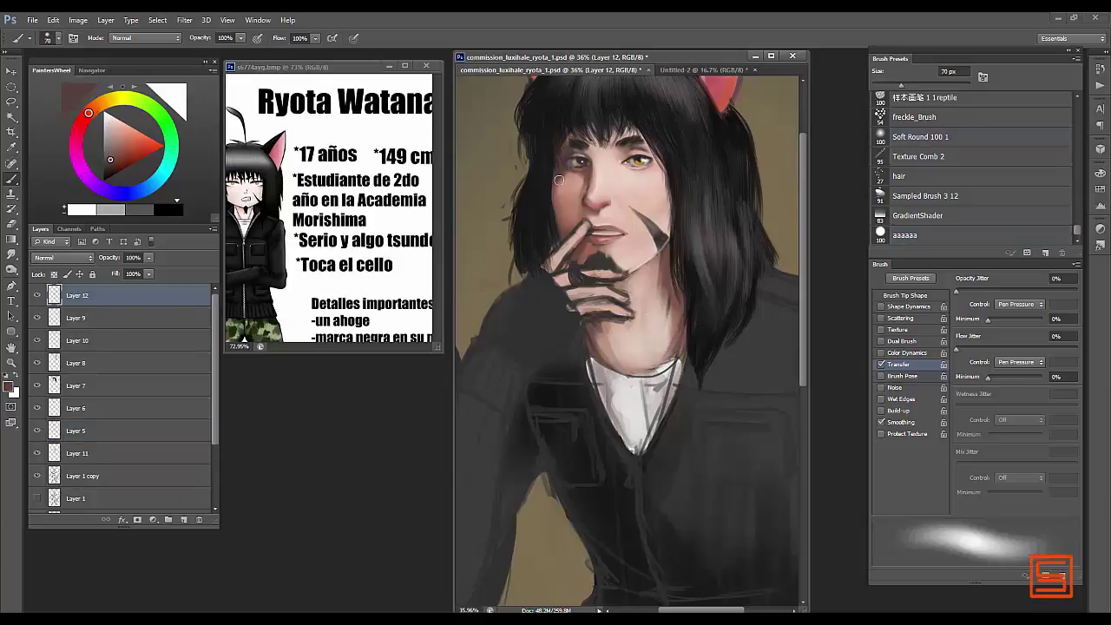
pyautogui.keyDown('alt'); pyautogui.click(584, 226); pyautogui.keyUp('alt')
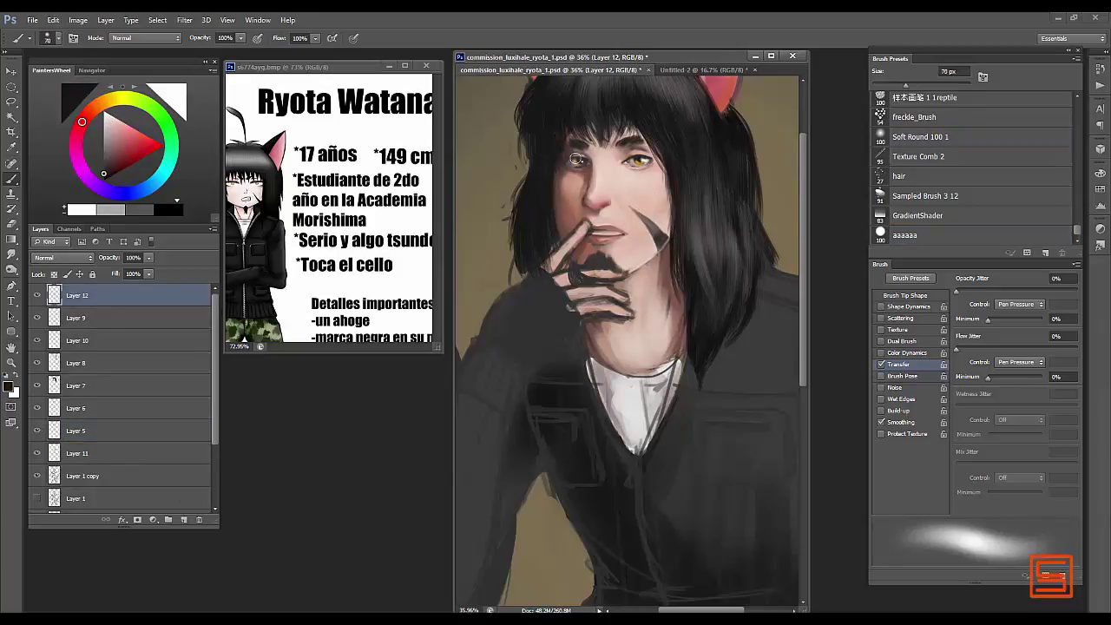
pyautogui.keyDown('alt'); pyautogui.click(570, 228); pyautogui.keyUp('alt')
# - Move the new face-shadow layer below the main hair layer, Layer 7
pyautogui.hotkey('ctrl', '[')
pyautogui.hotkey('ctrl', '[')
pyautogui.hotkey('ctrl', '[')
pyautogui.hotkey('ctrl', '[')
# - Deepen the shadow under the fringe and beside the shaded eye with sampled reddish and near-black tones, using 25 px and 50 px brushes
pyautogui.press('[')
pyautogui.press('[')
pyautogui.press('[')
pyautogui.press('[')
pyautogui.press('[')
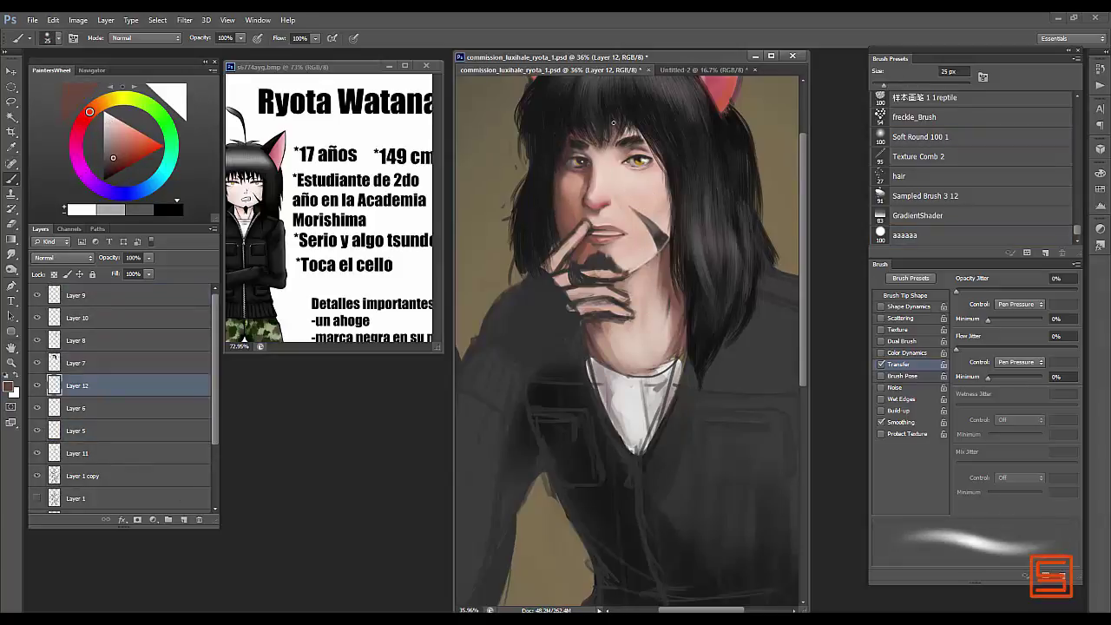
pyautogui.press(']')
pyautogui.press(']')
pyautogui.keyDown('alt'); pyautogui.click(555, 165); pyautogui.keyUp('alt')
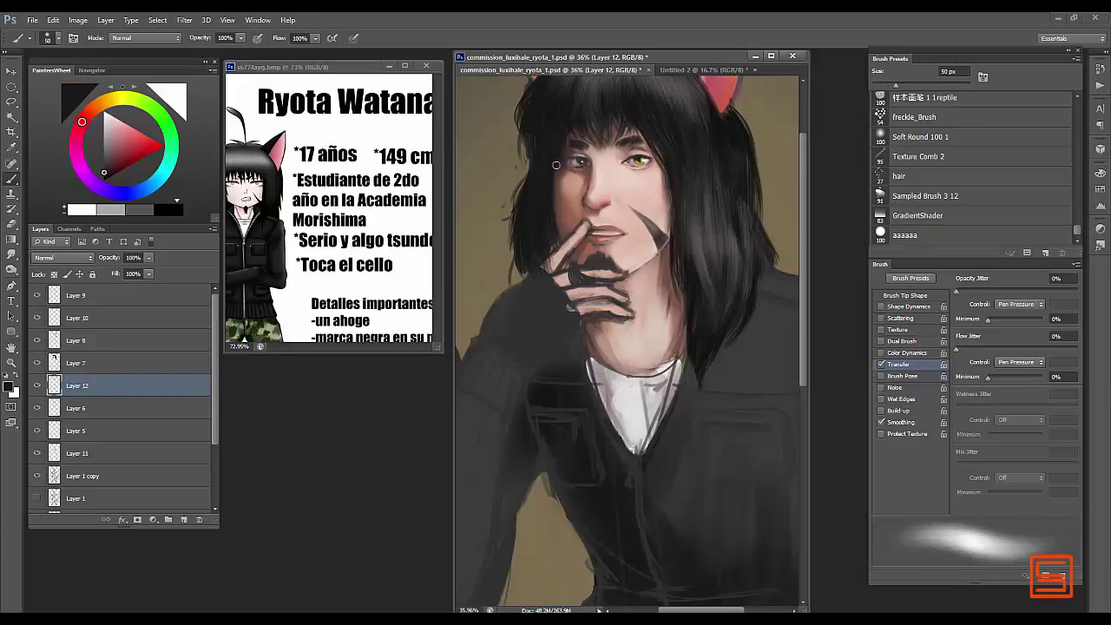
# - On the topmost layer, touch up the chin and hand edges with sampled reddish and dark brown tones, reducing the brush to 20 px
pyautogui.scroll(-3, 621, 107)
pyautogui.scroll(3, 592, 236)
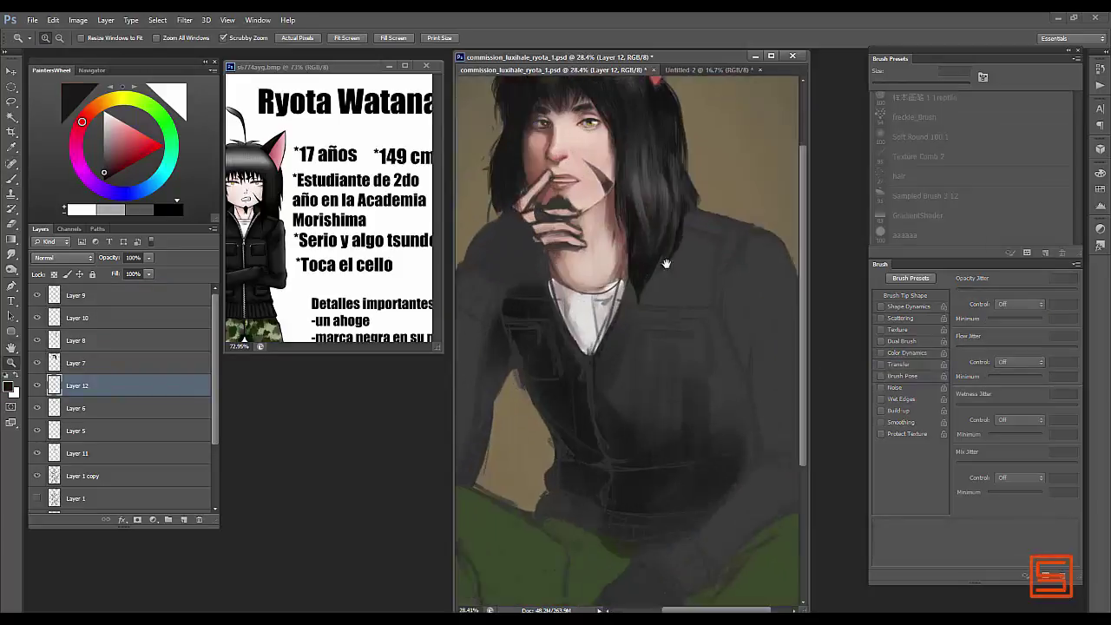
pyautogui.press(']')
pyautogui.keyDown('alt'); pyautogui.click(592, 237); pyautogui.keyUp('alt')
pyautogui.keyDown('alt'); pyautogui.click(591, 236); pyautogui.keyUp('alt')
pyautogui.hotkey('alt', ']')
pyautogui.hotkey('alt', ']')
pyautogui.hotkey('alt', ']')
pyautogui.hotkey('alt', ']')
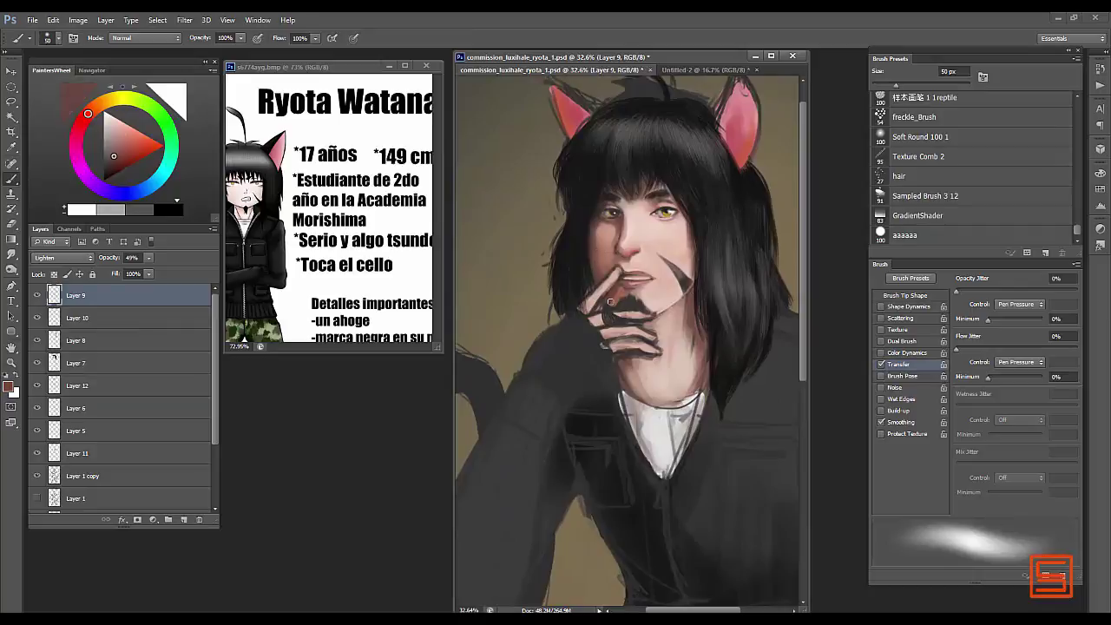
pyautogui.press('[')
pyautogui.press('[')
pyautogui.press('[')
pyautogui.press('[')
pyautogui.press('[')
pyautogui.press('[')
pyautogui.keyDown('alt'); pyautogui.click(607, 299); pyautogui.keyUp('alt')
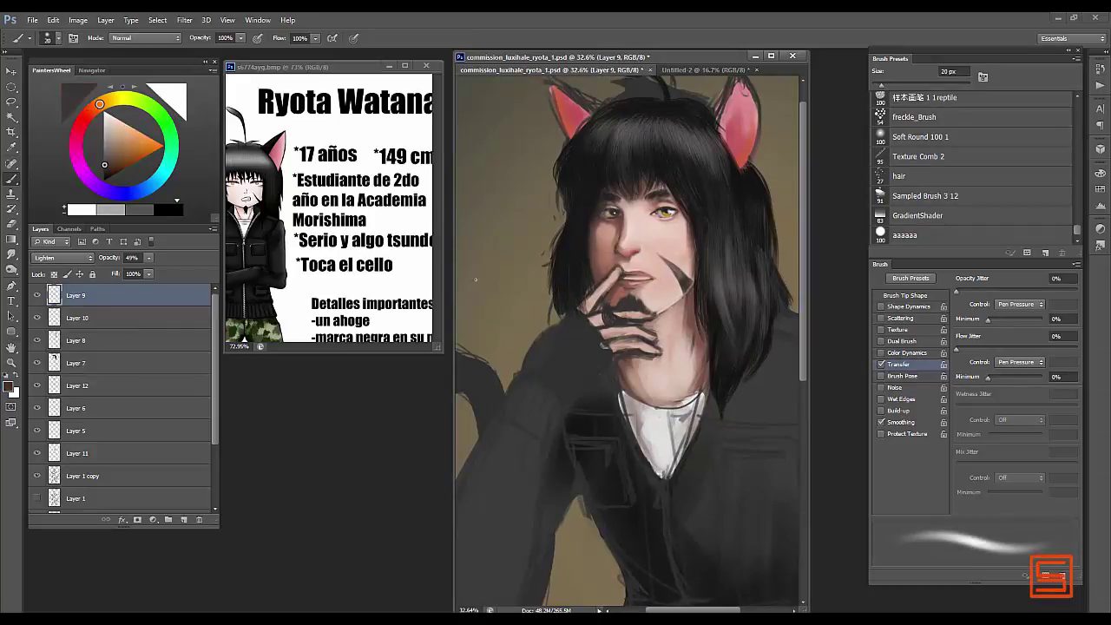
# - On a new layer, paint over the raised finger's outline with a sampled pale skin tone and a fine 10 px brush
pyautogui.hotkey('ctrl', 'shift', 'alt', 'n')
pyautogui.keyDown('alt'); pyautogui.click(589, 300); pyautogui.keyUp('alt')
pyautogui.press('[')
pyautogui.press('[')
pyautogui.press('[')
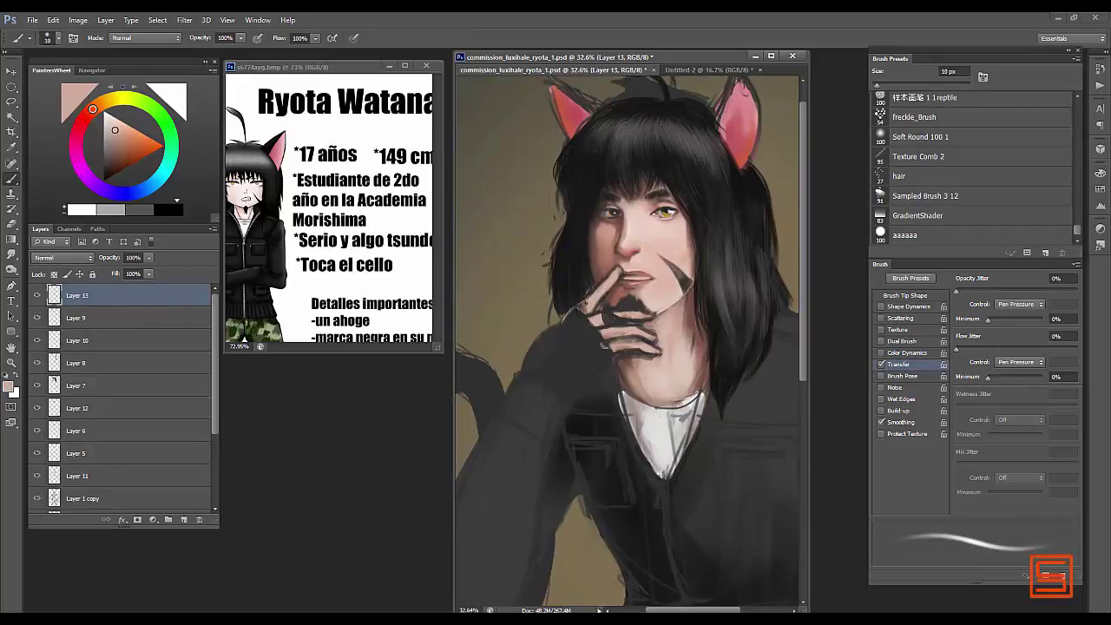
pyautogui.press(']')
pyautogui.press(']')
# - Shade the raised index finger with a sampled reddish skin tone, using 25 px and 35 px brushes
pyautogui.scroll(2, 595, 294)
pyautogui.keyDown('alt'); pyautogui.click(603, 332); pyautogui.keyUp('alt')
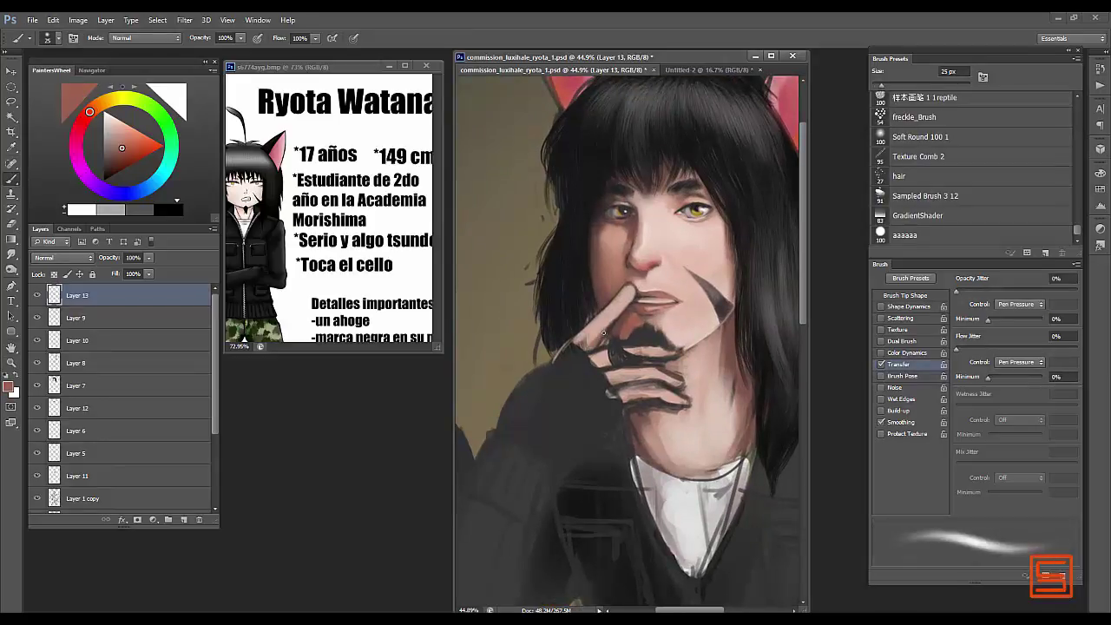
pyautogui.press('[')
pyautogui.press('[')
pyautogui.press('[')
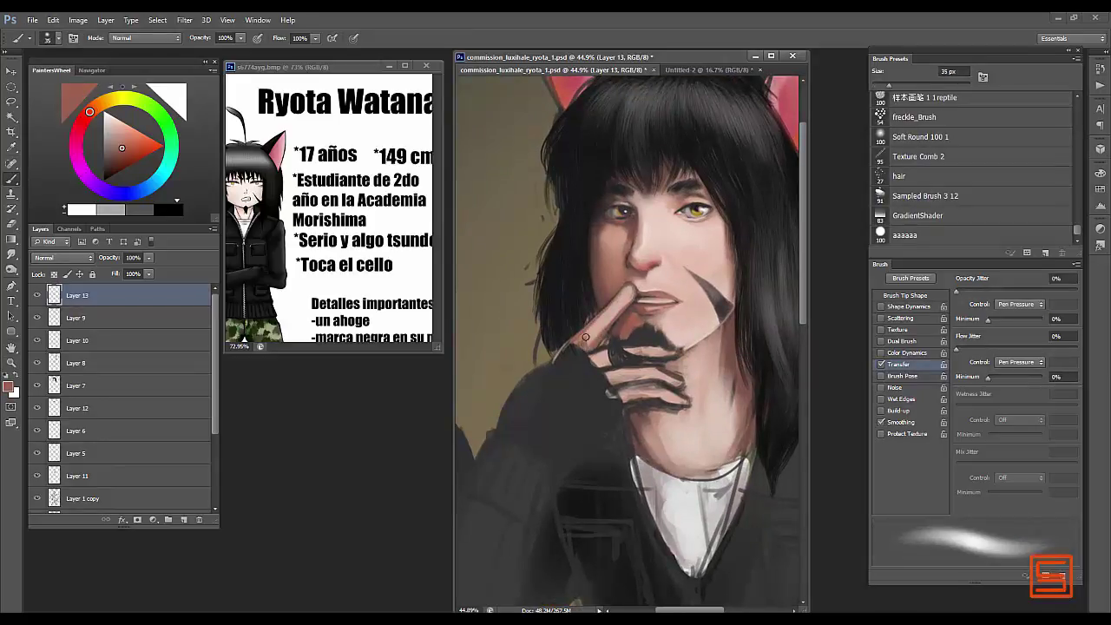
# - Blend the raised index finger's light and shadow with sampled pale and reddish skin tones, using 25 px and 35 px brushes
pyautogui.keyDown('alt'); pyautogui.click(588, 334); pyautogui.keyUp('alt')
pyautogui.keyDown('alt'); pyautogui.click(611, 314); pyautogui.keyUp('alt')
pyautogui.press('[')
pyautogui.keyDown('alt'); pyautogui.click(620, 298); pyautogui.keyUp('alt')
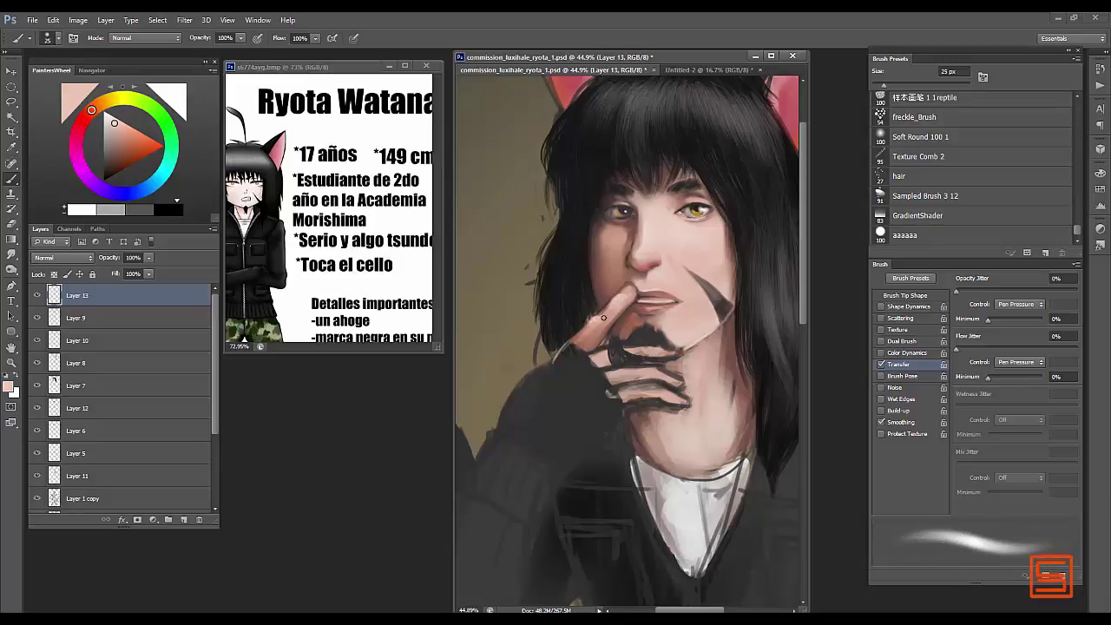
pyautogui.keyDown('alt'); pyautogui.click(599, 332); pyautogui.keyUp('alt')
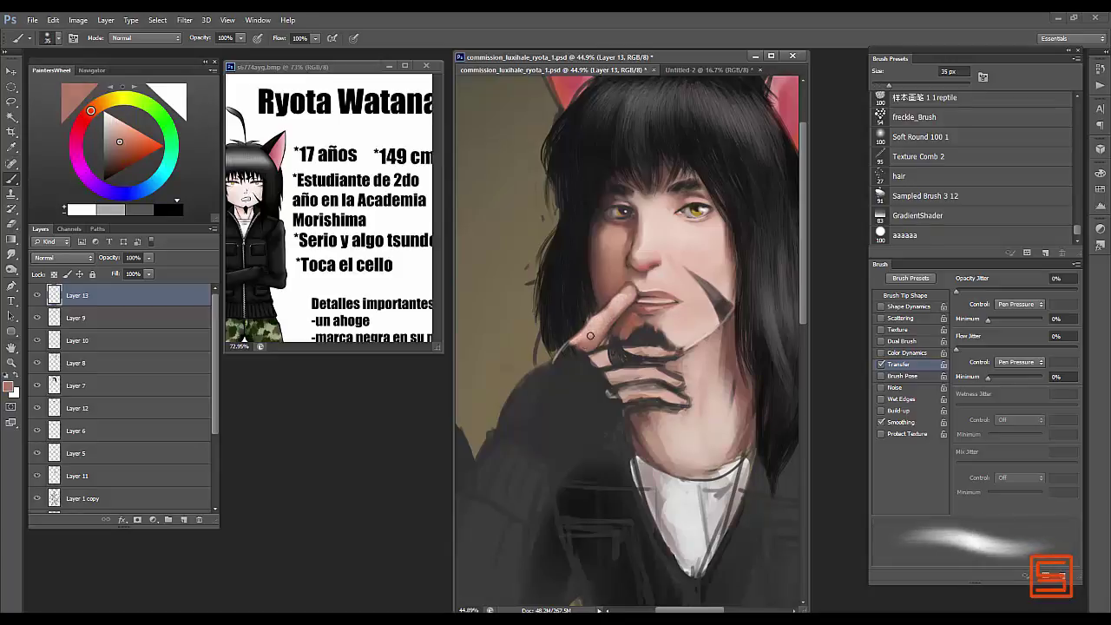
pyautogui.press(']')
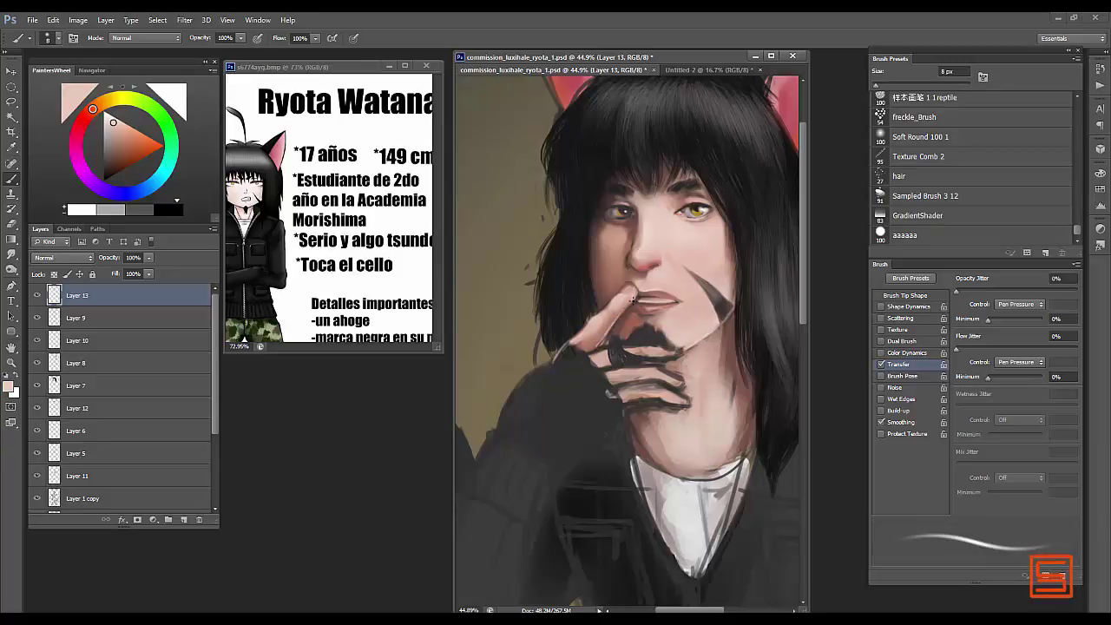
# - On a new layer, paint the raised finger's nail with a sampled dark grey at 10 px and erase its excess edge
pyautogui.keyDown('alt'); pyautogui.click(649, 343); pyautogui.keyUp('alt')
pyautogui.hotkey('ctrl', 'shift', 'alt', 'n')
pyautogui.press('[')
pyautogui.press('[')
pyautogui.press('[')
pyautogui.press('[')
pyautogui.press('[')
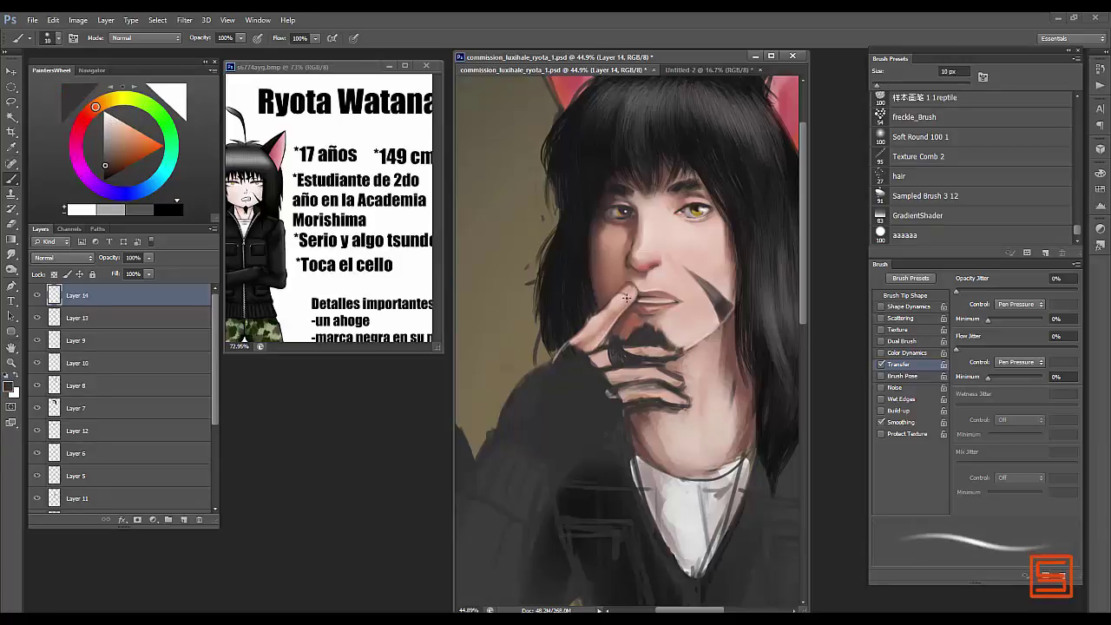
pyautogui.press('e')
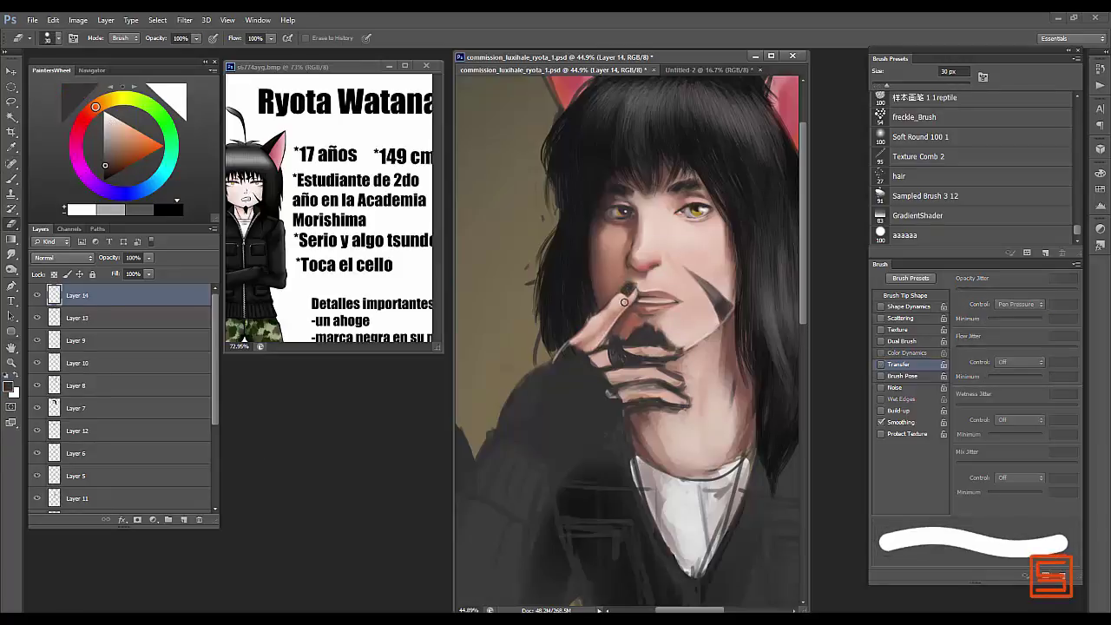
# - Touch up the skin around the raised fingertip and upper lip with sampled reddish tones, using fine brushes up to 20 px
pyautogui.press('b')
pyautogui.keyDown('alt'); pyautogui.click(591, 324); pyautogui.keyUp('alt')
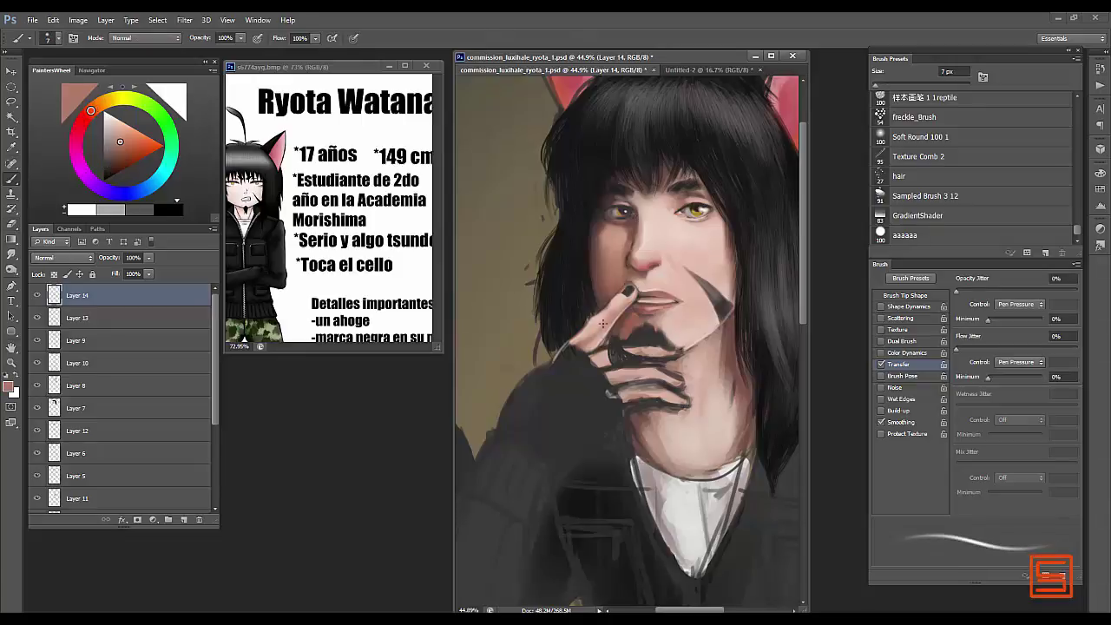
pyautogui.press('[')
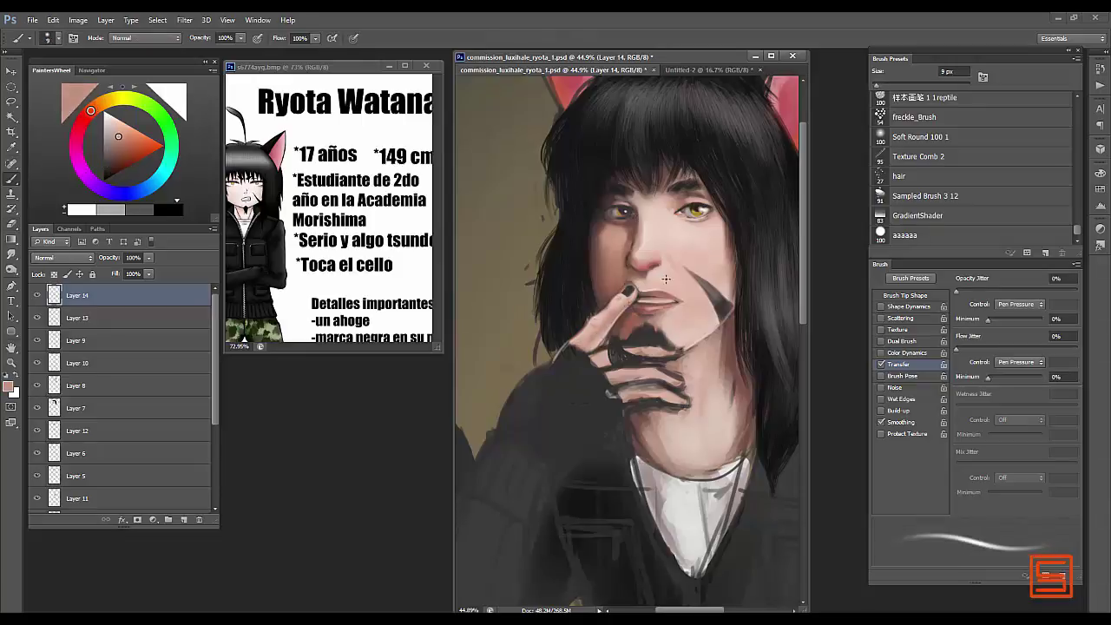
pyautogui.keyDown('alt'); pyautogui.click(630, 281); pyautogui.keyUp('alt')
pyautogui.press(']')
pyautogui.press(']')
pyautogui.keyDown('alt'); pyautogui.click(632, 280); pyautogui.keyUp('alt')
pyautogui.keyDown('alt'); pyautogui.click(636, 272); pyautogui.keyUp('alt')
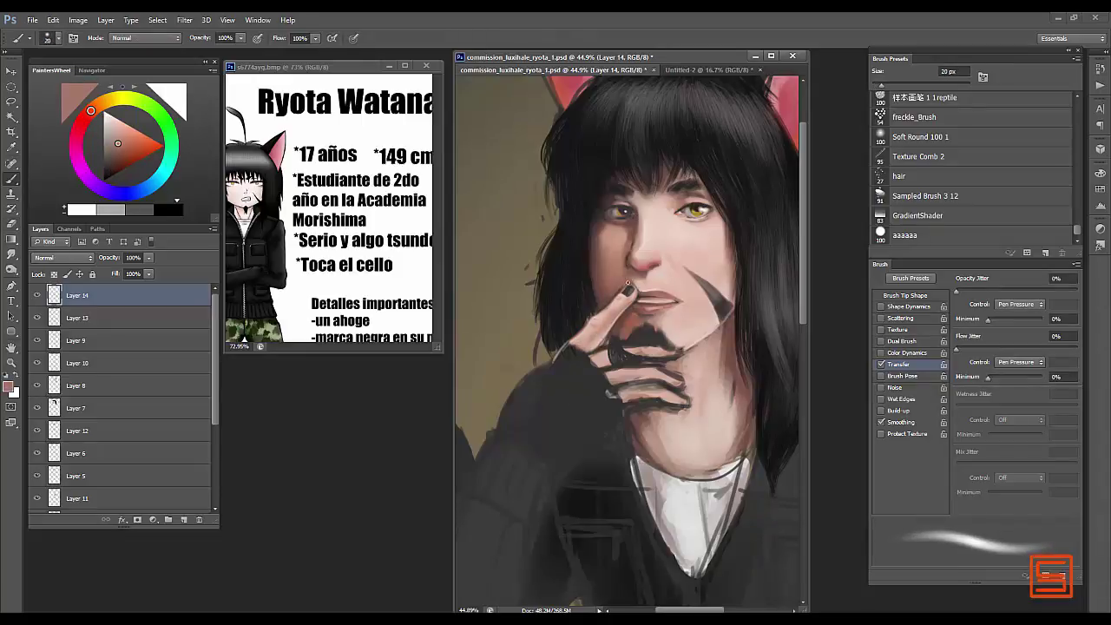
pyautogui.keyDown('alt'); pyautogui.click(632, 283); pyautogui.keyUp('alt')
pyautogui.press('[')
pyautogui.keyDown('alt'); pyautogui.click(628, 281); pyautogui.keyUp('alt')
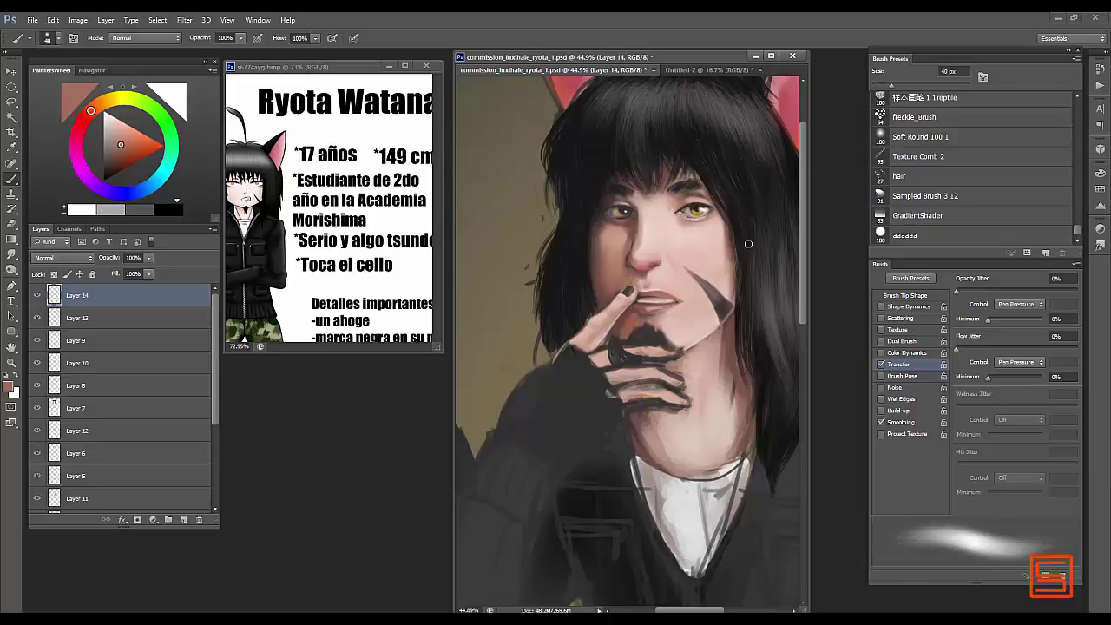
# - Soften the cheek and chin shading with a sampled reddish skin tone and a 70 px brush
pyautogui.keyDown('alt'); pyautogui.click(700, 223); pyautogui.keyUp('alt')
pyautogui.keyDown('alt'); pyautogui.click(789, 163); pyautogui.keyUp('alt')
pyautogui.press(']')
pyautogui.press(']')
pyautogui.press(']')
pyautogui.keyDown('alt'); pyautogui.click(685, 326); pyautogui.keyUp('alt')
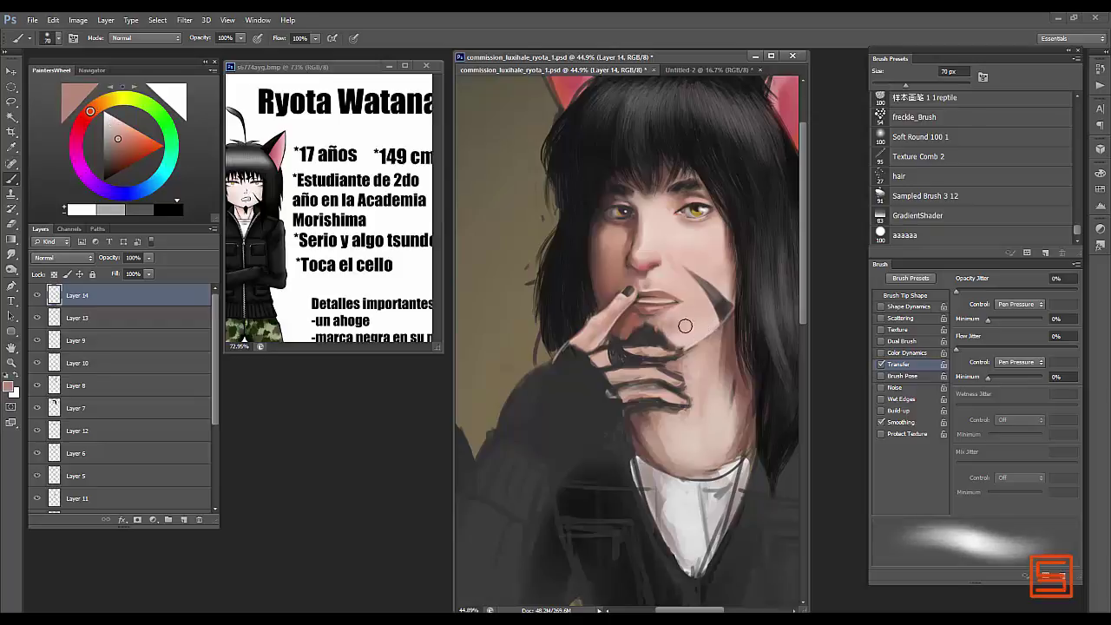
# - Blend the lit cheek beside the dark mark with a sampled pale skin tone, using 90 px and 50 px brushes
pyautogui.keyDown('alt'); pyautogui.click(697, 309); pyautogui.keyUp('alt')
pyautogui.press('[')
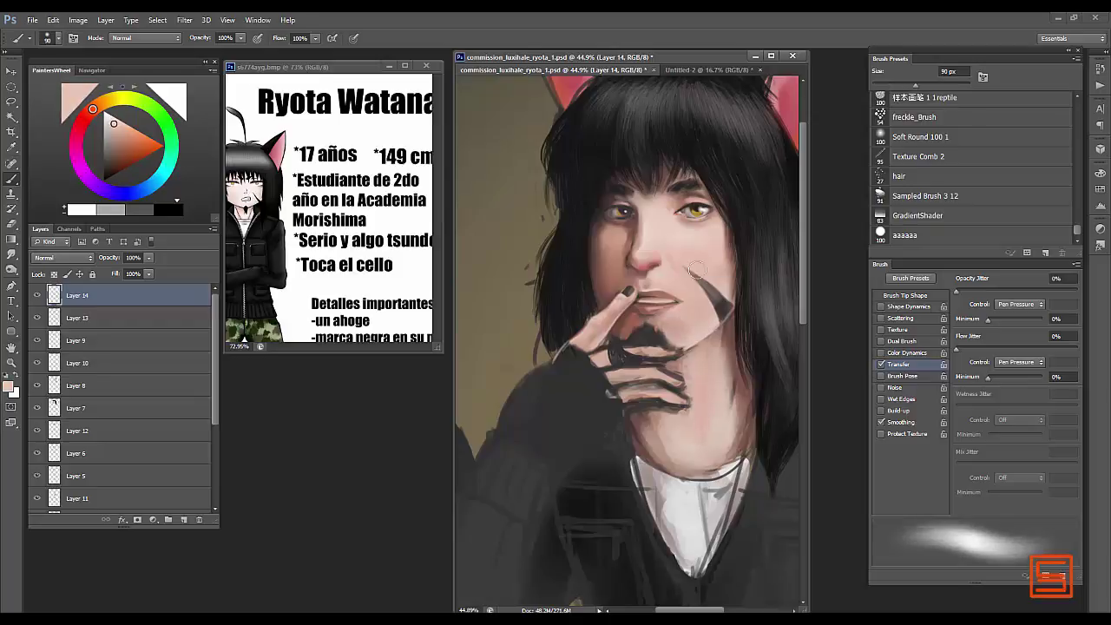
pyautogui.press('[')
pyautogui.press('[')
pyautogui.press('[')
pyautogui.press('[')
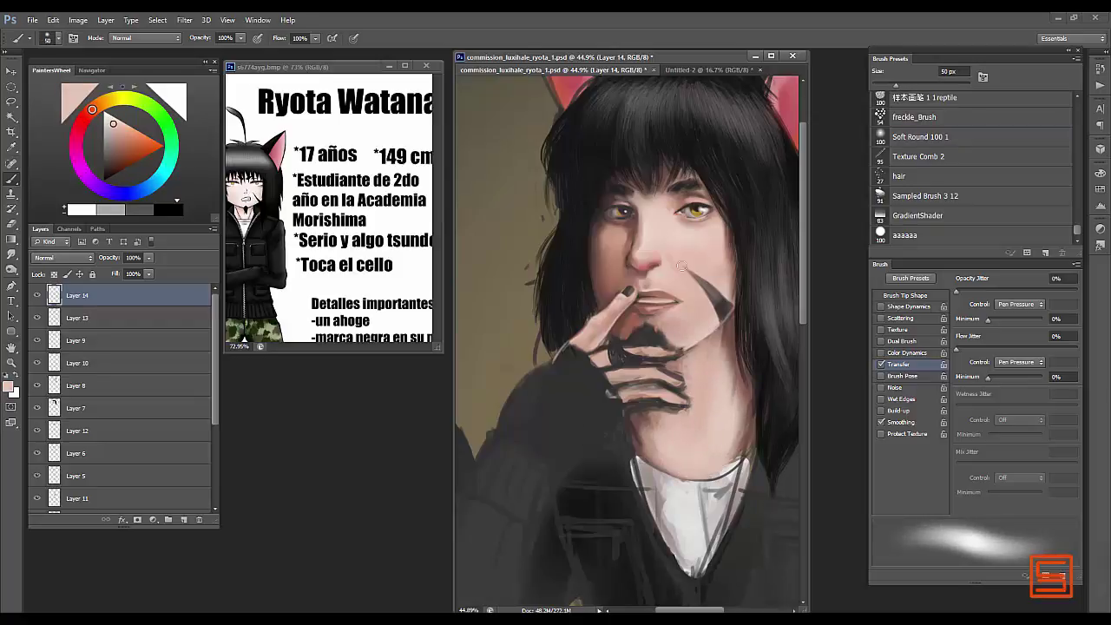
# - On a new layer, refine the jaw edge and neck with sampled reddish-brown and pale skin tones, using 40, 80 and 15 px brushes
pyautogui.keyDown('alt'); pyautogui.click(719, 344); pyautogui.keyUp('alt')
pyautogui.press('[')
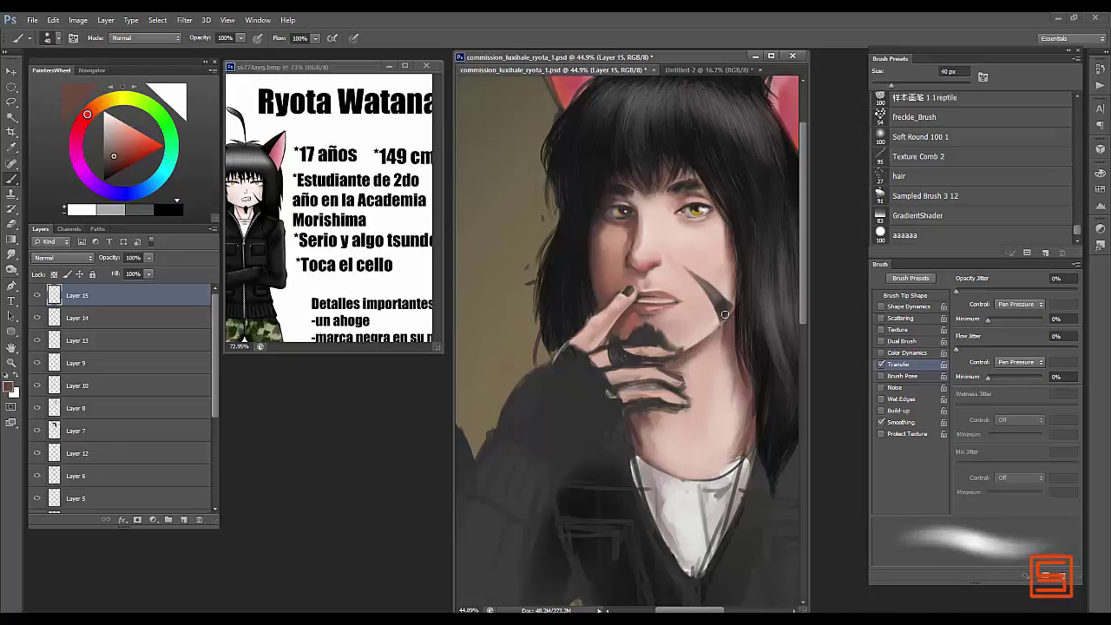
pyautogui.hotkey('ctrl', 'shift', 'alt', 'n')
pyautogui.press(']')
pyautogui.press(']')
pyautogui.press(']')
pyautogui.keyDown('alt'); pyautogui.click(669, 448); pyautogui.keyUp('alt')
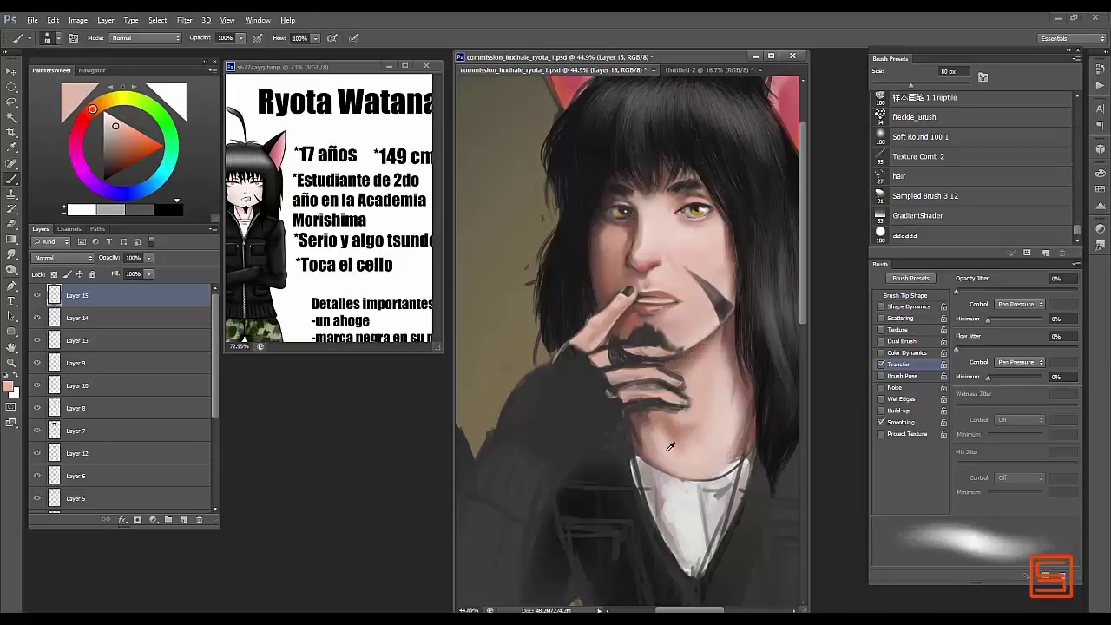
pyautogui.keyDown('alt'); pyautogui.click(729, 359); pyautogui.keyUp('alt')
pyautogui.press('[')
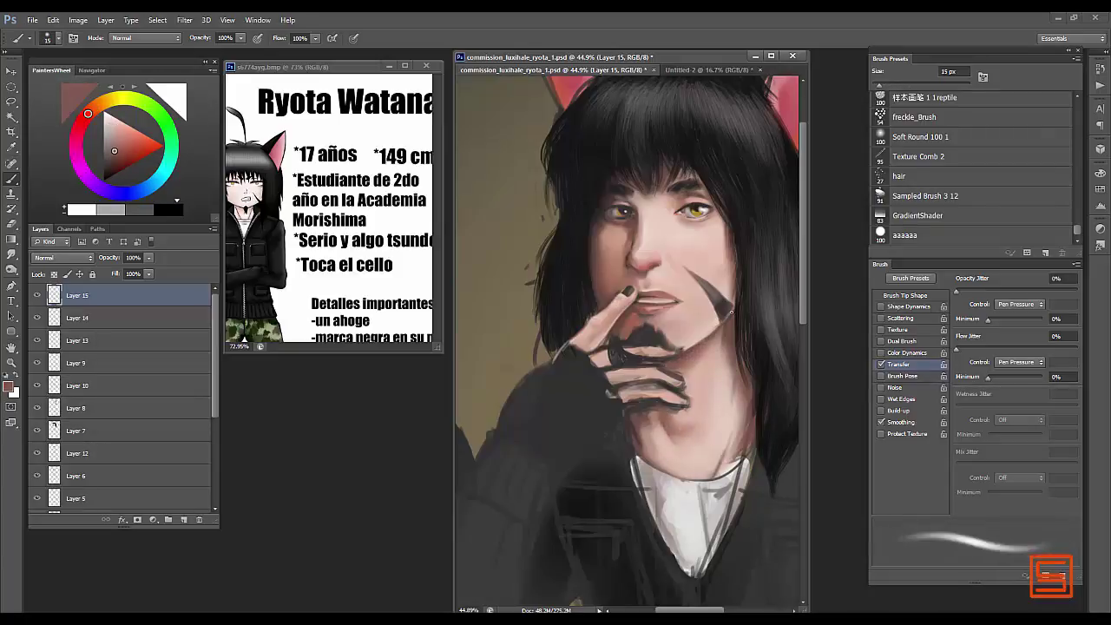
# - Model the neck's folds with sampled reddish and pale skin tones, using 50 px and 60 px brushes
pyautogui.keyDown('alt'); pyautogui.click(724, 359); pyautogui.keyUp('alt')
pyautogui.press(']')
pyautogui.click(491, 297)
pyautogui.press('Return')
pyautogui.hotkey('ctrl', 'z')
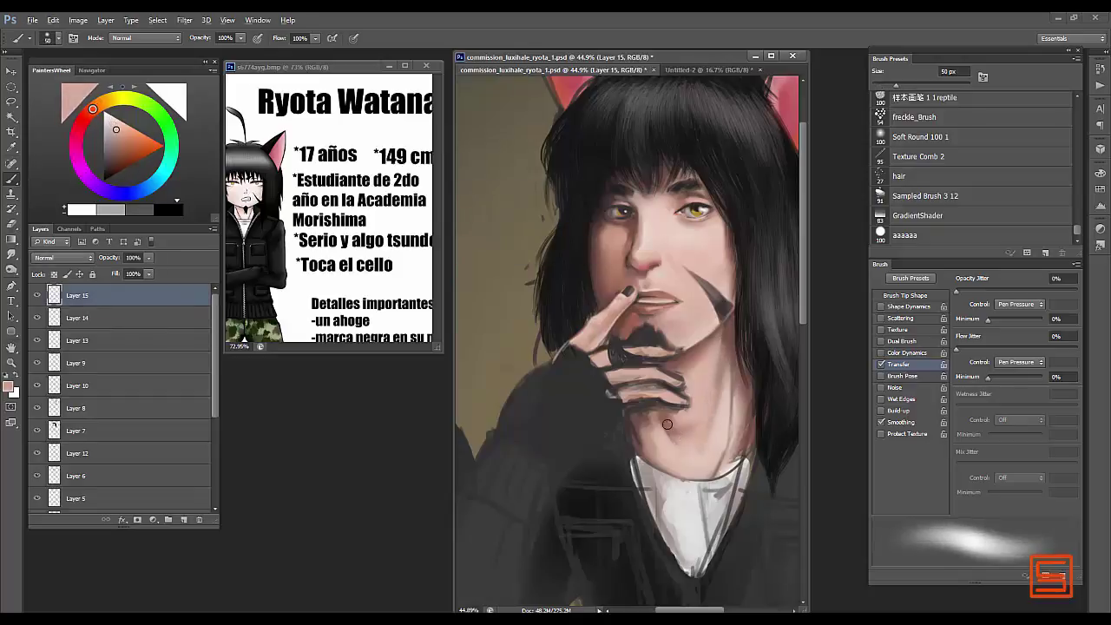
pyautogui.keyDown('alt'); pyautogui.click(669, 439); pyautogui.keyUp('alt')
pyautogui.press(']')
pyautogui.press(']')
pyautogui.keyDown('alt'); pyautogui.click(706, 469); pyautogui.keyUp('alt')
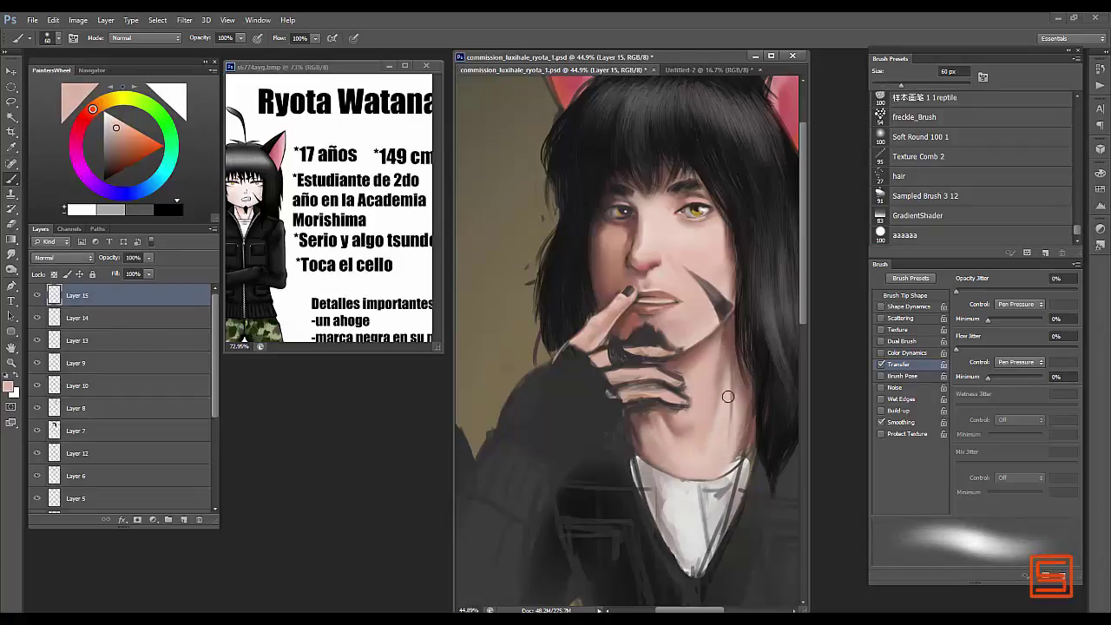
pyautogui.keyDown('alt'); pyautogui.click(734, 382); pyautogui.keyUp('alt')
# - Refine the eyes with off-white at 20 px and a sampled dark brown tone at 6 px
pyautogui.press('z')
pyautogui.moveTo(669, 260)
pyautogui.mouseDown()
pyautogui.moveTo(608, 260)
pyautogui.moveTo(656, 255)
pyautogui.mouseUp()
pyautogui.press('b')
pyautogui.press('x')
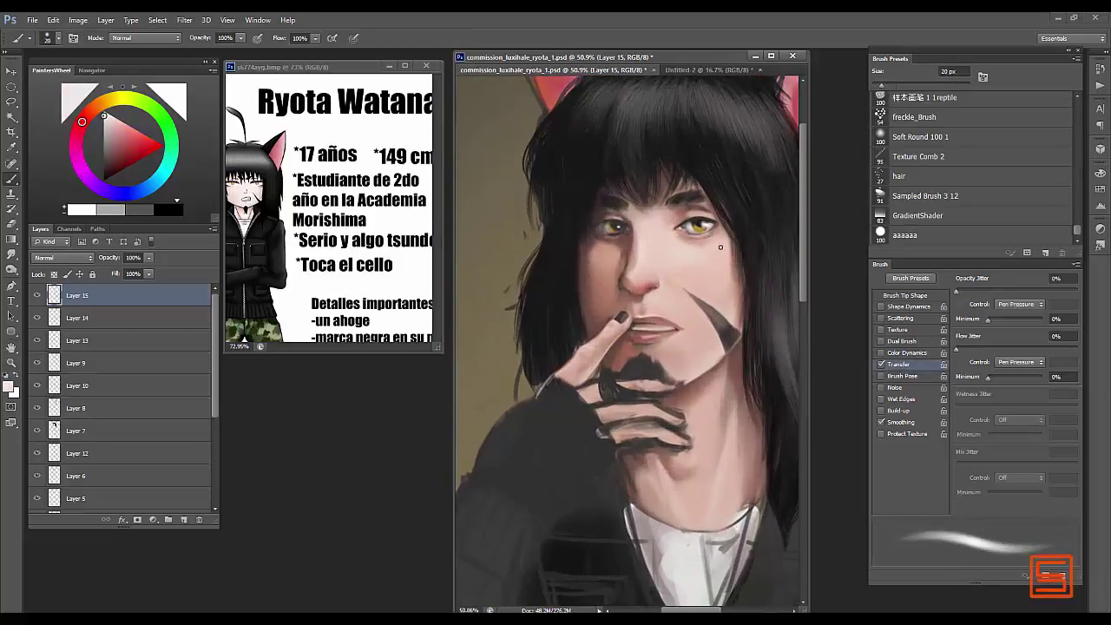
pyautogui.scroll(-5, 330, 208)
pyautogui.keyDown('alt'); pyautogui.click(603, 228); pyautogui.keyUp('alt')
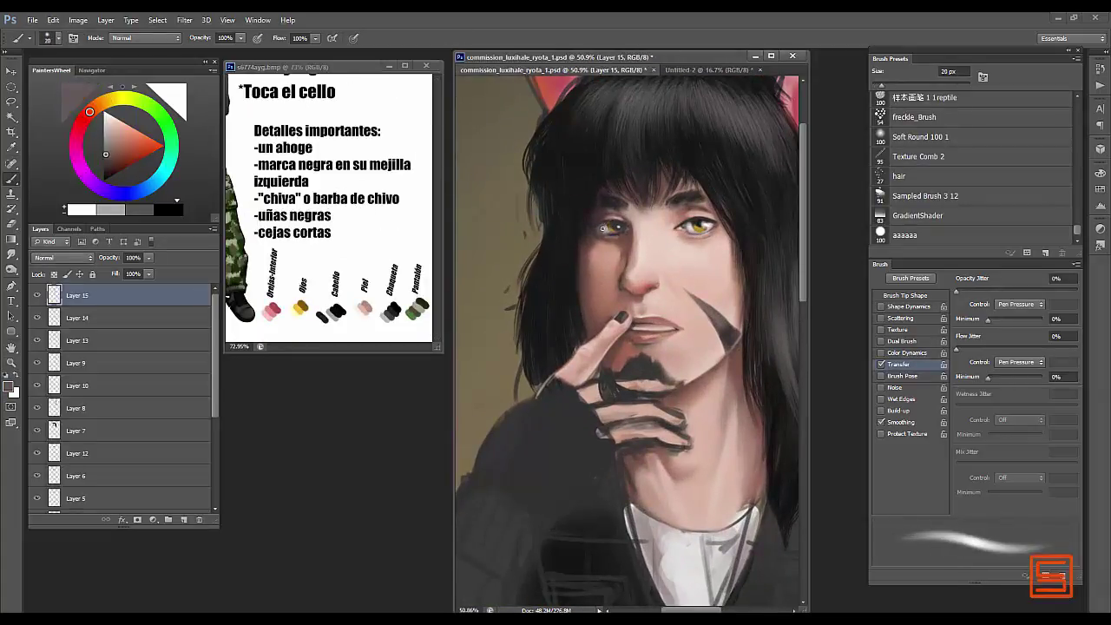
pyautogui.press('[')
pyautogui.press('[')
pyautogui.press('[')
pyautogui.keyDown('alt'); pyautogui.click(656, 243); pyautogui.keyUp('alt')
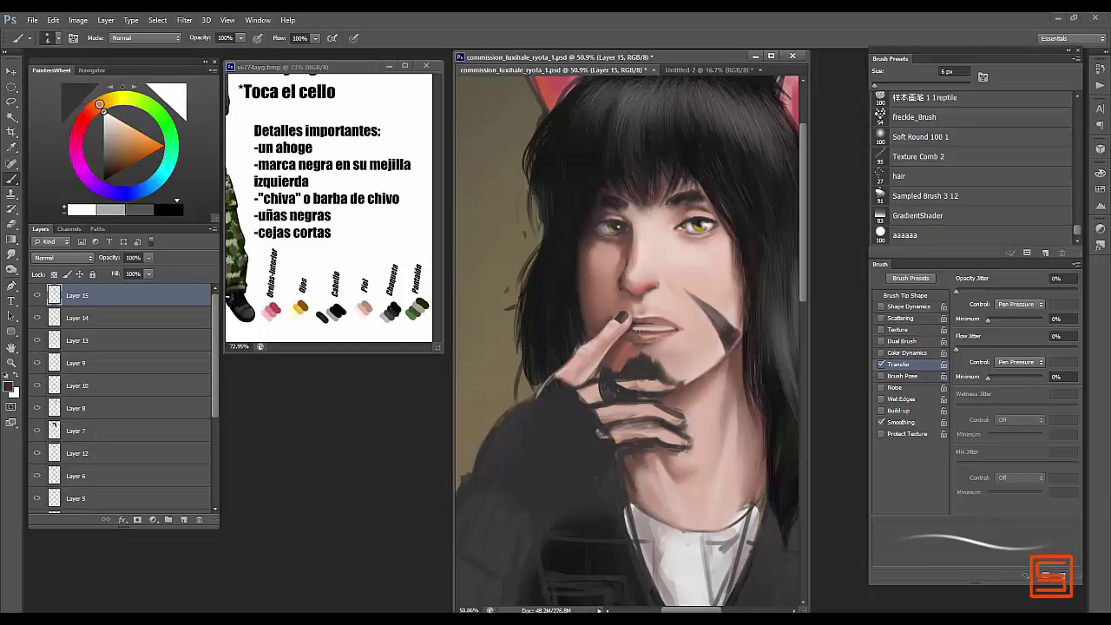
# - Touch up the lips and the cheek beside the raised fingertip with sampled skin tones, starting with a 10 px brush
pyautogui.keyDown('alt'); pyautogui.click(676, 327); pyautogui.keyUp('alt')
pyautogui.press(']')
pyautogui.press(']')
pyautogui.press(']')
pyautogui.press(']')
pyautogui.keyDown('alt'); pyautogui.click(612, 310); pyautogui.keyUp('alt')
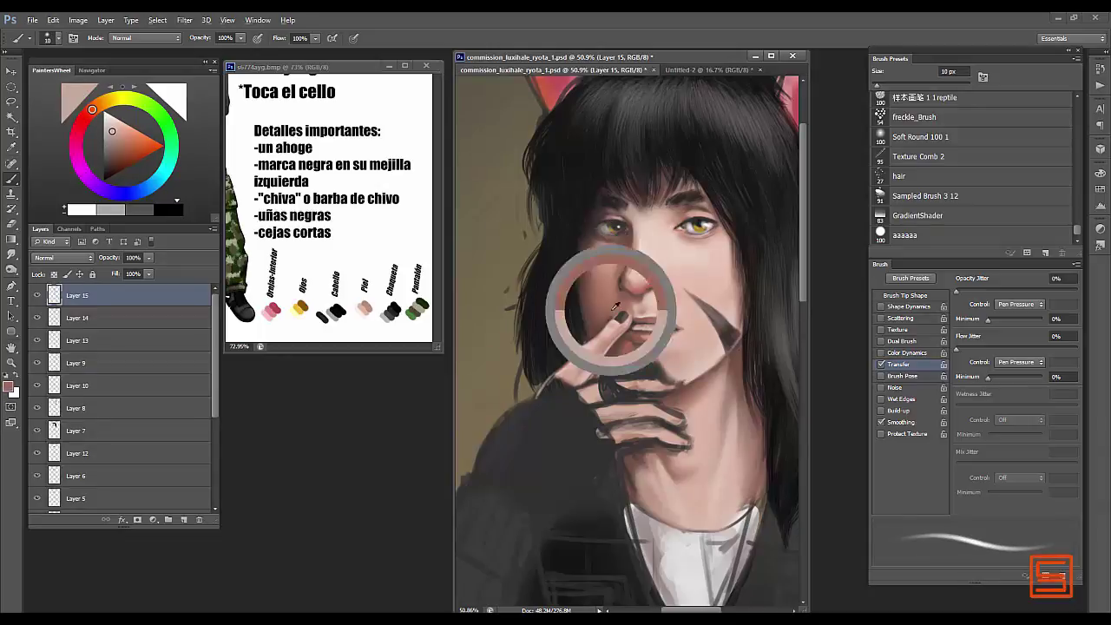
pyautogui.press(']')
pyautogui.press(']')
pyautogui.press(']')
pyautogui.press(']')
# - Outline the glove on the raised hand in near-black with a 10 px brush
pyautogui.click(104, 172)
pyautogui.press('[')
pyautogui.press('[')
pyautogui.press('[')
pyautogui.press('[')
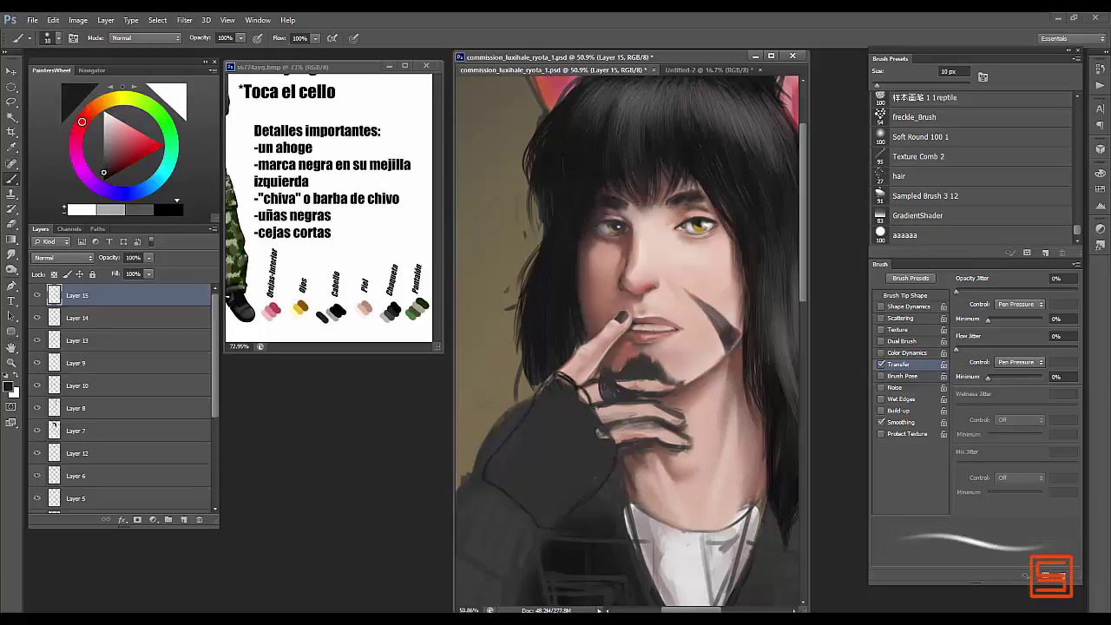
# - Fill in the raised hand's glove with near-black using a large brush, reducing it to 45 px
pyautogui.press(']')
pyautogui.press(']')
pyautogui.press(']')
pyautogui.press(']')
pyautogui.press(']')
pyautogui.press(']')
pyautogui.press(']')
pyautogui.press(']')
pyautogui.press(']')
pyautogui.press(']')
pyautogui.press(']')
pyautogui.press(']')
pyautogui.press(']')
pyautogui.moveTo(556, 402)
pyautogui.mouseDown()
pyautogui.moveTo(524, 440)
pyautogui.moveTo(543, 469)
pyautogui.moveTo(590, 434)
pyautogui.moveTo(596, 470)
pyautogui.moveTo(539, 475)
pyautogui.moveTo(556, 418)
pyautogui.moveTo(519, 503)
pyautogui.moveTo(493, 462)
pyautogui.moveTo(548, 422)
pyautogui.mouseUp()
pyautogui.press('[')
pyautogui.press('[')
pyautogui.press('[')
pyautogui.press('[')
pyautogui.press('[')
pyautogui.press('[')
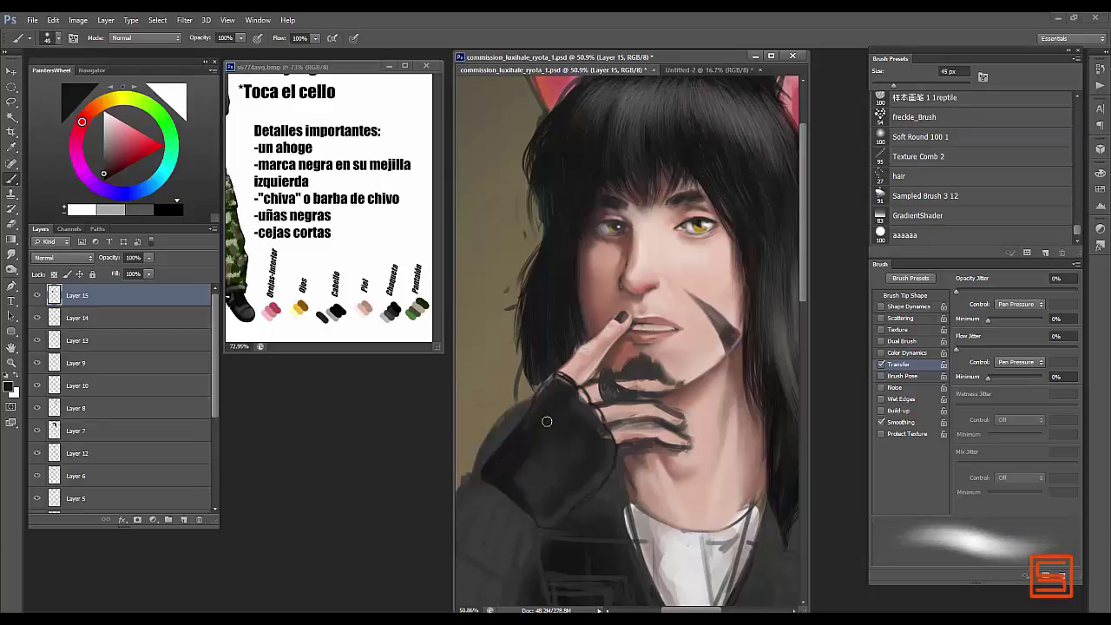
# - Sharpen the glove's edges around the fingers with a 10 px near-black brush and enlarge the reference character's jacket and gloves
pyautogui.press('[')
pyautogui.press('[')
pyautogui.press('[')
pyautogui.press('[')
pyautogui.press('[')
pyautogui.press('[')
pyautogui.press('[')
pyautogui.scroll(3, 295, 199)
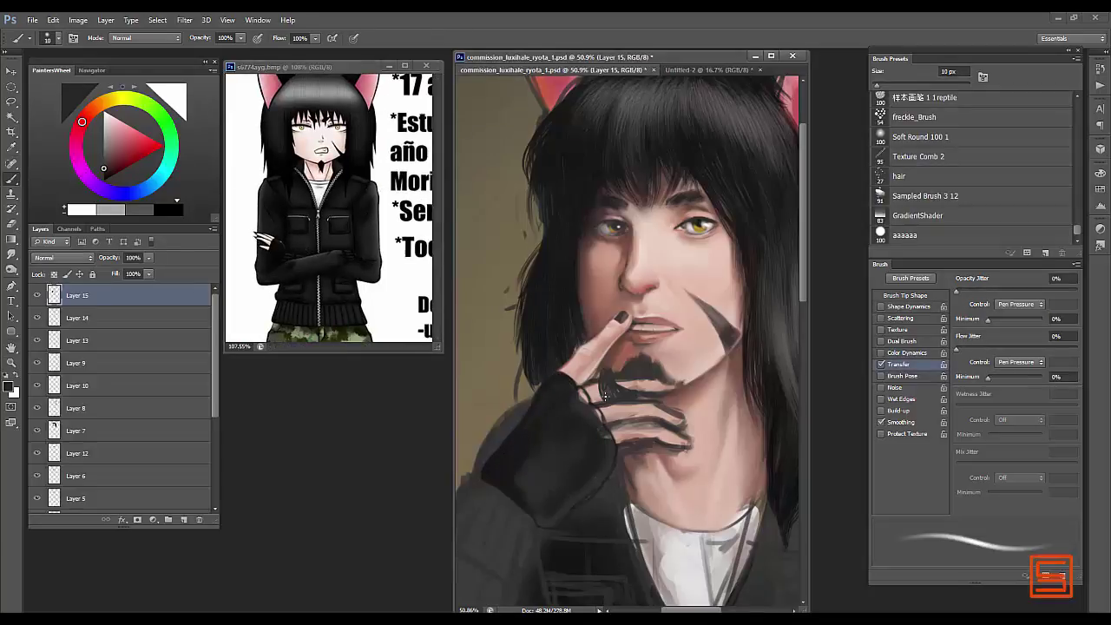
# - Shade the back of the glove with a sampled near-black tone and clean up its finger openings at 8 px
pyautogui.press(']')
pyautogui.keyDown('alt'); pyautogui.click(555, 443); pyautogui.keyUp('alt')
pyautogui.moveTo(555, 442)
pyautogui.mouseDown()
pyautogui.moveTo(576, 471)
pyautogui.moveTo(580, 438)
pyautogui.moveTo(612, 449)
pyautogui.mouseUp()
pyautogui.press('[')
pyautogui.press('[')
pyautogui.press('[')
pyautogui.press('[')
pyautogui.keyDown('alt'); pyautogui.click(578, 390); pyautogui.keyUp('alt')
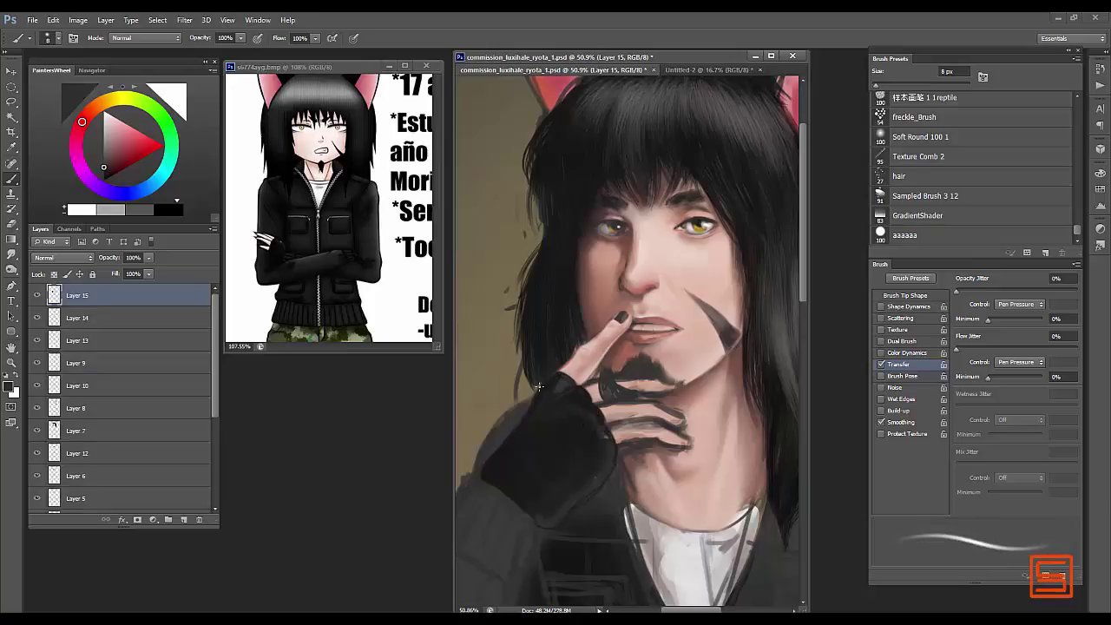
# - Lighten the glove's outer edge with a sampled dark grey and a 35 px brush
pyautogui.keyDown('alt'); pyautogui.click(488, 460); pyautogui.keyUp('alt')
pyautogui.press(']')
pyautogui.press(']')
pyautogui.press(']')
pyautogui.press(']')
pyautogui.press(']')
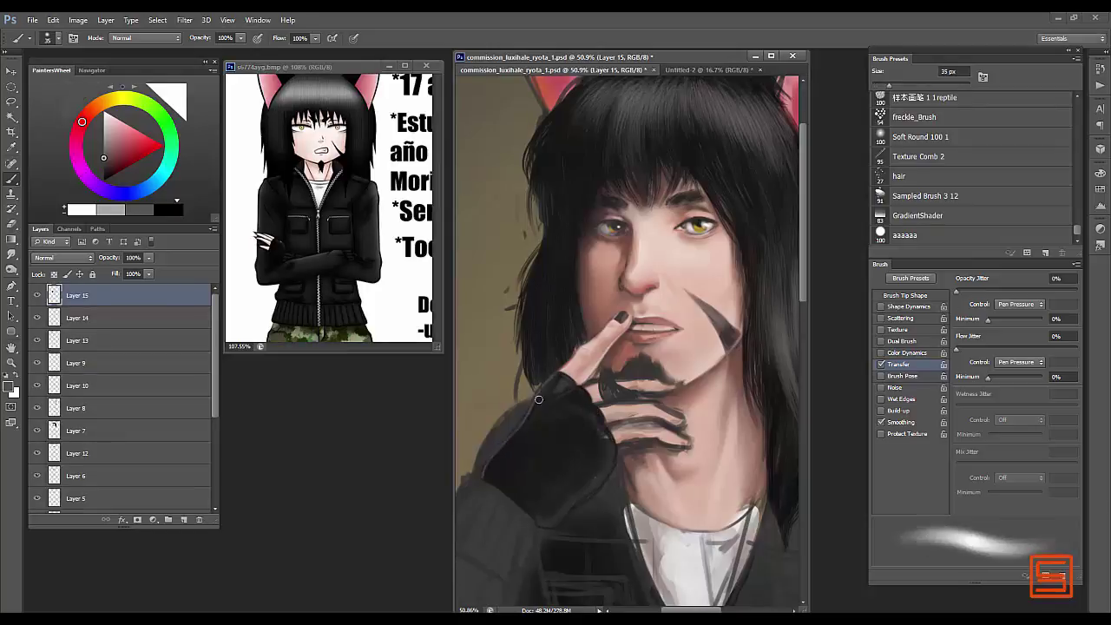
# - Deepen the glove's shading with a sampled near-black tone, using 20 px and 60 px brushes
pyautogui.keyDown('alt'); pyautogui.click(514, 459); pyautogui.keyUp('alt')
pyautogui.press(']')
pyautogui.press(']')
pyautogui.press(']')
pyautogui.press('[')
pyautogui.press('[')
pyautogui.press('[')
pyautogui.press('[')
pyautogui.press('[')
pyautogui.press('[')
pyautogui.press('[')
pyautogui.press('[')
pyautogui.press('[')
pyautogui.scroll(-3, 497, 479)
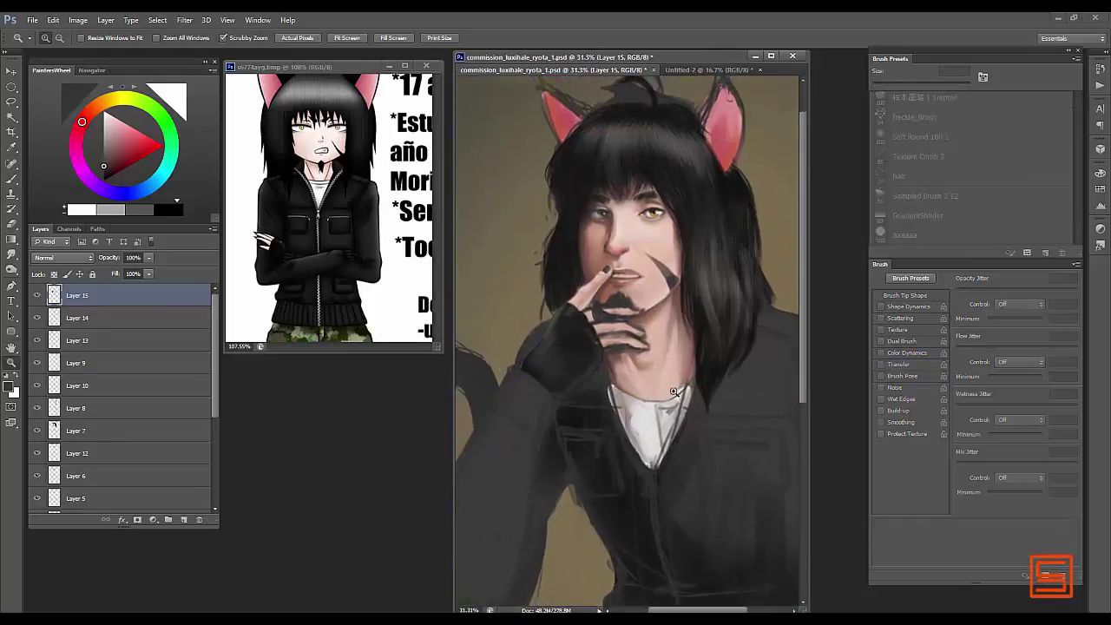
pyautogui.scroll(2, 573, 432)
pyautogui.press(']')
pyautogui.press(']')
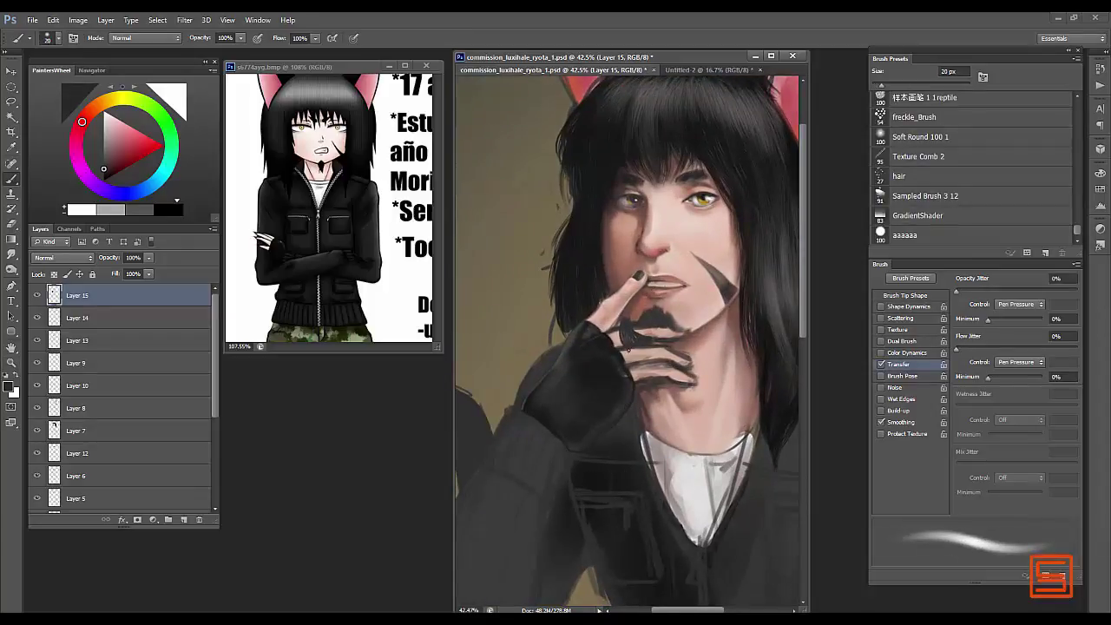
pyautogui.press(']')
pyautogui.press(']')
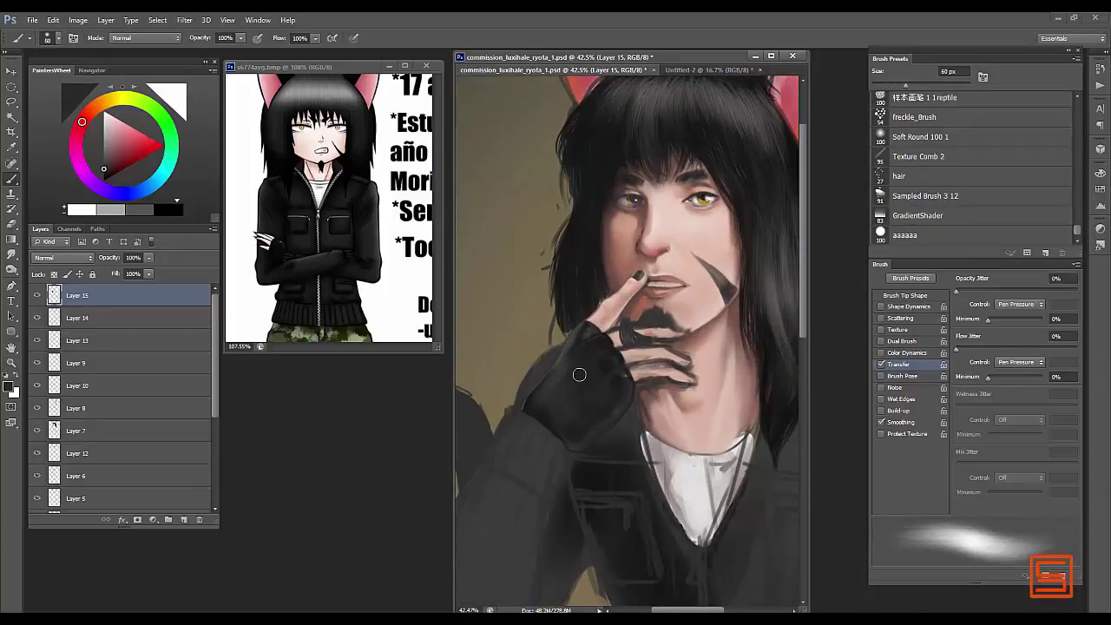
# - Group all the character layers and create a merged copy of the group above it
pyautogui.hotkey('ctrl', '0')
pyautogui.hotkey('ctrl', 'alt', 'a')
pyautogui.hotkey('ctrl', 'g')
pyautogui.hotkey('ctrl', 'j')
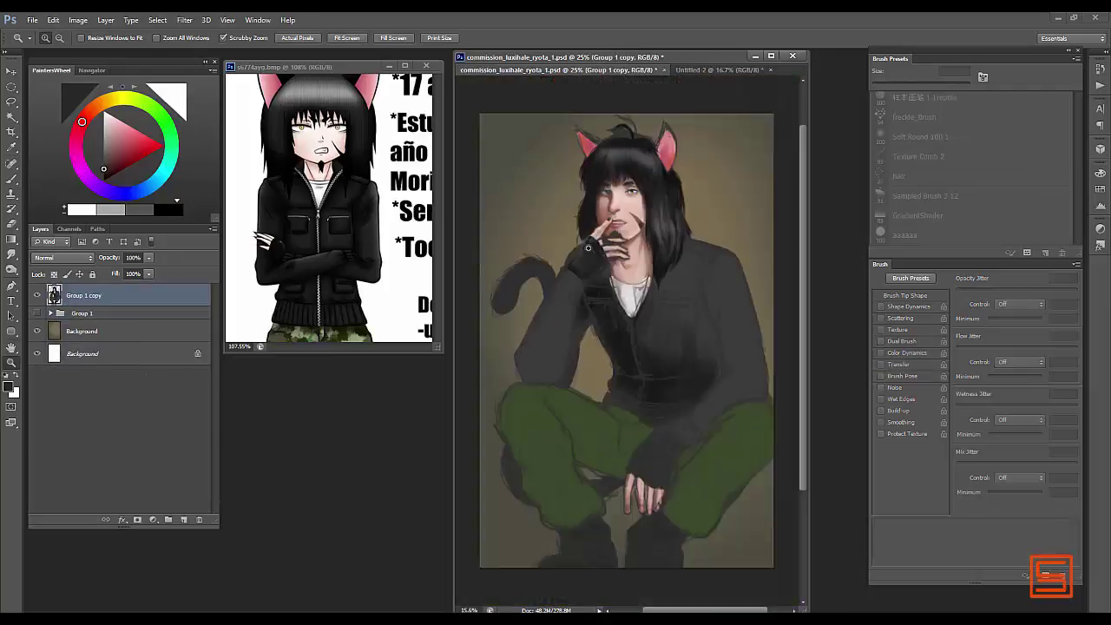
# - Flip the merged character copy horizontally and shift the selected yellow eye about 0.31 cm sideways
pyautogui.hotkey('ctrl', 't')
pyautogui.scroll(3, 669, 194)
pyautogui.press('Return')
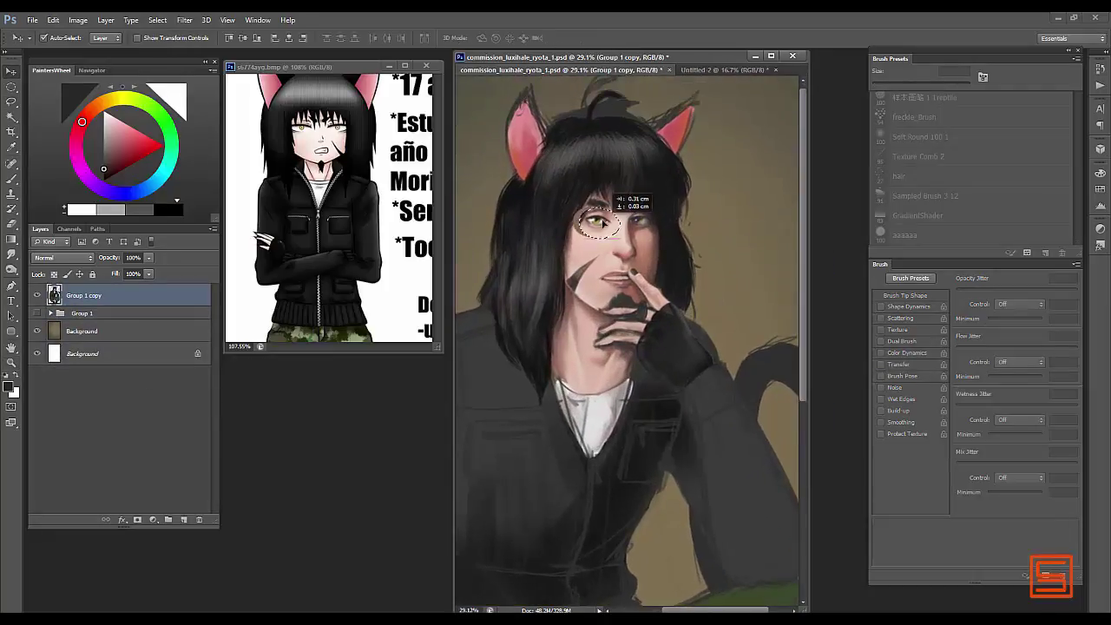
pyautogui.press('z')
pyautogui.scroll(-2, 664, 269)
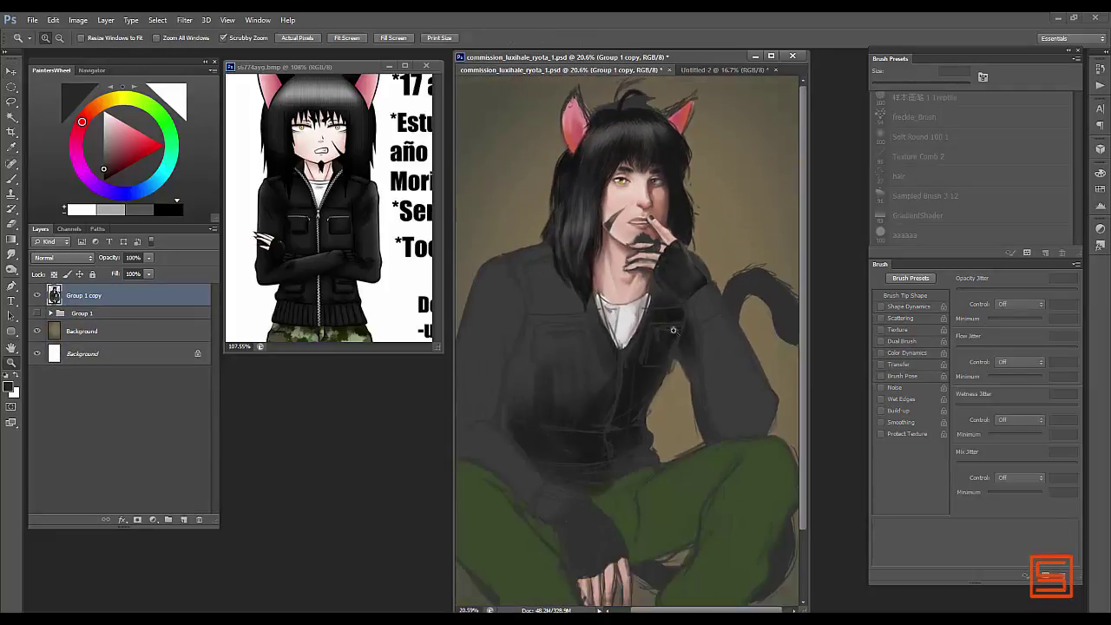
pyautogui.scroll(3, 664, 261)
# - Lasso the eyes and fringe area on the merged copy and scale it up to about 105%
pyautogui.press('l')
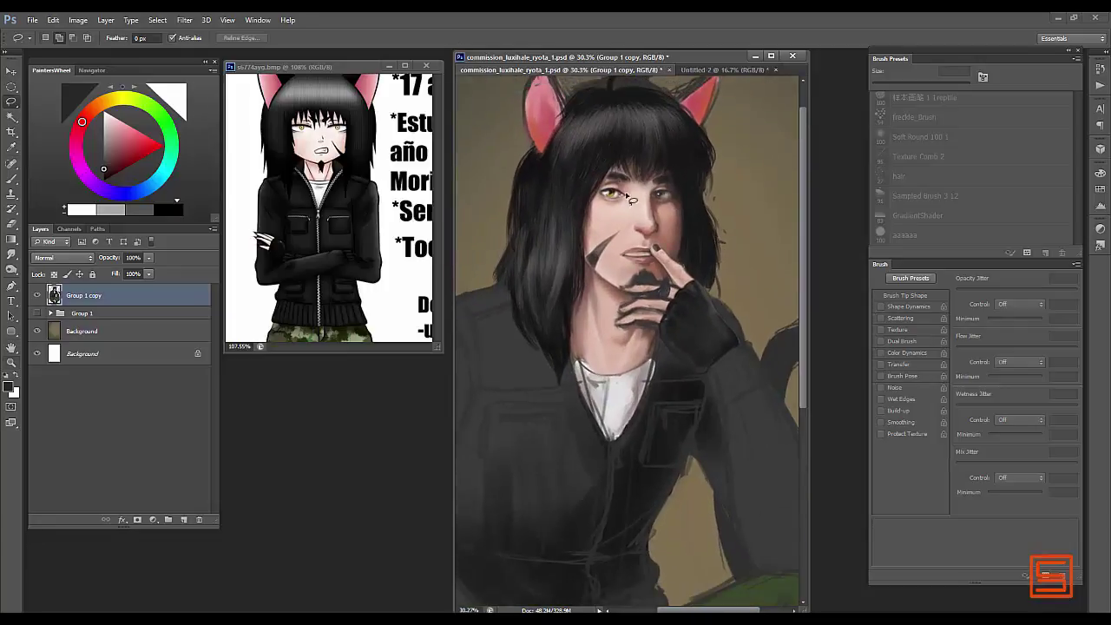
pyautogui.moveTo(632, 200)
pyautogui.mouseDown()
pyautogui.moveTo(662, 211)
pyautogui.moveTo(668, 156)
pyautogui.mouseUp()
pyautogui.scroll(-1, 642, 173)
pyautogui.hotkey('ctrl', 't')
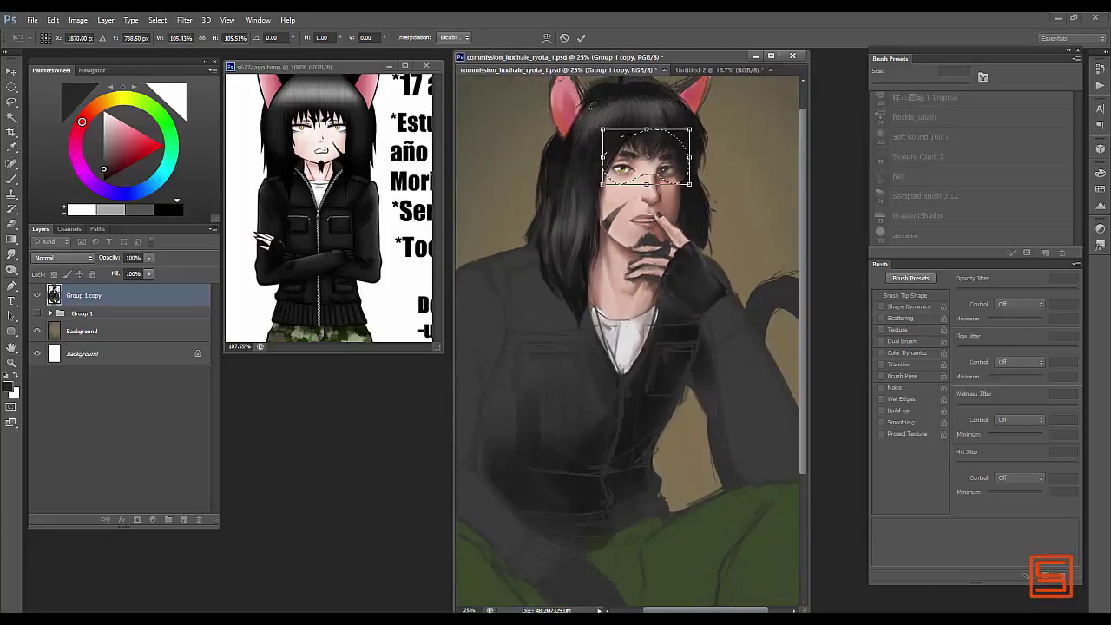
pyautogui.moveTo(594, 106); pyautogui.dragTo(603, 130)
pyautogui.press('Return')
# - Sketch white head and face construction lines over the character on a new layer with a 15 px brush
pyautogui.press('z')
pyautogui.scroll(-1, 690, 191)
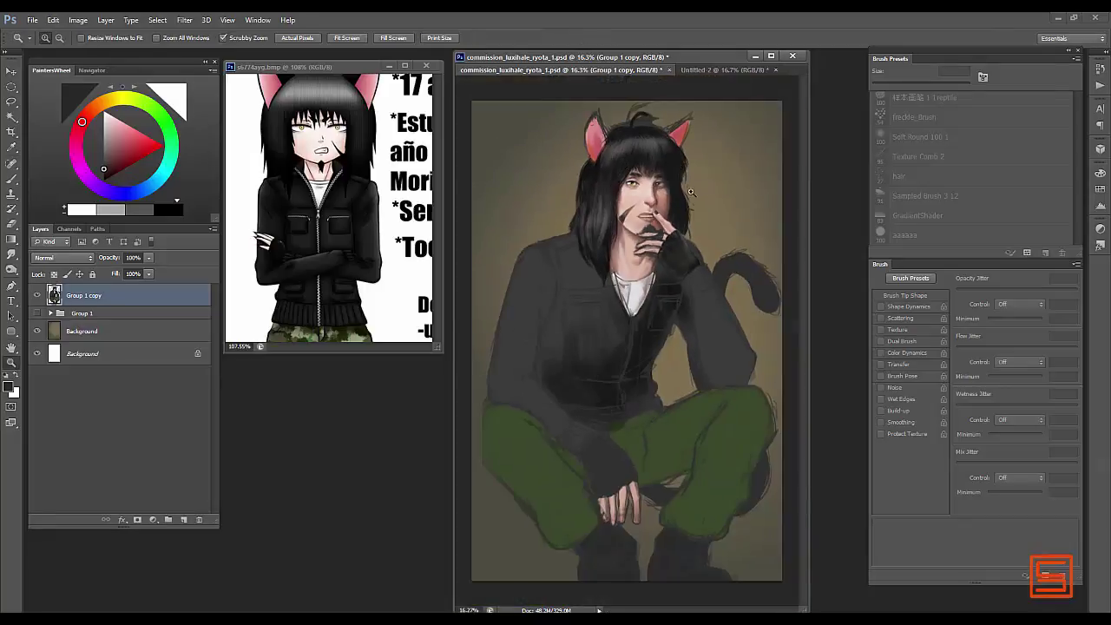
pyautogui.scroll(2, 692, 192)
pyautogui.hotkey('ctrl', 'shift', 'alt', 'n')
pyautogui.press('b')
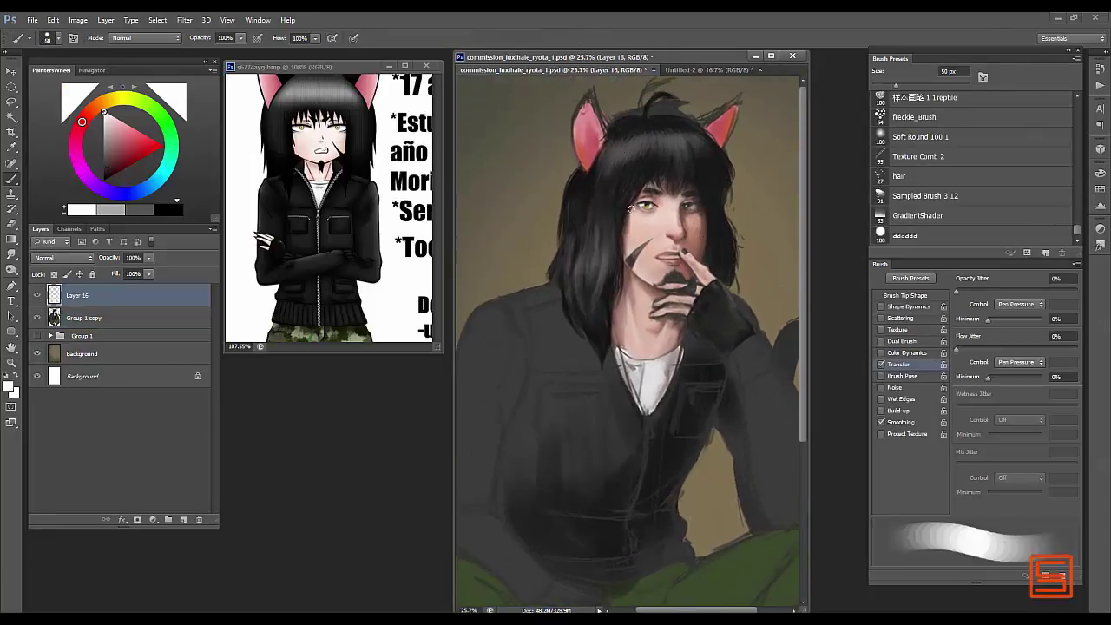
pyautogui.press('[')
pyautogui.press('[')
pyautogui.press('[')
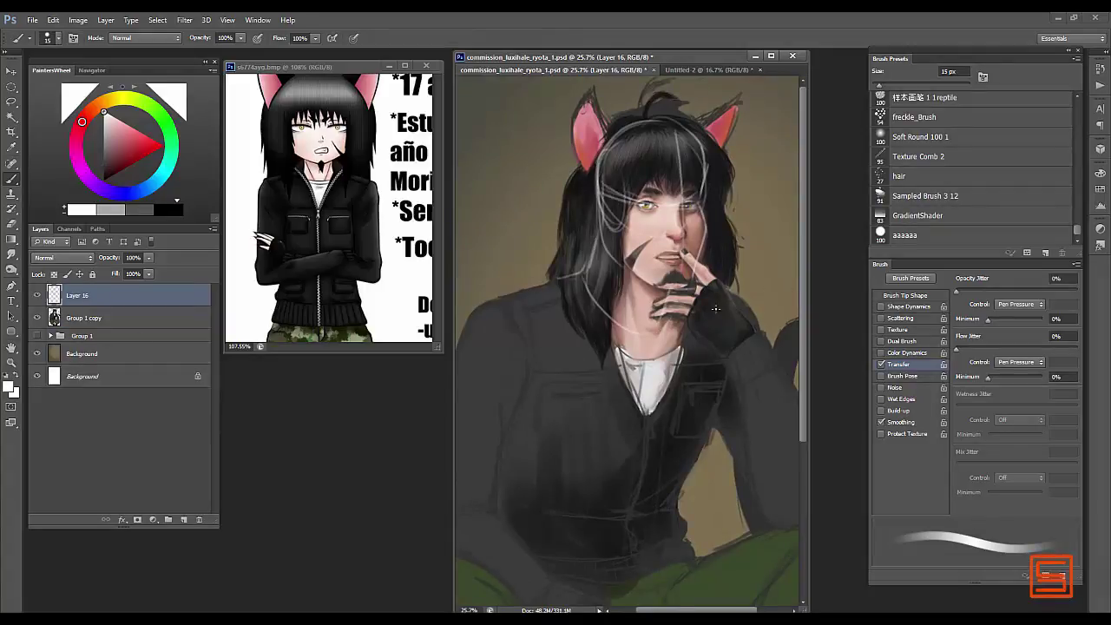
# - Lasso each eye on the merged copy and reposition it to fit the construction lines
pyautogui.hotkey('alt', '[')
pyautogui.press('l')
pyautogui.moveTo(647, 173)
pyautogui.mouseDown()
pyautogui.moveTo(686, 243)
pyautogui.moveTo(644, 177)
pyautogui.mouseUp()
pyautogui.press('v')
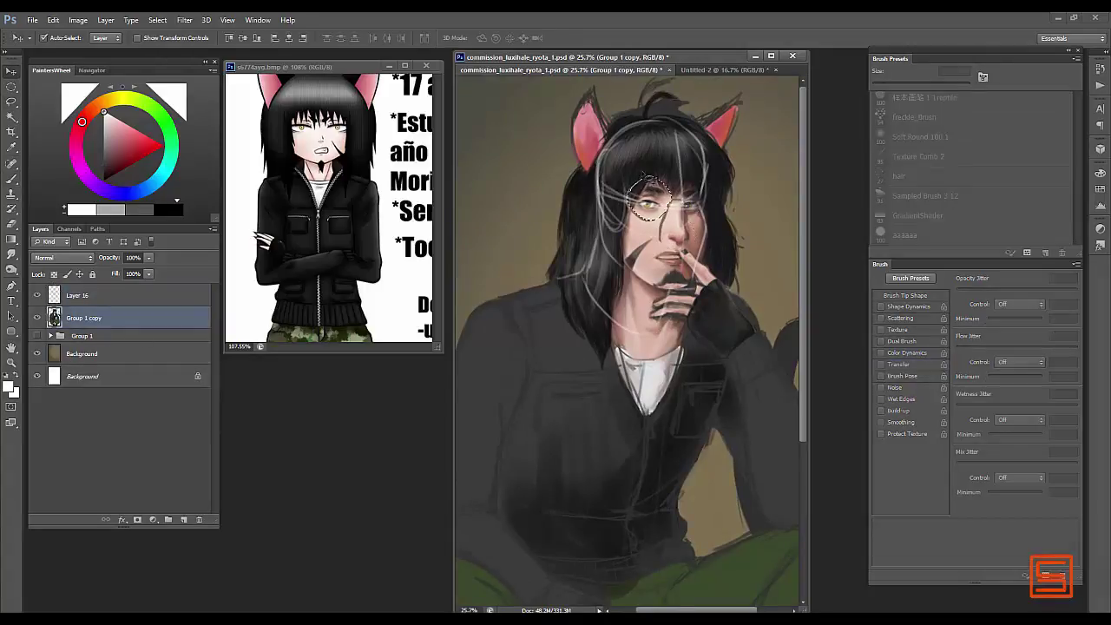
pyautogui.scroll(1, 645, 176)
pyautogui.hotkey('ctrl', 't')
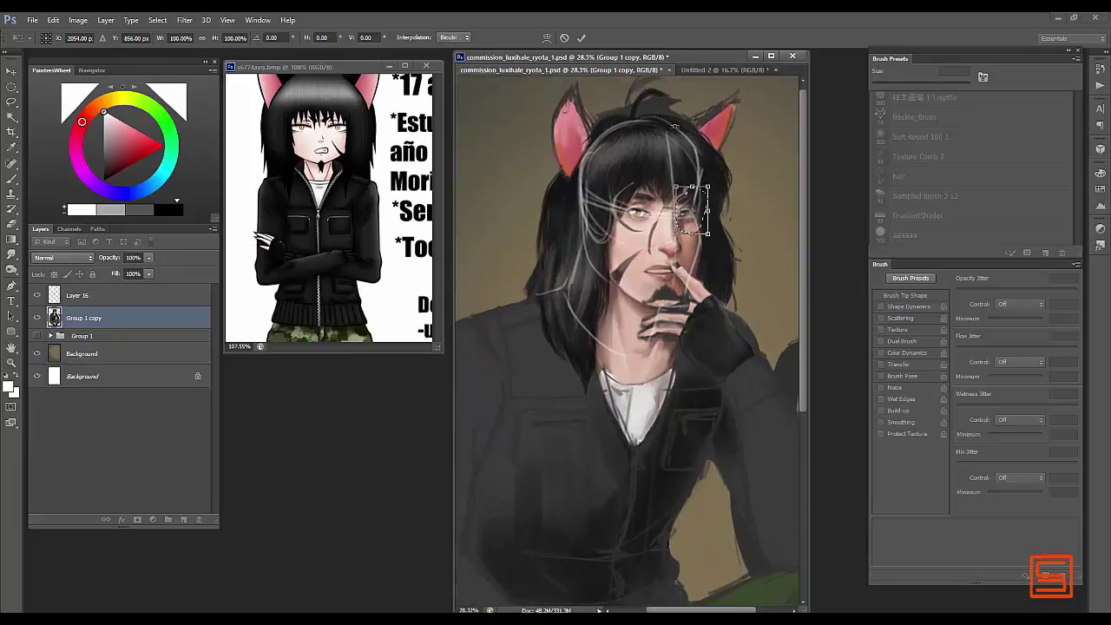
pyautogui.press('Return')
# - Hide the construction-line layer and paint out the seams around the moved bright eye with sampled skin tones
pyautogui.scroll(-2, 677, 209)
pyautogui.scroll(2, 664, 217)
pyautogui.click(36, 295)
pyautogui.press('b')
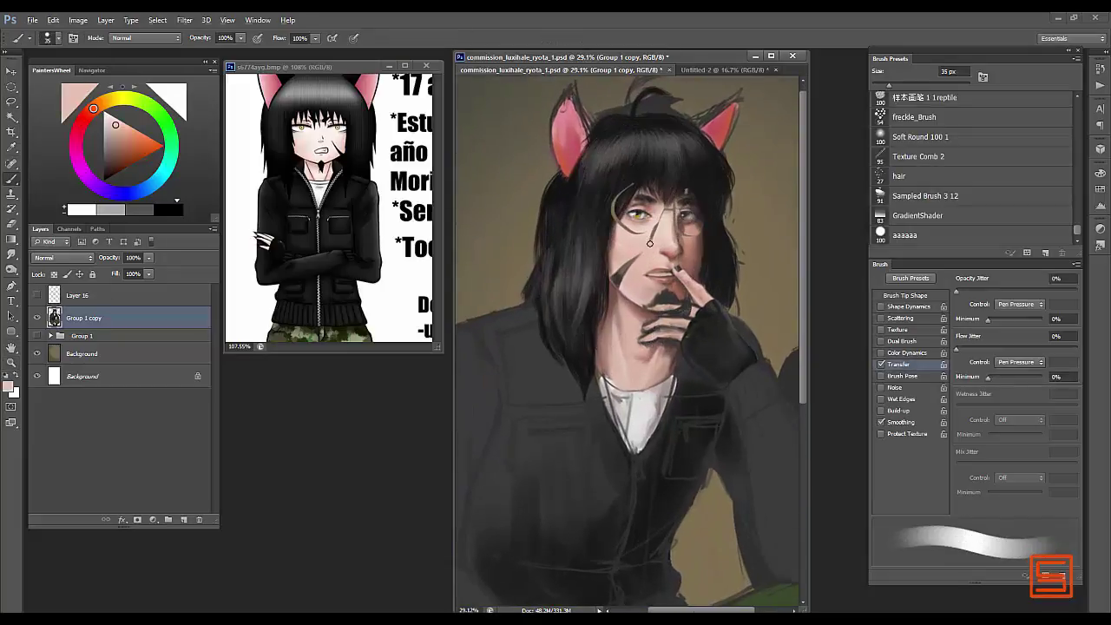
pyautogui.keyDown('alt'); pyautogui.click(665, 217); pyautogui.keyUp('alt')
pyautogui.keyDown('alt'); pyautogui.click(635, 228); pyautogui.keyUp('alt')
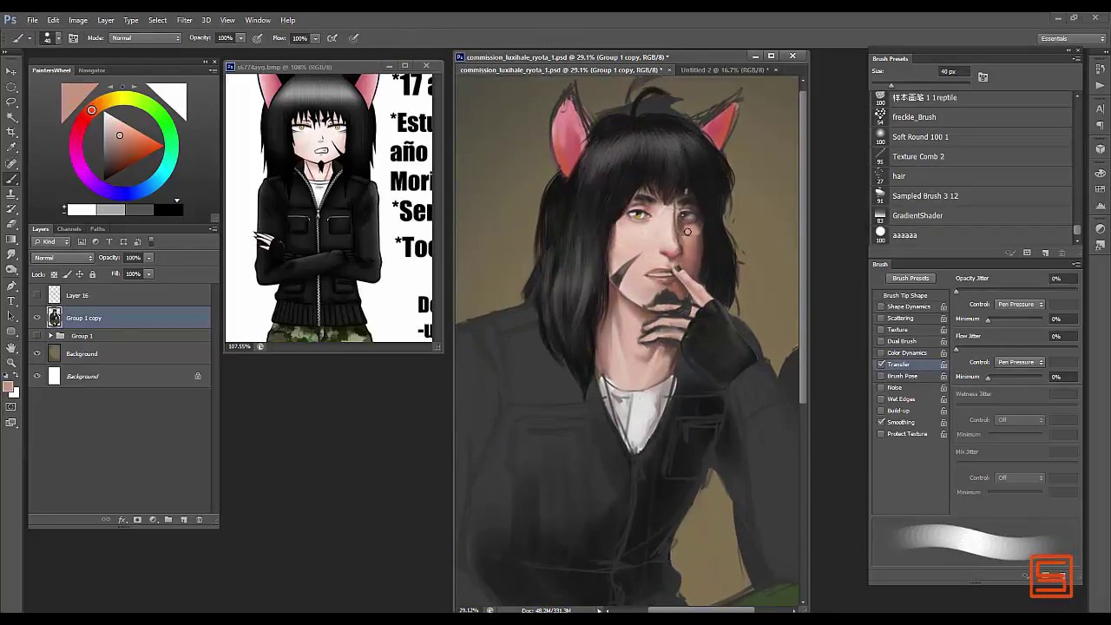
# - Touch up the shadowed eye and the cheek beneath it with sampled tones, using 10 px and 30 px brushes
pyautogui.press('[')
pyautogui.press('[')
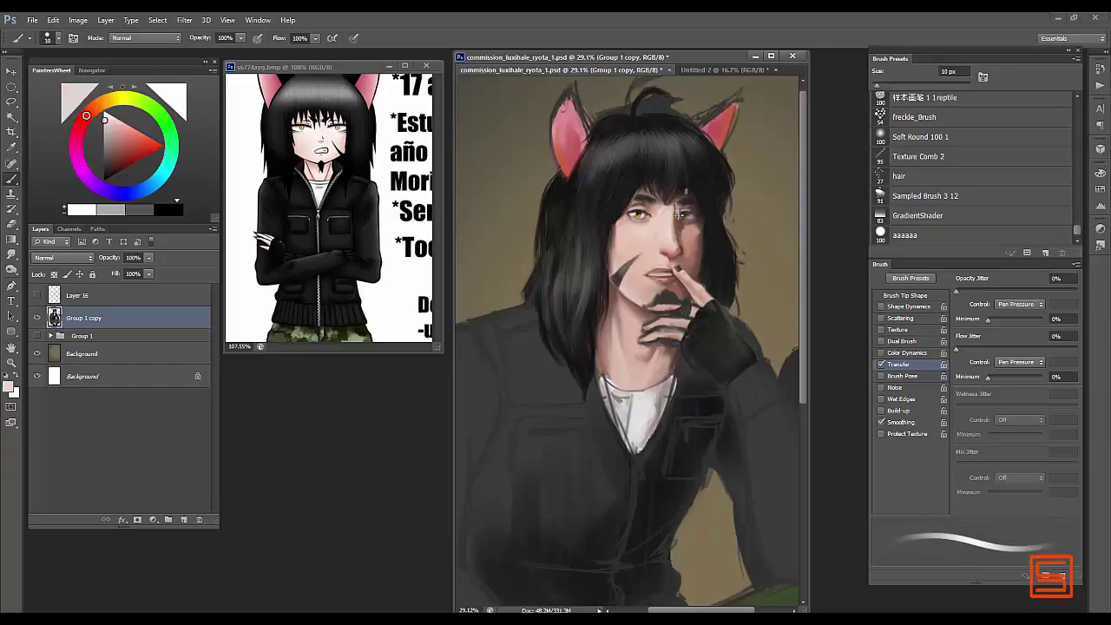
pyautogui.keyDown('alt'); pyautogui.click(682, 213); pyautogui.keyUp('alt')
pyautogui.press(']')
pyautogui.keyDown('alt'); pyautogui.click(683, 237); pyautogui.keyUp('alt')
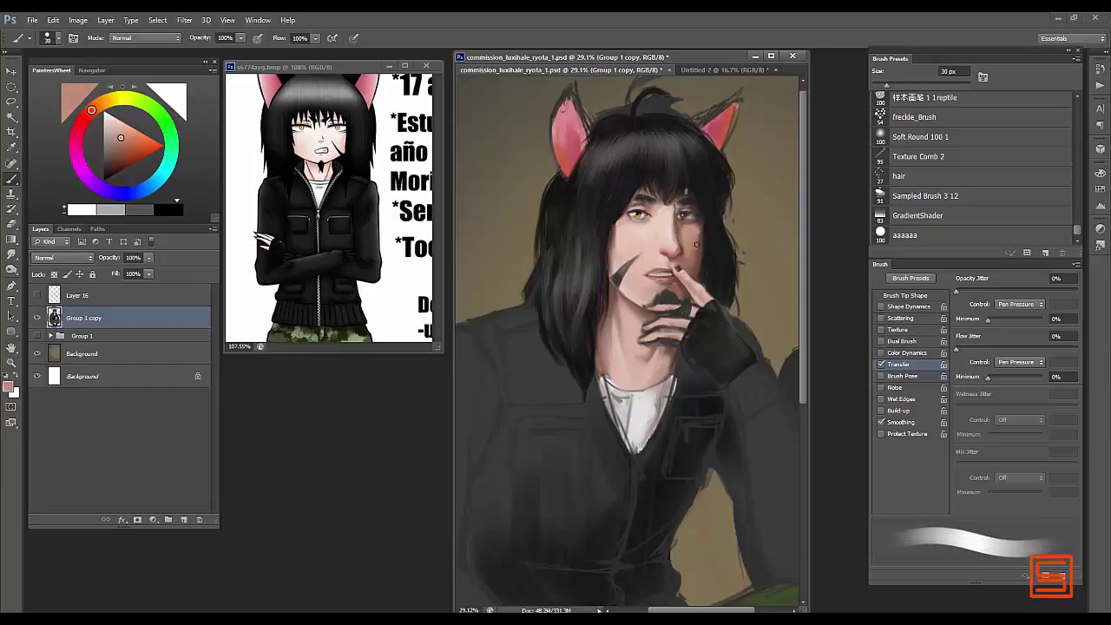
# - Flip the merged copy back horizontally and toggle its visibility to compare it with the original group
pyautogui.press('d')
pyautogui.press('z')
pyautogui.moveTo(697, 245)
pyautogui.mouseDown()
pyautogui.moveTo(677, 247)
pyautogui.moveTo(732, 257)
pyautogui.moveTo(642, 258)
pyautogui.mouseUp()
pyautogui.click(37, 318)
pyautogui.click(37, 318)
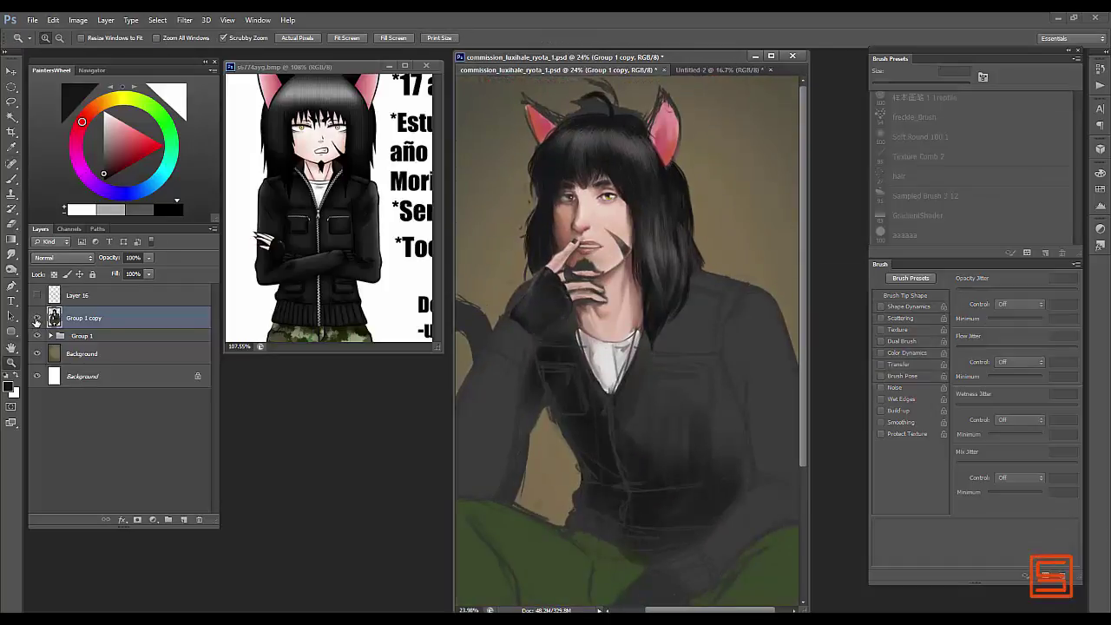
# - Duplicate the merged copy, then lasso the eye area on the duplicate and adjust it with Free Transform
pyautogui.moveTo(553, 162); pyautogui.dragTo(587, 162)
pyautogui.hotkey('ctrl', 'j')
pyautogui.press('l')
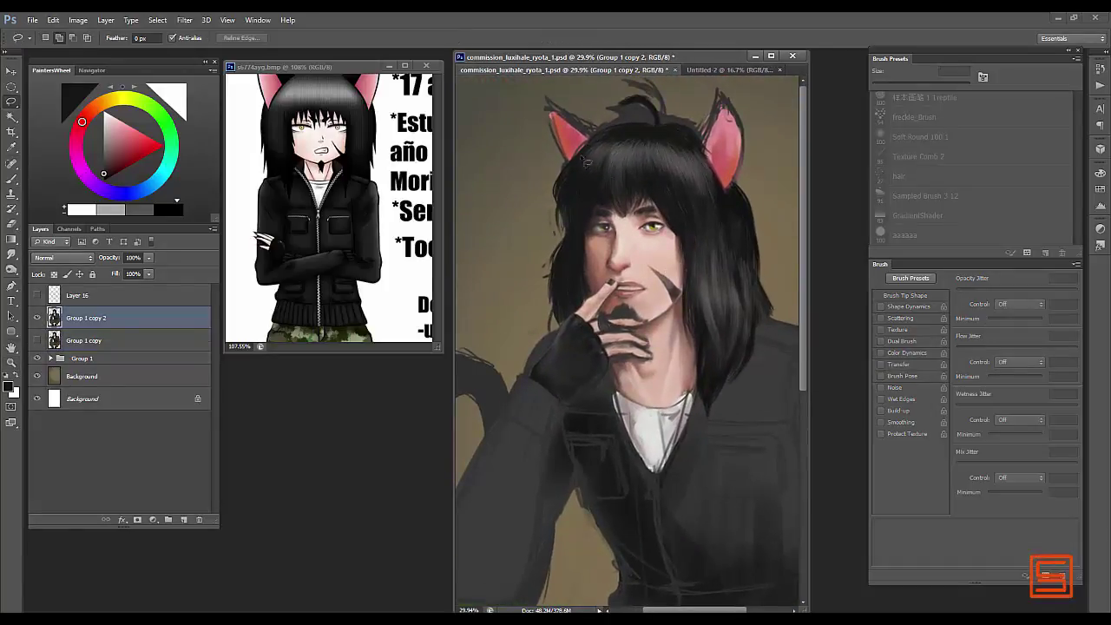
pyautogui.hotkey('ctrl', 't')
pyautogui.moveTo(734, 223); pyautogui.dragTo(705, 223)
pyautogui.press('Return')
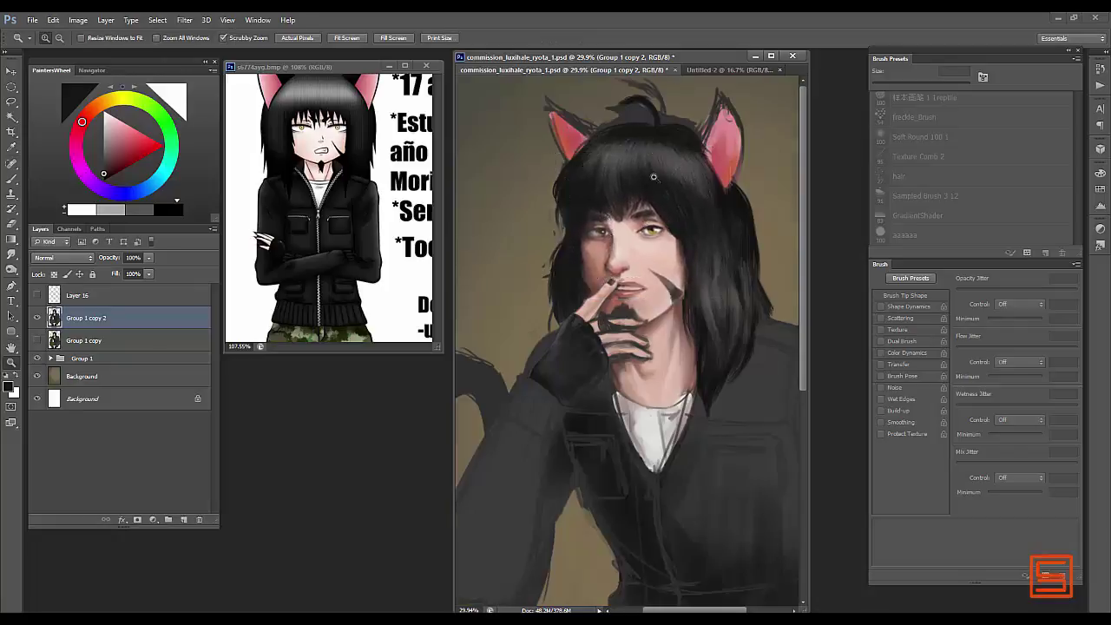
# - Compare the duplicate with the layer below and rework the shadowed cheek's edge against the hair with sampled dark tones at 25–35 px
pyautogui.press('z')
pyautogui.moveTo(660, 260); pyautogui.dragTo(639, 261)
pyautogui.click(37, 320)
pyautogui.moveTo(523, 207); pyautogui.dragTo(564, 208)
pyautogui.press('b')
pyautogui.keyDown('alt'); pyautogui.click(591, 244); pyautogui.keyUp('alt')
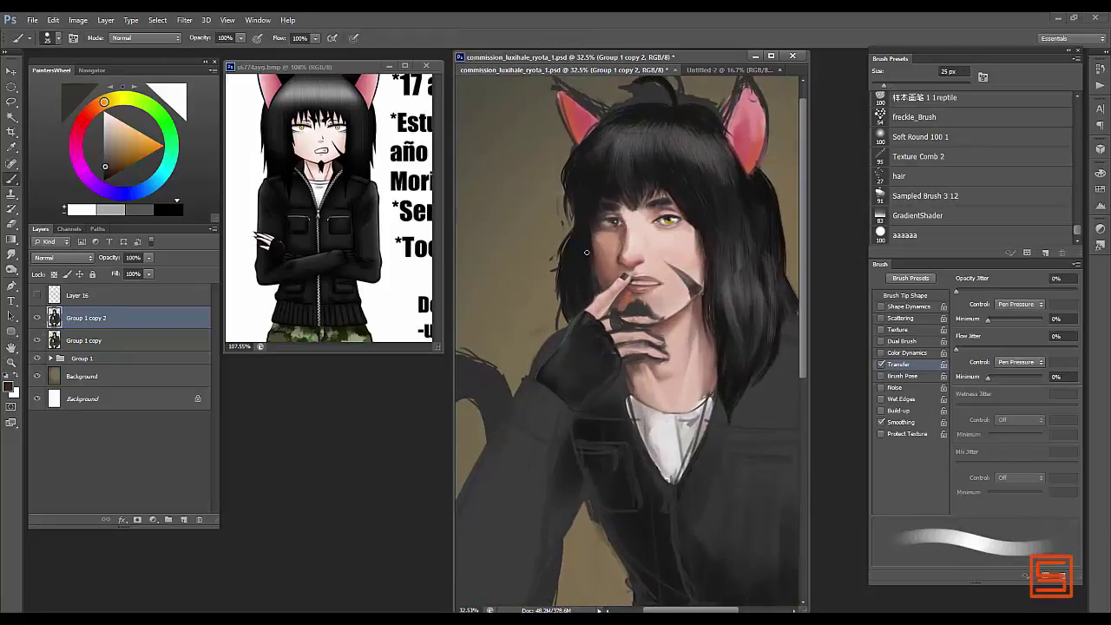
pyautogui.keyDown('alt'); pyautogui.click(595, 252); pyautogui.keyUp('alt')
pyautogui.press(']')
pyautogui.press(']')
pyautogui.press(']')
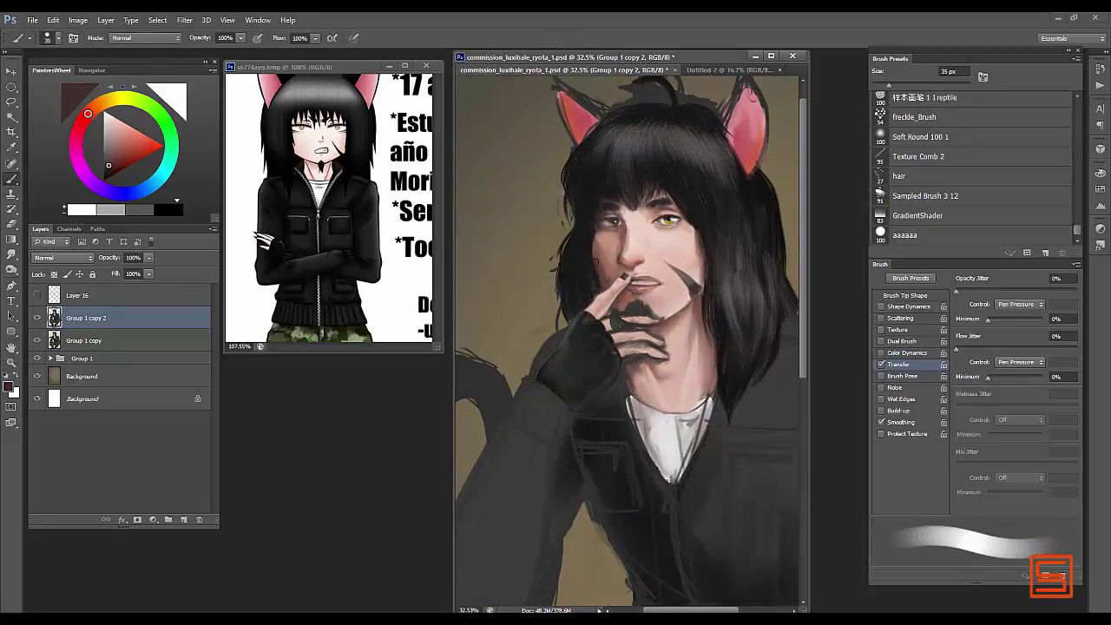
# - Blend the shadowed cheek and the skin beside the nose bridge with sampled skin tones
pyautogui.keyDown('alt'); pyautogui.click(610, 261); pyautogui.keyUp('alt')
pyautogui.keyDown('alt'); pyautogui.click(622, 227); pyautogui.keyUp('alt')
pyautogui.scroll(2, 660, 200)
pyautogui.press('[')
pyautogui.press('[')
pyautogui.press('[')
pyautogui.press('[')
pyautogui.press('[')
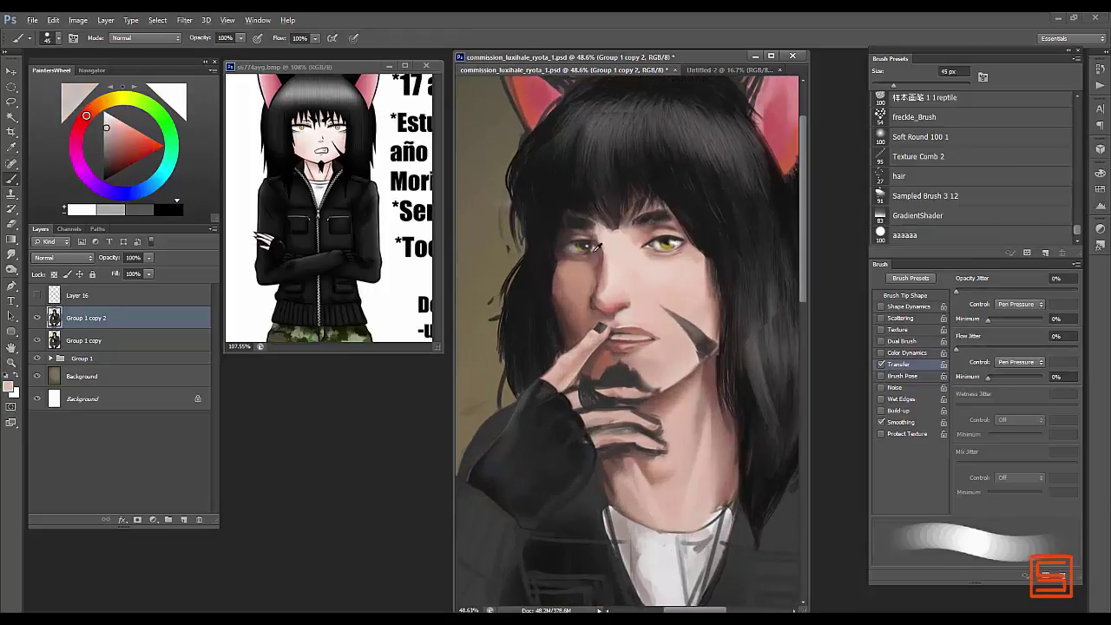
# - Refine the corners of the shadowed eye and the skin below it with sampled tones, finishing at 25 px
pyautogui.keyDown('alt'); pyautogui.click(596, 247); pyautogui.keyUp('alt')
pyautogui.keyDown('alt'); pyautogui.click(565, 246); pyautogui.keyUp('alt')
pyautogui.keyDown('alt'); pyautogui.click(562, 254); pyautogui.keyUp('alt')
pyautogui.press(']')
pyautogui.press(']')
pyautogui.press(']')
pyautogui.press(']')
pyautogui.press(']')
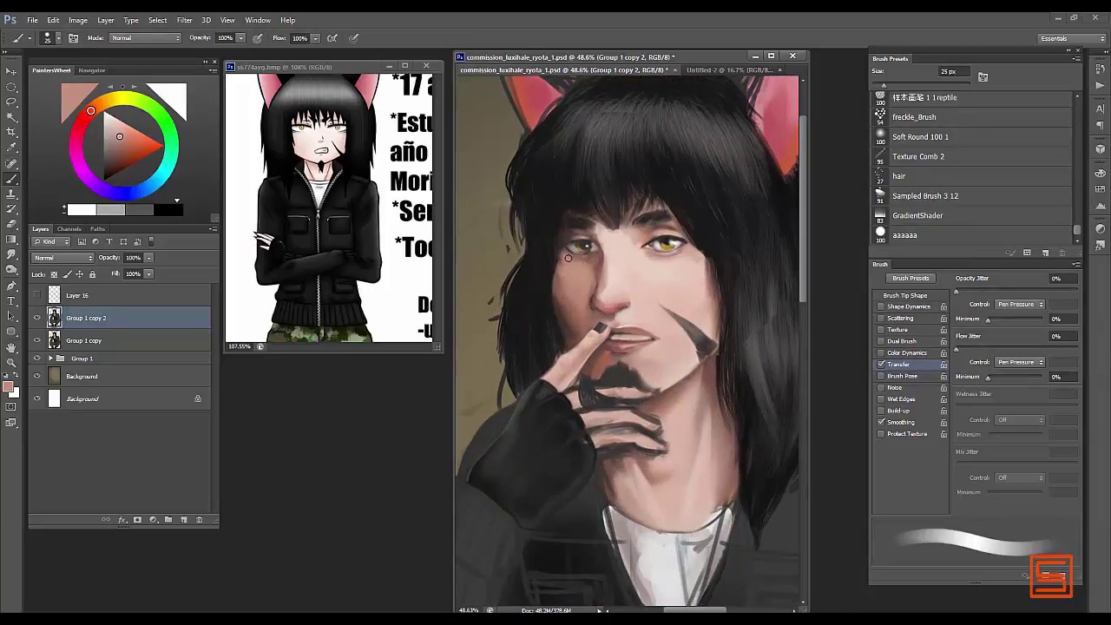
# - Cover the bright yellow eye with light skin tone on a new layer, using a 45 px brush
pyautogui.scroll(-3, 601, 244)
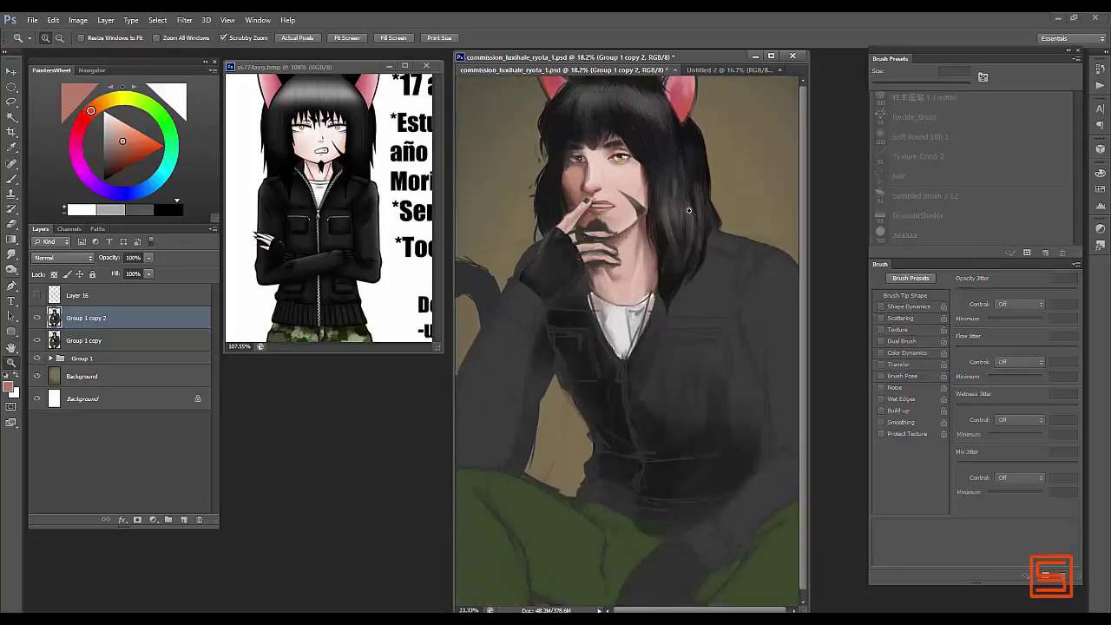
pyautogui.scroll(2, 608, 252)
pyautogui.hotkey('ctrl', 'shift', 'alt', 'n')
pyautogui.press(']')
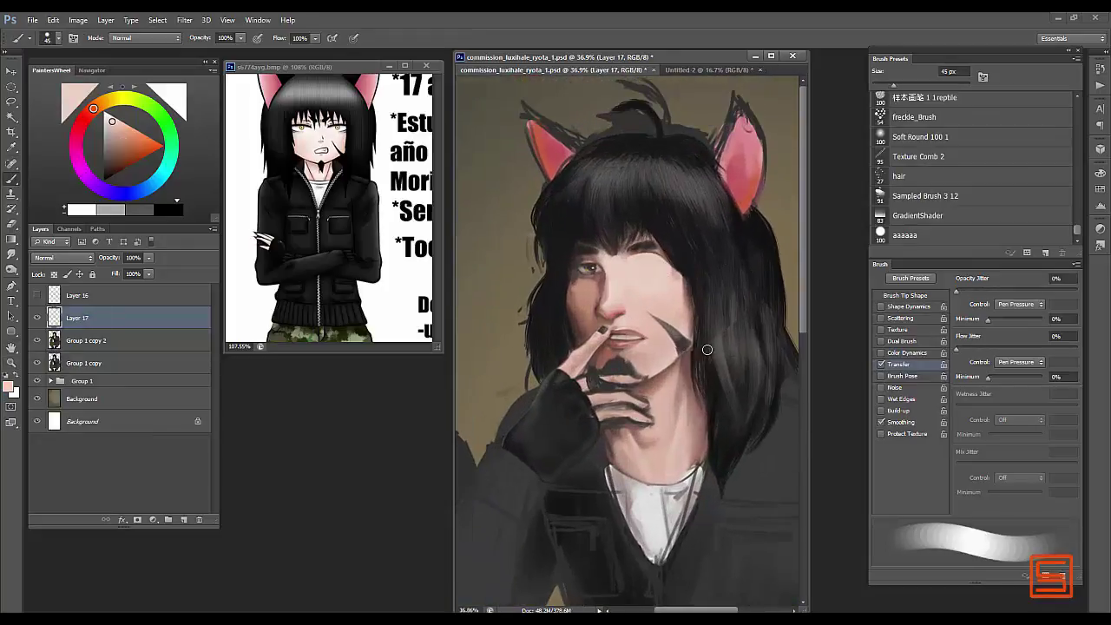
# - Paint a new dark eye and angled eyebrow over the bare skin patch on a new layer in near-black
pyautogui.hotkey('ctrl', 'shift', 'alt', 'n')
pyautogui.press('d')
pyautogui.press('[')
pyautogui.press('[')
pyautogui.press('[')
pyautogui.press('[')
pyautogui.press('[')
pyautogui.press('[')
pyautogui.press('[')
pyautogui.moveTo(639, 274); pyautogui.dragTo(647, 263)
pyautogui.press(']')
pyautogui.press(']')
pyautogui.press(']')
pyautogui.press(']')
pyautogui.press(']')
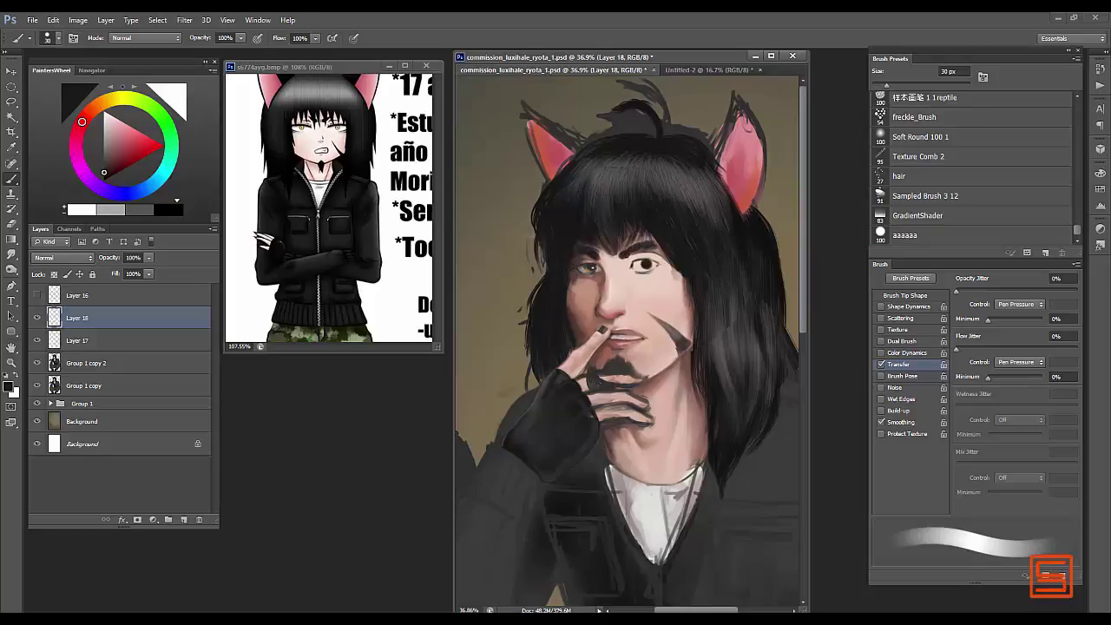
# - Cover the shadowed eye with sampled skin tone and paint a new dark eye there on a new layer with a 9 px brush
pyautogui.keyDown('alt'); pyautogui.click(642, 252); pyautogui.keyUp('alt')
pyautogui.moveTo(608, 260); pyautogui.dragTo(587, 269)
pyautogui.press('[')
pyautogui.press('[')
pyautogui.press('[')
pyautogui.press('[')
pyautogui.press('[')
pyautogui.hotkey('ctrl', 'shift', 'alt', 'n')
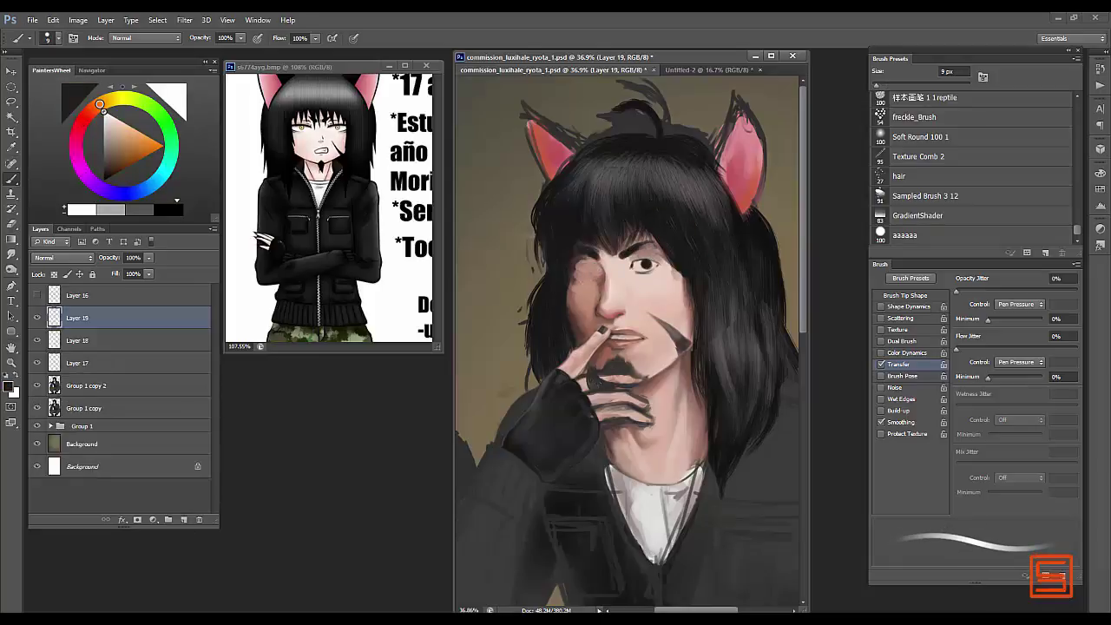
pyautogui.click(594, 267)
pyautogui.press('z')
pyautogui.hotkey('ctrl', '0')
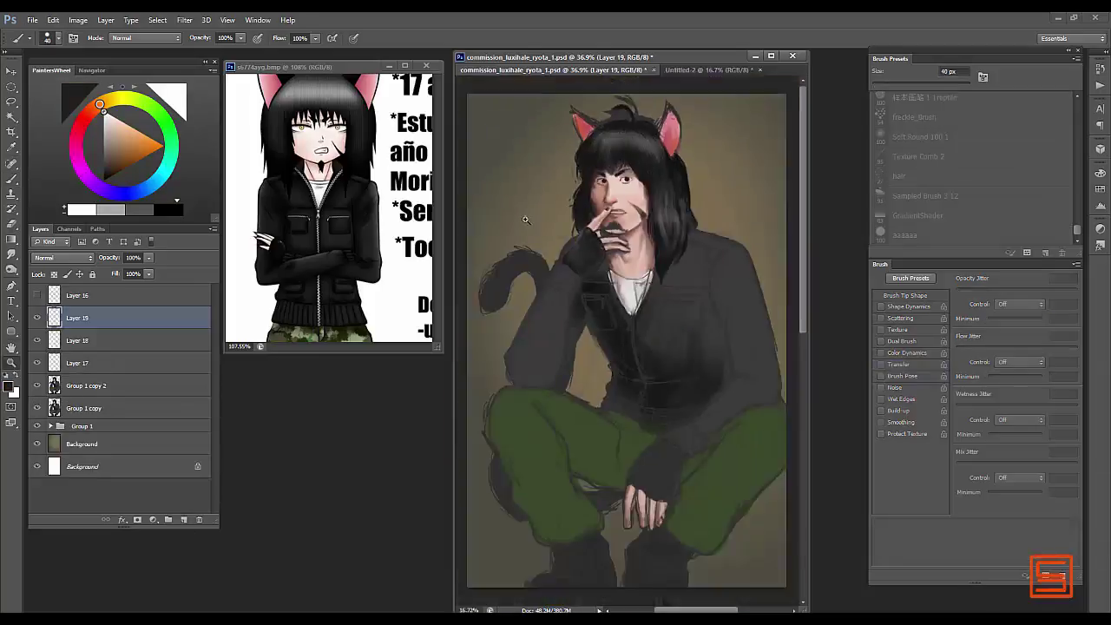
# - Merge the two repainted eye layers down into the skin patch layer
pyautogui.moveTo(575, 244); pyautogui.dragTo(673, 276)
pyautogui.hotkey('ctrl', 'e')
pyautogui.hotkey('ctrl', 'e')
# - Lasso the mouth, copy it onto its own layer and transform the copy
pyautogui.moveTo(571, 228); pyautogui.dragTo(649, 268)
pyautogui.scroll(2, 648, 267)
pyautogui.press('l')
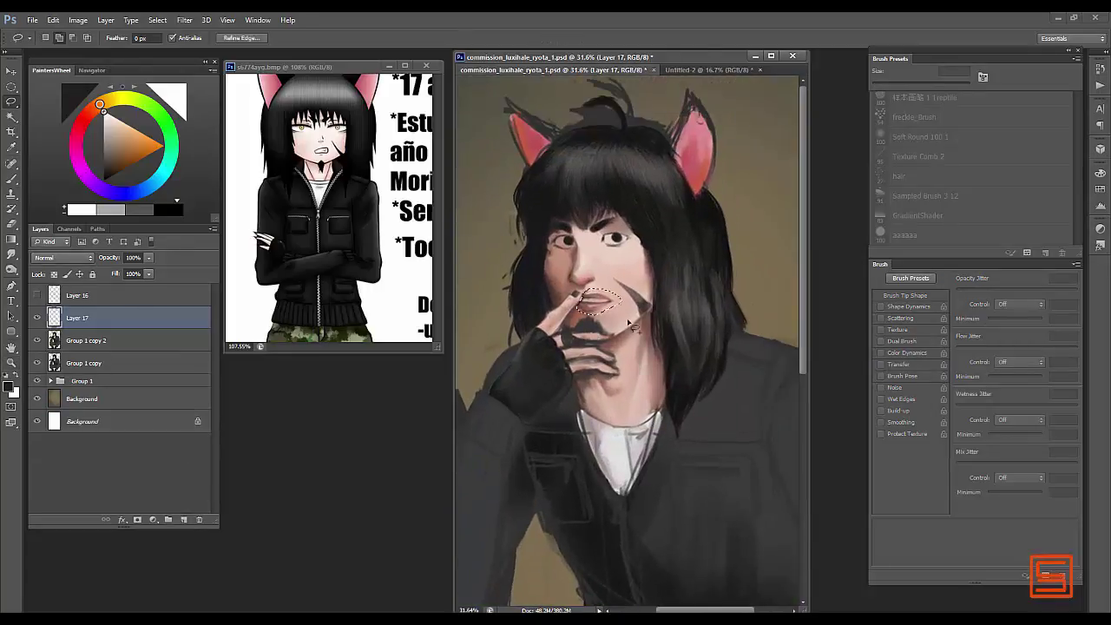
pyautogui.hotkey('ctrl', 'j')
pyautogui.hotkey('ctrl', 't')
pyautogui.press('Return')
# - Cover the original mouth with 60 px skin-tone strokes on a new layer and move the copied mouth back beneath the nose
pyautogui.hotkey('ctrl', 'shift', 'alt', 'n')
pyautogui.press('b')
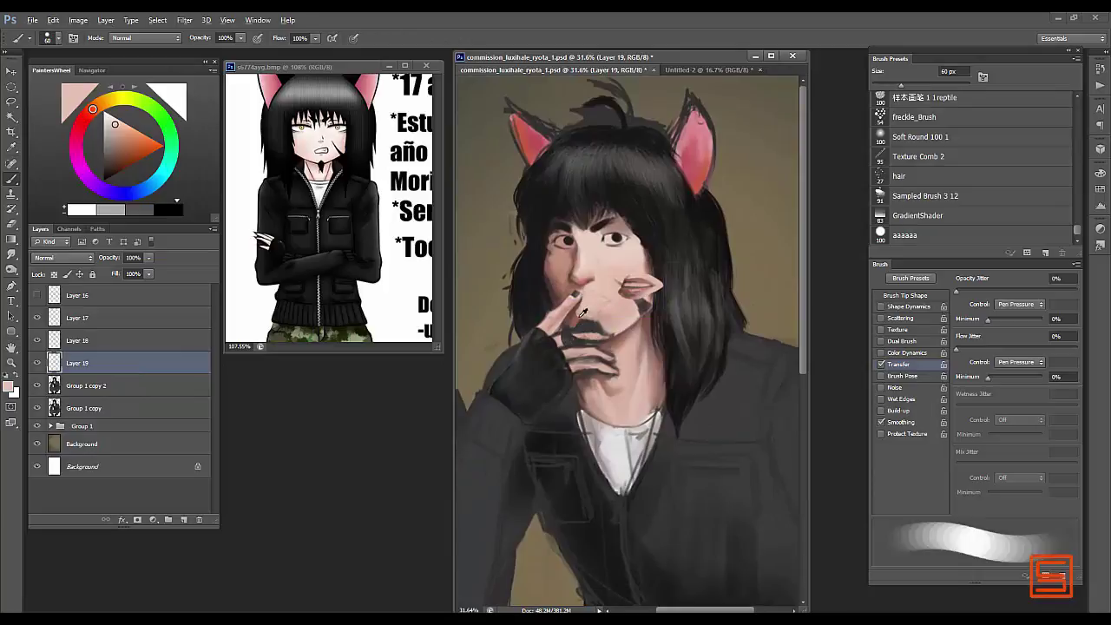
pyautogui.press('v')
pyautogui.moveTo(608, 296); pyautogui.dragTo(647, 329)
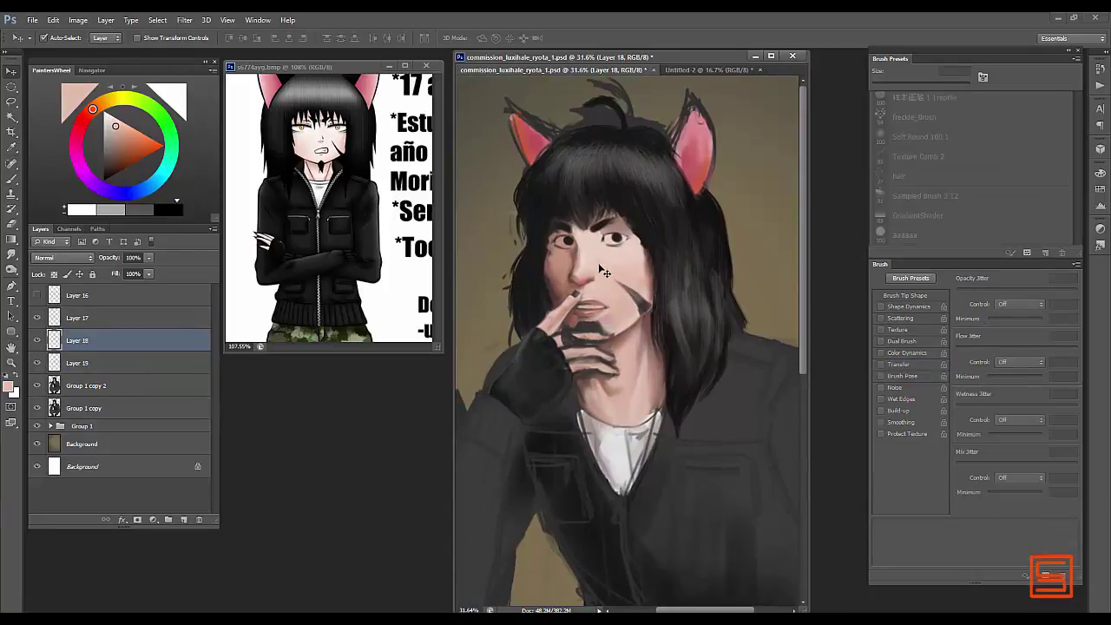
pyautogui.hotkey('ctrl', 'shift', 'alt', 'n')
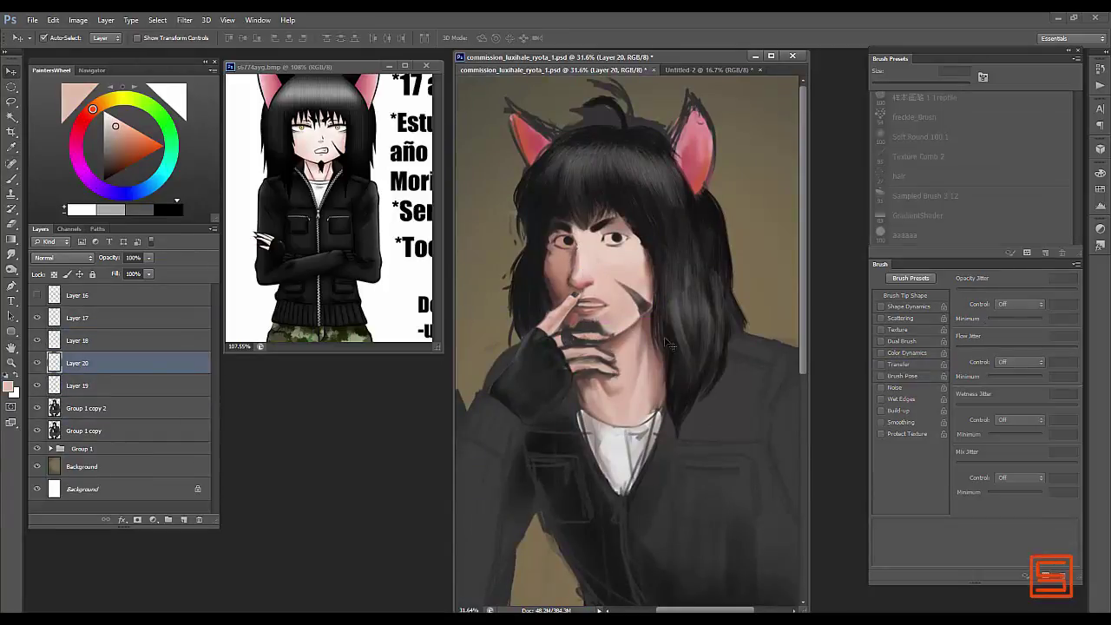
pyautogui.moveTo(623, 196); pyautogui.dragTo(629, 195)
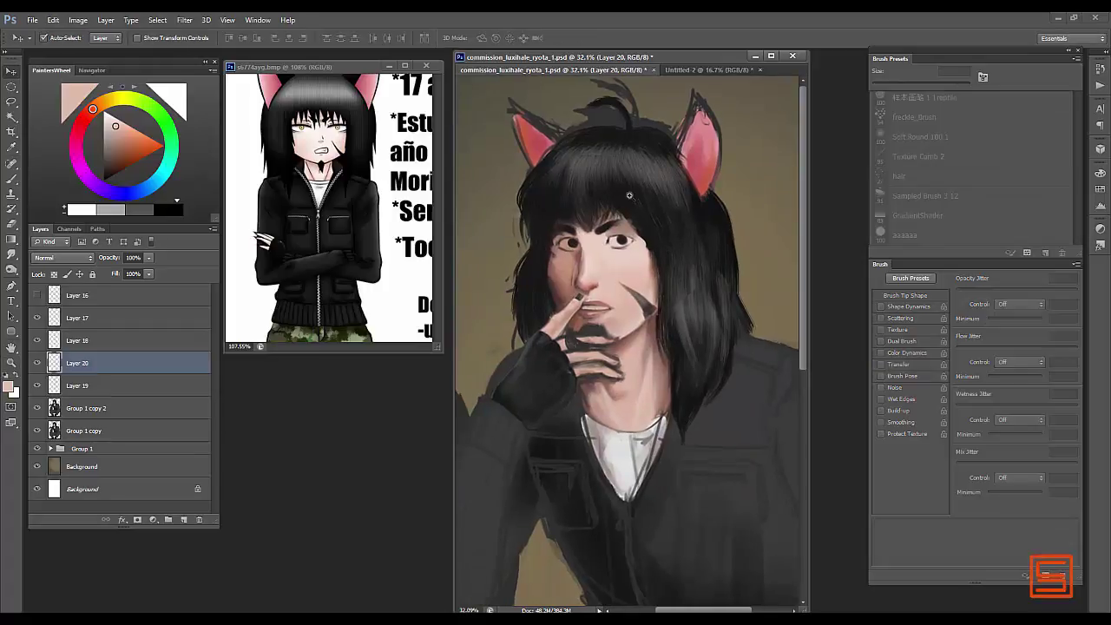
# - Copy the raised finger onto its own layer and rotate it about -8° to form a second finger
pyautogui.click(713, 278)
pyautogui.hotkey('ctrl', 'j')
pyautogui.hotkey('ctrl', 't')
pyautogui.moveTo(599, 286); pyautogui.dragTo(608, 319)
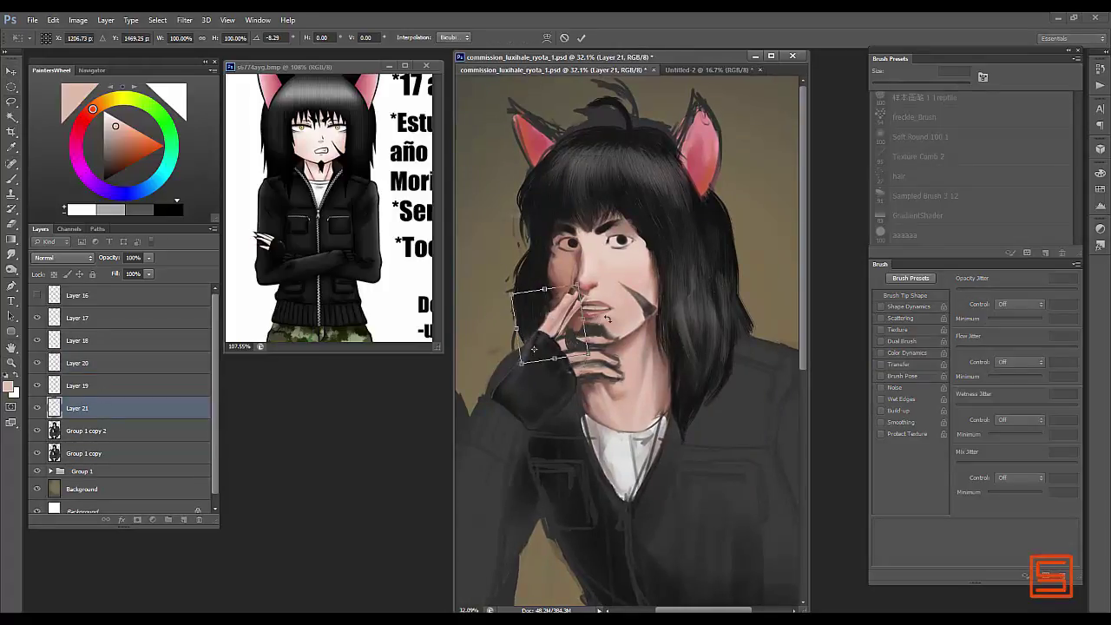
pyautogui.press('Return')
# - Bring the copied finger above the other face layers and erase its surplus edges with a 30 px eraser
pyautogui.hotkey('ctrl', ']')
pyautogui.hotkey('ctrl', ']')
pyautogui.hotkey('ctrl', ']')
pyautogui.hotkey('ctrl', ']')
pyautogui.press('b')
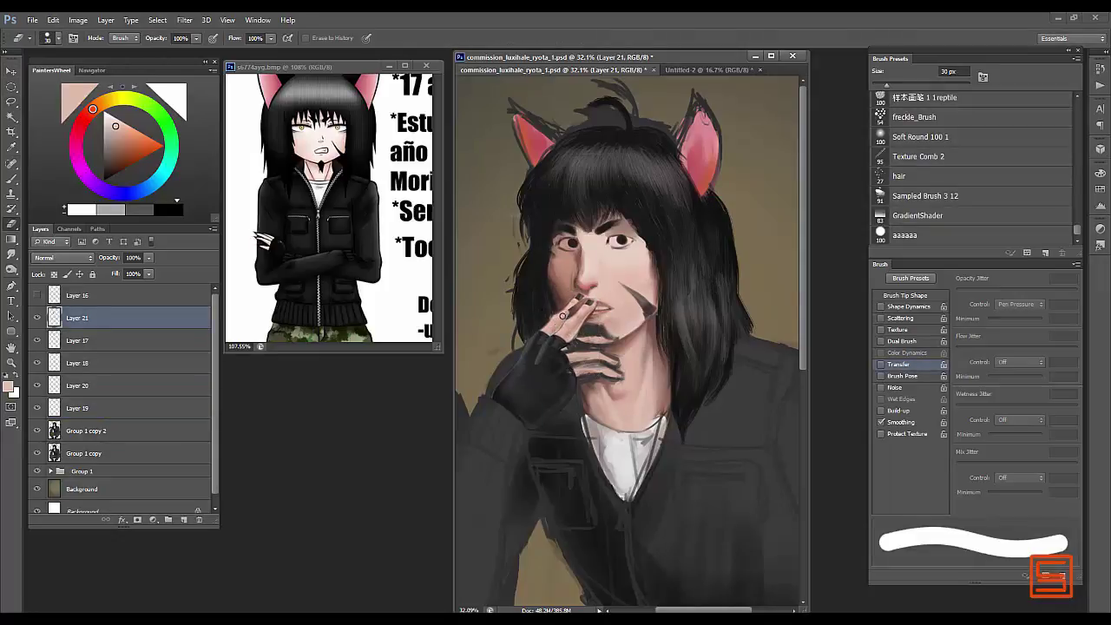
# - Paint over the lower fingers with sampled glove and neck shadow tones on a new layer
pyautogui.hotkey('ctrl', 'shift', 'alt', 'n')
pyautogui.press('b')
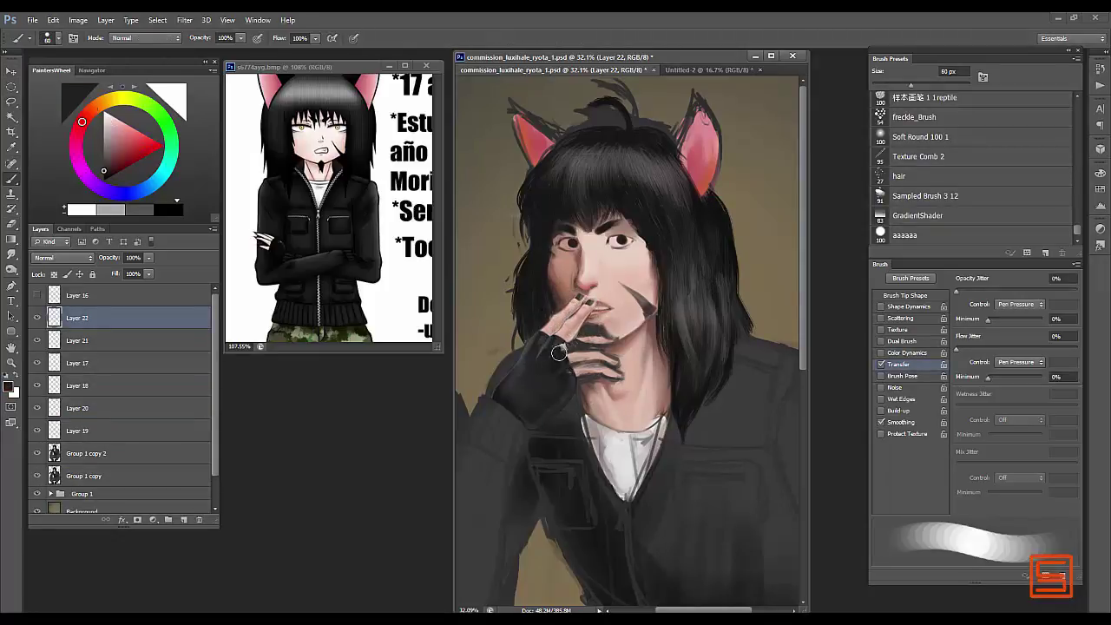
pyautogui.keyDown('alt'); pyautogui.click(580, 358); pyautogui.keyUp('alt')
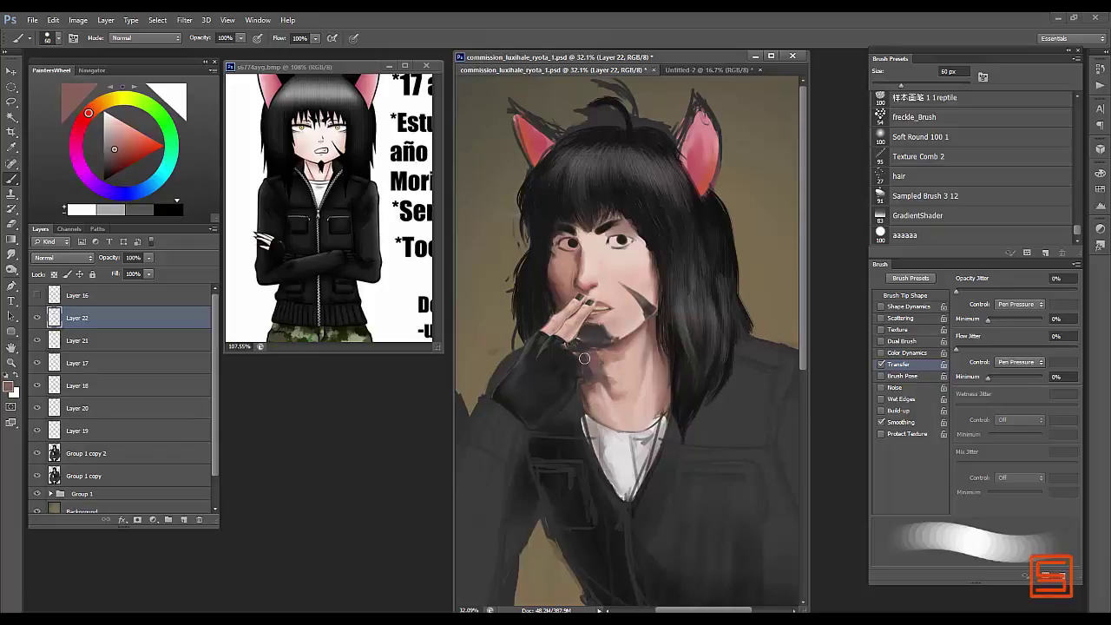
pyautogui.keyDown('alt'); pyautogui.click(577, 373); pyautogui.keyUp('alt')
# - Paint curled fingers below the raised ones in sampled skin tone at 20 px and define them with 7 px near-black lines
pyautogui.press('[')
pyautogui.press('[')
pyautogui.keyDown('alt'); pyautogui.click(571, 340); pyautogui.keyUp('alt')
pyautogui.press('[')
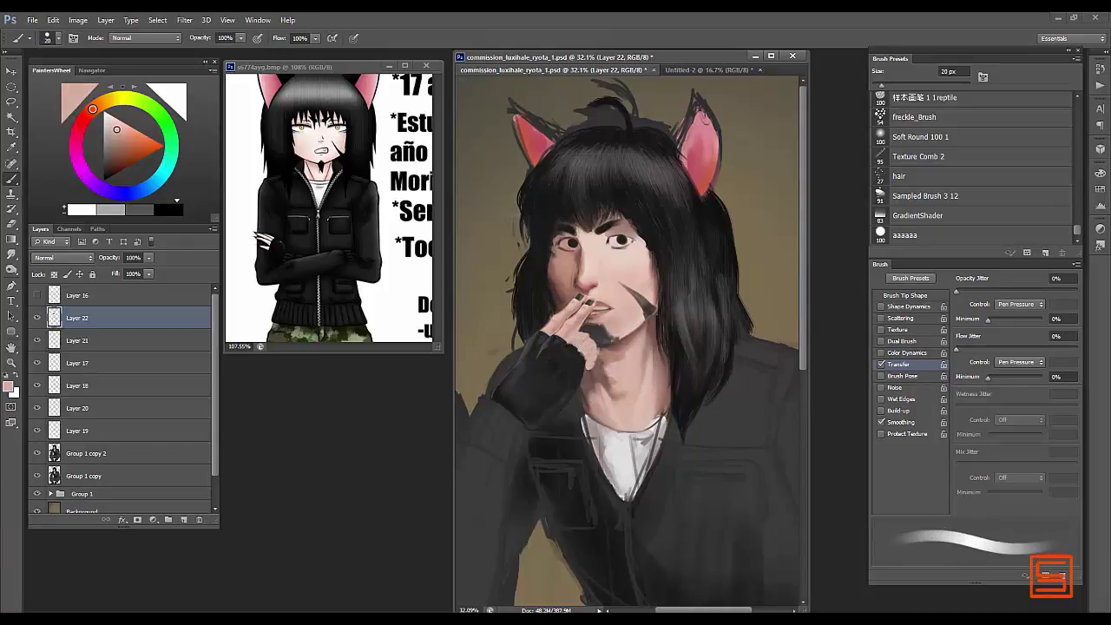
pyautogui.press('[')
pyautogui.keyDown('alt'); pyautogui.click(587, 356); pyautogui.keyUp('alt')
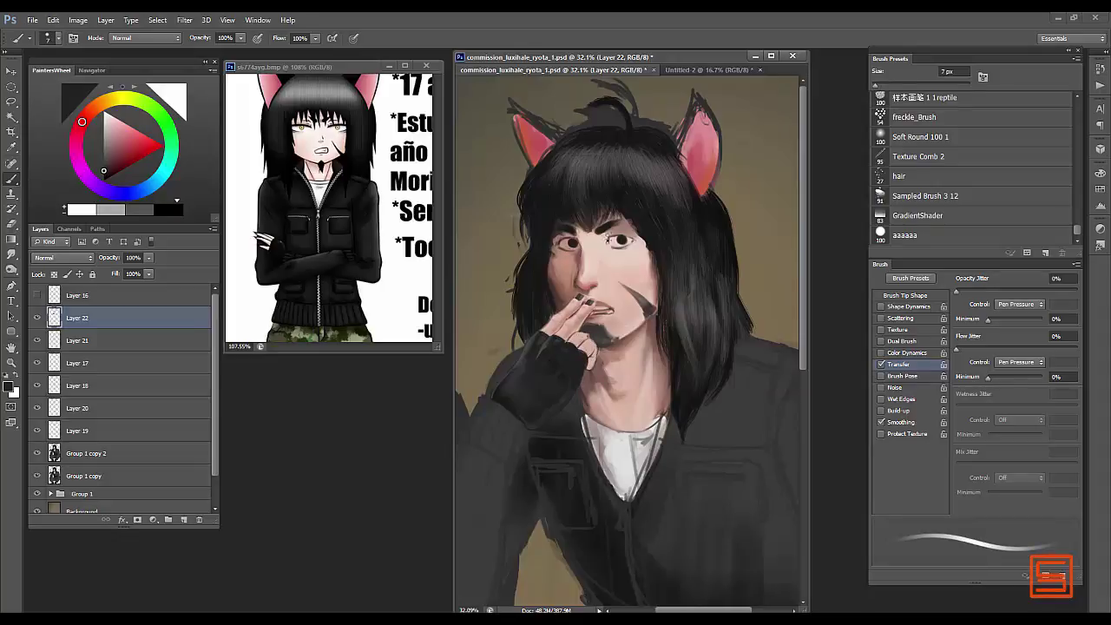
pyautogui.press(']')
pyautogui.press(']')
pyautogui.press(']')
pyautogui.press(']')
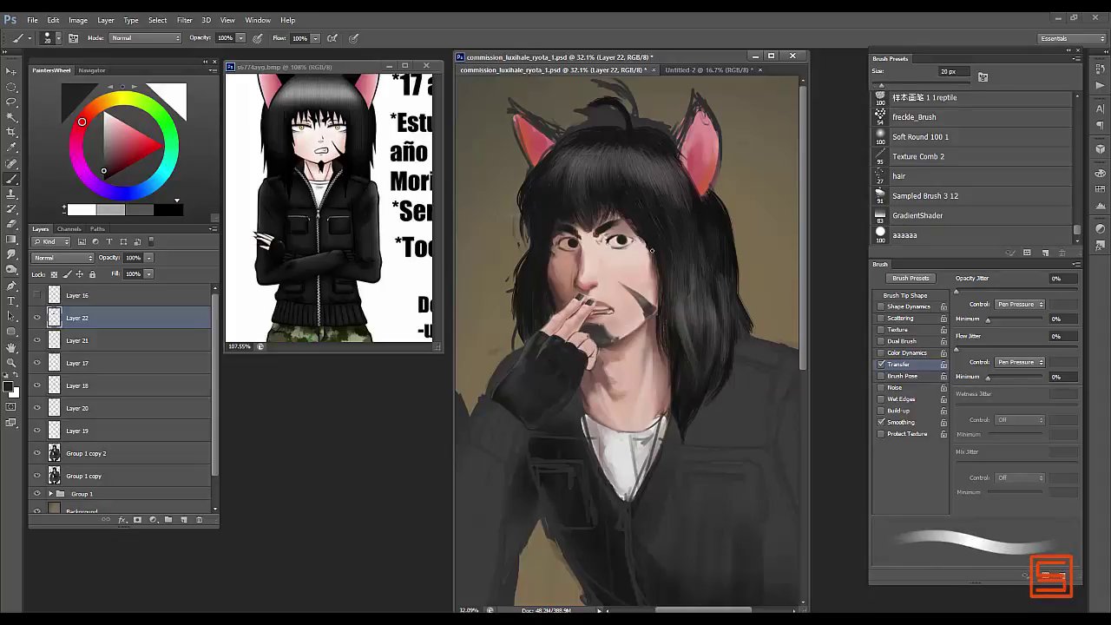
pyautogui.moveTo(607, 235); pyautogui.dragTo(642, 235)
pyautogui.keyDown('alt'); pyautogui.click(567, 206); pyautogui.keyUp('alt')
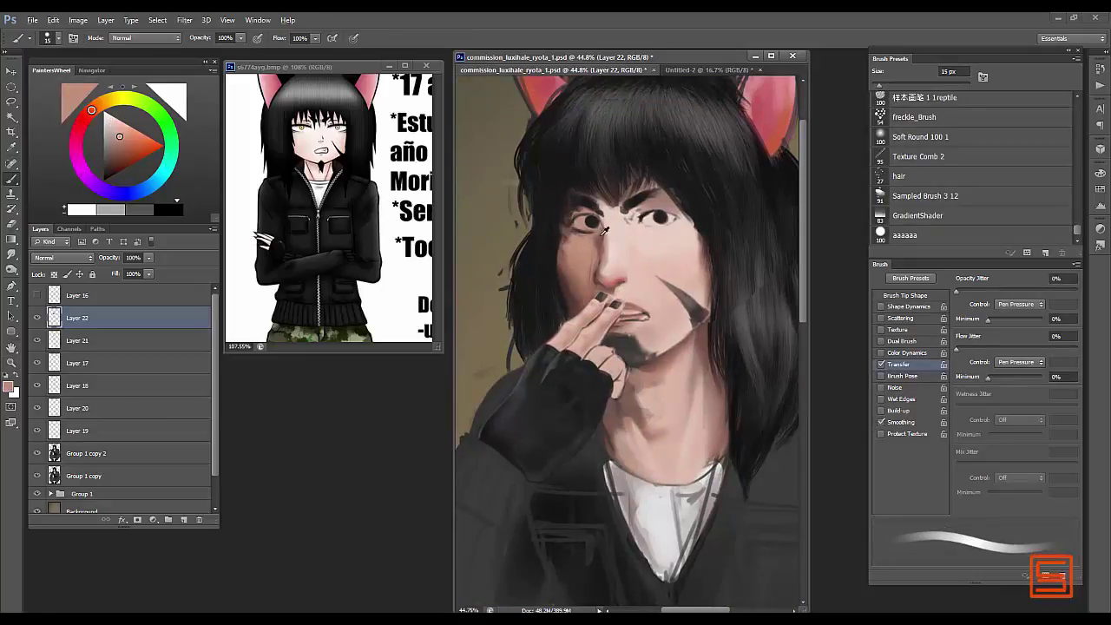
pyautogui.keyDown('alt'); pyautogui.click(644, 211); pyautogui.keyUp('alt')
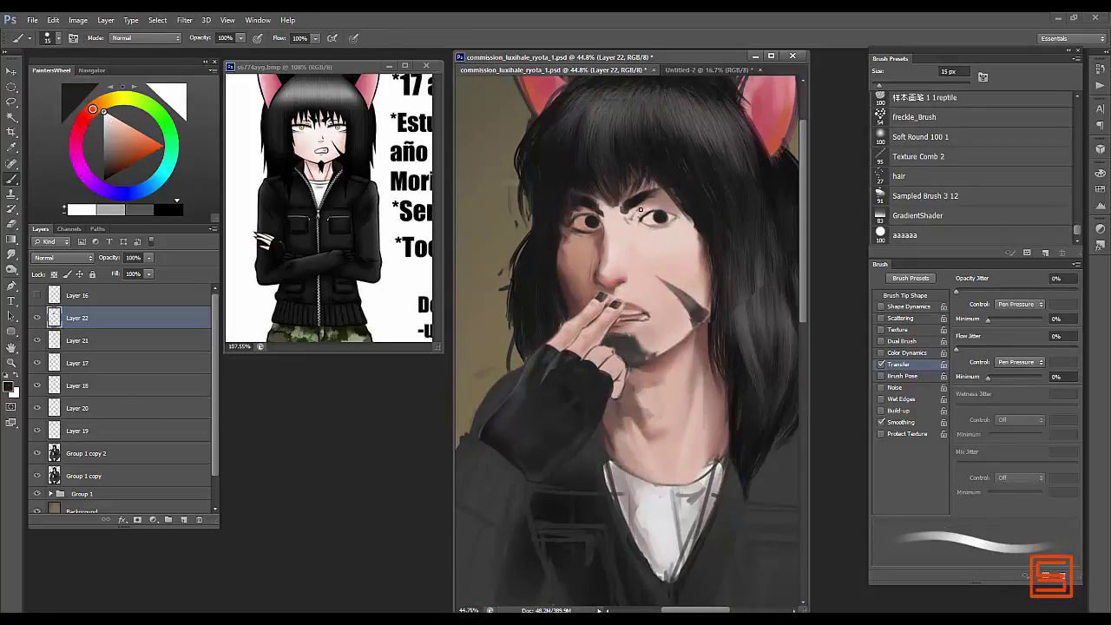
pyautogui.moveTo(708, 258); pyautogui.dragTo(673, 259)
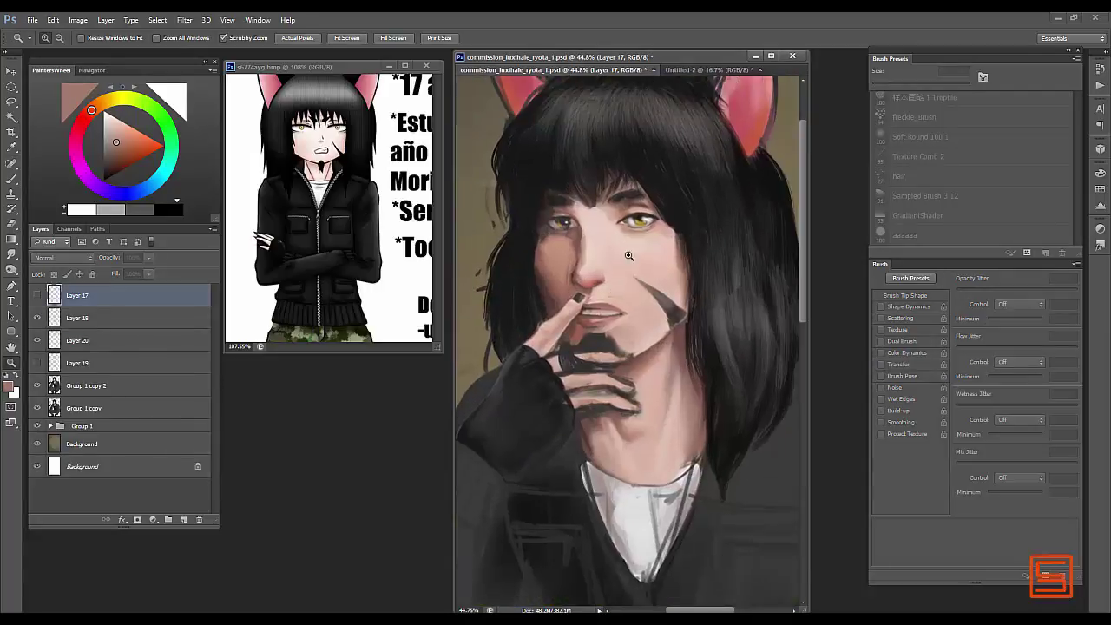
# - Paint thicker, frowning eyebrows in sampled near-black at 9 px on a new layer above the others
pyautogui.press('b')
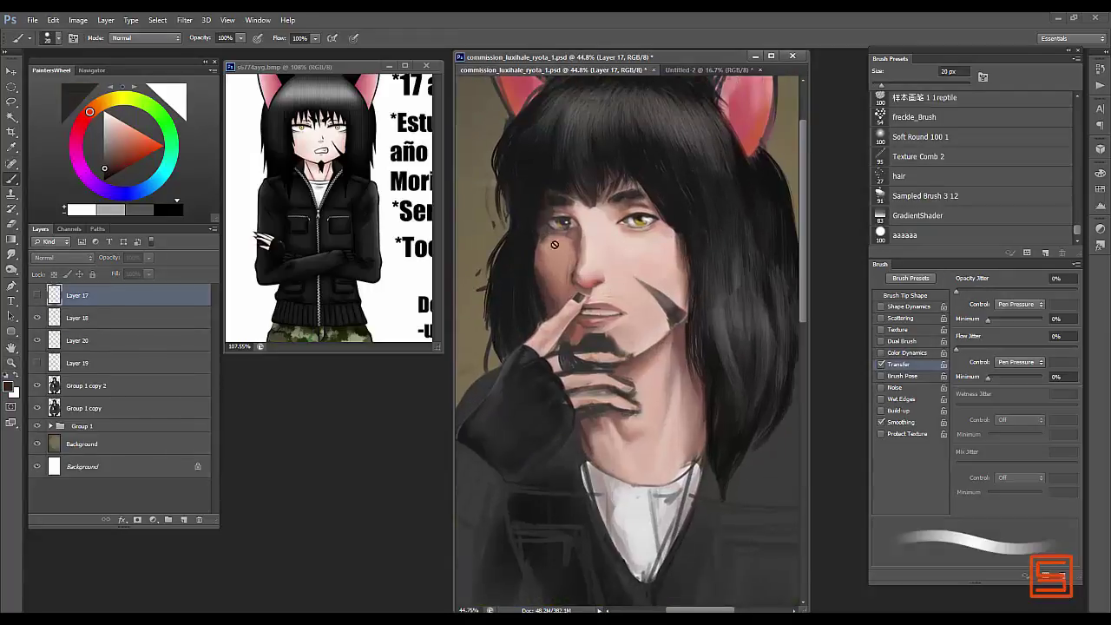
pyautogui.click(184, 519)
pyautogui.press('[')
pyautogui.keyDown('alt'); pyautogui.click(586, 228); pyautogui.keyUp('alt')
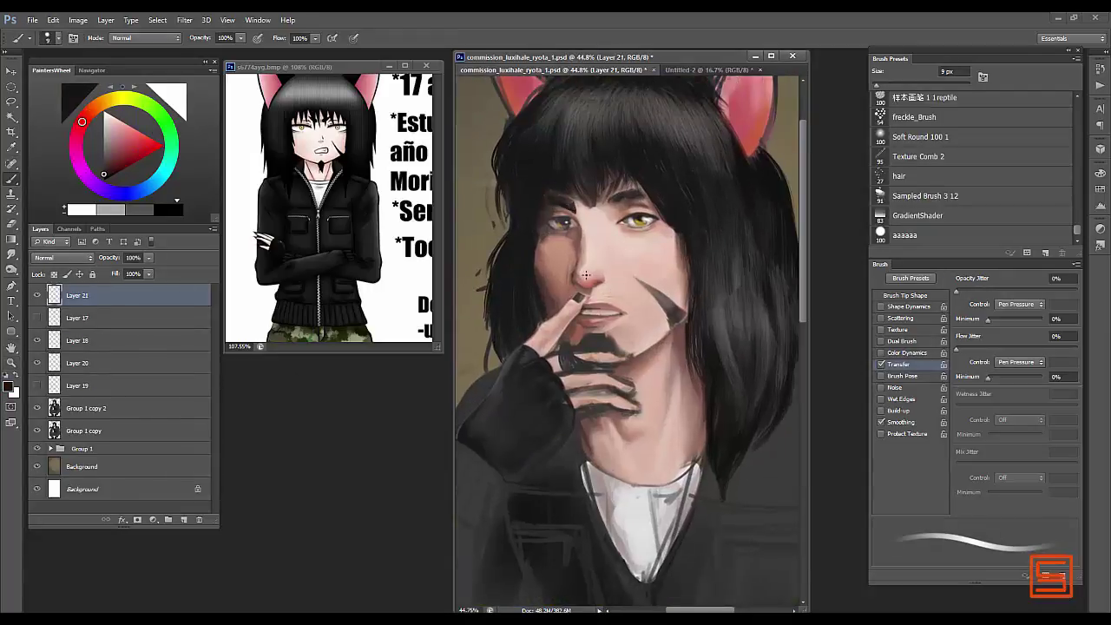
pyautogui.keyDown('alt'); pyautogui.click(579, 215); pyautogui.keyUp('alt')
# - Soften the skin around the nose bridge and inner eyes with sampled light skin tones at 25 to 35 px
pyautogui.press(']')
pyautogui.press(']')
pyautogui.press(']')
pyautogui.press(']')
pyautogui.keyDown('alt'); pyautogui.click(607, 230); pyautogui.keyUp('alt')
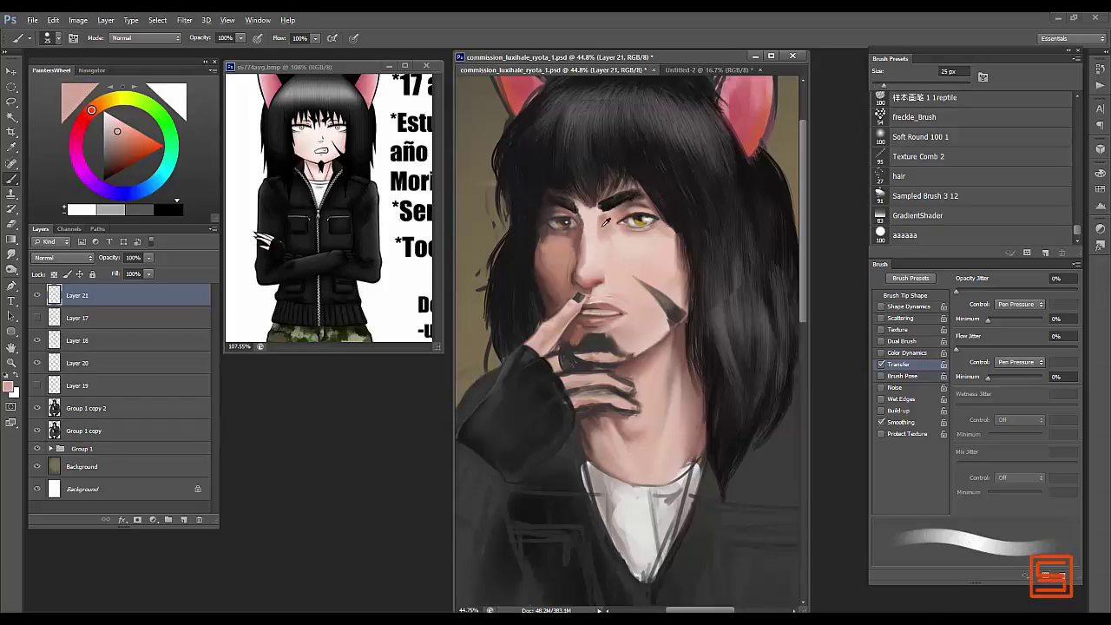
pyautogui.press(']')
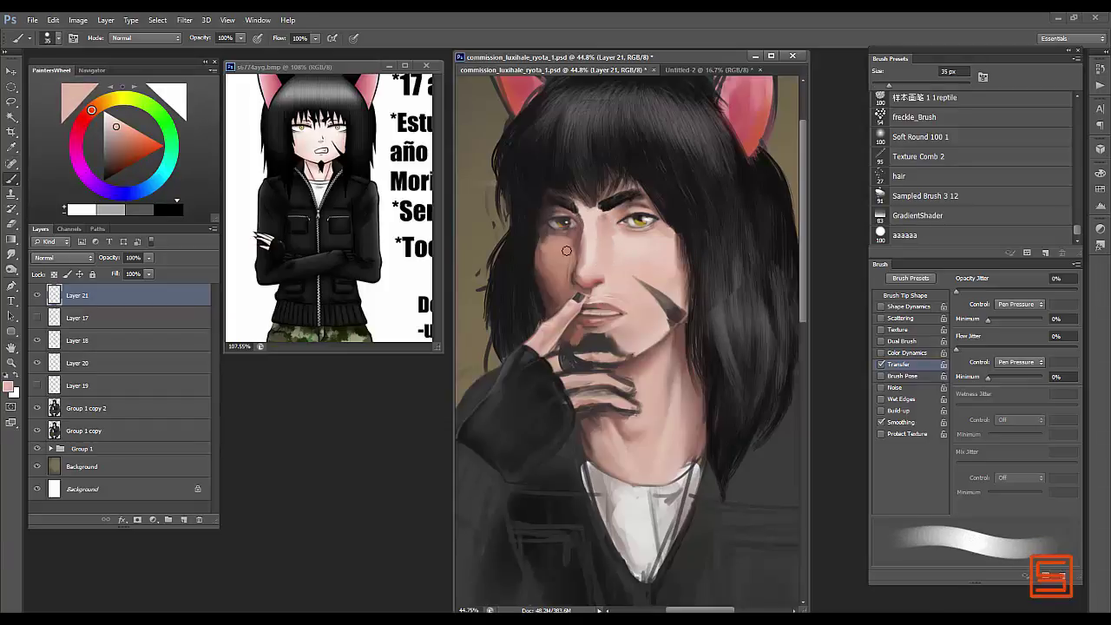
# - Redefine the hair edge along the shaded cheek with 20 px near-black and blend the cheek in sampled skin tones at 30 px
pyautogui.keyDown('alt'); pyautogui.click(566, 251); pyautogui.keyUp('alt')
pyautogui.press('[')
pyautogui.press('[')
pyautogui.press('[')
pyautogui.keyDown('alt'); pyautogui.click(536, 293); pyautogui.keyUp('alt')
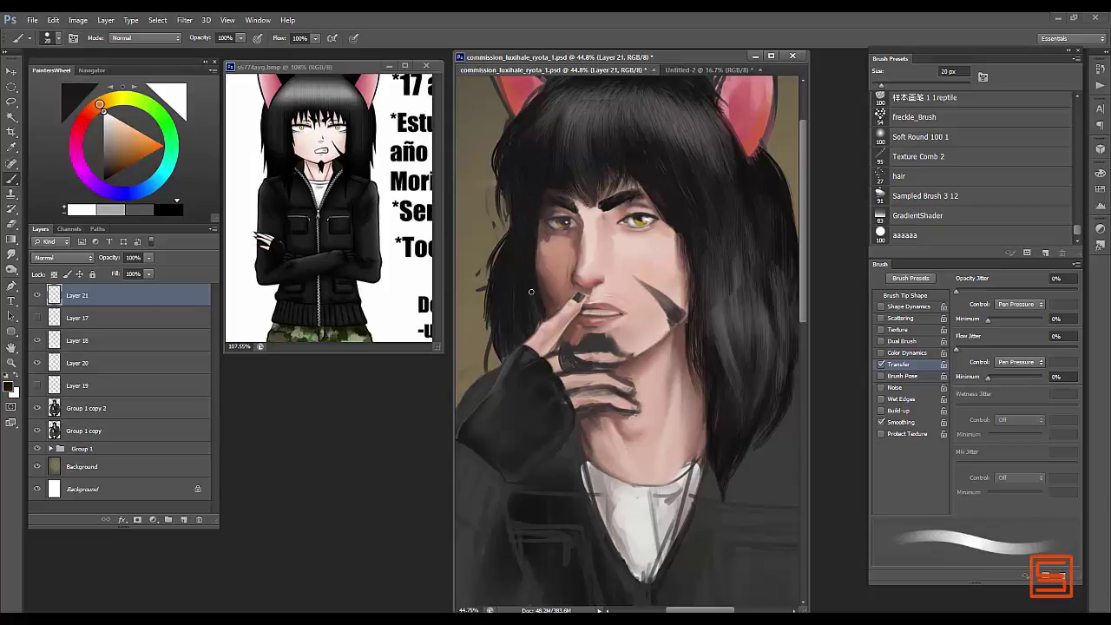
pyautogui.click(538, 256)
pyautogui.press('Return')
pyautogui.press(']')
pyautogui.press(']')
pyautogui.keyDown('alt'); pyautogui.click(560, 256); pyautogui.keyUp('alt')
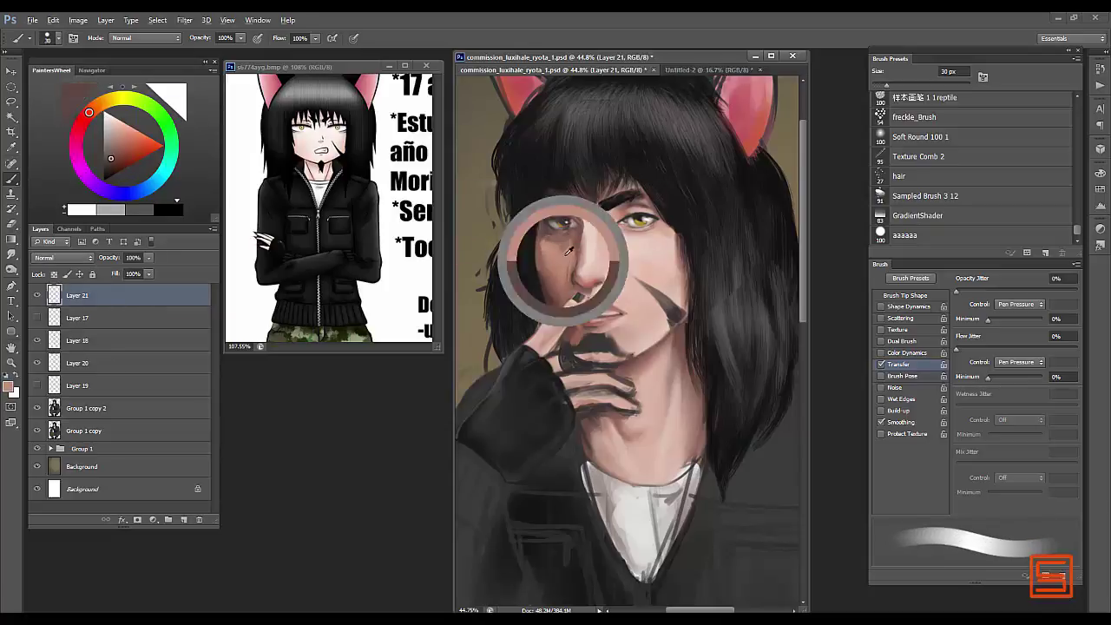
pyautogui.keyDown('alt'); pyautogui.click(570, 270); pyautogui.keyUp('alt')
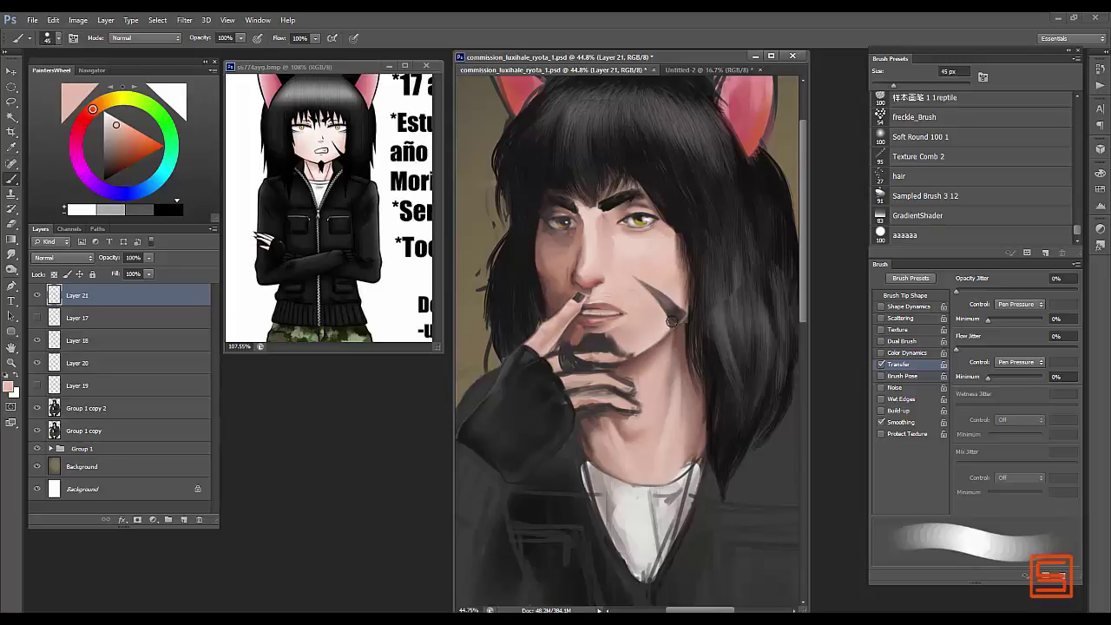
# - Paint over the raised finger beside the mouth with sampled shadow skin tones, reducing the brush from 30 to 20 px
pyautogui.press('[')
pyautogui.press('[')
pyautogui.press('[')
pyautogui.press(']')
pyautogui.press(']')
pyautogui.press(']')
pyautogui.press(']')
pyautogui.press(']')
pyautogui.press(']')
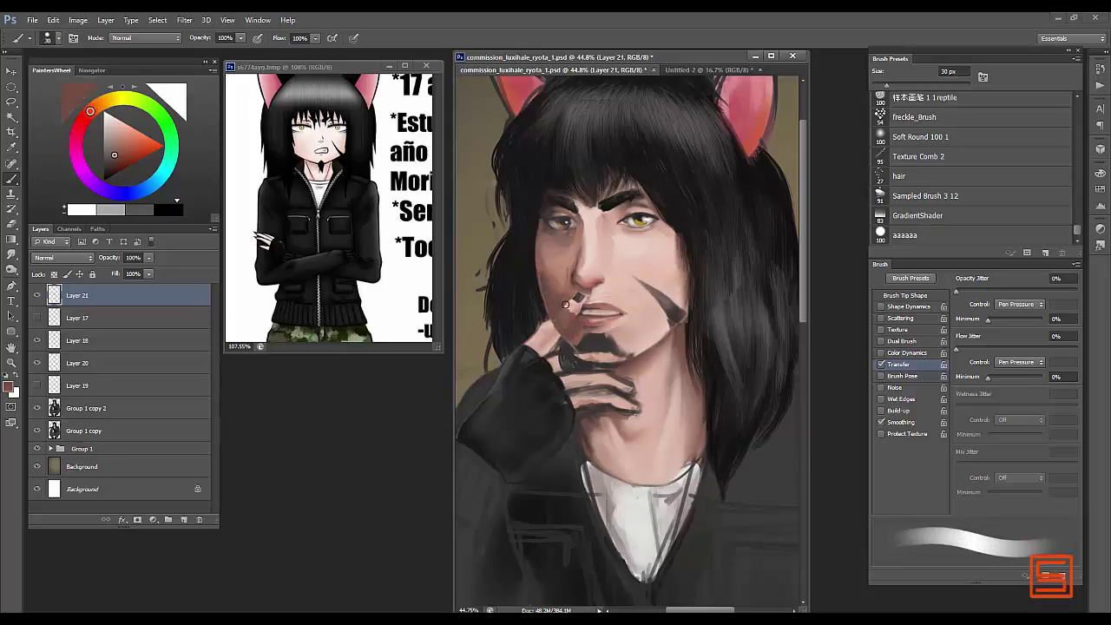
pyautogui.press('[')
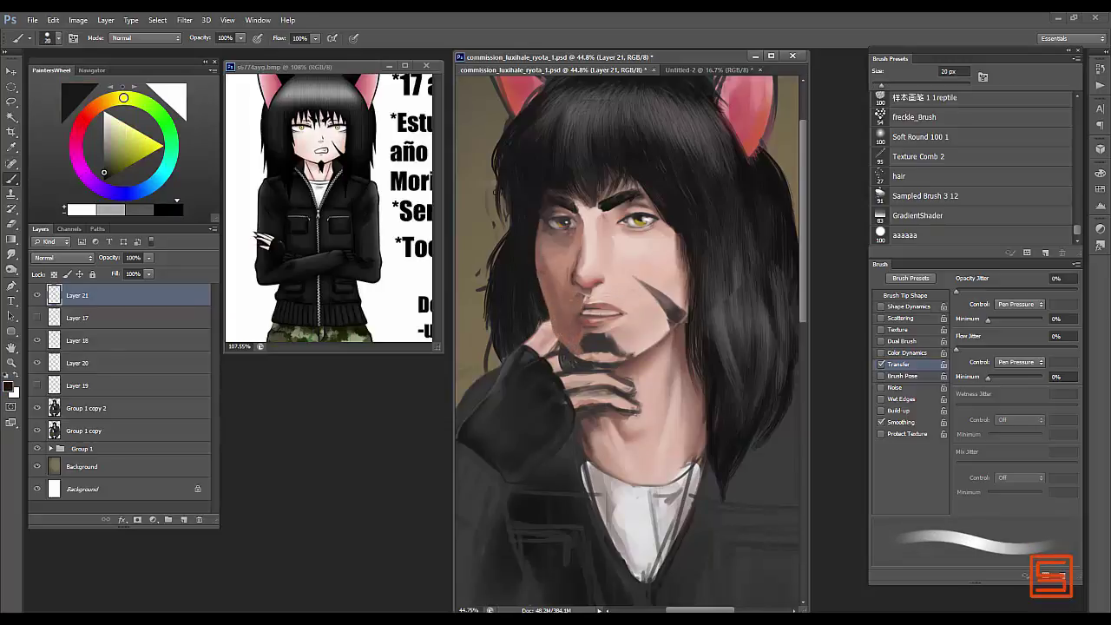
# - Smooth the shaded cheek and the area below the nose with sampled skin tones at 35 to 45 px
pyautogui.keyDown('alt'); pyautogui.click(545, 233); pyautogui.keyUp('alt')
pyautogui.keyDown('alt'); pyautogui.click(556, 266); pyautogui.keyUp('alt')
pyautogui.press(']')
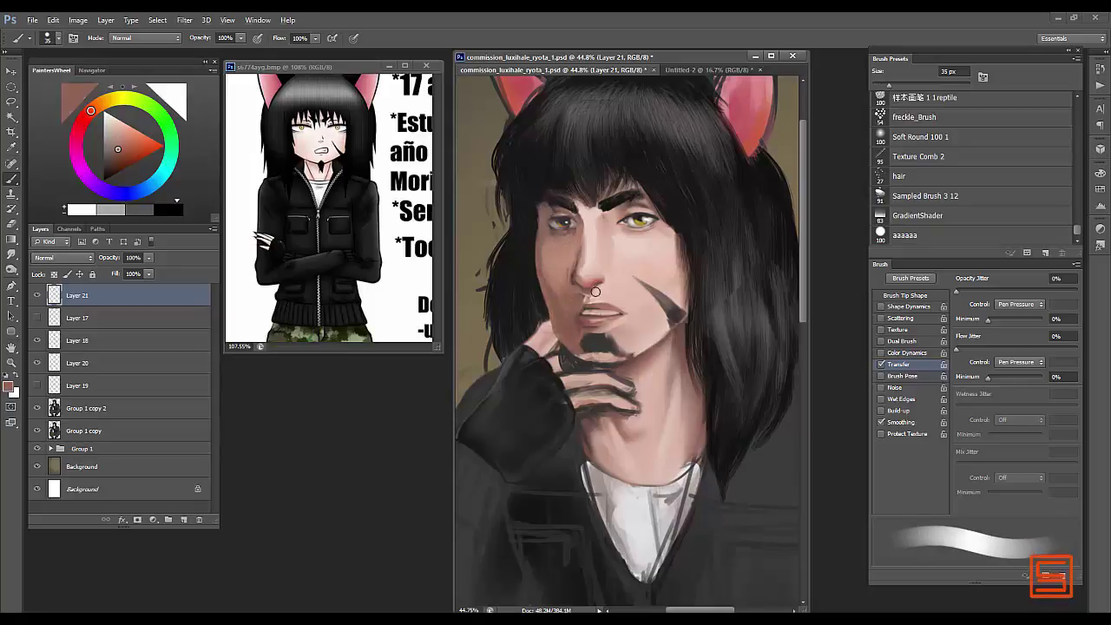
pyautogui.keyDown('alt'); pyautogui.click(560, 278); pyautogui.keyUp('alt')
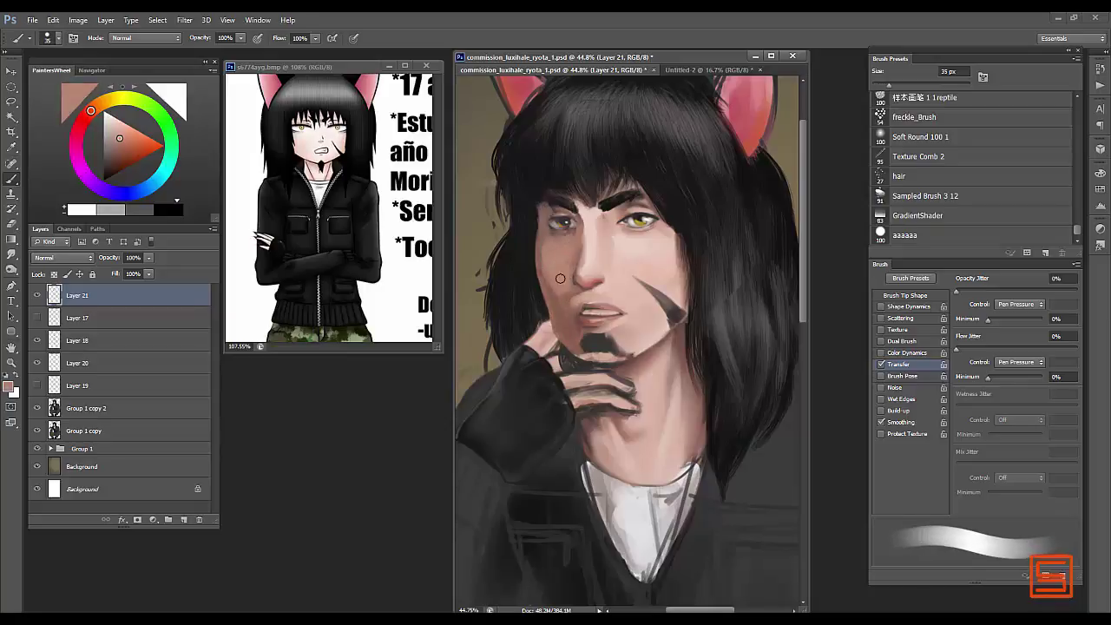
pyautogui.press(']')
pyautogui.keyDown('alt'); pyautogui.click(624, 308); pyautogui.keyUp('alt')
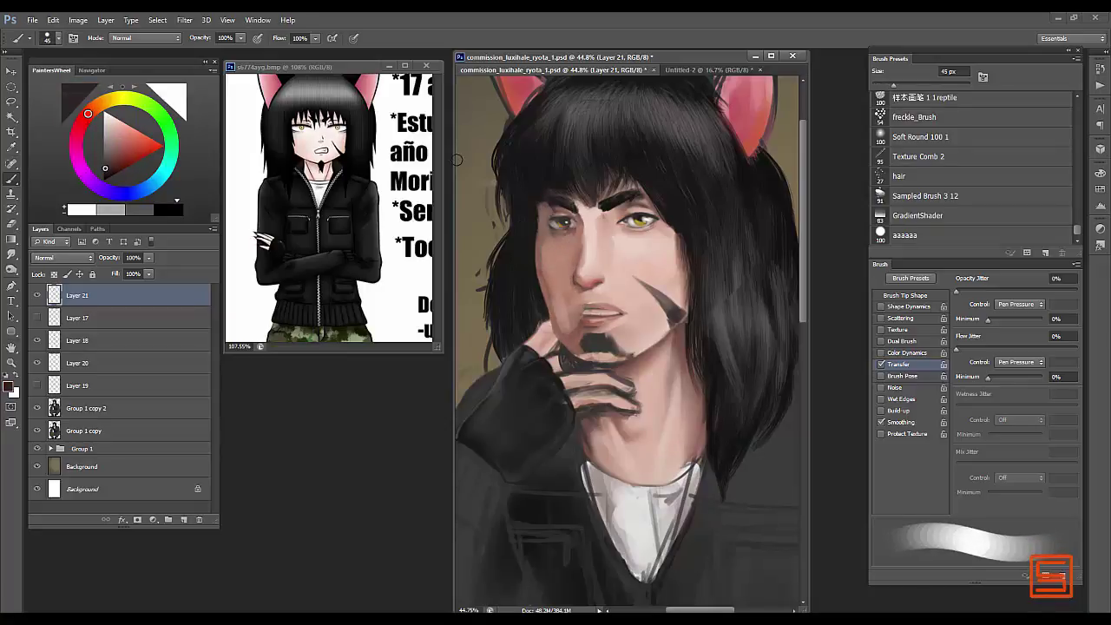
# - Copy the lower nose onto its own layer and adjust its shape with Free Transform
pyautogui.press('m')
pyautogui.moveTo(565, 244); pyautogui.dragTo(620, 294)
pyautogui.hotkey('ctrl', 'j')
pyautogui.hotkey('ctrl', 't')
pyautogui.press('Return')
pyautogui.press('b')
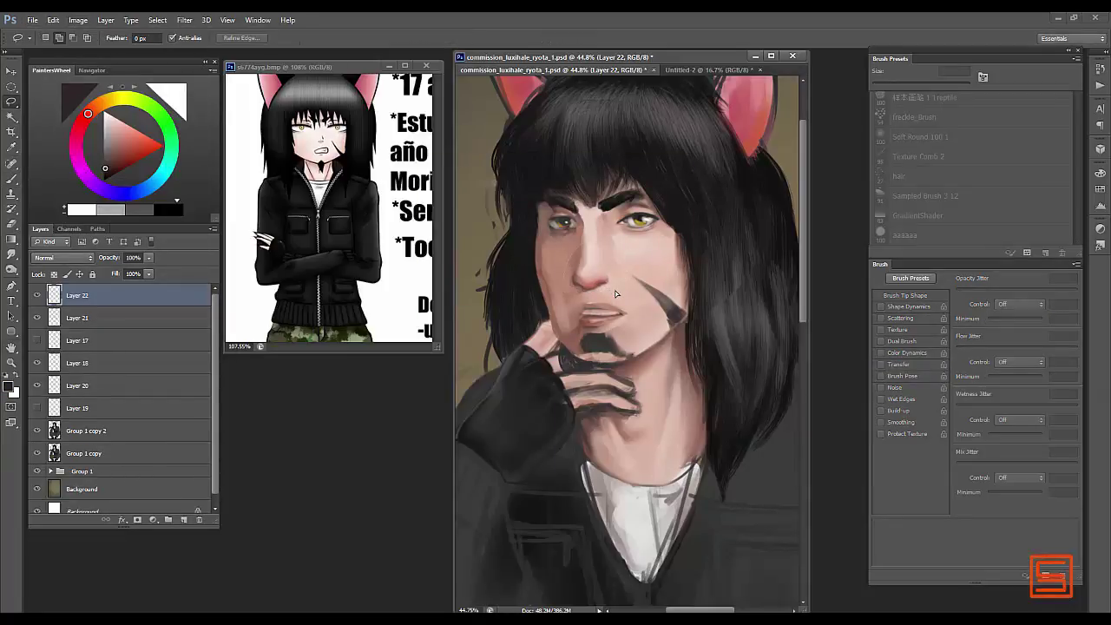
# - Define the nostril in sampled dark skin tone at 9 px and blend the side of the nose at 25 to 30 px
pyautogui.keyDown('alt'); pyautogui.click(573, 284); pyautogui.keyUp('alt')
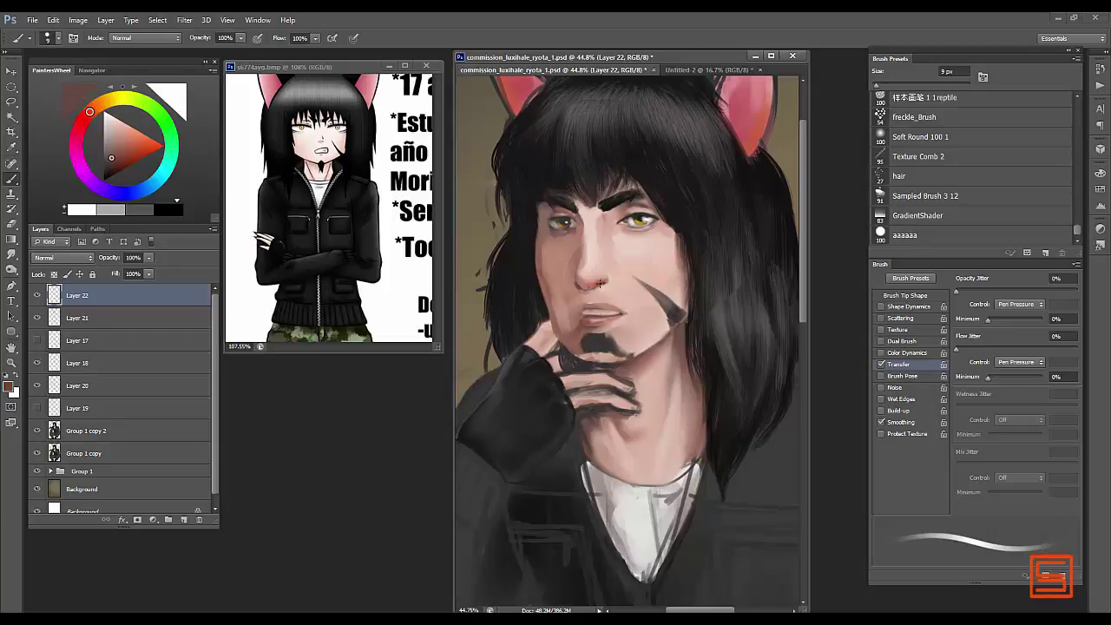
pyautogui.press(']')
pyautogui.press(']')
pyautogui.press(']')
pyautogui.press(']')
pyautogui.press(']')
pyautogui.press(']')
pyautogui.keyDown('alt'); pyautogui.click(581, 239); pyautogui.keyUp('alt')
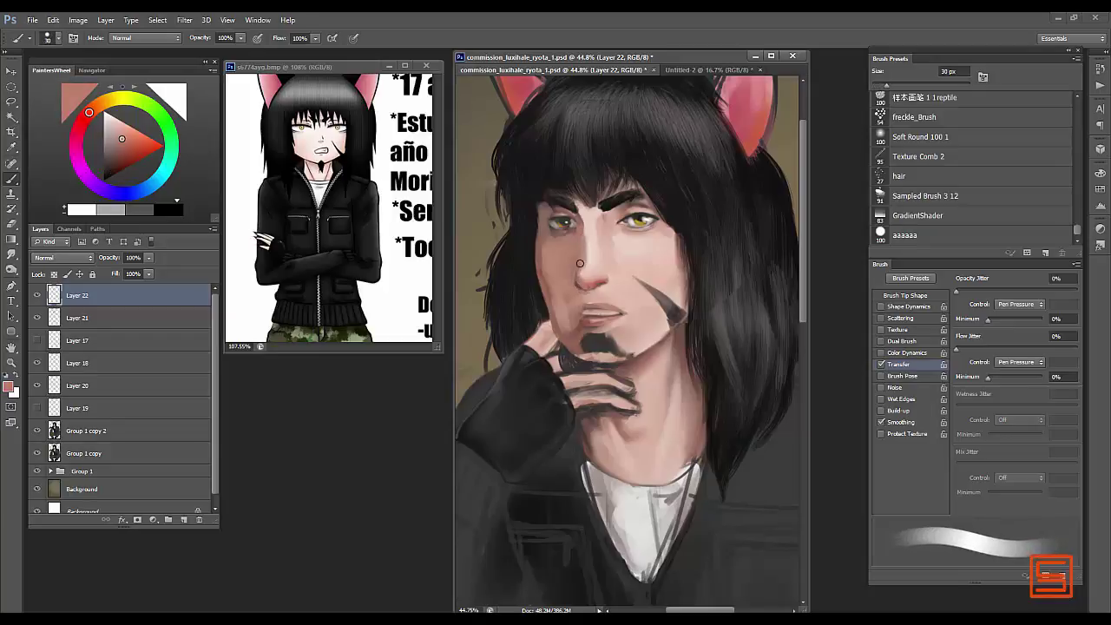
pyautogui.press('[')
pyautogui.press('[')
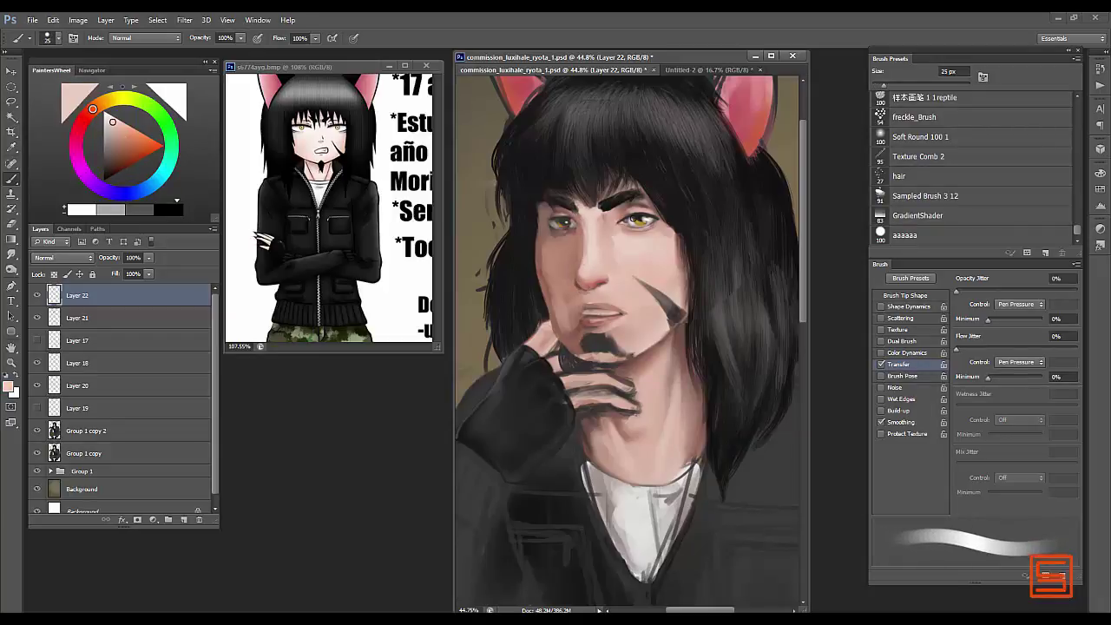
# - Shade the nose bridge in sampled skin tone at 15 px and darken the lit eye's inner corner with 9 px near-black
pyautogui.keyDown('alt'); pyautogui.click(618, 242); pyautogui.keyUp('alt')
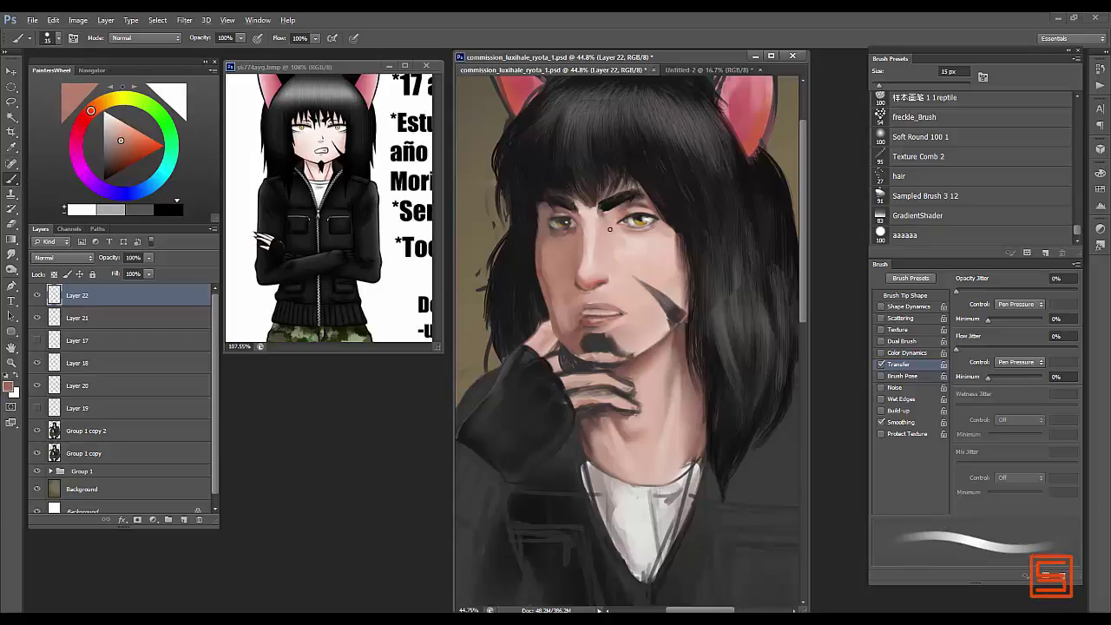
pyautogui.keyDown('alt'); pyautogui.click(611, 210); pyautogui.keyUp('alt')
pyautogui.press('[')
pyautogui.press('[')
pyautogui.press('[')
pyautogui.press('[')
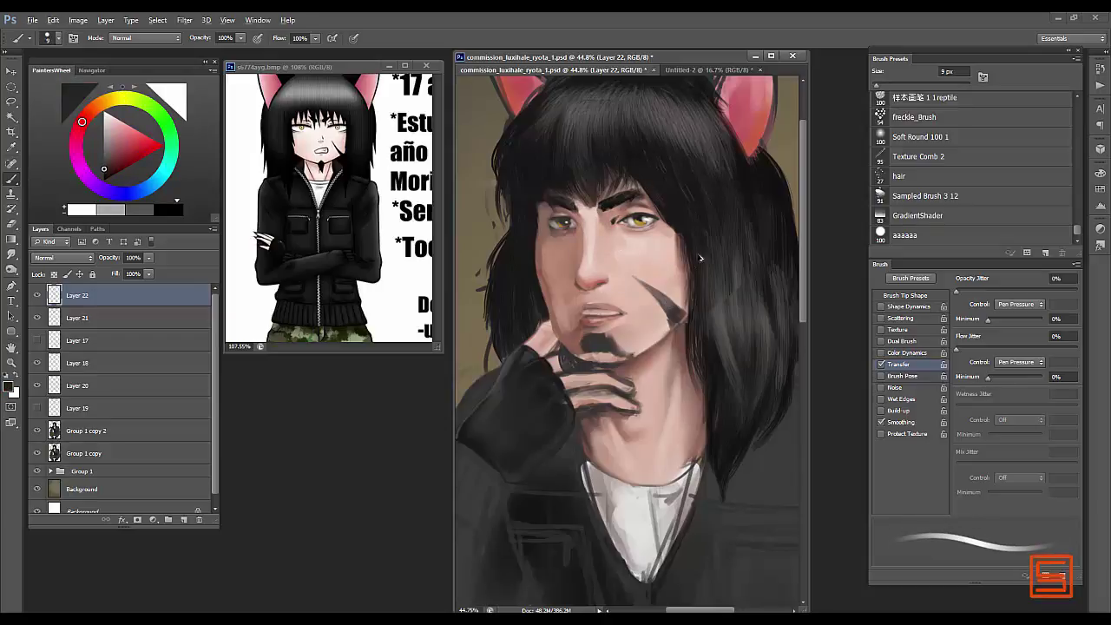
# - Copy the eye on the lit side onto its own layer and shift it inward toward the nose
pyautogui.press('m')
pyautogui.moveTo(606, 206); pyautogui.dragTo(677, 245)
pyautogui.hotkey('ctrl', 'j')
pyautogui.hotkey('ctrl', 't')
pyautogui.moveTo(678, 207); pyautogui.dragTo(653, 207)
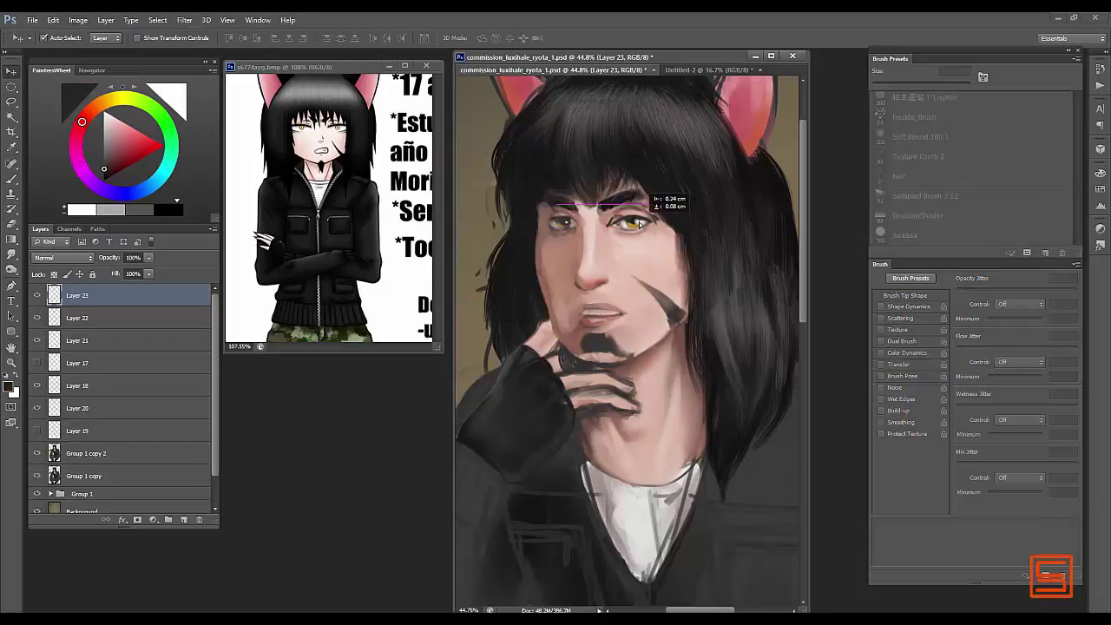
pyautogui.press('Return')
pyautogui.press('b')
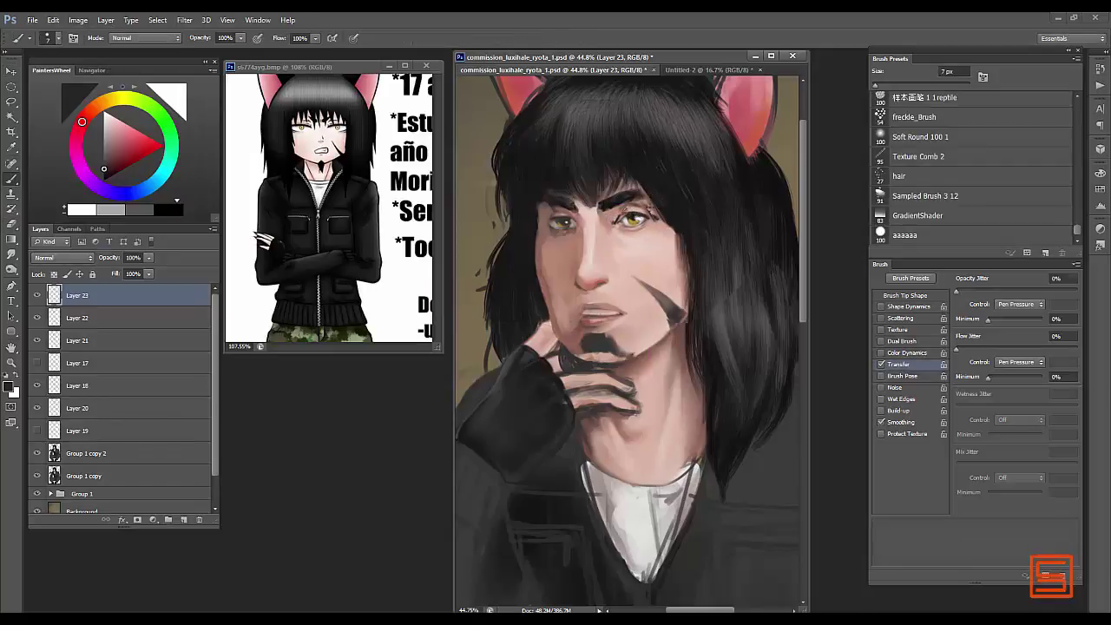
# - Darken the moved eye's iris and lash line with near-black, and blend the surrounding cheek in sampled skin tones at 35 px
pyautogui.keyDown('alt'); pyautogui.click(634, 219); pyautogui.keyUp('alt')
pyautogui.keyDown('alt'); pyautogui.click(641, 215); pyautogui.keyUp('alt')
pyautogui.press('[')
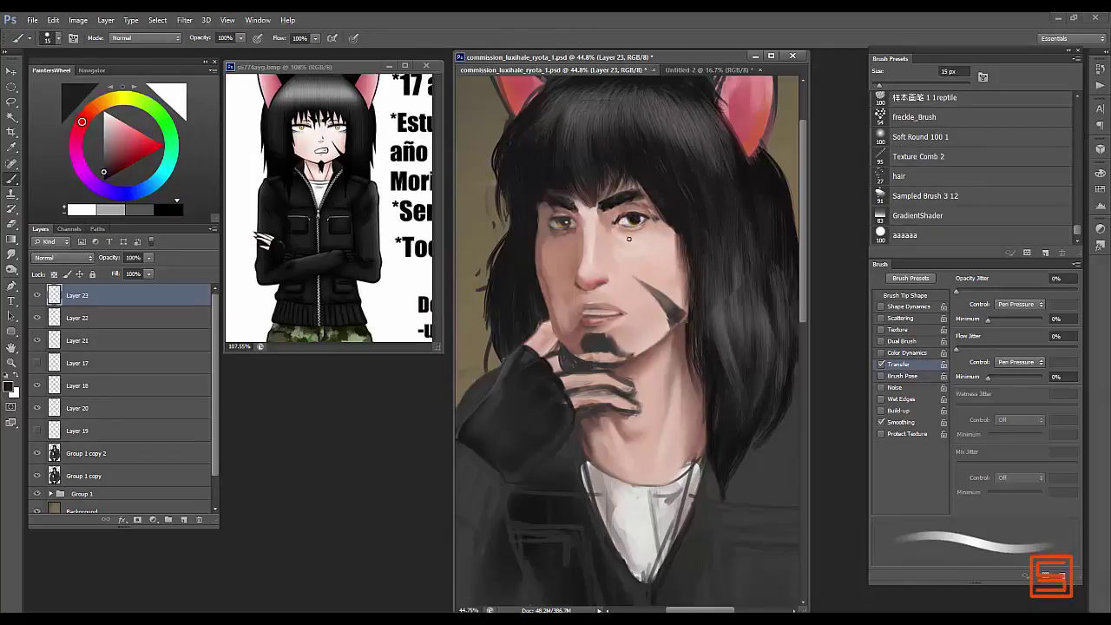
pyautogui.keyDown('alt'); pyautogui.click(596, 263); pyautogui.keyUp('alt')
pyautogui.press(']')
pyautogui.press(']')
pyautogui.press(']')
pyautogui.keyDown('alt'); pyautogui.click(670, 266); pyautogui.keyUp('alt')
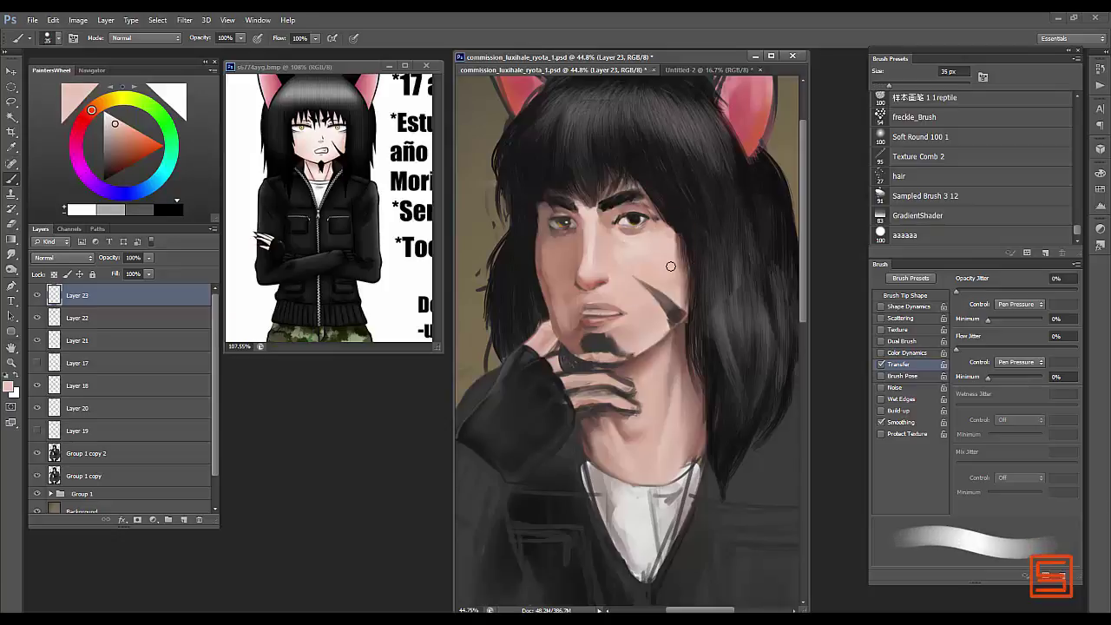
# - Shade the moved eye's upper lid in sampled reddish skin at 15 px and lighten the surrounding skin at 30 px
pyautogui.keyDown('alt'); pyautogui.click(653, 202); pyautogui.keyUp('alt')
pyautogui.press('[')
pyautogui.press('[')
pyautogui.press('[')
pyautogui.press('[')
pyautogui.keyDown('alt'); pyautogui.click(616, 209); pyautogui.keyUp('alt')
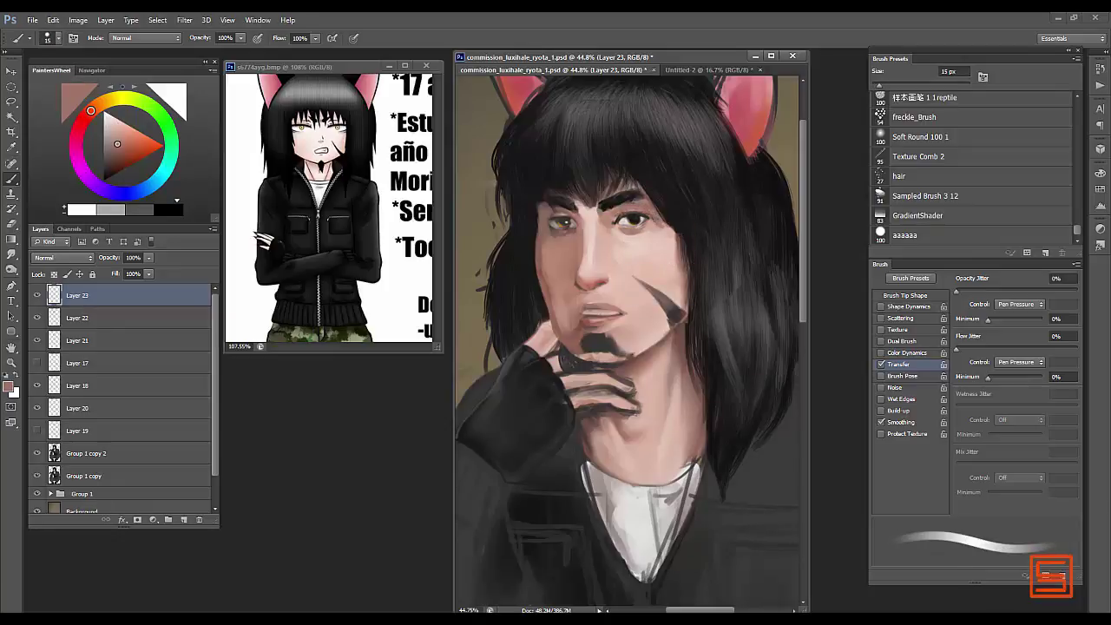
pyautogui.press(']')
pyautogui.press(']')
pyautogui.press(']')
pyautogui.keyDown('alt'); pyautogui.click(643, 280); pyautogui.keyUp('alt')
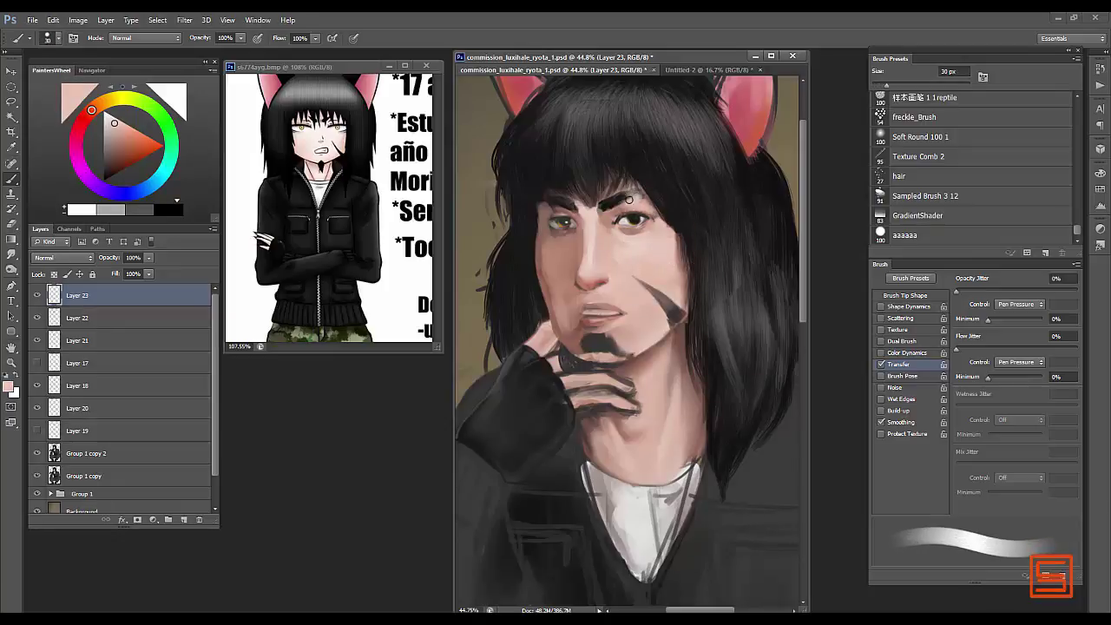
# - Reshape the eyebrow above the moved eye by cutting into it with sampled skin tone at 8 px
pyautogui.keyDown('alt'); pyautogui.click(628, 199); pyautogui.keyUp('alt')
pyautogui.press('[')
pyautogui.press('[')
pyautogui.press('[')
pyautogui.keyDown('alt'); pyautogui.click(629, 189); pyautogui.keyUp('alt')
pyautogui.press('[')
pyautogui.press('[')
pyautogui.press('[')
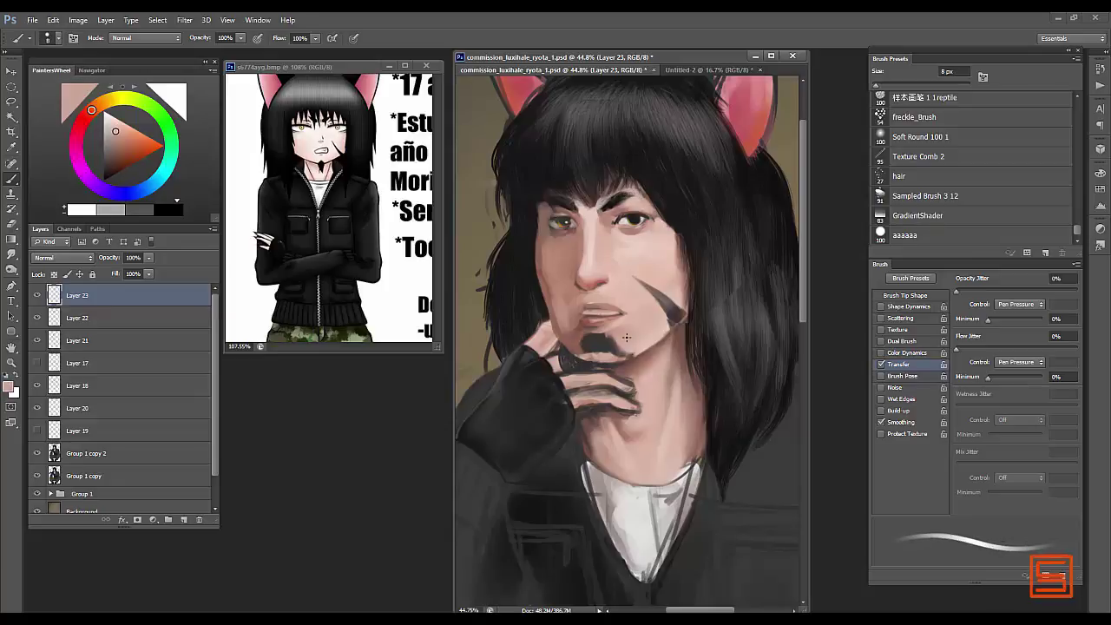
# - Cover the old mouth with sampled skin tones from around the chin using an enlarged brush
pyautogui.keyDown('alt'); pyautogui.click(626, 337); pyautogui.keyUp('alt')
pyautogui.press(']')
pyautogui.press(']')
pyautogui.press(']')
pyautogui.press(']')
pyautogui.press(']')
pyautogui.press(']')
pyautogui.press(']')
pyautogui.press(']')
pyautogui.keyDown('alt'); pyautogui.click(606, 318); pyautogui.keyUp('alt')
# - Sketch a new frowning mouth in sampled dark grey lines with a 7 px brush
pyautogui.press('[')
pyautogui.press('[')
pyautogui.press('[')
pyautogui.press('[')
pyautogui.press('[')
pyautogui.press('[')
pyautogui.press('[')
pyautogui.press('[')
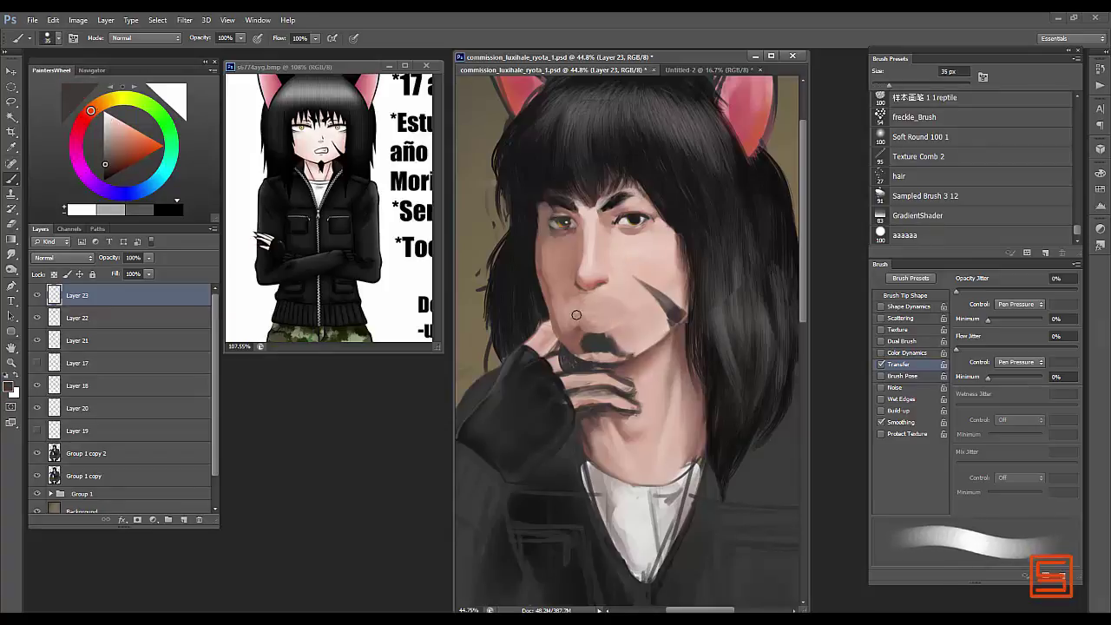
pyautogui.moveTo(570, 313); pyautogui.dragTo(626, 316)
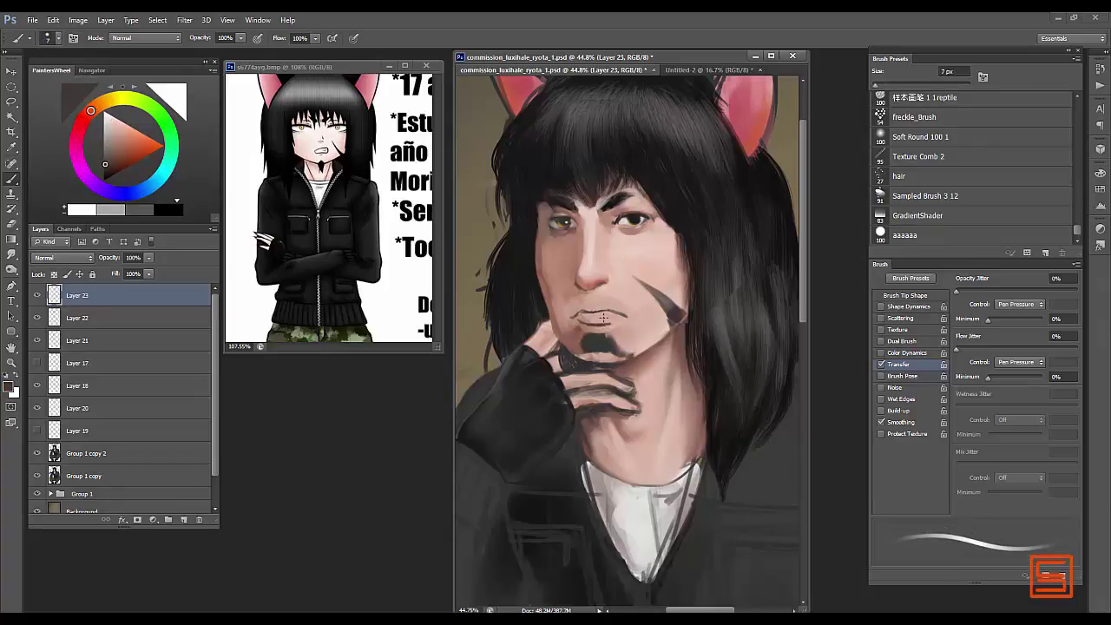
# - Add shading between the nose and the new mouth in sampled reddish skin tone at 15 px
pyautogui.press(']')
pyautogui.press(']')
pyautogui.press(']')
pyautogui.press(']')
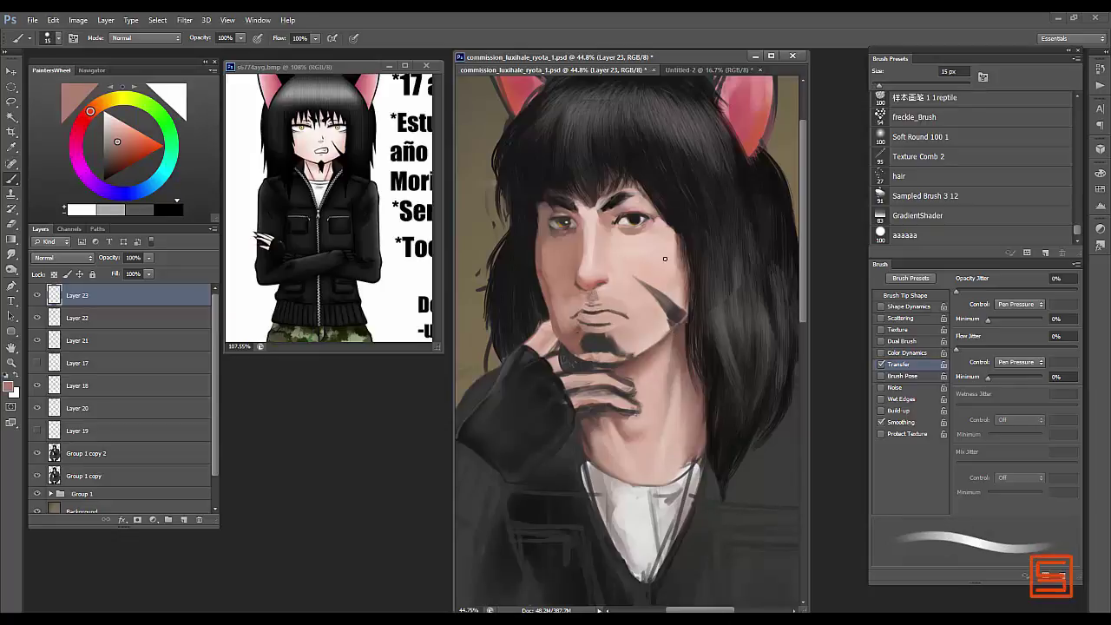
# - Trim the goatee and blend the chin around it with sampled skin tones at 20 px
pyautogui.keyDown('alt'); pyautogui.click(545, 259); pyautogui.keyUp('alt')
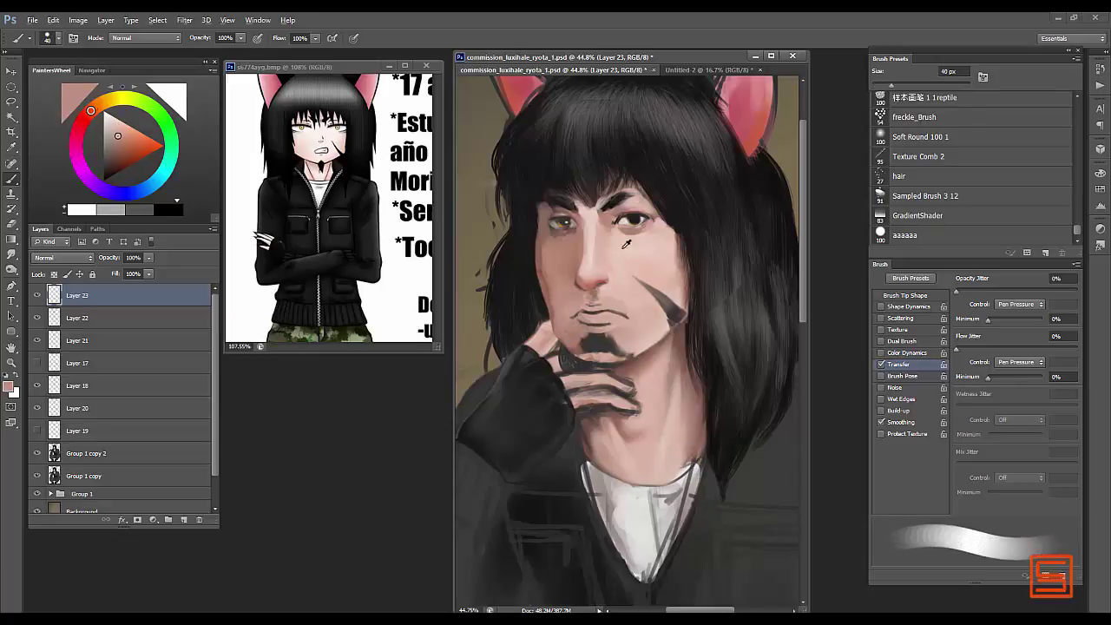
pyautogui.keyDown('alt'); pyautogui.click(599, 348); pyautogui.keyUp('alt')
pyautogui.press('[')
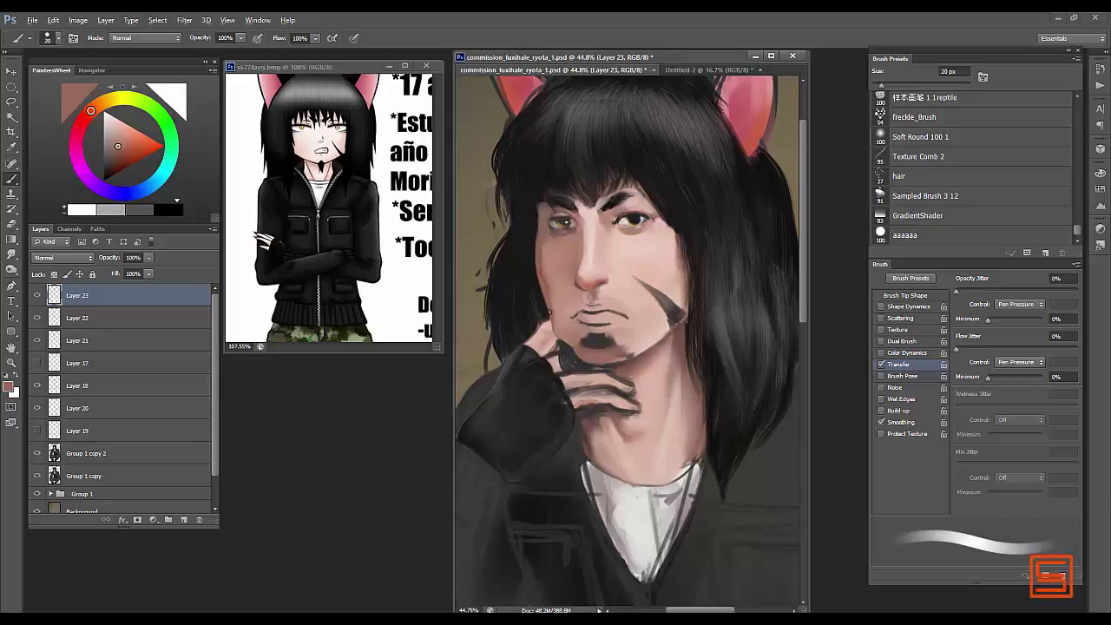
pyautogui.press('[')
pyautogui.press('[')
pyautogui.press(']')
pyautogui.press(']')
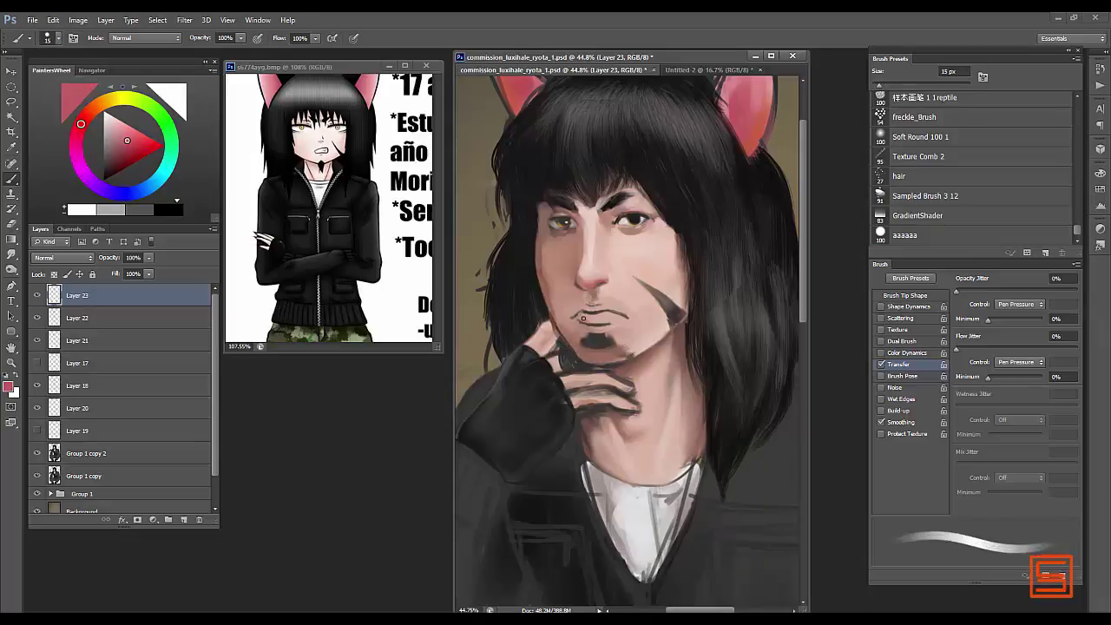
# - Colour the lips rose pink at 15 px and blend them with lighter and darker tones sampled around the mouth
pyautogui.moveTo(580, 314); pyautogui.dragTo(620, 322)
pyautogui.keyDown('alt'); pyautogui.click(599, 314); pyautogui.keyUp('alt')
pyautogui.keyDown('alt'); pyautogui.click(608, 307); pyautogui.keyUp('alt')
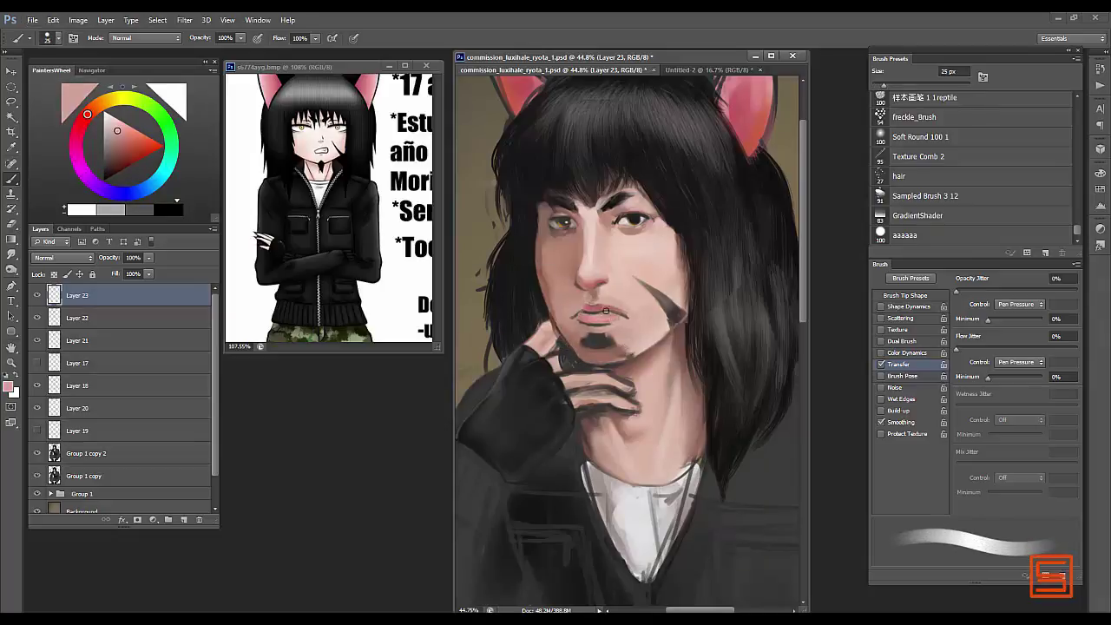
pyautogui.press('[')
pyautogui.press('[')
pyautogui.keyDown('alt'); pyautogui.click(595, 328); pyautogui.keyUp('alt')
pyautogui.keyDown('alt'); pyautogui.click(595, 328); pyautogui.keyUp('alt')
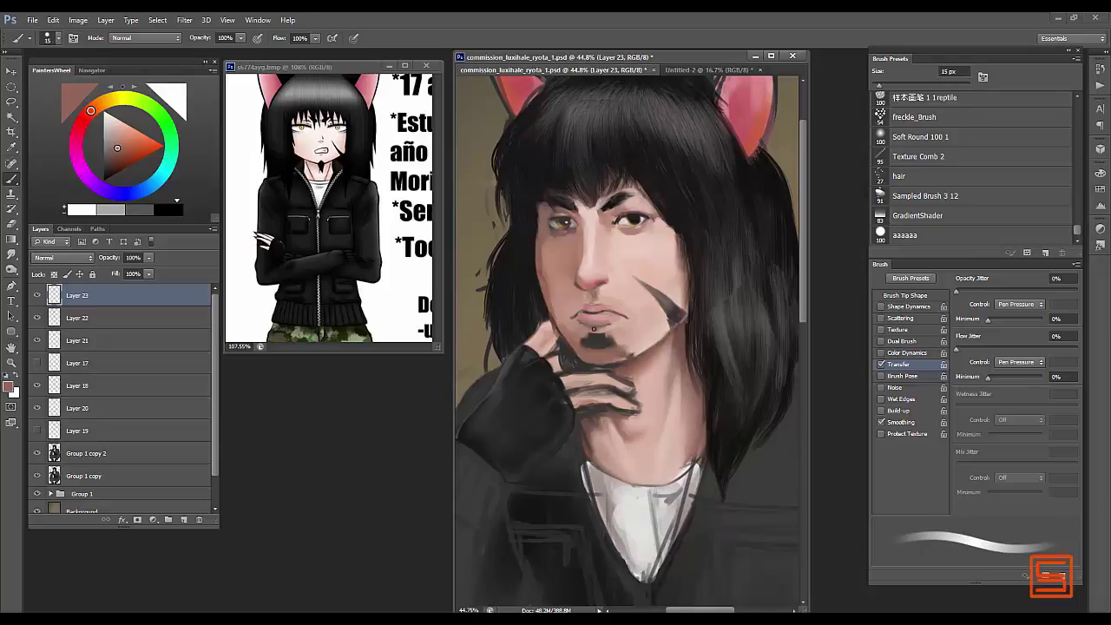
# - Refine the lips and mouth corners with small brush strokes in colours sampled from the lips and nearby skin
pyautogui.keyDown('alt'); pyautogui.click(609, 311); pyautogui.keyUp('alt')
pyautogui.press(']')
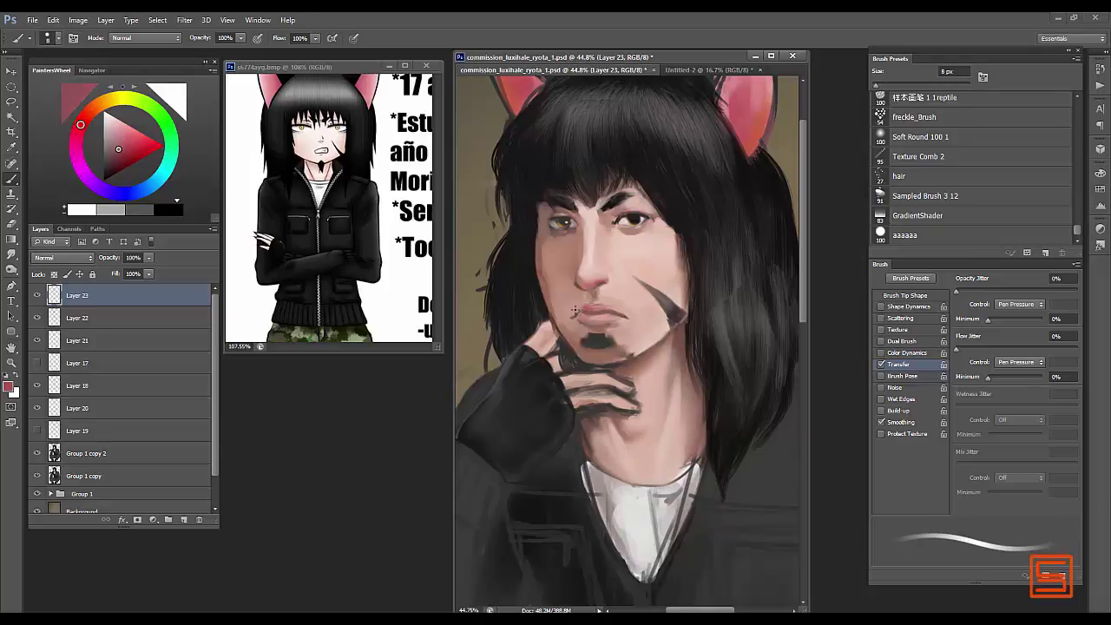
pyautogui.keyDown('alt'); pyautogui.click(577, 310); pyautogui.keyUp('alt')
pyautogui.keyDown('alt'); pyautogui.click(599, 318); pyautogui.keyUp('alt')
pyautogui.press('[')
pyautogui.press('[')
pyautogui.keyDown('alt'); pyautogui.click(625, 317); pyautogui.keyUp('alt')
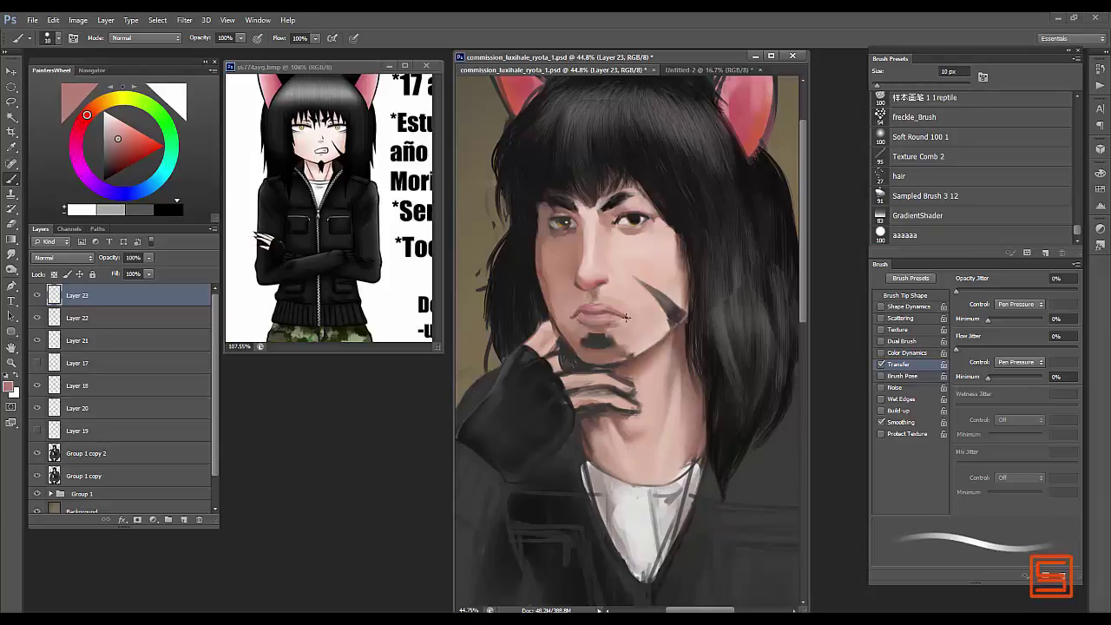
# - Touch up the nose tip and blend the surrounding skin with sampled skin tones, enlarging the brush to 30 px
pyautogui.keyDown('alt'); pyautogui.click(552, 222); pyautogui.keyUp('alt')
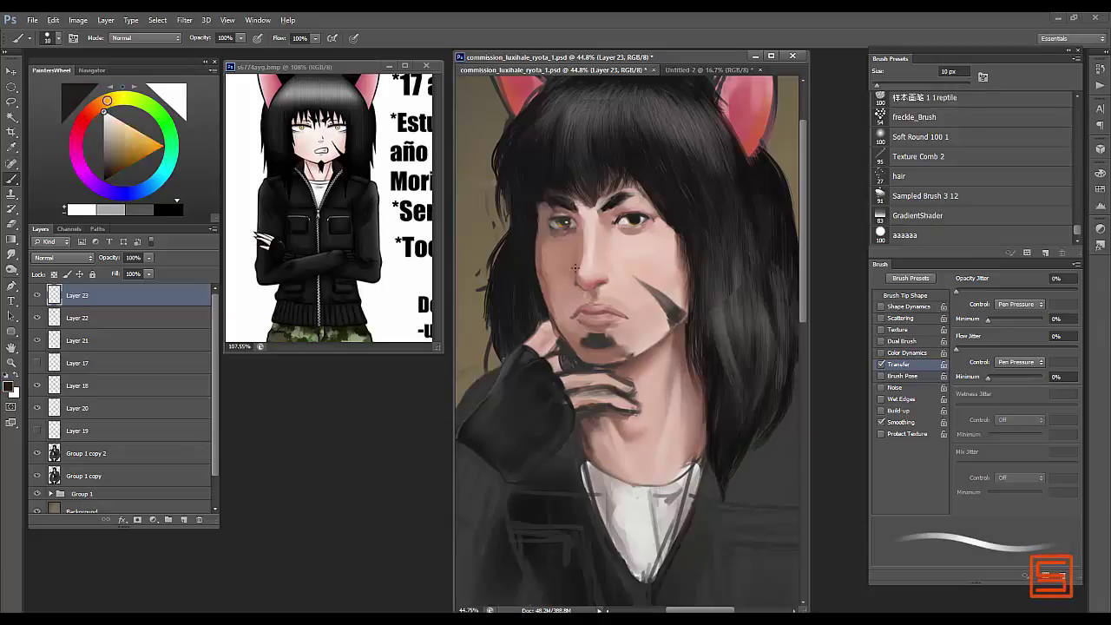
pyautogui.press('[')
pyautogui.keyDown('alt'); pyautogui.click(597, 284); pyautogui.keyUp('alt')
pyautogui.keyDown('alt'); pyautogui.click(594, 270); pyautogui.keyUp('alt')
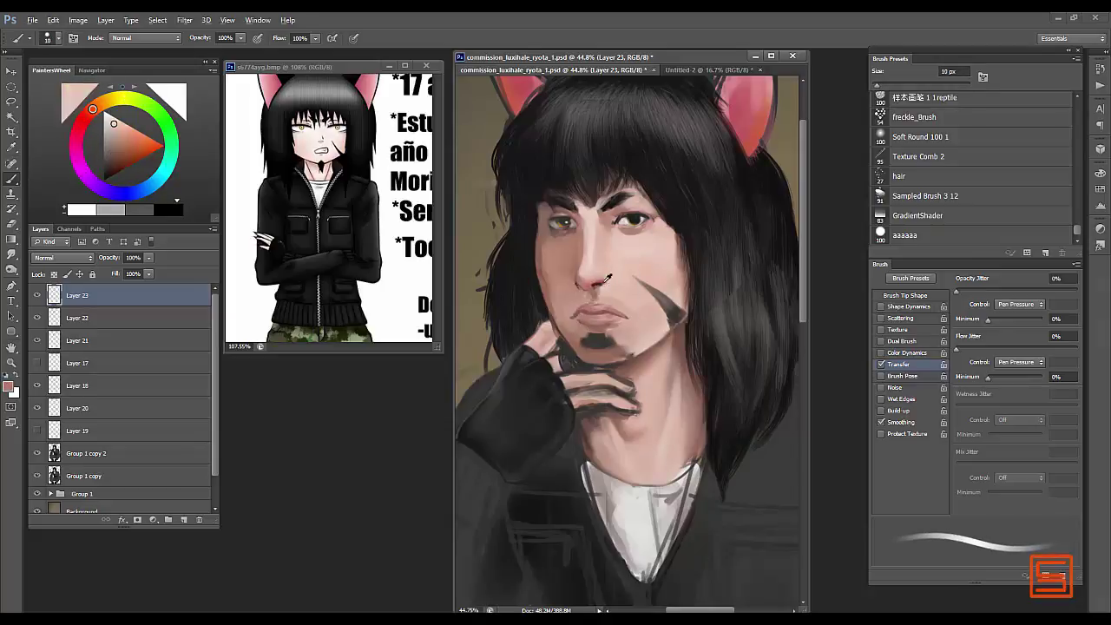
pyautogui.press(']')
pyautogui.press(']')
pyautogui.press(']')
pyautogui.press(']')
pyautogui.press('[')
pyautogui.press('[')
pyautogui.press('[')
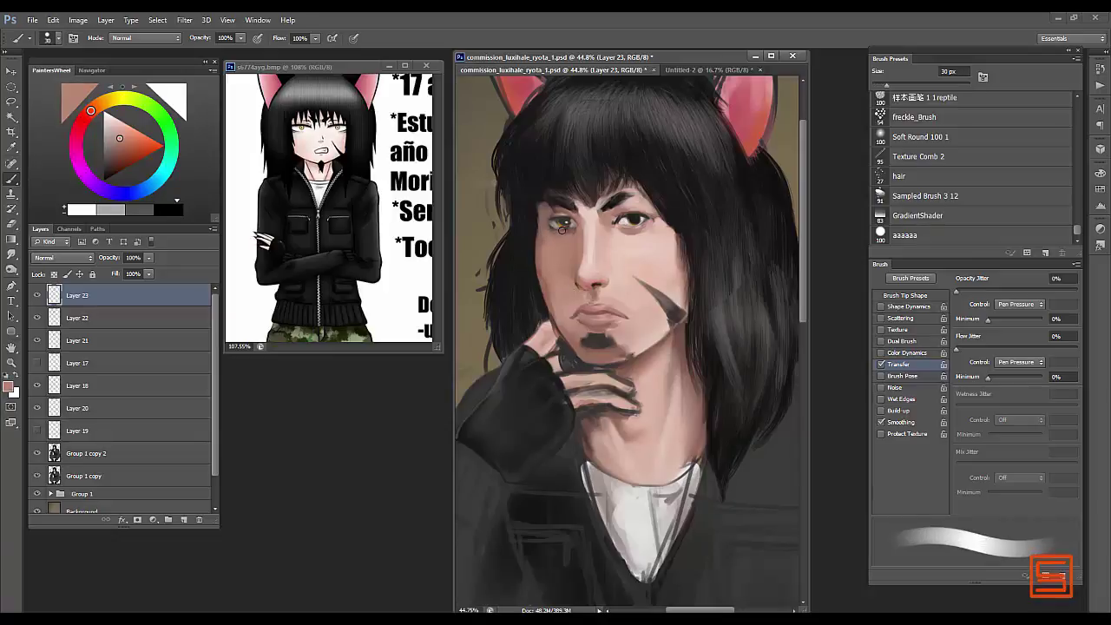
# - Darken the iris and outline of the left-hand eye with dark tones sampled from the other eye
pyautogui.keyDown('alt'); pyautogui.click(641, 214); pyautogui.keyUp('alt')
pyautogui.press('[')
pyautogui.keyDown('alt'); pyautogui.click(569, 224); pyautogui.keyUp('alt')
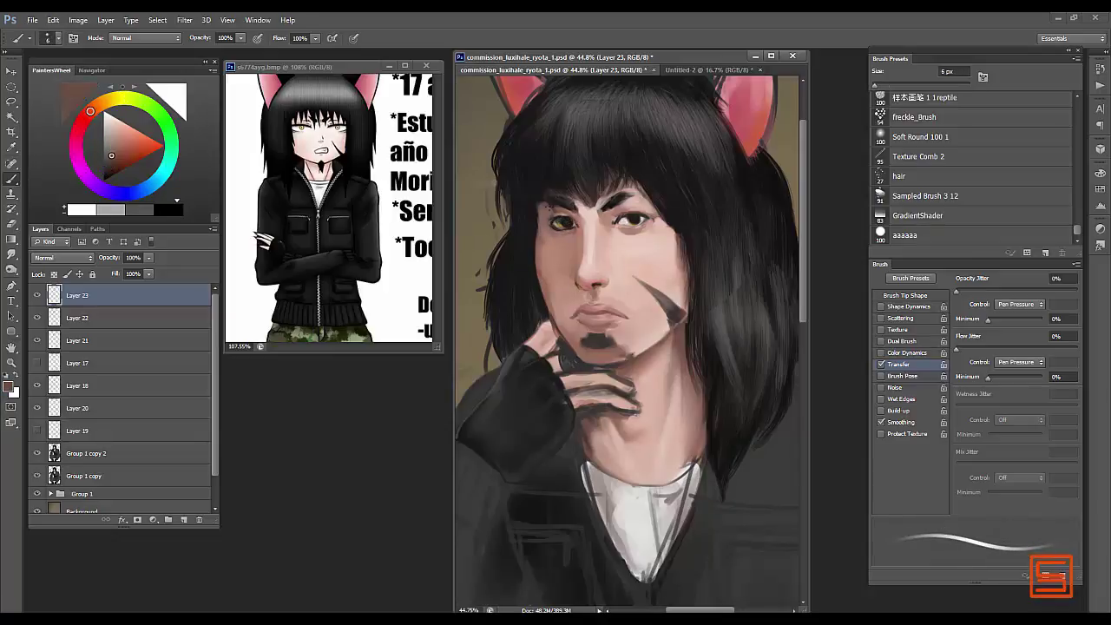
pyautogui.keyDown('alt'); pyautogui.click(640, 216); pyautogui.keyUp('alt')
pyautogui.press('[')
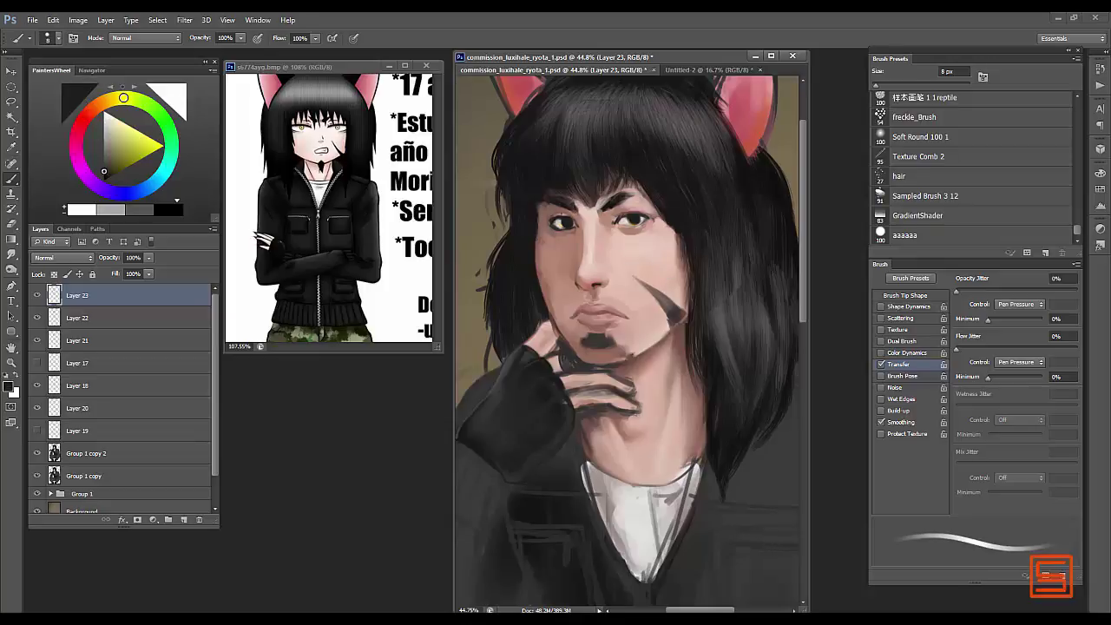
# - Rework the left-hand eyebrow and the skin around that eye with a 10 px brush in sampled tones
pyautogui.keyDown('alt'); pyautogui.click(578, 213); pyautogui.keyUp('alt')
pyautogui.moveTo(547, 204); pyautogui.dragTo(562, 196)
pyautogui.press(']')
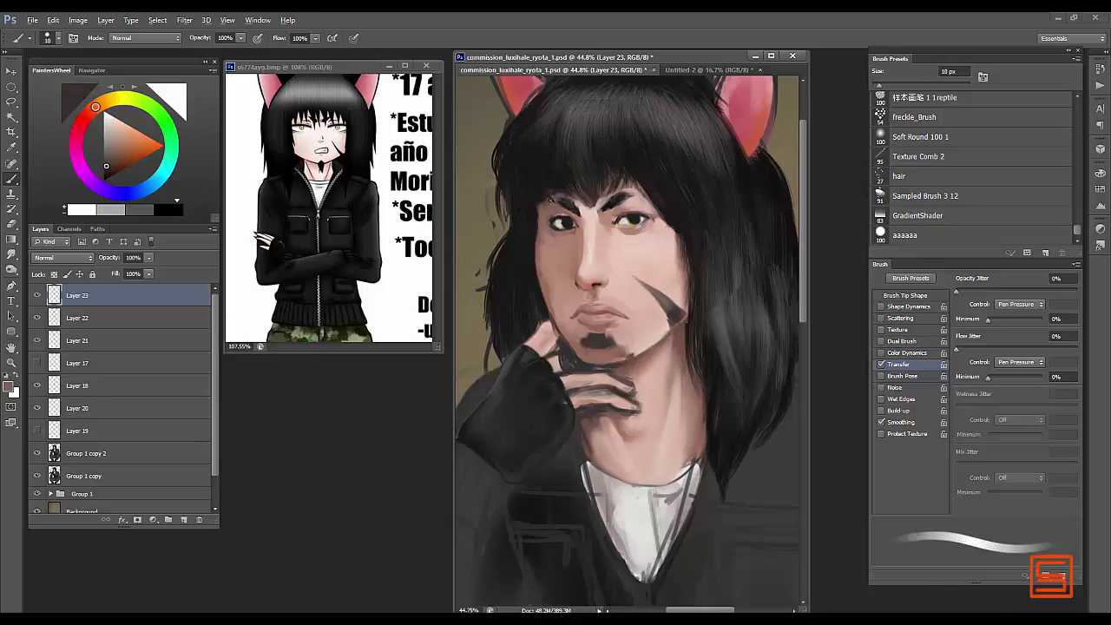
pyautogui.keyDown('alt'); pyautogui.click(557, 224); pyautogui.keyUp('alt')
pyautogui.press(']')
pyautogui.scroll(-2, 714, 270)
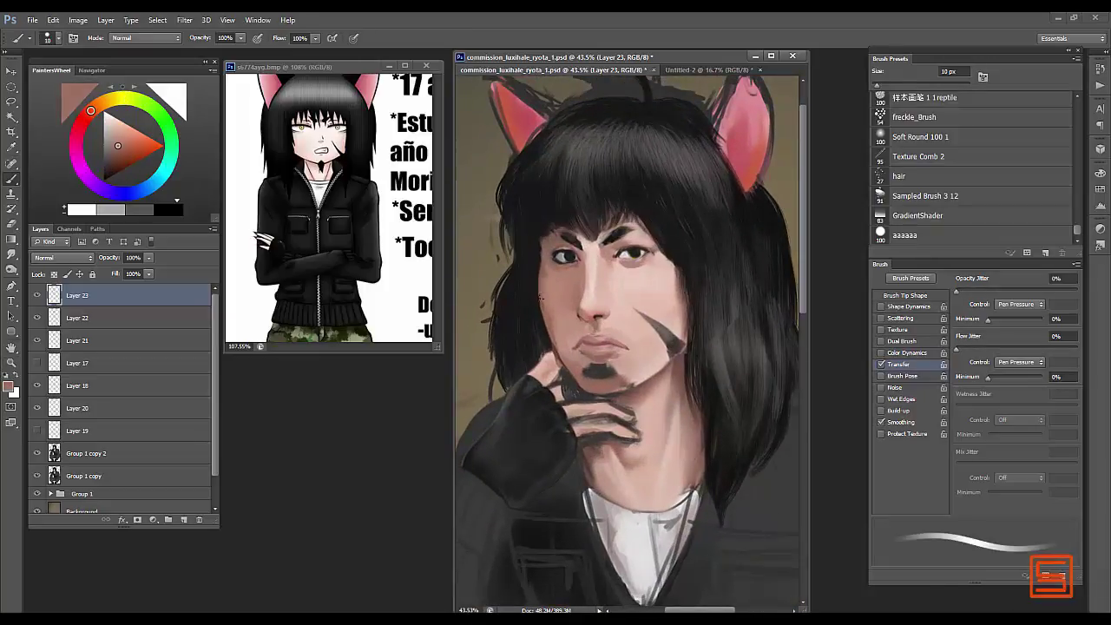
# - Copy the lassoed face area onto a new layer, transform it slightly over the head, and deselect
pyautogui.press('z')
pyautogui.scroll(-5, 706, 256)
pyautogui.scroll(3, 707, 256)
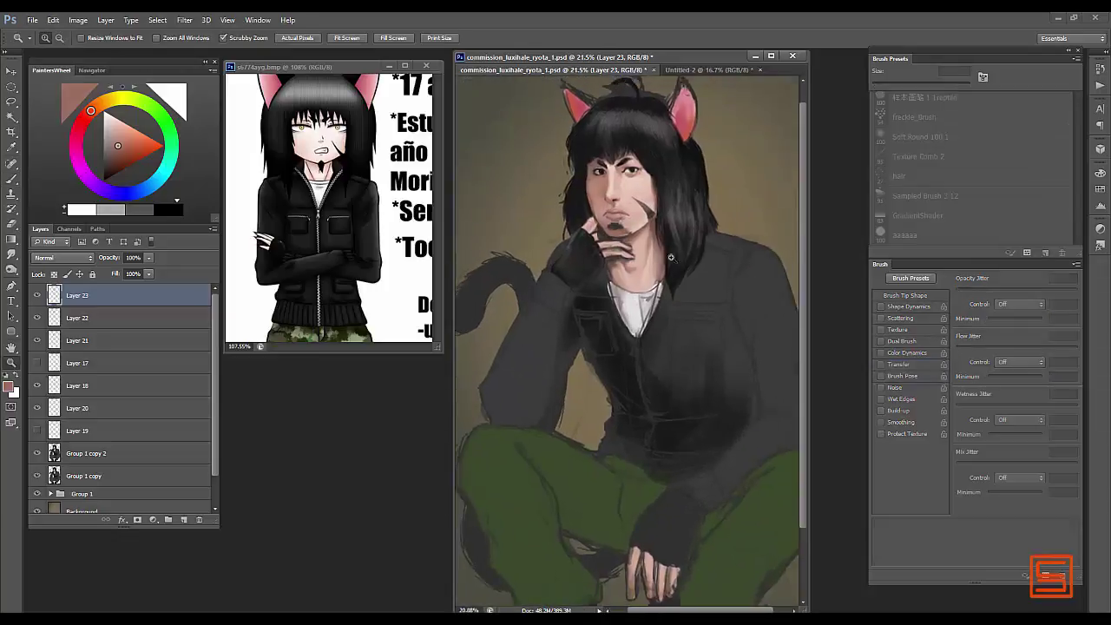
pyautogui.scroll(-1, 707, 256)
pyautogui.scroll(1, 625, 261)
pyautogui.hotkey('ctrl', 'j')
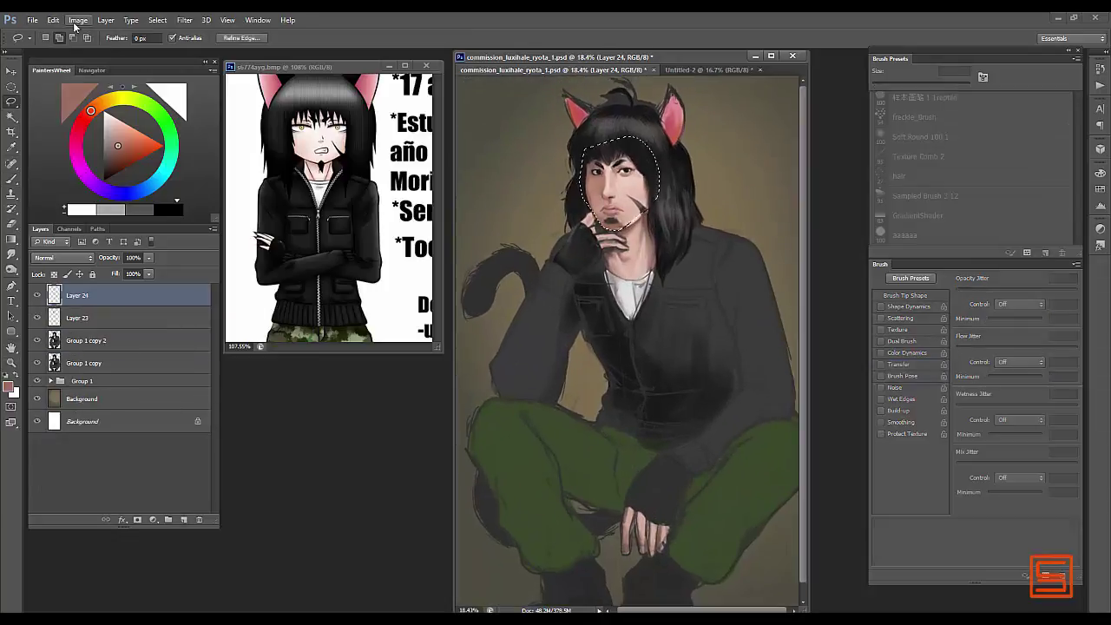
pyautogui.hotkey('ctrl', 't')
pyautogui.moveTo(568, 141); pyautogui.dragTo(580, 147)
pyautogui.press('Return')
pyautogui.hotkey('ctrl', 'd')
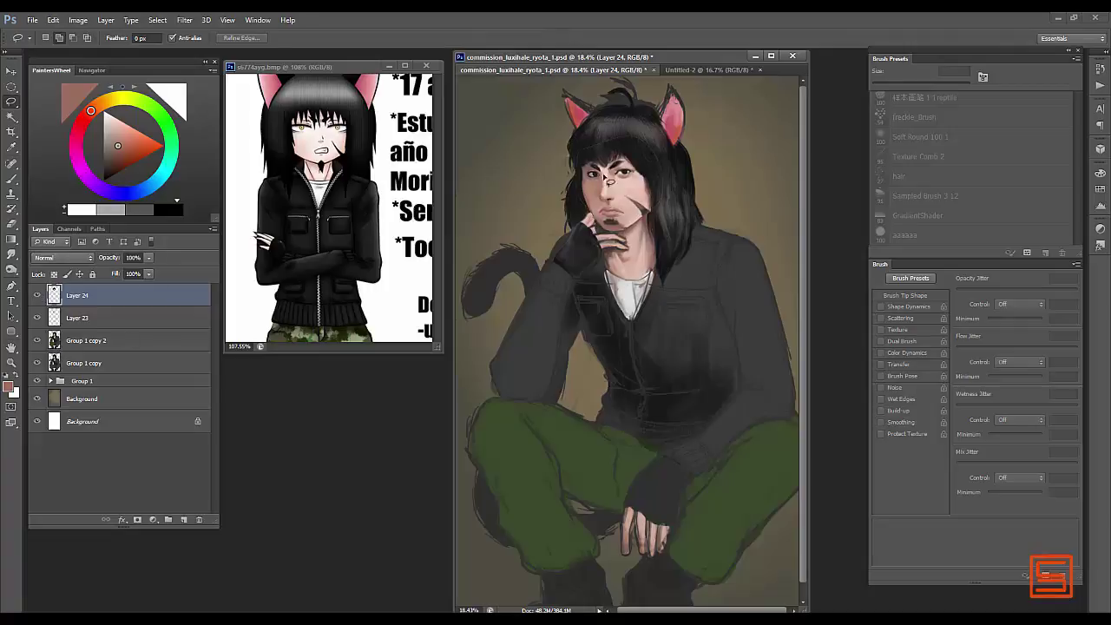
# - Repaint the goatee in the dark grey sampled from the cheek scar
pyautogui.press('b')
pyautogui.keyDown('alt'); pyautogui.click(643, 208); pyautogui.keyUp('alt')
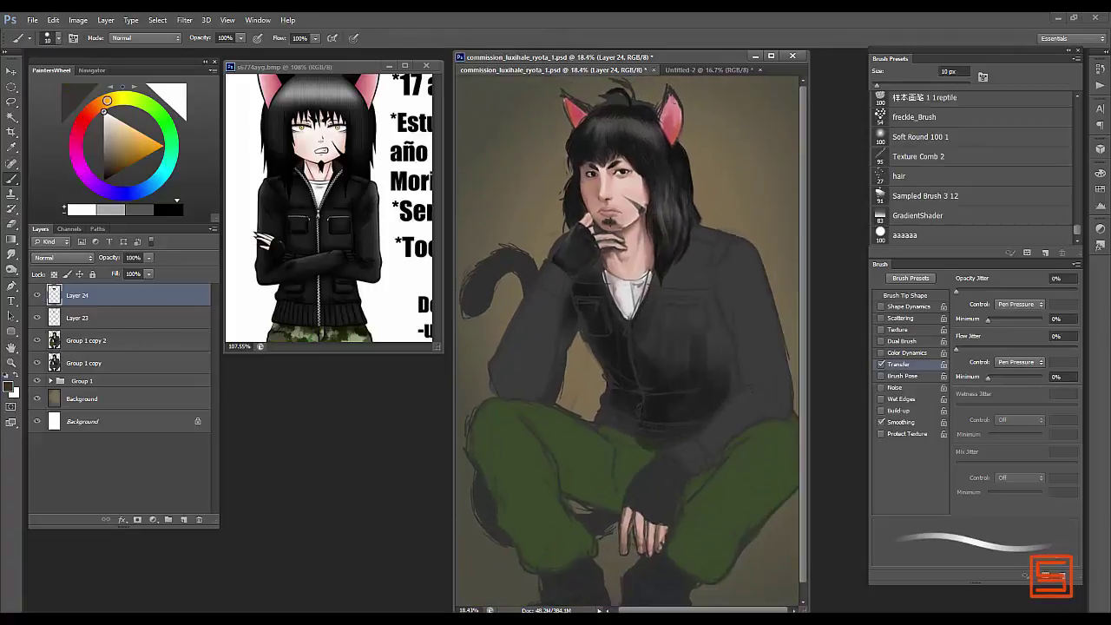
pyautogui.scroll(3, 609, 227)
# - Smooth the left-hand cheek with sampled skin tones, enlarging the brush to 40 px
pyautogui.press(']')
pyautogui.keyDown('alt'); pyautogui.click(567, 234); pyautogui.keyUp('alt')
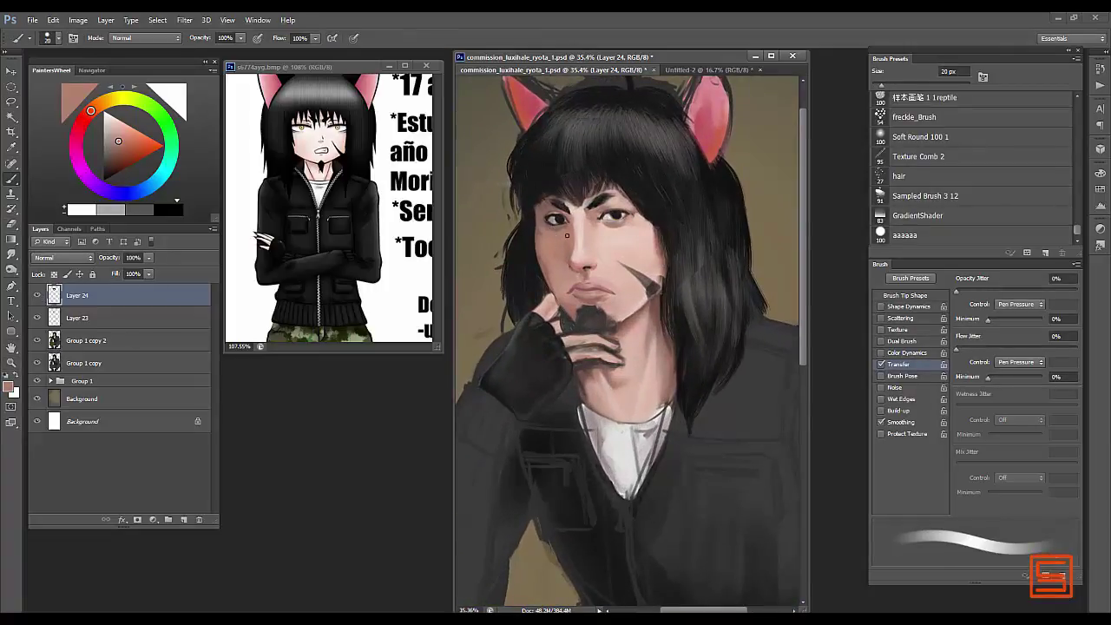
pyautogui.press(']')
pyautogui.press(']')
pyautogui.keyDown('alt'); pyautogui.click(565, 279); pyautogui.keyUp('alt')
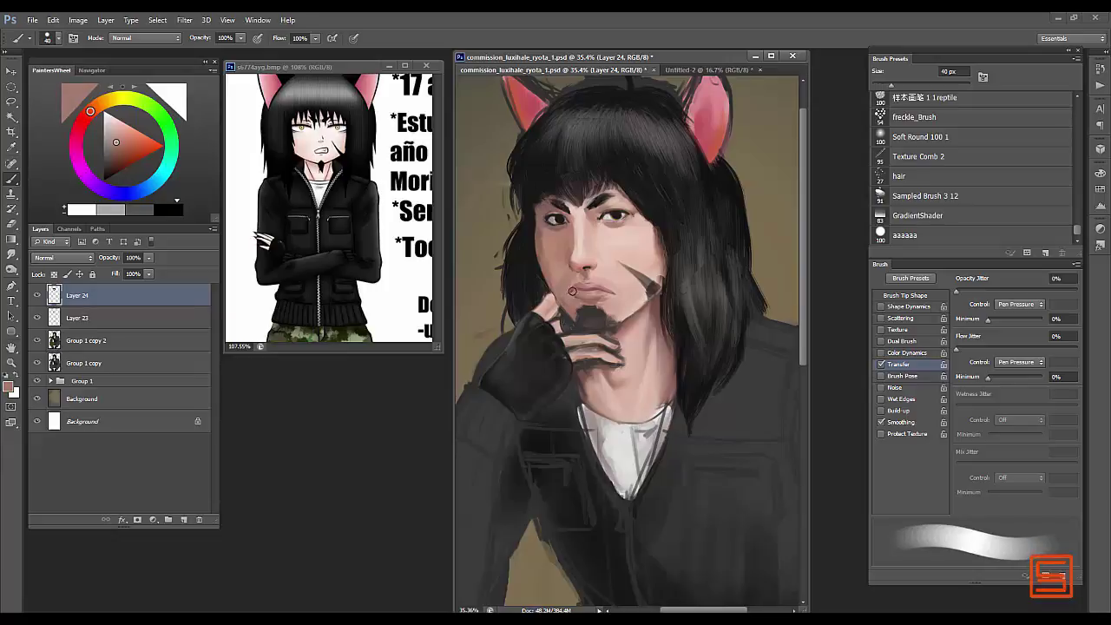
# - Blend the skin around both mouth corners with sampled pink and skin tones
pyautogui.press('[')
pyautogui.press('[')
pyautogui.press('[')
pyautogui.keyDown('alt'); pyautogui.click(577, 285); pyautogui.keyUp('alt')
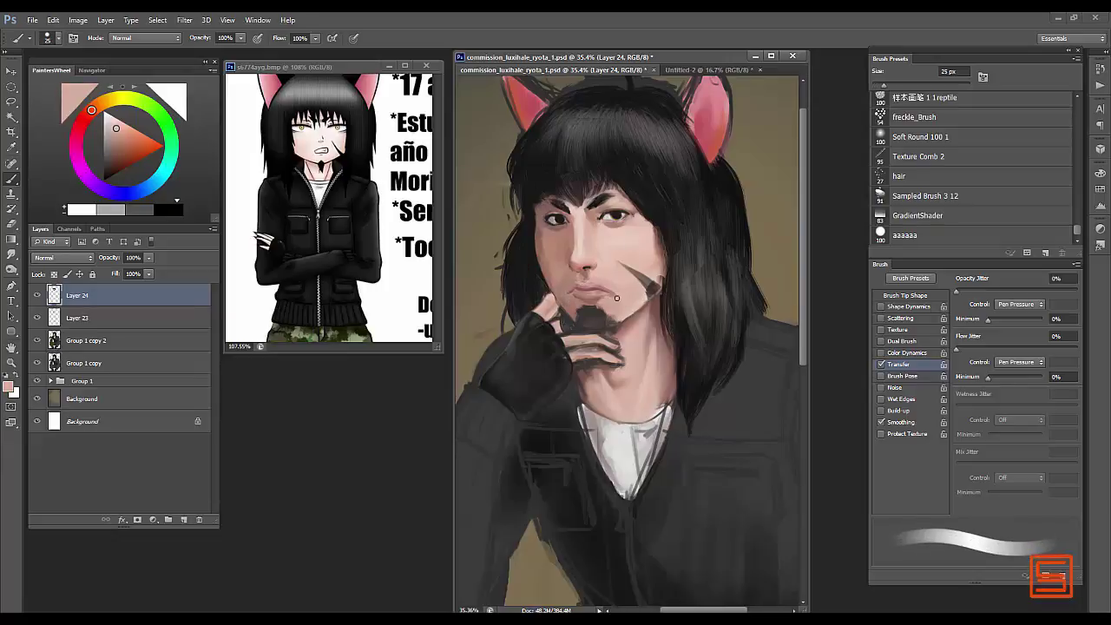
pyautogui.press(']')
pyautogui.press(']')
pyautogui.keyDown('alt'); pyautogui.click(614, 289); pyautogui.keyUp('alt')
pyautogui.press(']')
pyautogui.press(']')
# - Soften the skin beneath the left-hand eye with nearby sampled tones, reducing the brush to 30 px
pyautogui.keyDown('alt'); pyautogui.click(561, 238); pyautogui.keyUp('alt')
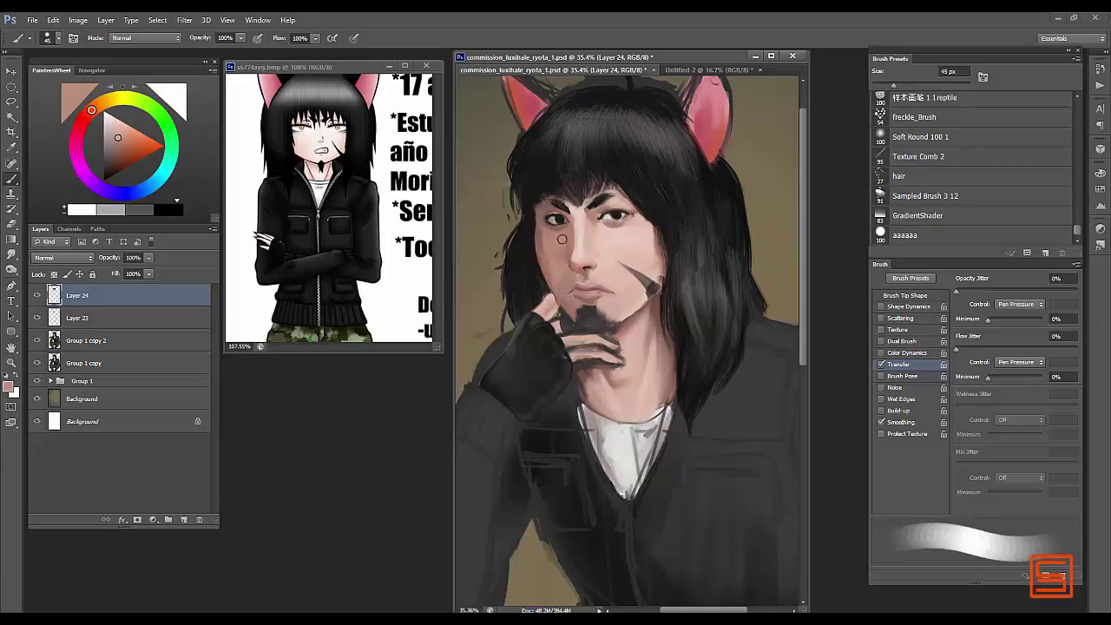
pyautogui.keyDown('alt'); pyautogui.click(561, 238); pyautogui.keyUp('alt')
pyautogui.press('[')
pyautogui.keyDown('alt'); pyautogui.click(555, 236); pyautogui.keyUp('alt')
pyautogui.press('[')
pyautogui.keyDown('alt'); pyautogui.click(563, 233); pyautogui.keyUp('alt')
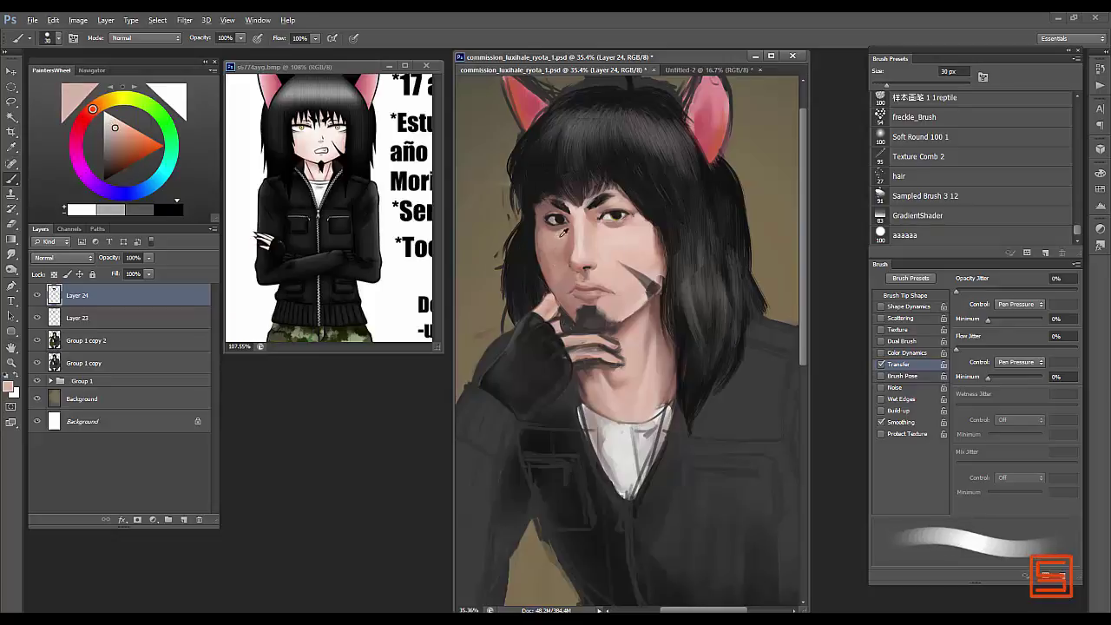
# - Paint fine stray hair strands around the face in sampled near-black, adding a new layer and using a 6 px brush
pyautogui.press('[')
pyautogui.press('[')
pyautogui.press('[')
pyautogui.press('[')
pyautogui.press('[')
pyautogui.press('[')
pyautogui.press('[')
pyautogui.keyDown('alt'); pyautogui.click(508, 204); pyautogui.keyUp('alt')
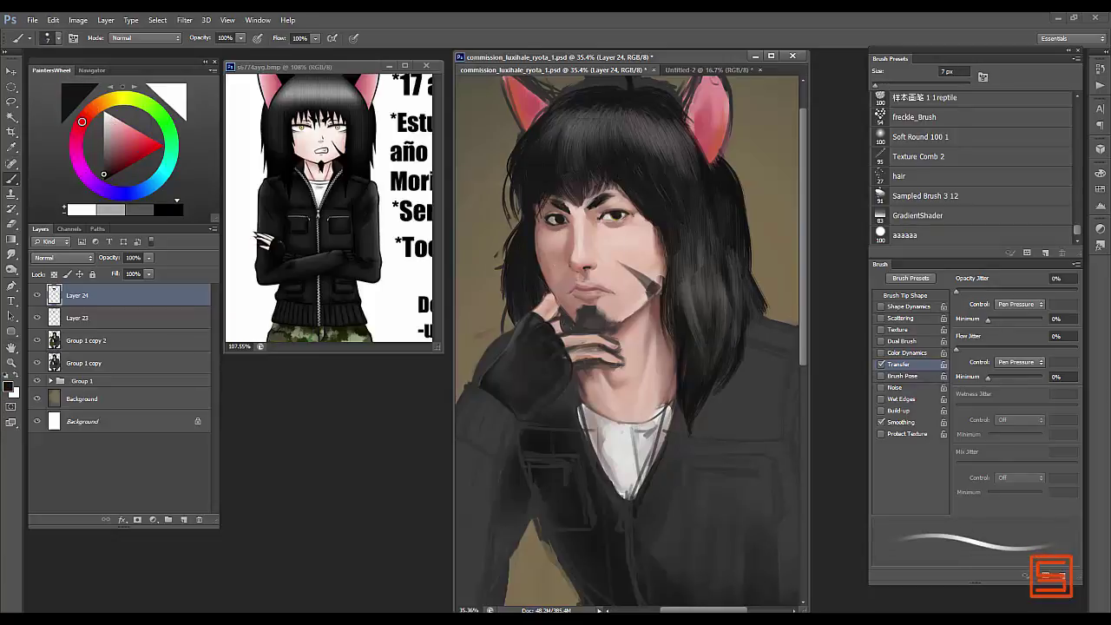
pyautogui.hotkey('ctrl', 'shift', 'alt', 'n')
pyautogui.press('[')
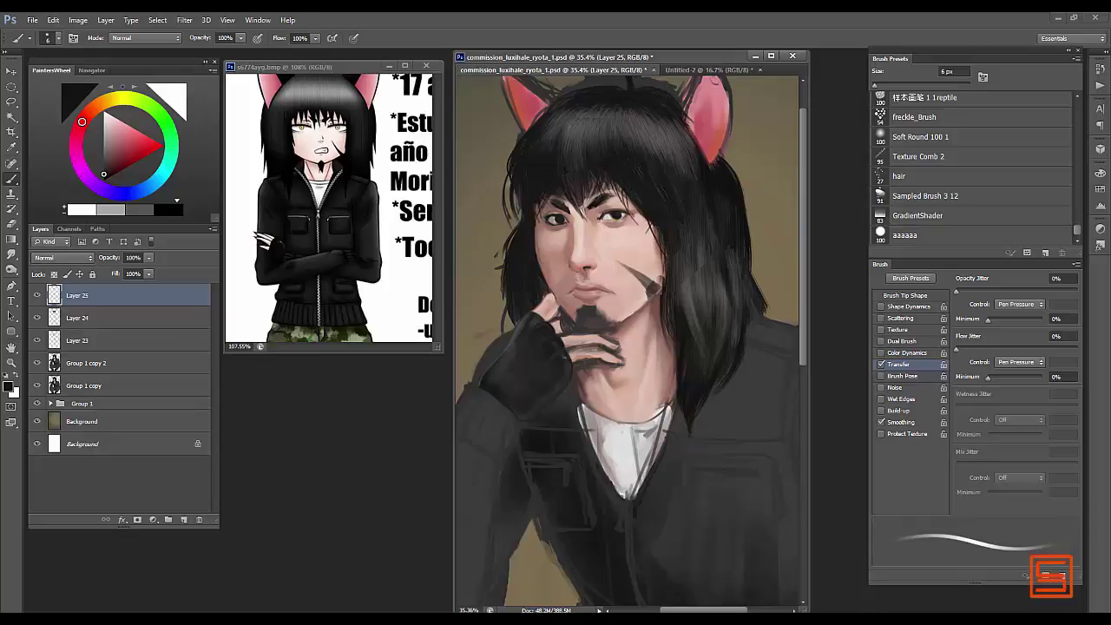
# - Refine the dark details of the eyes with a small brush in a dark tone sampled from the right-hand eye
pyautogui.hotkey('ctrl', '+')
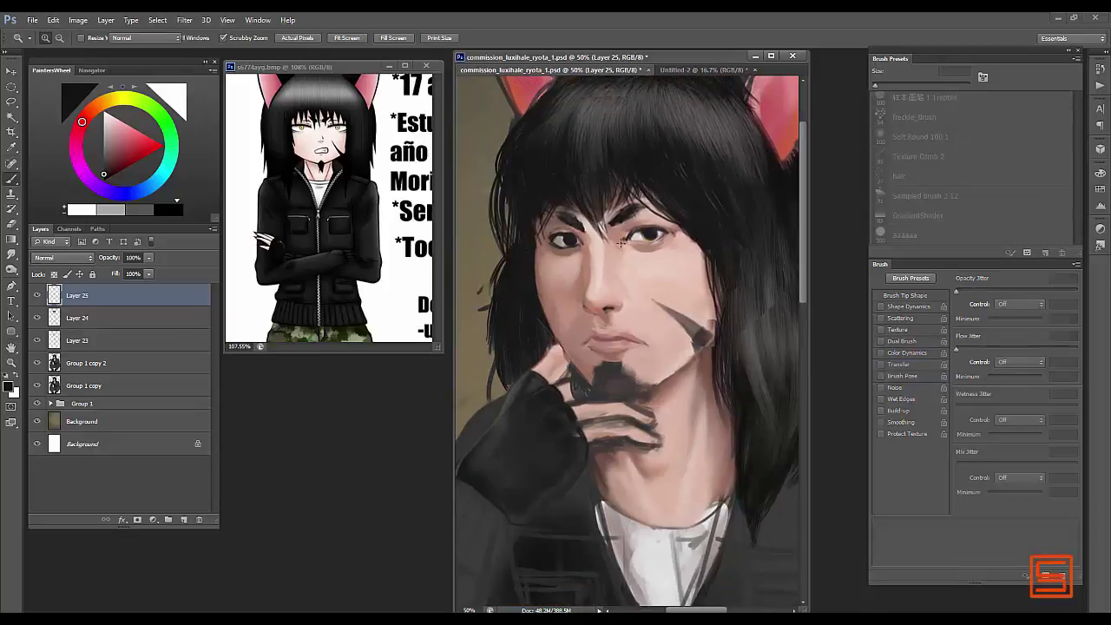
pyautogui.press(']')
pyautogui.press(']')
pyautogui.press(']')
pyautogui.keyDown('alt'); pyautogui.click(666, 230); pyautogui.keyUp('alt')
pyautogui.press('d')
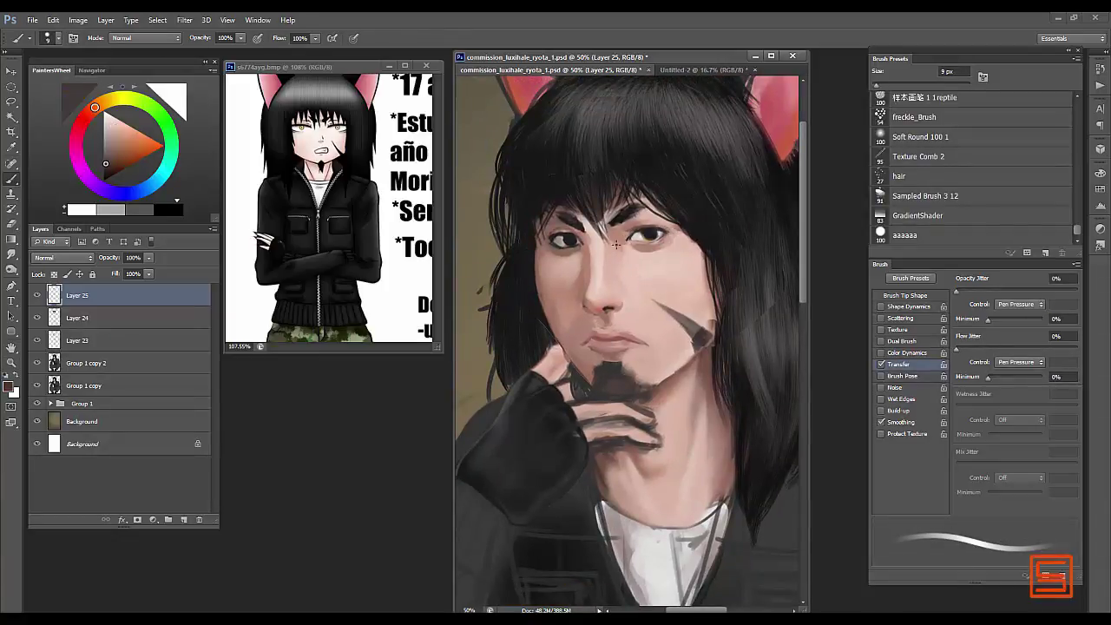
pyautogui.press('[')
# - Choose a muted yellow-brown and colour the irises of both eyes
pyautogui.keyDown('alt'); pyautogui.click(361, 137); pyautogui.keyUp('alt')
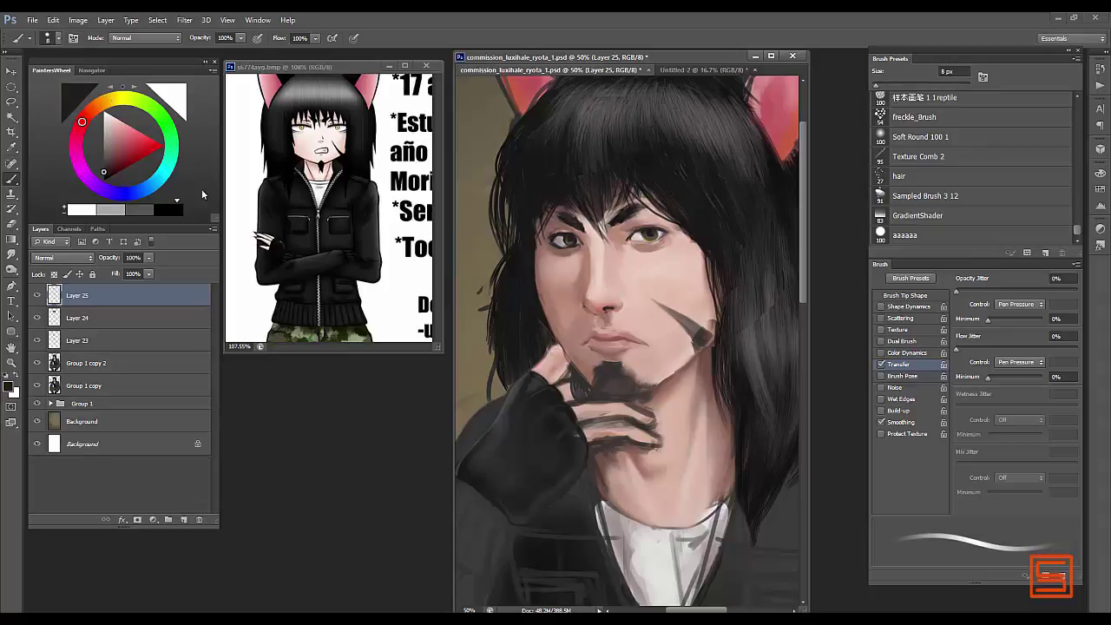
pyautogui.click(130, 152)
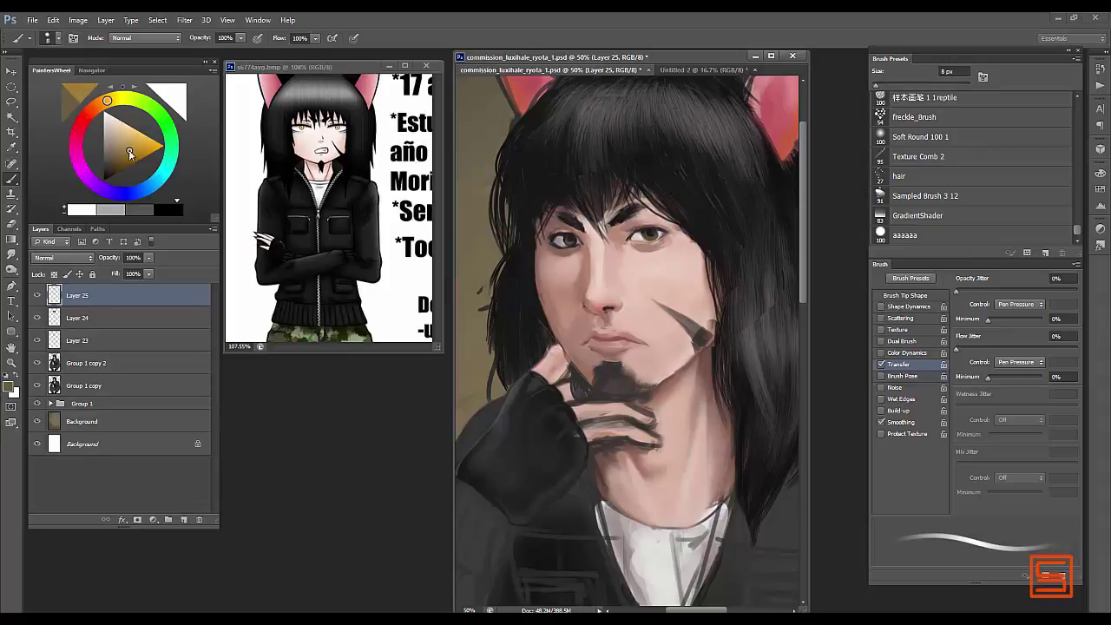
pyautogui.press(']')
pyautogui.press(']')
pyautogui.press(']')
# - Touch up the skin and inner corner of the left-hand eye with sampled tones, reducing the brush to 6 px
pyautogui.keyDown('alt'); pyautogui.click(587, 250); pyautogui.keyUp('alt')
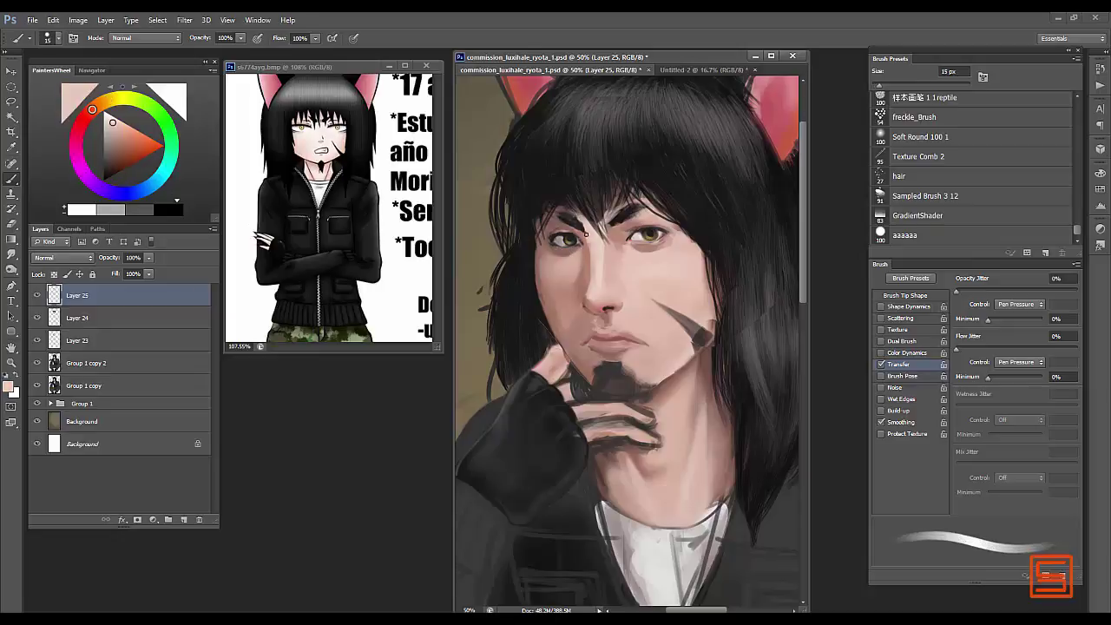
pyautogui.keyDown('alt'); pyautogui.click(586, 234); pyautogui.keyUp('alt')
pyautogui.press('[')
pyautogui.press('[')
pyautogui.press('[')
pyautogui.press('[')
pyautogui.press('[')
pyautogui.press('[')
pyautogui.press('[')
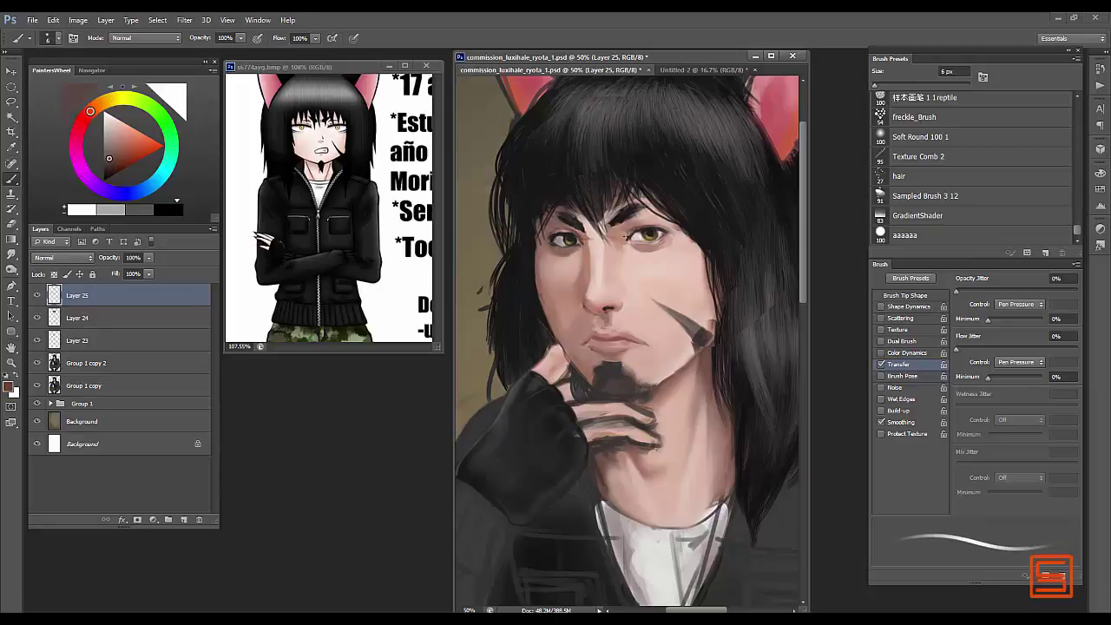
# - Blend the skin between the eyebrows with a tone sampled near the right-hand eye and a 20 px brush
pyautogui.keyDown('alt'); pyautogui.click(635, 228); pyautogui.keyUp('alt')
pyautogui.press(']')
pyautogui.press(']')
pyautogui.press(']')
pyautogui.press(']')
pyautogui.press(']')
pyautogui.press(']')
pyautogui.moveTo(599, 229); pyautogui.dragTo(605, 221)
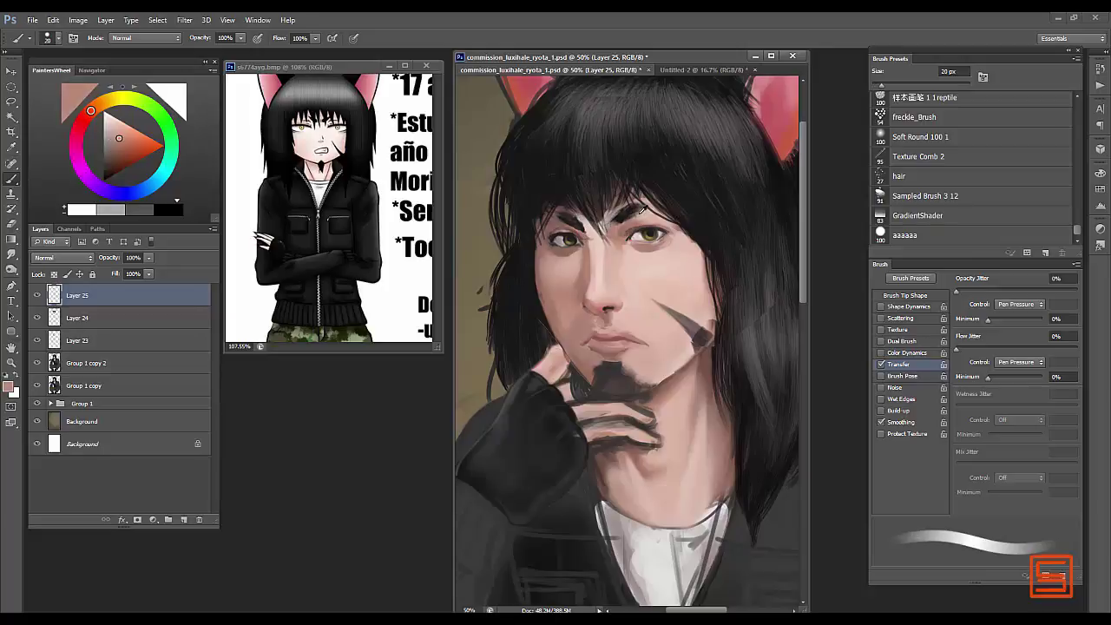
# - Add fine reddish accents along the edge of the nose with a 7 px brush
pyautogui.keyDown('alt'); pyautogui.click(580, 218); pyautogui.keyUp('alt')
pyautogui.press('[')
pyautogui.press('[')
pyautogui.press('[')
pyautogui.press('[')
pyautogui.press('[')
pyautogui.keyDown('alt'); pyautogui.click(569, 316); pyautogui.keyUp('alt')
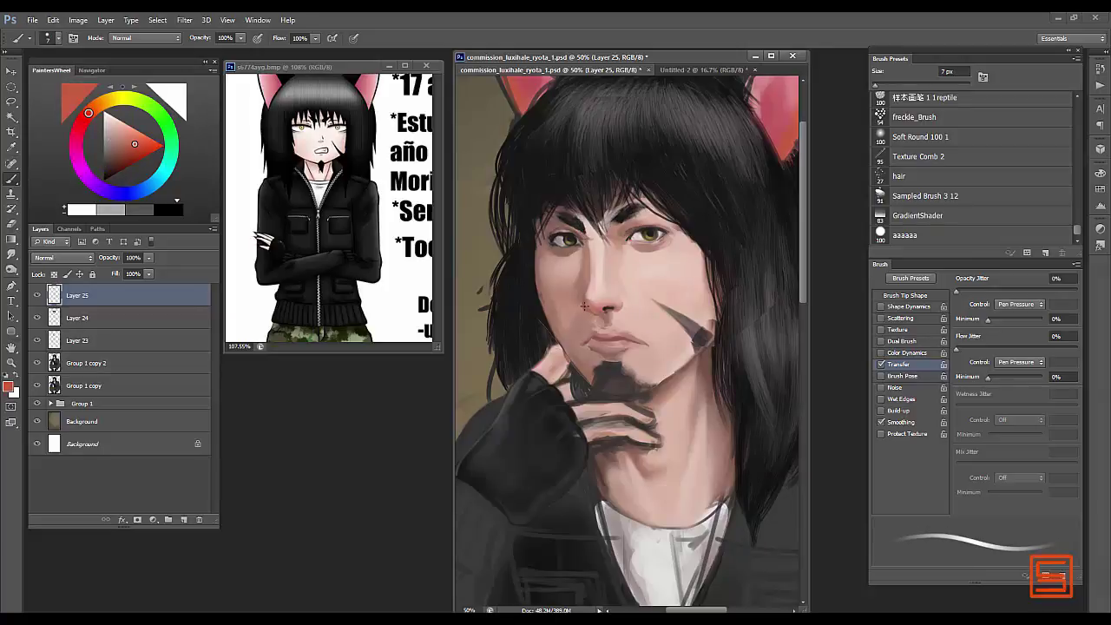
# - Soften the nostril and underside of the nose with a sampled light skin tone and a 20 px brush
pyautogui.keyDown('alt'); pyautogui.click(606, 310); pyautogui.keyUp('alt')
pyautogui.press(']')
pyautogui.press(']')
pyautogui.press(']')
pyautogui.press(']')
pyautogui.press(']')
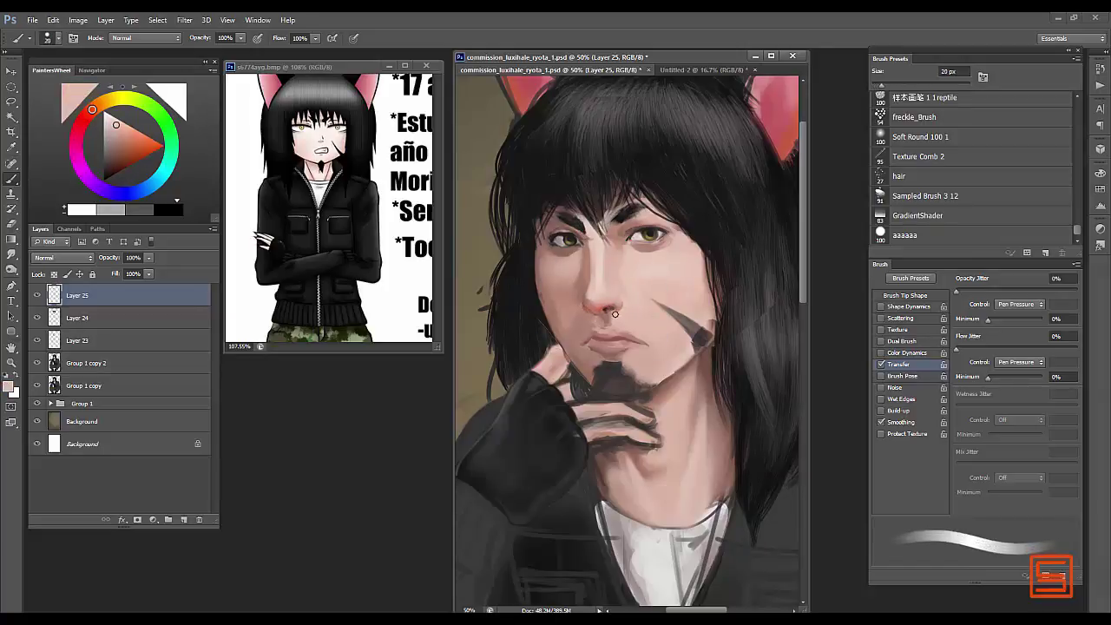
# - Smooth the upper lip area and cheeks with sampled skin tones, using a brush of about 35 to 40 px
pyautogui.keyDown('alt'); pyautogui.click(609, 330); pyautogui.keyUp('alt')
pyautogui.press(']')
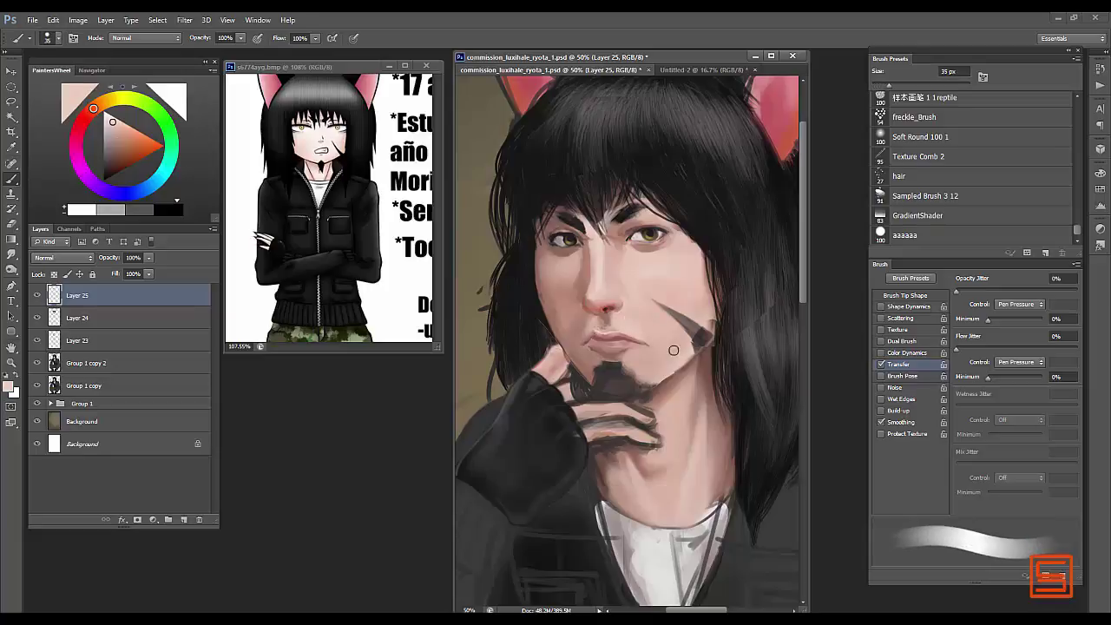
pyautogui.keyDown('alt'); pyautogui.click(622, 266); pyautogui.keyUp('alt')
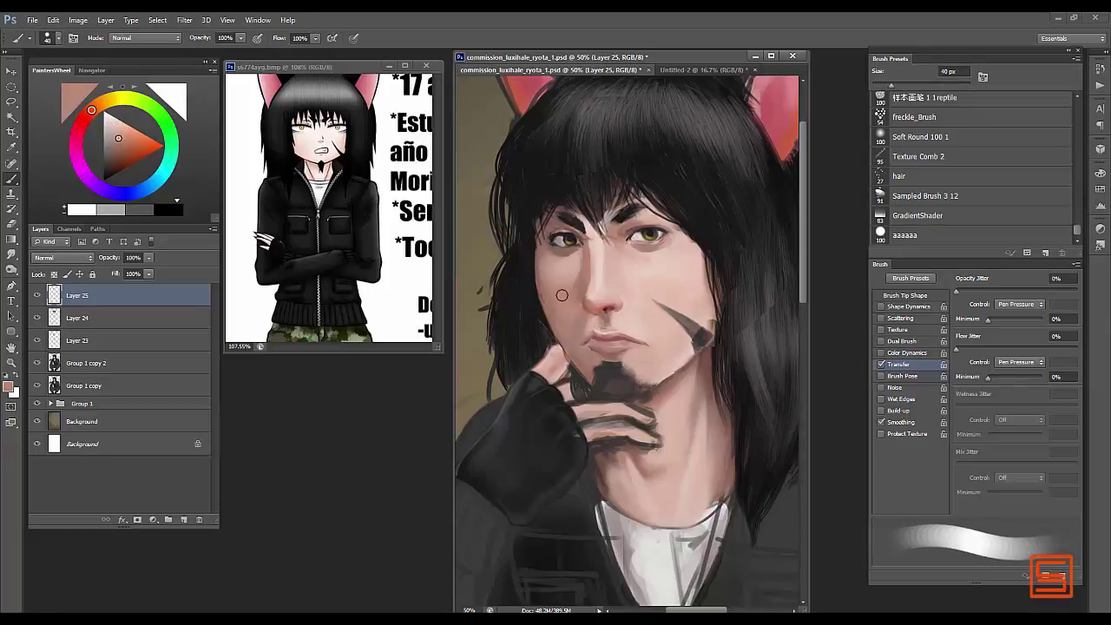
# - Define the mouth line and lower lip edge in sampled dark reddish brown with a 10 px brush
pyautogui.keyDown('alt'); pyautogui.click(603, 347); pyautogui.keyUp('alt')
pyautogui.press('[')
pyautogui.press('[')
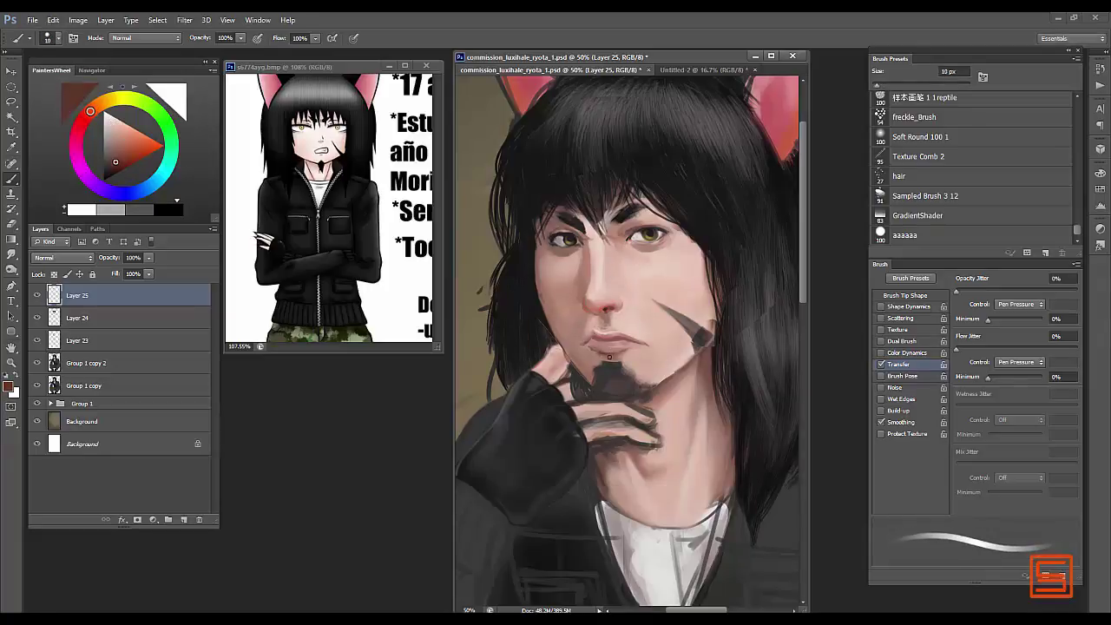
pyautogui.press('[')
# - Blend the area between the nose and upper lip with a sampled skin tone and a 20 px brush
pyautogui.keyDown('alt'); pyautogui.click(612, 313); pyautogui.keyUp('alt')
pyautogui.press(']')
pyautogui.press(']')
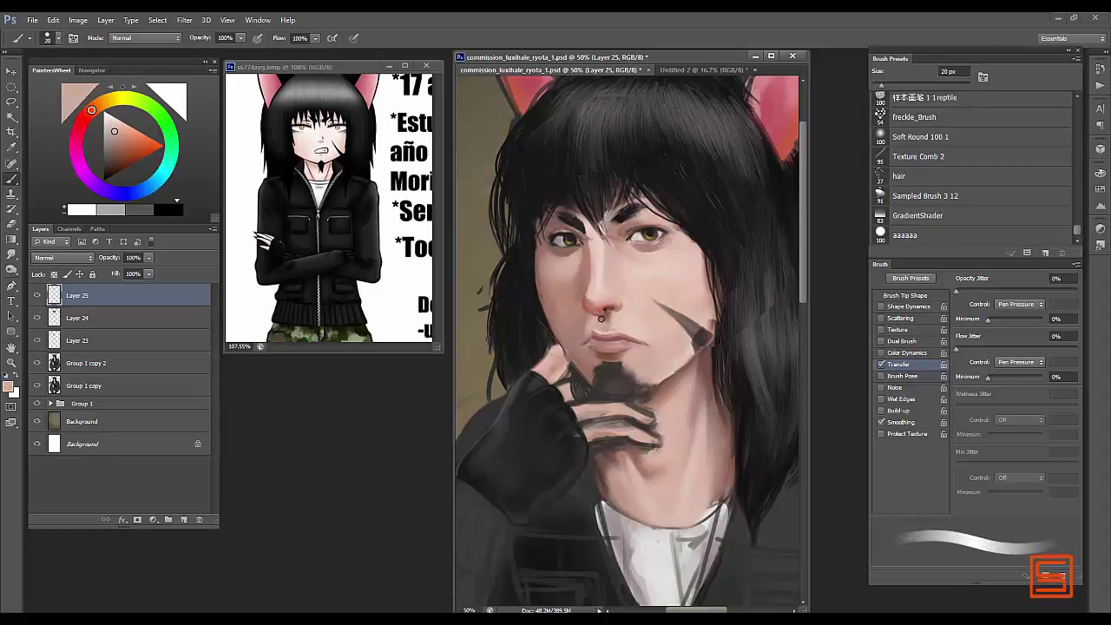
pyautogui.press('[')
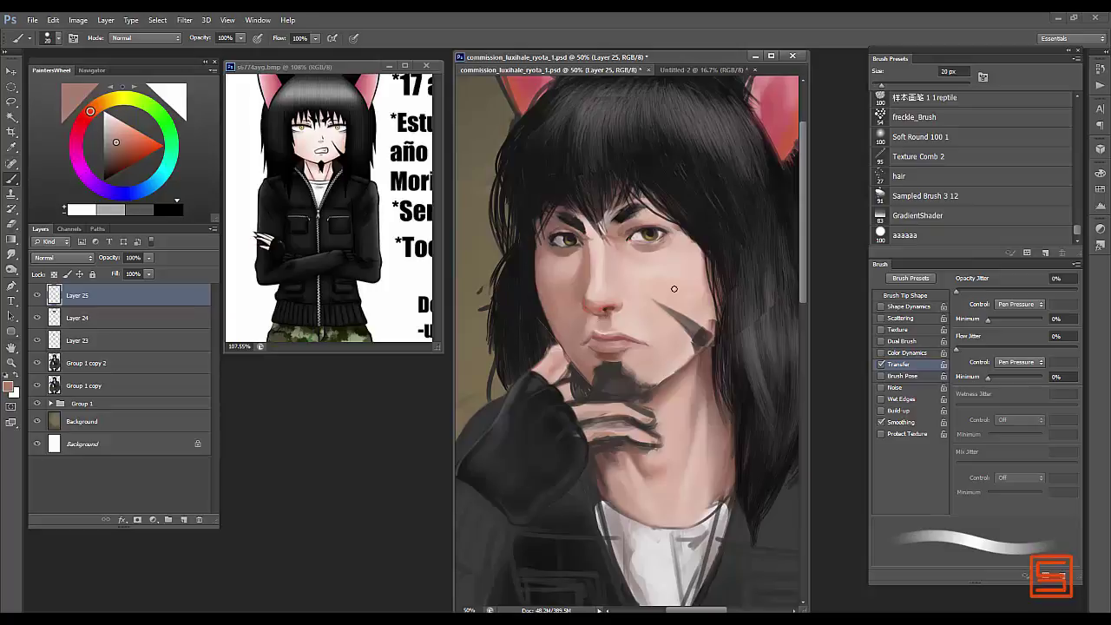
# - Soften the cheek shading with sampled skin tones, using a brush of about 50 to 70 px
pyautogui.press(']')
pyautogui.press(']')
pyautogui.press(']')
pyautogui.keyDown('alt'); pyautogui.click(571, 294); pyautogui.keyUp('alt')
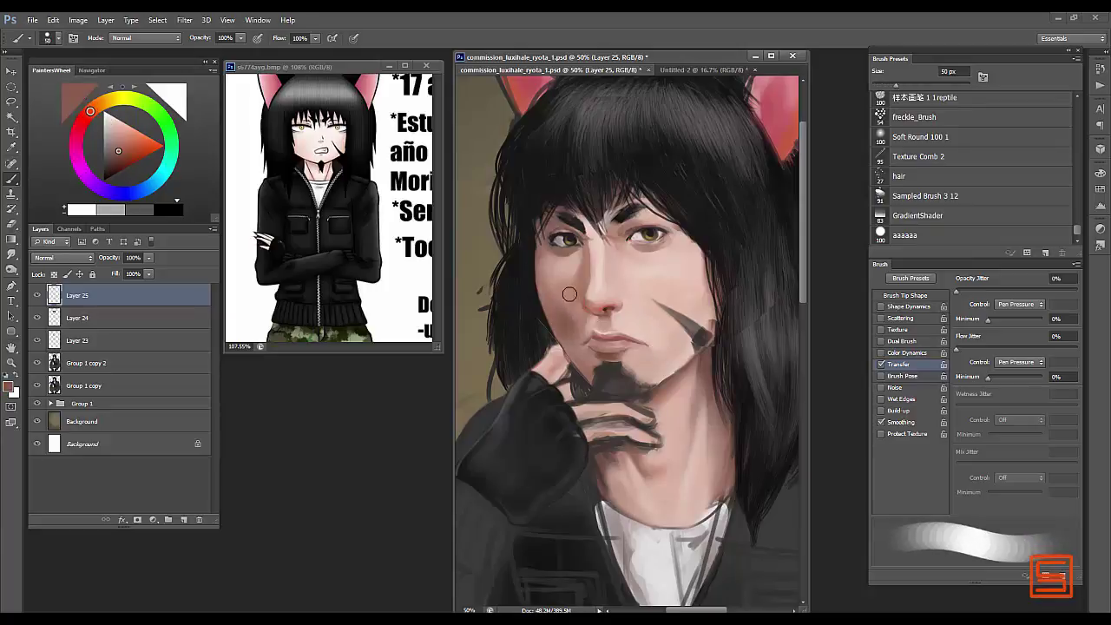
pyautogui.press('[')
pyautogui.press('[')
pyautogui.press('[')
pyautogui.press('[')
pyautogui.keyDown('alt'); pyautogui.click(560, 291); pyautogui.keyUp('alt')
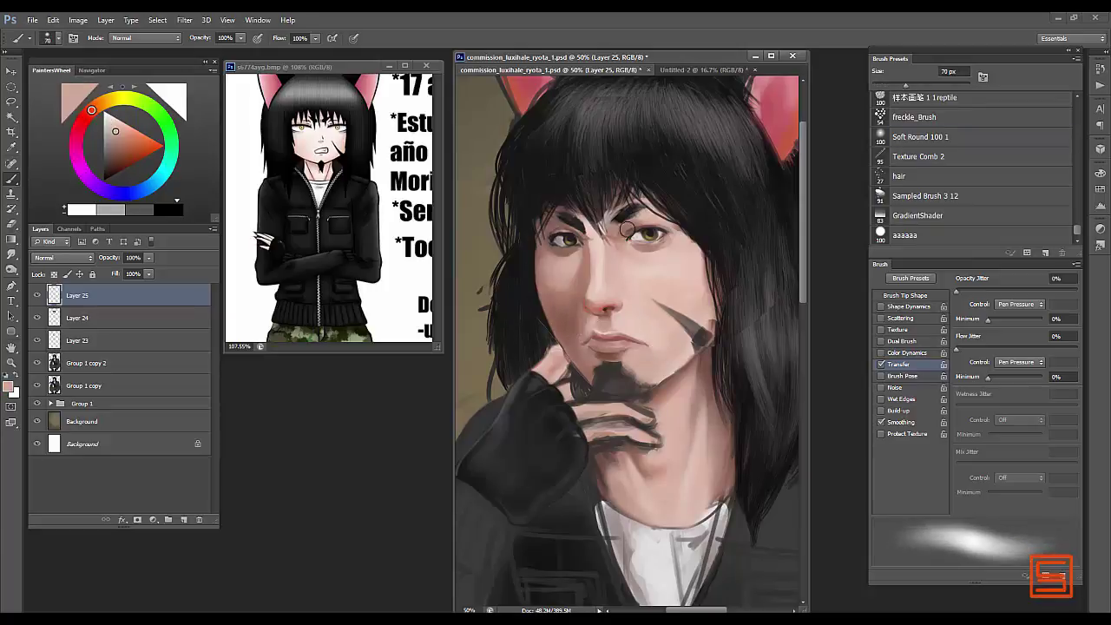
# - Blend the skin around both eyes and the nose bridge with sampled light skin tones and a 30 px brush
pyautogui.press('[')
pyautogui.press('[')
pyautogui.keyDown('alt'); pyautogui.click(556, 257); pyautogui.keyUp('alt')
pyautogui.keyDown('alt'); pyautogui.click(668, 247); pyautogui.keyUp('alt')
pyautogui.press(']')
pyautogui.press(']')
pyautogui.press(']')
pyautogui.press(']')
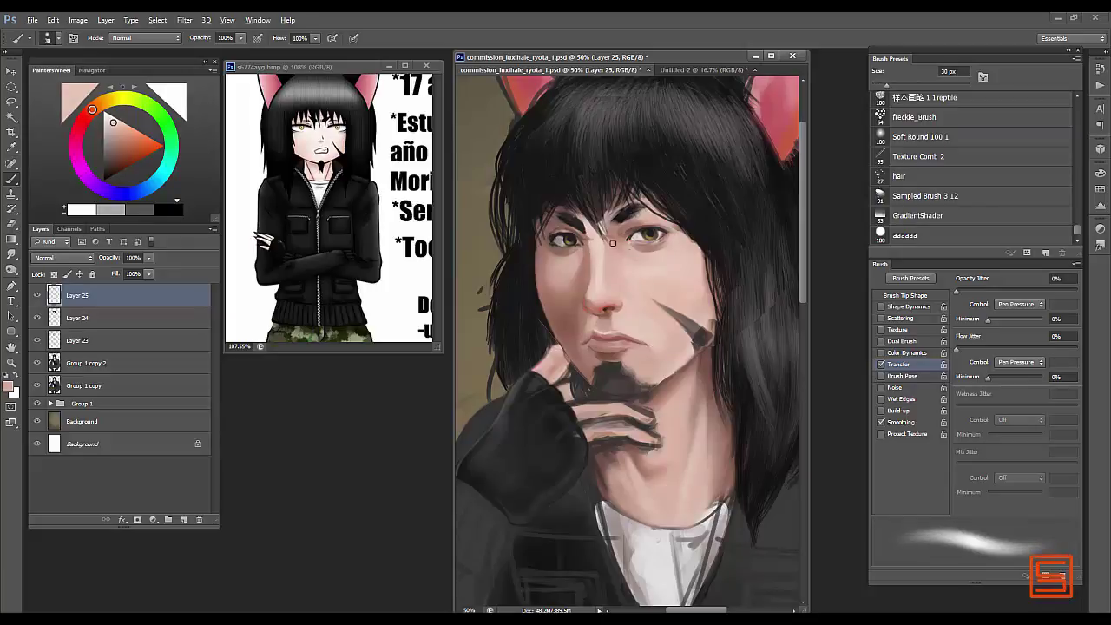
# - Touch up the eye area with a sampled pale tone and a 15 px brush
pyautogui.keyDown('alt'); pyautogui.click(690, 249); pyautogui.keyUp('alt')
pyautogui.press('[')
pyautogui.press('[')
pyautogui.press('[')
pyautogui.press('[')
pyautogui.press('[')
pyautogui.press('[')
pyautogui.press('[')
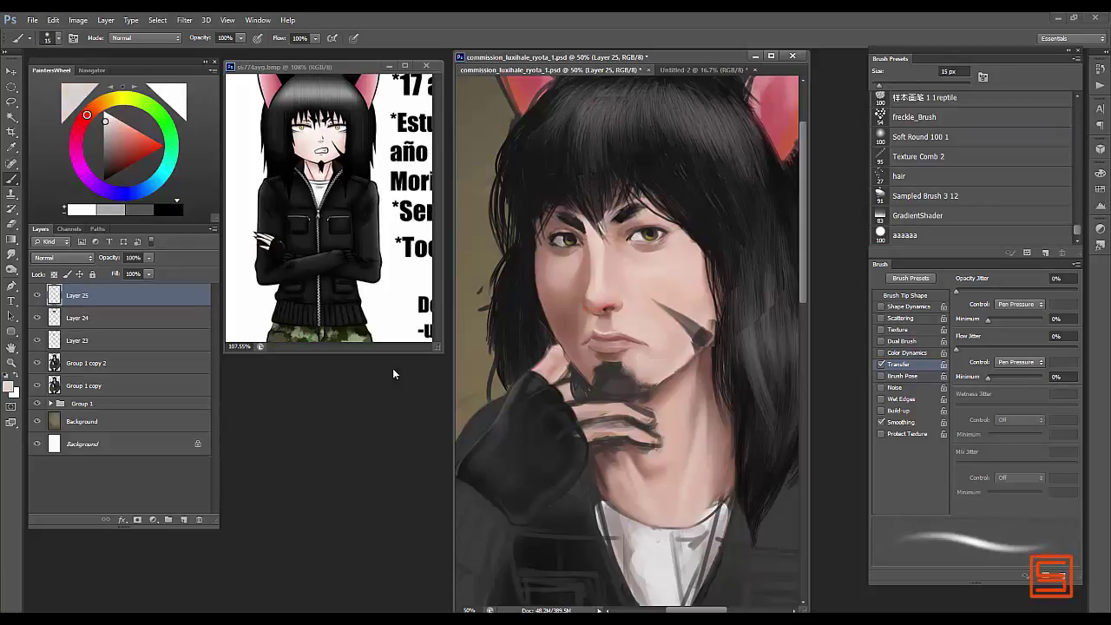
# - Add a new layer and smooth the neck and jaw shading with sampled skin tones, using a brush of up to 50 px
pyautogui.hotkey('ctrl', 'shift', 'alt', 'n')
pyautogui.scroll(-2, 632, 303)
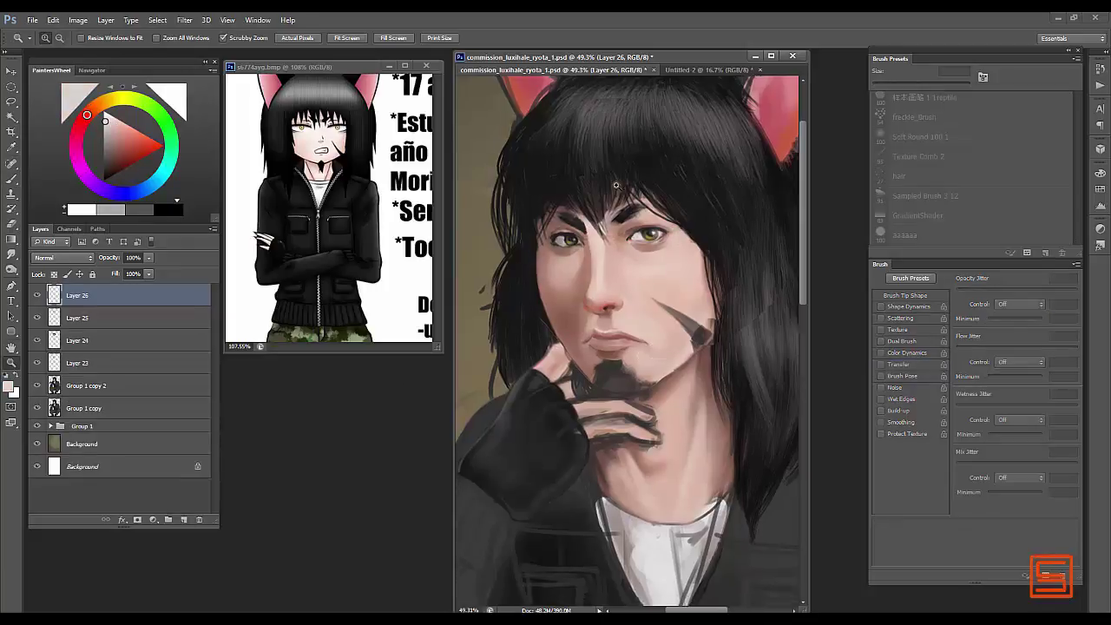
pyautogui.press('[')
pyautogui.keyDown('alt'); pyautogui.click(631, 303); pyautogui.keyUp('alt')
pyautogui.keyDown('alt'); pyautogui.click(675, 272); pyautogui.keyUp('alt')
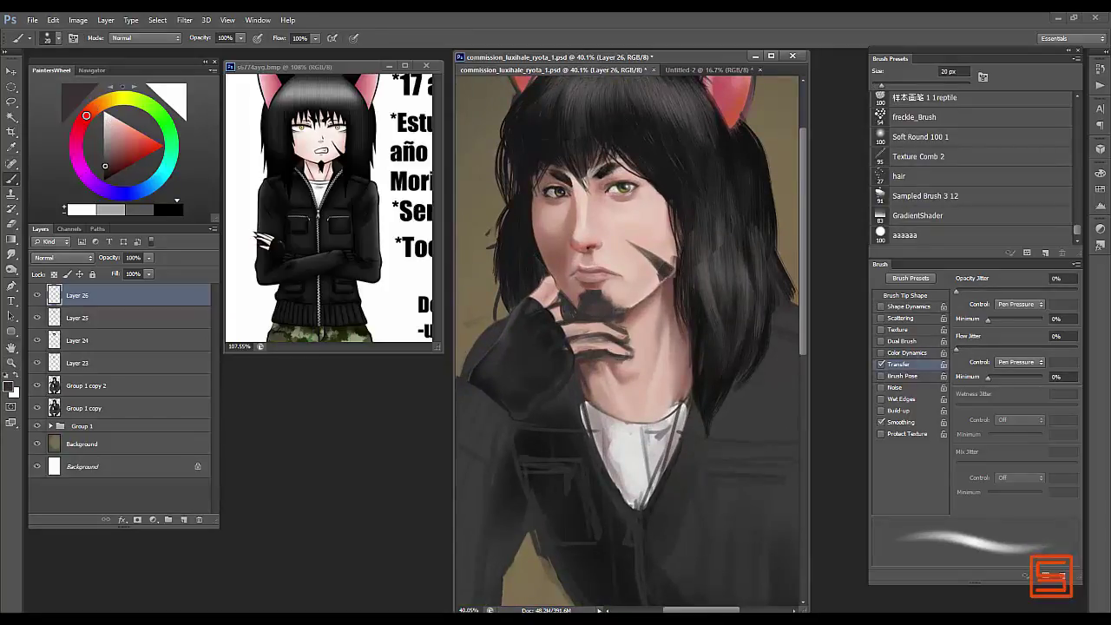
pyautogui.press(']')
pyautogui.press(']')
pyautogui.press(']')
pyautogui.press(']')
pyautogui.press(']')
pyautogui.press(']')
pyautogui.press(']')
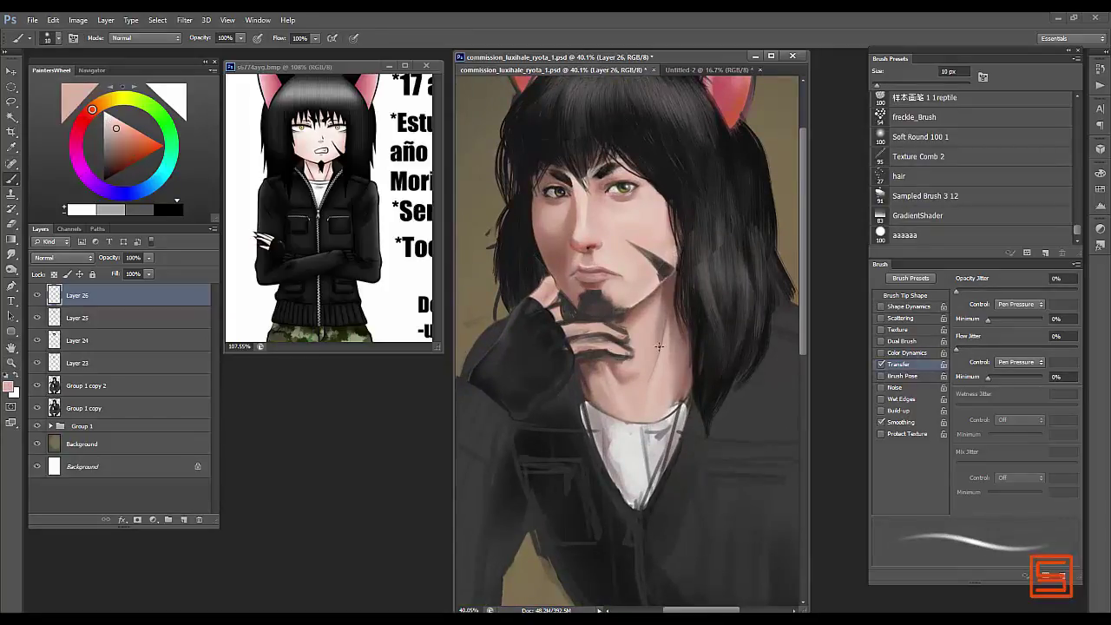
pyautogui.keyDown('alt'); pyautogui.click(607, 396); pyautogui.keyUp('alt')
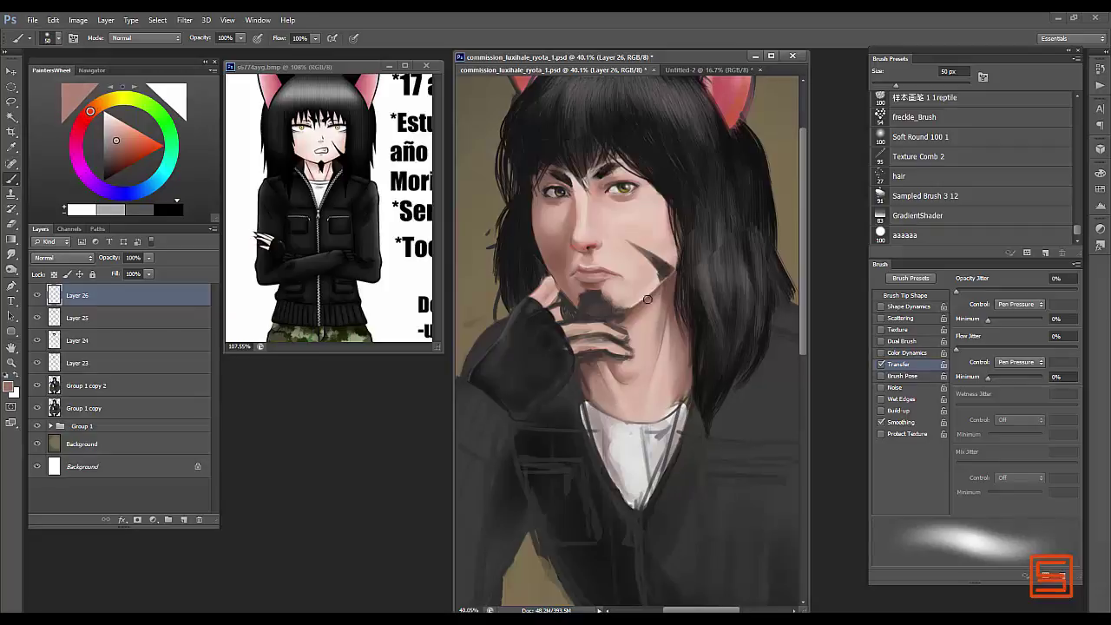
pyautogui.keyDown('alt'); pyautogui.click(602, 221); pyautogui.keyUp('alt')
# - Add another layer and outline the finger beside the mouth in sampled dark brown with a 10 px brush
pyautogui.click(183, 519)
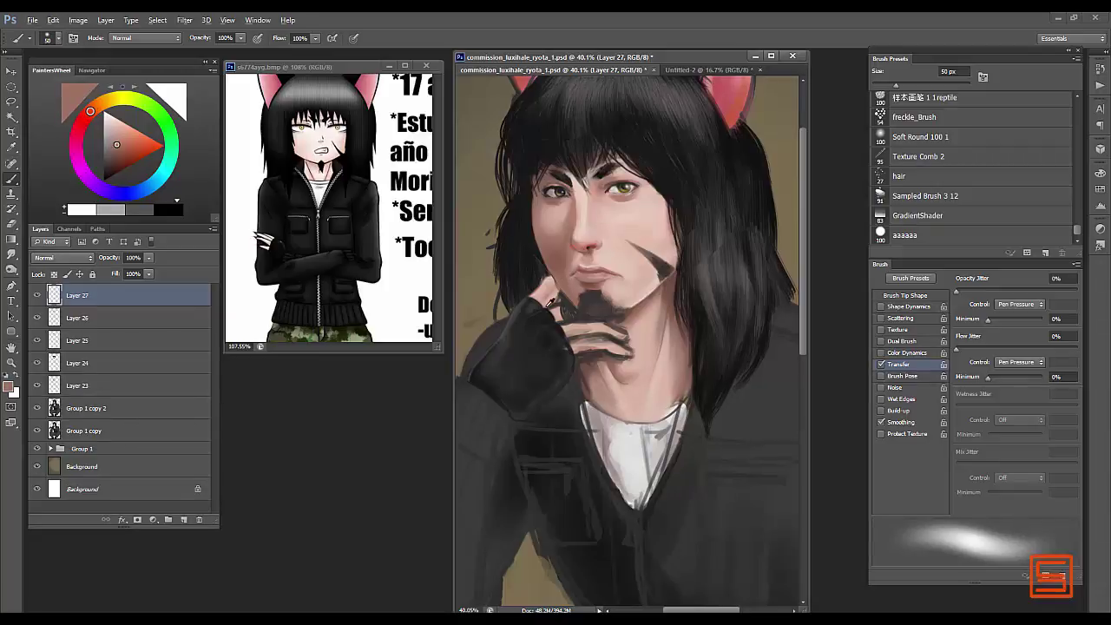
pyautogui.keyDown('alt'); pyautogui.click(556, 299); pyautogui.keyUp('alt')
pyautogui.press('[')
pyautogui.press('[')
pyautogui.press('[')
pyautogui.press('[')
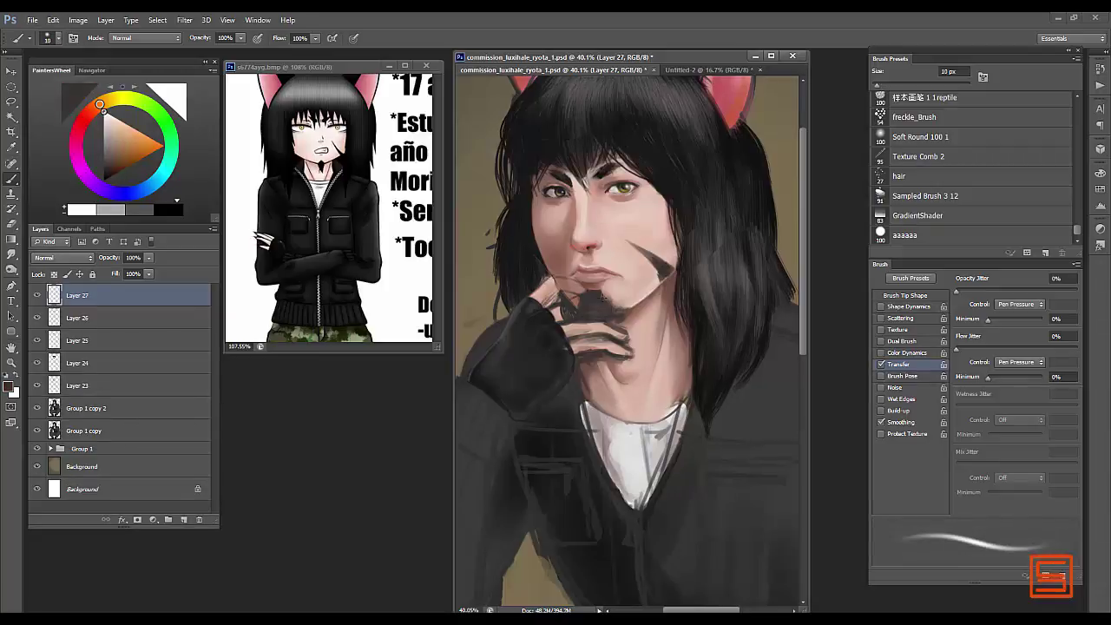
# - Paint the upper fingers over the dark sketch with sampled skin tones, using a brush of about 20 to 30 px
pyautogui.press(']')
pyautogui.press(']')
pyautogui.keyDown('alt'); pyautogui.click(578, 304); pyautogui.keyUp('alt')
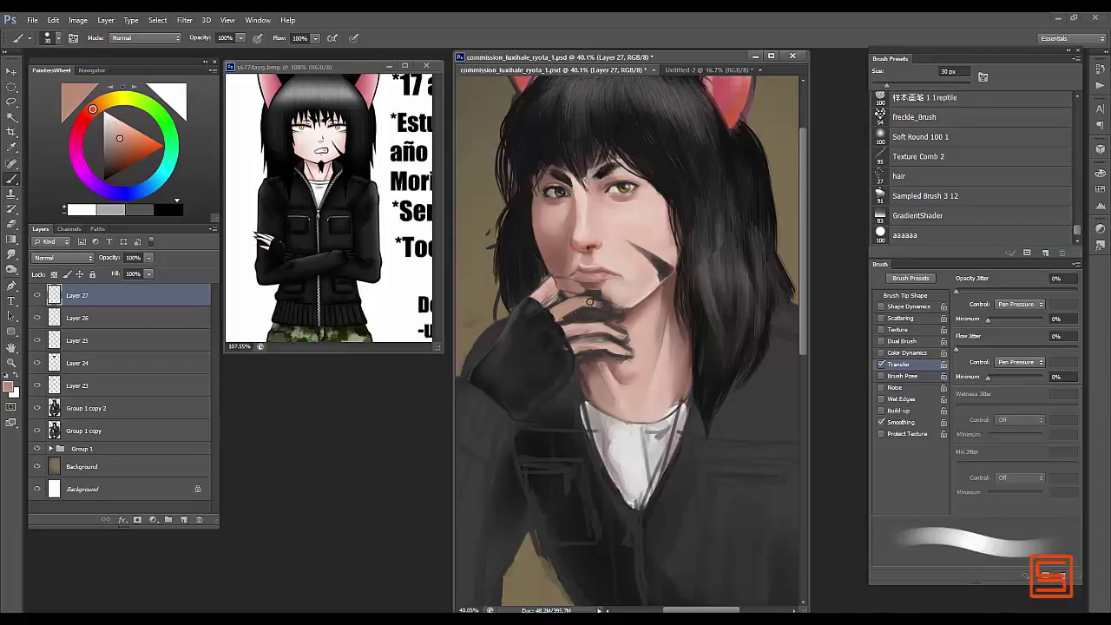
pyautogui.press('[')
pyautogui.keyDown('alt'); pyautogui.click(565, 322); pyautogui.keyUp('alt')
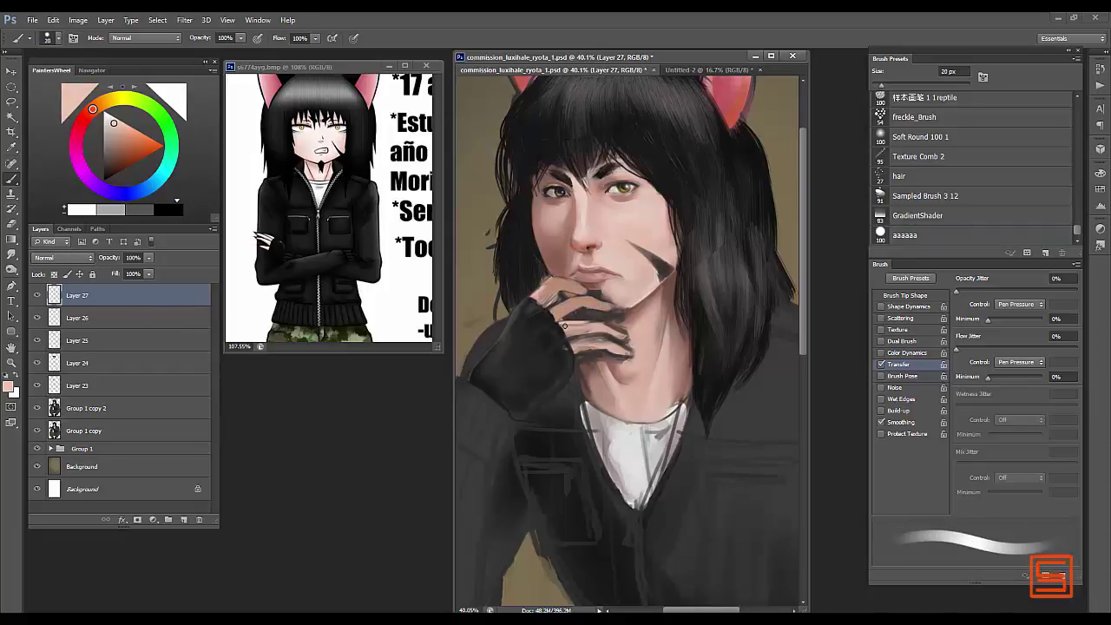
pyautogui.press(']')
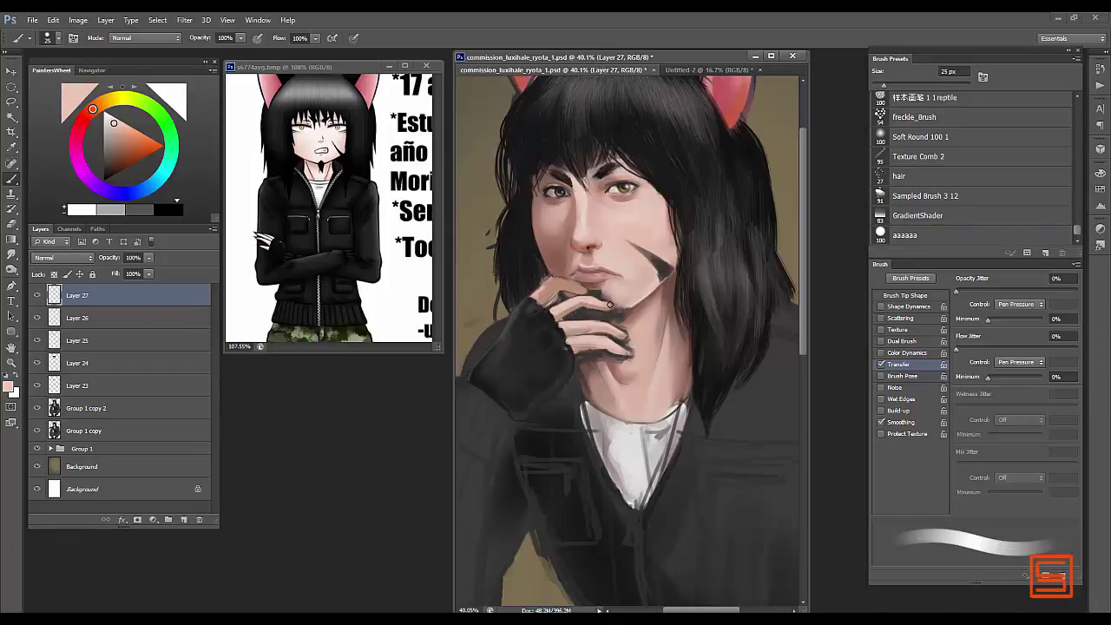
# - Shade the topmost finger and its neighbour with sampled reddish skin tones, using a brush of about 25 to 35 px
pyautogui.keyDown('alt'); pyautogui.click(556, 277); pyautogui.keyUp('alt')
pyautogui.press(']')
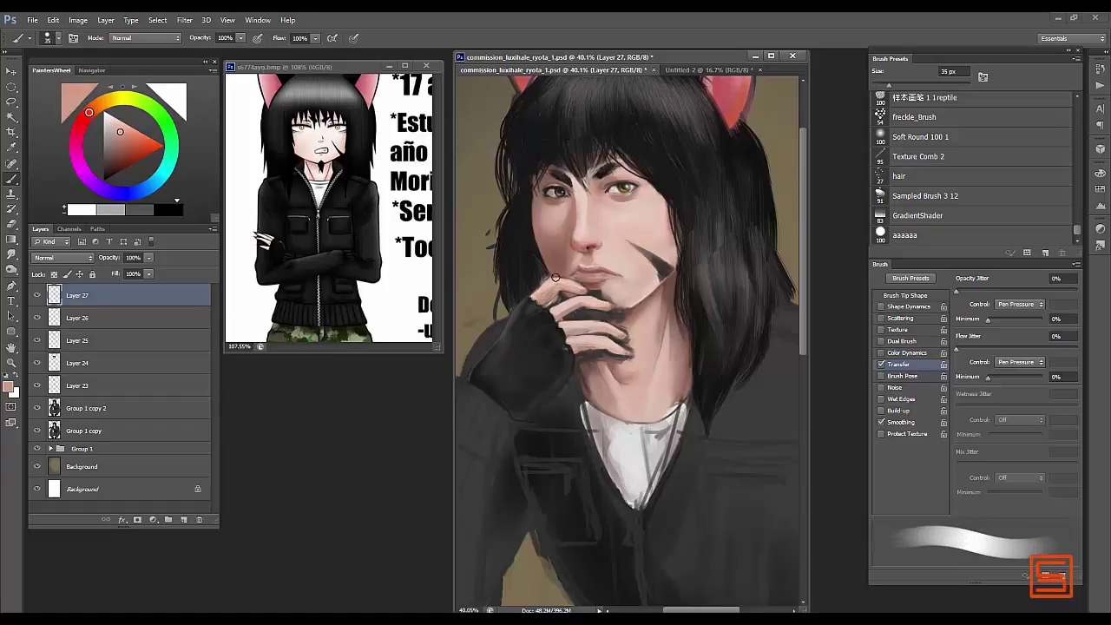
pyautogui.press('[')
pyautogui.scroll(-2, 609, 341)
pyautogui.scroll(1, 609, 342)
pyautogui.press('[')
pyautogui.press('[')
pyautogui.press('[')
pyautogui.press('[')
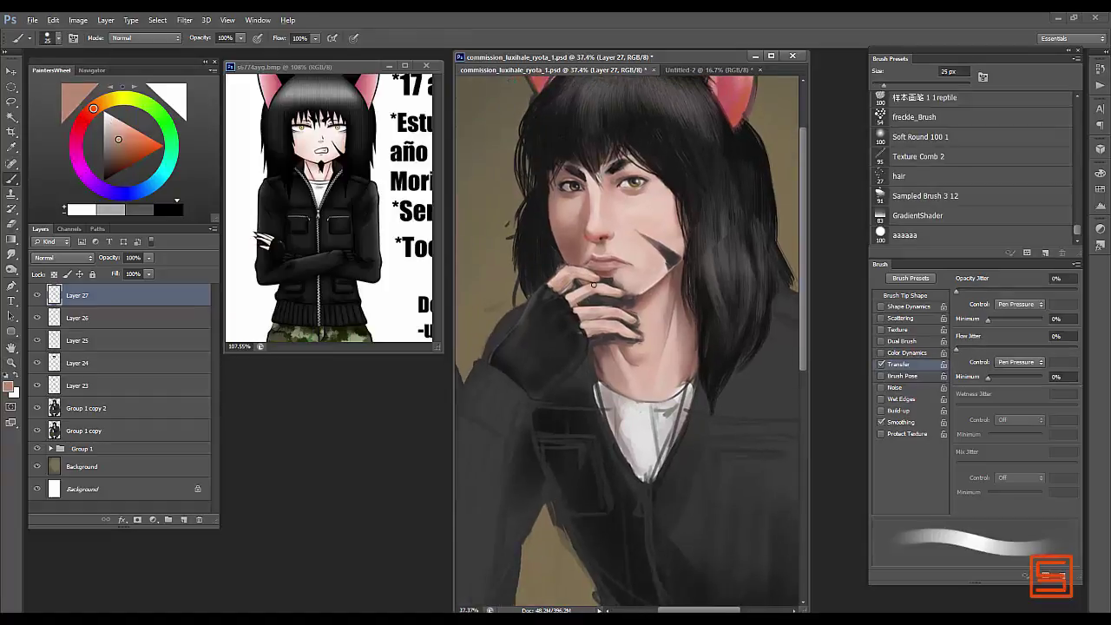
# - Define the gaps and fingertips of the raised hand with sampled skin tones and brushes of 10 to 25 px
pyautogui.keyDown('alt'); pyautogui.click(618, 294); pyautogui.keyUp('alt')
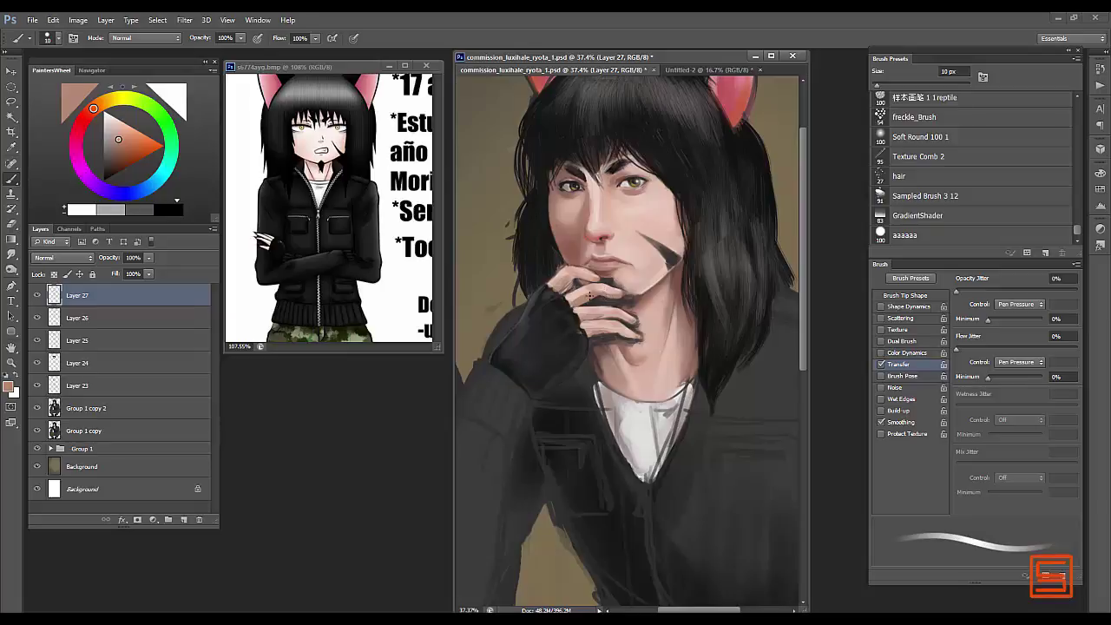
pyautogui.keyDown('alt'); pyautogui.click(601, 281); pyautogui.keyUp('alt')
pyautogui.keyDown('alt'); pyautogui.click(621, 295); pyautogui.keyUp('alt')
pyautogui.press(']')
pyautogui.press(']')
pyautogui.press(']')
pyautogui.keyDown('alt'); pyautogui.click(639, 331); pyautogui.keyUp('alt')
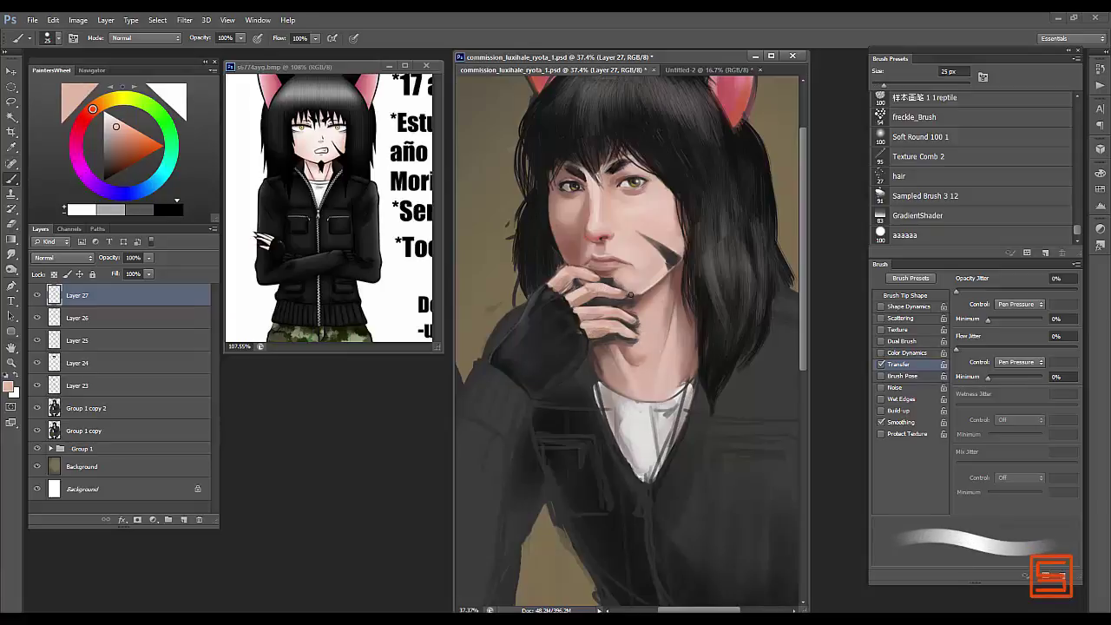
# - Clean up the lower fingertips and the goatee edge with dark and pale skin tones, using a 20 to 30 px brush
pyautogui.press('[')
pyautogui.press('[')
pyautogui.press(']')
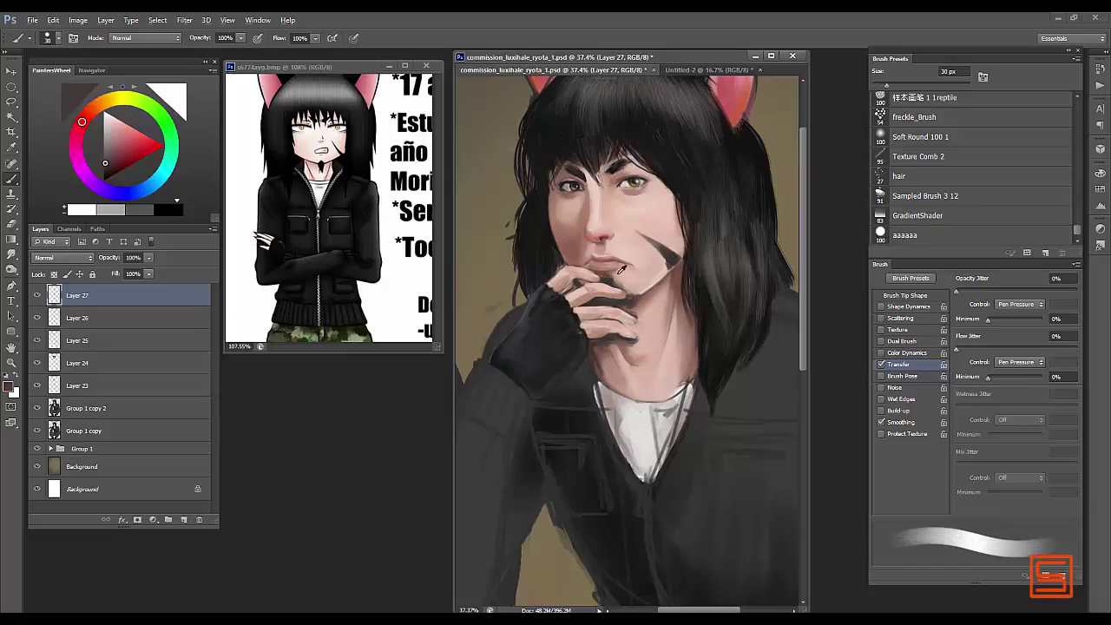
pyautogui.press('x')
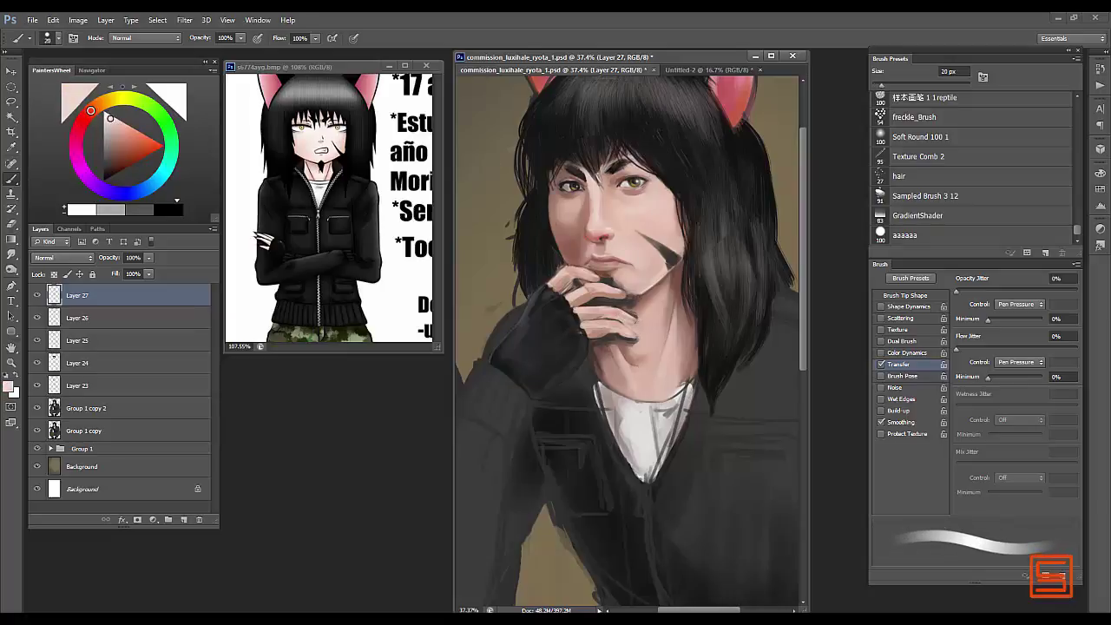
# - Erase the stray lines around the hair strand on the Group 1 copy 2 layer and hide the Group 1 copy layer
pyautogui.hotkey('ctrl', 'space')
pyautogui.moveTo(609, 223); pyautogui.dragTo(536, 246)
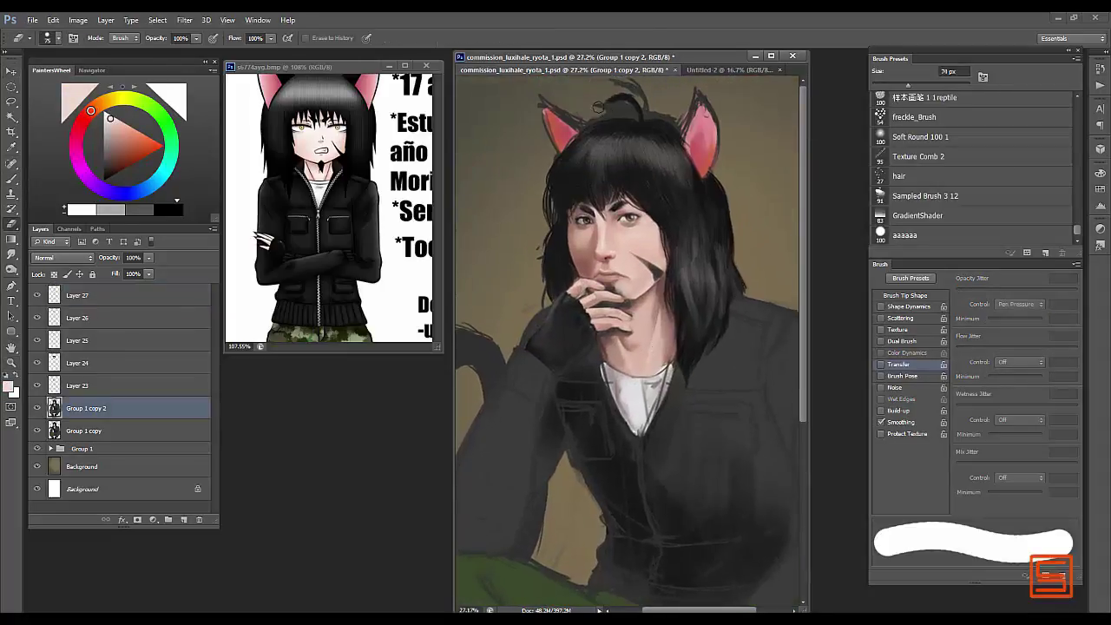
pyautogui.hotkey('ctrl', '0')
pyautogui.click(34, 504)
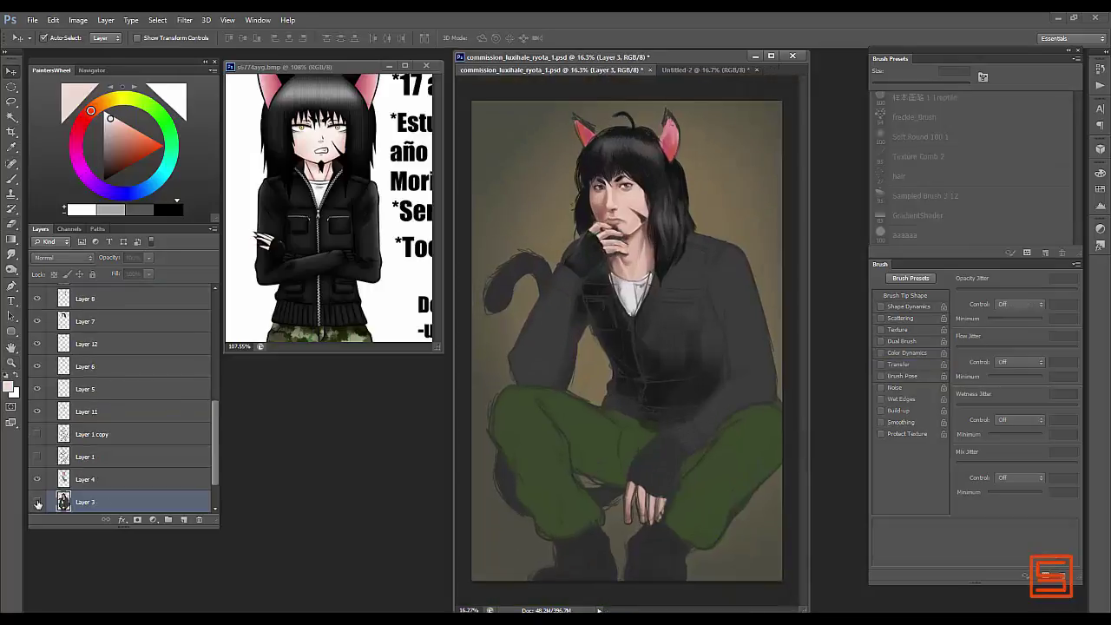
# - Refine the cat ears on Layer 27 with near-black and sampled pink, using a brush of about 20 to 25 px
pyautogui.hotkey('alt', '.')
pyautogui.press('b')
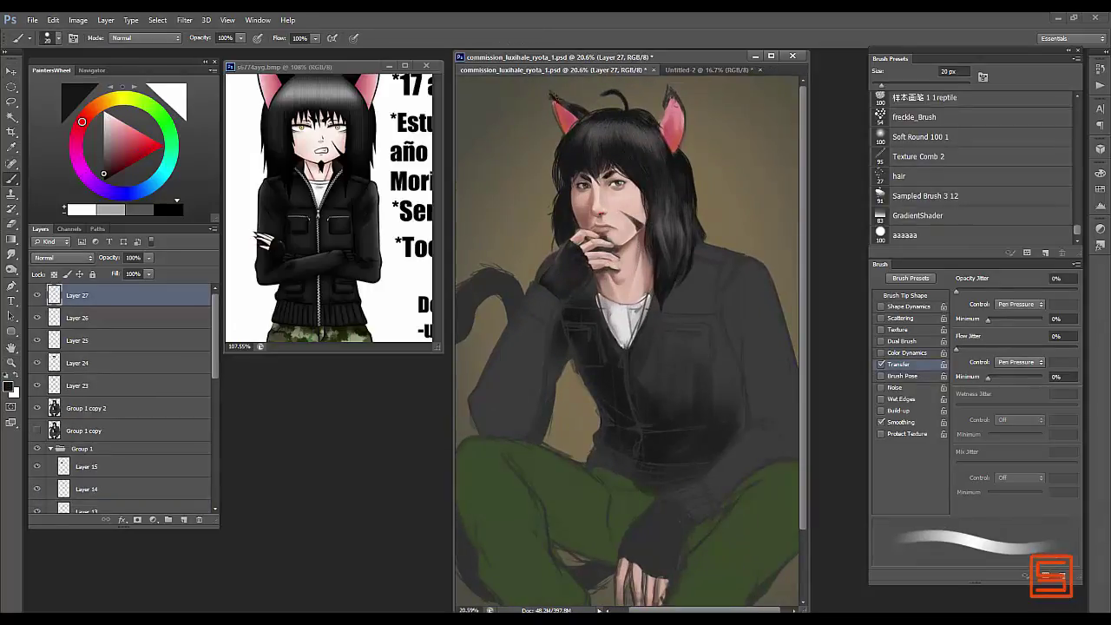
pyautogui.keyDown('alt'); pyautogui.click(677, 121); pyautogui.keyUp('alt')
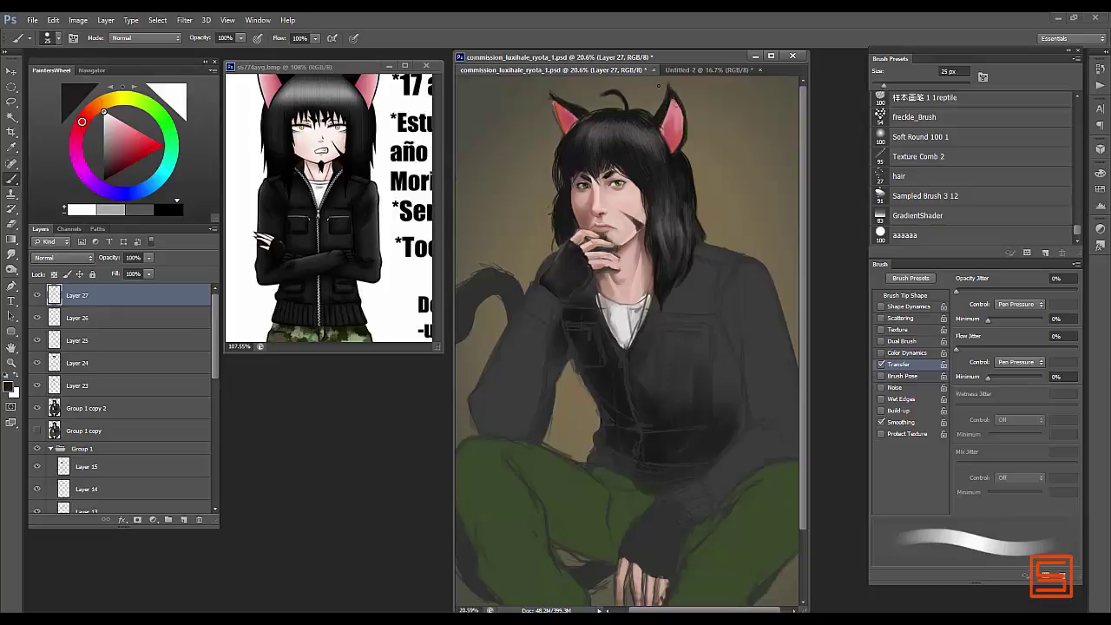
pyautogui.press('z')
pyautogui.moveTo(677, 130); pyautogui.dragTo(334, 161)
# - Add a new layer and block in the jacket front in near-black with the aaaaaa brush at 90 px
pyautogui.click(183, 519)
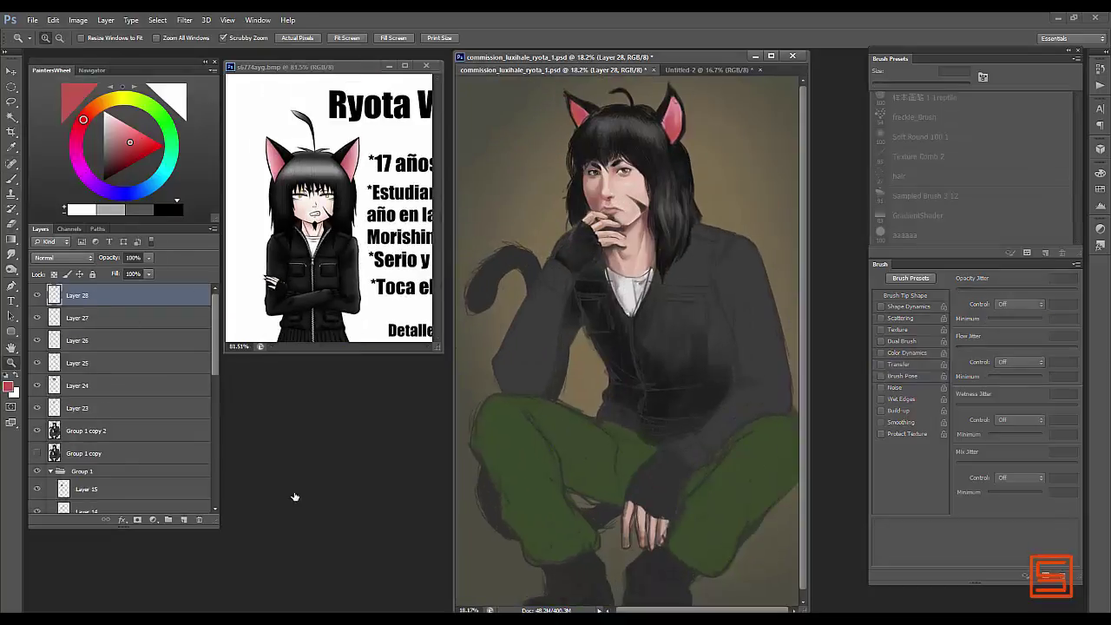
pyautogui.press('b')
pyautogui.moveTo(674, 260); pyautogui.dragTo(643, 322)
pyautogui.press('[')
pyautogui.press('[')
pyautogui.press('[')
pyautogui.press('[')
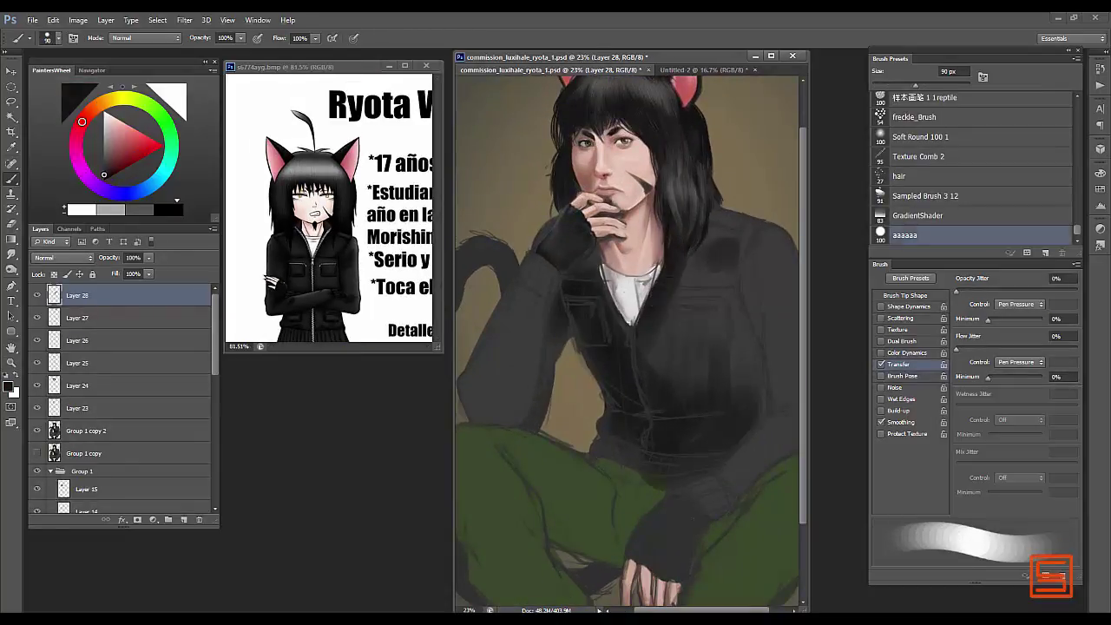
pyautogui.moveTo(660, 265)
pyautogui.mouseDown()
pyautogui.moveTo(643, 400)
pyautogui.moveTo(668, 469)
pyautogui.moveTo(721, 461)
pyautogui.moveTo(668, 365)
pyautogui.moveTo(739, 391)
pyautogui.moveTo(723, 320)
pyautogui.mouseUp()
# - Darken the jacket front beside the zipper and around the chest pocket in near-black, reducing the brush to 35 px
pyautogui.press(']')
pyautogui.press(']')
pyautogui.press(']')
pyautogui.press(']')
pyautogui.press(']')
pyautogui.press('[')
pyautogui.press('[')
pyautogui.press('[')
pyautogui.press('[')
pyautogui.press('[')
pyautogui.press('[')
pyautogui.press('[')
pyautogui.press('[')
pyautogui.moveTo(580, 291); pyautogui.dragTo(566, 361)
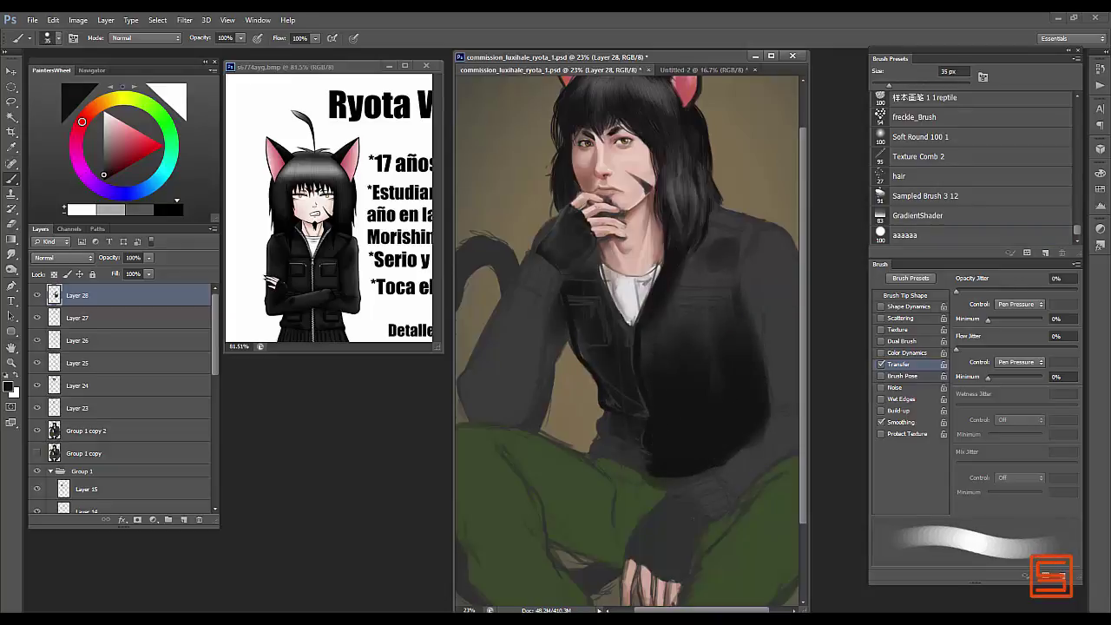
# - Fill the narrower jacket panel down to the waist in near-black with a 70 px brush
pyautogui.press(']')
pyautogui.press(']')
pyautogui.press(']')
pyautogui.press(']')
pyautogui.press(']')
pyautogui.press(']')
pyautogui.press(']')
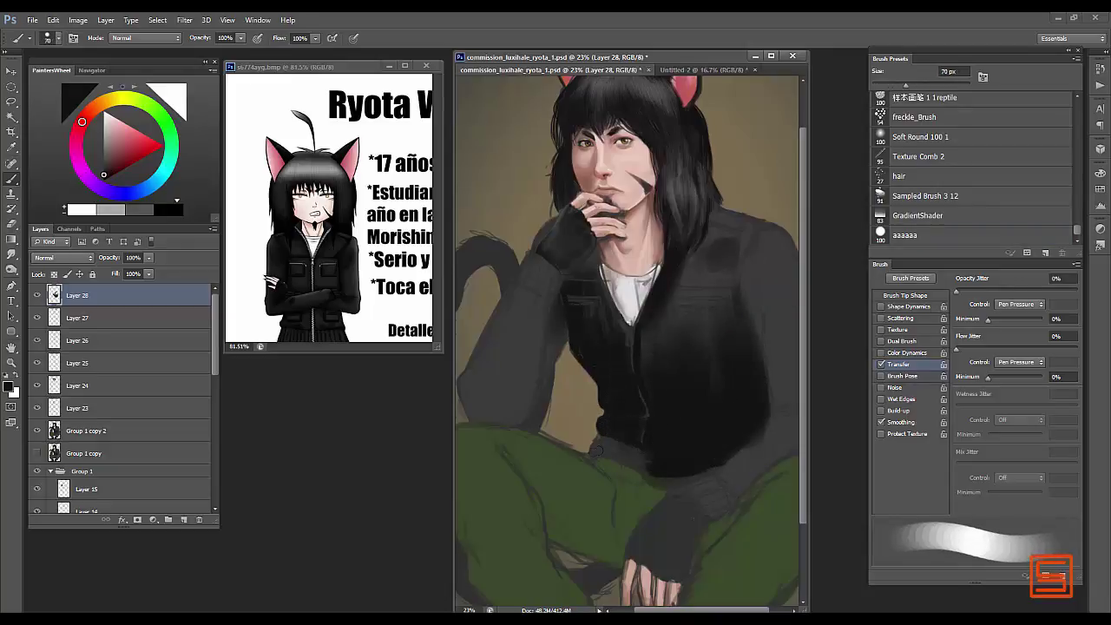
# - Soften the shading across the jacket chest with a sampled dark grey and a 400 px brush
pyautogui.scroll(-2, 629, 339)
pyautogui.press(']')
pyautogui.press(']')
pyautogui.press(']')
pyautogui.press(']')
pyautogui.press(']')
pyautogui.press(']')
pyautogui.press(']')
pyautogui.press(']')
pyautogui.press(']')
pyautogui.press(']')
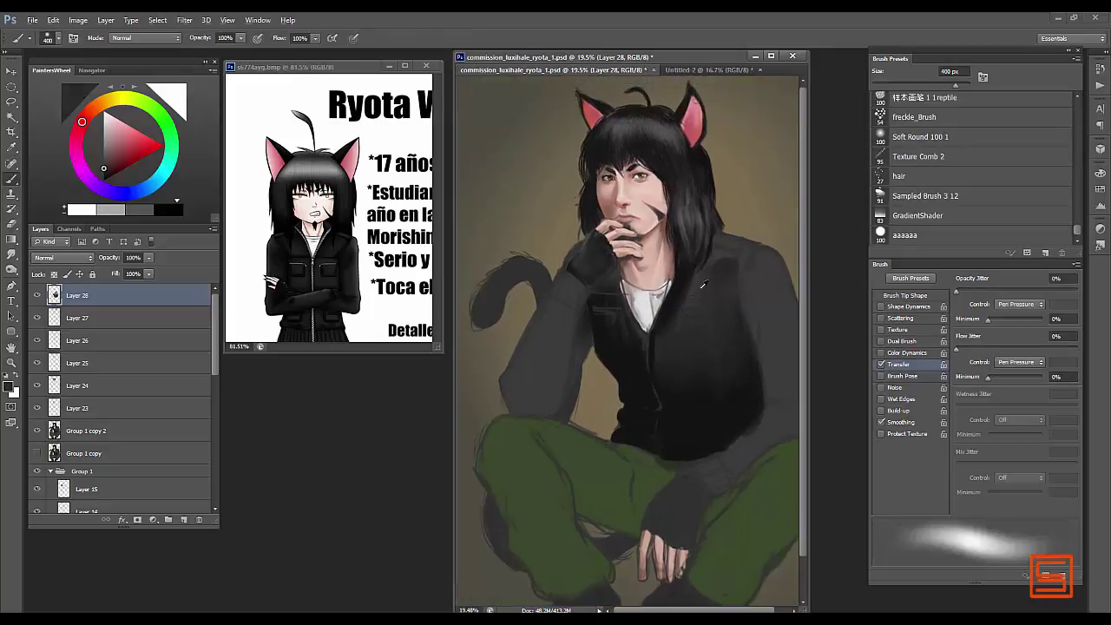
# - Paint over the pocket sketch lines and shape the jacket's waist folds and chest with sampled dark greys, using brushes of 40 to 258 px
pyautogui.press('[')
pyautogui.press('[')
pyautogui.press('[')
pyautogui.press('[')
pyautogui.keyDown('alt'); pyautogui.click(662, 343); pyautogui.keyUp('alt')
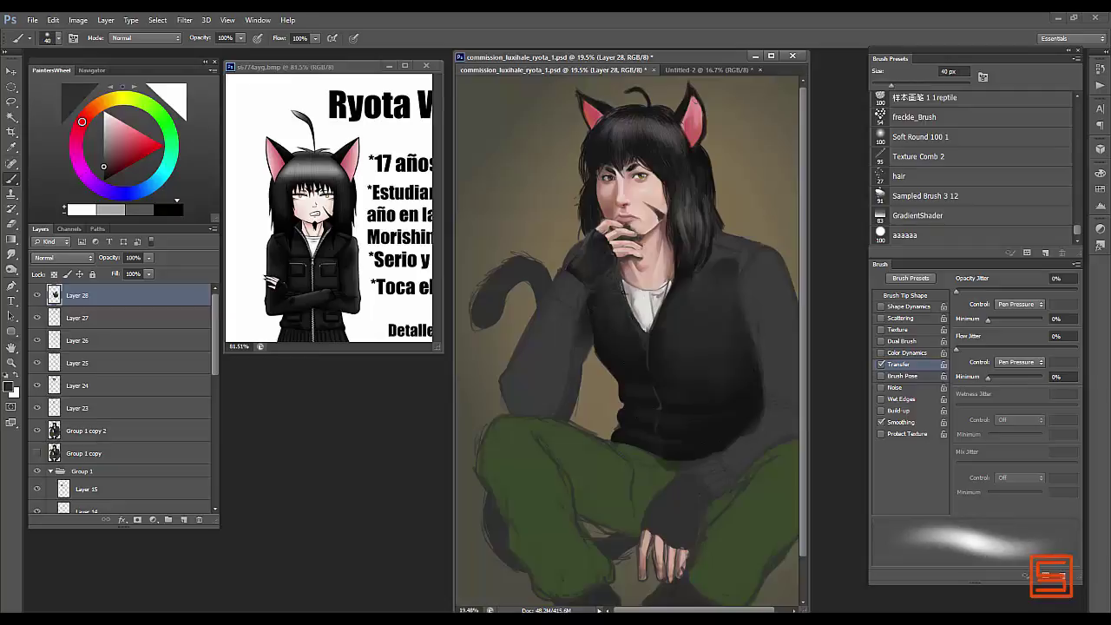
pyautogui.press('[')
pyautogui.press('[')
pyautogui.keyDown('alt'); pyautogui.click(721, 268); pyautogui.keyUp('alt')
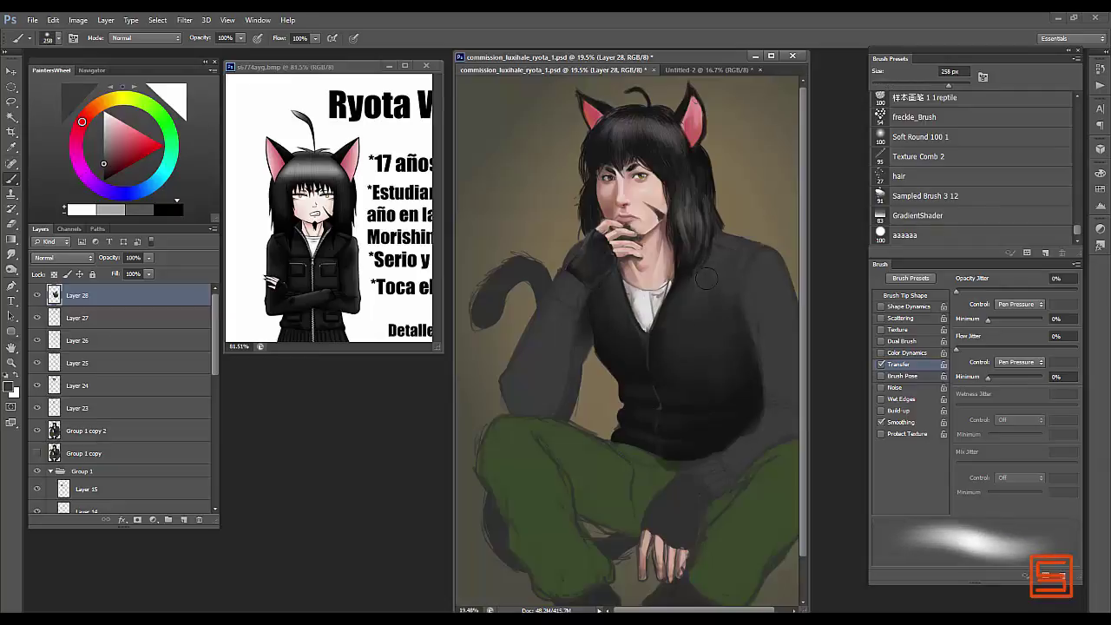
# - Draw the chest seam above the jacket pocket in near-black on a new layer with a 20 px brush
pyautogui.scroll(-1, 707, 277)
pyautogui.press('[')
pyautogui.press('[')
pyautogui.press('[')
pyautogui.press('[')
pyautogui.press('[')
pyautogui.press('[')
pyautogui.press('[')
pyautogui.press('[')
pyautogui.press('[')
pyautogui.press('[')
pyautogui.press('[')
pyautogui.press('[')
pyautogui.press('[')
pyautogui.press('[')
pyautogui.press('[')
pyautogui.press('[')
pyautogui.hotkey('ctrl', 'shift', 'alt', 'n')
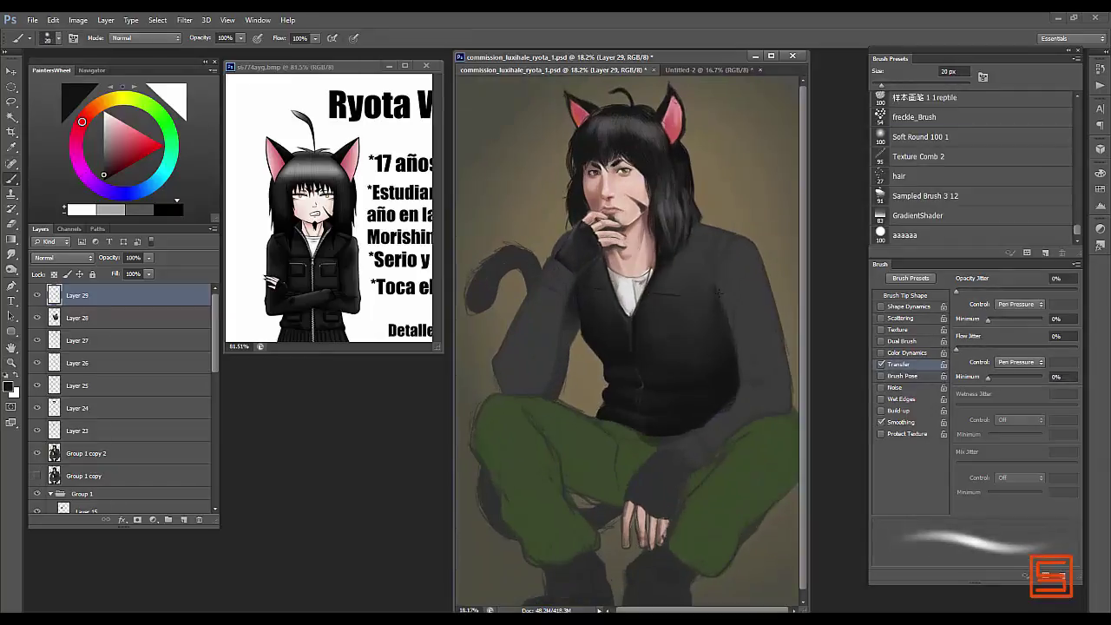
# - Shade around the jacket's chest seam with a sampled dark grey, using a brush of up to 90 px
pyautogui.press(']')
pyautogui.press(']')
pyautogui.press(']')
pyautogui.press(']')
pyautogui.press(']')
pyautogui.keyDown('alt'); pyautogui.click(706, 289); pyautogui.keyUp('alt')
pyautogui.press('[')
pyautogui.press('[')
pyautogui.press('[')
pyautogui.press('[')
pyautogui.press('[')
pyautogui.press('[')
pyautogui.press('[')
pyautogui.press('[')
pyautogui.press('[')
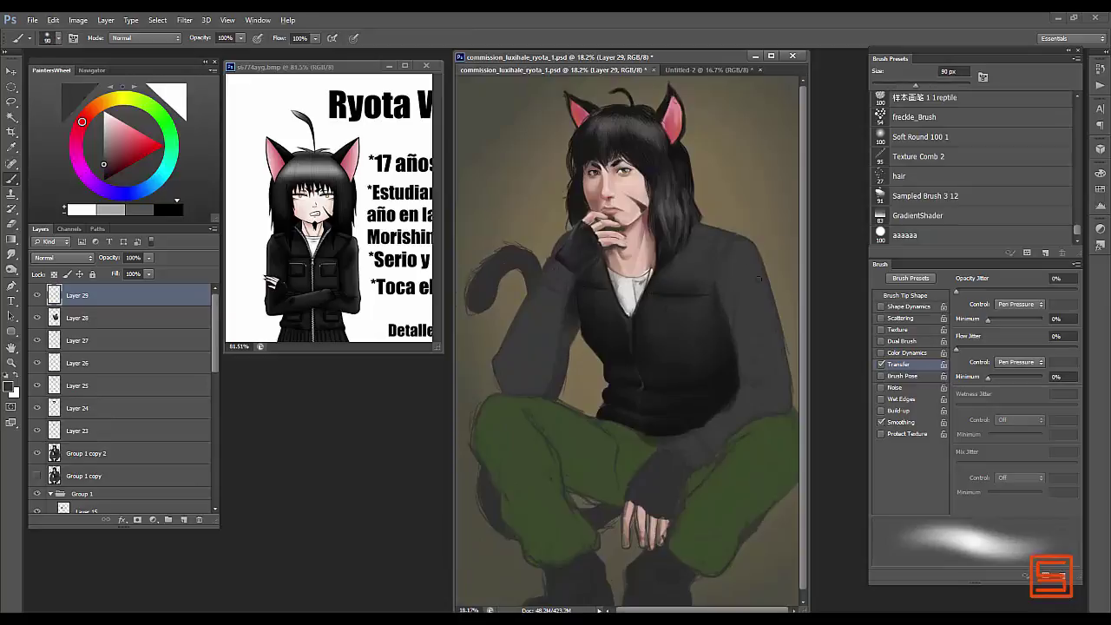
# - Outline both chest pockets with the Lasso and darken them in near-black with a 500 px brush
pyautogui.press(']')
pyautogui.press(']')
pyautogui.press(']')
pyautogui.press(']')
pyautogui.press(']')
pyautogui.press(']')
pyautogui.press(']')
pyautogui.press(']')
pyautogui.press(']')
pyautogui.press(']')
pyautogui.press(']')
pyautogui.press(']')
pyautogui.press(']')
pyautogui.press(']')
pyautogui.press(']')
pyautogui.press(']')
pyautogui.hotkey('ctrl', 'h')
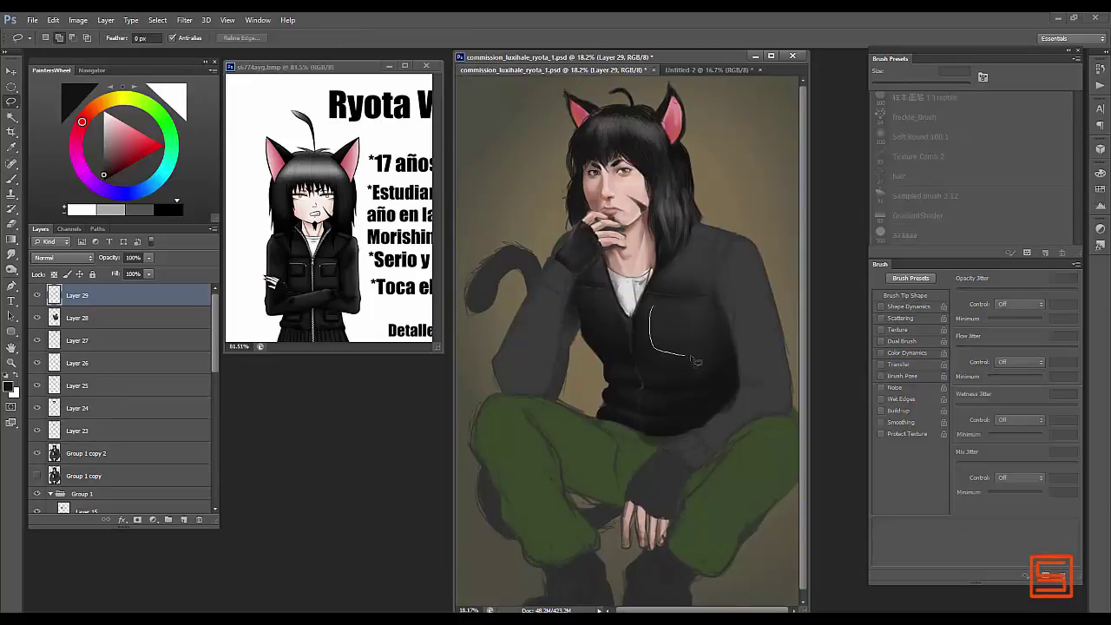
pyautogui.hotkey('alt', 'BackSpace')
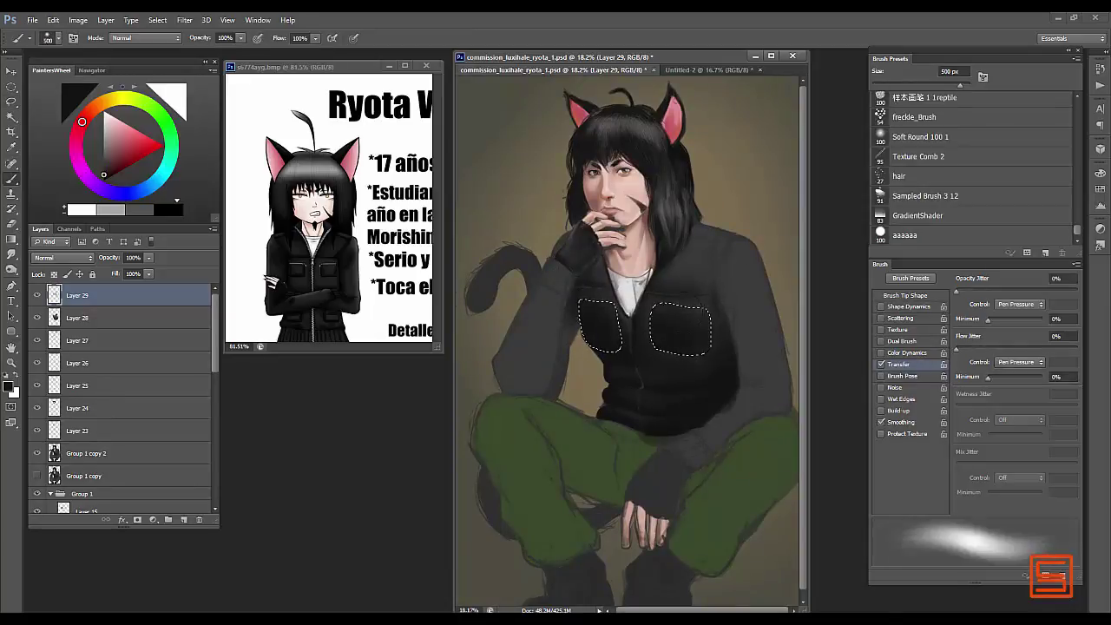
# - Draw light grey zipper lines along the tops of both chest pockets on a new layer with a 10 px brush
pyautogui.hotkey('ctrl', 'shift', 'alt', 'n')
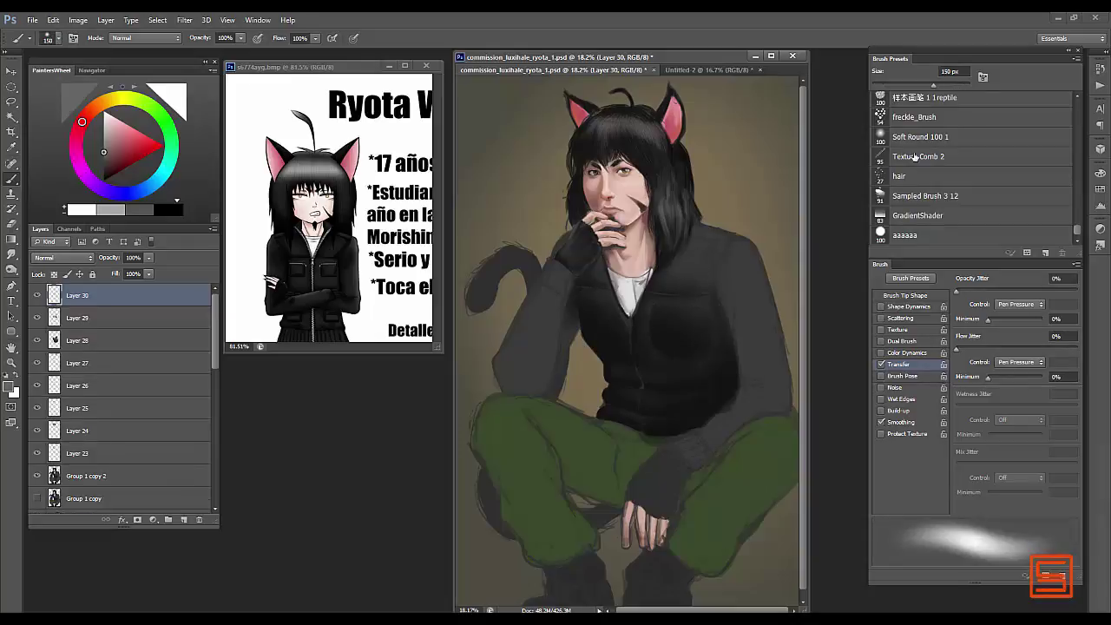
pyautogui.press('[')
pyautogui.press('[')
pyautogui.press('[')
pyautogui.press('[')
pyautogui.press('[')
pyautogui.press('[')
pyautogui.press('[')
pyautogui.press('[')
pyautogui.press('[')
pyautogui.press('[')
pyautogui.press('[')
pyautogui.press('[')
pyautogui.press('[')
pyautogui.press('[')
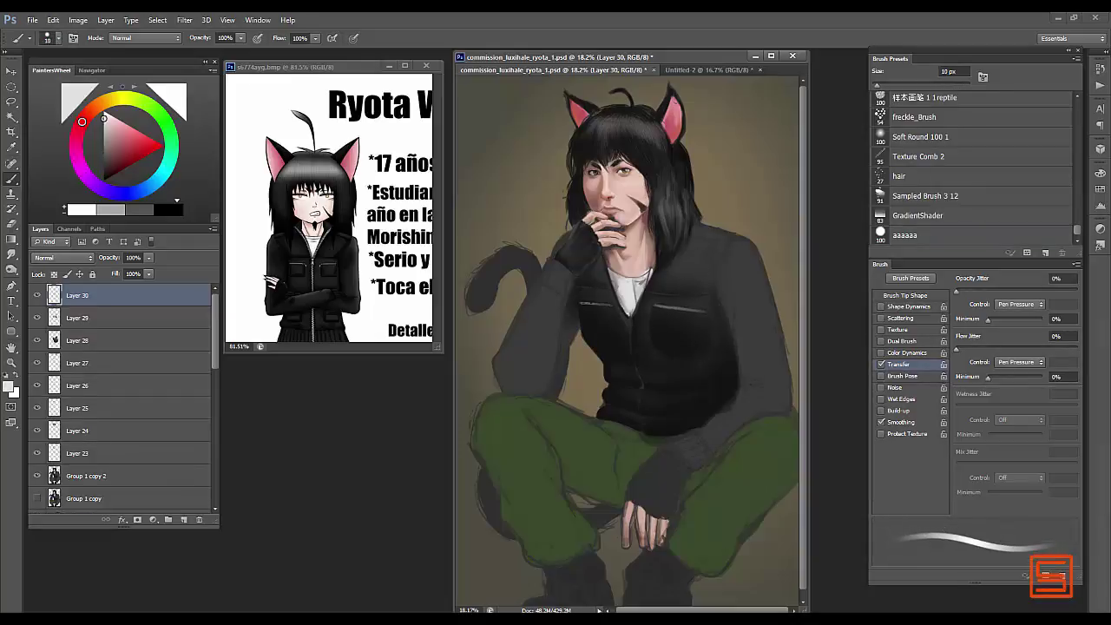
pyautogui.moveTo(580, 303); pyautogui.dragTo(694, 311)
# - Detail the pocket zippers with near-black, light grey and mid-grey strokes, using brushes of 4 to 9 px
pyautogui.scroll(2, 625, 313)
pyautogui.press('[')
pyautogui.press('[')
pyautogui.press('[')
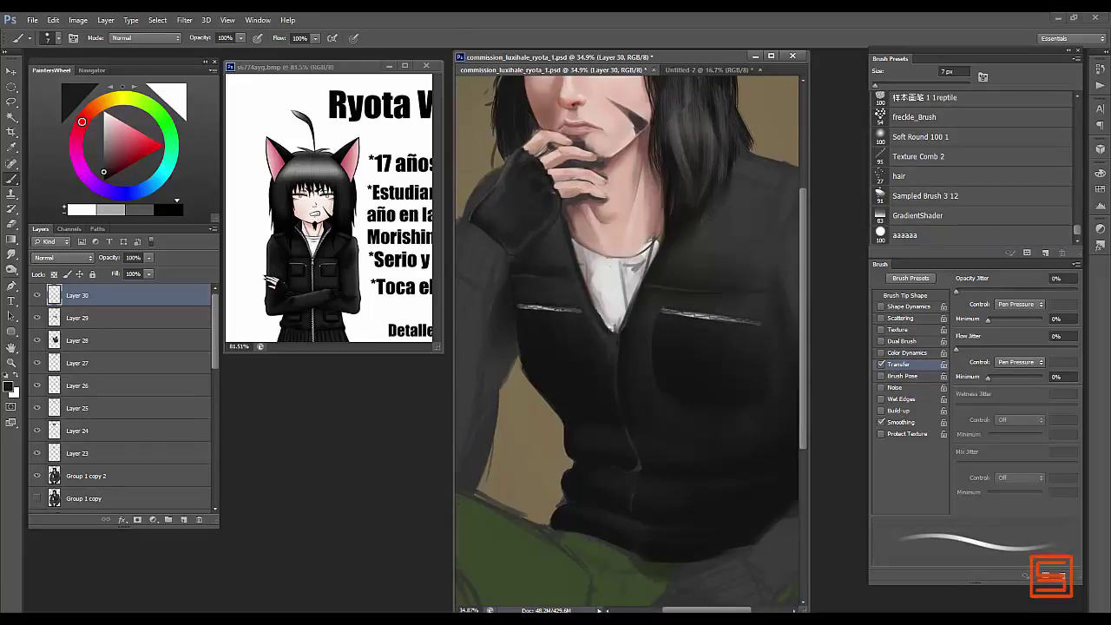
pyautogui.press('x')
pyautogui.press('[')
pyautogui.press('[')
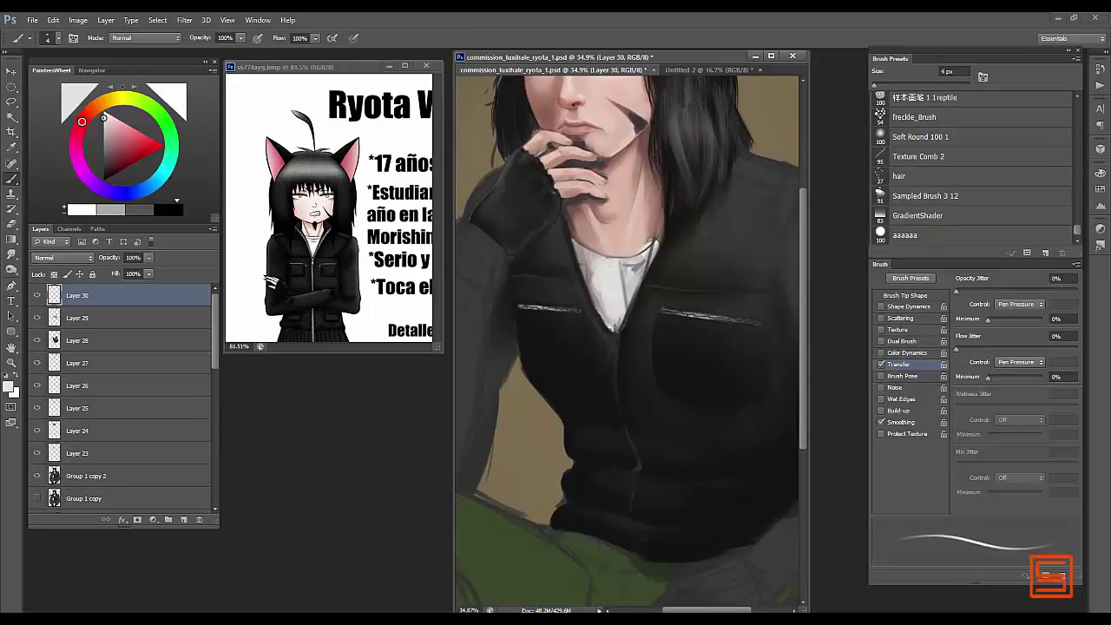
pyautogui.press(']')
pyautogui.press(']')
pyautogui.press(']')
pyautogui.press(']')
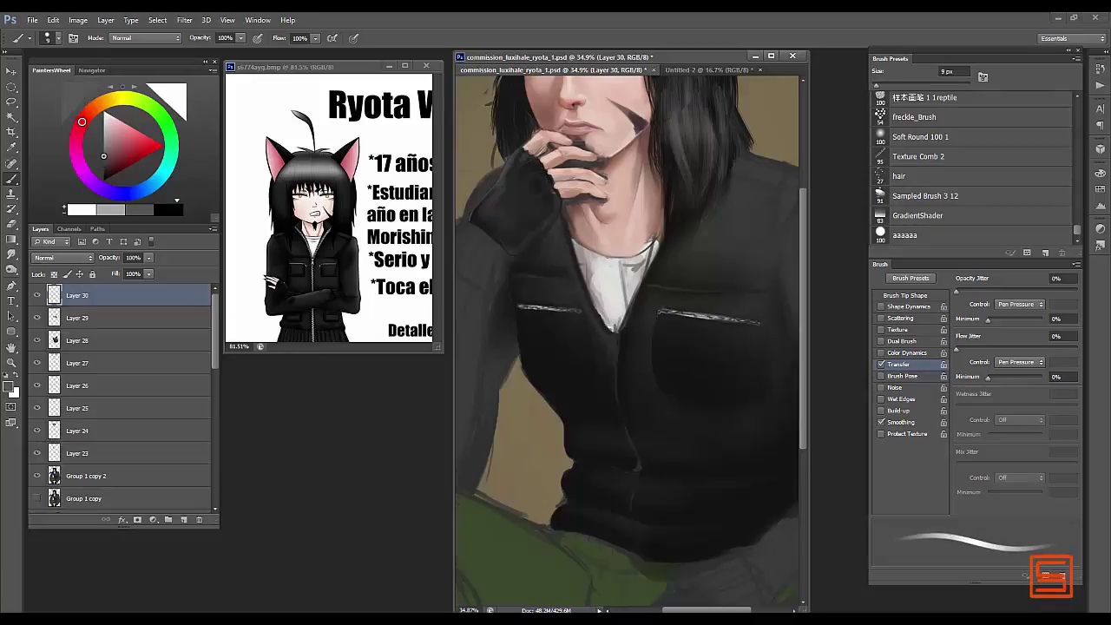
# - Add a new layer and shape the jacket collar beneath the raised hand with a near-black lassoed area
pyautogui.hotkey('ctrl', 'shift', 'alt', 'n')
pyautogui.scroll(-2, 625, 338)
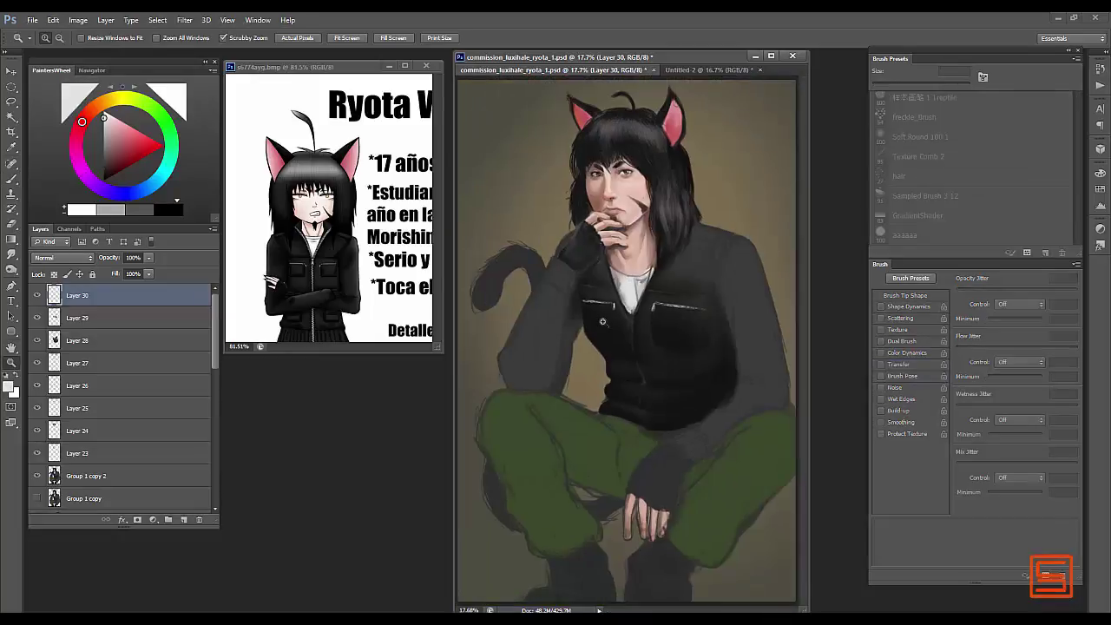
pyautogui.scroll(1, 625, 339)
pyautogui.press('l')
pyautogui.moveTo(598, 261); pyautogui.dragTo(599, 354)
pyautogui.hotkey('ctrl', 'd')
pyautogui.press('e')
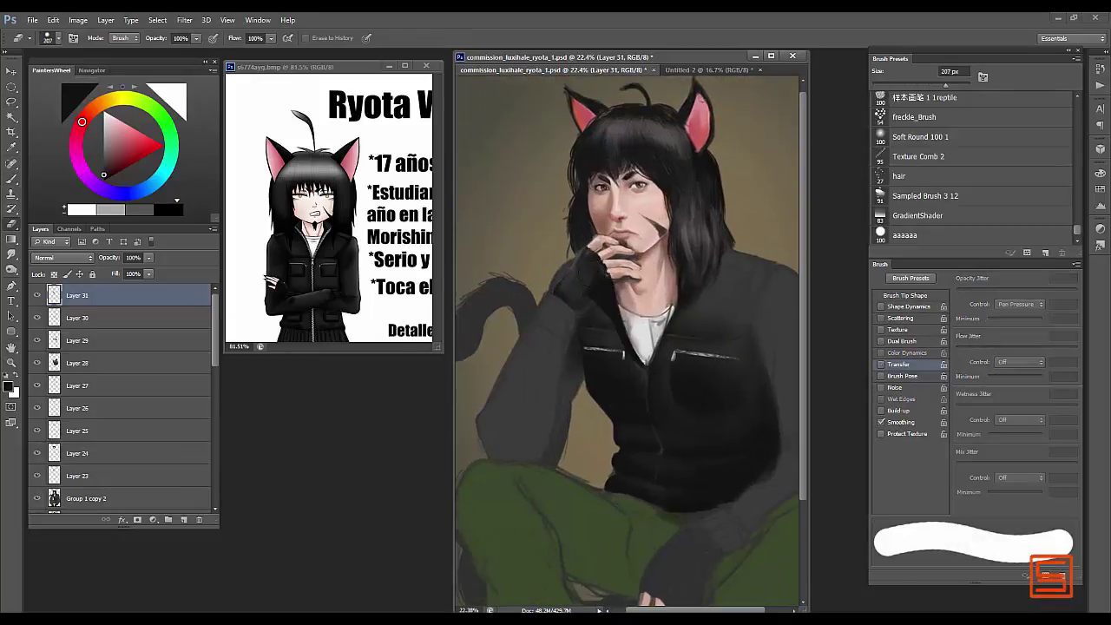
# - Lasso the collar side beneath the long hair, paint it dark grey, and mask it to fit the hair and neck
pyautogui.press('l')
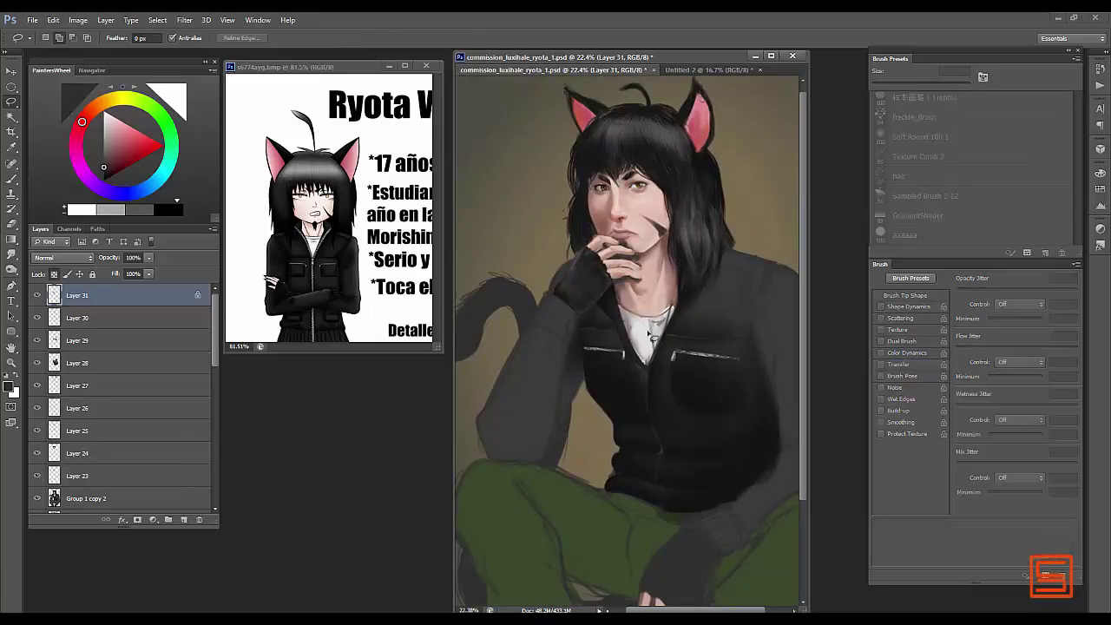
pyautogui.moveTo(673, 337); pyautogui.dragTo(651, 361)
pyautogui.press('b')
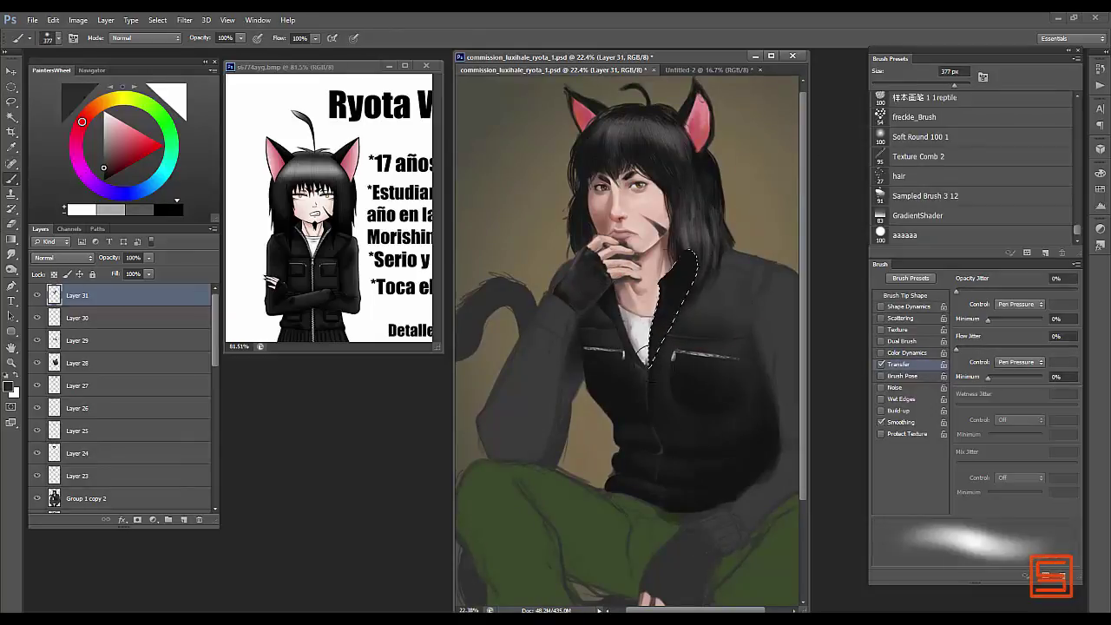
pyautogui.click(137, 519)
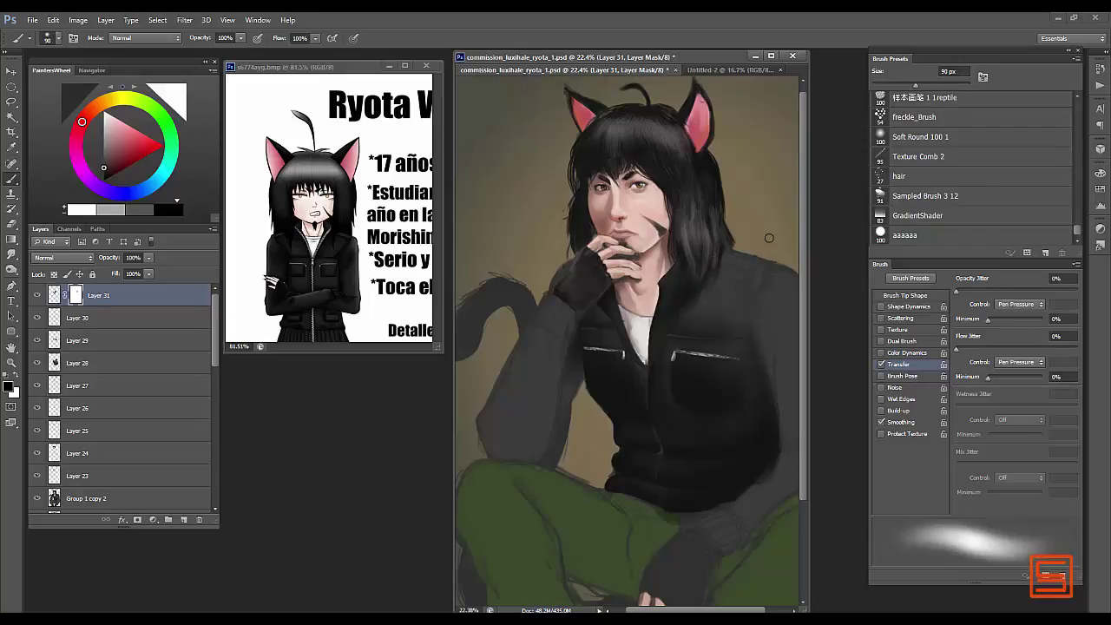
pyautogui.press('[')
pyautogui.press('[')
pyautogui.press('[')
# - Paint the main zipper in mid-grey along the collar and down to the waist on a new layer, using 15 to 20 px brushes
pyautogui.hotkey('ctrl', 'shift', 'alt', 'n')
pyautogui.press('[')
pyautogui.press('[')
pyautogui.press('[')
pyautogui.press('[')
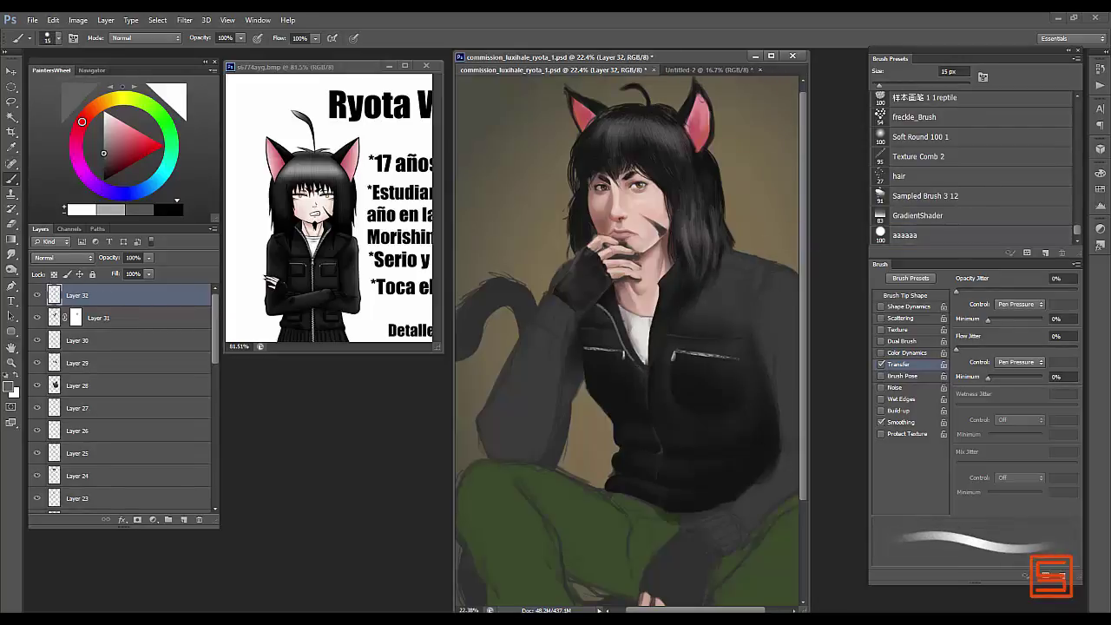
pyautogui.scroll(3, 669, 300)
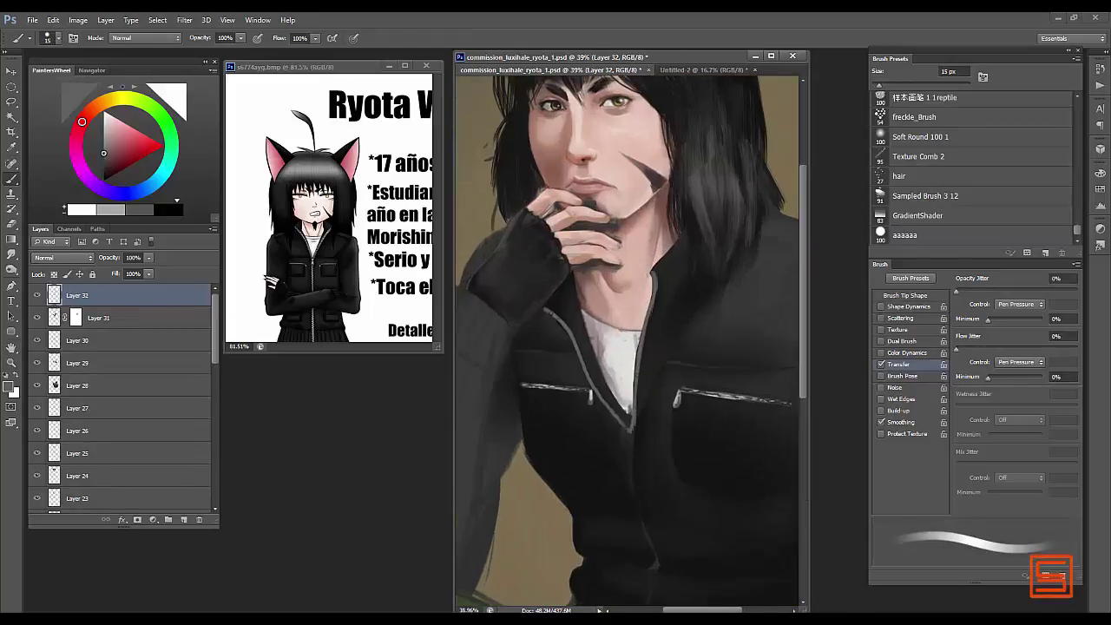
pyautogui.scroll(-3, 629, 265)
pyautogui.press(']')
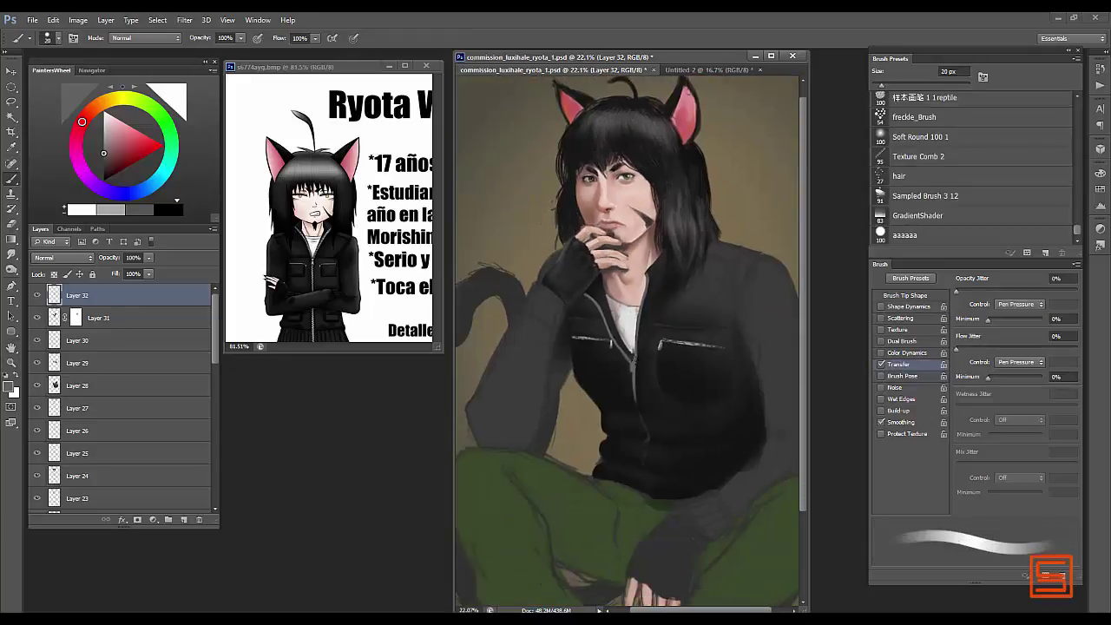
pyautogui.press('z')
pyautogui.keyDown('alt'); pyautogui.click(747, 281); pyautogui.keyUp('alt')
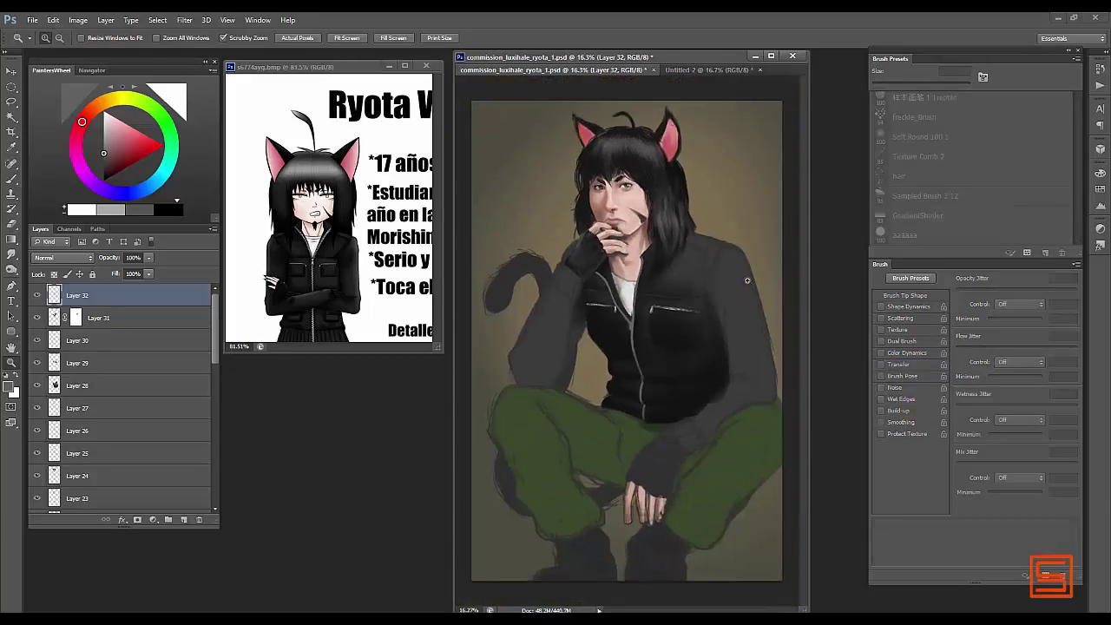
pyautogui.scroll(1, 660, 227)
pyautogui.scroll(2, 660, 228)
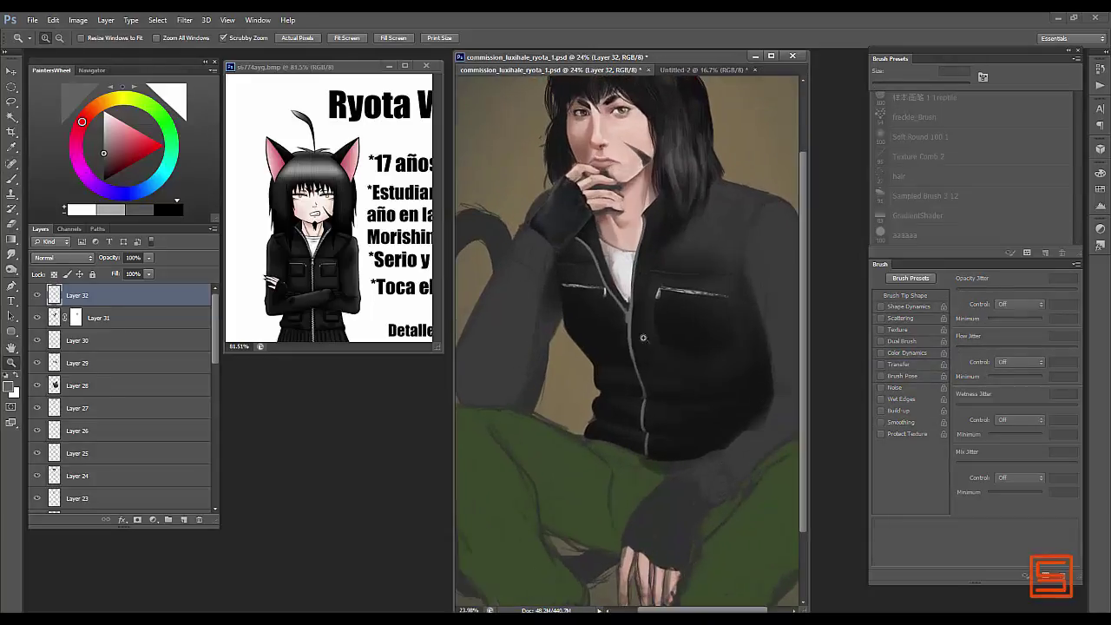
# - Refine the jacket front around the zipper with dark grey and near-black, reducing the brush from 35 to 6 px
pyautogui.press('b')
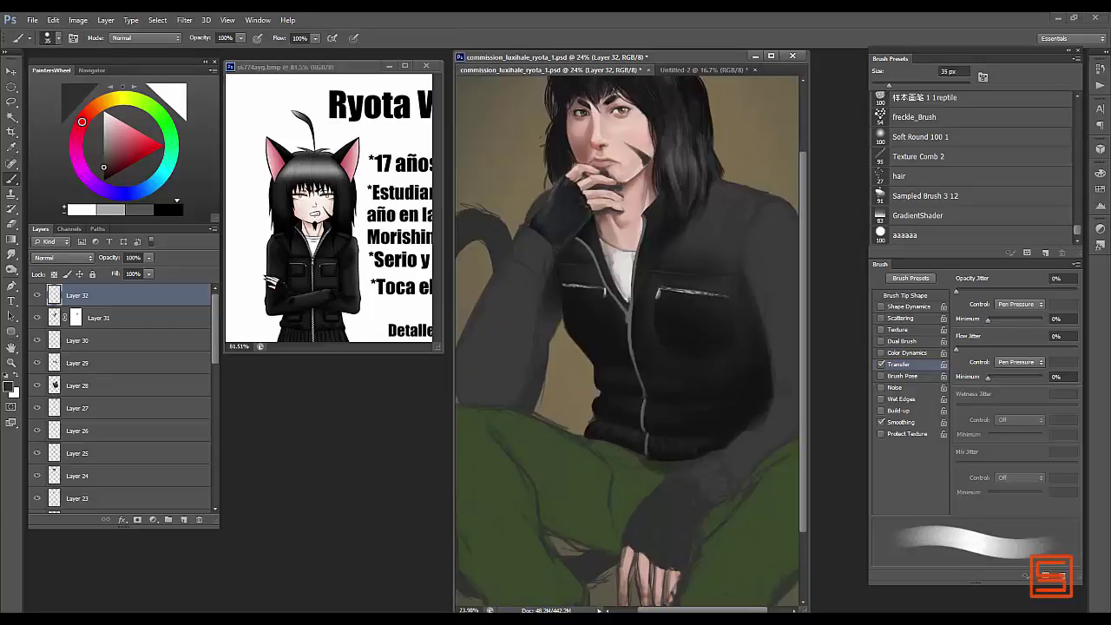
pyautogui.press('[')
pyautogui.press('[')
pyautogui.press('[')
pyautogui.press('[')
pyautogui.press('[')
pyautogui.press('[')
pyautogui.press('[')
pyautogui.press('[')
pyautogui.press('[')
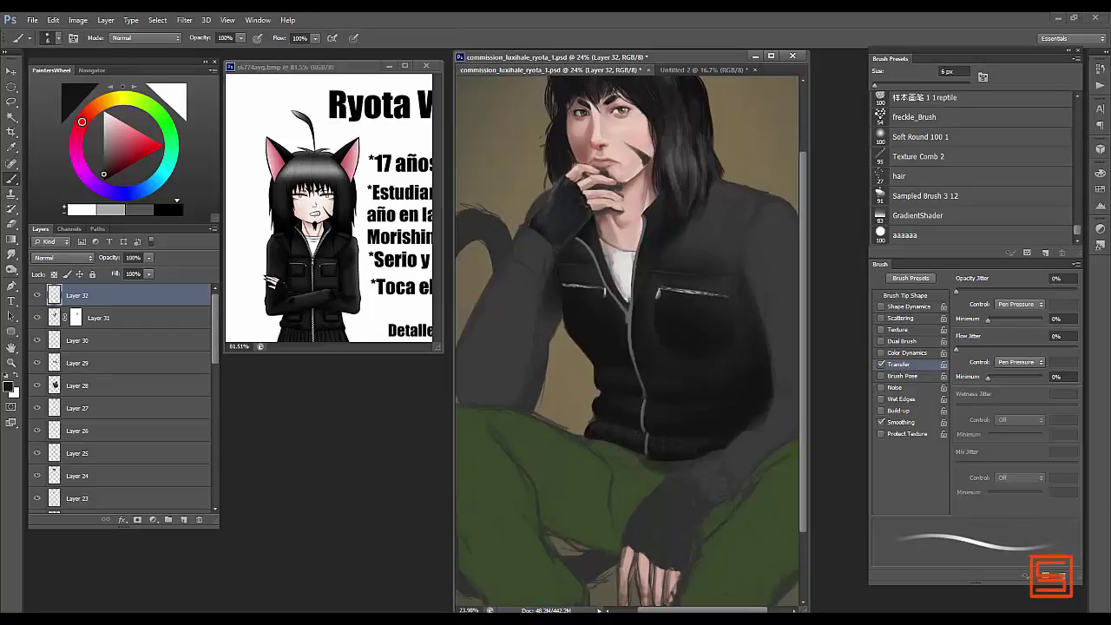
# - Save the painting as a new file named commission_luxihale_ryota_2.psd
pyautogui.scroll(-2, 653, 292)
pyautogui.hotkey('ctrl', 'shift', 's')
pyautogui.scroll(5, 652, 291)
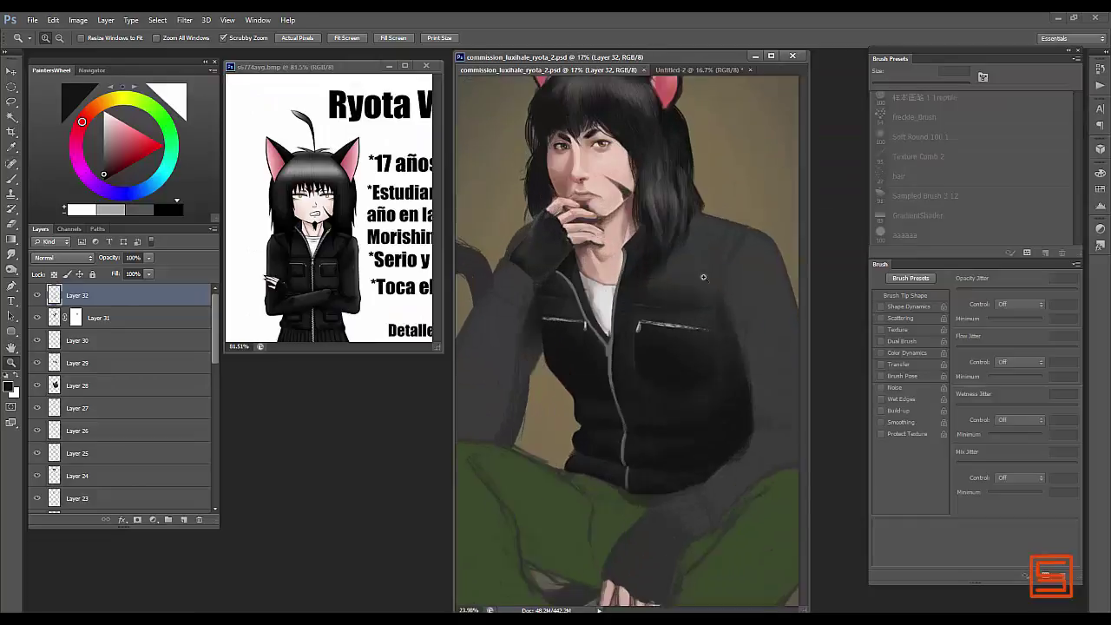
# - Block in the raised arm's sleeve from elbow to cuff in near-black on a new layer with an 80 px brush
pyautogui.scroll(-5, 652, 291)
pyautogui.scroll(2, 652, 291)
pyautogui.press('b')
pyautogui.hotkey('ctrl', 'shift', 'alt', 'n')
pyautogui.press(']')
pyautogui.press(']')
pyautogui.press(']')
pyautogui.press(']')
pyautogui.press(']')
pyautogui.press(']')
pyautogui.press(']')
pyautogui.press(']')
pyautogui.press(']')
pyautogui.press(']')
pyautogui.press(']')
pyautogui.press(']')
pyautogui.press(']')
pyautogui.press(']')
pyautogui.press(']')
pyautogui.moveTo(500, 372)
pyautogui.mouseDown()
pyautogui.moveTo(537, 288)
pyautogui.moveTo(559, 363)
pyautogui.moveTo(573, 262)
pyautogui.mouseUp()
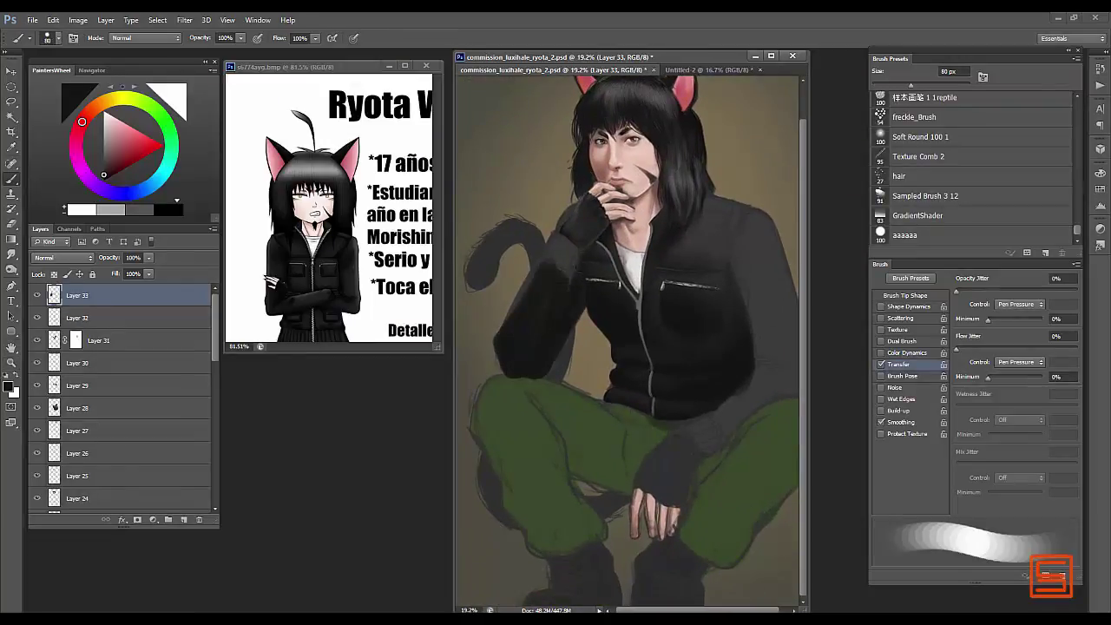
# - Deepen and even out the raised arm's sleeve toward the glove in near-black, reducing the brush from 70 to 50 px
pyautogui.press('[')
pyautogui.press('[')
pyautogui.press('[')
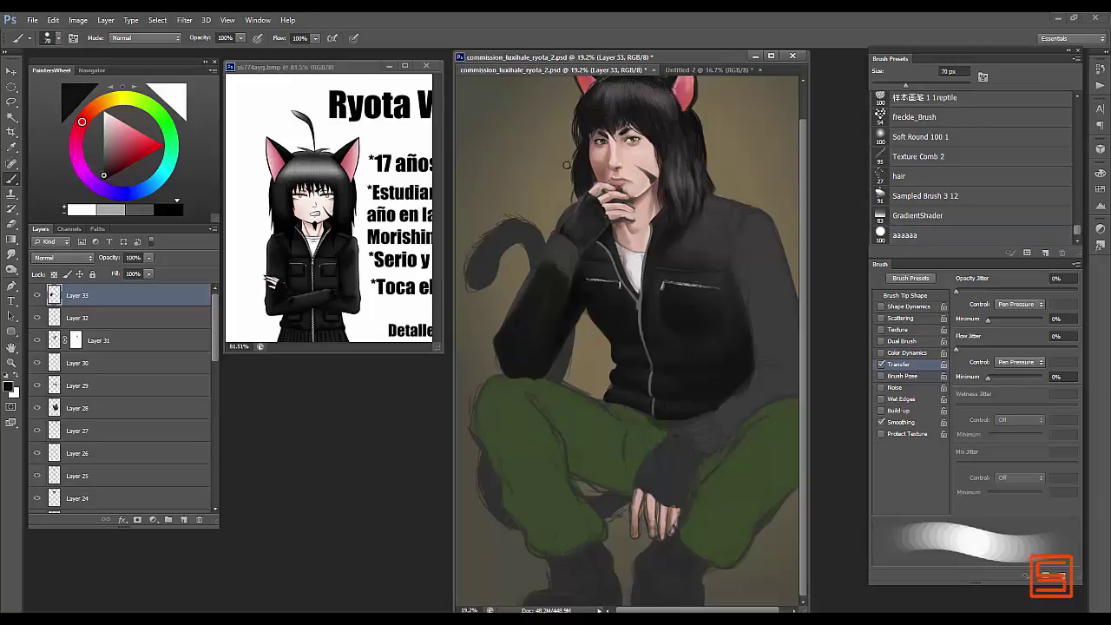
pyautogui.press(']')
pyautogui.press(']')
pyautogui.press(']')
pyautogui.press('[')
pyautogui.press('[')
pyautogui.press('[')
pyautogui.press('[')
pyautogui.press('[')
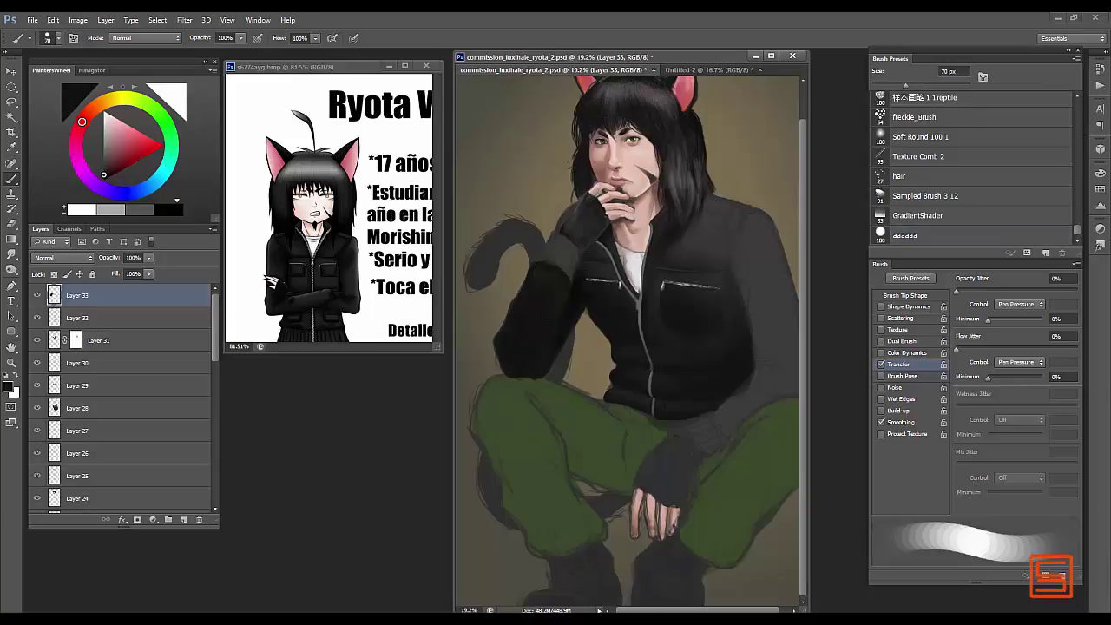
pyautogui.press('[')
pyautogui.press('[')
pyautogui.press('z')
pyautogui.moveTo(721, 278)
pyautogui.mouseDown()
pyautogui.moveTo(660, 279)
pyautogui.moveTo(729, 278)
pyautogui.mouseUp()
pyautogui.press('b')
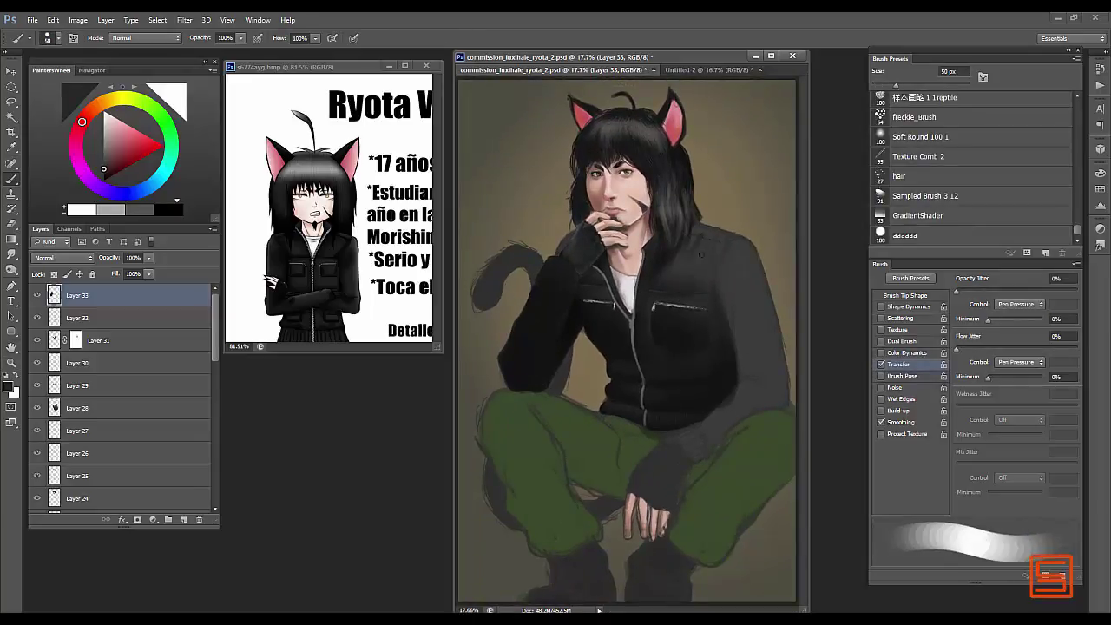
# - Refine the jacket's shoulder and collar area in dark grey, reducing the brush from 50 to 40 px
pyautogui.press(']')
pyautogui.press(']')
pyautogui.press(']')
pyautogui.press('[')
pyautogui.press('[')
pyautogui.press('[')
pyautogui.press('[')
pyautogui.press('[')
pyautogui.press('[')
pyautogui.press('[')
pyautogui.press('[')
pyautogui.press('[')
pyautogui.press('[')
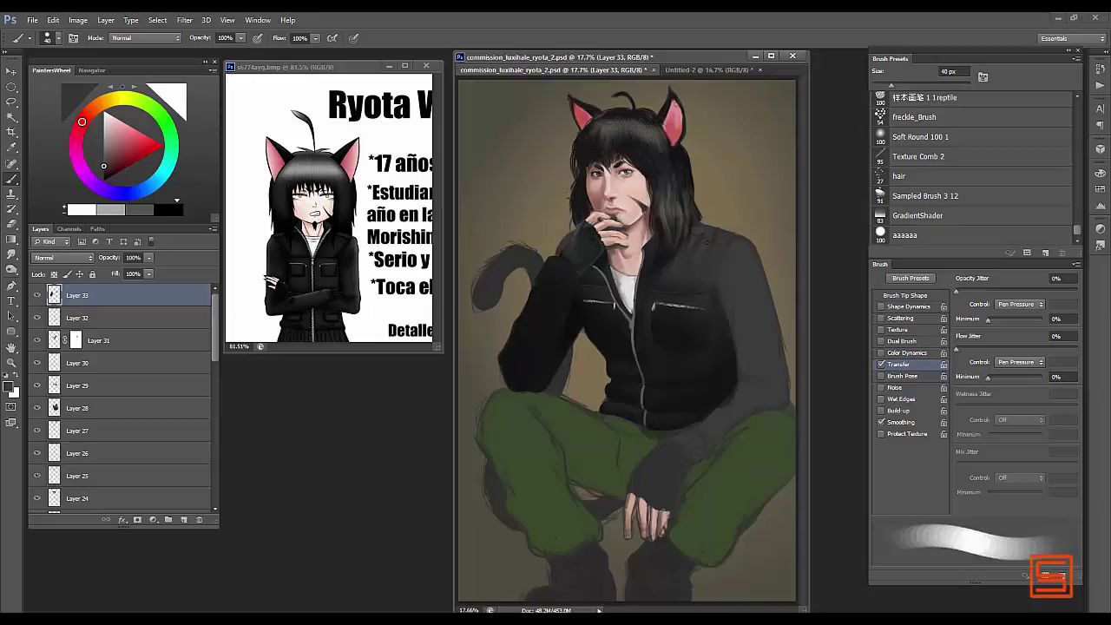
# - Darken the jacket front with a larger near-black brush, isolating the gap beside the lowered arm with a freehand selection
pyautogui.press(']')
pyautogui.press(']')
pyautogui.press(']')
pyautogui.press(']')
pyautogui.press(']')
pyautogui.press(']')
pyautogui.press(']')
pyautogui.press(']')
pyautogui.press(']')
pyautogui.press(']')
pyautogui.press(']')
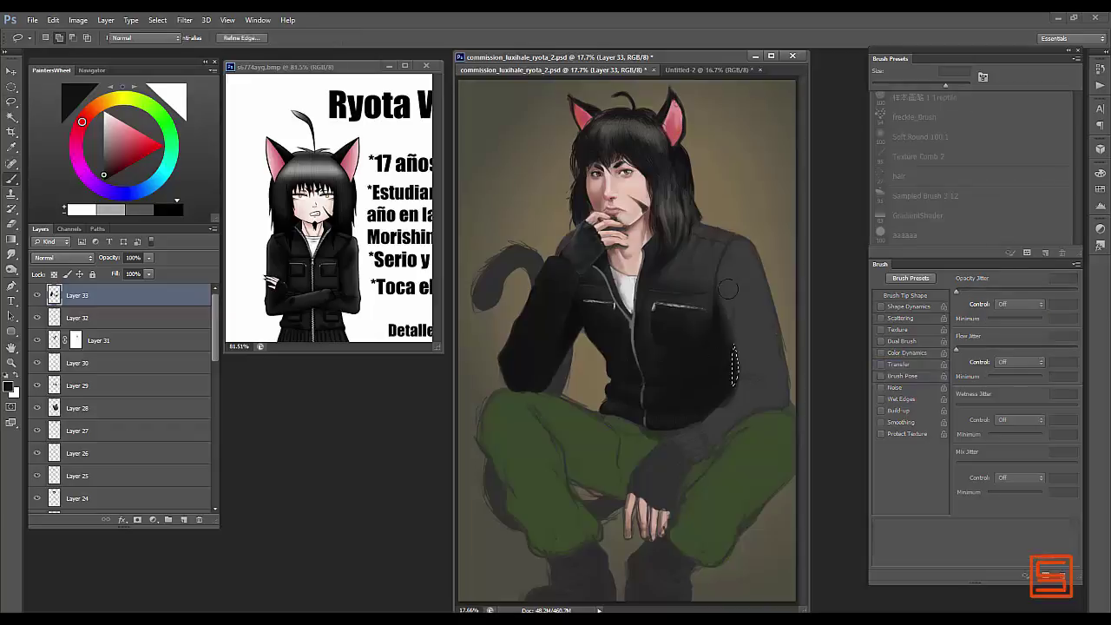
# - Select the green trousers on the Group 1 copy 2 layer with the Magic Wand at tolerance 10
pyautogui.scroll(-5, 121, 391)
pyautogui.click(112, 428)
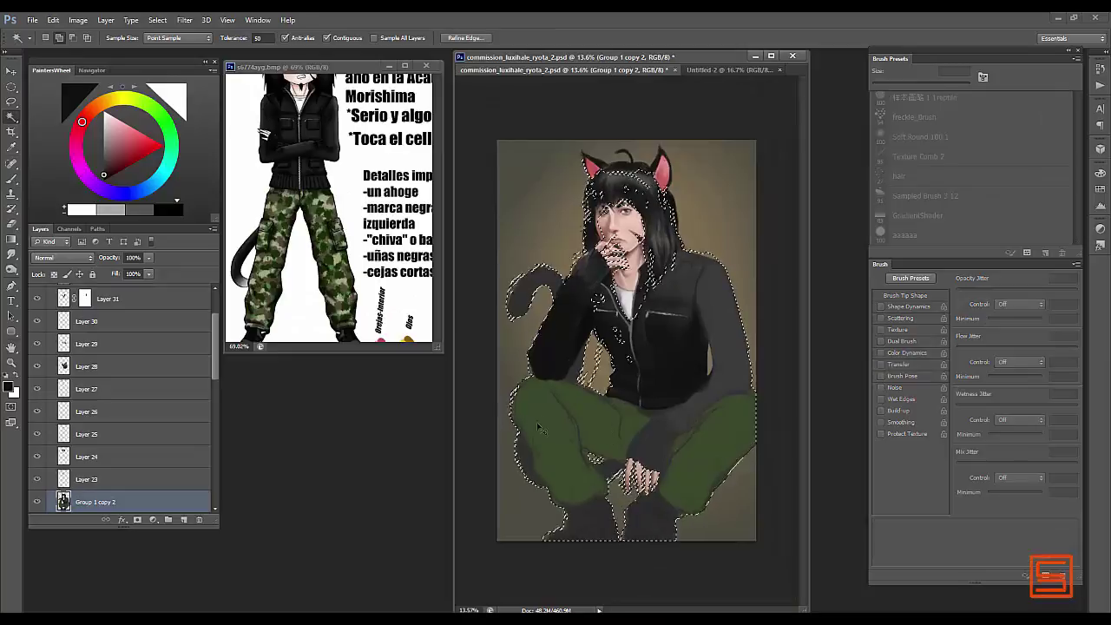
pyautogui.click(538, 425)
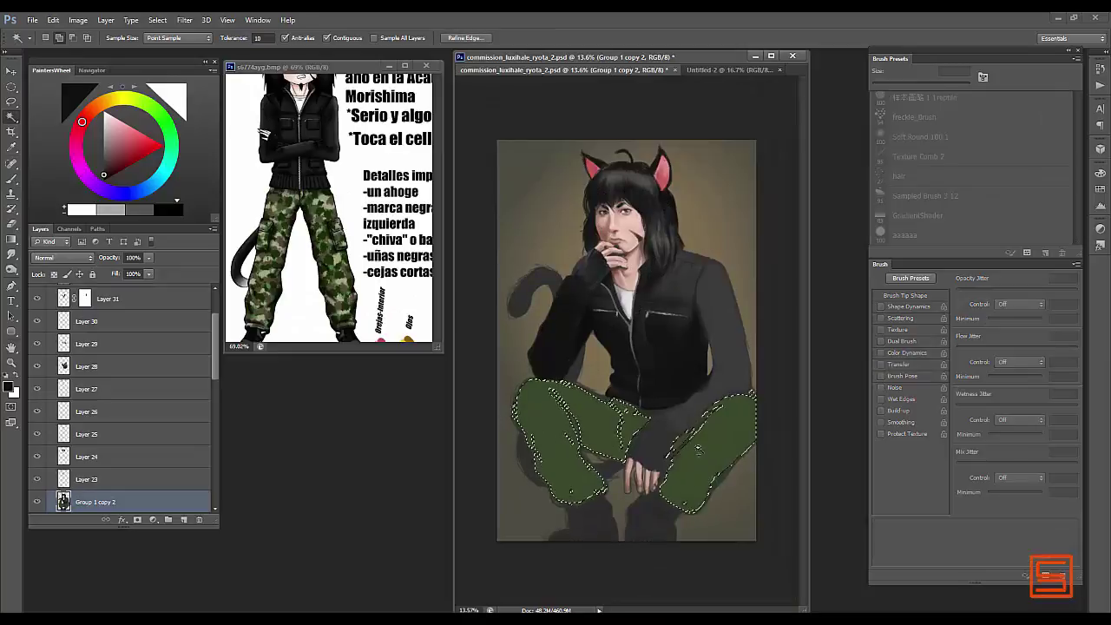
# - Fill the selected trousers with dark green and olive camouflage blotches using a textured brush, sampling colours from the painting
pyautogui.press('b')
pyautogui.keyDown('alt'); pyautogui.click(547, 429); pyautogui.keyUp('alt')
pyautogui.moveTo(564, 442)
pyautogui.mouseDown()
pyautogui.moveTo(530, 396)
pyautogui.moveTo(738, 417)
pyautogui.moveTo(508, 428)
pyautogui.moveTo(759, 431)
pyautogui.moveTo(526, 384)
pyautogui.moveTo(508, 448)
pyautogui.moveTo(686, 470)
pyautogui.moveTo(721, 417)
pyautogui.mouseUp()
pyautogui.press('[')
pyautogui.press('[')
pyautogui.press('[')
pyautogui.press('[')
pyautogui.keyDown('alt'); pyautogui.click(573, 417); pyautogui.keyUp('alt')
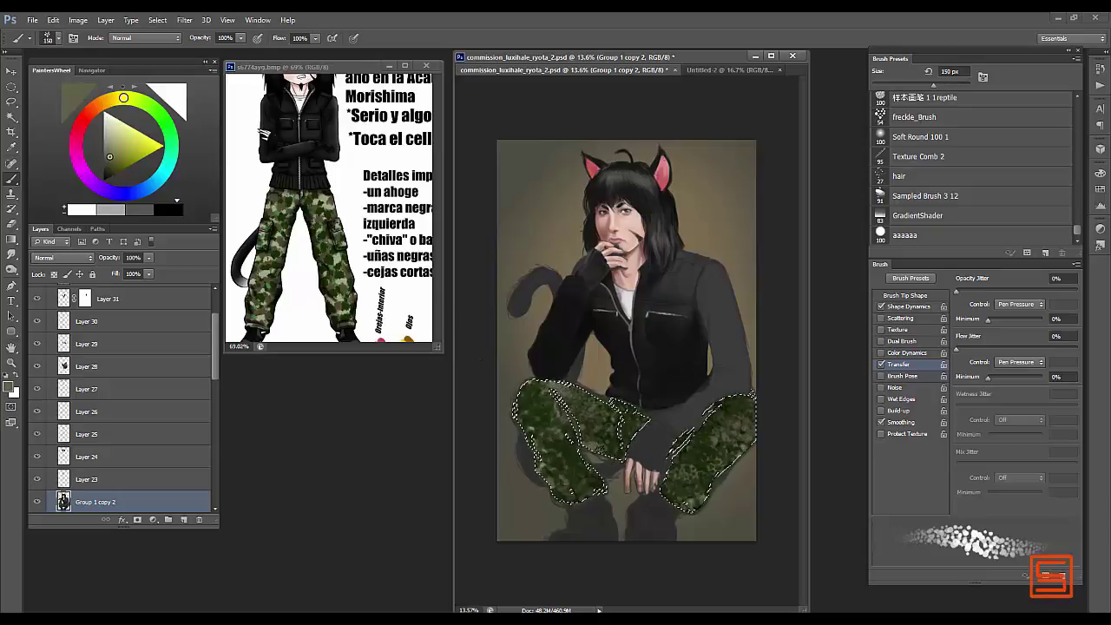
# - Build up the trousers' camouflage with broader blotches over the bent leg and hide the selection outline
pyautogui.press(']')
pyautogui.press(']')
pyautogui.press(']')
pyautogui.press(']')
pyautogui.moveTo(555, 408)
pyautogui.mouseDown()
pyautogui.moveTo(564, 343)
pyautogui.moveTo(695, 452)
pyautogui.moveTo(565, 434)
pyautogui.moveTo(712, 461)
pyautogui.moveTo(547, 452)
pyautogui.mouseUp()
pyautogui.hotkey('ctrl', 'h')
# - Blend the camouflage patches in sampled dark greens and olive with the aaaaaa brush, reducing it from 150 to 125 px
pyautogui.keyDown('alt'); pyautogui.click(608, 417); pyautogui.keyUp('alt')
pyautogui.press('[')
pyautogui.press('[')
pyautogui.press('[')
pyautogui.press('[')
pyautogui.click(905, 234)
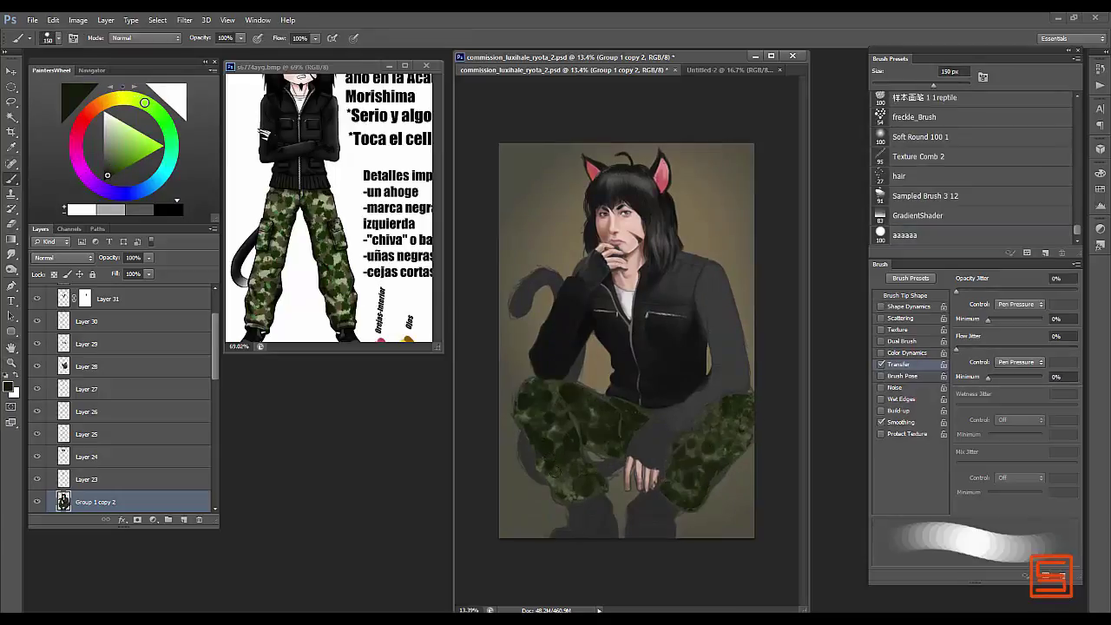
pyautogui.keyDown('alt'); pyautogui.click(569, 414); pyautogui.keyUp('alt')
pyautogui.press('[')
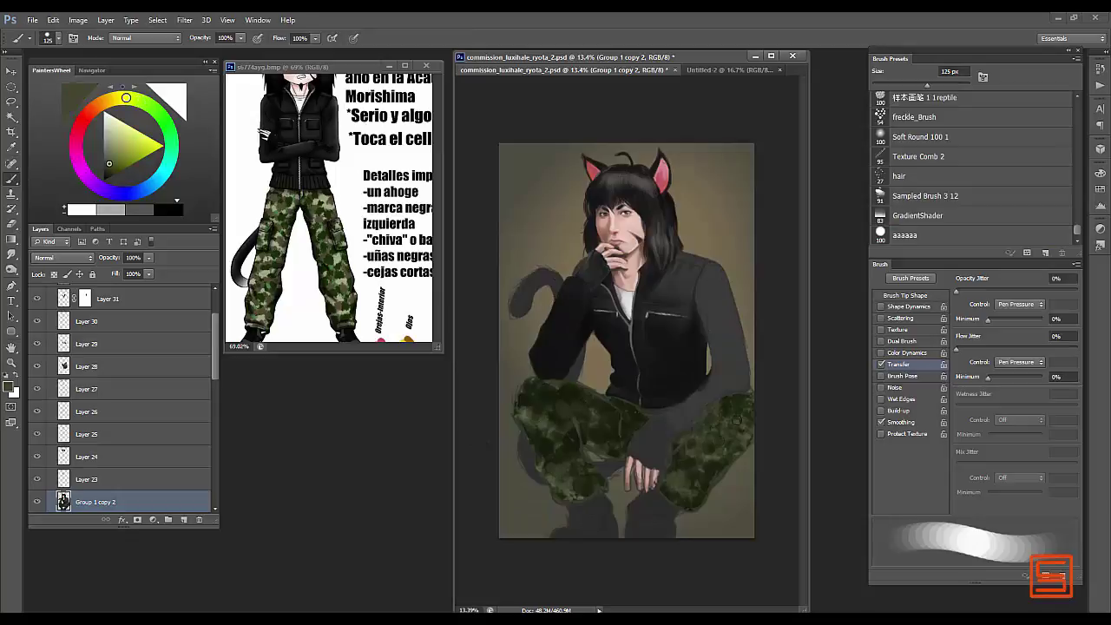
pyautogui.keyDown('alt'); pyautogui.click(733, 418); pyautogui.keyUp('alt')
# - Block in the boot below the bent leg in black from the reference, reducing the brush from 125 to 40 px
pyautogui.press('d')
pyautogui.moveTo(556, 532); pyautogui.dragTo(596, 533)
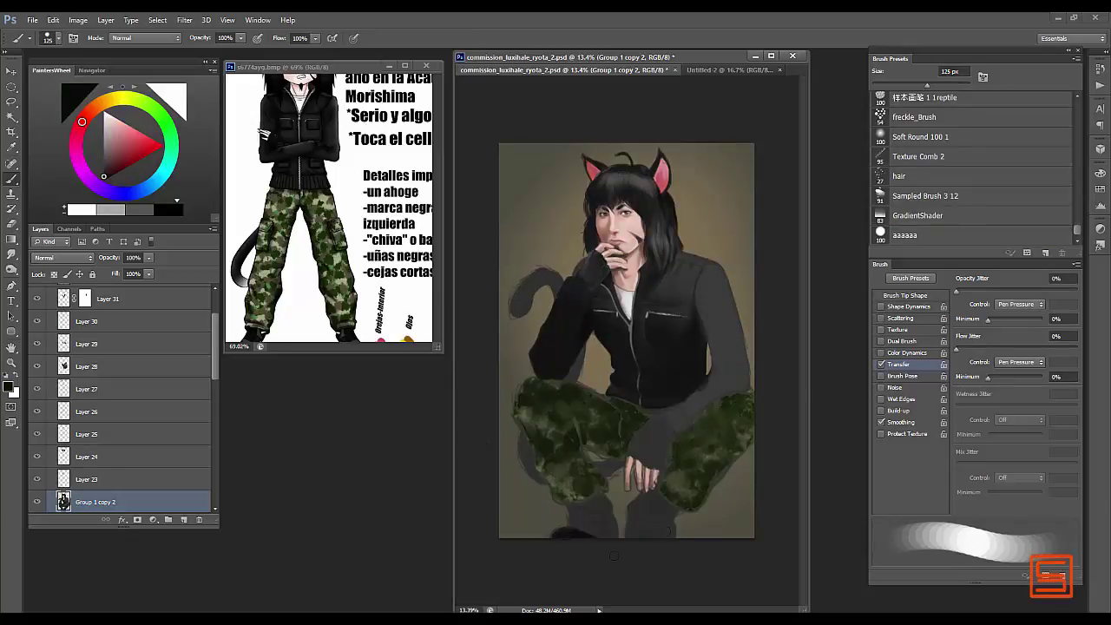
pyautogui.moveTo(634, 483); pyautogui.dragTo(632, 532)
pyautogui.scroll(3, 330, 208)
pyautogui.scroll(-3, 330, 209)
pyautogui.press('[')
pyautogui.press('[')
pyautogui.press('[')
pyautogui.press('[')
pyautogui.press('[')
pyautogui.press('[')
pyautogui.press('[')
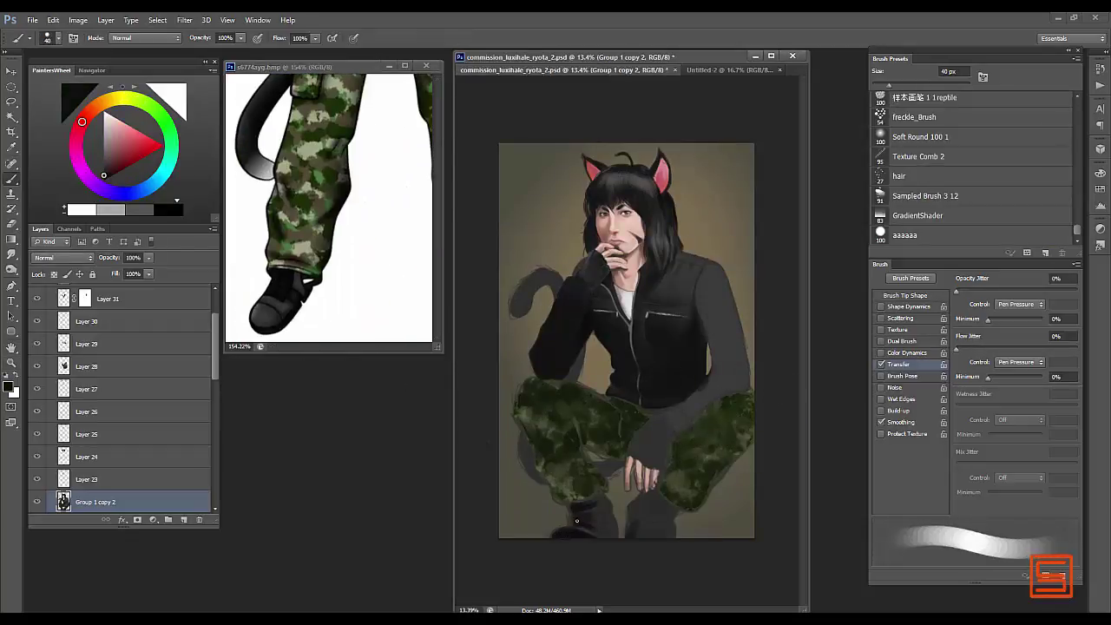
# - Shape the boot's upper in near-black and dark grey with a 60 px brush and darken the trouser cuff above it
pyautogui.press(']')
pyautogui.press(']')
pyautogui.press(']')
pyautogui.press(']')
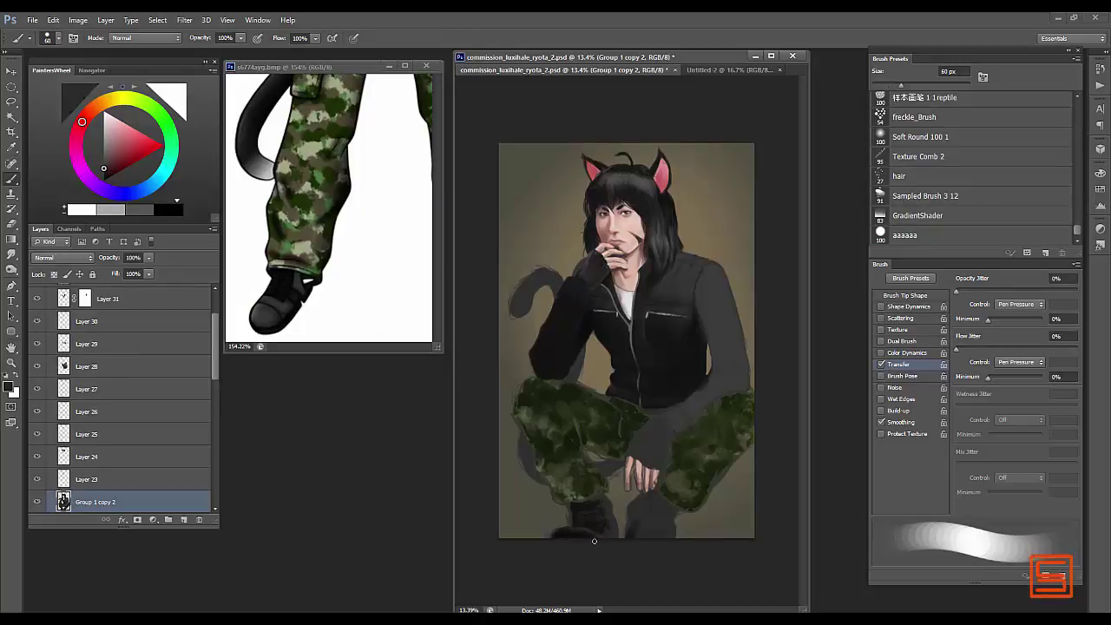
pyautogui.keyDown('ctrl'); pyautogui.click(590, 532); pyautogui.keyUp('ctrl')
pyautogui.press('[')
pyautogui.press('[')
pyautogui.press('[')
pyautogui.moveTo(560, 499); pyautogui.dragTo(603, 495)
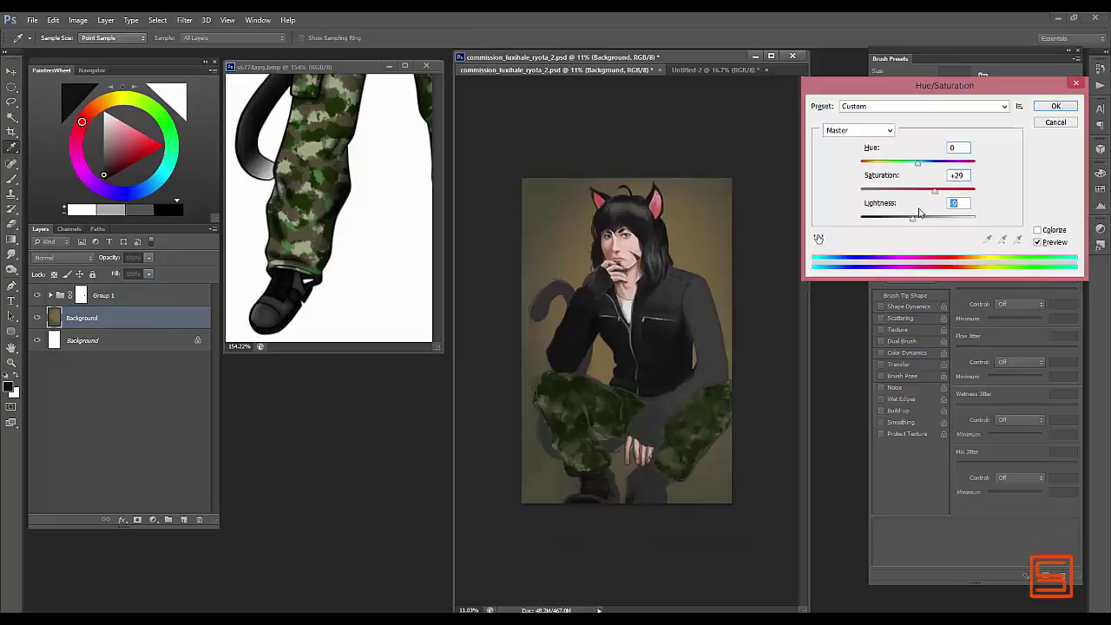
# - Brighten the painted backdrop with a Curves adjustment layer placed directly above it
pyautogui.click(154, 519)
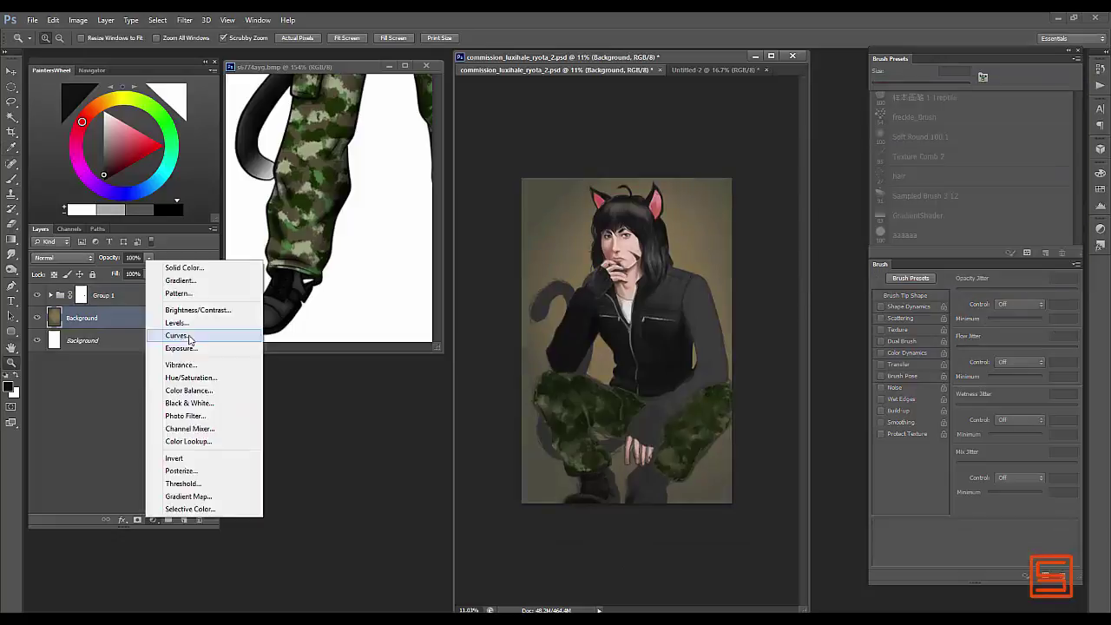
pyautogui.click(186, 330)
pyautogui.hotkey('ctrl', '0')
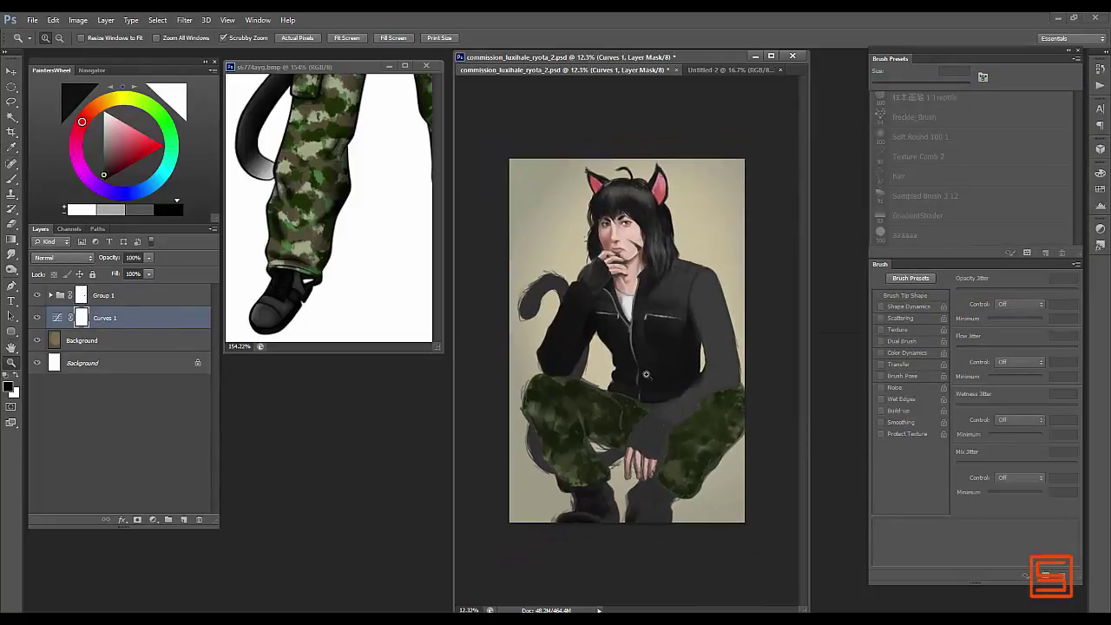
# - Merge the Curves adjustment with the painted backdrop and apply a filter to the merged layer
pyautogui.click(184, 19)
pyautogui.click(189, 136)
pyautogui.click(365, 230)
pyautogui.click(1005, 184)
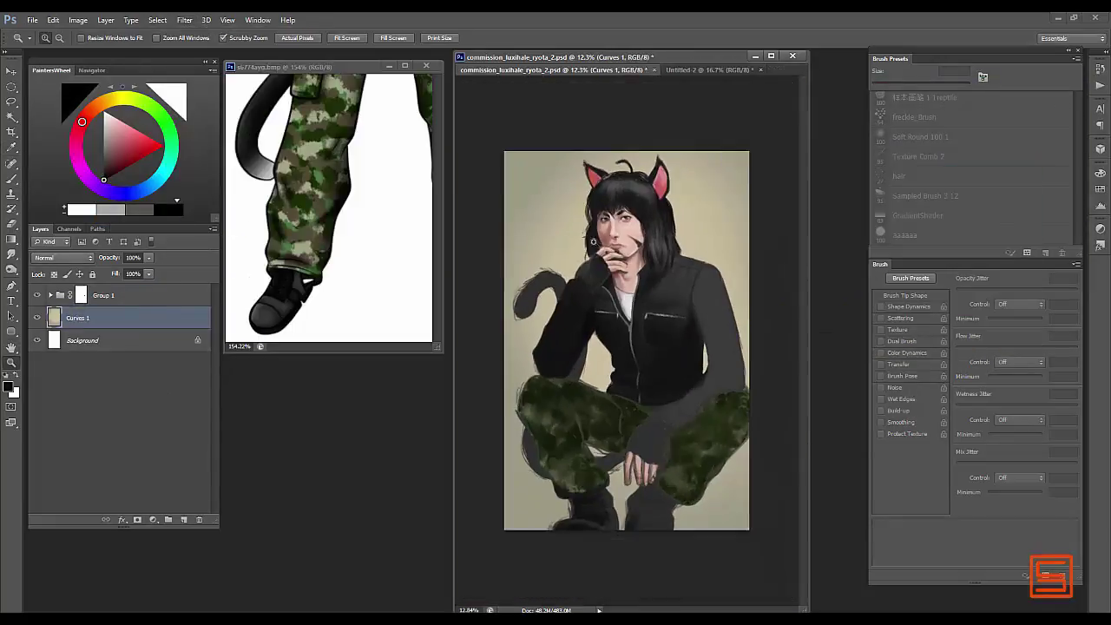
# - Add a new layer clipped to Group 1, fill it with muted reddish brown and set it to Multiply
pyautogui.scroll(1, 674, 269)
pyautogui.hotkey('ctrl', 'shift', 'alt', 'n')
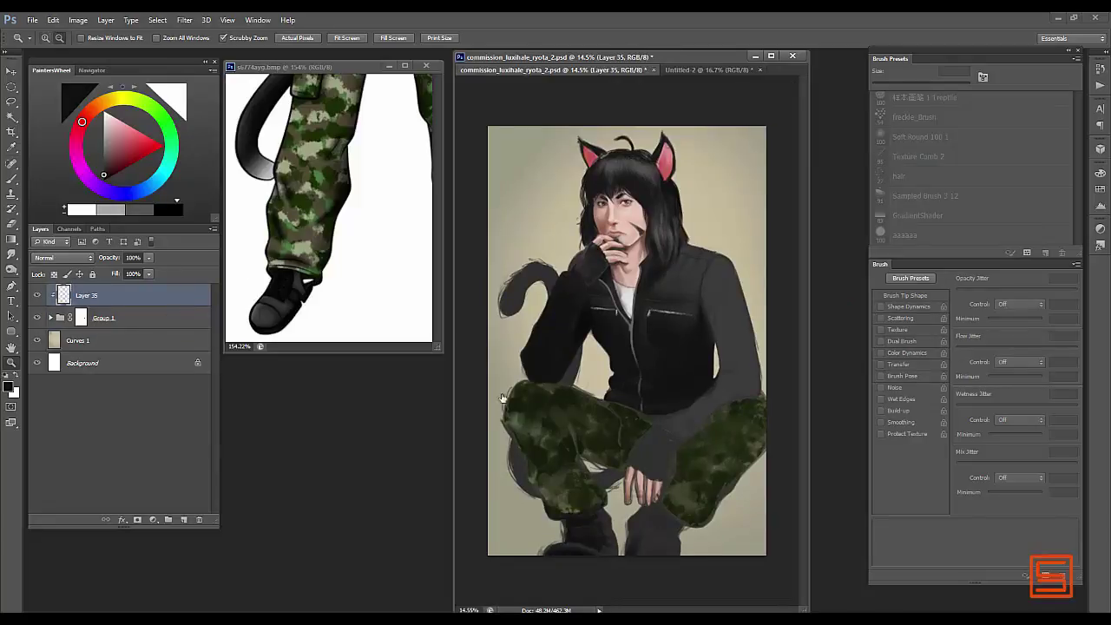
pyautogui.press('b')
pyautogui.moveTo(632, 334)
pyautogui.mouseDown()
pyautogui.moveTo(613, 380)
pyautogui.moveTo(563, 396)
pyautogui.moveTo(637, 549)
pyautogui.moveTo(575, 552)
pyautogui.moveTo(666, 531)
pyautogui.moveTo(610, 455)
pyautogui.moveTo(691, 408)
pyautogui.moveTo(669, 471)
pyautogui.mouseUp()
pyautogui.hotkey('alt', 'BackSpace')
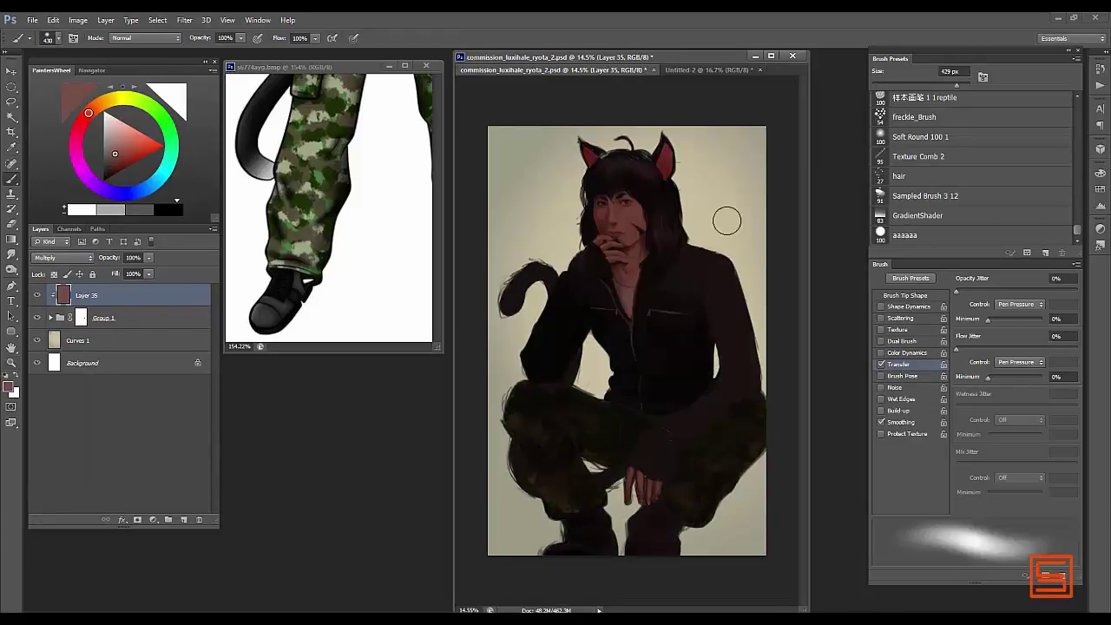
# - Add a mask to the Multiply layer and paint it black to bring light onto the shirt, chest and shoulder
pyautogui.scroll(3, 727, 220)
pyautogui.scroll(-2, 739, 253)
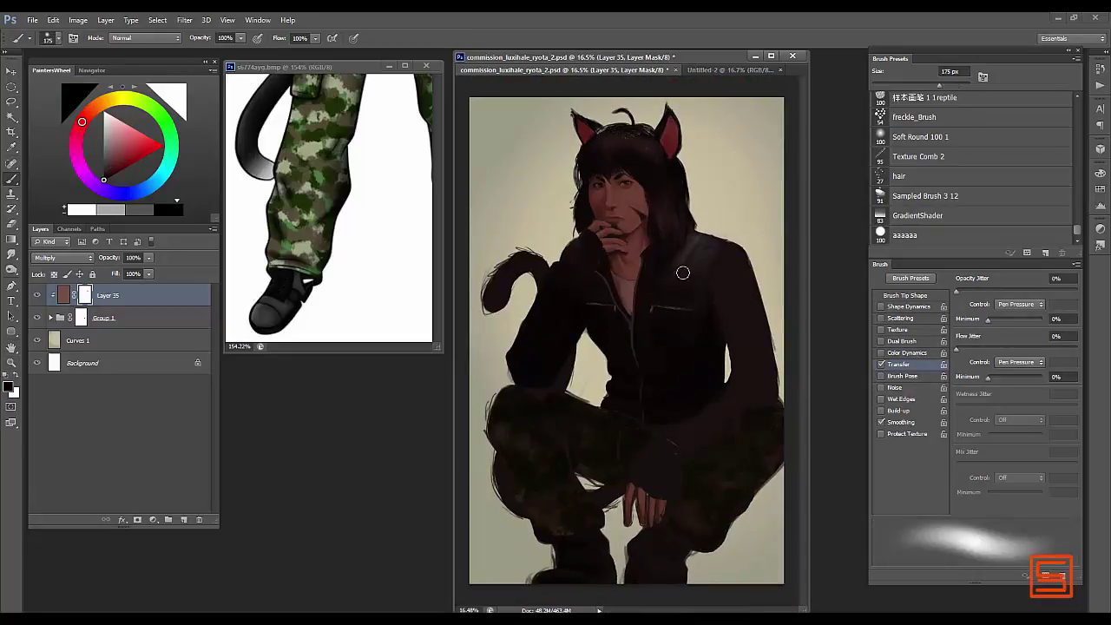
pyautogui.moveTo(626, 291)
pyautogui.mouseDown()
pyautogui.moveTo(622, 301)
pyautogui.moveTo(631, 280)
pyautogui.moveTo(654, 318)
pyautogui.mouseUp()
pyautogui.press(']')
pyautogui.press(']')
pyautogui.press(']')
pyautogui.press(']')
pyautogui.press(']')
pyautogui.press(']')
pyautogui.press(']')
pyautogui.press(']')
pyautogui.press(']')
pyautogui.press(']')
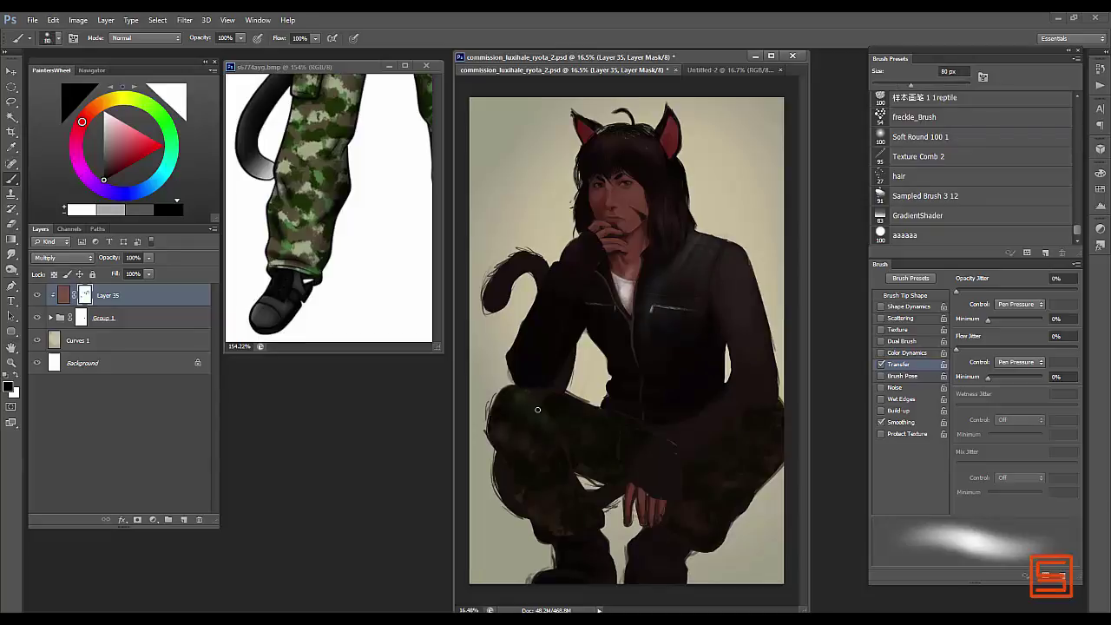
# - Paint the mask black with a 250 px brush to lighten the lowered arm, hand, knees, tail and boot
pyautogui.press(']')
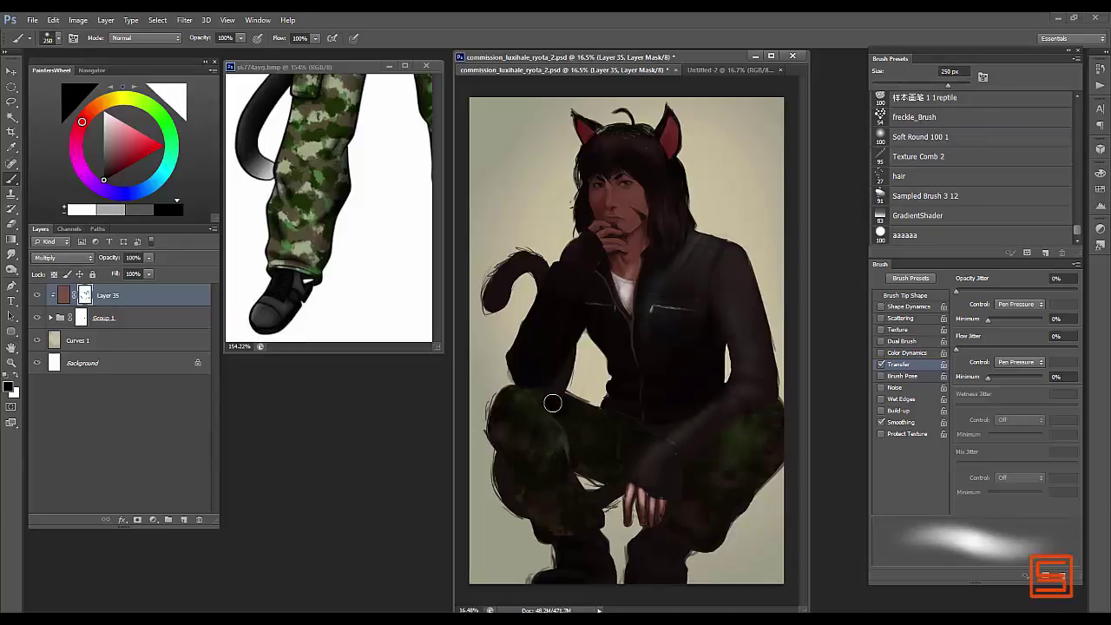
pyautogui.press(']')
pyautogui.moveTo(537, 273); pyautogui.dragTo(497, 293)
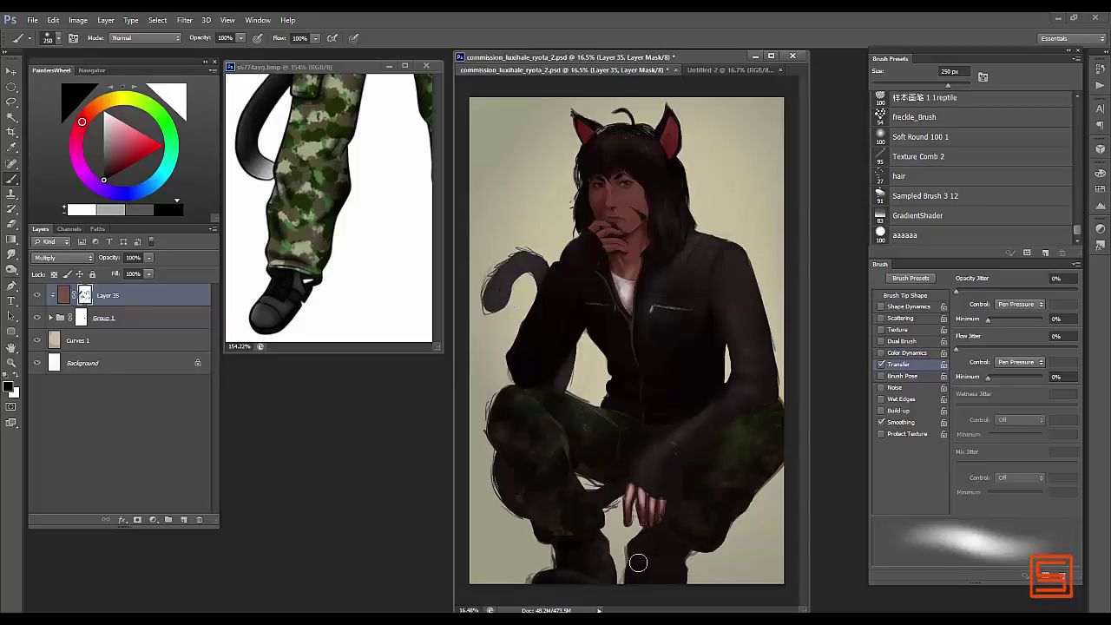
# - Adjust the mask over the jacket front, zipper and raised arm in white and black, using 300 and 175 px brushes
pyautogui.press('x')
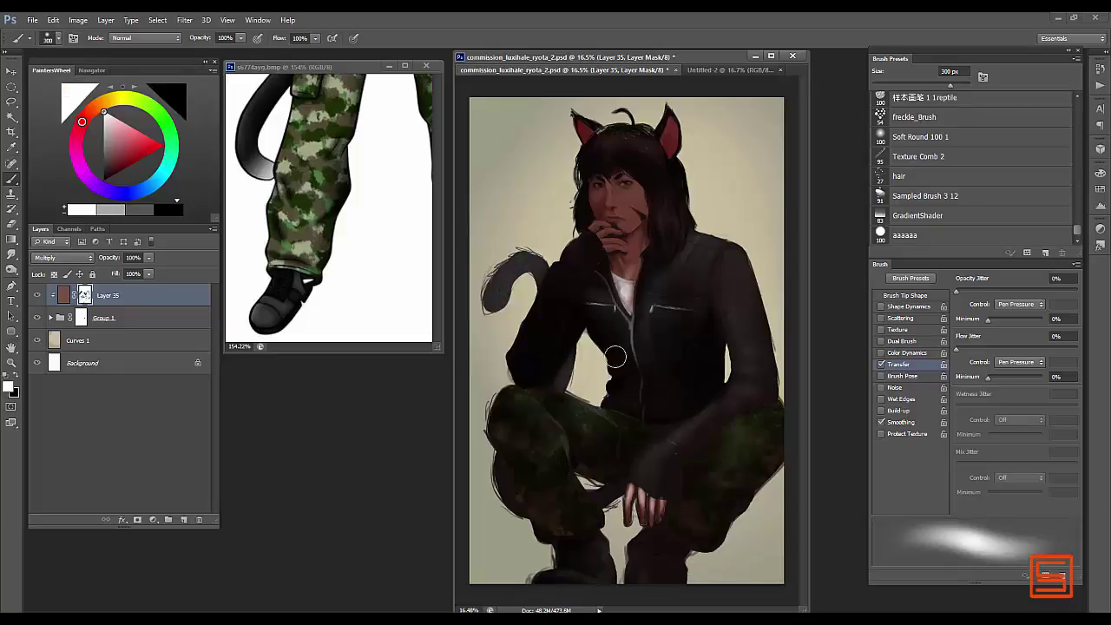
pyautogui.press('x')
pyautogui.press(']')
pyautogui.press(']')
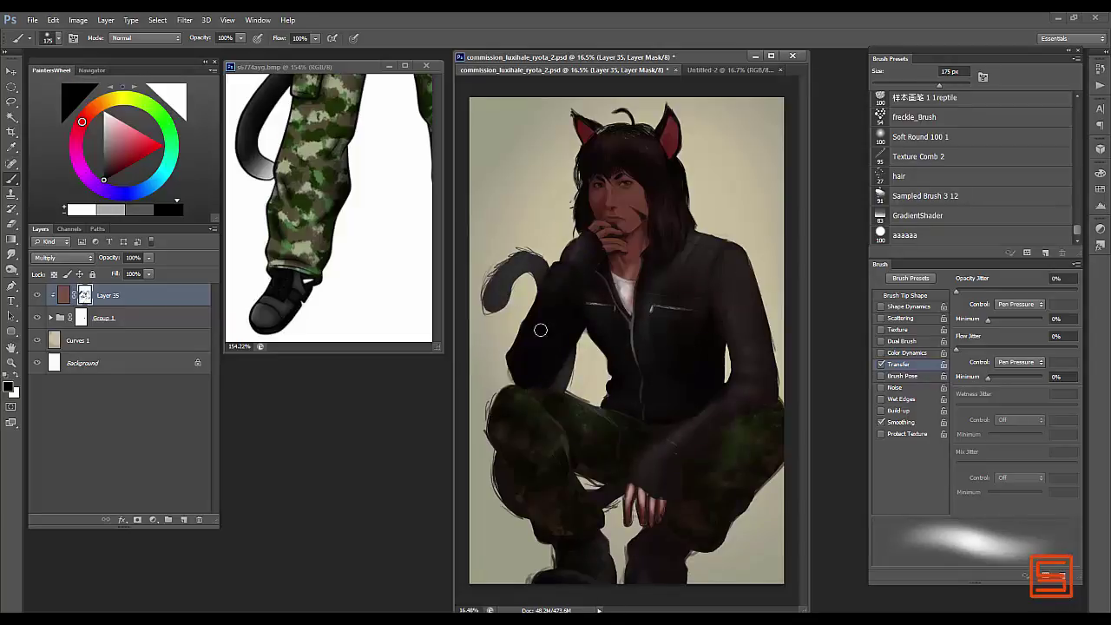
# - Mask the shading off the hair, ears and raised hand's fingers in black, reducing the brush from 50 to 40 px
pyautogui.scroll(1, 654, 133)
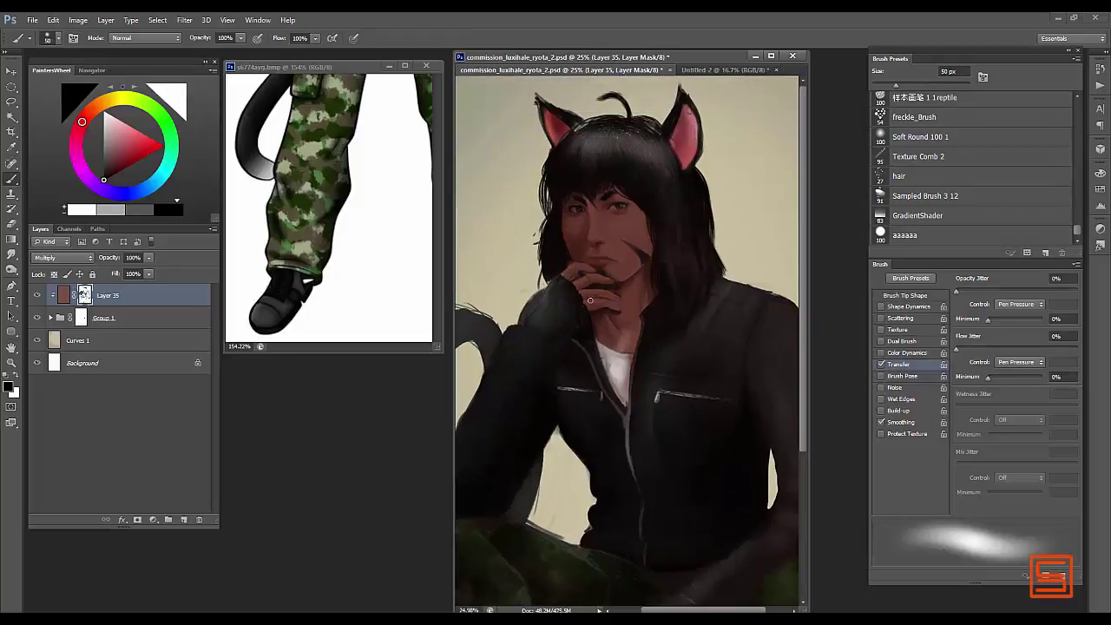
pyautogui.press('[')
pyautogui.press('[')
pyautogui.press('[')
pyautogui.press('[')
pyautogui.press('[')
pyautogui.press('[')
pyautogui.press('[')
pyautogui.press('[')
pyautogui.press('[')
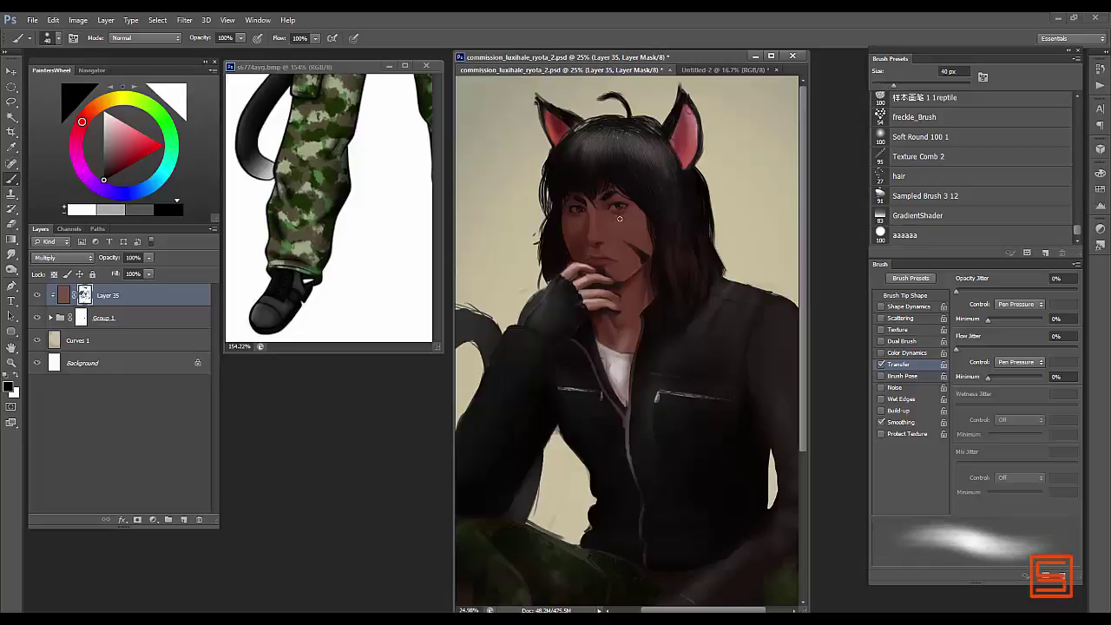
# - Mask the shading off the face in black with a larger soft brush, up to 200 px
pyautogui.press(']')
pyautogui.press(']')
pyautogui.press(']')
pyautogui.press(']')
pyautogui.press(']')
pyautogui.press(']')
pyautogui.moveTo(623, 237)
pyautogui.mouseDown()
pyautogui.moveTo(607, 215)
pyautogui.moveTo(585, 248)
pyautogui.moveTo(584, 216)
pyautogui.moveTo(595, 258)
pyautogui.moveTo(639, 224)
pyautogui.moveTo(627, 227)
pyautogui.moveTo(590, 192)
pyautogui.moveTo(655, 213)
pyautogui.moveTo(582, 209)
pyautogui.moveTo(612, 251)
pyautogui.moveTo(607, 210)
pyautogui.moveTo(625, 209)
pyautogui.moveTo(599, 225)
pyautogui.mouseUp()
pyautogui.press('.')
pyautogui.press(']')
pyautogui.press(']')
pyautogui.press(']')
pyautogui.press(']')
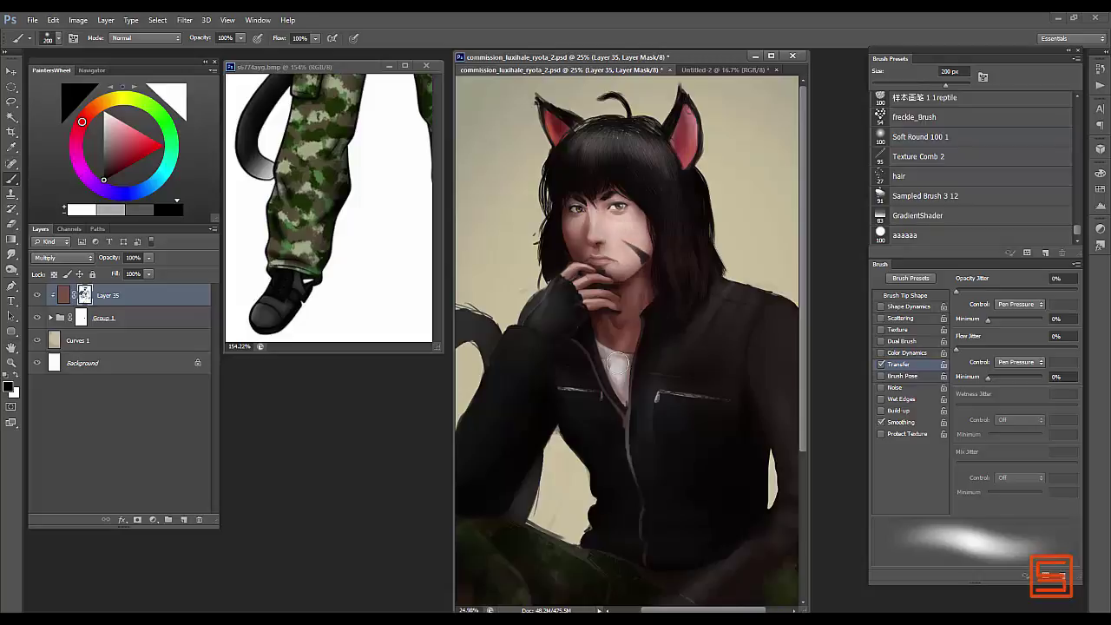
# - Mask the shading off the neck beside the raised hand in black, reducing the brush from 80 to 60 px
pyautogui.press('[')
pyautogui.press('[')
pyautogui.press('[')
pyautogui.press('[')
pyautogui.press('[')
pyautogui.press('[')
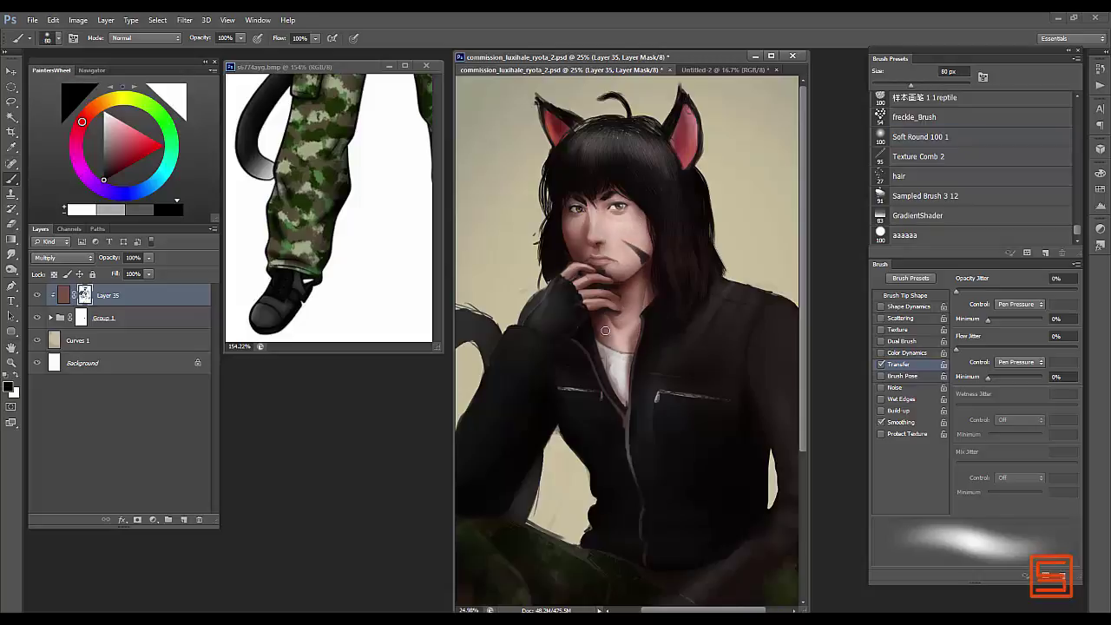
pyautogui.press('[')
pyautogui.press('[')
pyautogui.moveTo(605, 331)
pyautogui.mouseDown()
pyautogui.moveTo(627, 305)
pyautogui.moveTo(601, 304)
pyautogui.mouseUp()
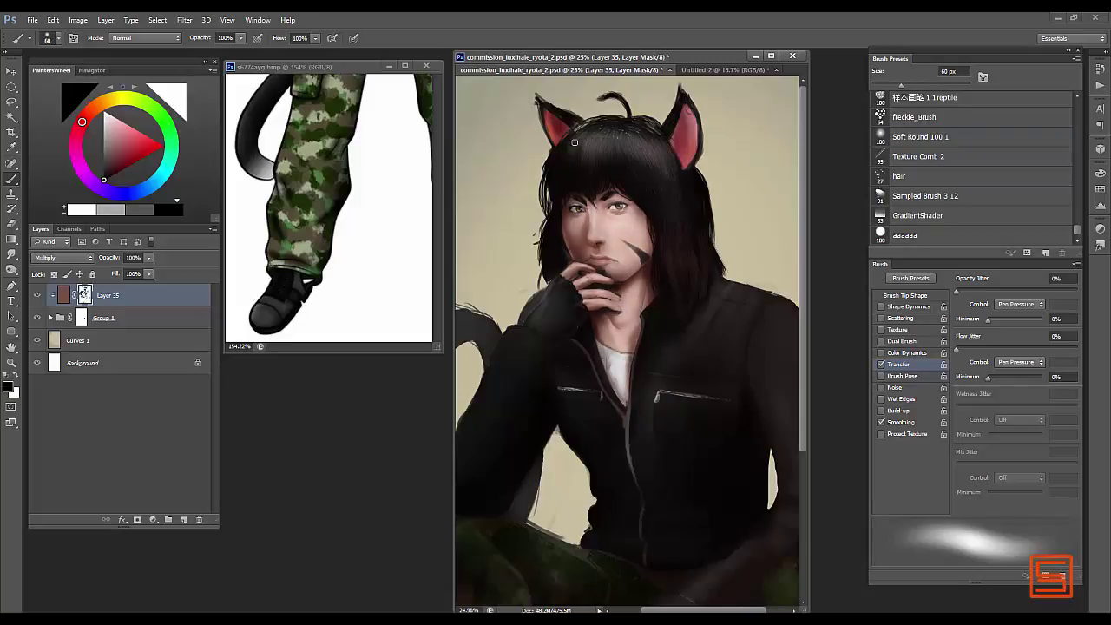
# - Balance light and shadow on the face by alternating white and black on the mask with 125 and 100 px brushes
pyautogui.press('x')
pyautogui.press(']')
pyautogui.press(']')
pyautogui.press(']')
pyautogui.press(']')
pyautogui.press('x')
pyautogui.press(']')
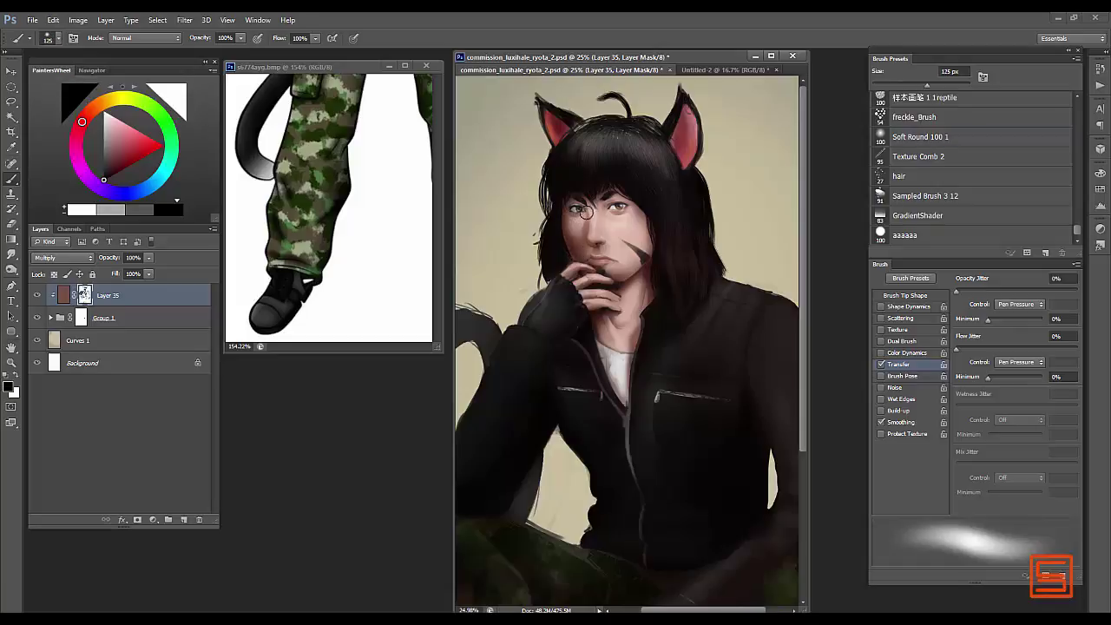
pyautogui.press('x')
pyautogui.press('[')
pyautogui.press('[')
pyautogui.press('[')
pyautogui.press('x')
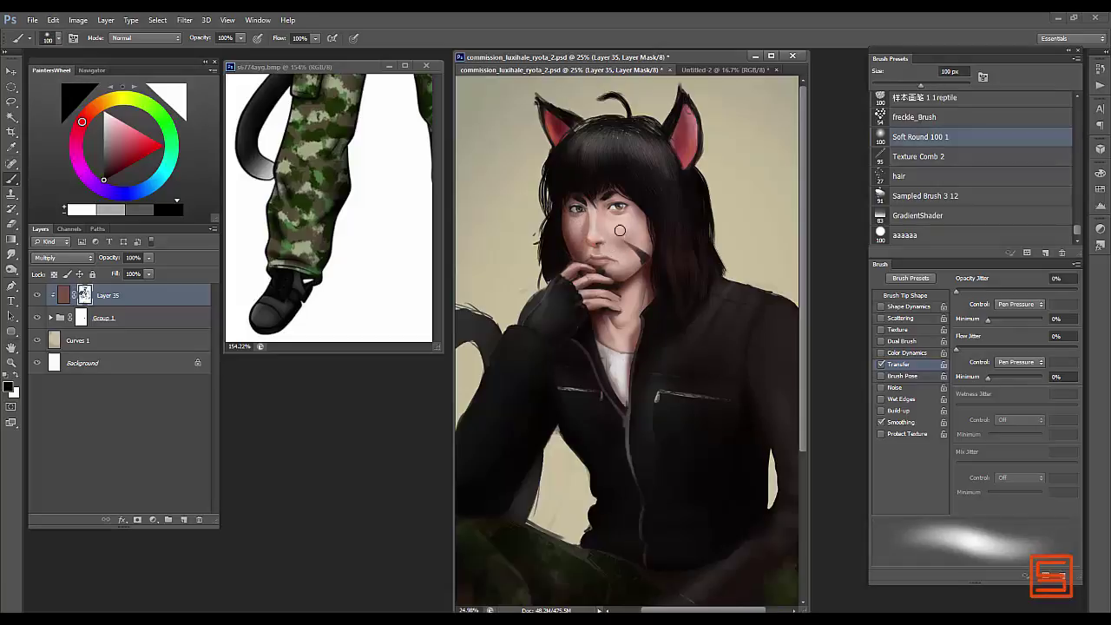
# - Refine the shadow edge along the cheek and jaw on the mask, switching to white at 40 px
pyautogui.press(']')
pyautogui.press('z')
pyautogui.keyDown('alt'); pyautogui.click(671, 220); pyautogui.keyUp('alt')
pyautogui.press('b')
pyautogui.press('x')
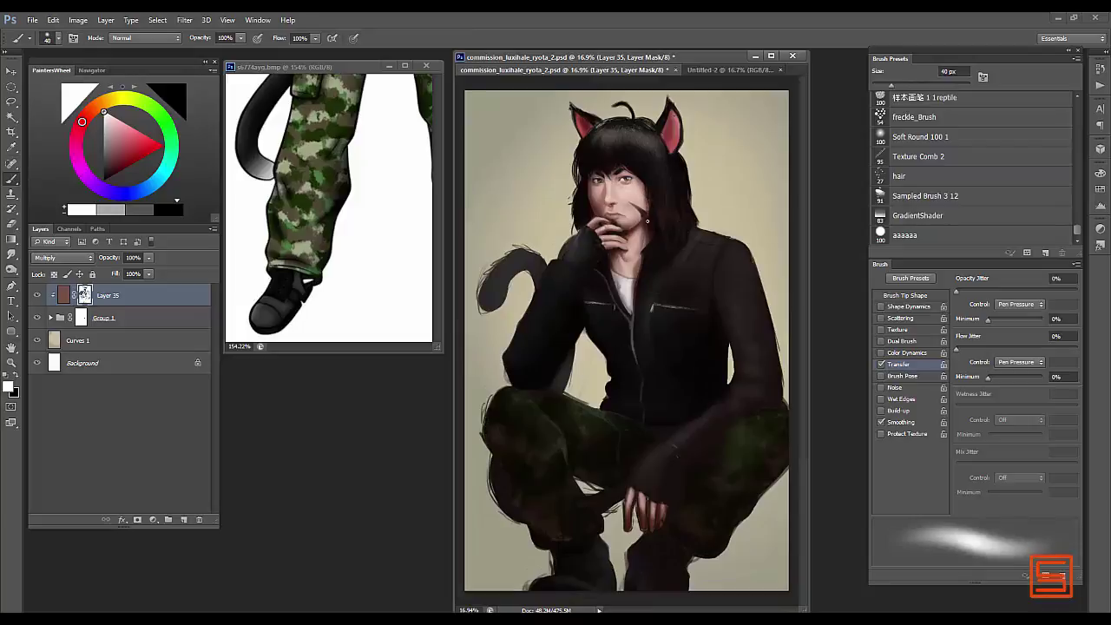
# - Shift the hue of the reddish-brown Multiply fill slightly with Hue/Saturation
pyautogui.hotkey('ctrl', '-')
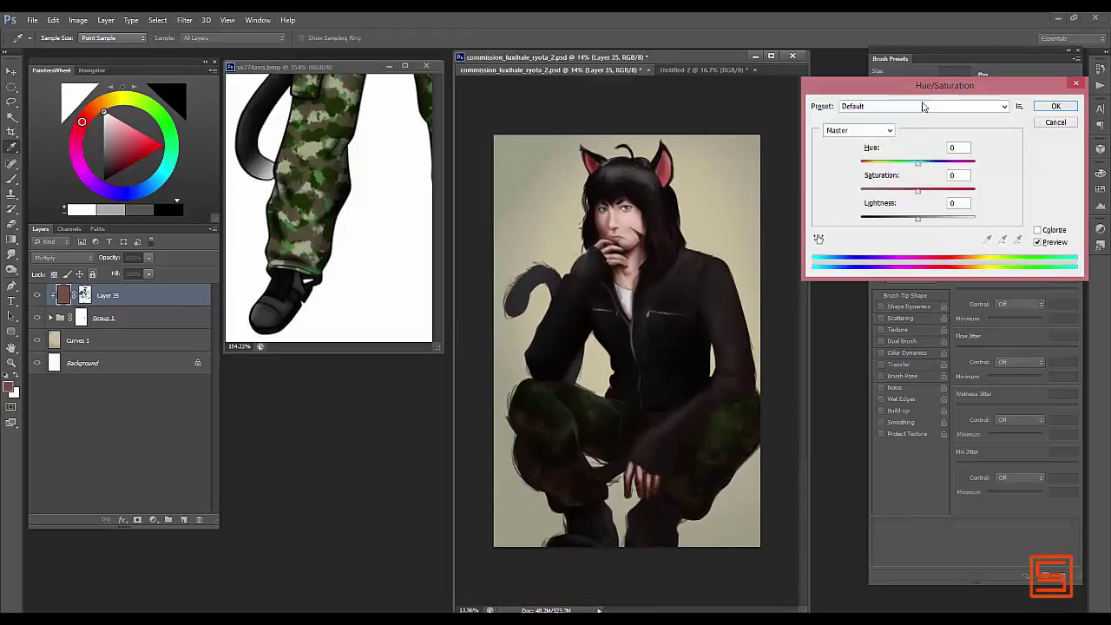
pyautogui.hotkey('ctrl', 'u')
pyautogui.moveTo(918, 162)
pyautogui.mouseDown()
pyautogui.moveTo(933, 163)
pyautogui.moveTo(923, 166)
pyautogui.mouseUp()
pyautogui.press('Return')
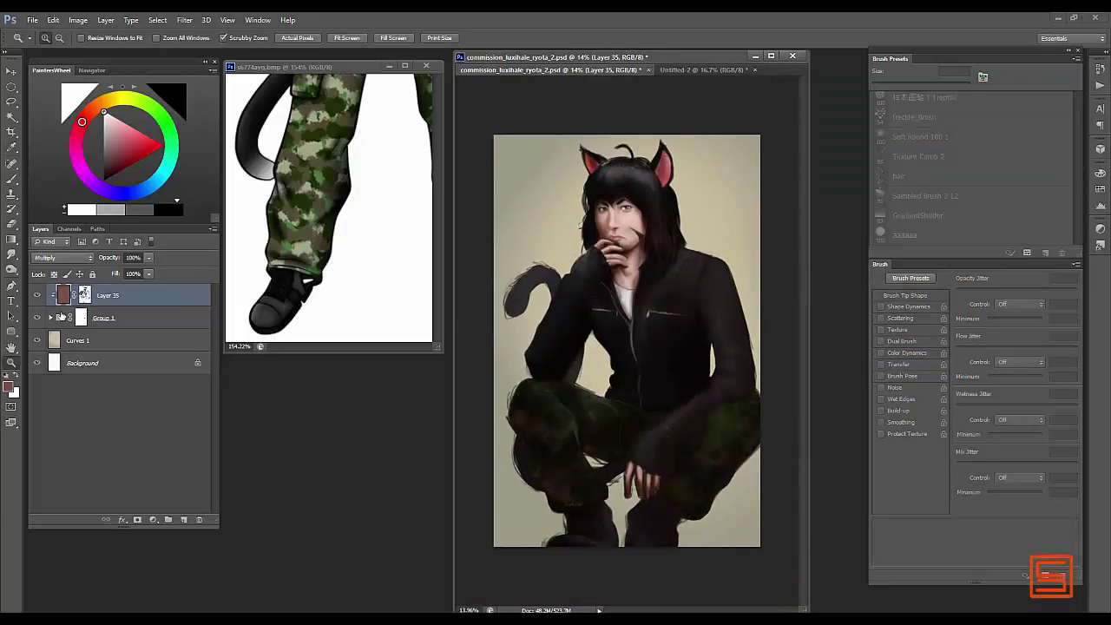
# - Add a new layer and paint sampled near-black hair tone along the outer hair edge with a brush reduced to 35 px
pyautogui.hotkey('ctrl', 'shift', 'alt', 'n')
pyautogui.scroll(3, 550, 188)
pyautogui.keyDown('alt'); pyautogui.click(549, 188); pyautogui.keyUp('alt')
pyautogui.press('[')
pyautogui.press('[')
pyautogui.press('[')
pyautogui.press('[')
pyautogui.press('[')
pyautogui.press('[')
pyautogui.press('[')
pyautogui.press('[')
pyautogui.press('[')
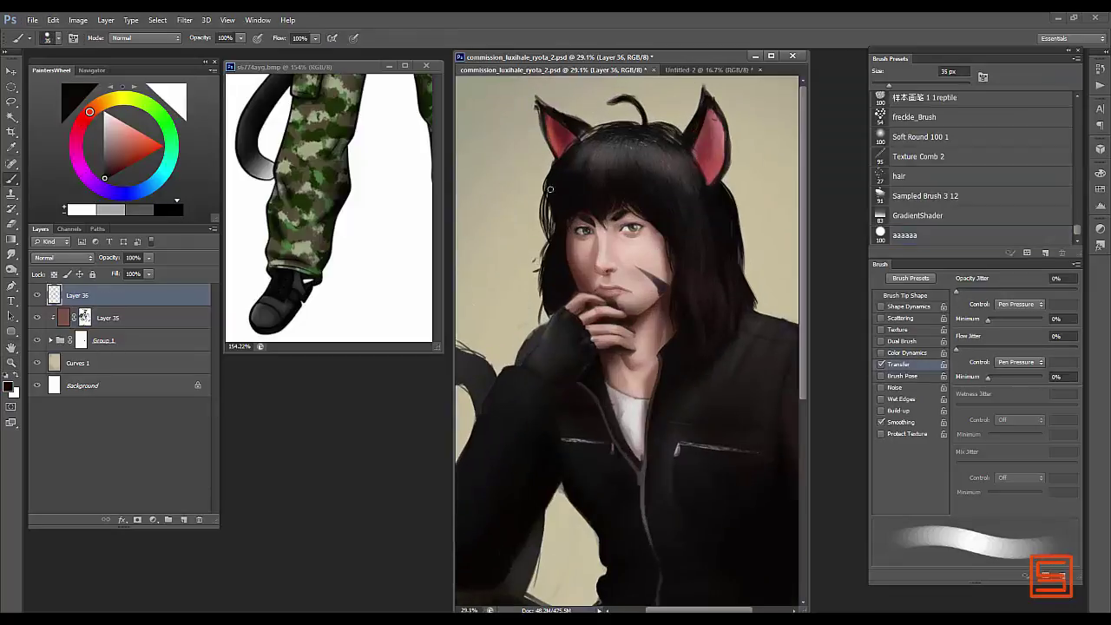
# - Paint fine dark stray strands along the hair outline above the raised hand with a 4 px brush
pyautogui.press('[')
pyautogui.press('[')
pyautogui.press('[')
pyautogui.press('[')
pyautogui.press('[')
pyautogui.press('[')
pyautogui.press('[')
pyautogui.press('[')
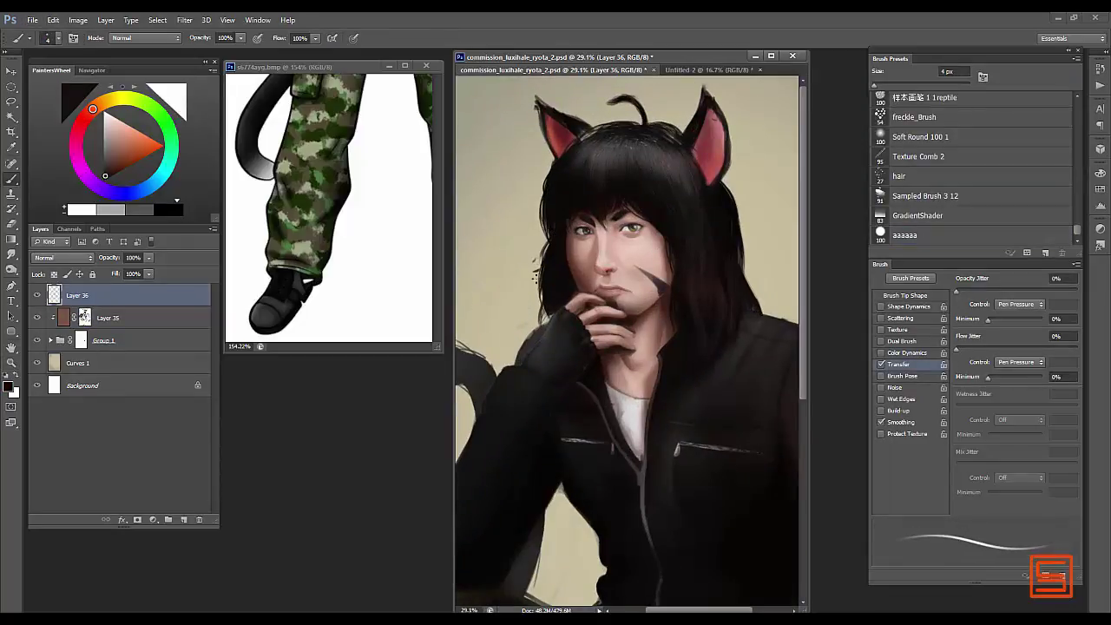
# - Switch to the multi-strand hair brush and paint sampled dark tones over the crown and the long hair beside the neck
pyautogui.press('.')
pyautogui.press('.')
pyautogui.press('.')
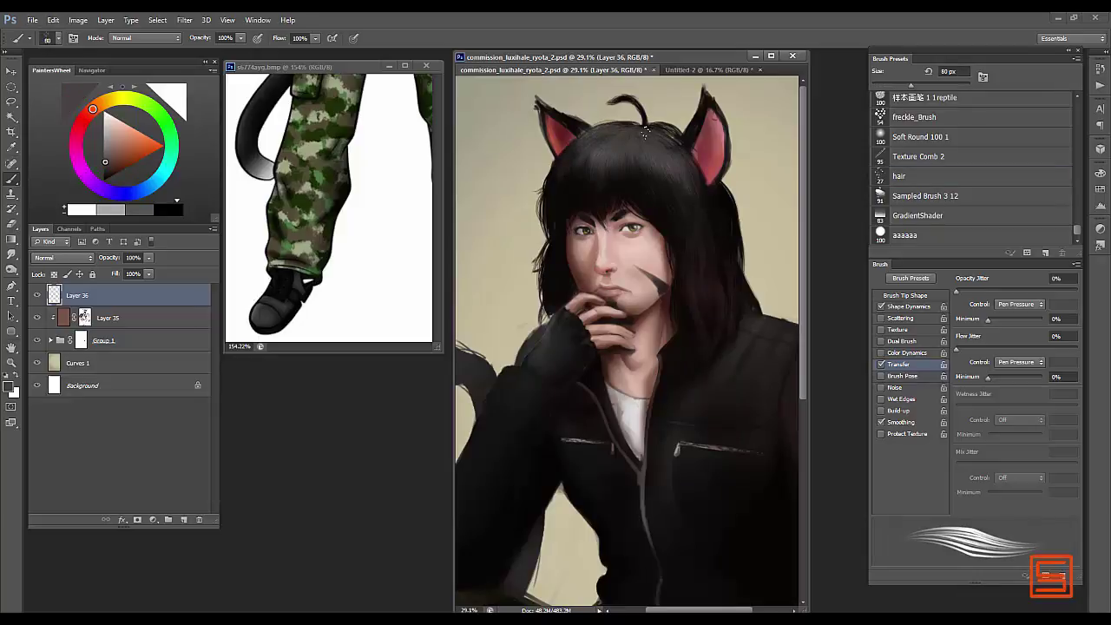
pyautogui.press(']')
pyautogui.press(']')
pyautogui.press(']')
pyautogui.press(']')
pyautogui.press(']')
pyautogui.press(']')
pyautogui.keyDown('alt'); pyautogui.click(685, 266); pyautogui.keyUp('alt')
pyautogui.moveTo(686, 265)
pyautogui.mouseDown()
pyautogui.moveTo(705, 248)
pyautogui.moveTo(728, 265)
pyautogui.moveTo(706, 198)
pyautogui.moveTo(709, 294)
pyautogui.moveTo(692, 269)
pyautogui.mouseUp()
pyautogui.keyDown('alt'); pyautogui.click(697, 254); pyautogui.keyUp('alt')
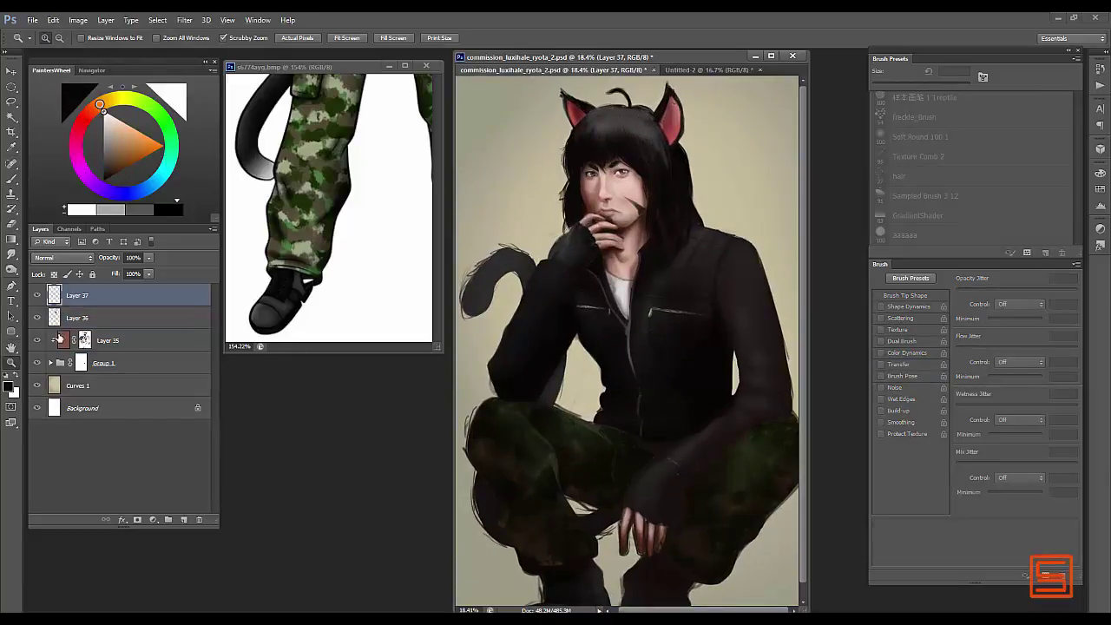
# - Group the figure's painting and shading layers and clip the new empty layer above to that group
pyautogui.click(51, 312)
pyautogui.press('b')
pyautogui.click(75, 296)
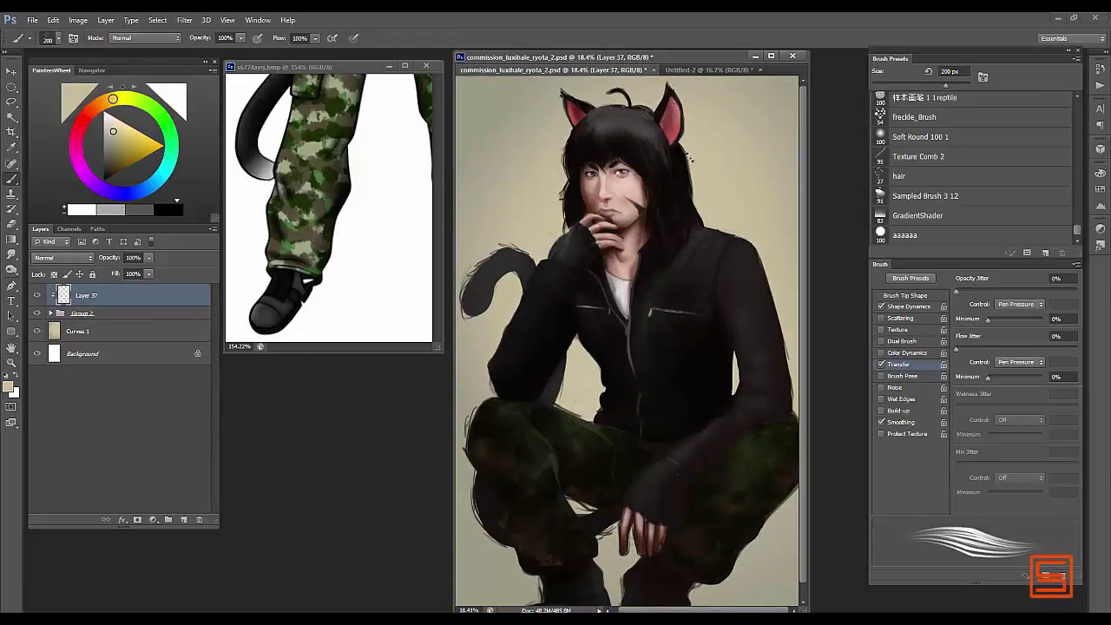
# - Paint light rim strands along the hair edge beside the face on the clipped layer with the strand brush reduced to 40 px
pyautogui.scroll(2, 654, 82)
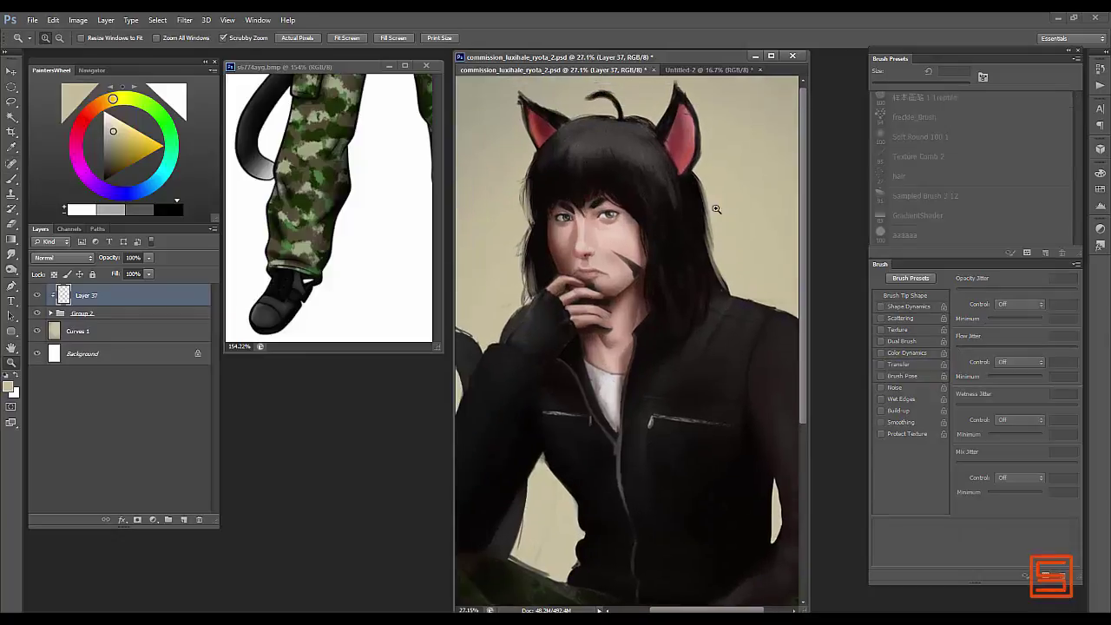
pyautogui.press('[')
pyautogui.press('[')
pyautogui.press('[')
pyautogui.press('[')
pyautogui.press('[')
pyautogui.press('[')
pyautogui.press('[')
pyautogui.press('[')
pyautogui.keyDown('alt'); pyautogui.click(526, 231); pyautogui.keyUp('alt')
pyautogui.press('[')
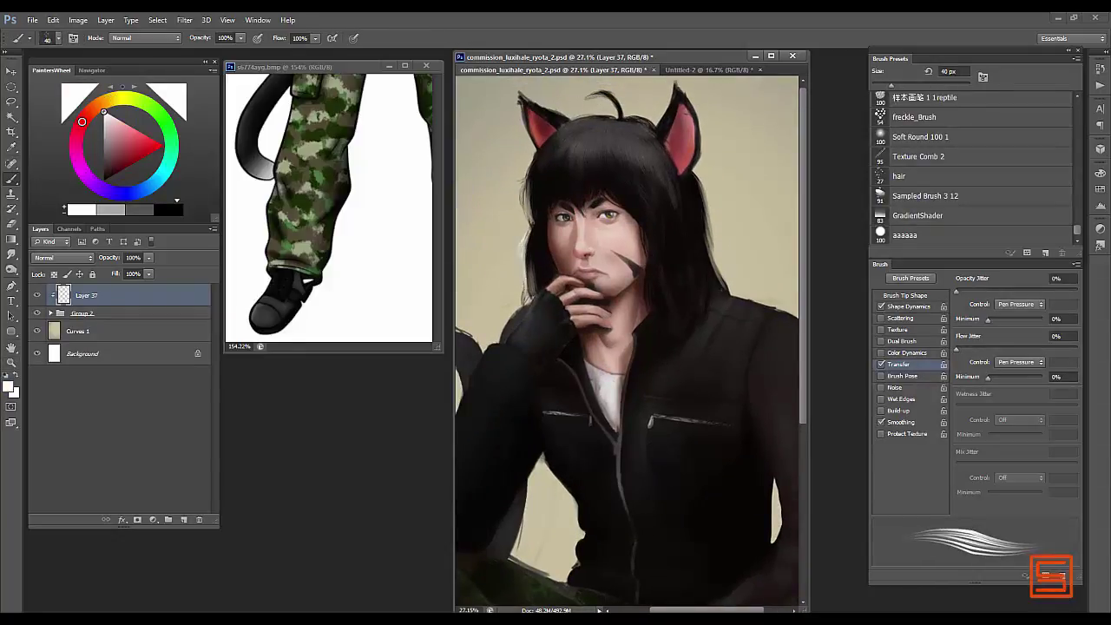
# - Rework that hair edge with sampled dark and pale tones using the strand brush at 80 px
pyautogui.keyDown('alt'); pyautogui.click(526, 299); pyautogui.keyUp('alt')
pyautogui.moveTo(531, 256); pyautogui.dragTo(533, 291)
pyautogui.keyDown('alt'); pyautogui.click(523, 239); pyautogui.keyUp('alt')
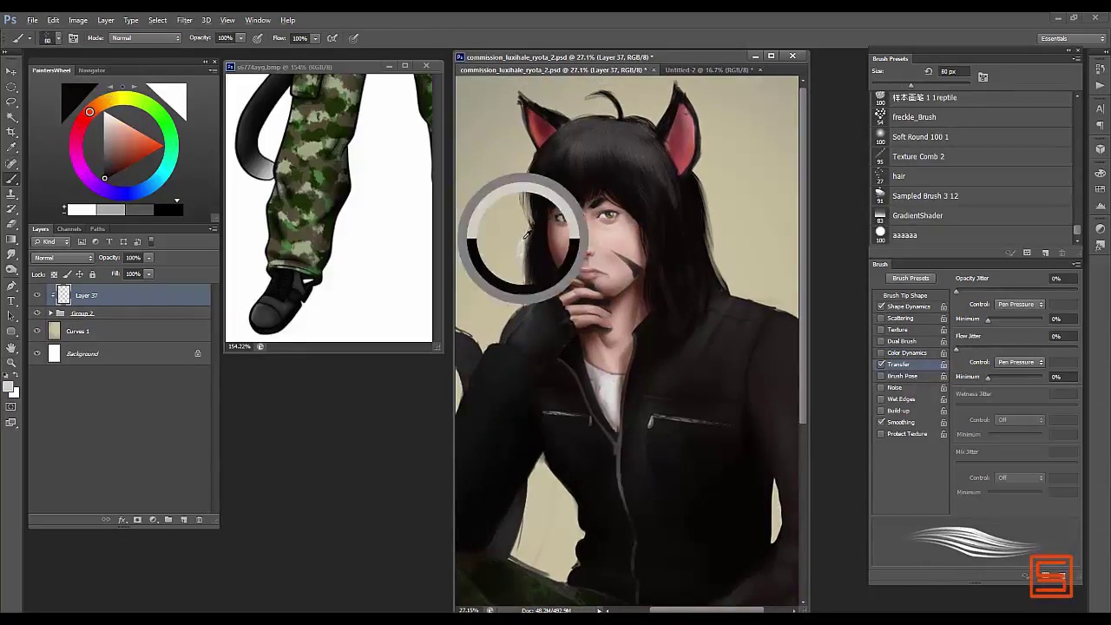
pyautogui.moveTo(521, 230)
pyautogui.mouseDown()
pyautogui.moveTo(517, 286)
pyautogui.moveTo(532, 297)
pyautogui.moveTo(524, 286)
pyautogui.mouseUp()
# - Add an unclipped layer on top and paint white rim-light strands along both outer sides of the hair at 35 px
pyautogui.hotkey('ctrl', 'alt', 'g')
pyautogui.hotkey('ctrl', 'shift', 'alt', 'n')
pyautogui.press('[')
pyautogui.press('[')
pyautogui.keyDown('alt'); pyautogui.click(530, 286); pyautogui.keyUp('alt')
pyautogui.press(']')
pyautogui.moveTo(700, 189); pyautogui.dragTo(709, 278)
pyautogui.keyDown('alt'); pyautogui.click(706, 261); pyautogui.keyUp('alt')
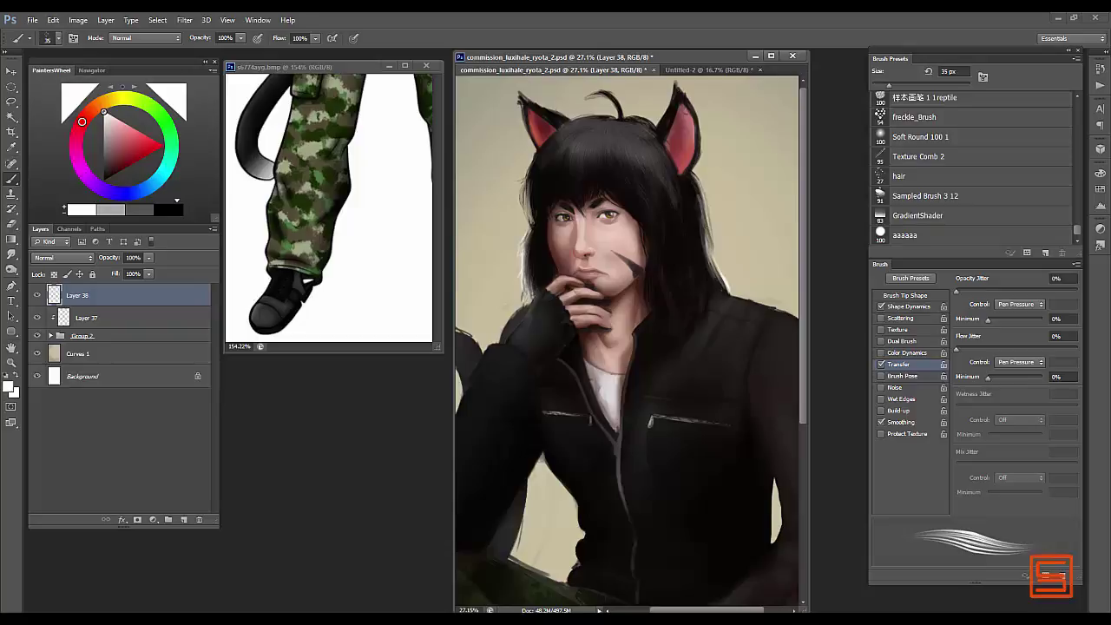
# - Extend the white rim strands up to the crown of the hair, enlarging the brush to 50 px
pyautogui.press('[')
pyautogui.press(']')
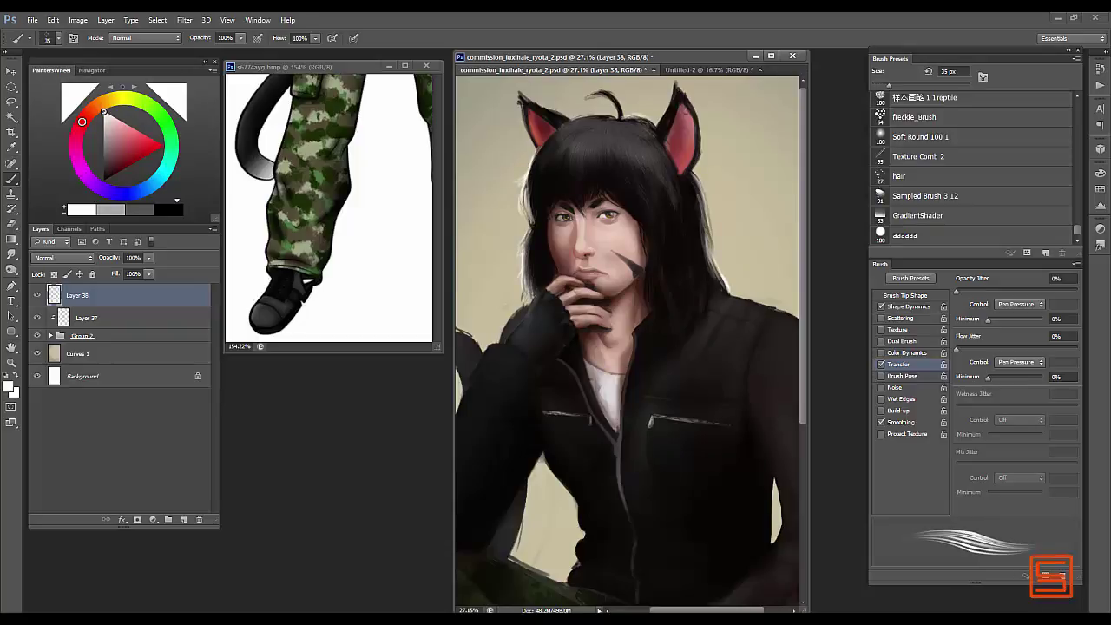
pyautogui.press(']')
pyautogui.press(']')
pyautogui.press(']')
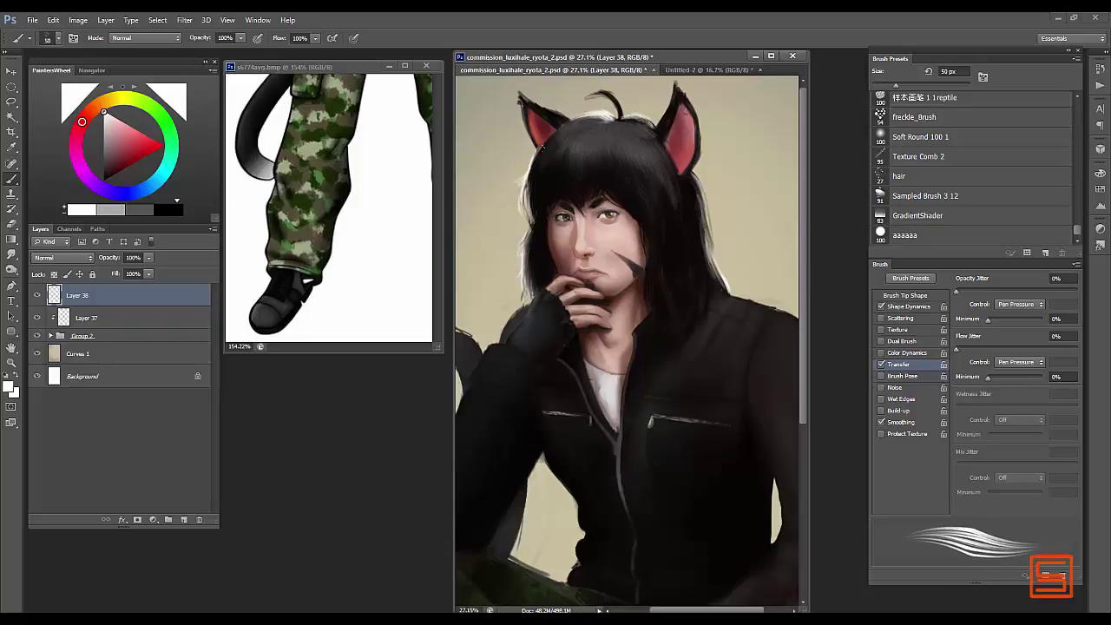
# - On the clipped Layer 37, brush sampled beige and off-white light into the hair's outer edges at 70 and 90 px
pyautogui.press('z')
pyautogui.moveTo(624, 107); pyautogui.dragTo(156, 316)
pyautogui.click(156, 316)
pyautogui.press('b')
pyautogui.keyDown('alt'); pyautogui.click(638, 115); pyautogui.keyUp('alt')
pyautogui.press(']')
pyautogui.press(']')
pyautogui.press(']')
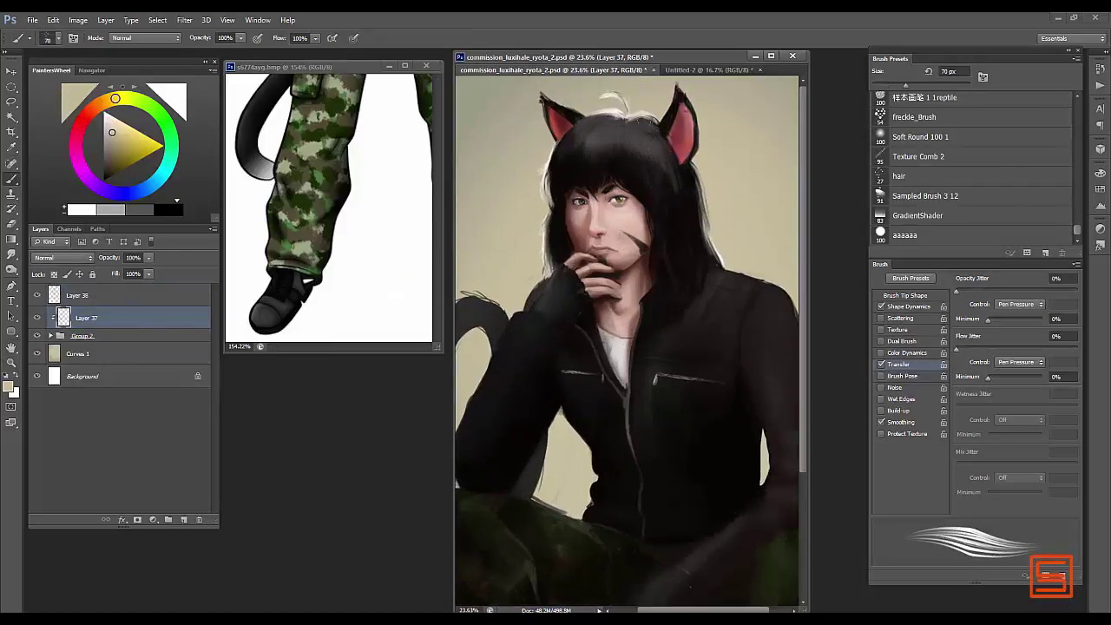
pyautogui.keyDown('alt'); pyautogui.click(695, 185); pyautogui.keyUp('alt')
pyautogui.press(']')
pyautogui.press(']')
pyautogui.press('x')
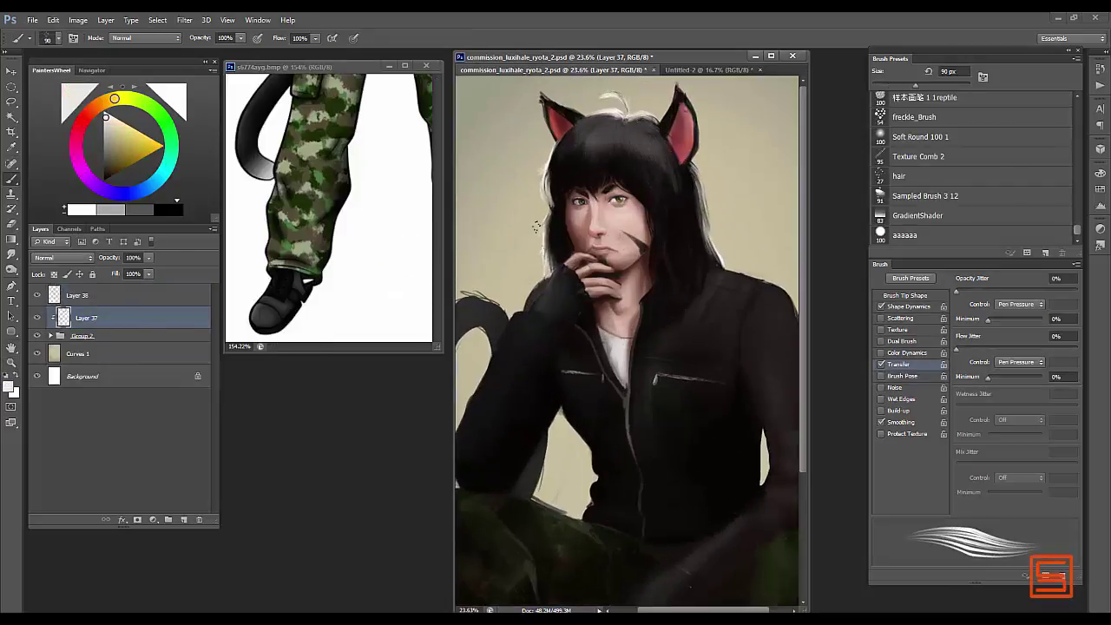
# - Add another clipped layer and brush beige backlight into the gap between elbow and waist with Soft Round at 100 px
pyautogui.press('z')
pyautogui.moveTo(721, 202); pyautogui.dragTo(681, 202)
pyautogui.hotkey('ctrl', 'shift', 'alt', 'n')
pyautogui.press('b')
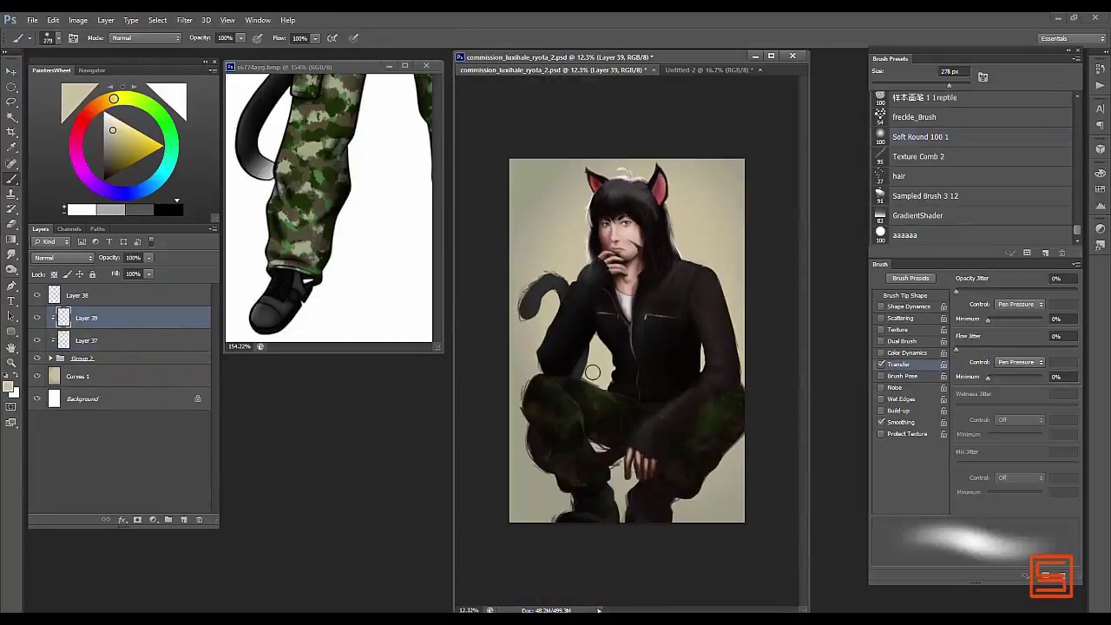
pyautogui.press('[')
pyautogui.press('[')
pyautogui.press('[')
pyautogui.press('[')
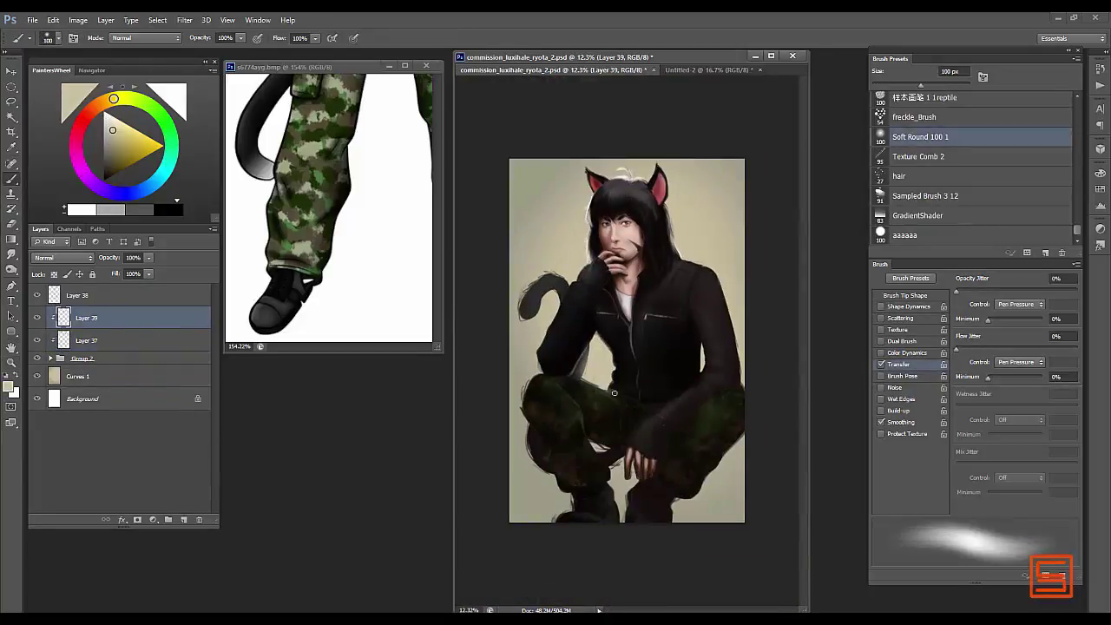
# - Build up the beige glow where the waist meets the thigh, enlarging the soft brush from 35 to 125 px
pyautogui.press(']')
pyautogui.scroll(2, 599, 373)
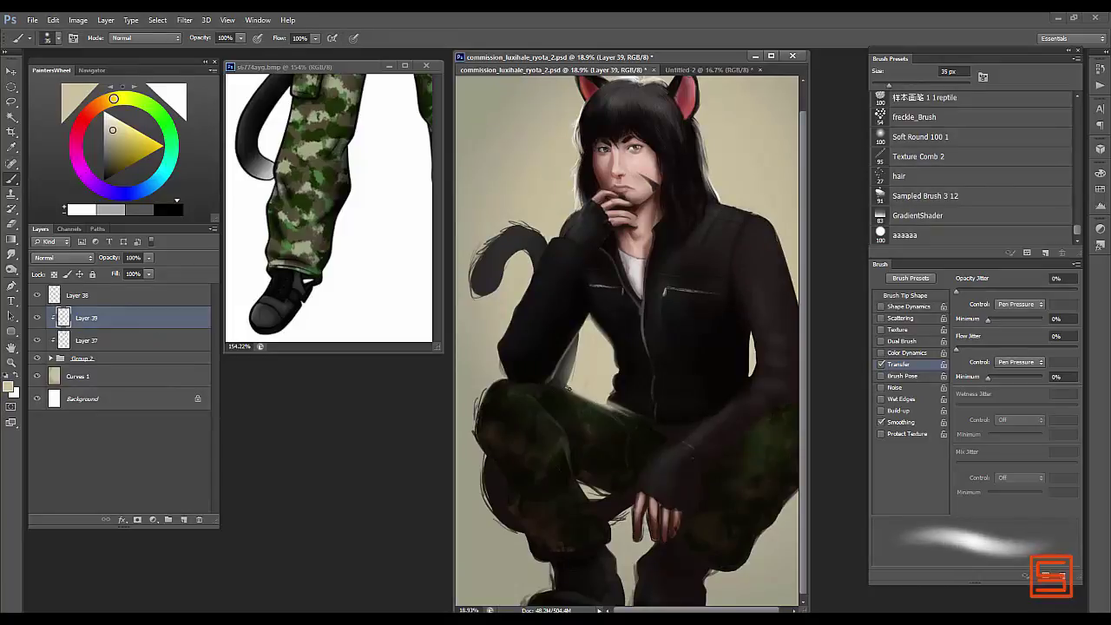
pyautogui.press(']')
pyautogui.press(']')
pyautogui.press(']')
pyautogui.press(']')
pyautogui.press(']')
pyautogui.press(']')
pyautogui.press(']')
pyautogui.press(']')
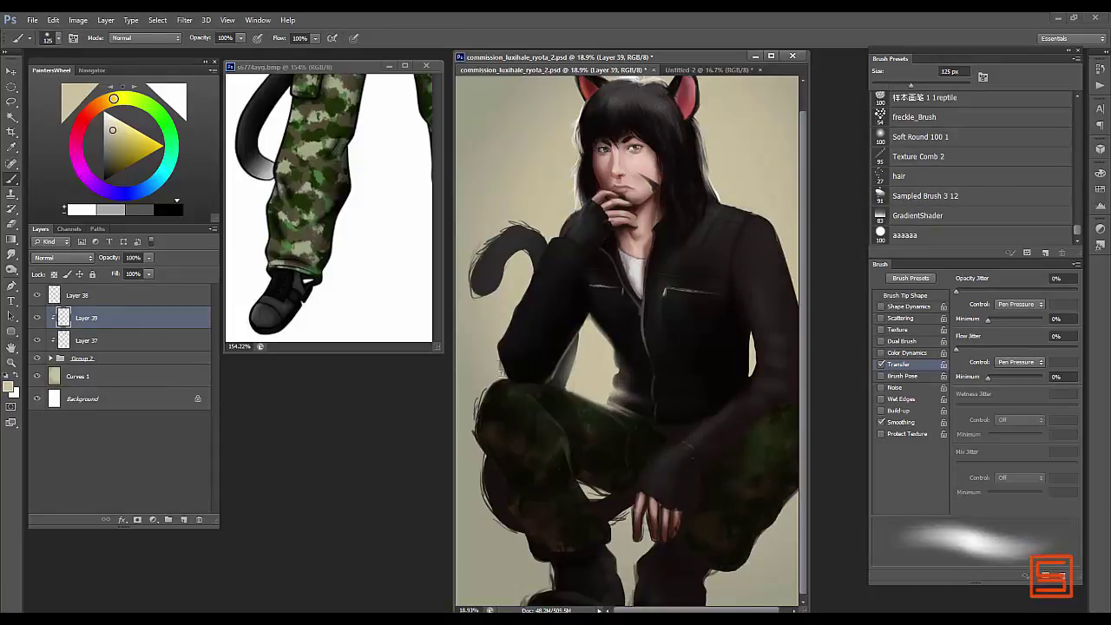
# - Brush soft beige backlight over the elbow, the curled tail and the outer side of the bent leg with larger brushes
pyautogui.press(']')
pyautogui.moveTo(501, 372)
pyautogui.mouseDown()
pyautogui.moveTo(518, 257)
pyautogui.moveTo(531, 280)
pyautogui.moveTo(539, 263)
pyautogui.moveTo(468, 292)
pyautogui.moveTo(520, 249)
pyautogui.moveTo(499, 248)
pyautogui.moveTo(532, 247)
pyautogui.mouseUp()
pyautogui.press(']')
pyautogui.press(']')
pyautogui.press(']')
pyautogui.press(']')
pyautogui.moveTo(483, 526); pyautogui.dragTo(512, 460)
# - Paint a light edge down the inner shin of the camouflage trousers with the brush reduced to 25 px
pyautogui.press('[')
pyautogui.press('[')
pyautogui.press('[')
pyautogui.press('[')
pyautogui.press('[')
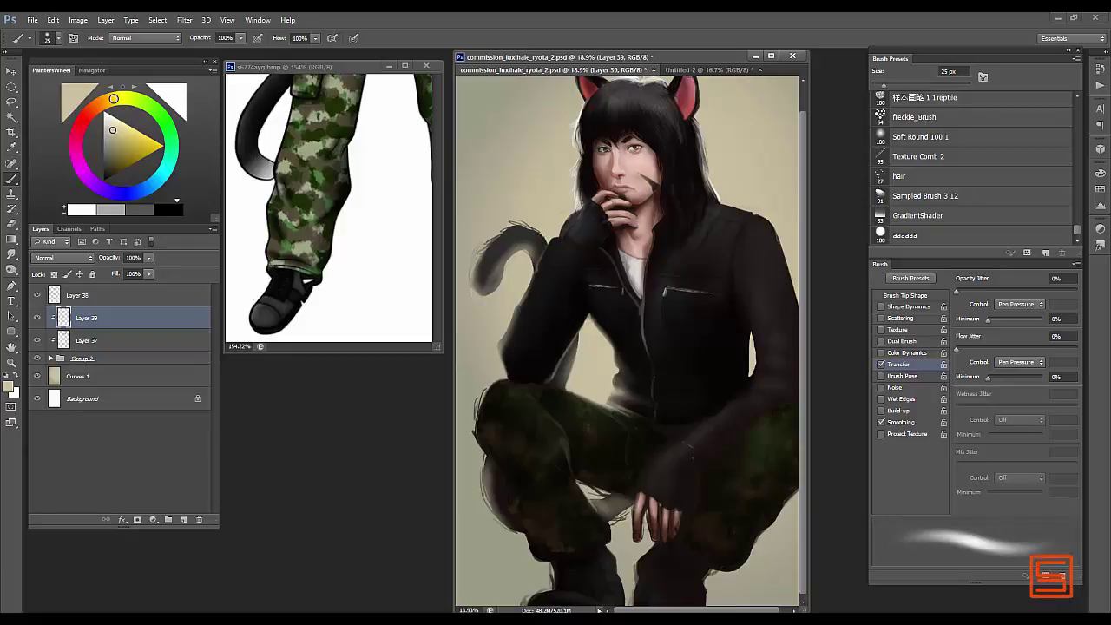
pyautogui.moveTo(577, 483); pyautogui.dragTo(595, 510)
# - Paint thin beige rim lines along the trouser cuff and the boot beneath it with 10 and 7 px brushes
pyautogui.press('[')
pyautogui.press('[')
pyautogui.press('[')
pyautogui.press('[')
pyautogui.press('[')
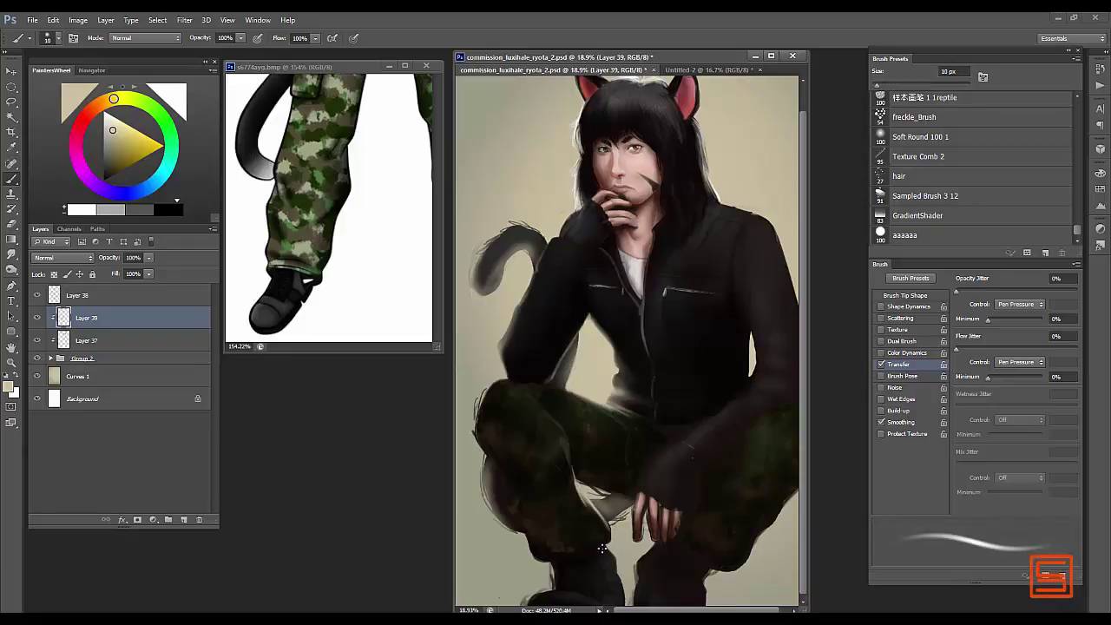
pyautogui.press(']')
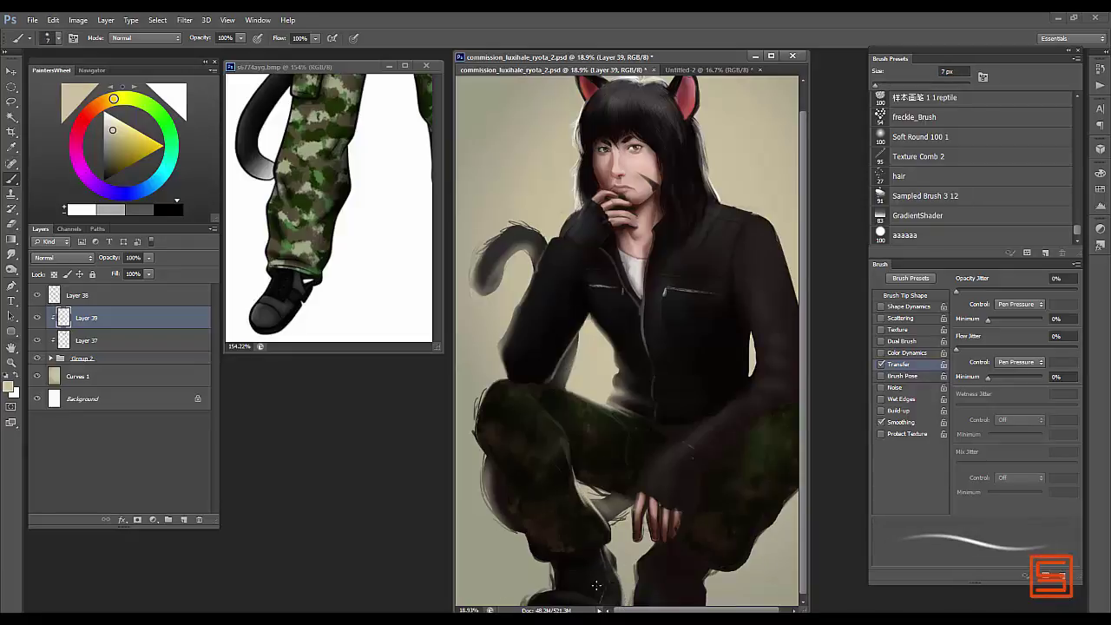
# - Shade the boot and lower trouser edge with sampled dark olive and grey-beige using 35 and 45 px soft brushes
pyautogui.press(']')
pyautogui.press(']')
pyautogui.press(']')
pyautogui.press(']')
pyautogui.press(']')
pyautogui.press(']')
pyautogui.press(']')
pyautogui.press(']')
pyautogui.keyDown('alt'); pyautogui.click(608, 594); pyautogui.keyUp('alt')
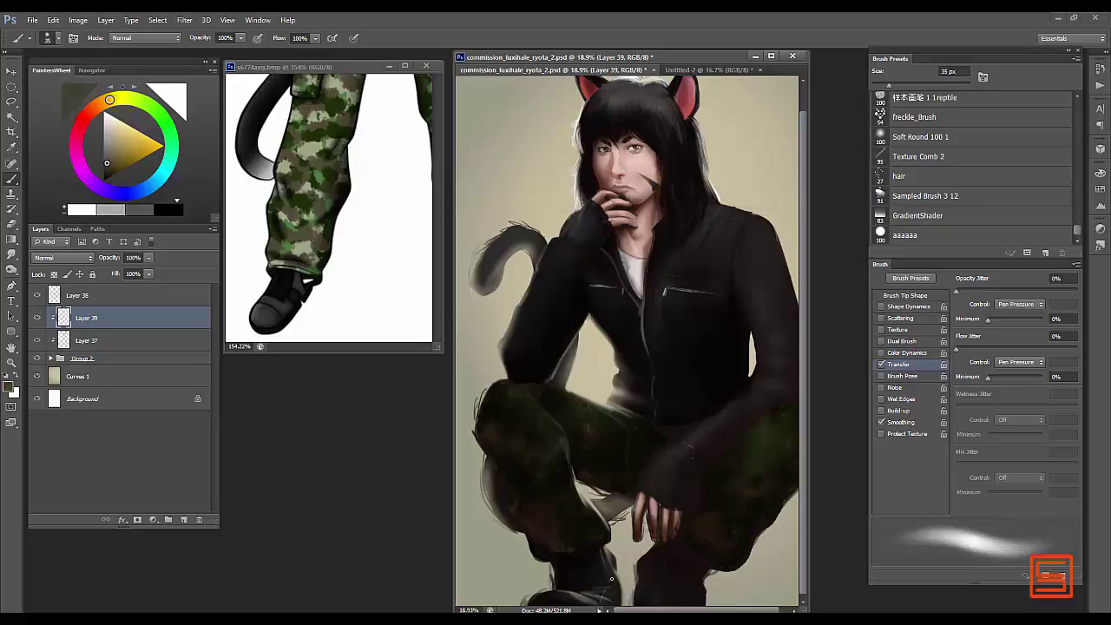
pyautogui.press(']')
pyautogui.press(']')
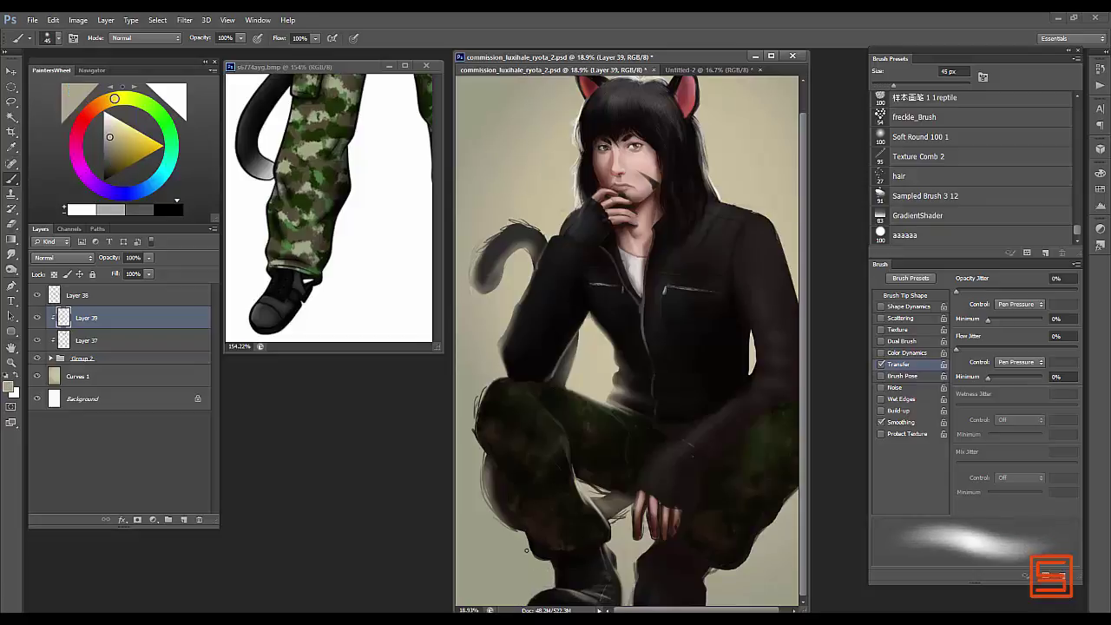
# - Brush soft grey-beige light along the outer shoulder and sleeve of the lowered arm, enlarging the brush from 60 to 125 px
pyautogui.scroll(-2, 477, 414)
pyautogui.scroll(1, 521, 347)
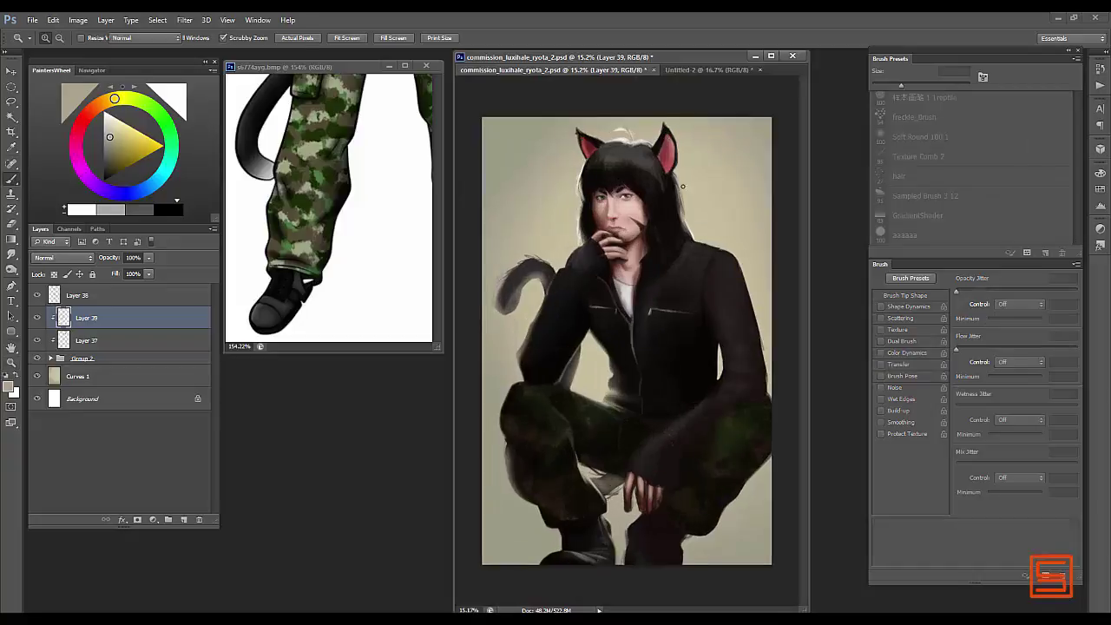
pyautogui.press(']')
pyautogui.press(']')
pyautogui.press(']')
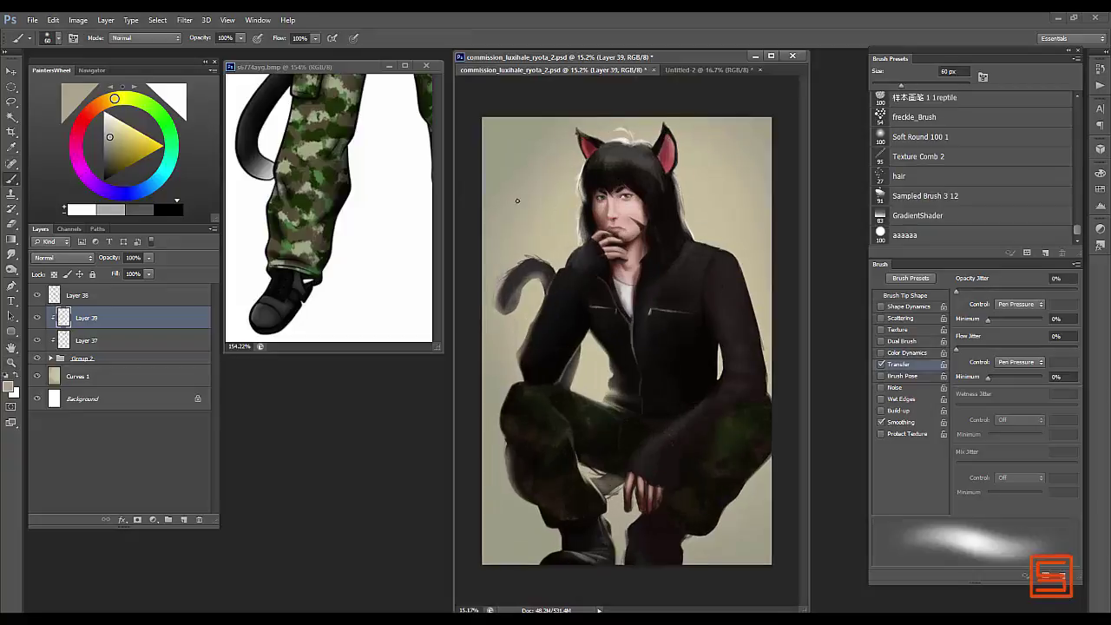
pyautogui.press('[')
pyautogui.press('[')
pyautogui.press(']')
pyautogui.press(']')
pyautogui.press(']')
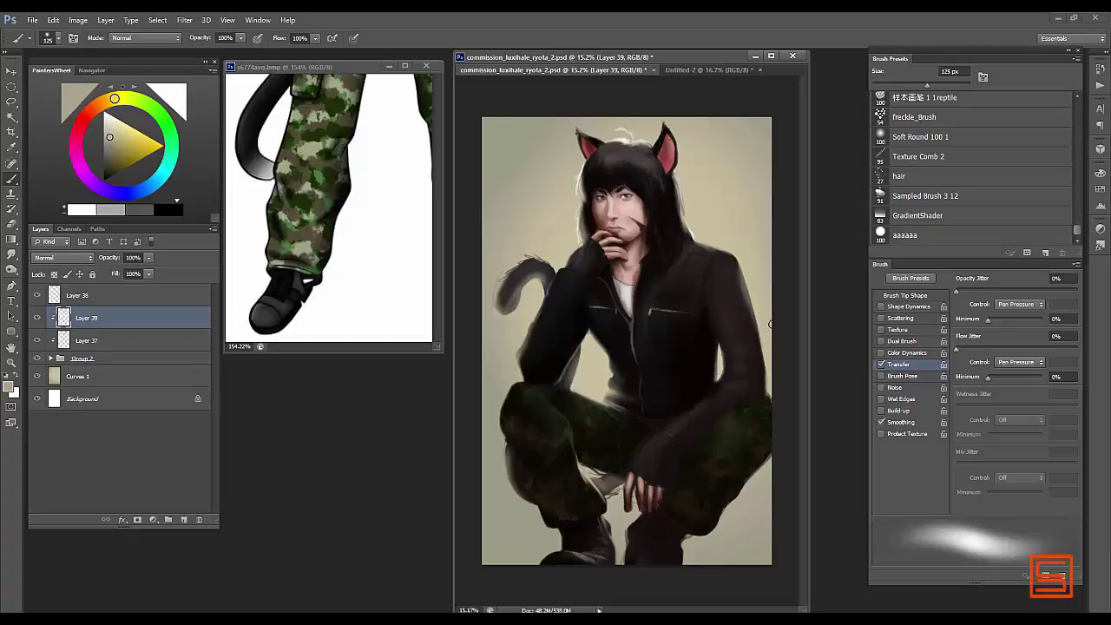
# - Add a thin light edge along the lowered forearm beside the torso, reducing the brush to 25 and 15 px
pyautogui.press('[')
pyautogui.press('[')
pyautogui.press('[')
pyautogui.press('[')
pyautogui.press('[')
pyautogui.press('[')
pyautogui.press('[')
pyautogui.press('[')
pyautogui.press('[')
pyautogui.press('[')
pyautogui.press('[')
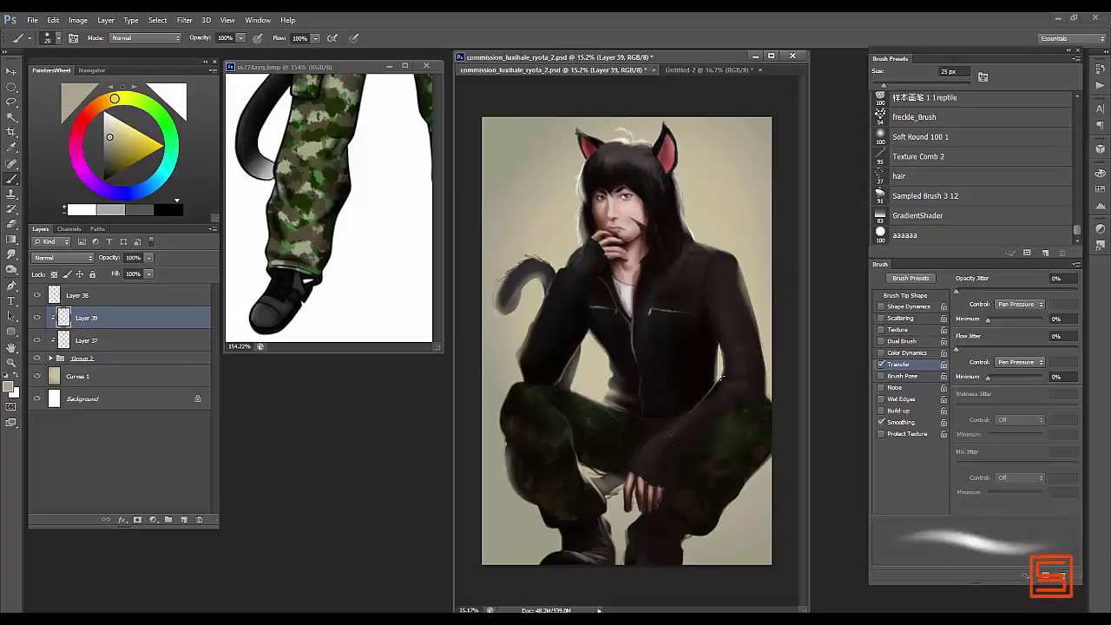
pyautogui.press('[')
pyautogui.press('alt')
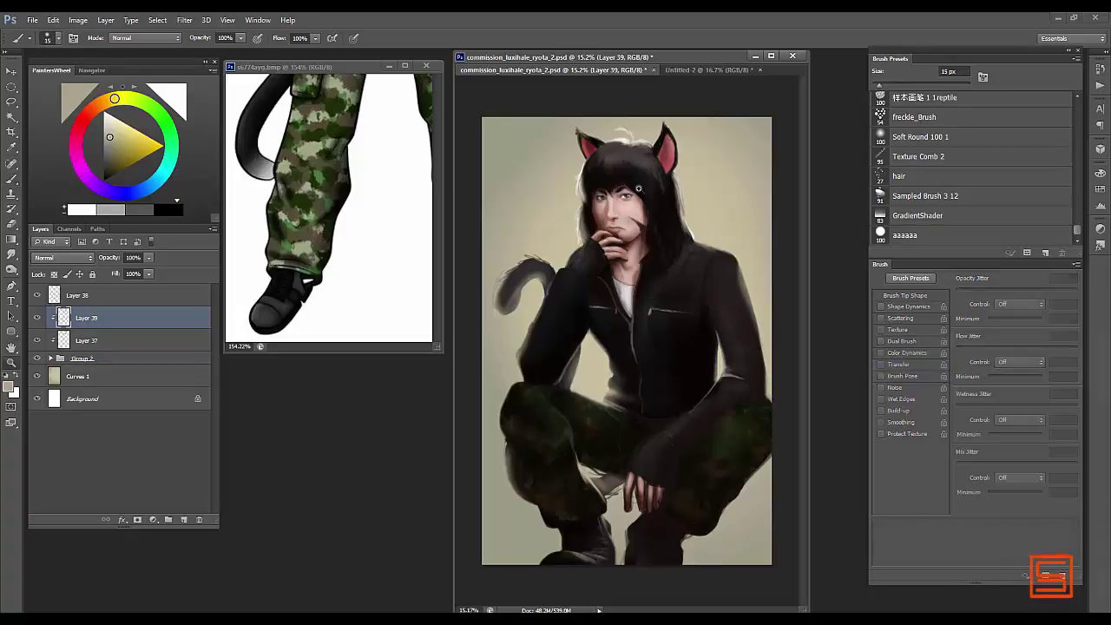
# - Add a clipped layer and tint the lowered hand's fingers with red and sampled skin tones using 80 and 70 px brushes
pyautogui.scroll(-1, 638, 187)
pyautogui.press('b')
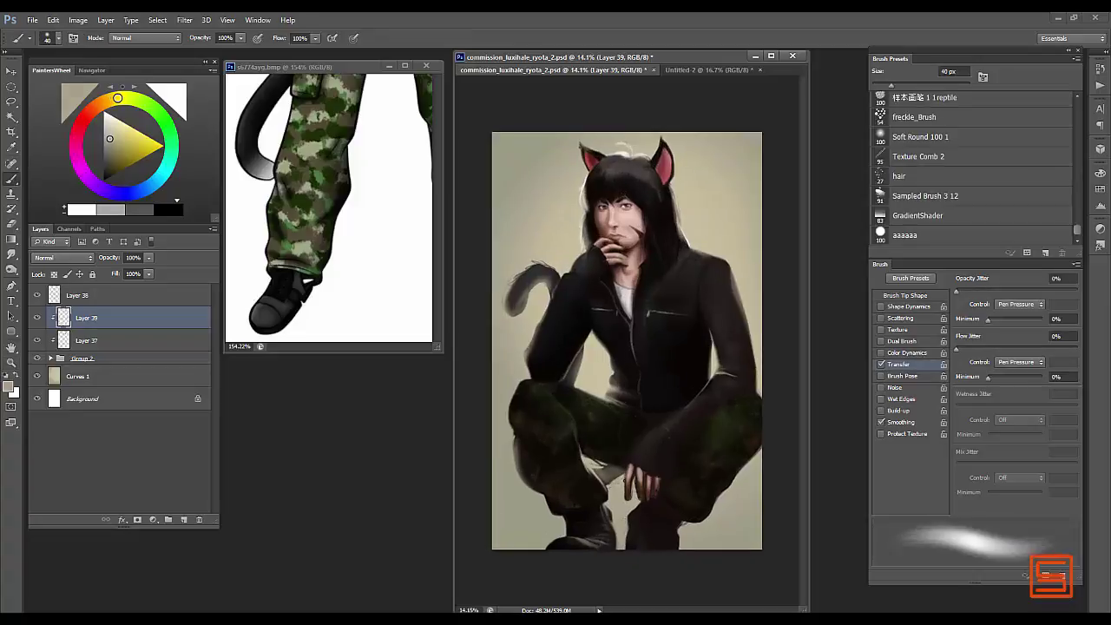
pyautogui.press(']')
pyautogui.keyDown('alt'); pyautogui.click(623, 490); pyautogui.keyUp('alt')
pyautogui.hotkey('ctrl', 'shift', 'alt', 'n')
pyautogui.press(']')
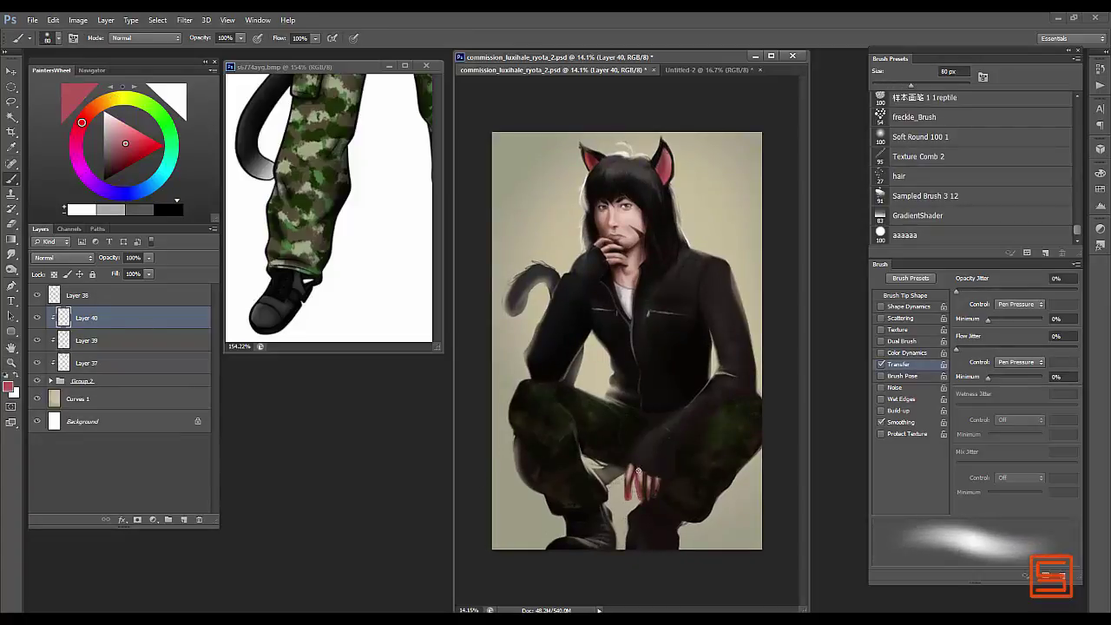
pyautogui.keyDown('alt'); pyautogui.click(639, 471); pyautogui.keyUp('alt')
pyautogui.press('[')
pyautogui.moveTo(638, 472); pyautogui.dragTo(630, 471)
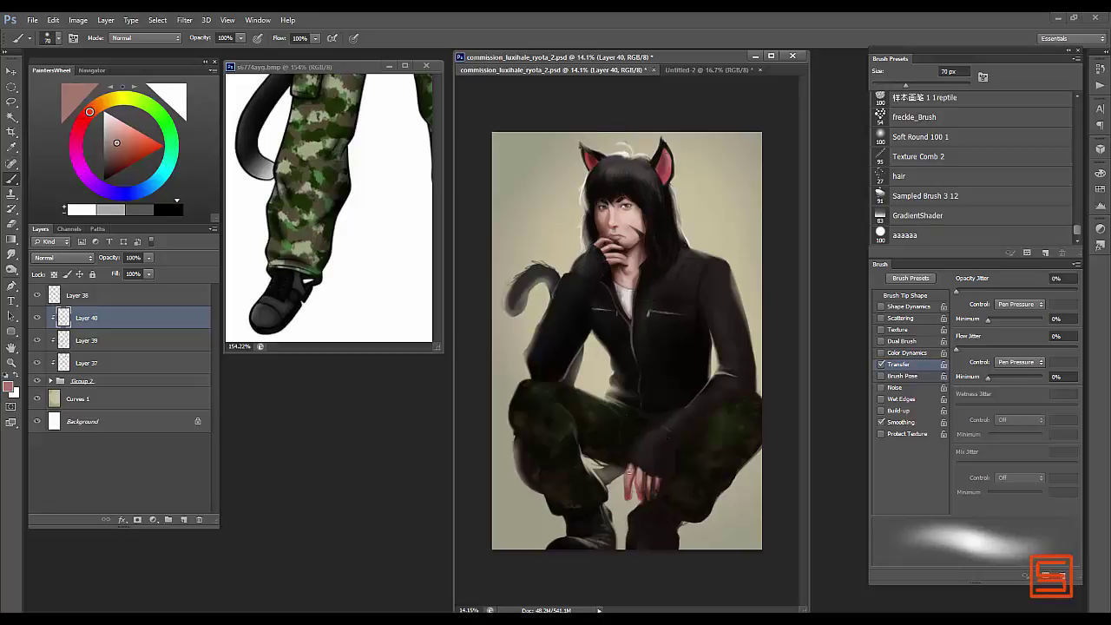
# - Touch up the edges around the lowered hand's fingers with beige sampled from the backdrop, using a 20 px brush
pyautogui.keyDown('alt'); pyautogui.click(623, 491); pyautogui.keyUp('alt')
pyautogui.press('[')
pyautogui.press('[')
pyautogui.press('[')
pyautogui.press('[')
pyautogui.press('[')
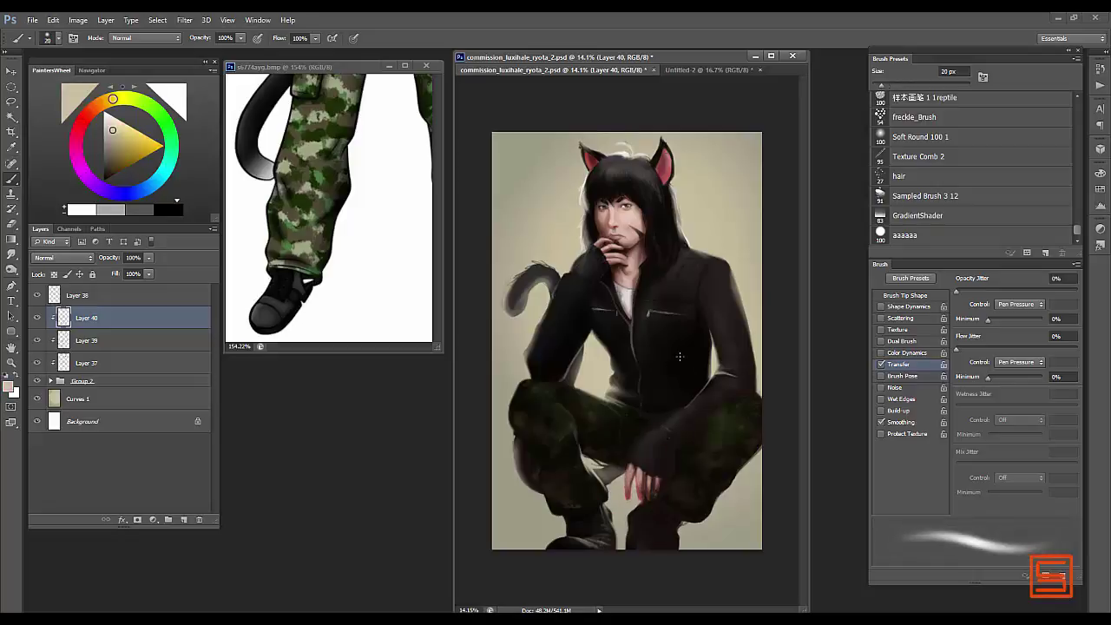
# - Set Layer 40's blending mode to Lighten and Layer 39's to Linear Dodge (Add), adjusting Layer 39's opacity
pyautogui.press('z')
pyautogui.moveTo(749, 442); pyautogui.dragTo(695, 442)
pyautogui.hotkey('shift', 'alt', 'g')
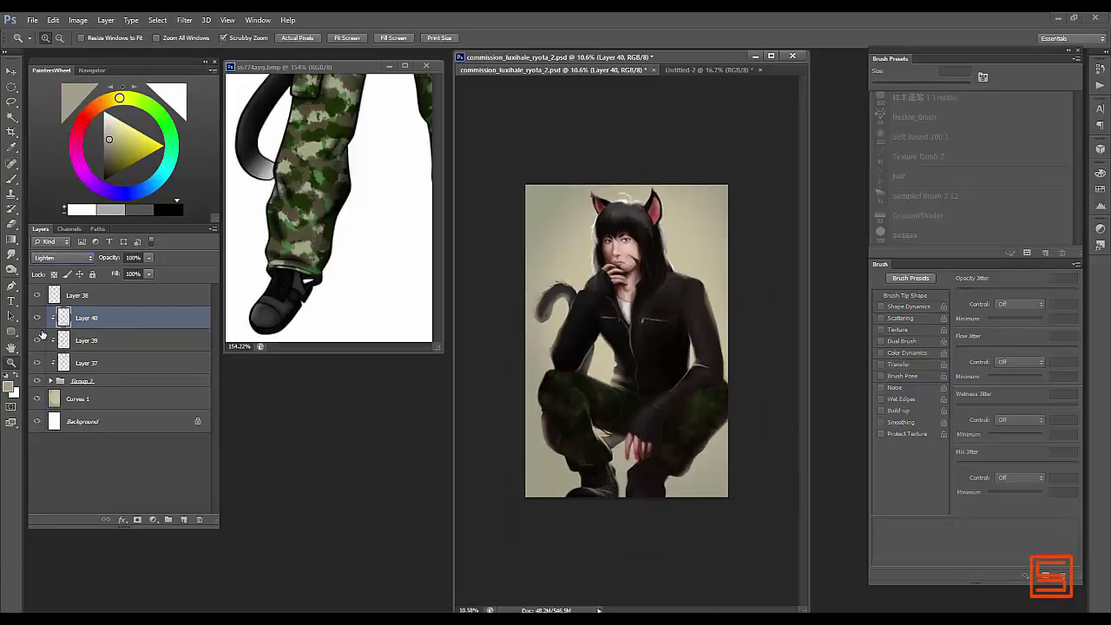
pyautogui.click(43, 337)
pyautogui.click(61, 257)
pyautogui.click(27, 328)
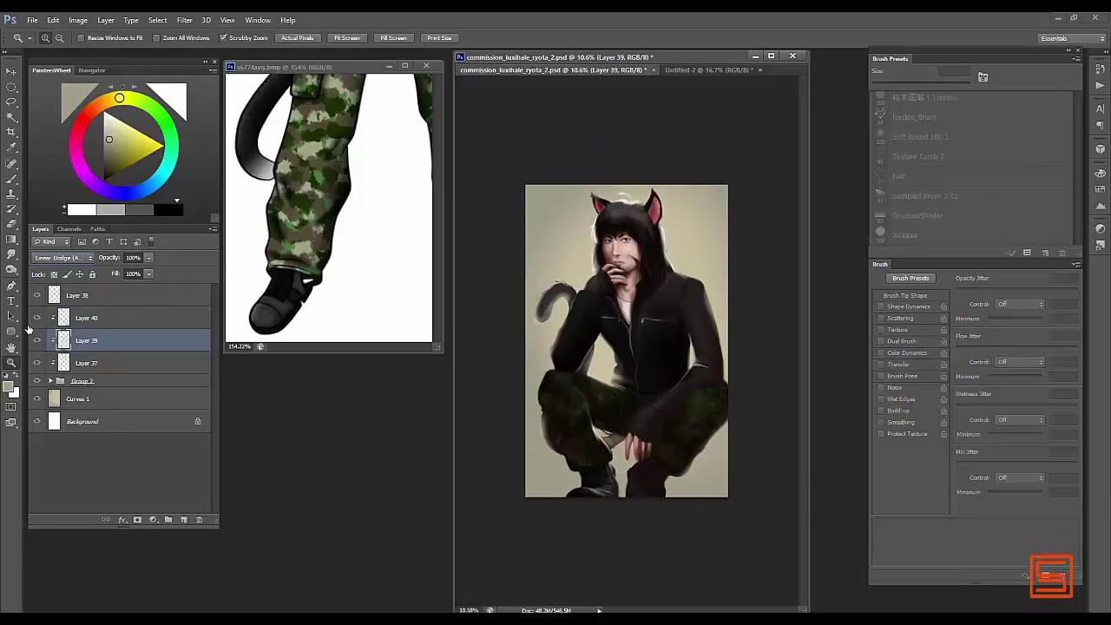
pyautogui.moveTo(149, 257); pyautogui.dragTo(114, 273)
# - Select a rectangle behind the lower legs and fill it black on a new layer above Curves 1 as a seat block
pyautogui.moveTo(652, 244); pyautogui.dragTo(664, 244)
pyautogui.press('m')
pyautogui.moveTo(621, 413)
pyautogui.mouseDown()
pyautogui.moveTo(734, 516)
pyautogui.moveTo(712, 510)
pyautogui.mouseUp()
pyautogui.click(78, 398)
pyautogui.press('b')
pyautogui.click(183, 520)
pyautogui.press('d')
pyautogui.hotkey('ctrl', 'd')
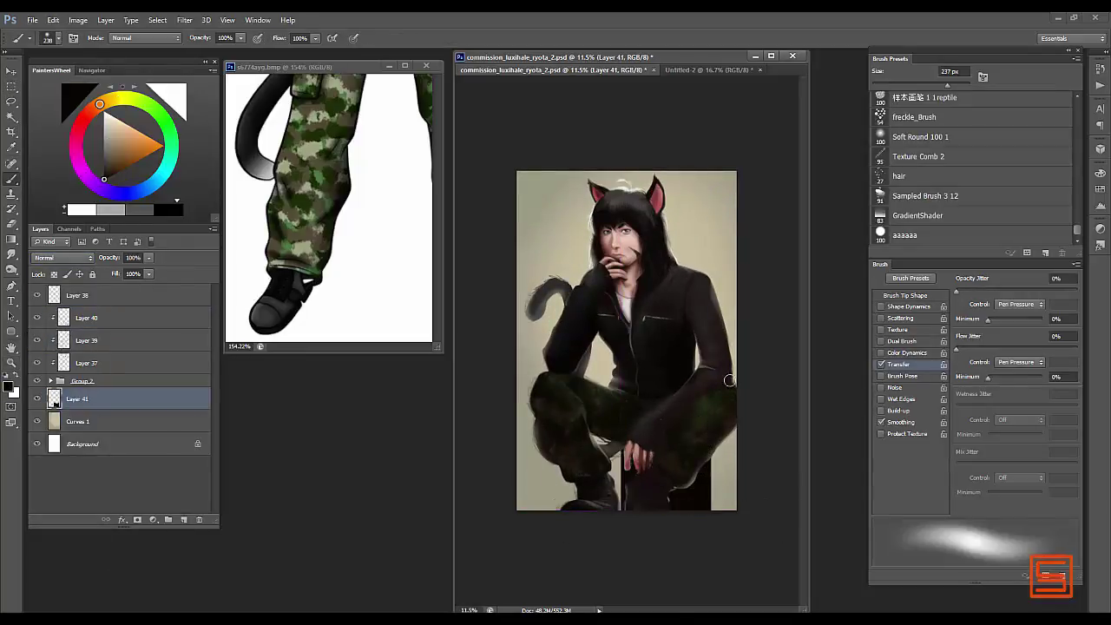
# - Add a clipped layer above the seat block and brush soft sampled grey-beige light onto it with a 175 px brush
pyautogui.hotkey('ctrl', 'shift', 'alt', 'n')
pyautogui.hotkey('ctrl', 'alt', 'g')
pyautogui.keyDown('alt'); pyautogui.click(530, 408); pyautogui.keyUp('alt')
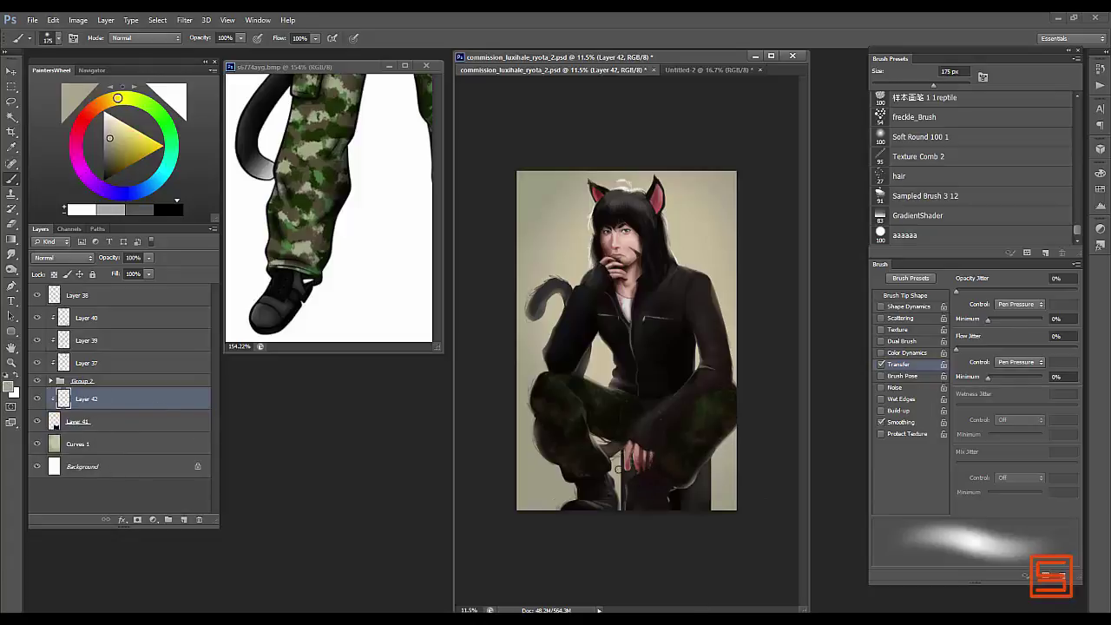
pyautogui.press('z')
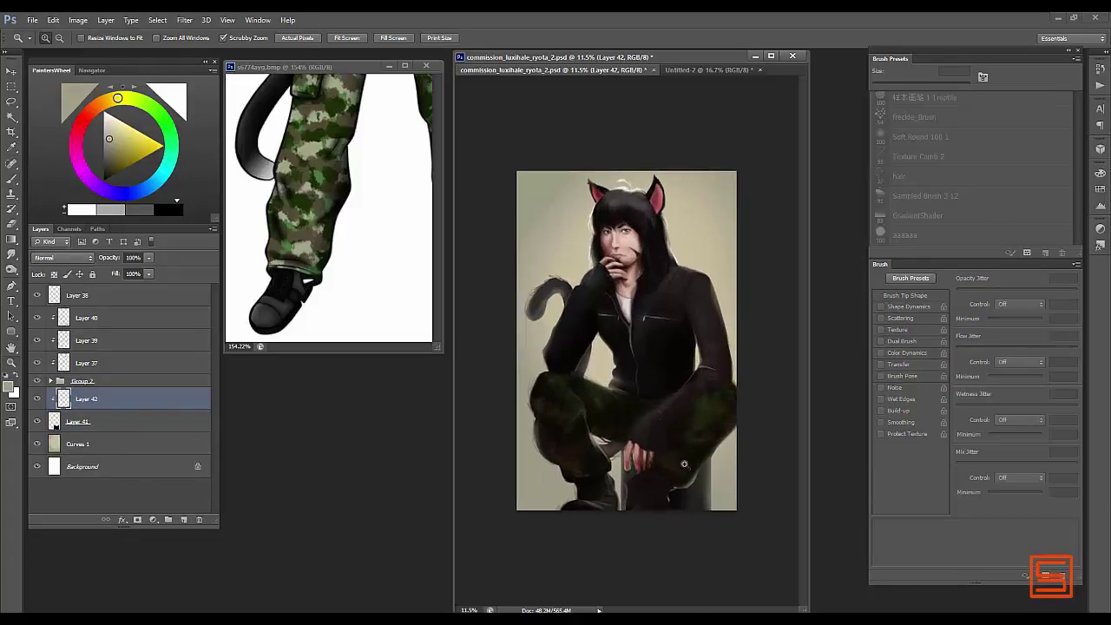
pyautogui.press('b')
pyautogui.keyDown('alt'); pyautogui.click(684, 464); pyautogui.keyUp('alt')
# - Add a clipped layer above Layer 40 and paint the insides of both cat ears a stronger red
pyautogui.scroll(2, 658, 259)
pyautogui.hotkey('ctrl', 'shift', 'alt', 'n')
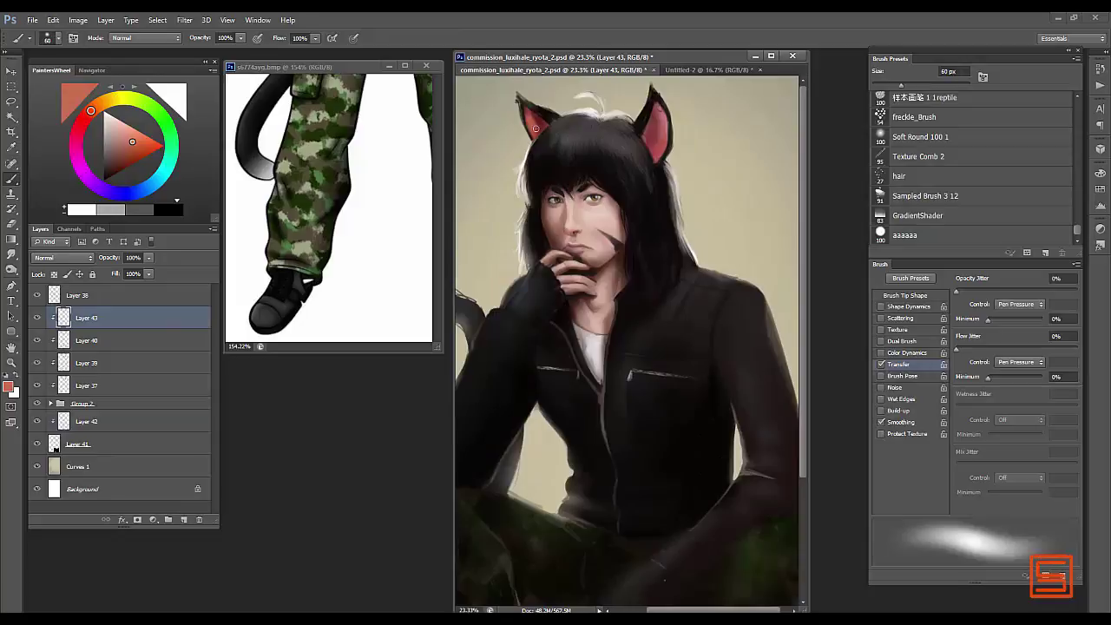
pyautogui.press('[')
pyautogui.press('[')
pyautogui.moveTo(97, 110); pyautogui.dragTo(87, 113)
pyautogui.press(']')
pyautogui.moveTo(527, 111)
pyautogui.mouseDown()
pyautogui.moveTo(529, 132)
pyautogui.moveTo(656, 107)
pyautogui.moveTo(659, 137)
pyautogui.mouseUp()
# - Brush saturated orange onto the inner ear tips with a smaller brush and blend with red sampled from the ear
pyautogui.moveTo(88, 114); pyautogui.dragTo(95, 106)
pyautogui.click(161, 145)
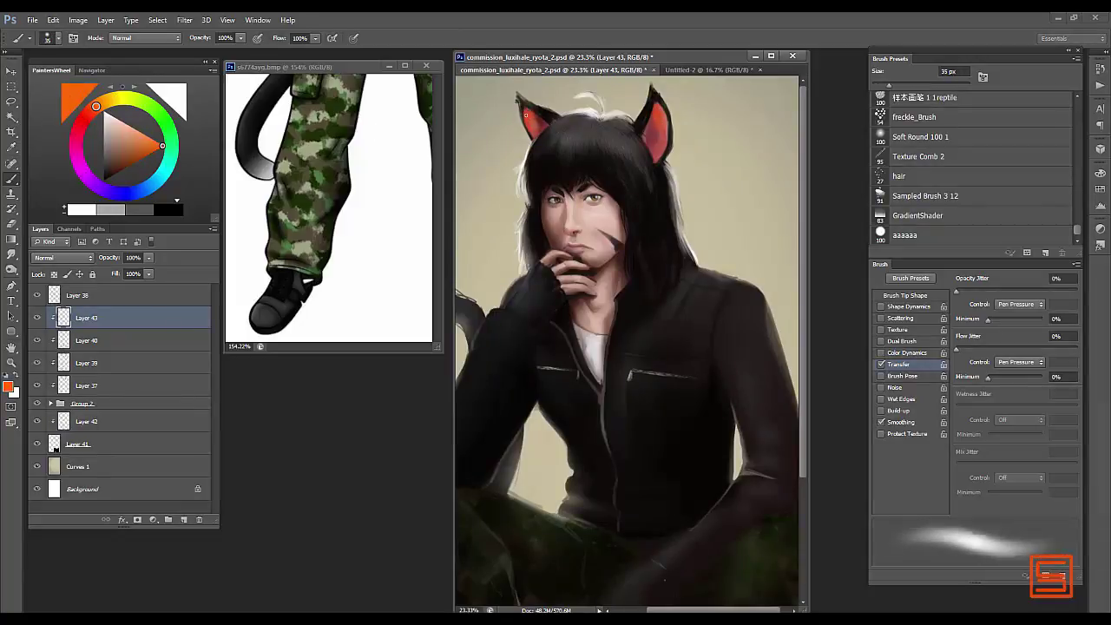
pyautogui.press('[')
pyautogui.press('[')
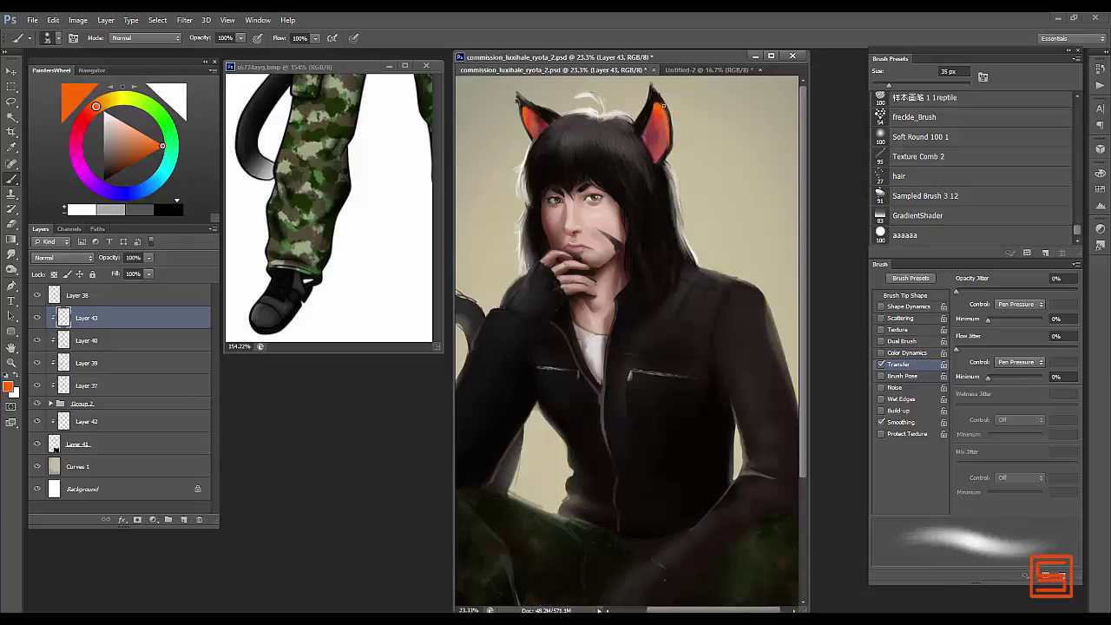
pyautogui.keyDown('alt'); pyautogui.click(664, 130); pyautogui.keyUp('alt')
# - Add a new top layer and clean up the jacket's waist and inner arm edges with sampled beige and dark tones at 25 and 30 px
pyautogui.press('z')
pyautogui.moveTo(660, 130); pyautogui.dragTo(629, 122)
pyautogui.hotkey('ctrl', 'alt', 'shift', 'n')
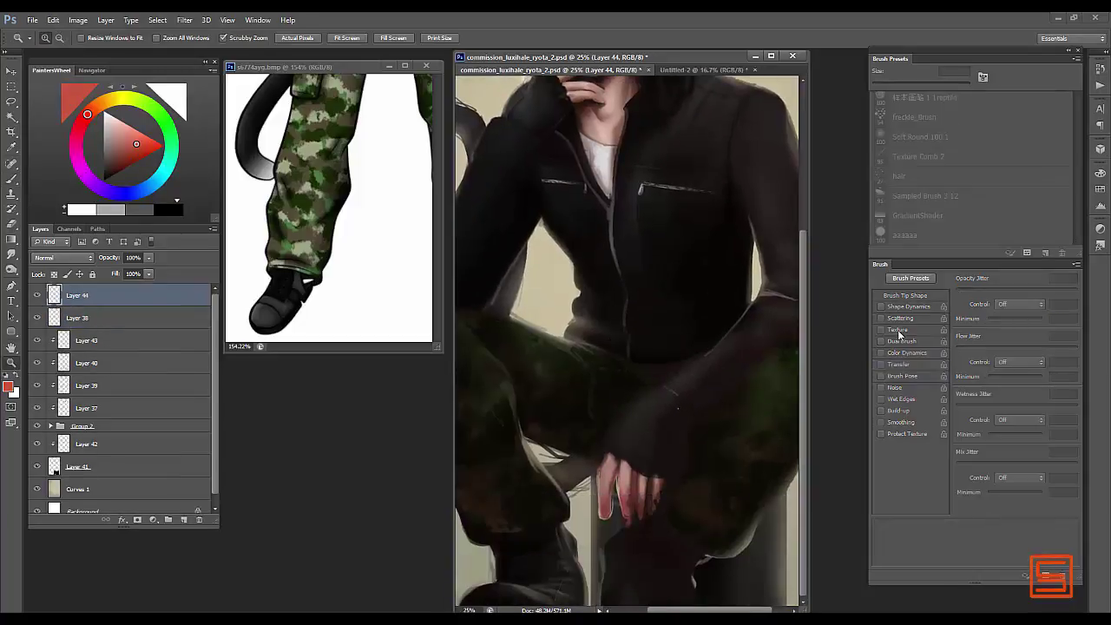
pyautogui.press('b')
pyautogui.keyDown('alt'); pyautogui.click(535, 325); pyautogui.keyUp('alt')
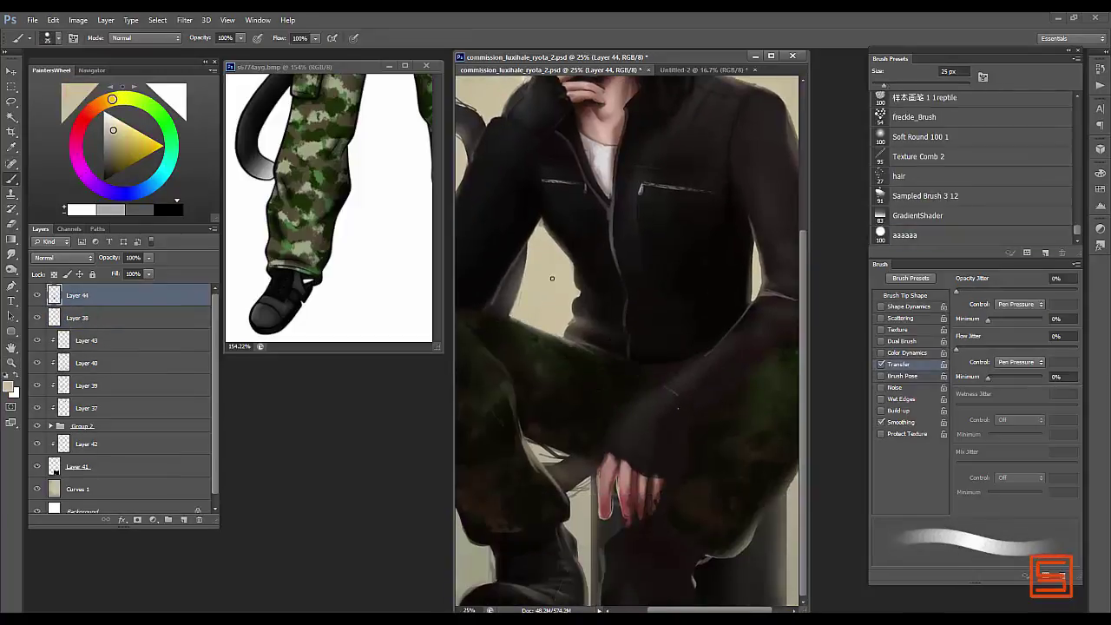
pyautogui.press('[')
pyautogui.press('[')
pyautogui.press(']')
pyautogui.press(']')
pyautogui.press(']')
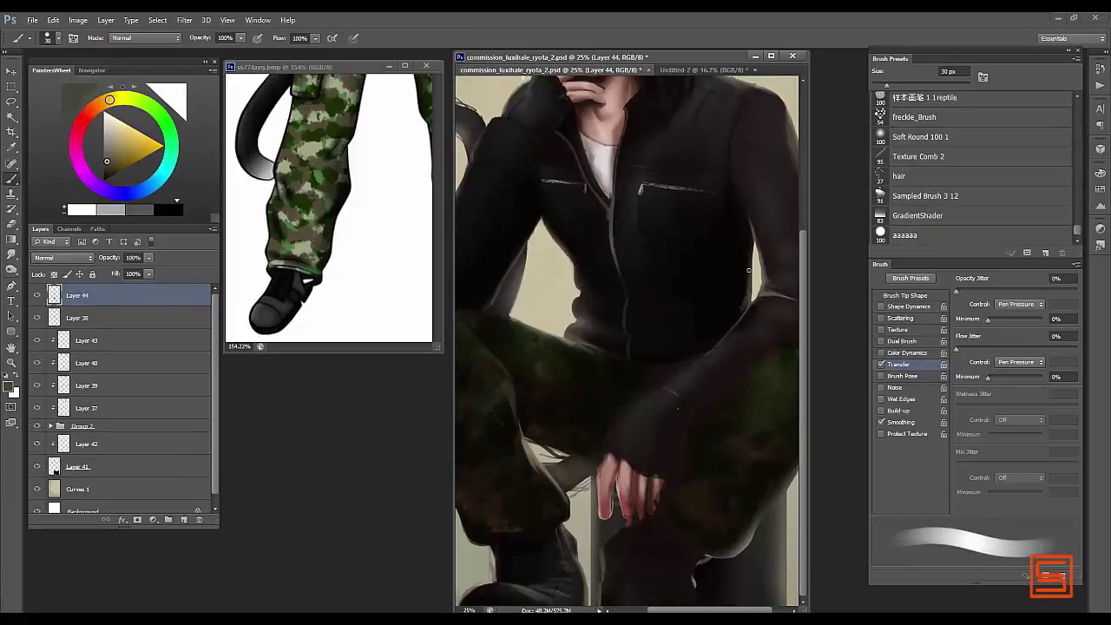
# - Darken the area where the jacket hem meets the trousers with sampled black and dark olive at 60 and 50 px
pyautogui.keyDown('alt'); pyautogui.click(632, 371); pyautogui.keyUp('alt')
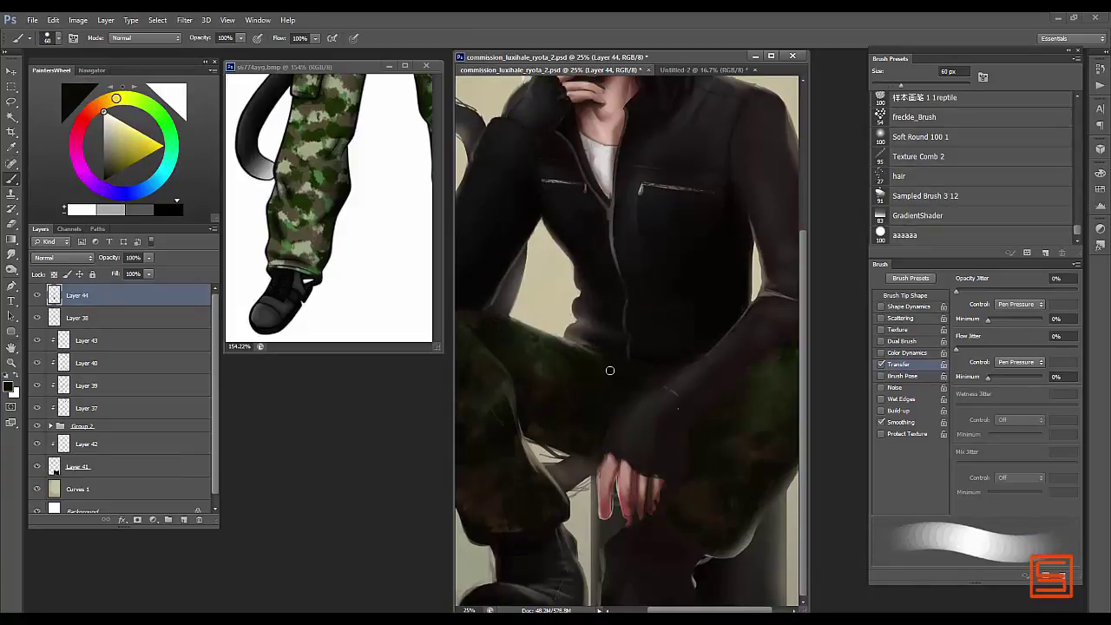
pyautogui.keyDown('alt'); pyautogui.click(607, 369); pyautogui.keyUp('alt')
pyautogui.press(']')
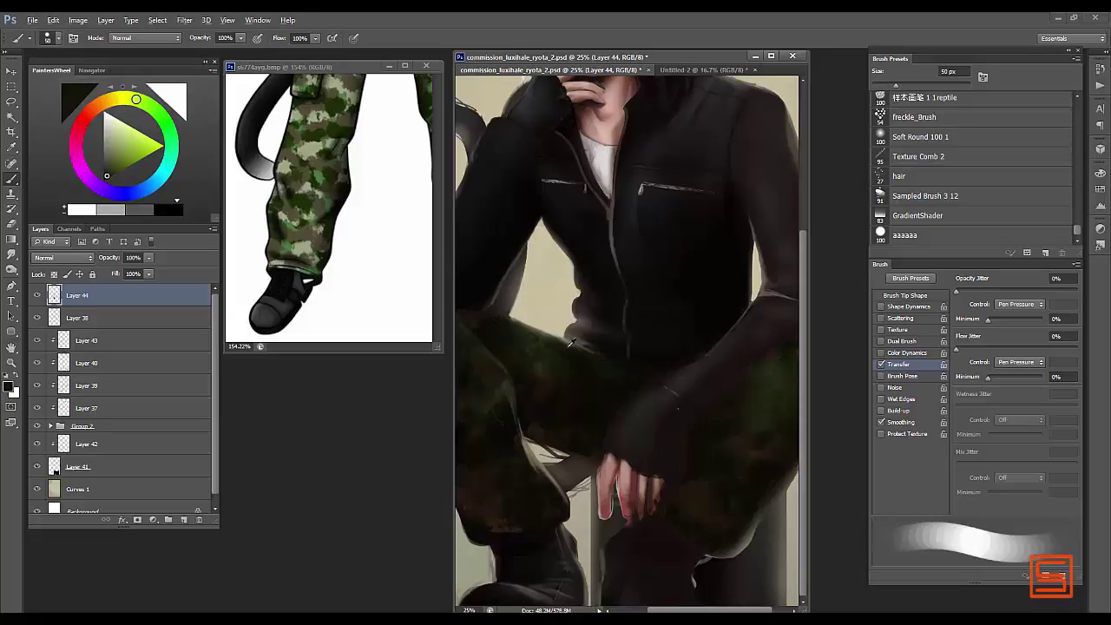
# - Touch up the white shirt's edge at the jacket opening with sampled light grey and a 35 px brush
pyautogui.press('[')
pyautogui.press('[')
pyautogui.press('[')
pyautogui.keyDown('alt'); pyautogui.click(587, 147); pyautogui.keyUp('alt')
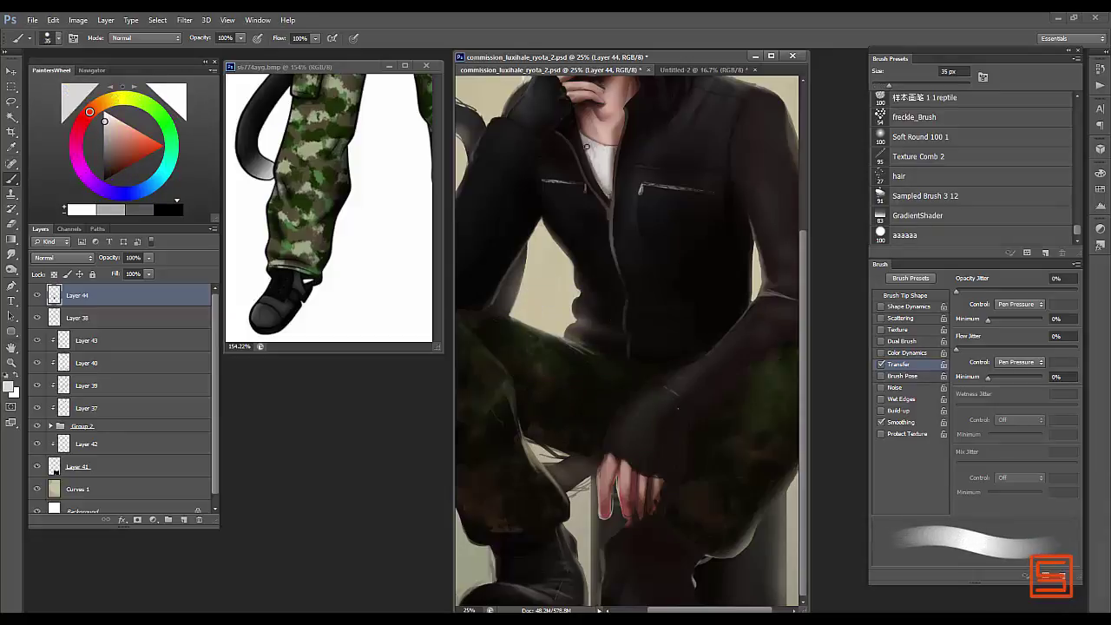
pyautogui.press('d')
# - Save the painting as commission_luxihale_ryota_3.psd with Maximize Compatibility on
pyautogui.press('z')
pyautogui.moveTo(608, 437)
pyautogui.mouseDown()
pyautogui.moveTo(556, 437)
pyautogui.moveTo(596, 436)
pyautogui.mouseUp()
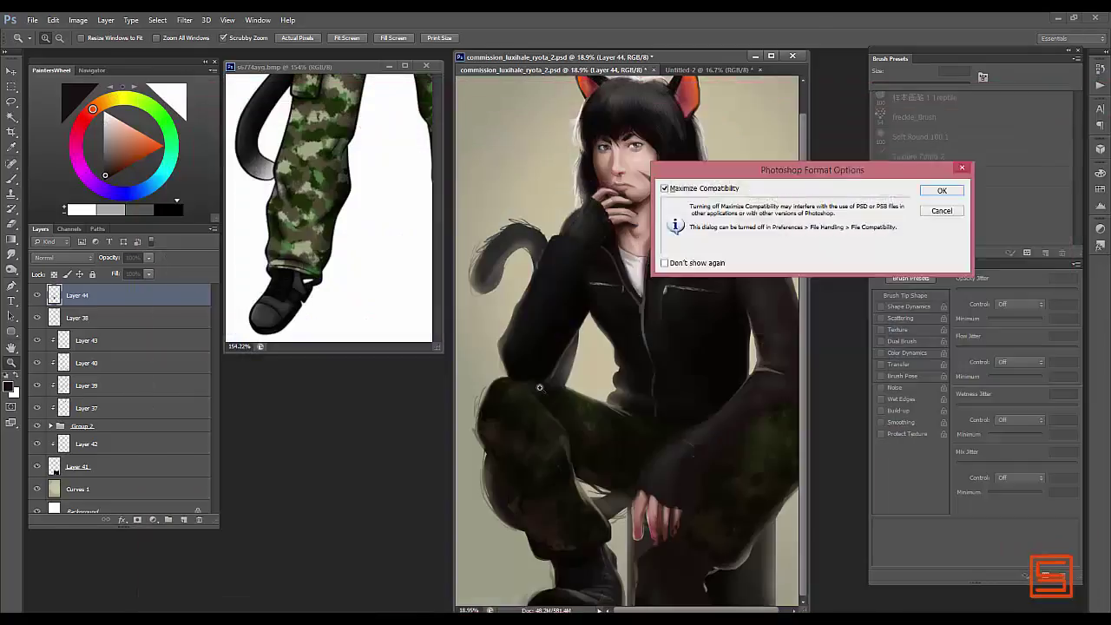
pyautogui.press('Return')
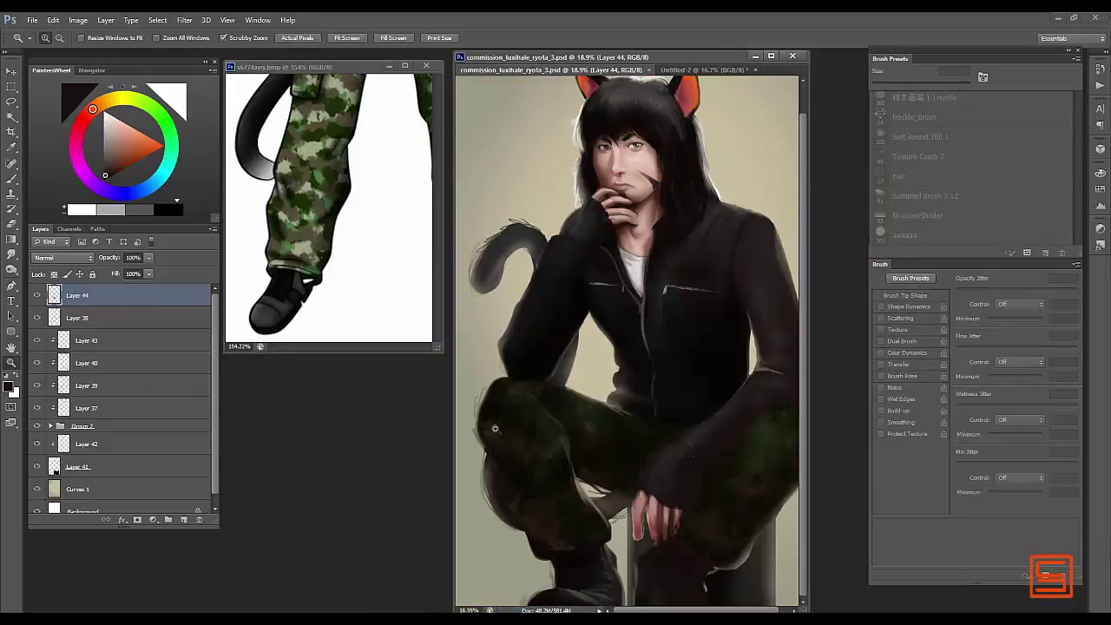
# - Cover the stray sketch lines along the bent knee and shin with sampled backdrop grey and dark brown, using 50 and 9 px brushes
pyautogui.press('b')
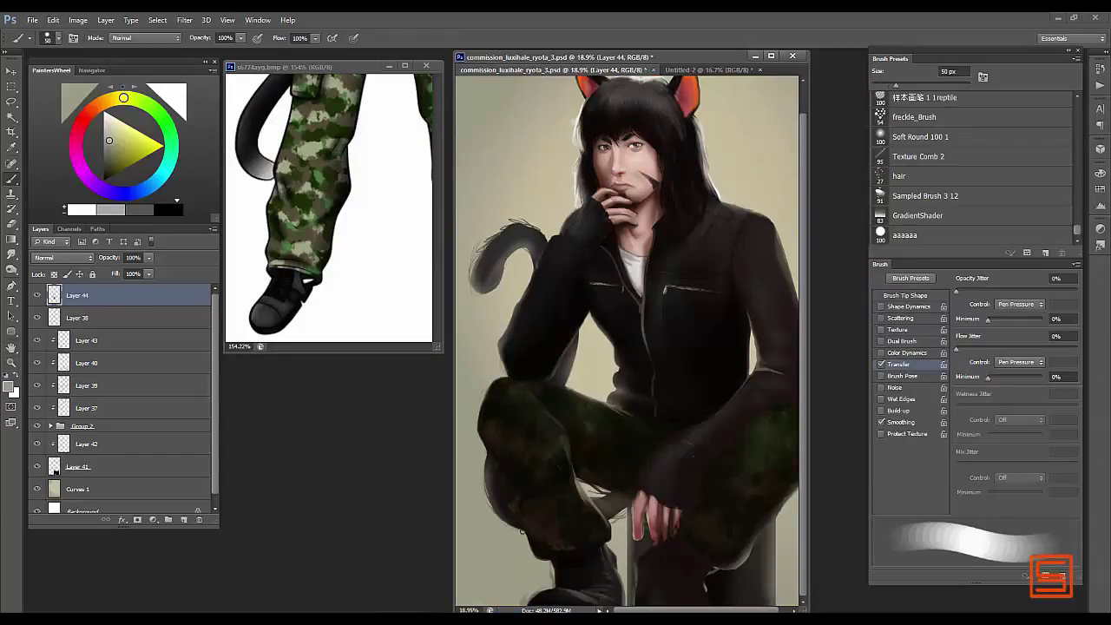
pyautogui.press('[')
pyautogui.press('[')
pyautogui.keyDown('alt'); pyautogui.click(513, 525); pyautogui.keyUp('alt')
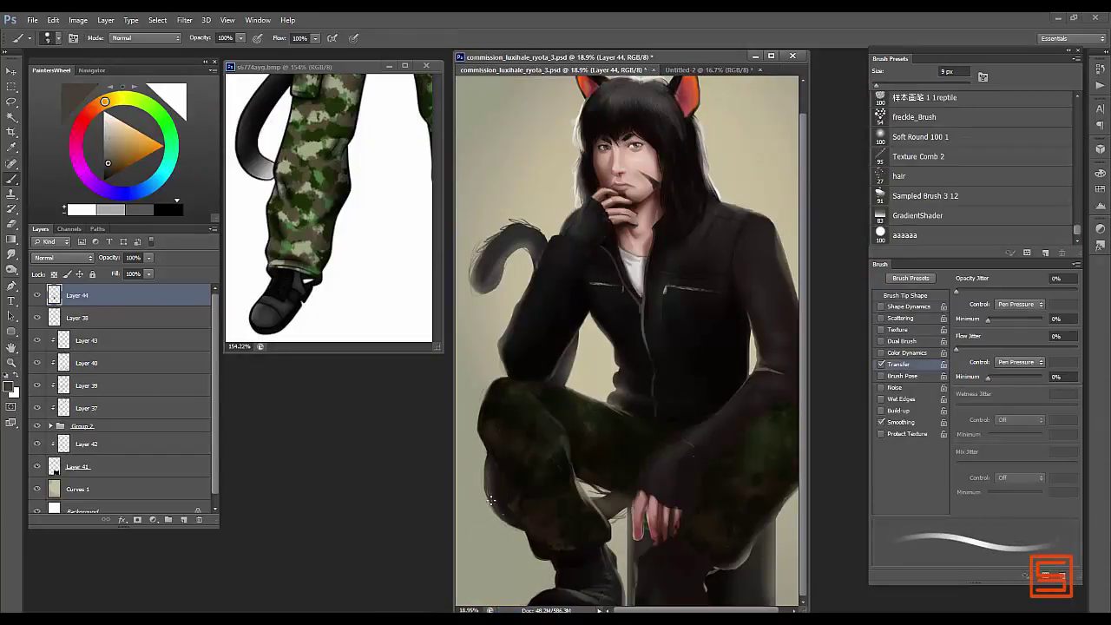
pyautogui.press(']')
pyautogui.press(']')
pyautogui.press(']')
pyautogui.press(']')
pyautogui.press(']')
pyautogui.keyDown('alt'); pyautogui.click(487, 486); pyautogui.keyUp('alt')
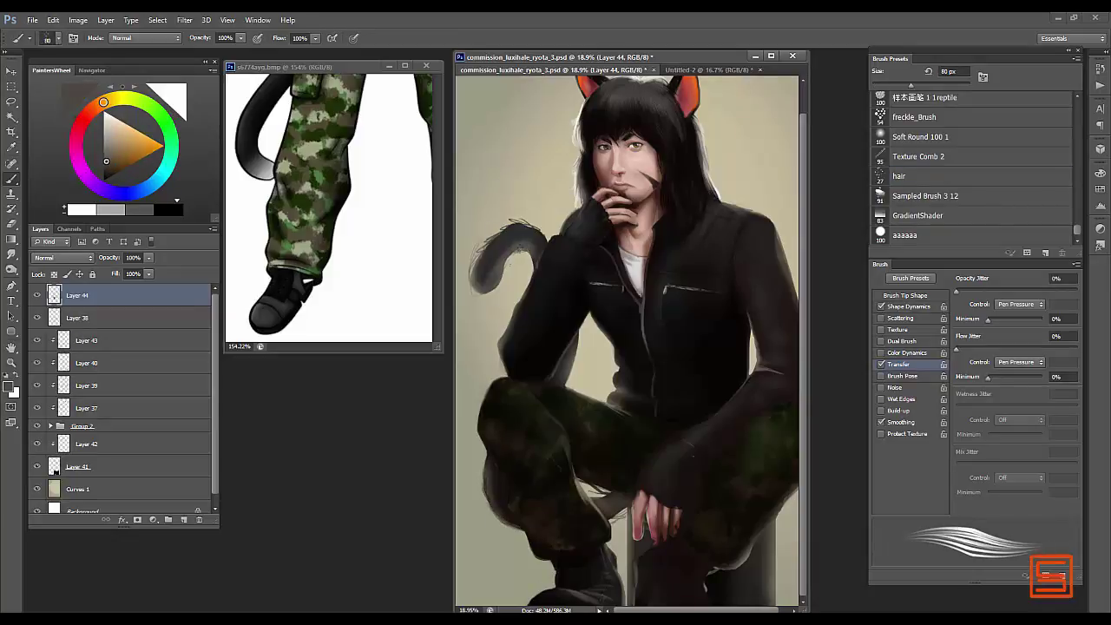
# - Paint dark fur strokes over the tail with a bristle-like brush at 90 and 100 px, then sample dark brown from the trouser edge
pyautogui.keyDown('alt'); pyautogui.click(486, 249); pyautogui.keyUp('alt')
pyautogui.press(']')
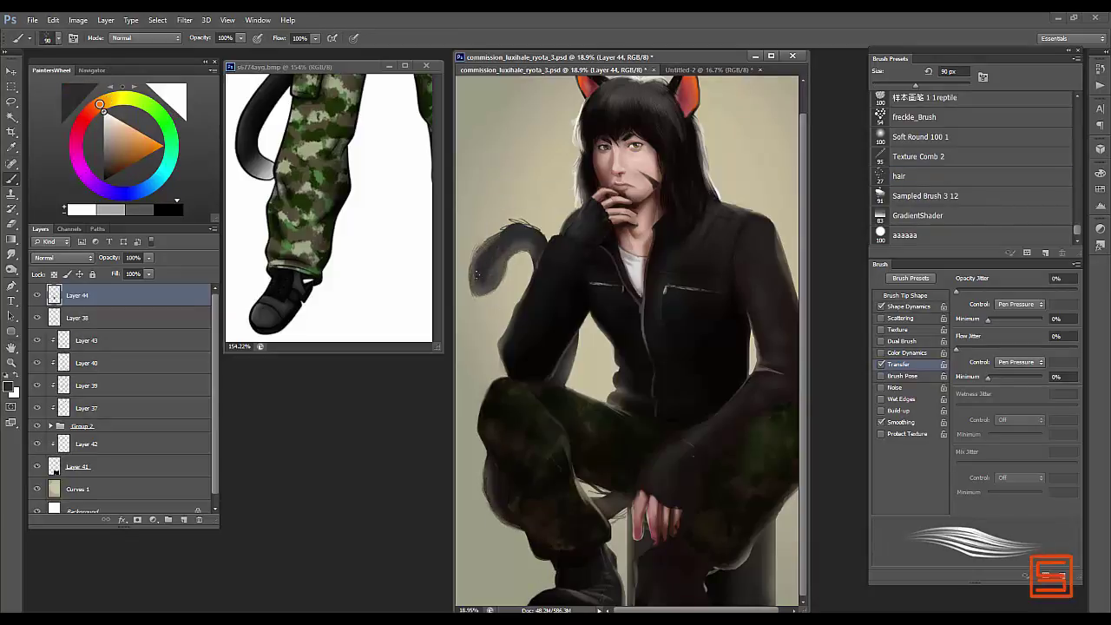
pyautogui.keyDown('alt'); pyautogui.click(525, 239); pyautogui.keyUp('alt')
pyautogui.press(']')
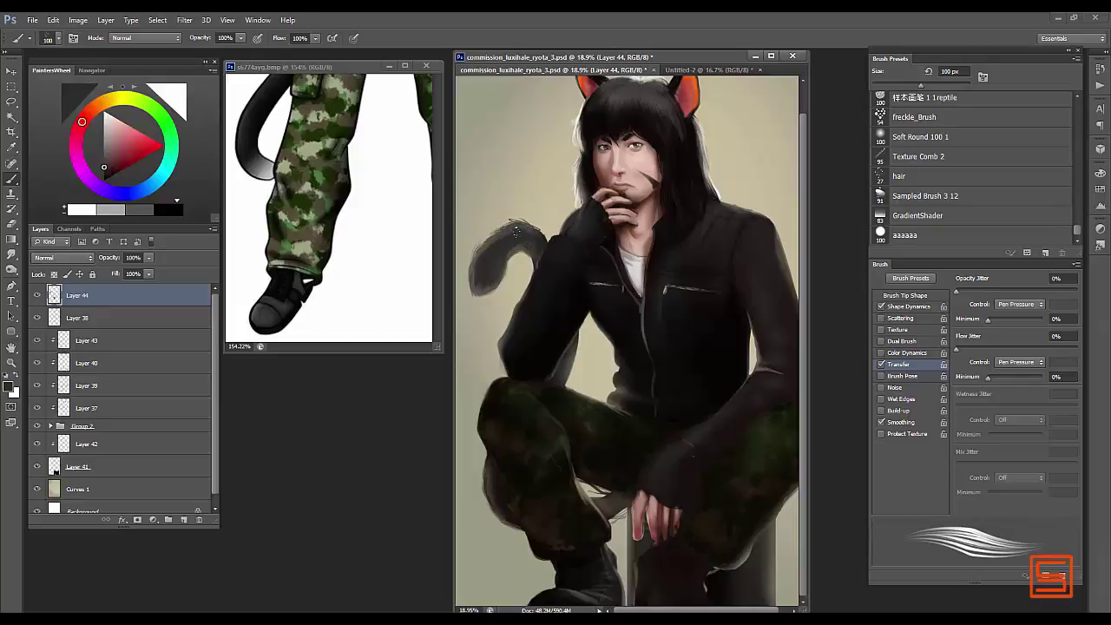
pyautogui.keyDown('alt'); pyautogui.click(486, 472); pyautogui.keyUp('alt')
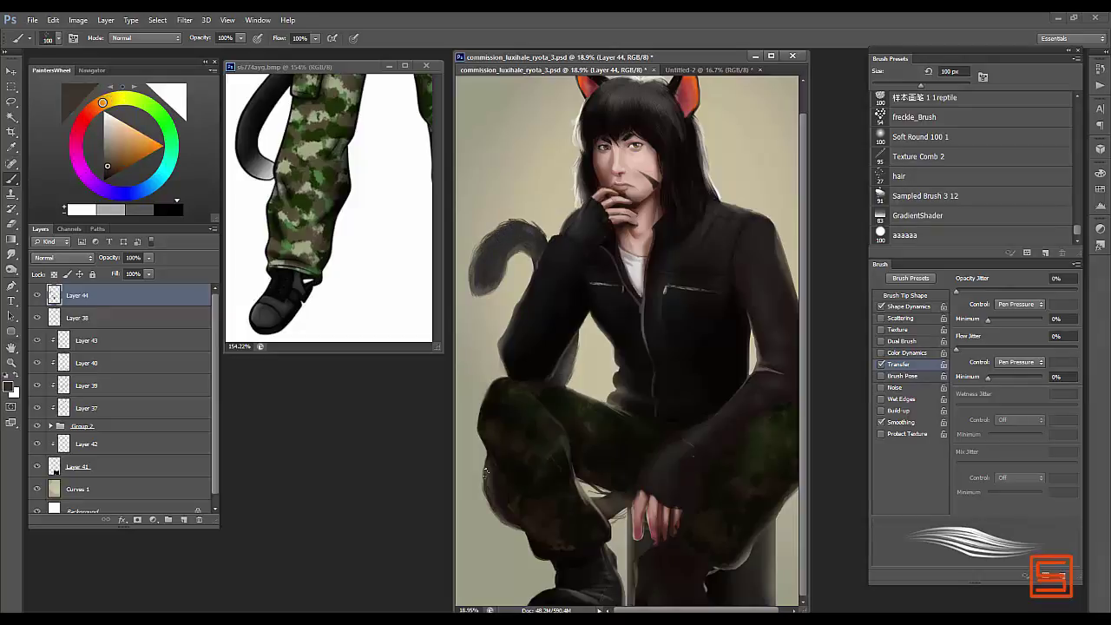
# - Add a new layer and repaint the gap beneath the raised thigh with sampled beige and brown tones, starting at 25 px
pyautogui.press('e')
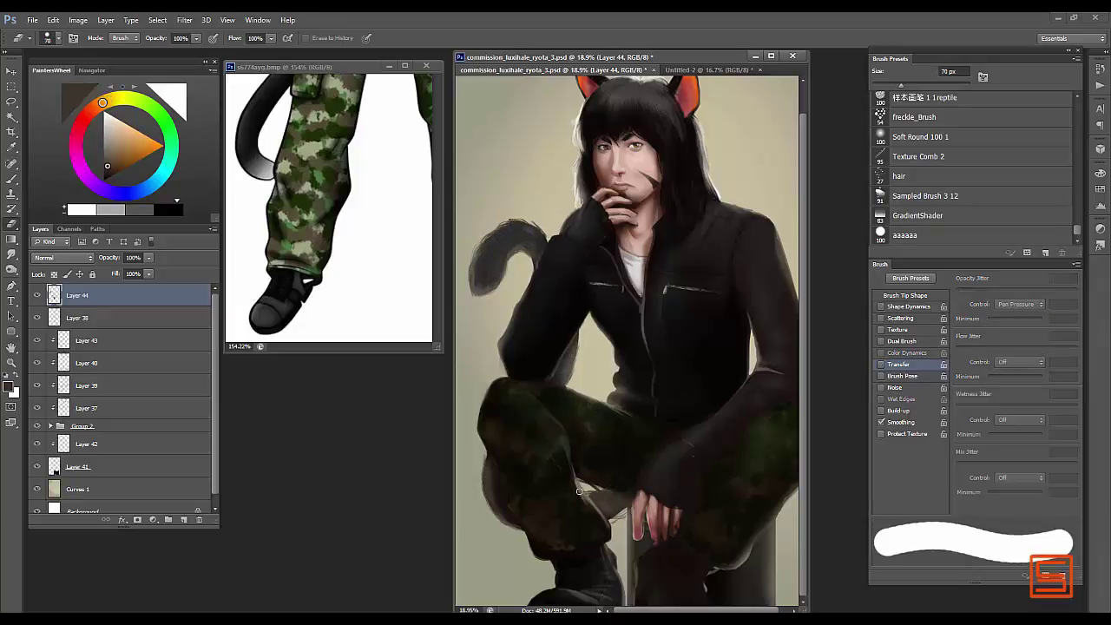
pyautogui.press('b')
pyautogui.hotkey('ctrl', 'shift', 'alt', 'n')
pyautogui.keyDown('alt'); pyautogui.click(587, 483); pyautogui.keyUp('alt')
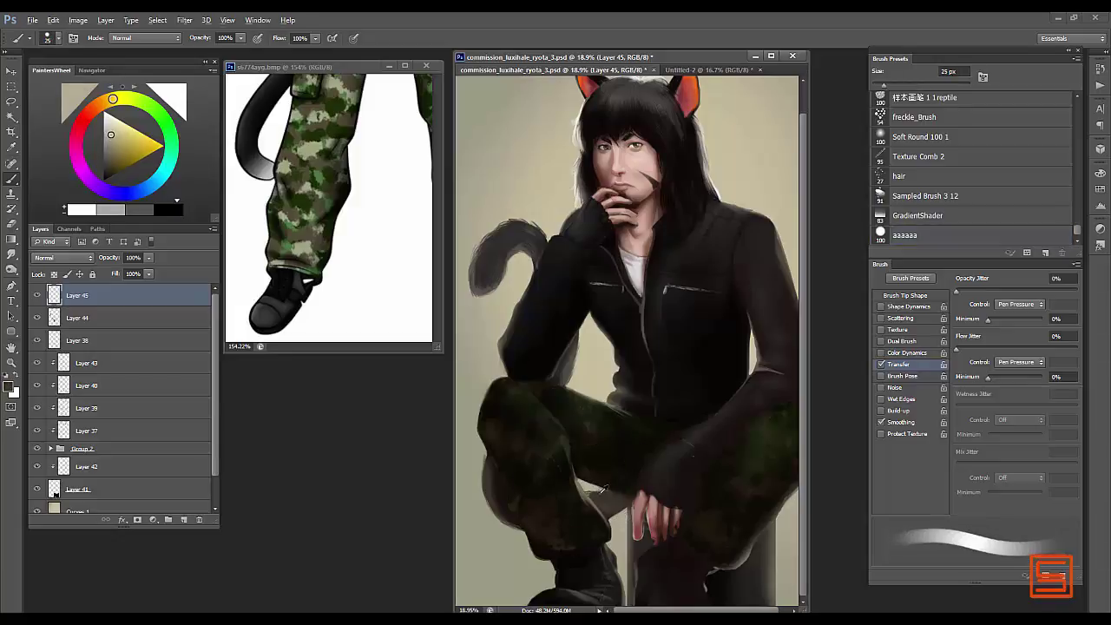
pyautogui.keyDown('alt'); pyautogui.click(602, 489); pyautogui.keyUp('alt')
pyautogui.press(']')
# - Repaint the first fingers of the lowered hand with sampled pink and muted red at 40 and 15 px
pyautogui.keyDown('alt'); pyautogui.click(642, 496); pyautogui.keyUp('alt')
pyautogui.press(']')
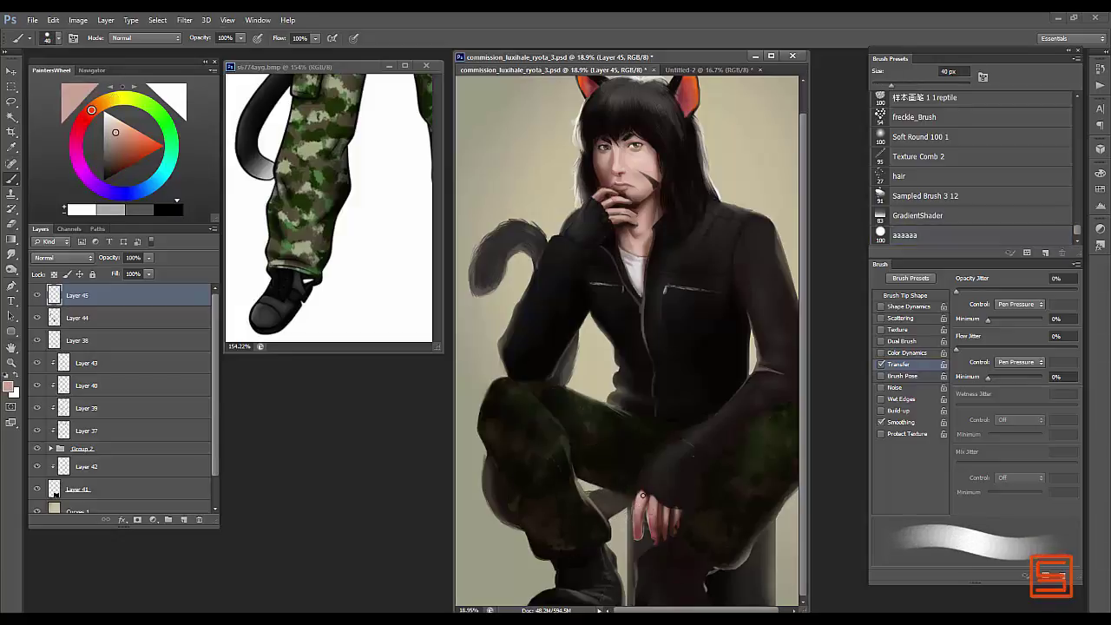
pyautogui.scroll(5, 636, 525)
pyautogui.press('[')
pyautogui.press('[')
pyautogui.press('[')
pyautogui.press('[')
pyautogui.press('x')
pyautogui.press('x')
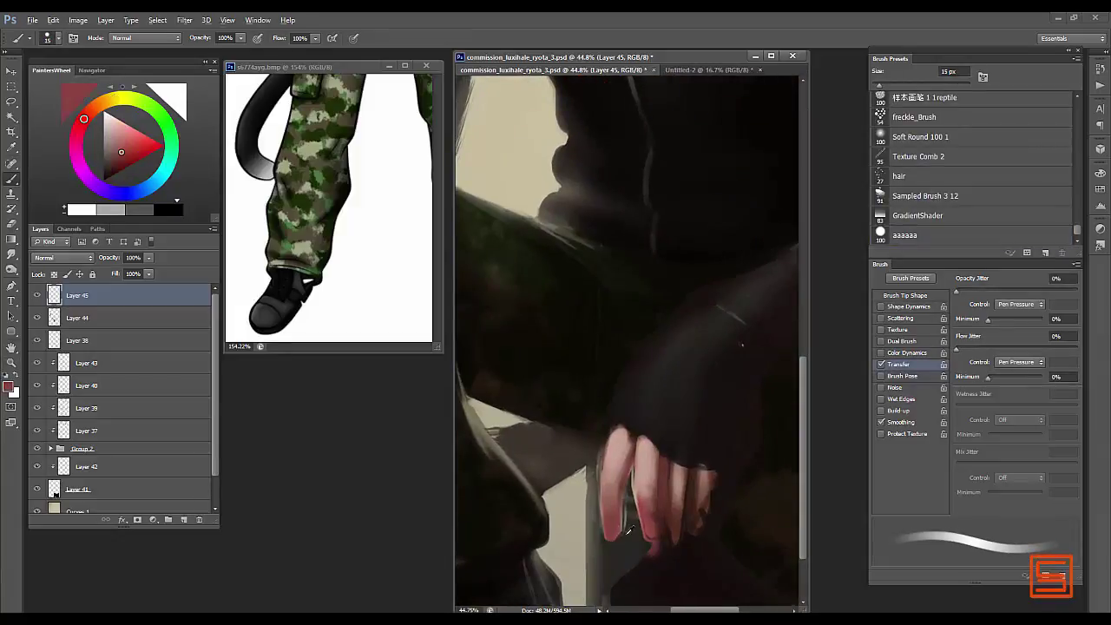
# - Clean the light fringes between the lowered hand's first two fingers with sampled skin pink and a 9 px brush
pyautogui.press('x')
pyautogui.press('[')
pyautogui.press('[')
pyautogui.press('[')
pyautogui.press('[')
pyautogui.press('[')
pyautogui.press('[')
pyautogui.press('[')
pyautogui.press('[')
pyautogui.press('[')
pyautogui.keyDown('alt'); pyautogui.click(629, 482); pyautogui.keyUp('alt')
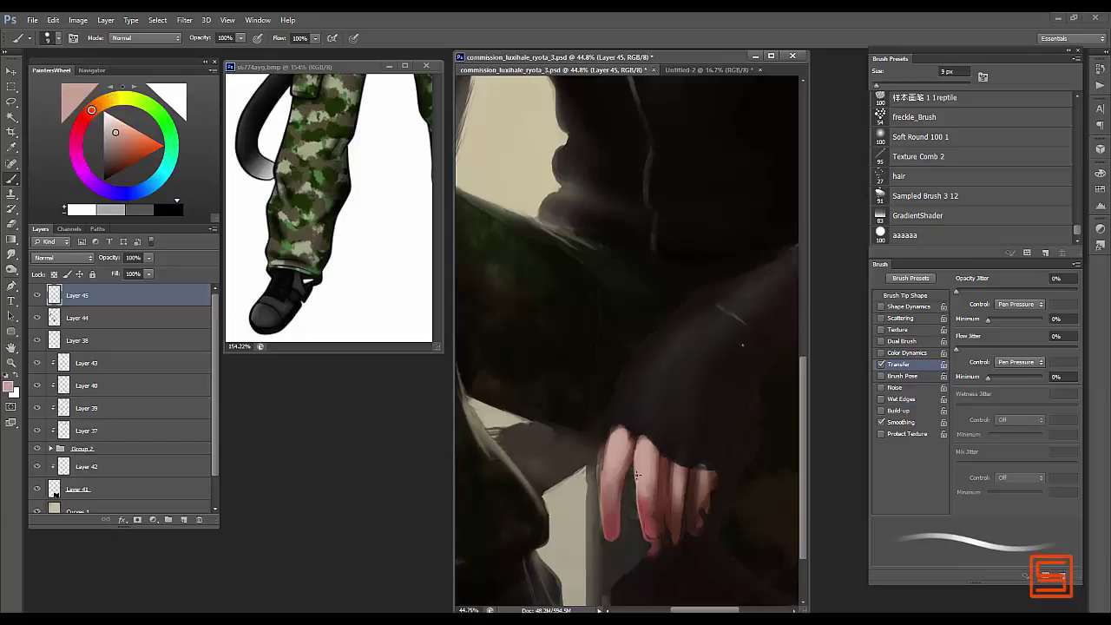
# - Fill out the knuckles of the first two fingers with sampled light skin pink, enlarging the brush
pyautogui.press(']')
pyautogui.press(']')
pyautogui.press(']')
pyautogui.press(']')
pyautogui.press(']')
pyautogui.keyDown('alt'); pyautogui.click(618, 451); pyautogui.keyUp('alt')
# - Redraw the sleeve cuff over the knuckles and trim the second fingertip with sampled dark tones at 15 and 25 px
pyautogui.keyDown('alt'); pyautogui.click(684, 299); pyautogui.keyUp('alt')
pyautogui.press(']')
pyautogui.press(']')
pyautogui.press(']')
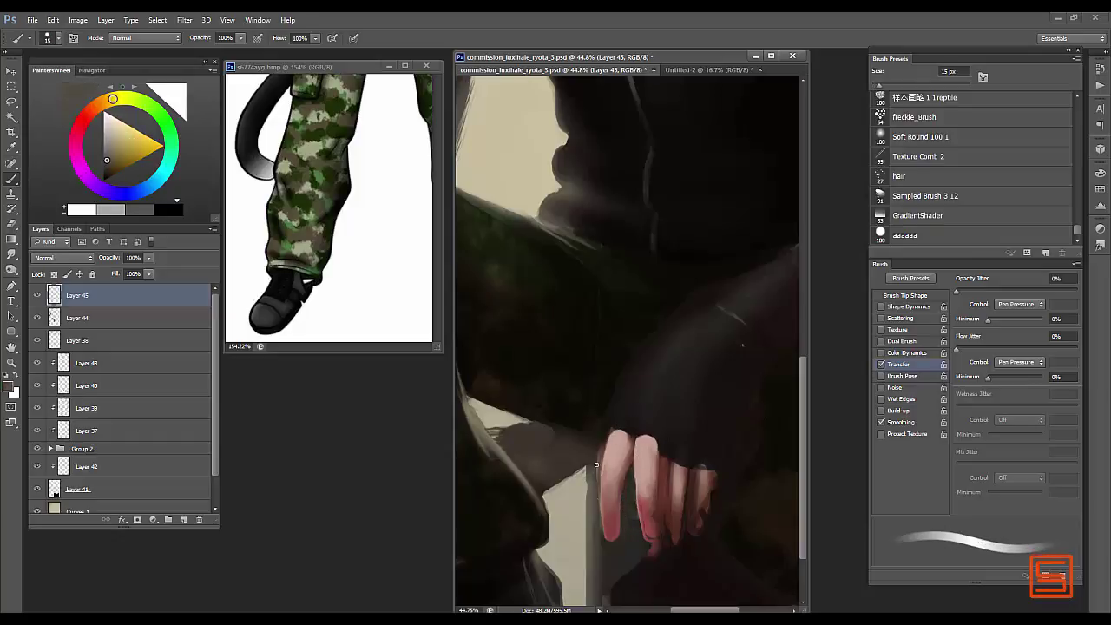
pyautogui.press(']')
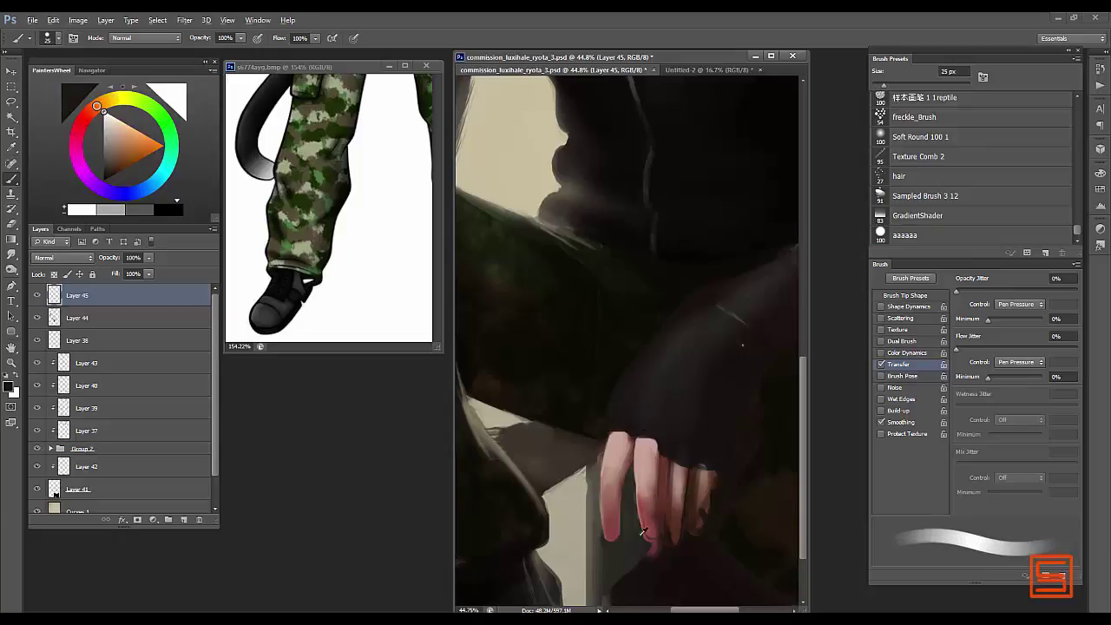
pyautogui.moveTo(639, 493); pyautogui.dragTo(643, 530)
pyautogui.press('[')
pyautogui.press('[')
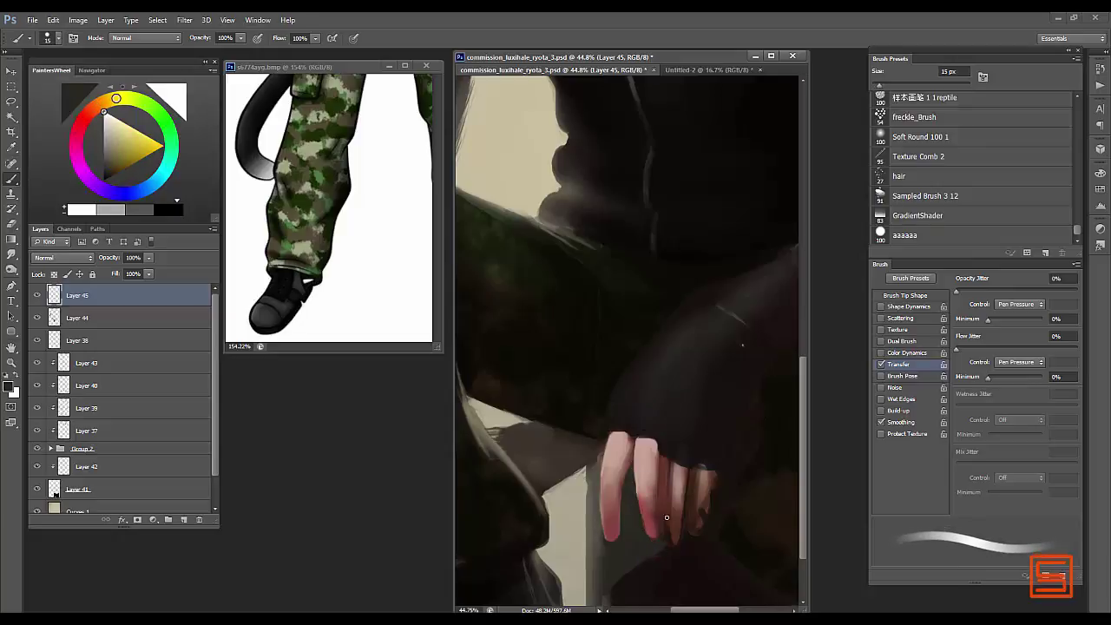
# - Repaint the third and fourth fingers with sampled skin tones at 30 px and separate them with dark brown at 25 px
pyautogui.press(']')
pyautogui.press(']')
pyautogui.press(']')
pyautogui.keyDown('alt'); pyautogui.click(670, 510); pyautogui.keyUp('alt')
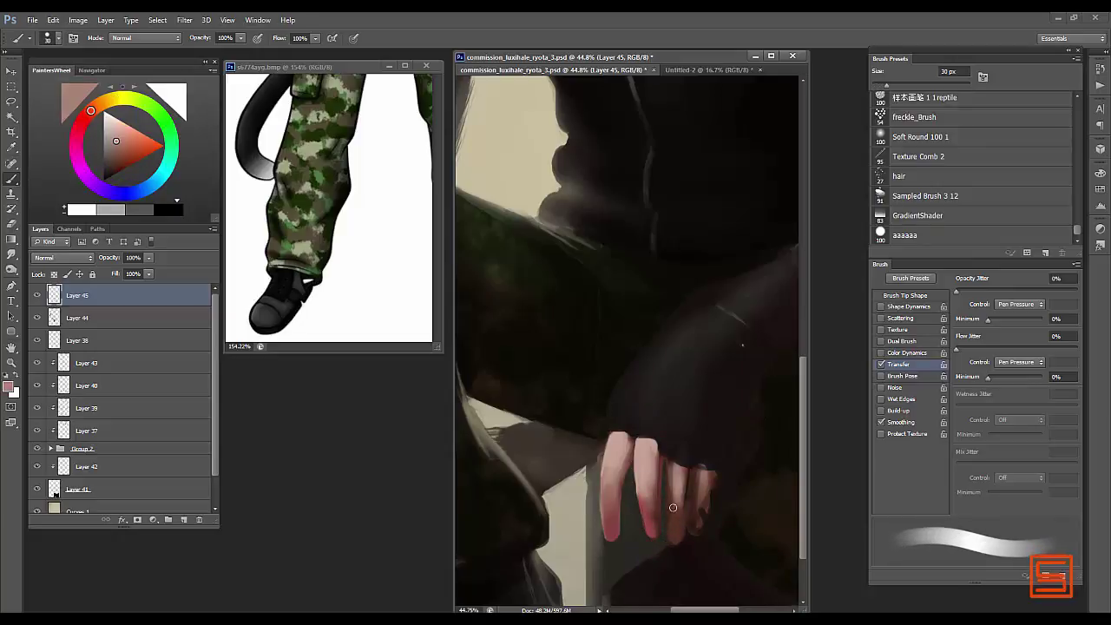
pyautogui.keyDown('alt'); pyautogui.click(675, 490); pyautogui.keyUp('alt')
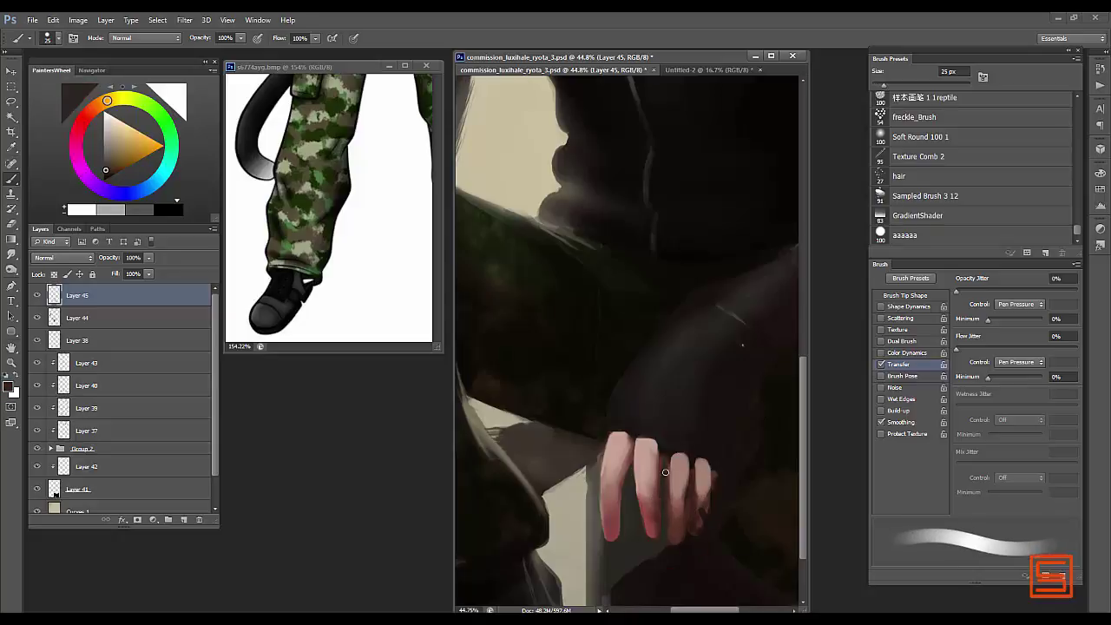
# - Blend the fingers' lower halves with sampled pink and muted red using 40 and 70 px brushes
pyautogui.press('z')
pyautogui.moveTo(687, 406); pyautogui.dragTo(677, 406)
pyautogui.press('b')
pyautogui.keyDown('alt'); pyautogui.click(697, 486); pyautogui.keyUp('alt')
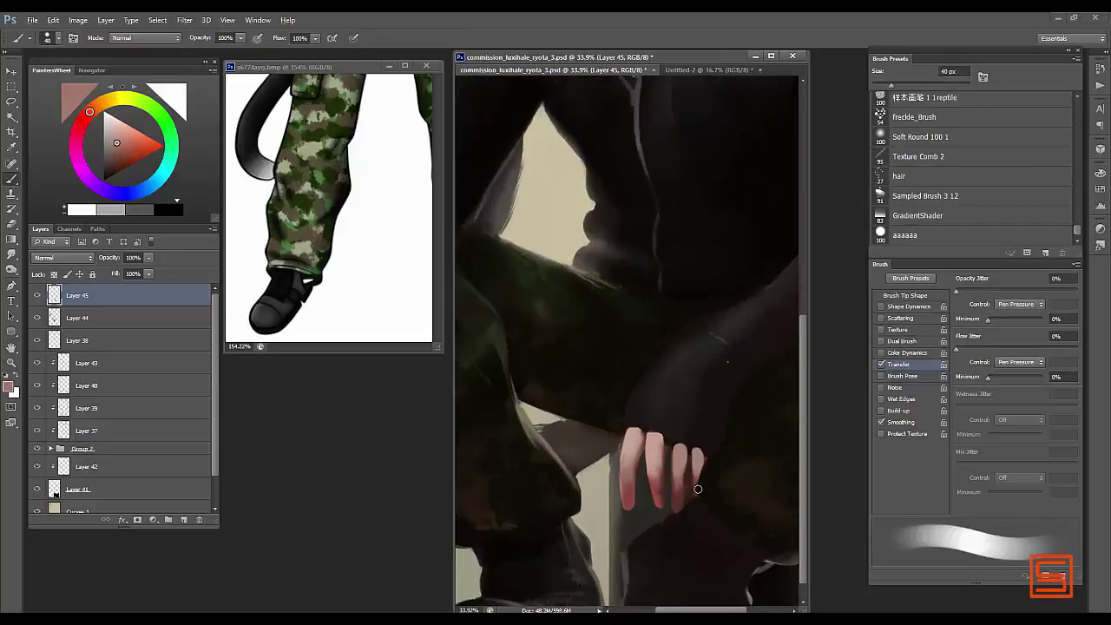
pyautogui.keyDown('alt'); pyautogui.click(694, 482); pyautogui.keyUp('alt')
pyautogui.keyDown('alt'); pyautogui.click(692, 454); pyautogui.keyUp('alt')
pyautogui.press(']')
pyautogui.press(']')
pyautogui.keyDown('alt'); pyautogui.click(678, 496); pyautogui.keyUp('alt')
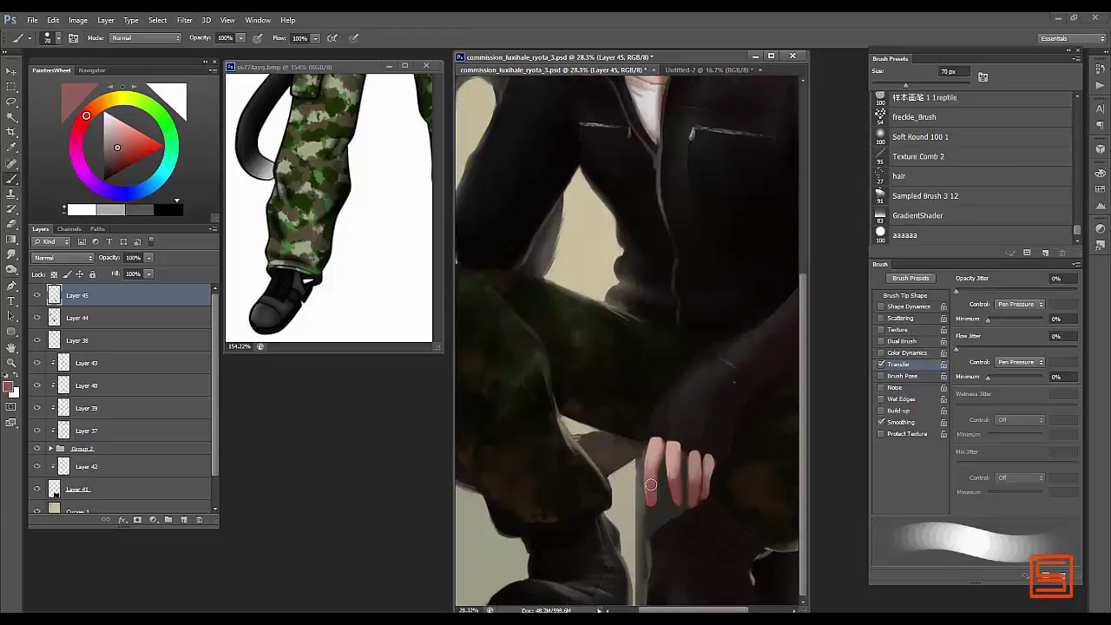
# - Fill a small triangular selection behind the boot with sampled dark tones at 40 px to form a spike
pyautogui.press('[')
pyautogui.press('[')
pyautogui.press('[')
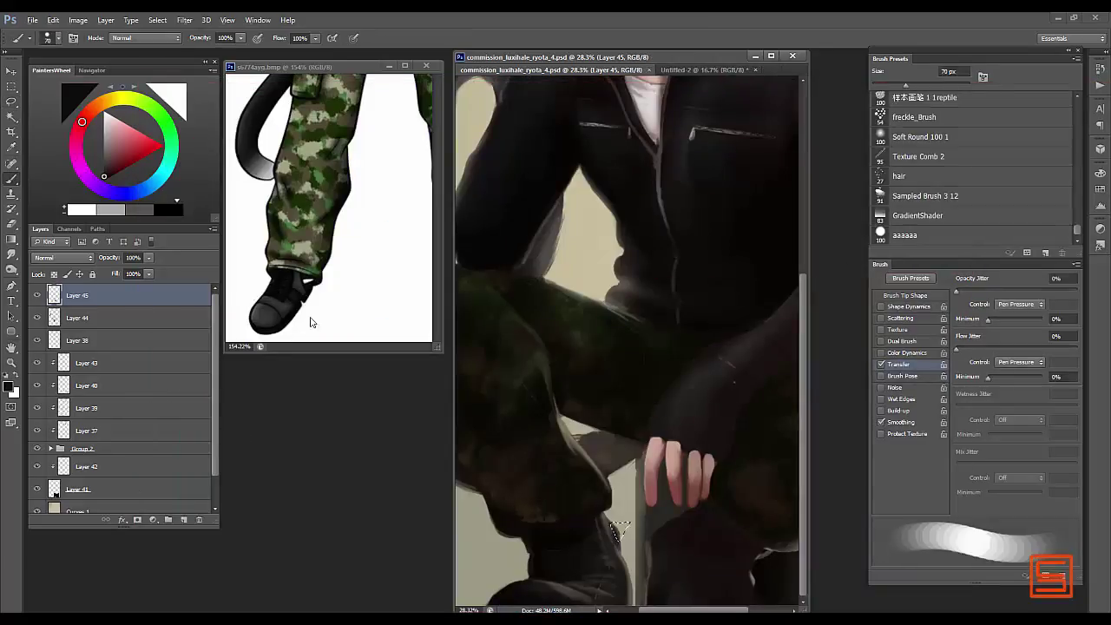
pyautogui.keyDown('alt'); pyautogui.click(619, 530); pyautogui.keyUp('alt')
pyautogui.keyDown('alt'); pyautogui.click(618, 530); pyautogui.keyUp('alt')
pyautogui.keyDown('alt'); pyautogui.click(618, 530); pyautogui.keyUp('alt')
pyautogui.press('[')
pyautogui.press('[')
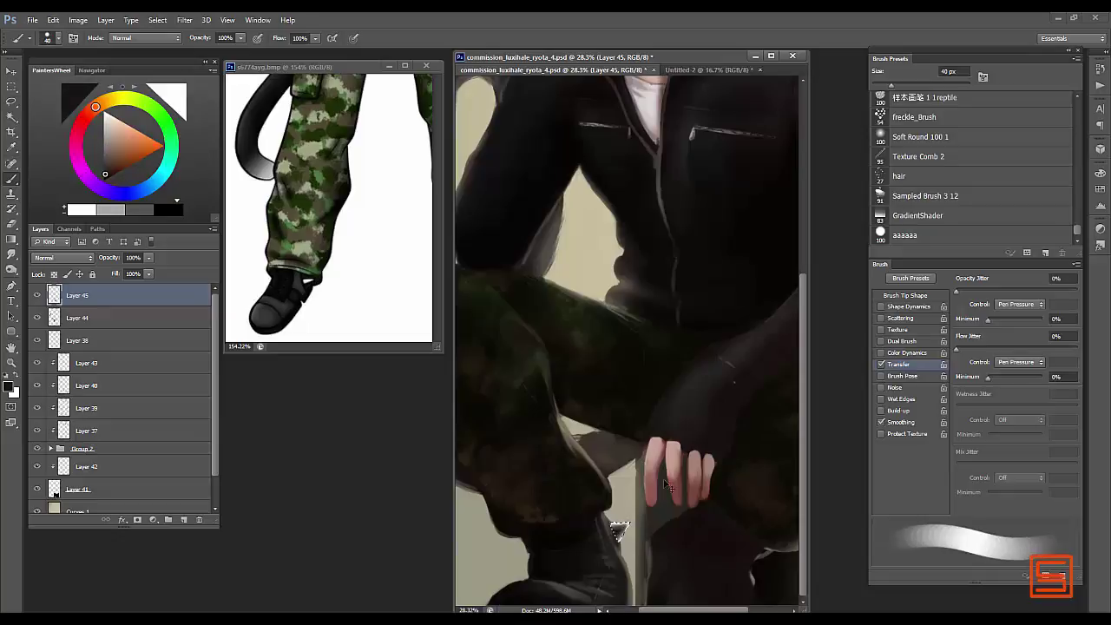
# - Lock the spike layer's transparent pixels and add a light beige highlight to the spike with a 9 px brush
pyautogui.scroll(-2, 618, 534)
pyautogui.press('/')
pyautogui.keyDown('alt'); pyautogui.click(613, 552); pyautogui.keyUp('alt')
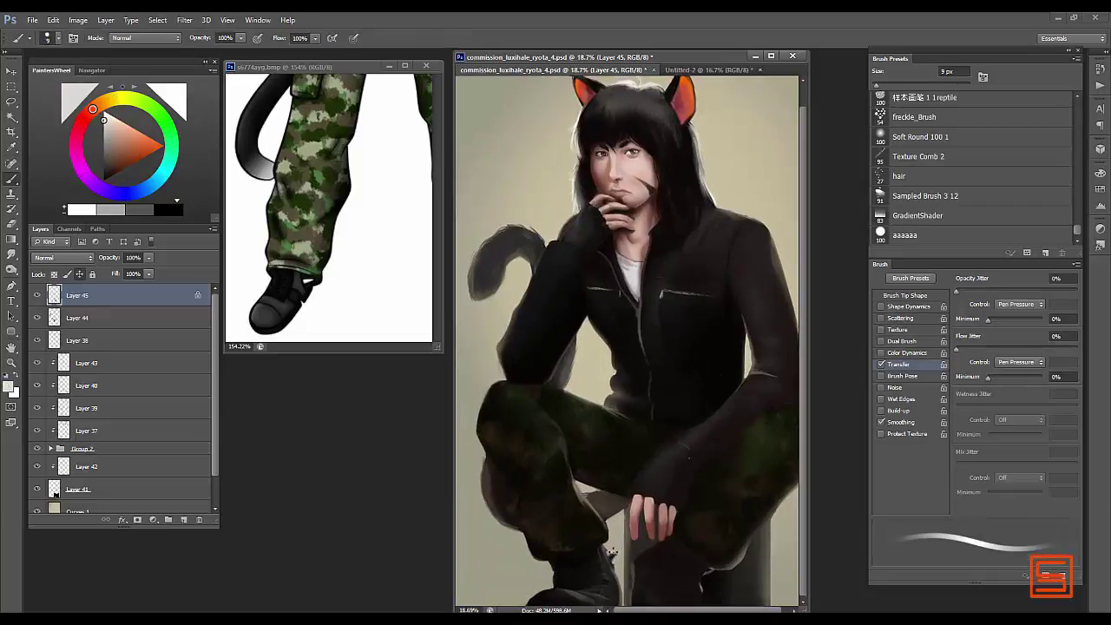
pyautogui.press('z')
pyautogui.scroll(-2, 648, 441)
pyautogui.scroll(2, 675, 368)
# - On a new layer, shade the lowered hand's glove in black using 30 px and 100 px Soft Round brushes
pyautogui.press('b')
pyautogui.press('d')
pyautogui.click(184, 520)
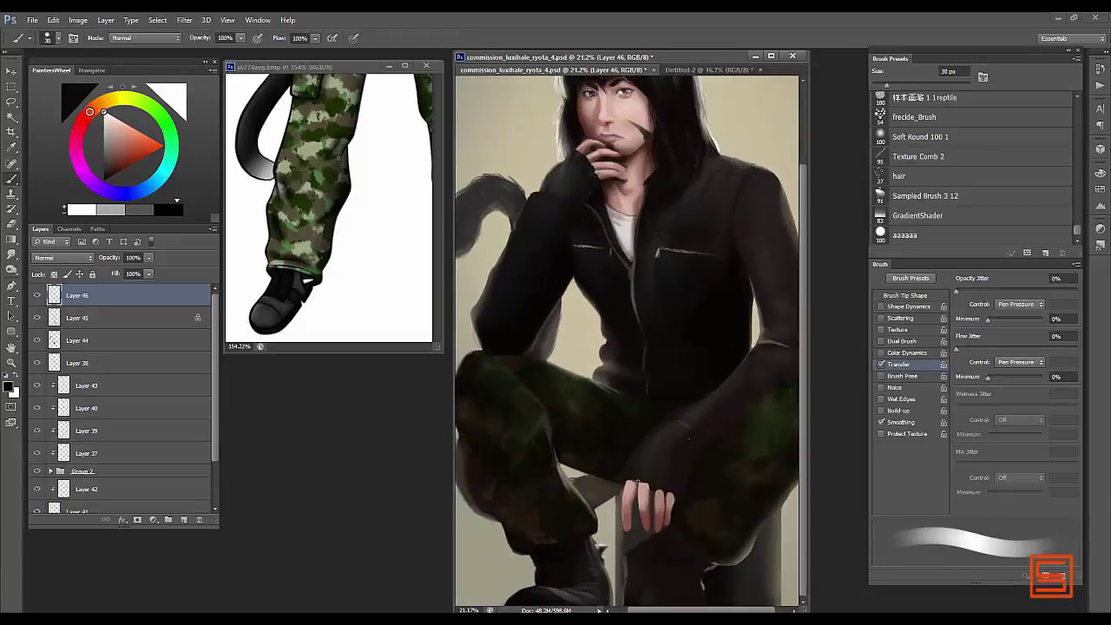
pyautogui.press(']')
pyautogui.press('.')
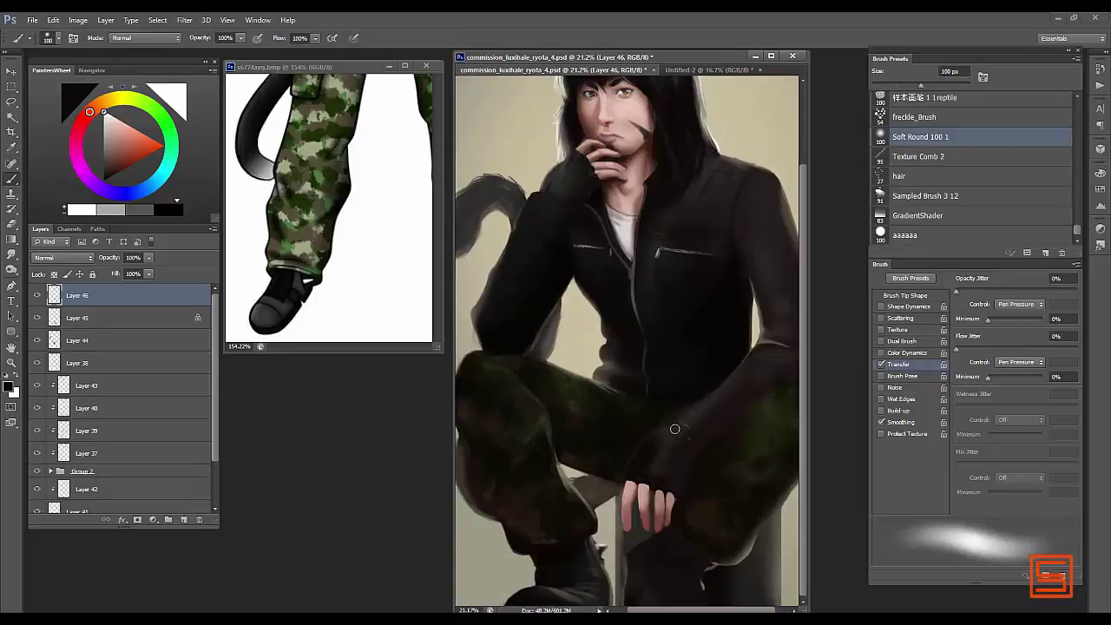
pyautogui.press('[')
pyautogui.press('[')
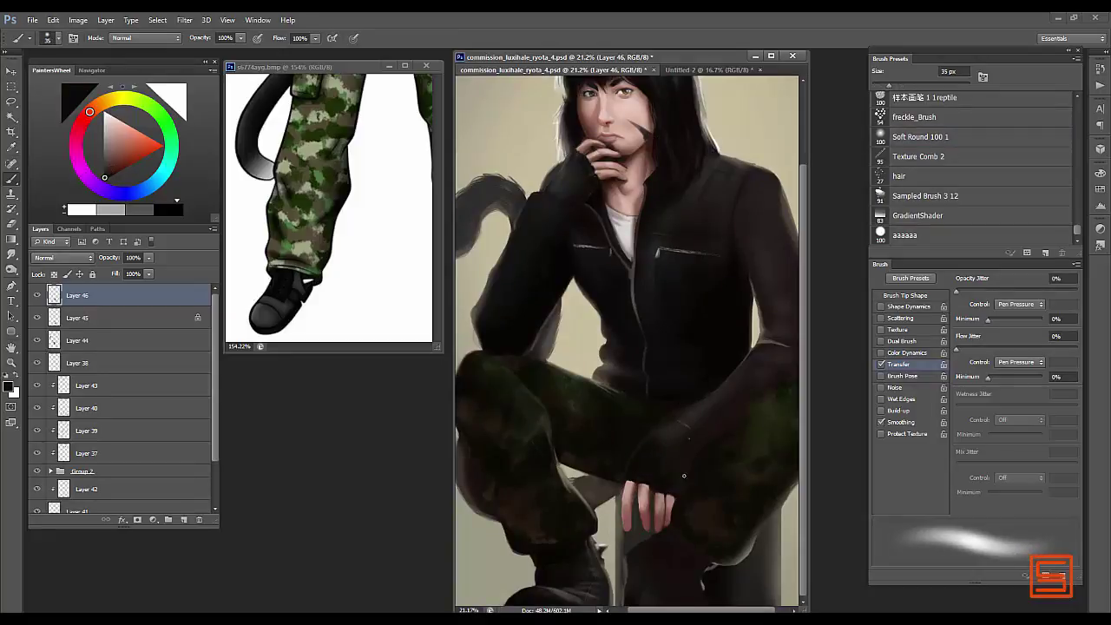
# - Define the glove's edge over the knuckles with fine dark strokes, sampling the cuff and finger colours up to 50 px
pyautogui.press('[')
pyautogui.press('[')
pyautogui.press('[')
pyautogui.press('[')
pyautogui.press('[')
pyautogui.press('[')
pyautogui.press(']')
pyautogui.press(']')
pyautogui.press(']')
pyautogui.keyDown('alt'); pyautogui.click(633, 476); pyautogui.keyUp('alt')
pyautogui.keyDown('alt'); pyautogui.click(675, 487); pyautogui.keyUp('alt')
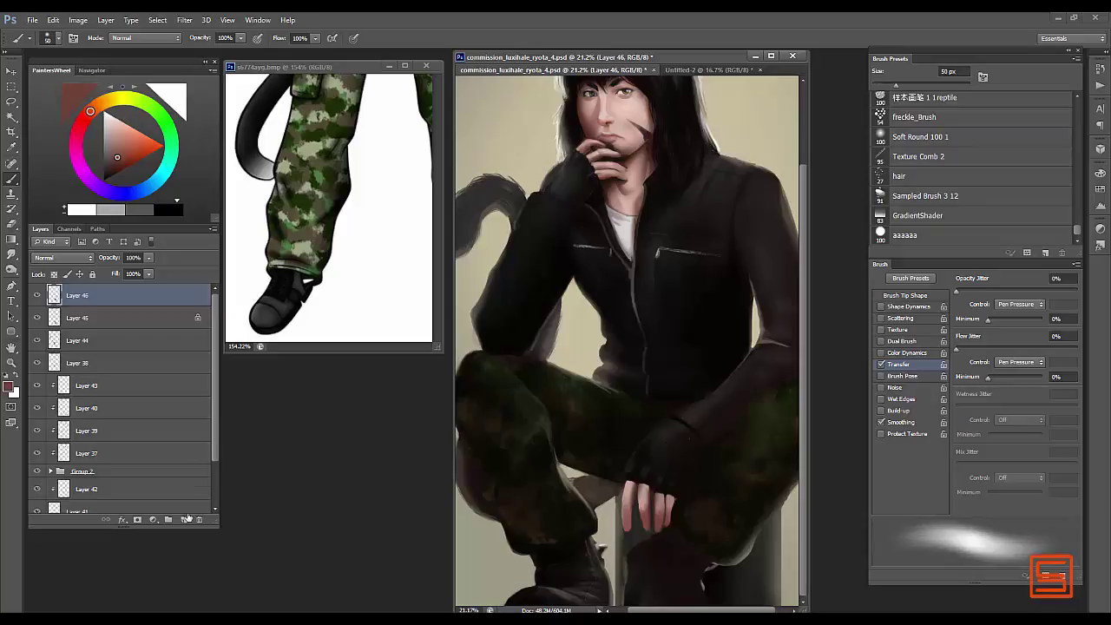
# - Add a clipped layer above the existing clipped layers and shade with sampled dark red using the 100 px Soft Round brush
pyautogui.hotkey('alt', '[')
pyautogui.hotkey('alt', '[')
pyautogui.hotkey('alt', '[')
pyautogui.hotkey('alt', '[')
pyautogui.hotkey('ctrl', 'shift', 'alt', 'n')
pyautogui.press('.')
pyautogui.keyDown('alt'); pyautogui.click(629, 512); pyautogui.keyUp('alt')
pyautogui.hotkey('alt', '.')
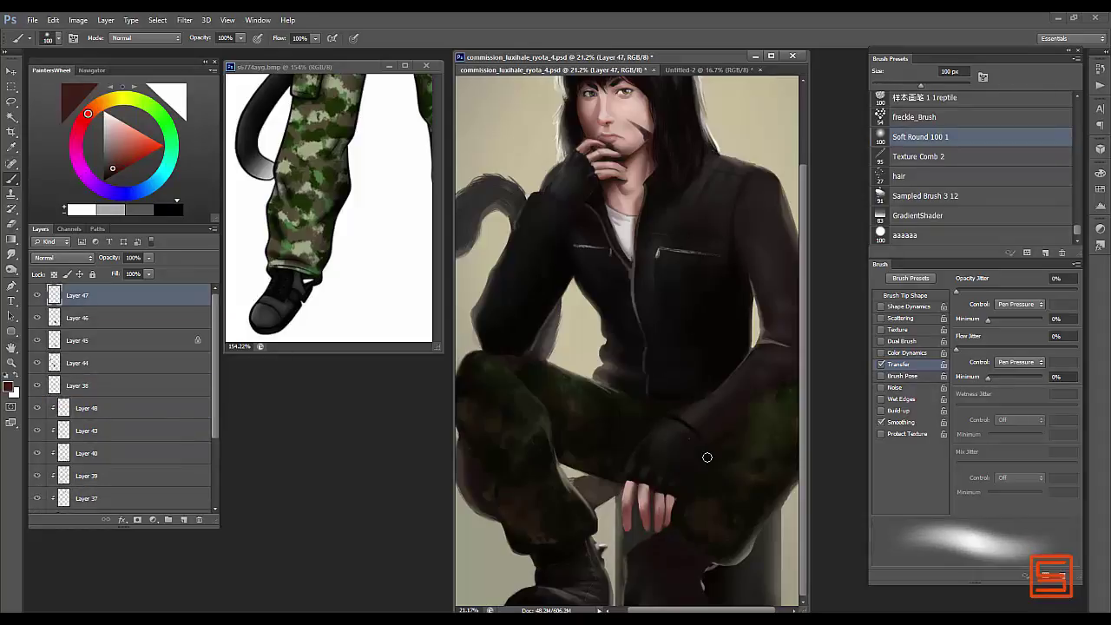
# - Darken the forearm above the lowered hand on the top layer with sampled near-black at 70 and 125 px
pyautogui.keyDown('alt'); pyautogui.click(714, 383); pyautogui.keyUp('alt')
pyautogui.press('[')
pyautogui.press('[')
pyautogui.press('[')
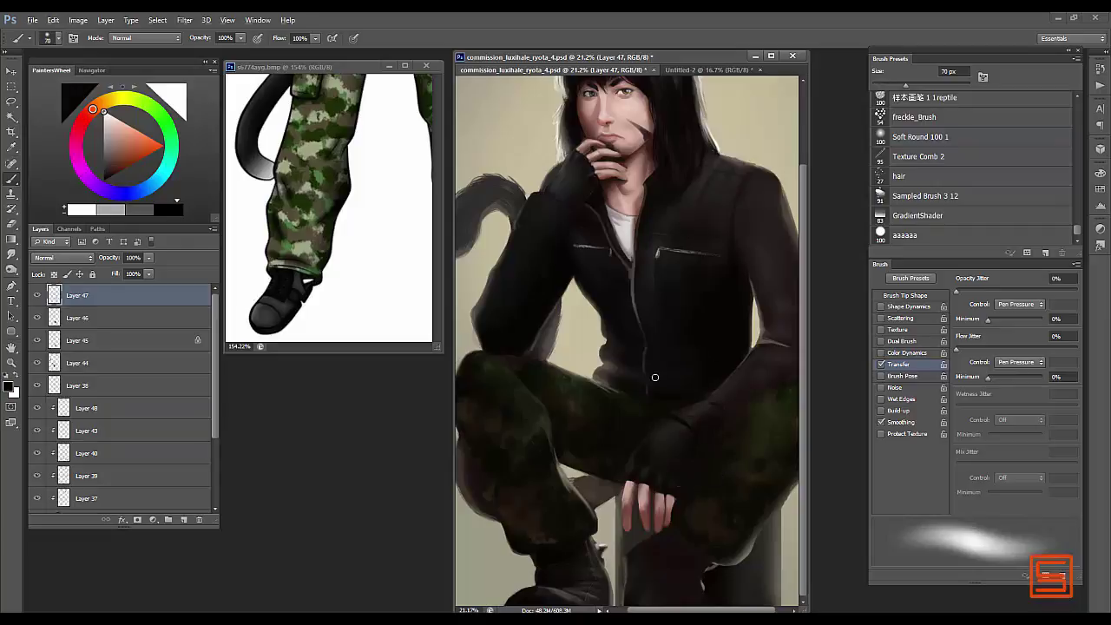
pyautogui.keyDown('alt'); pyautogui.click(738, 369); pyautogui.keyUp('alt')
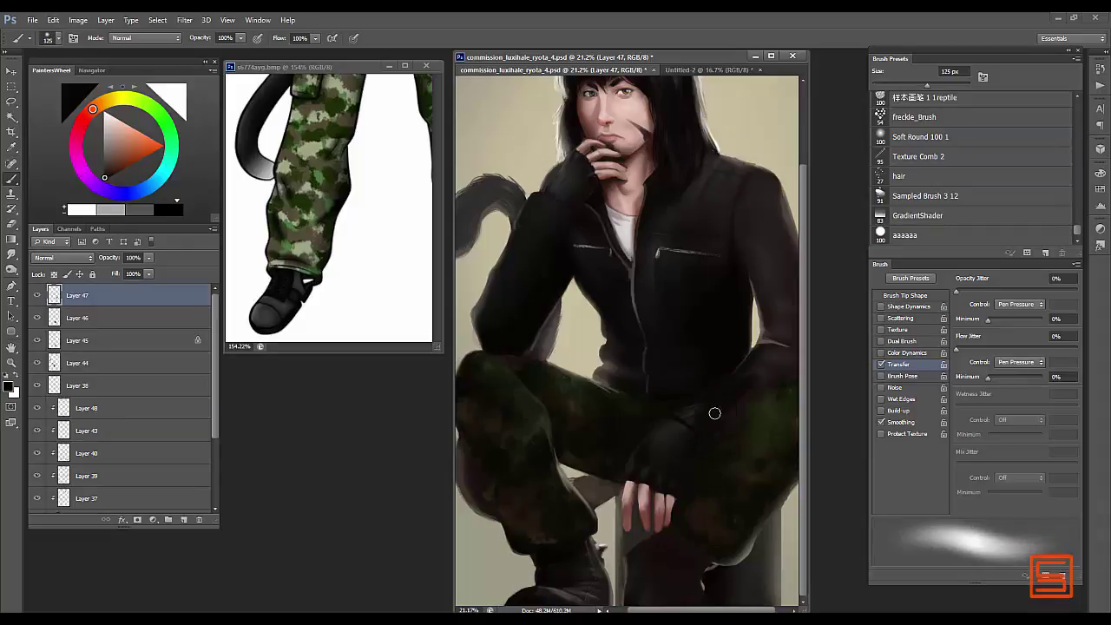
pyautogui.scroll(2, 715, 413)
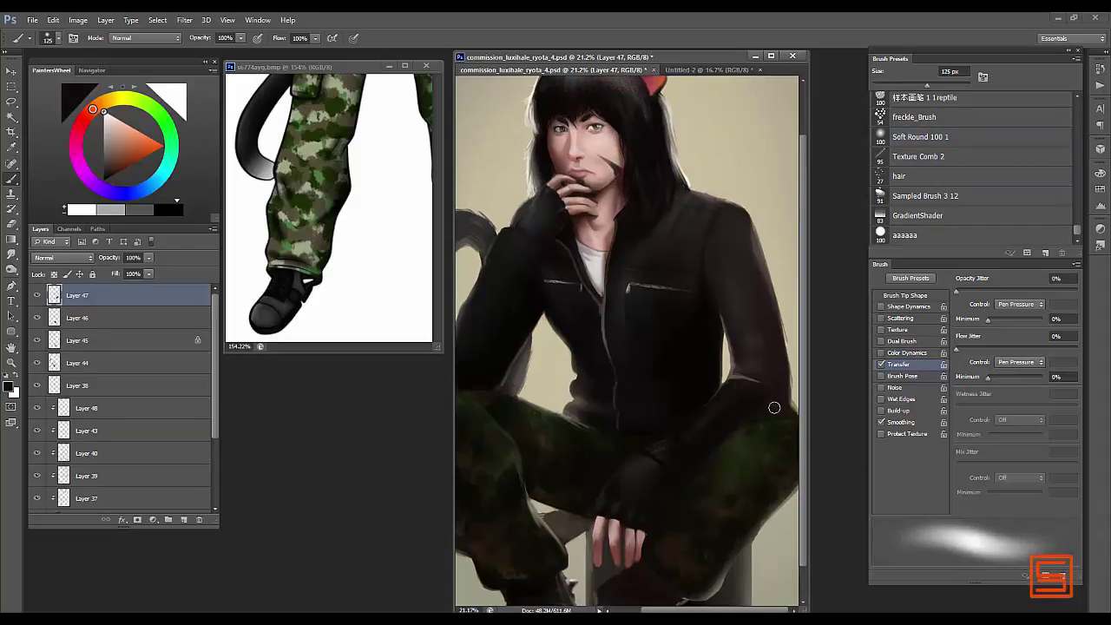
# - Deepen the shading on the lowered arm's elbow and outer sleeve with sampled dark tones, varying the brush down to 70 px
pyautogui.keyDown('alt'); pyautogui.click(701, 435); pyautogui.keyUp('alt')
pyautogui.press('[')
pyautogui.press('[')
pyautogui.press('[')
pyautogui.press('[')
pyautogui.press('[')
pyautogui.press('[')
pyautogui.keyDown('alt'); pyautogui.click(760, 397); pyautogui.keyUp('alt')
pyautogui.press(']')
pyautogui.press(']')
pyautogui.press(']')
pyautogui.press(']')
pyautogui.press(']')
pyautogui.press(']')
pyautogui.press(']')
pyautogui.press('[')
pyautogui.press('[')
pyautogui.press('[')
pyautogui.press('[')
pyautogui.press('[')
pyautogui.press('[')
pyautogui.press('[')
pyautogui.press('[')
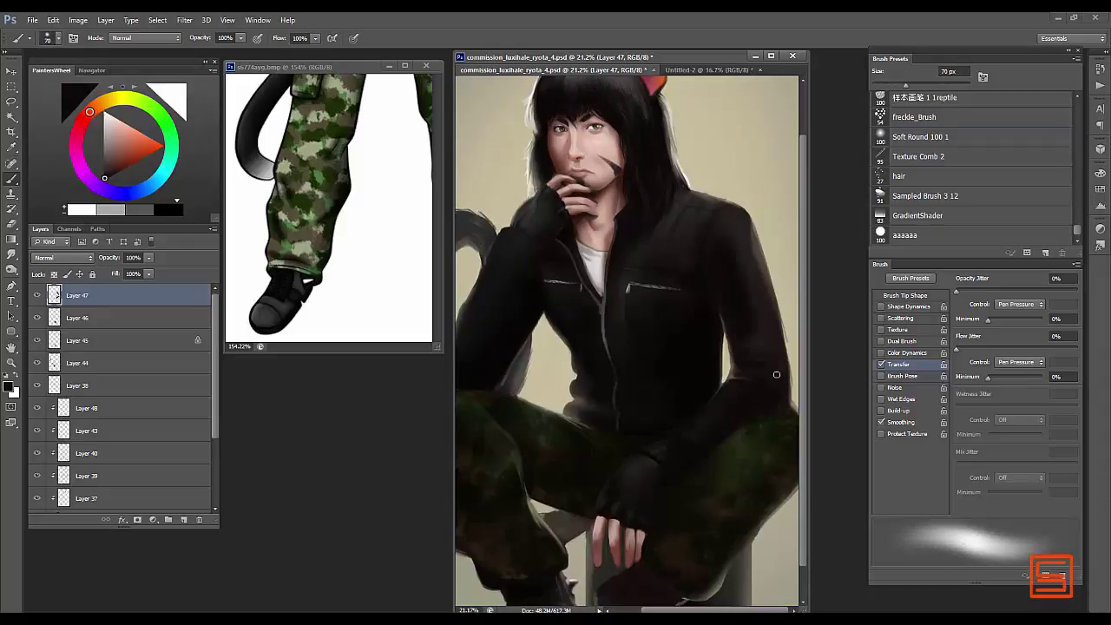
pyautogui.press('z')
pyautogui.moveTo(707, 337); pyautogui.dragTo(676, 337)
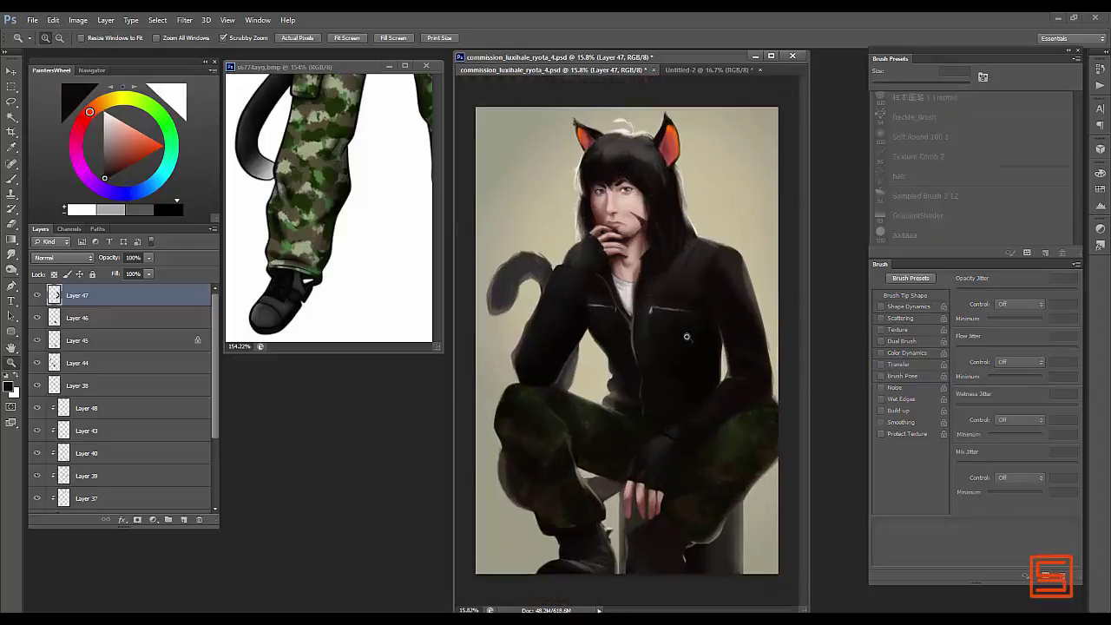
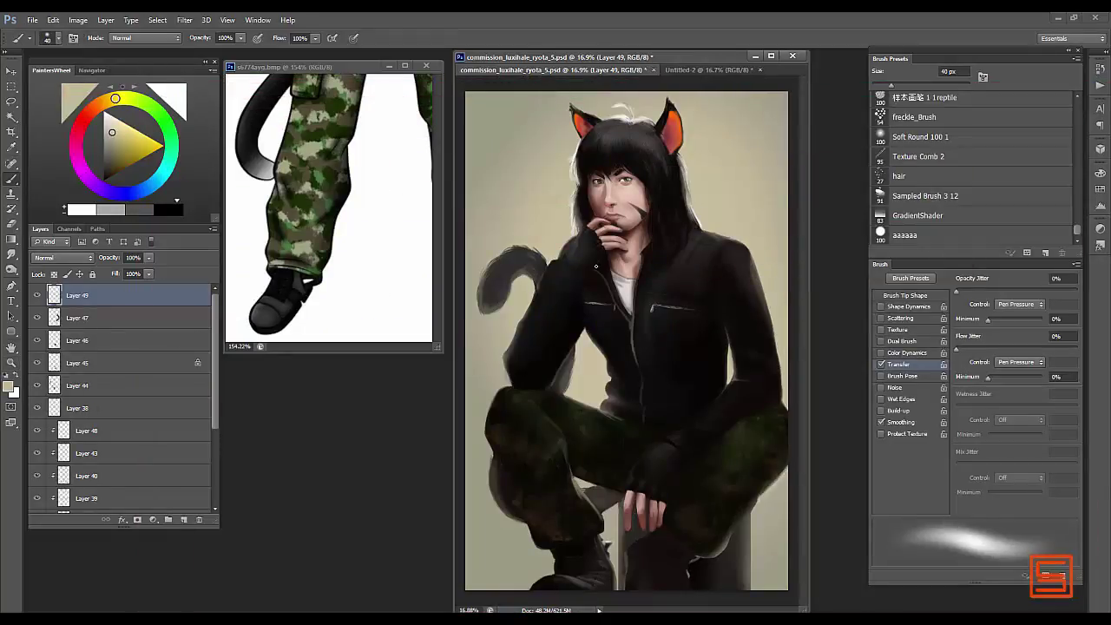
# - Touch up the figure's edges in beige at 10 px and highlight the raised knee with a sampled olive brown at 125 px
pyautogui.press('[')
pyautogui.press('[')
pyautogui.press('[')
pyautogui.press('[')
pyautogui.press('[')
pyautogui.press('[')
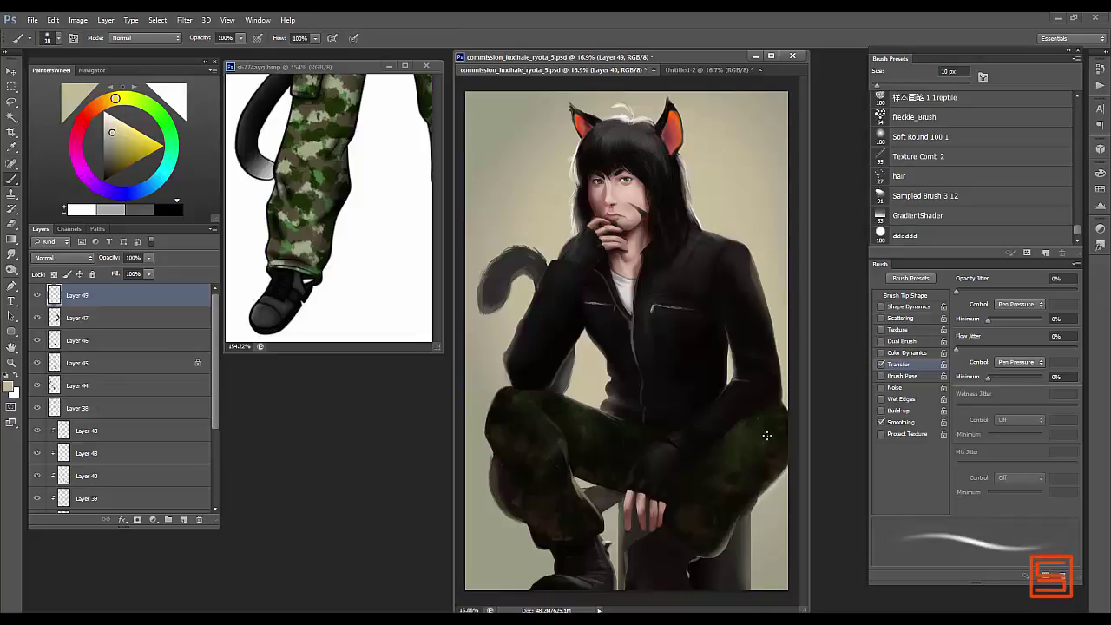
pyautogui.press(']')
pyautogui.press(']')
pyautogui.press(']')
pyautogui.press(']')
pyautogui.press(']')
pyautogui.press(']')
pyautogui.press(']')
pyautogui.press(']')
pyautogui.press(']')
pyautogui.press(']')
pyautogui.press(']')
pyautogui.press(']')
pyautogui.press(']')
pyautogui.press(']')
pyautogui.keyDown('alt'); pyautogui.click(728, 466); pyautogui.keyUp('alt')
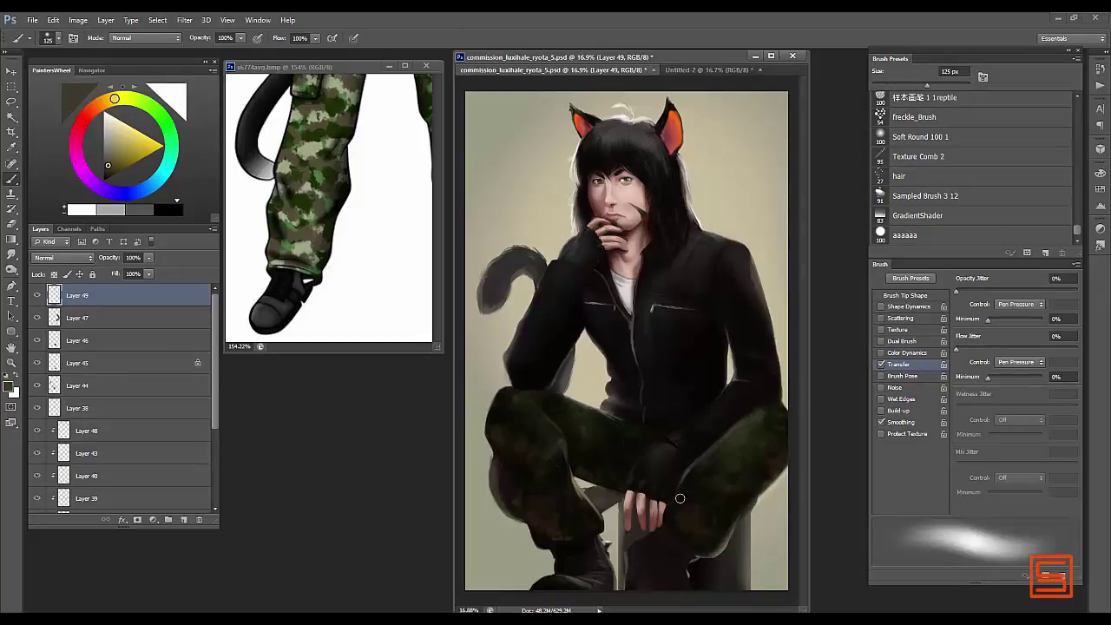
# - Refine the knee and dark edges with a sampled dark tone at 50 px and touch up with muted red at 40 px
pyautogui.press('[')
pyautogui.press('[')
pyautogui.press('[')
pyautogui.press('[')
pyautogui.press('[')
pyautogui.press('[')
pyautogui.keyDown('alt'); pyautogui.click(662, 122); pyautogui.keyUp('alt')
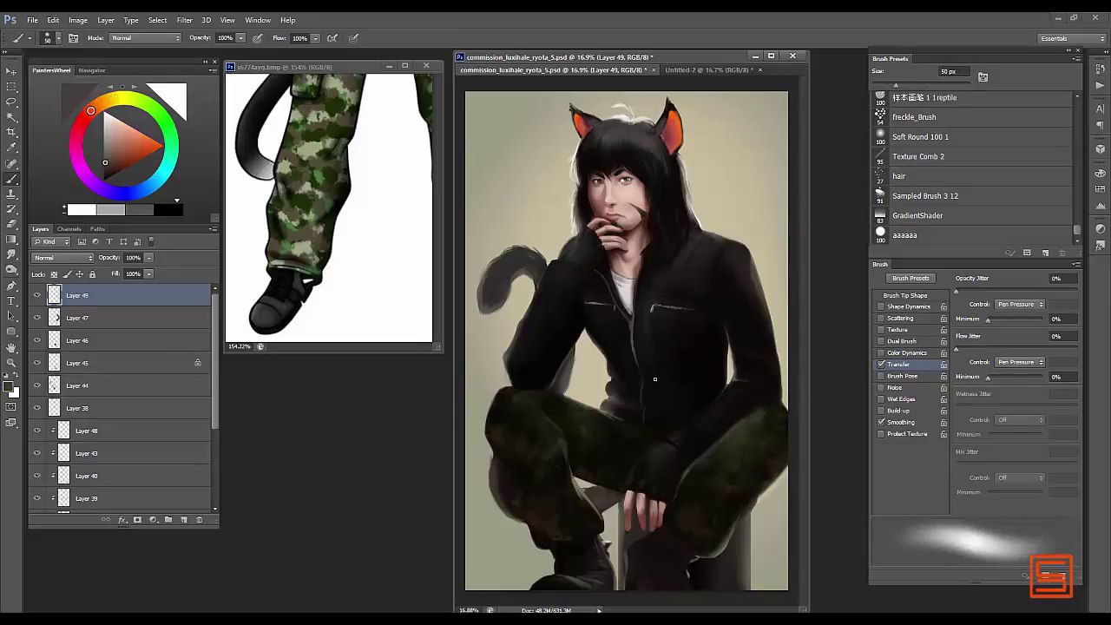
pyautogui.keyDown('alt'); pyautogui.click(629, 521); pyautogui.keyUp('alt')
pyautogui.press('[')
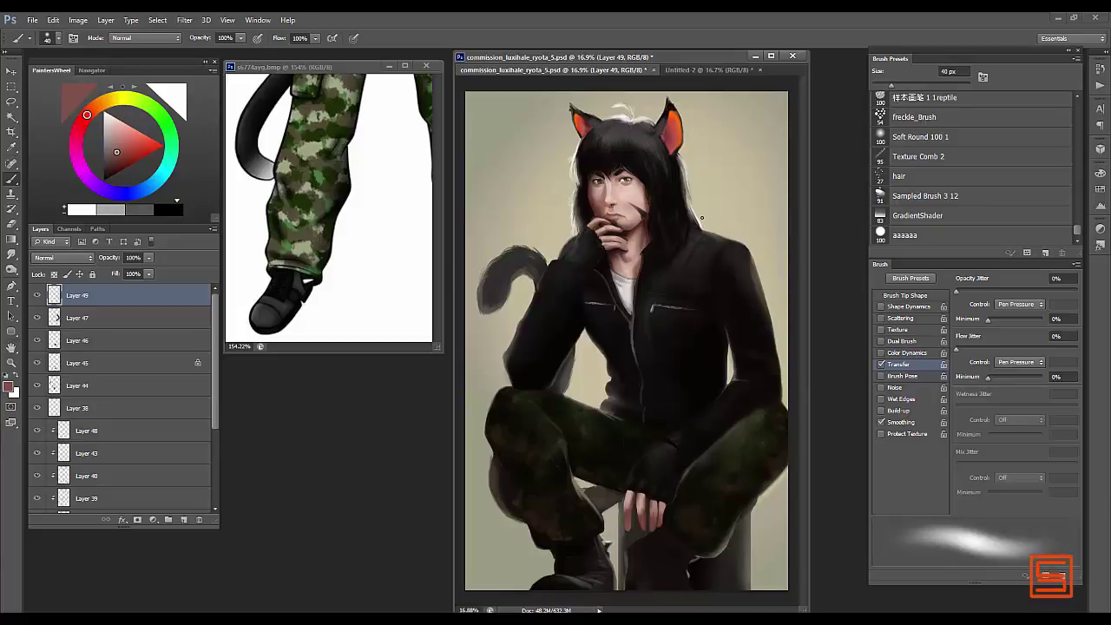
# - Brighten the jacket's front zipper and chest pocket zip with sampled pale tone at 20 and 15 px
pyautogui.scroll(1, 702, 218)
pyautogui.press('[')
pyautogui.press('[')
pyautogui.keyDown('alt'); pyautogui.click(628, 330); pyautogui.keyUp('alt')
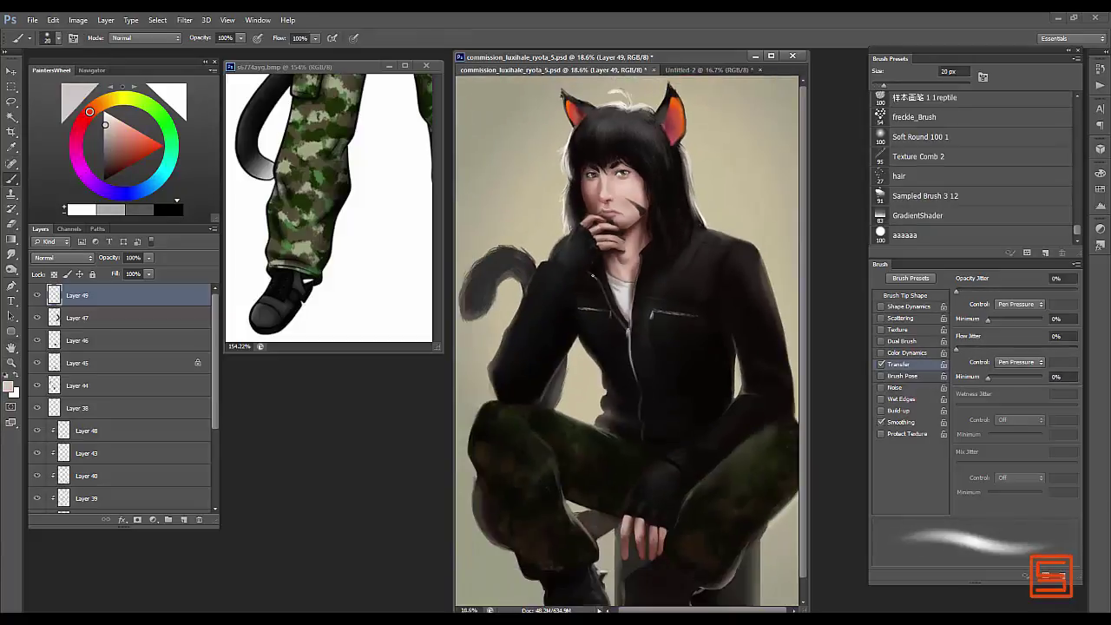
pyautogui.press('[')
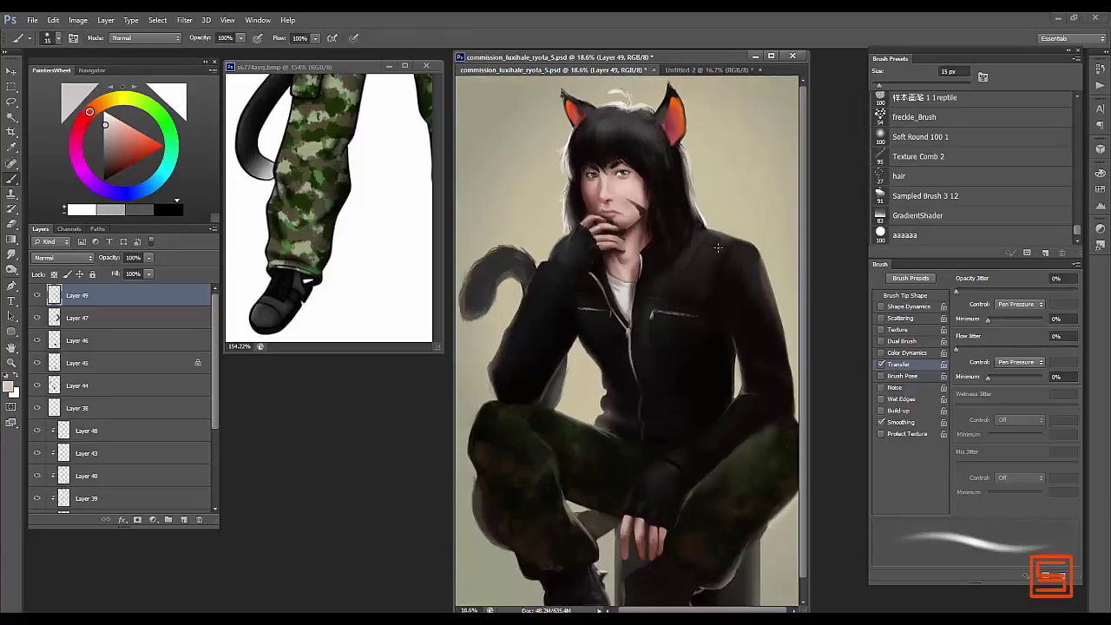
pyautogui.moveTo(654, 313); pyautogui.dragTo(692, 315)
# - Paint fur strands around both cat ears with the hair brush at 45 px, using sampled light and dark tones
pyautogui.press(']')
pyautogui.press(']')
pyautogui.scroll(-3, 330, 209)
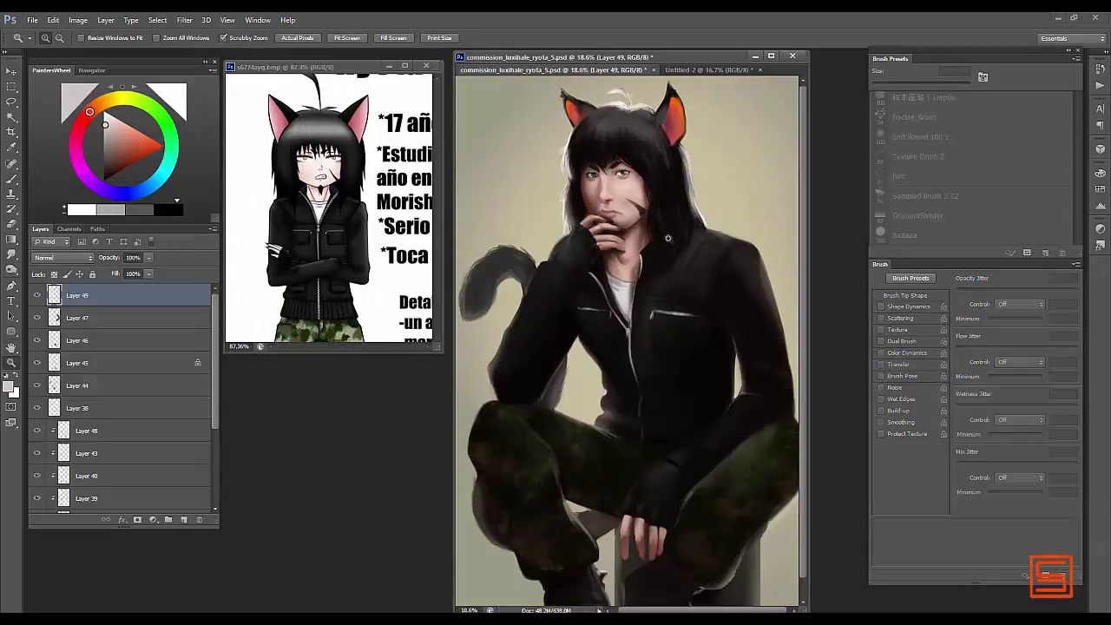
pyautogui.scroll(3, 686, 232)
pyautogui.click(901, 175)
pyautogui.keyDown('alt'); pyautogui.click(549, 118); pyautogui.keyUp('alt')
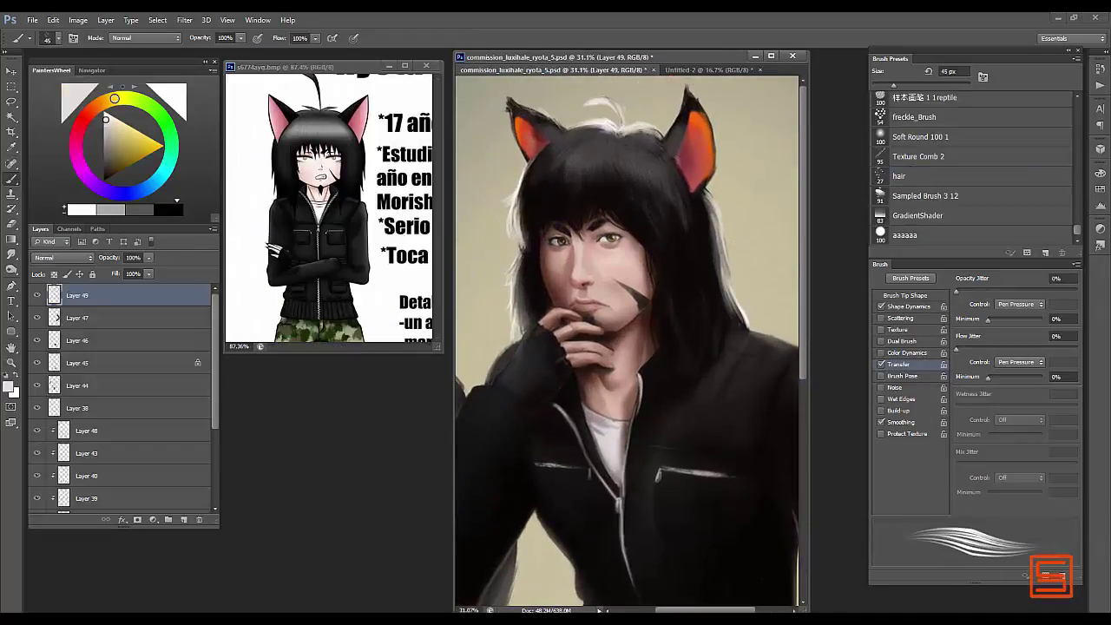
pyautogui.keyDown('alt'); pyautogui.click(669, 149); pyautogui.keyUp('alt')
pyautogui.keyDown('alt'); pyautogui.click(547, 130); pyautogui.keyUp('alt')
pyautogui.scroll(-3, 625, 339)
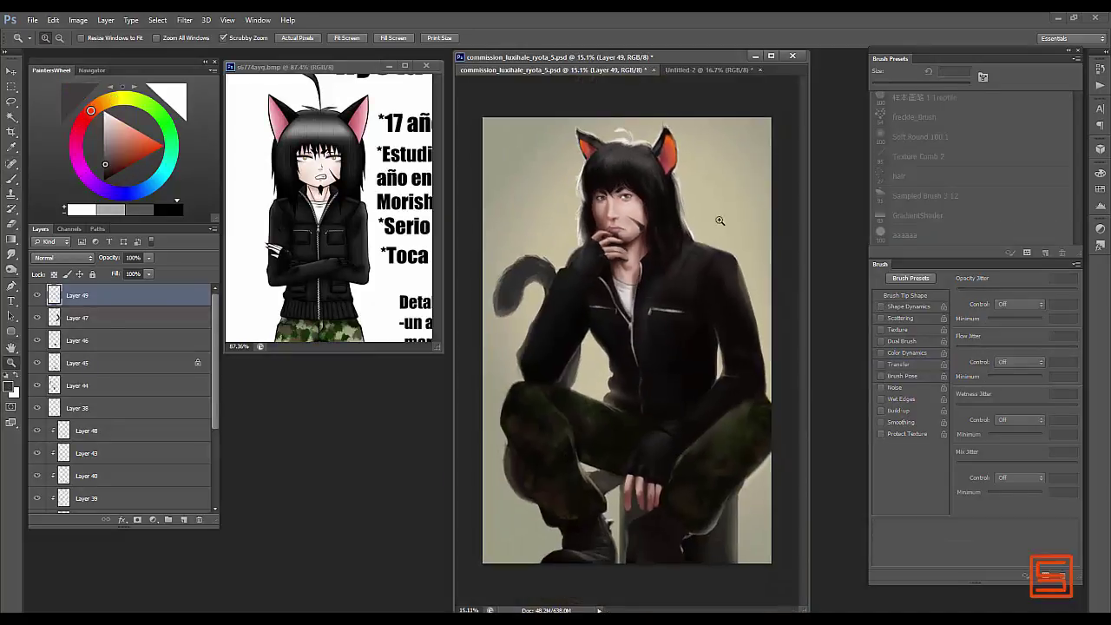
# - On a new layer, deepen the shadows between the raised hand's fingers with sampled dark red and brown at 25 px
pyautogui.scroll(3, 632, 316)
pyautogui.hotkey('ctrl', 'shift', 'alt', 'n')
pyautogui.press('[')
pyautogui.press('[')
pyautogui.press('[')
pyautogui.press('[')
pyautogui.press('[')
pyautogui.press('[')
pyautogui.press('[')
pyautogui.press('[')
pyautogui.press('[')
pyautogui.press('[')
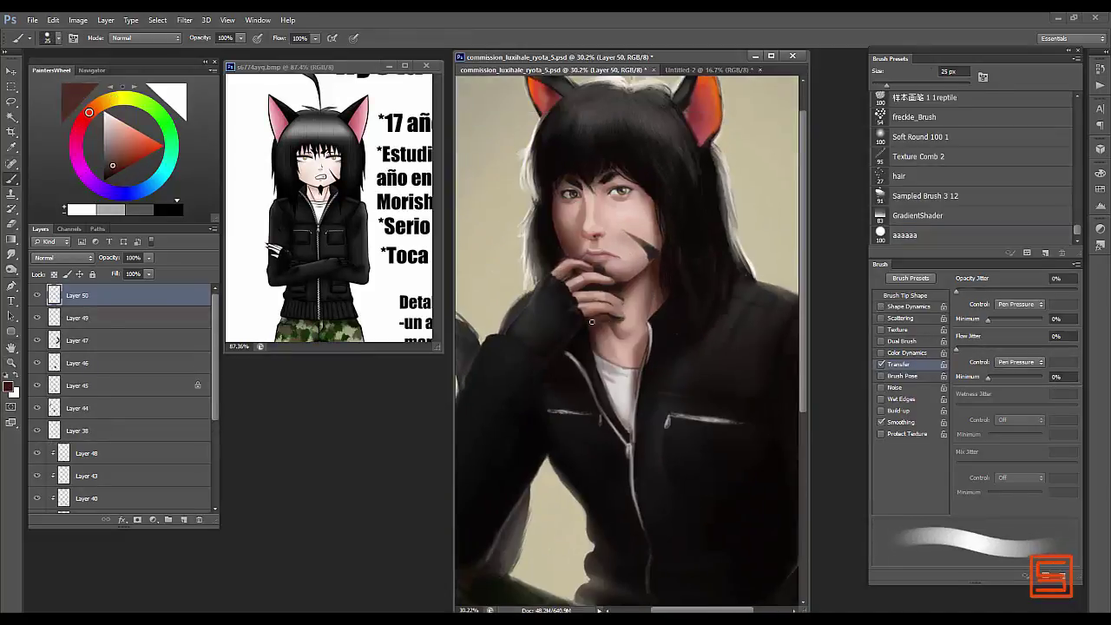
pyautogui.keyDown('alt'); pyautogui.click(596, 317); pyautogui.keyUp('alt')
pyautogui.keyDown('alt'); pyautogui.click(630, 278); pyautogui.keyUp('alt')
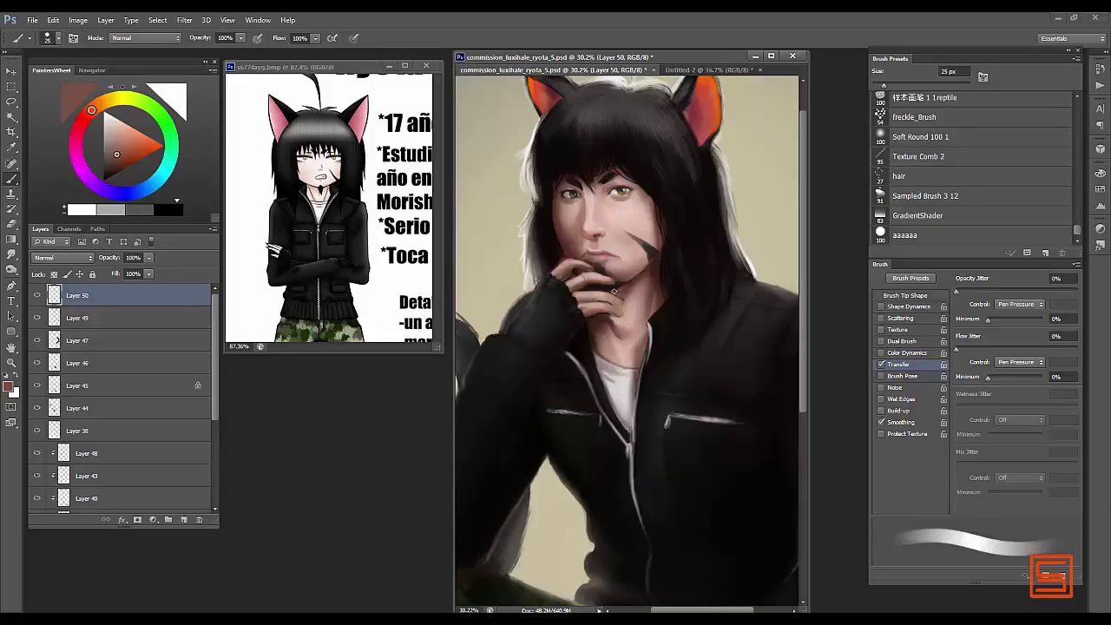
# - On another new layer, paint a dark goatee tuft hanging between the raised fingers with 10 and 5 px strokes
pyautogui.press(']')
pyautogui.hotkey('ctrl', 'shift', 'alt', 'n')
pyautogui.press('[')
pyautogui.press('[')
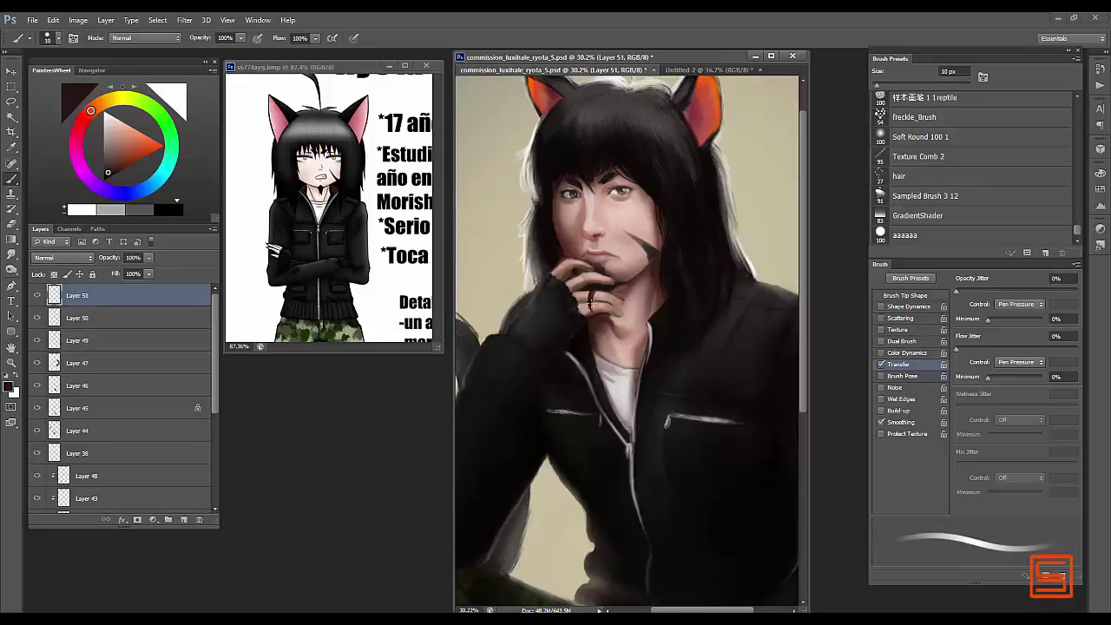
pyautogui.press('[')
pyautogui.keyDown('alt'); pyautogui.click(594, 295); pyautogui.keyUp('alt')
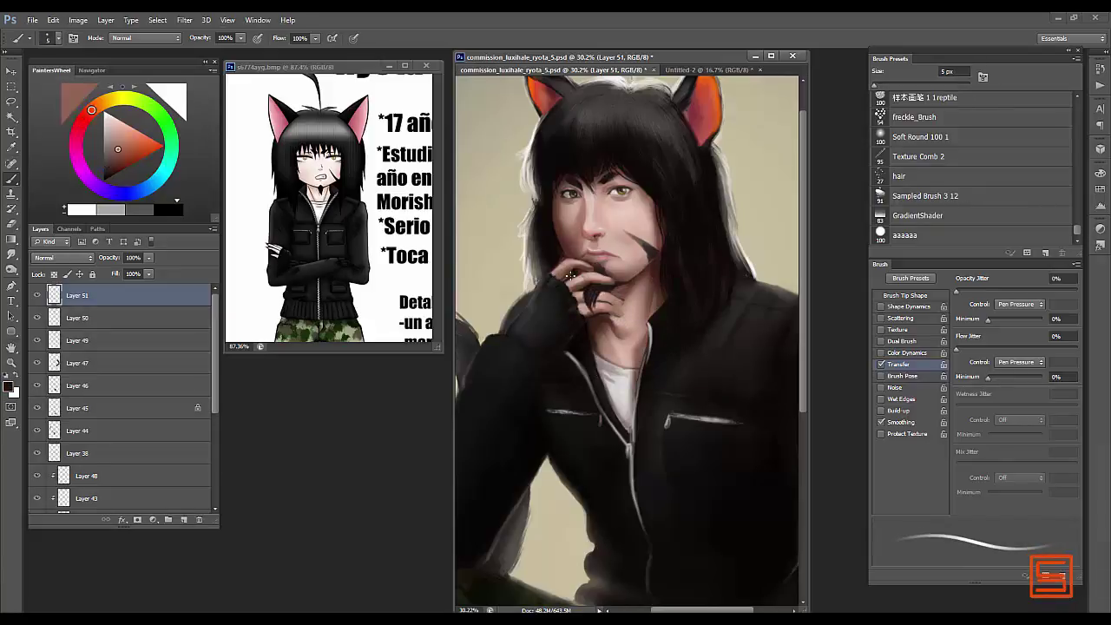
pyautogui.scroll(1, 551, 268)
pyautogui.press('[')
pyautogui.keyDown('alt'); pyautogui.click(582, 273); pyautogui.keyUp('alt')
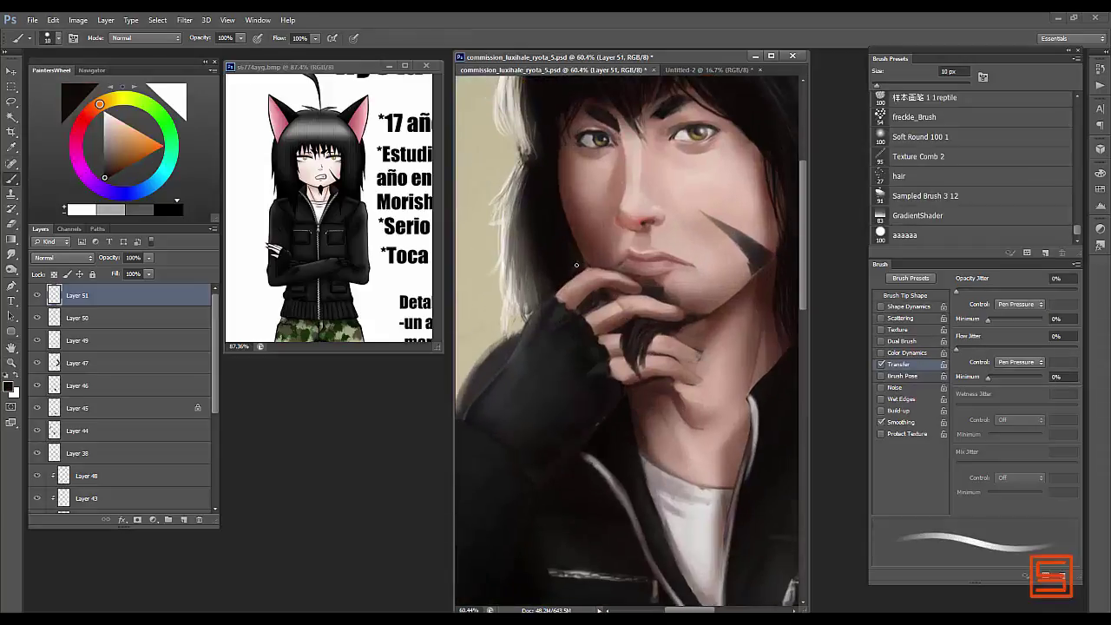
# - Lighten the raised hand's fingers with sampled pale pink and sharpen their border with the glove in dark at 8 px
pyautogui.keyDown('alt'); pyautogui.click(582, 276); pyautogui.keyUp('alt')
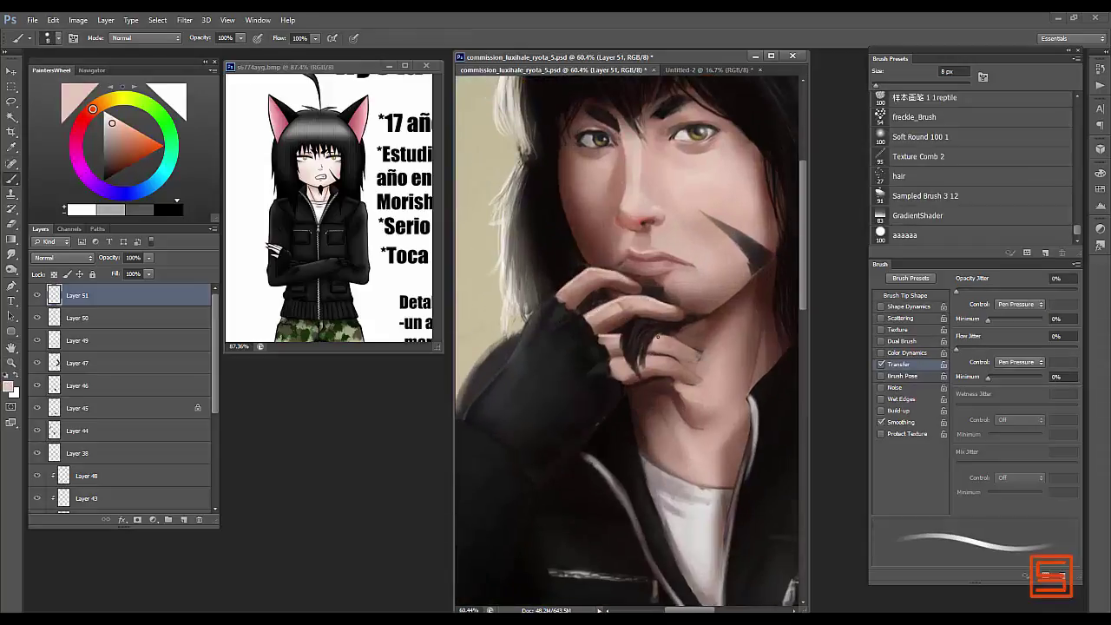
pyautogui.press(']')
pyautogui.press(']')
pyautogui.press(']')
pyautogui.keyDown('alt'); pyautogui.click(596, 329); pyautogui.keyUp('alt')
pyautogui.press('[')
pyautogui.press('[')
pyautogui.press('[')
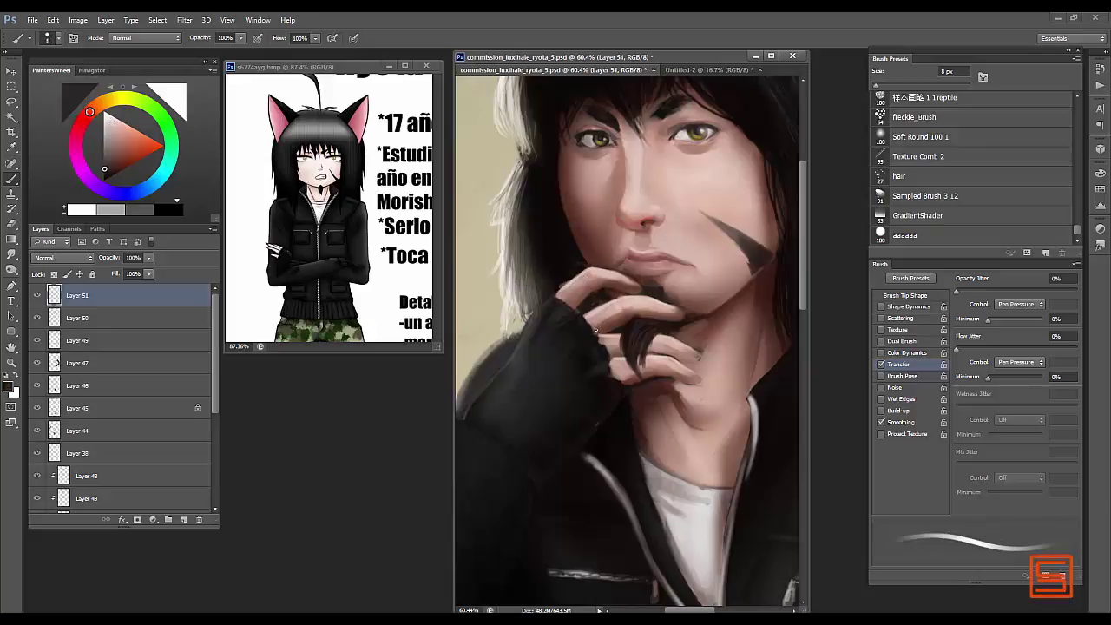
# - Sharpen the dark edges around the raised hand's fingers and glove with sampled near-black at 10 px
pyautogui.press(']')
pyautogui.press(']')
pyautogui.press(']')
pyautogui.press(']')
pyautogui.press(']')
pyautogui.press(']')
pyautogui.press('[')
pyautogui.press('[')
pyautogui.press('[')
pyautogui.press('[')
pyautogui.keyDown('alt'); pyautogui.click(710, 225); pyautogui.keyUp('alt')
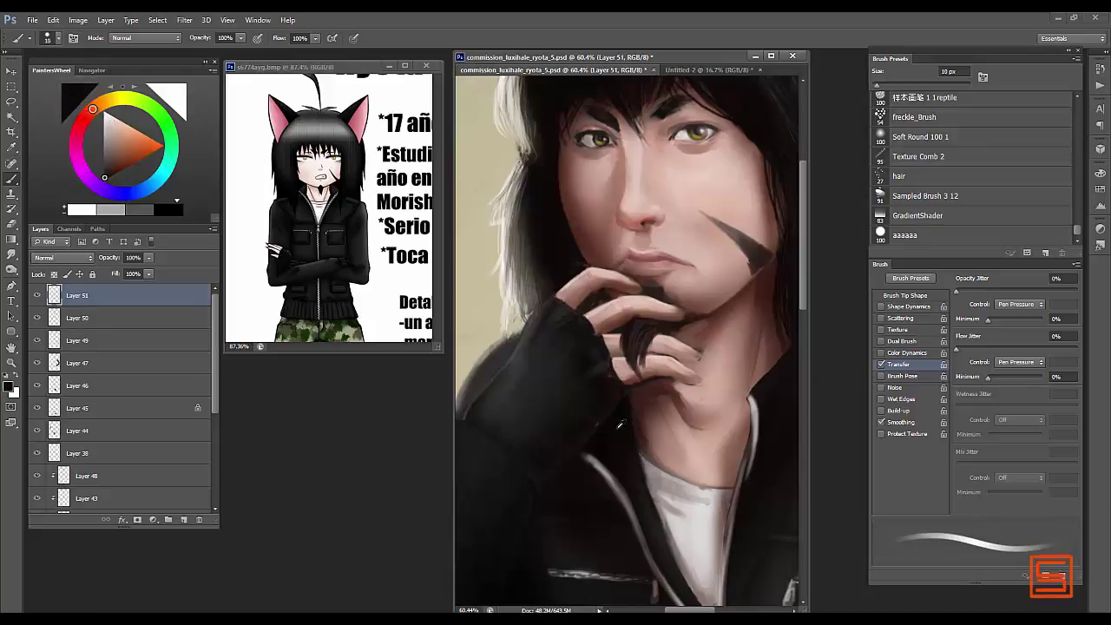
pyautogui.keyDown('alt'); pyautogui.click(619, 424); pyautogui.keyUp('alt')
pyautogui.press(']')
# - Blend the raised hand's fingers with sampled red and pale pink skin tones at 25 to 35 px
pyautogui.keyDown('alt'); pyautogui.click(648, 222); pyautogui.keyUp('alt')
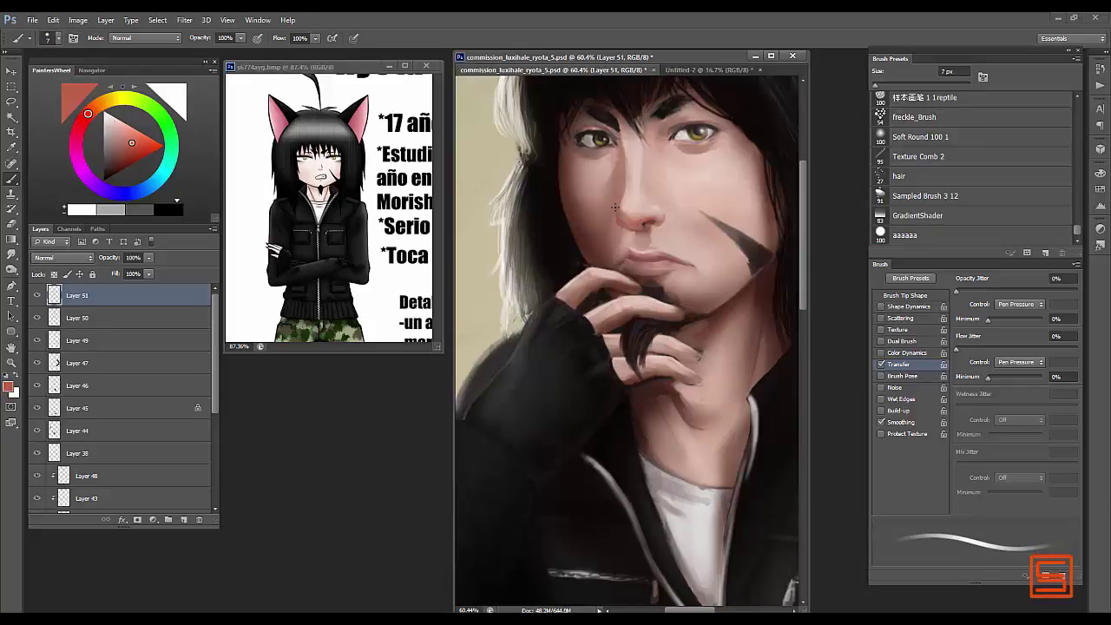
pyautogui.press(']')
pyautogui.press(']')
pyautogui.press('[')
pyautogui.press('[')
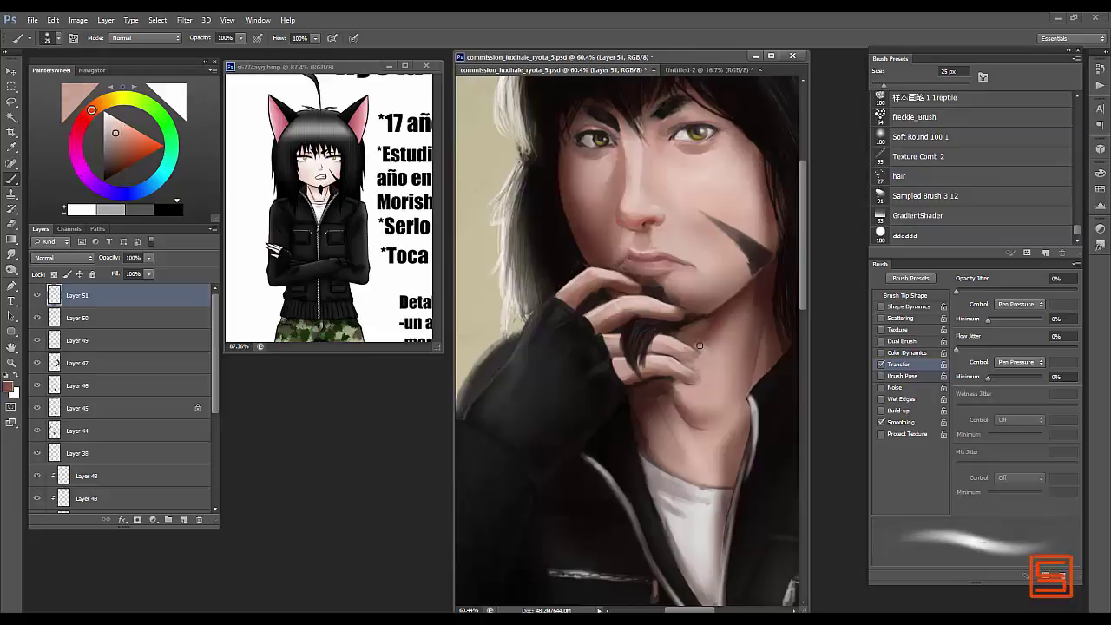
pyautogui.keyDown('alt'); pyautogui.click(563, 297); pyautogui.keyUp('alt')
pyautogui.press(']')
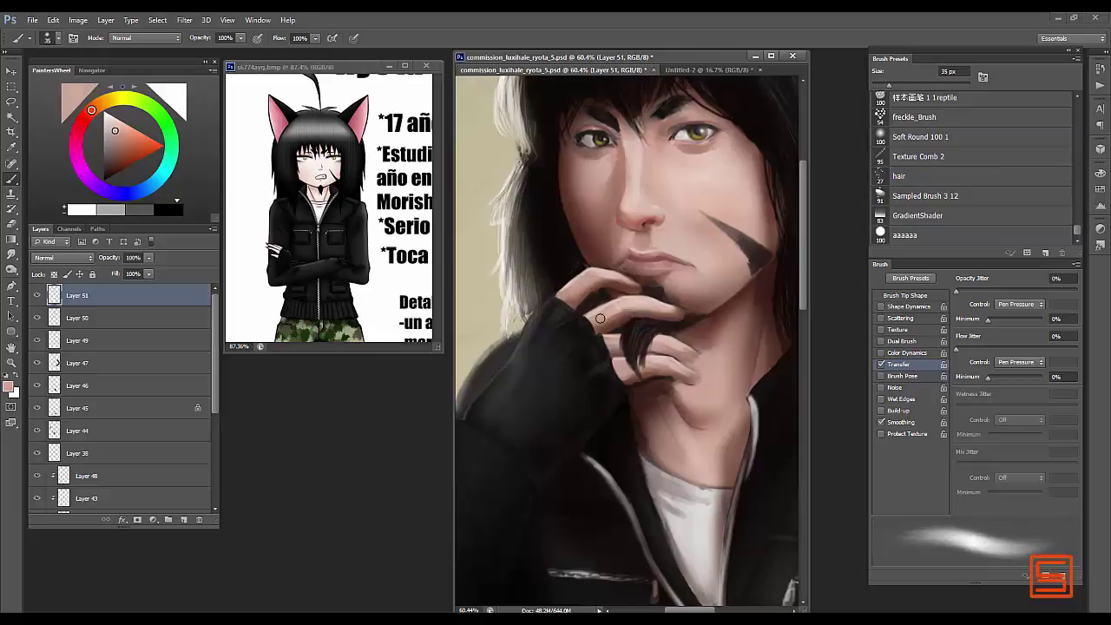
pyautogui.keyDown('alt'); pyautogui.click(658, 214); pyautogui.keyUp('alt')
pyautogui.press(']')
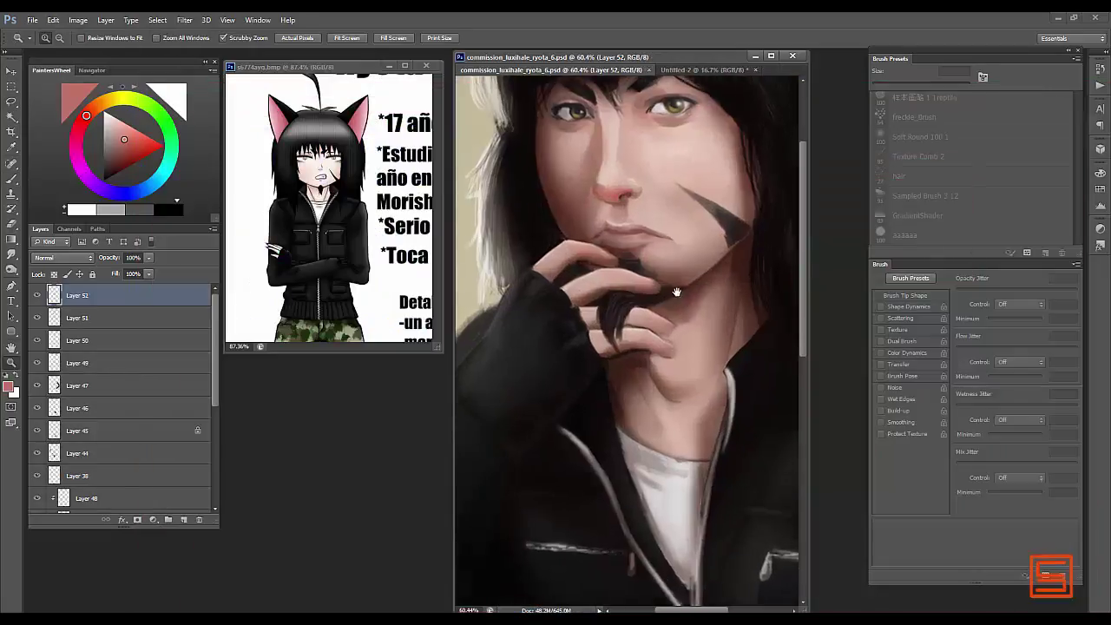
# - On a new layer, outline pointed nails on the raised hand's fingers, fill them with black and touch them up at 8 px
pyautogui.moveTo(677, 292); pyautogui.dragTo(668, 307)
pyautogui.press('l')
pyautogui.moveTo(653, 364); pyautogui.dragTo(680, 385)
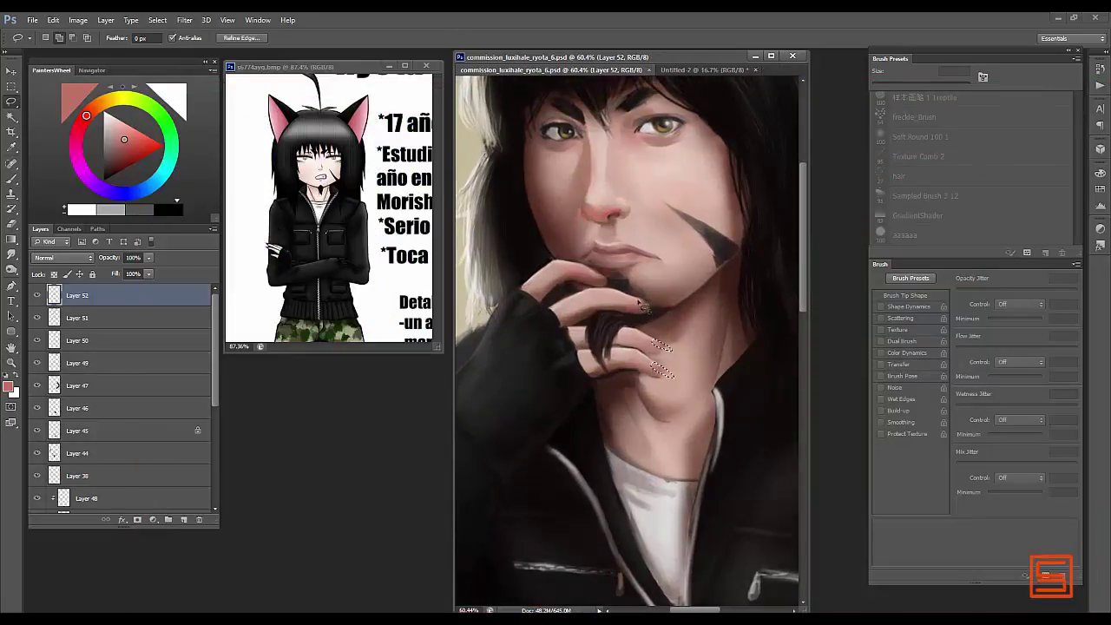
pyautogui.press('d')
pyautogui.hotkey('alt', 'BackSpace')
pyautogui.hotkey('ctrl', 'd')
pyautogui.press('b')
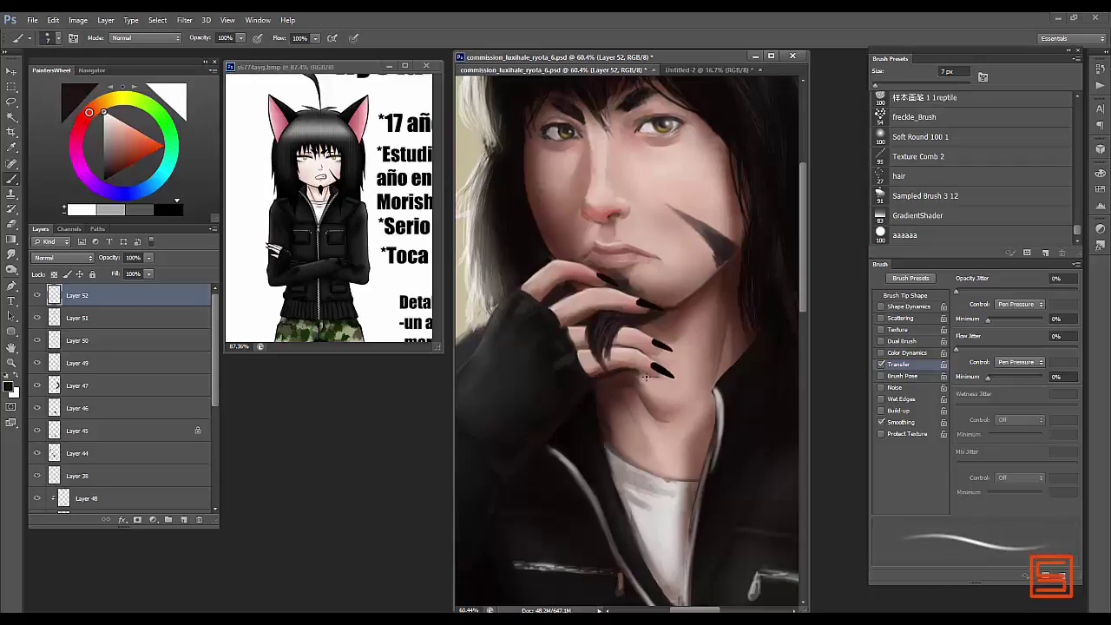
pyautogui.keyDown('alt'); pyautogui.click(618, 284); pyautogui.keyUp('alt')
pyautogui.press(']')
pyautogui.keyDown('alt'); pyautogui.click(657, 345); pyautogui.keyUp('alt')
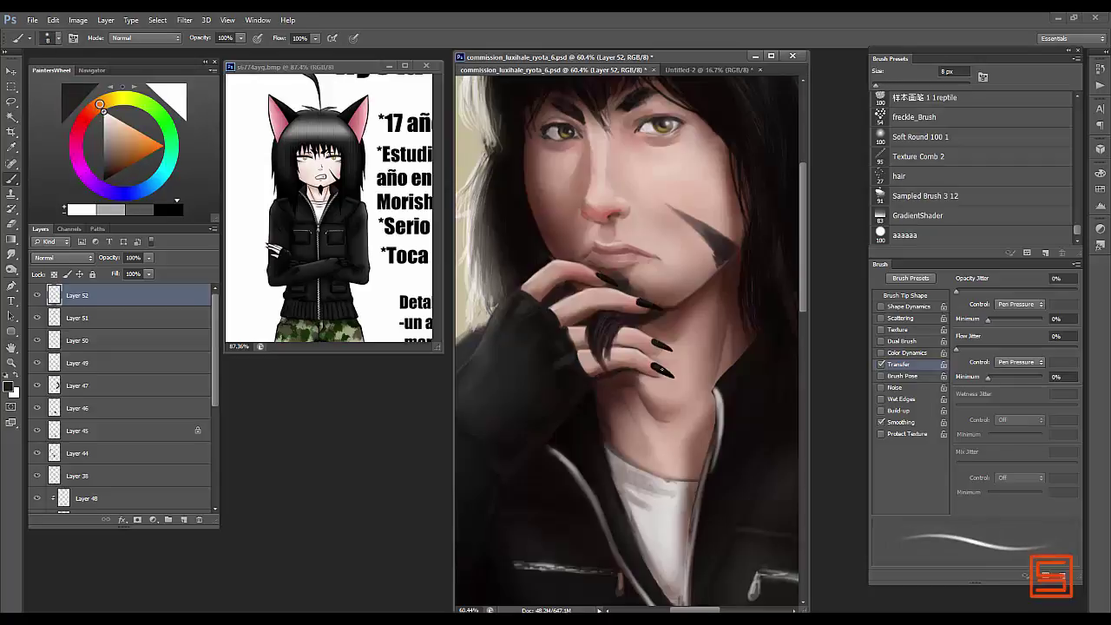
# - Outline pointed nail shapes on the lowered hand's four fingertips and fill them with black
pyautogui.press('z')
pyautogui.moveTo(657, 344); pyautogui.dragTo(599, 347)
pyautogui.moveTo(600, 486); pyautogui.dragTo(619, 494)
pyautogui.press('l')
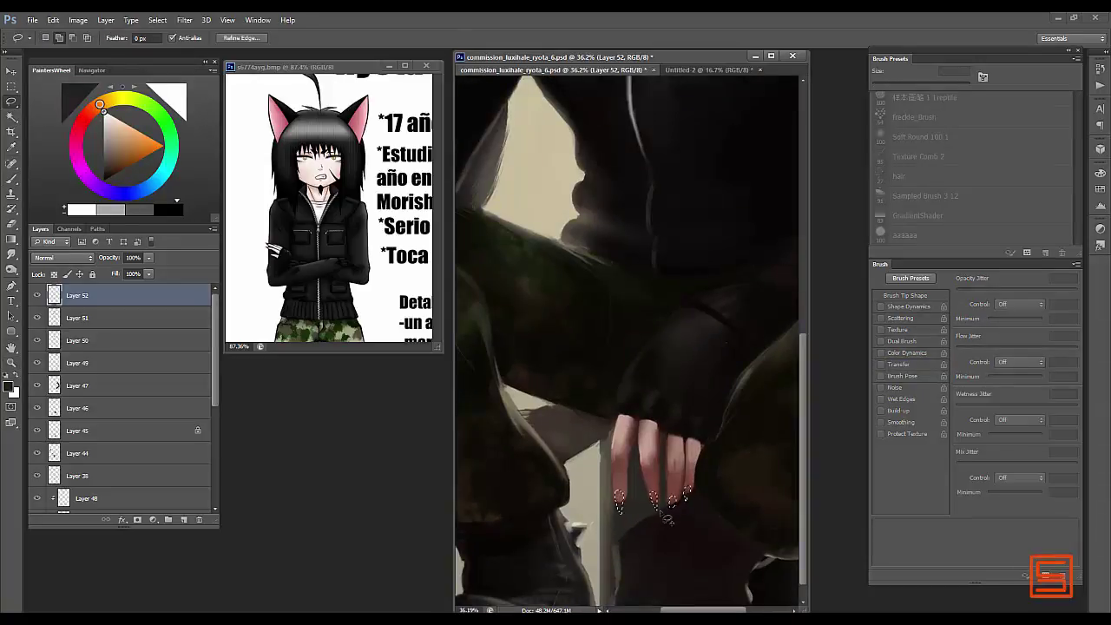
pyautogui.hotkey('ctrl', 'm')
pyautogui.press('Return')
pyautogui.press('b')
pyautogui.hotkey('ctrl', 'd')
pyautogui.press('z')
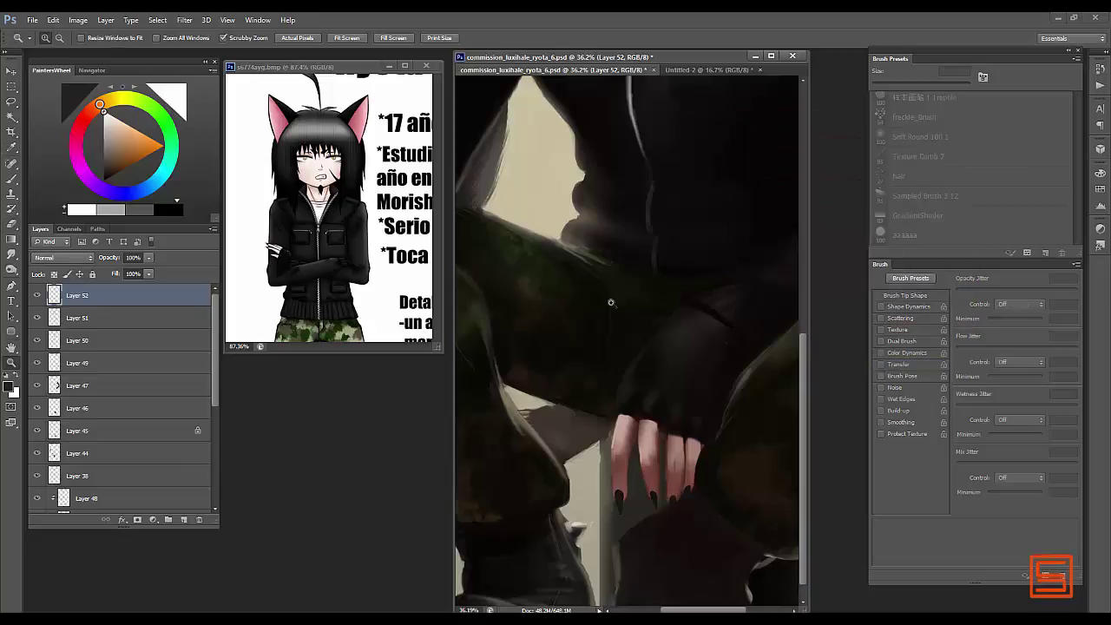
# - Lock the nail layer's transparent pixels and softly shade the raised hand's nails with a 103 px brush
pyautogui.moveTo(587, 173); pyautogui.dragTo(556, 174)
pyautogui.scroll(3, 625, 260)
pyautogui.press('b')
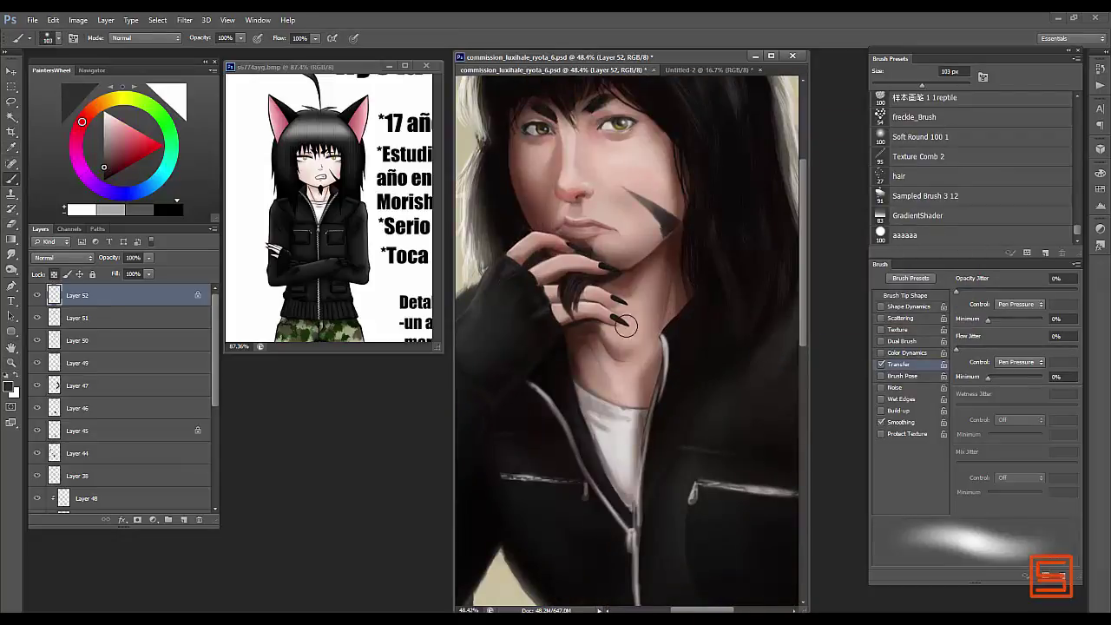
pyautogui.scroll(2, 649, 280)
pyautogui.keyDown('alt'); pyautogui.click(650, 280); pyautogui.keyUp('alt')
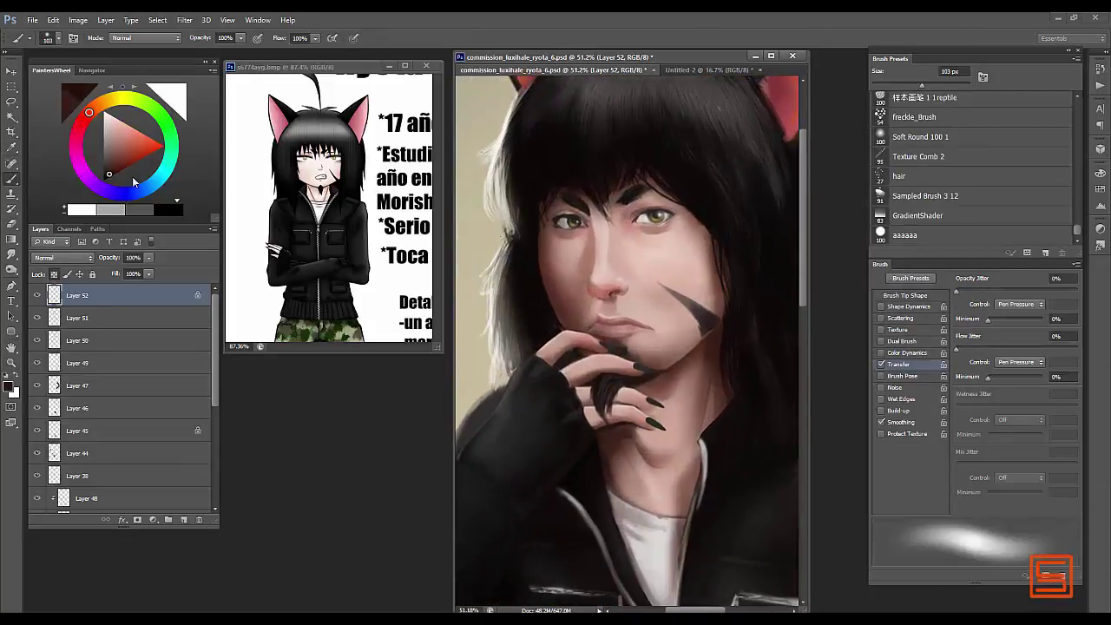
# - On a new layer, redefine the dark line of the mouth with sampled dark brown at 10 px
pyautogui.press('[')
pyautogui.press('[')
pyautogui.press('[')
pyautogui.press('[')
pyautogui.press('[')
pyautogui.press('[')
pyautogui.press('[')
pyautogui.press('[')
pyautogui.press('[')
pyautogui.hotkey('ctrl', 'shift', 'alt', 'n')
pyautogui.keyDown('alt'); pyautogui.click(612, 326); pyautogui.keyUp('alt')
pyautogui.press(']')
pyautogui.press(']')
pyautogui.press(']')
pyautogui.press(']')
pyautogui.press(']')
pyautogui.press(']')
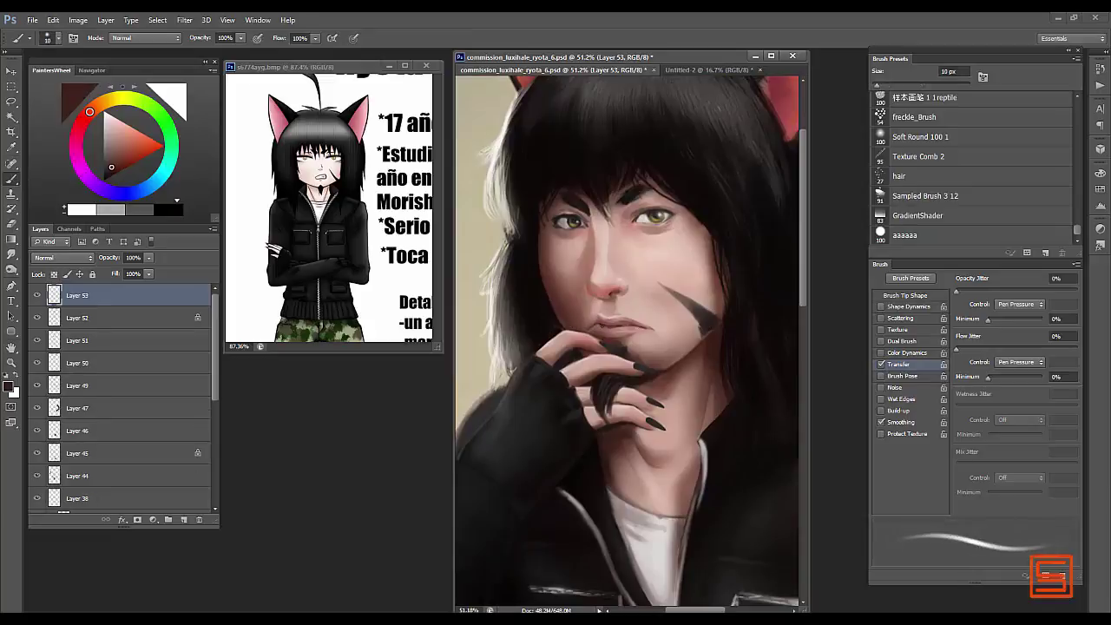
# - Smooth the skin along the nose and its bridge with sampled light skin tones at 25 and 15 px
pyautogui.keyDown('alt'); pyautogui.click(595, 299); pyautogui.keyUp('alt')
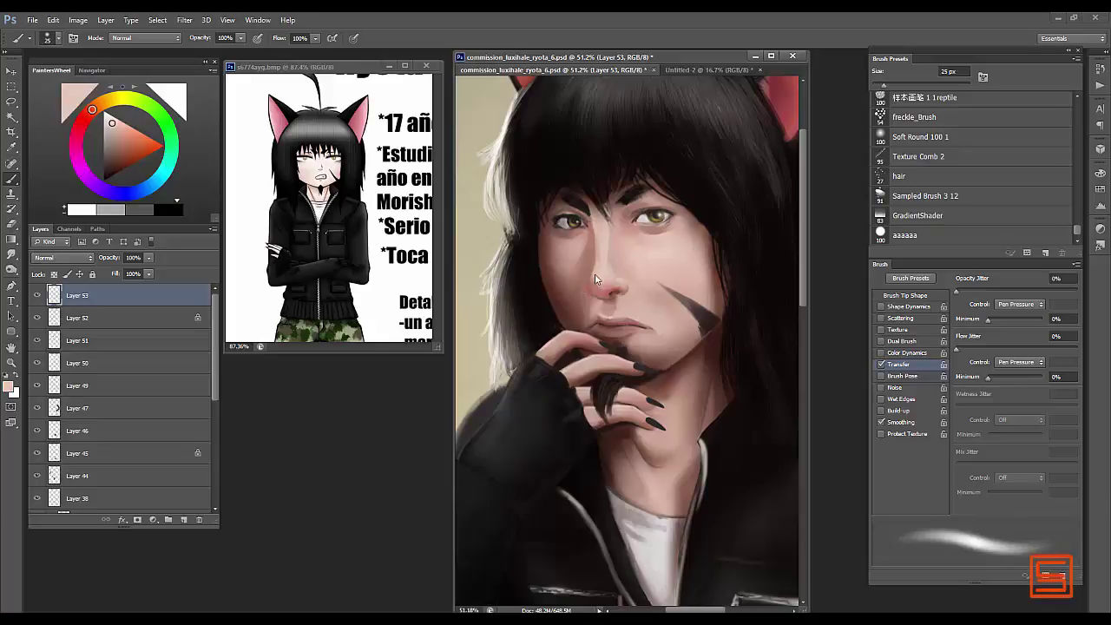
pyautogui.keyDown('alt'); pyautogui.click(598, 233); pyautogui.keyUp('alt')
pyautogui.press(']')
pyautogui.keyDown('alt'); pyautogui.click(593, 224); pyautogui.keyUp('alt')
pyautogui.press('[')
pyautogui.press('[')
pyautogui.press('[')
pyautogui.press('[')
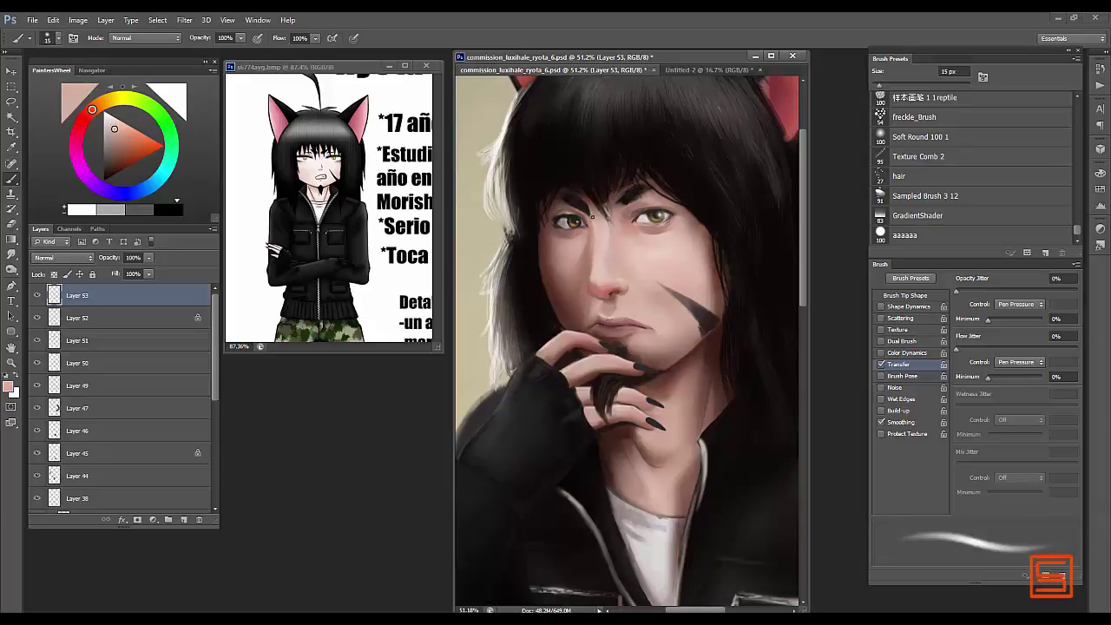
# - Deepen the dark outlines around both eyes with sampled near-black at 25 and 8 px
pyautogui.keyDown('alt'); pyautogui.click(563, 220); pyautogui.keyUp('alt')
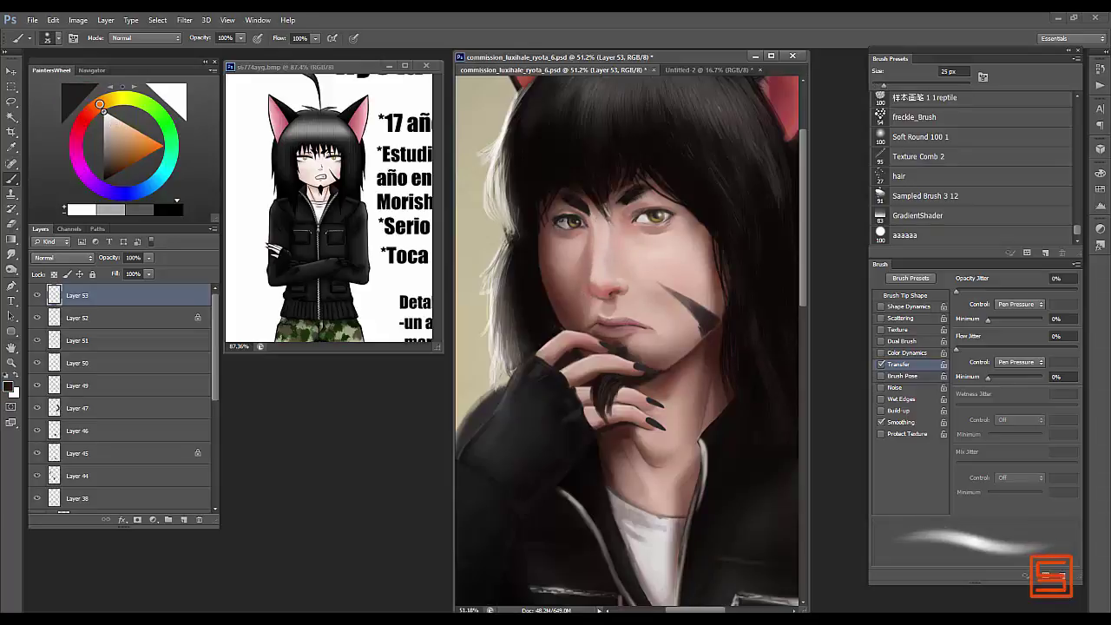
pyautogui.press('[')
pyautogui.press('[')
pyautogui.keyDown('alt'); pyautogui.click(638, 222); pyautogui.keyUp('alt')
pyautogui.keyDown('alt'); pyautogui.click(691, 222); pyautogui.keyUp('alt')
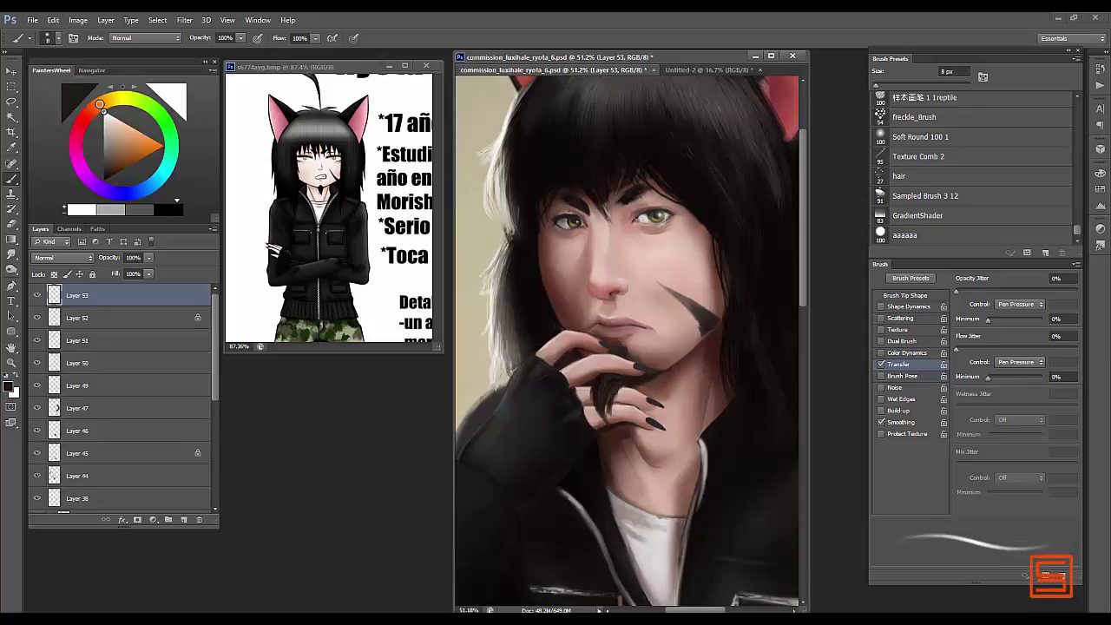
# - Sharpen the eyelids and lashes with fine near-black strokes, going from 7 px down to 1 px
pyautogui.scroll(-1, 651, 231)
pyautogui.press(']')
pyautogui.press(']')
pyautogui.press(']')
pyautogui.press(']')
pyautogui.press(']')
pyautogui.press(']')
pyautogui.press(']')
pyautogui.keyDown('alt'); pyautogui.click(651, 231); pyautogui.keyUp('alt')
pyautogui.press('[')
pyautogui.press('[')
pyautogui.press('[')
pyautogui.press('[')
pyautogui.press('[')
pyautogui.press('[')
pyautogui.press('[')
pyautogui.press('[')
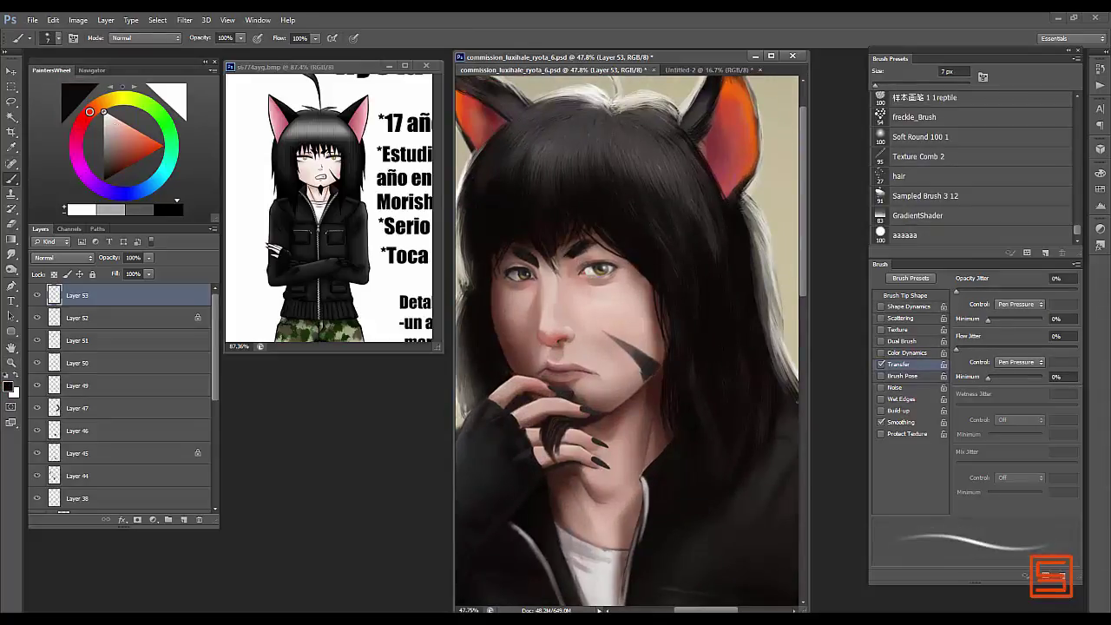
pyautogui.press('[')
pyautogui.press('[')
pyautogui.press('[')
pyautogui.moveTo(625, 347); pyautogui.dragTo(662, 338)
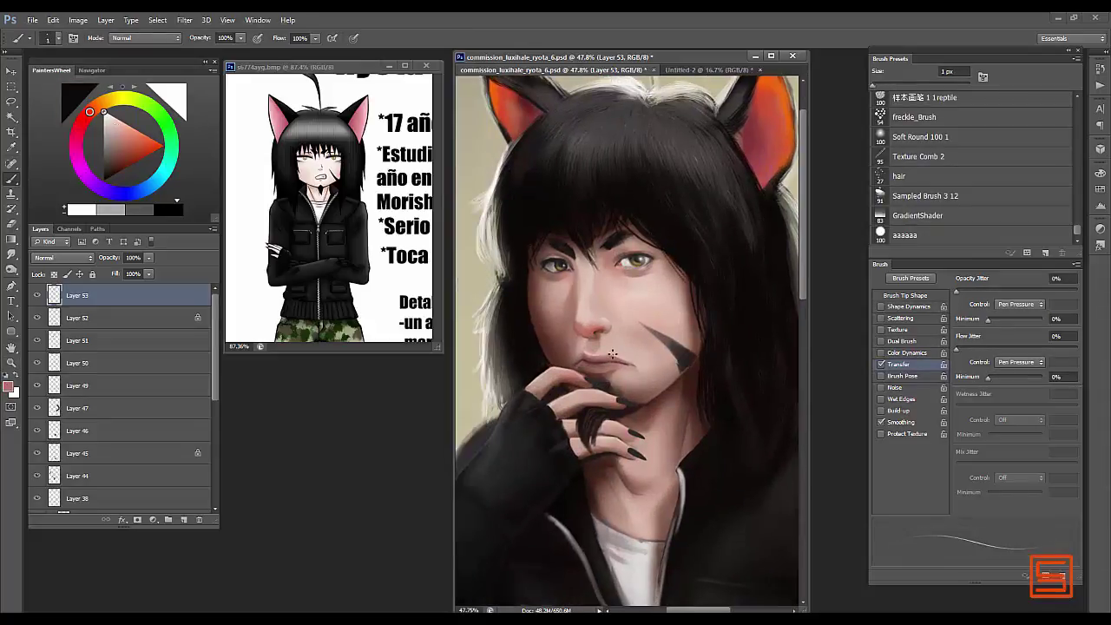
# - On a new layer, refine the lips with sampled pink and skin tones at 6 px
pyautogui.keyDown('alt'); pyautogui.click(594, 367); pyautogui.keyUp('alt')
pyautogui.hotkey('ctrl', 'shift', 'alt', 'n')
pyautogui.press(']')
pyautogui.press(']')
pyautogui.press(']')
pyautogui.press(']')
pyautogui.press(']')
pyautogui.press(']')
pyautogui.press(']')
pyautogui.press(']')
pyautogui.press(']')
pyautogui.press(']')
pyautogui.press(']')
pyautogui.press(']')
pyautogui.press('[')
pyautogui.press('[')
pyautogui.press('[')
pyautogui.press('[')
pyautogui.press('[')
pyautogui.press('[')
pyautogui.press('[')
pyautogui.keyDown('alt'); pyautogui.click(599, 362); pyautogui.keyUp('alt')
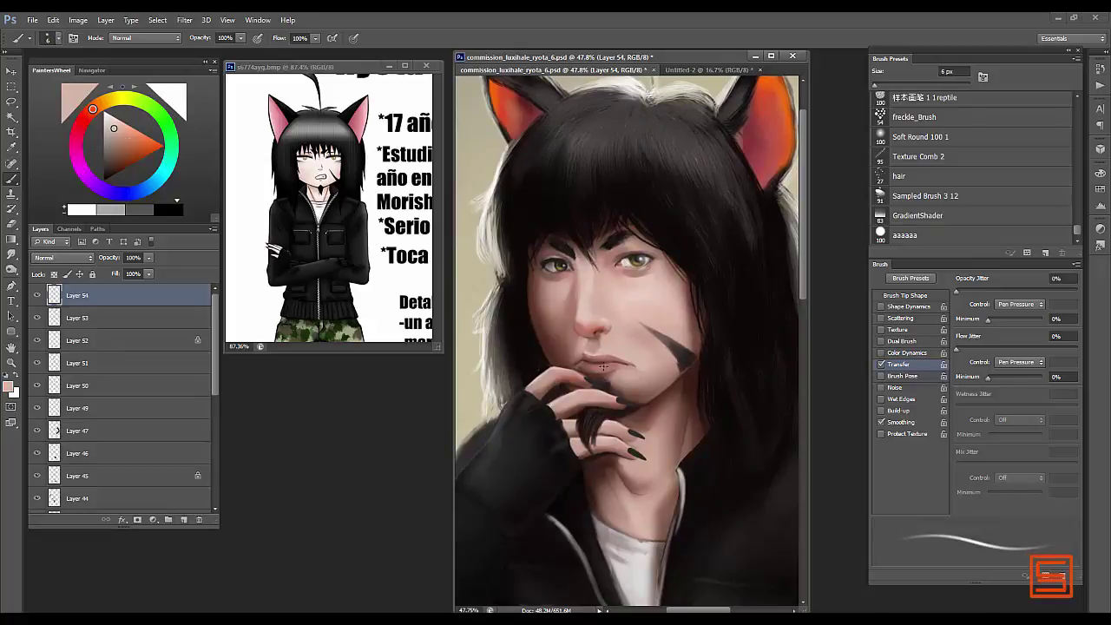
pyautogui.keyDown('alt'); pyautogui.click(594, 368); pyautogui.keyUp('alt')
# - Clean up the edges around the lowered hand and trouser leg with sampled background beige at 20 px
pyautogui.press('z')
pyautogui.keyDown('alt'); pyautogui.click(637, 298); pyautogui.keyUp('alt')
pyautogui.keyDown('alt'); pyautogui.click(638, 298); pyautogui.keyUp('alt')
pyautogui.click(668, 516)
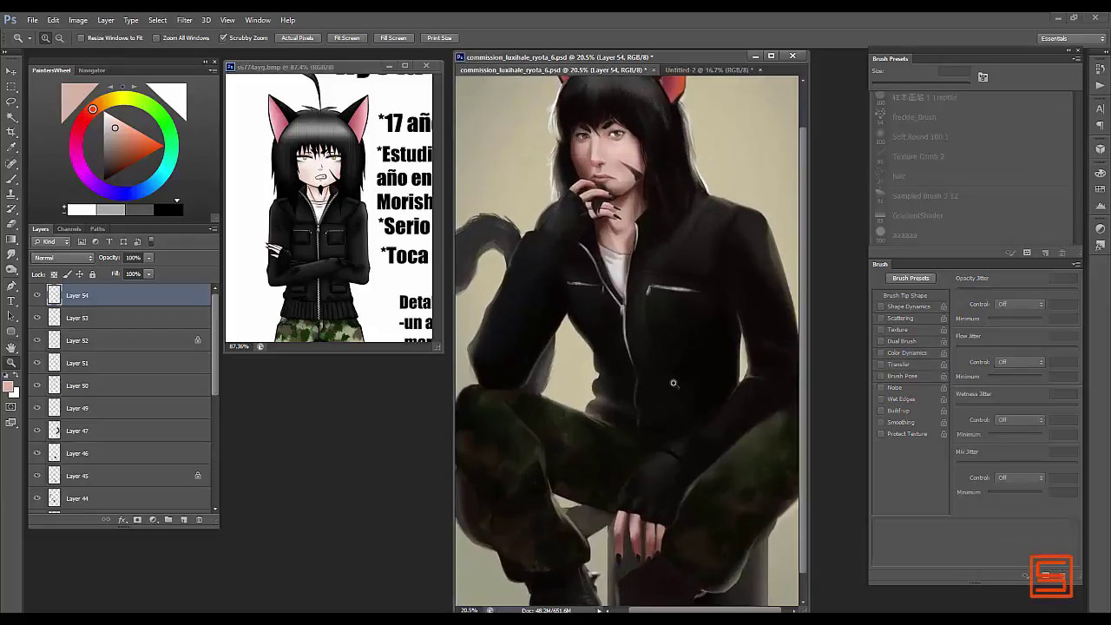
pyautogui.click(680, 512)
pyautogui.press('b')
pyautogui.keyDown('alt'); pyautogui.click(632, 481); pyautogui.keyUp('alt')
pyautogui.keyDown('alt'); pyautogui.click(599, 488); pyautogui.keyUp('alt')
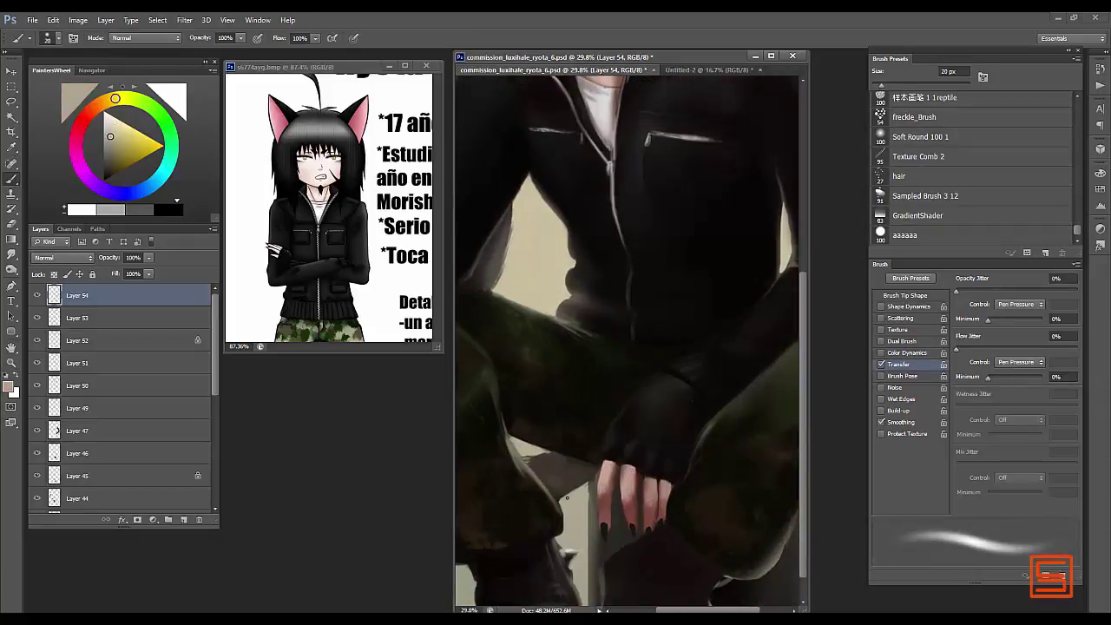
# - Brighten the jacket's front and pocket zippers with light grey strokes at 8 px
pyautogui.moveTo(634, 321)
pyautogui.mouseDown()
pyautogui.moveTo(626, 444)
pyautogui.moveTo(653, 514)
pyautogui.mouseUp()
pyautogui.press('[')
pyautogui.press('[')
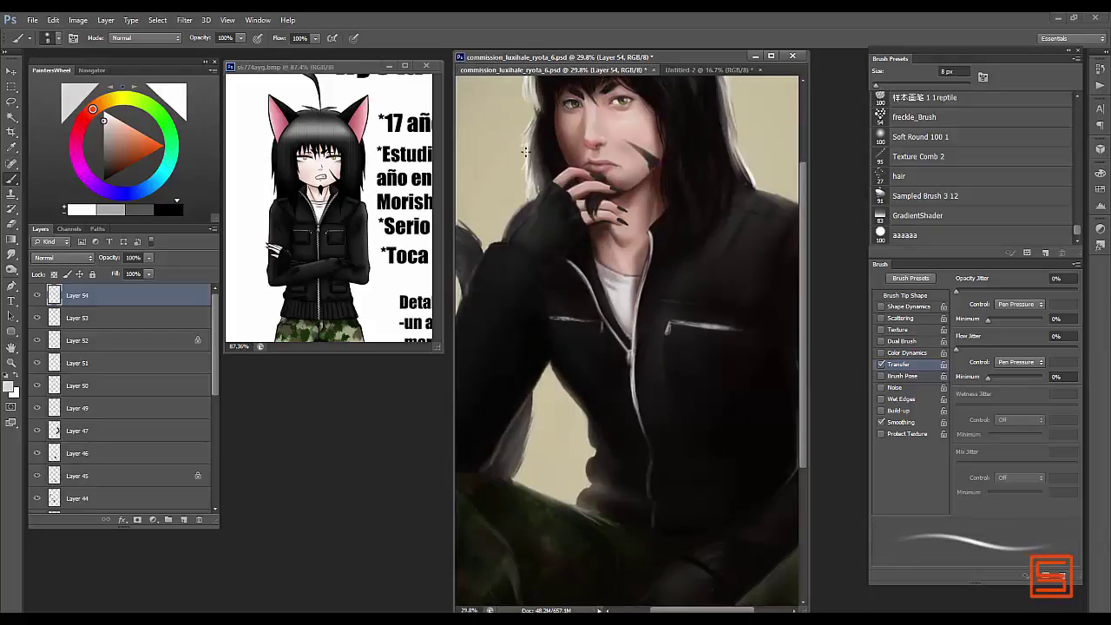
# - On a new layer, darken the boot area below the lowered hand with black at 30 to 40 px
pyautogui.press('z')
pyautogui.keyDown('alt'); pyautogui.click(607, 269); pyautogui.keyUp('alt')
pyautogui.keyDown('alt'); pyautogui.click(608, 270); pyautogui.keyUp('alt')
pyautogui.moveTo(661, 205); pyautogui.dragTo(721, 205)
pyautogui.press('b')
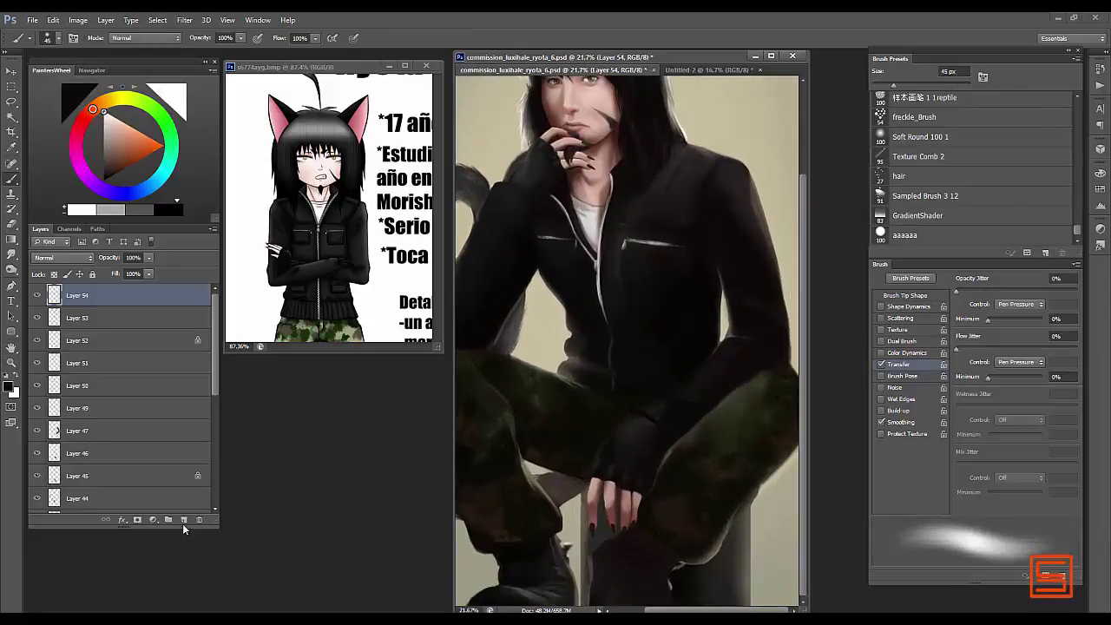
pyautogui.click(183, 519)
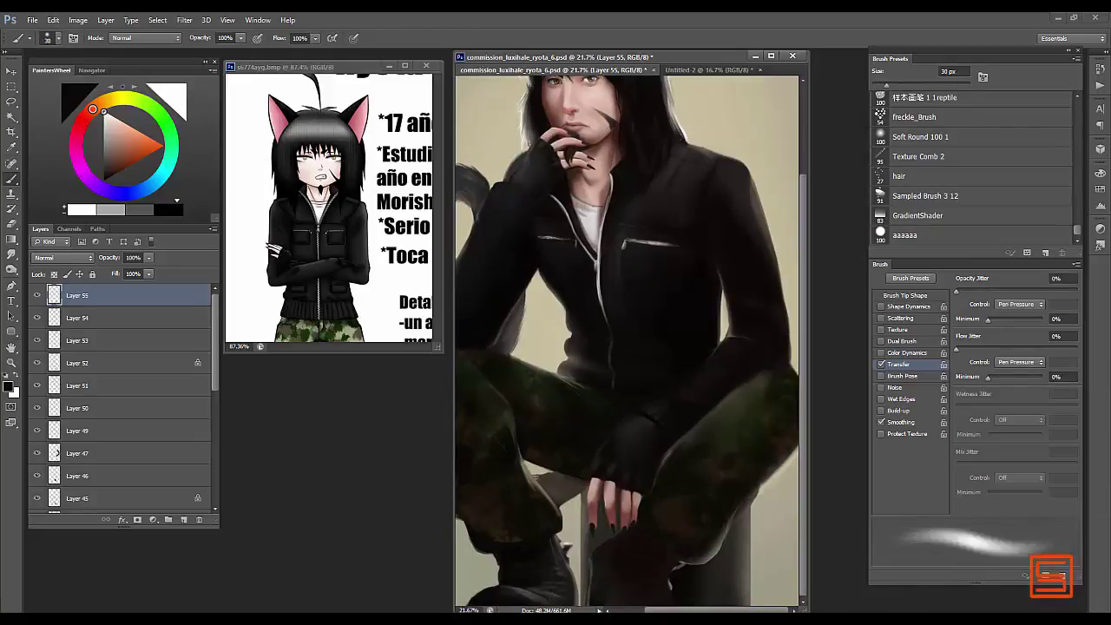
pyautogui.press(']')
pyautogui.press('[')
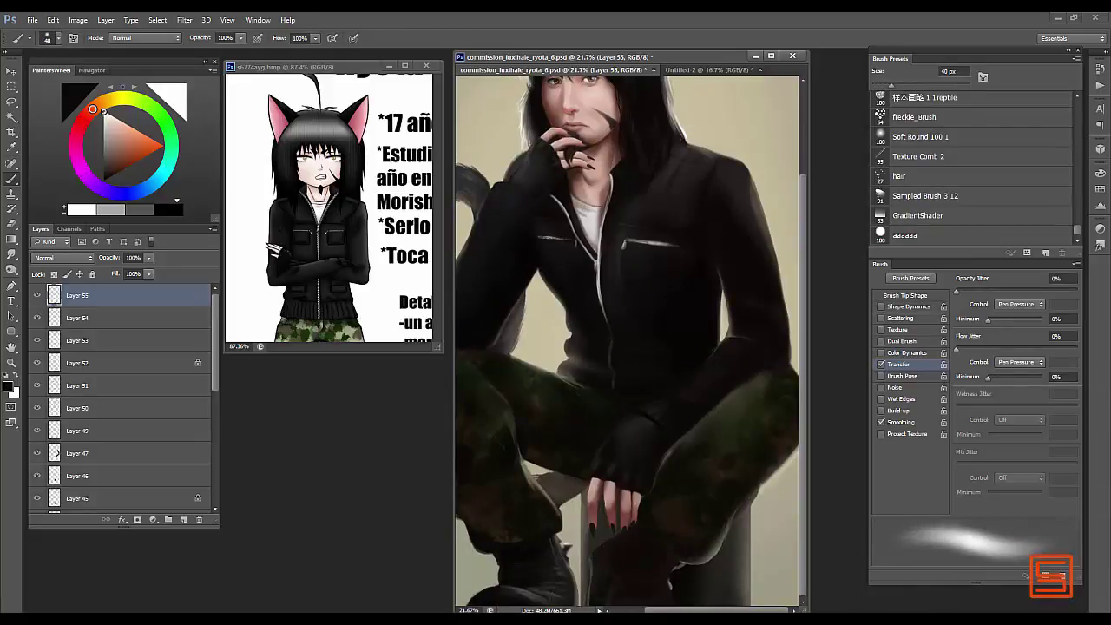
pyautogui.press(']')
pyautogui.press(']')
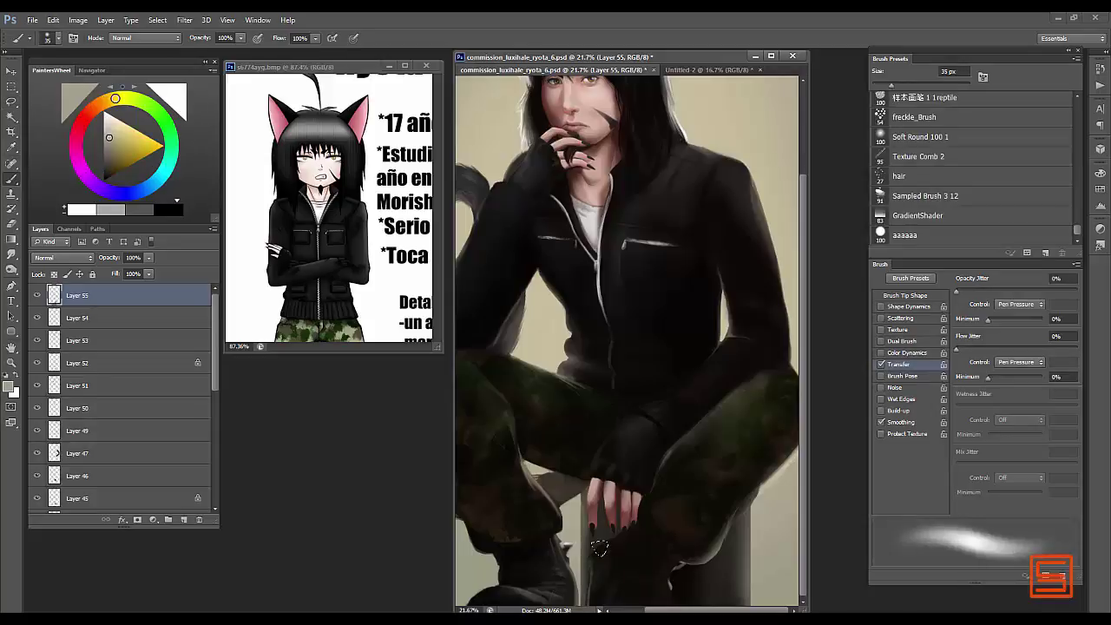
# - Collect all the character's painting layers into one group and add a new empty layer above it
pyautogui.moveTo(608, 427)
pyautogui.mouseDown()
pyautogui.moveTo(566, 427)
pyautogui.moveTo(584, 427)
pyautogui.mouseUp()
pyautogui.scroll(-3, 212, 453)
pyautogui.keyDown('shift'); pyautogui.click(173, 435); pyautogui.keyUp('shift')
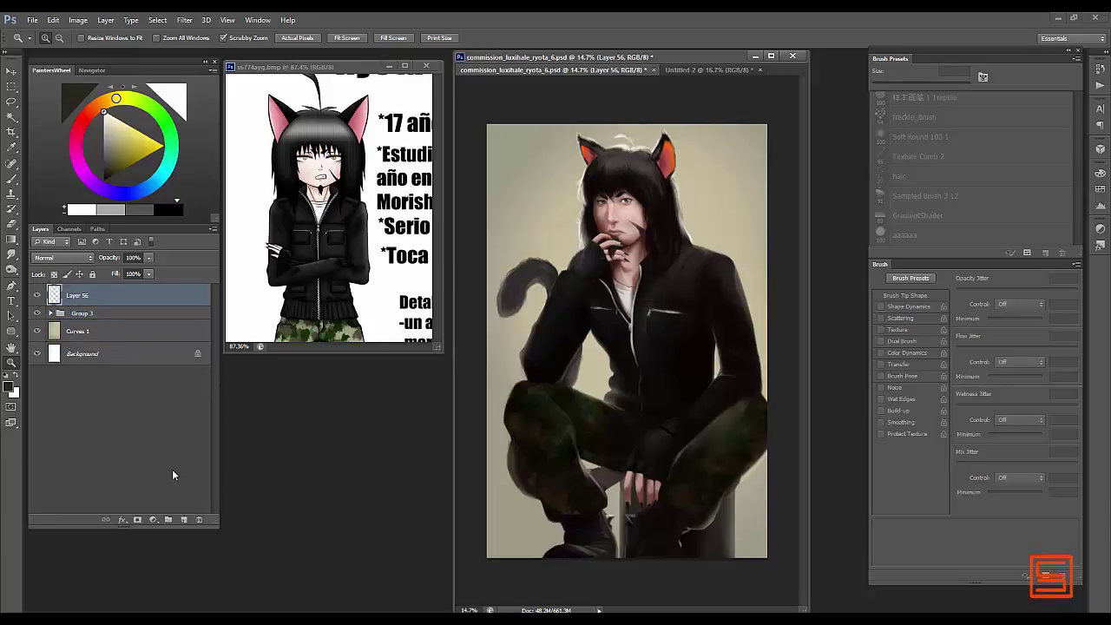
pyautogui.press('b')
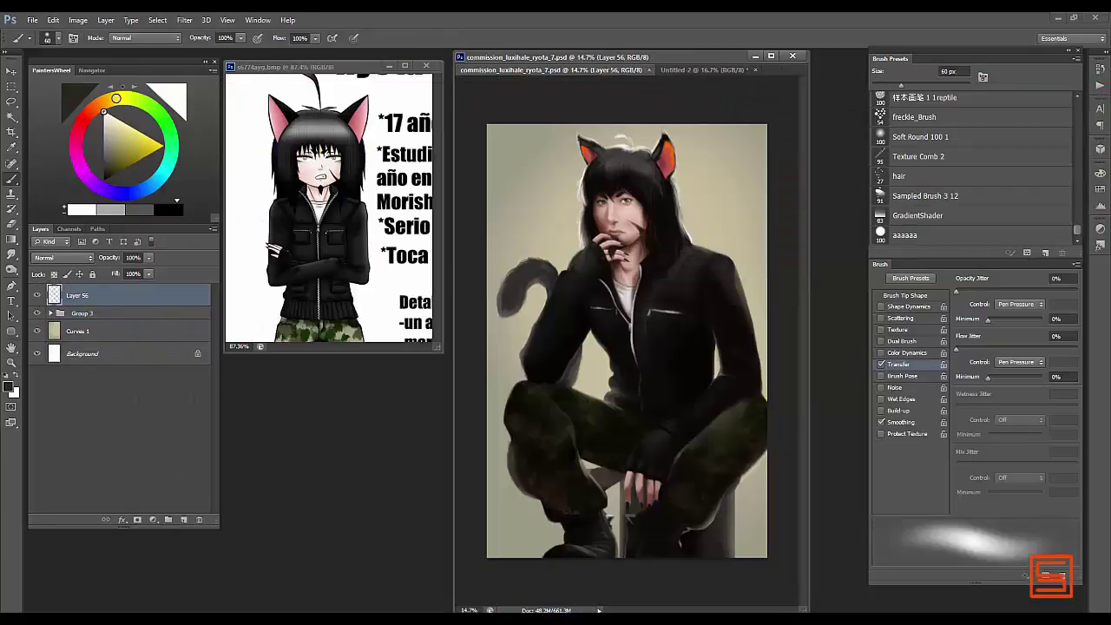
# - Set the new layer to Color Dodge and brush sampled ear orange-red over the figure at 300 px as warm glow
pyautogui.hotkey('shift', 'alt', 'd')
pyautogui.keyDown('alt'); pyautogui.click(584, 157); pyautogui.keyUp('alt')
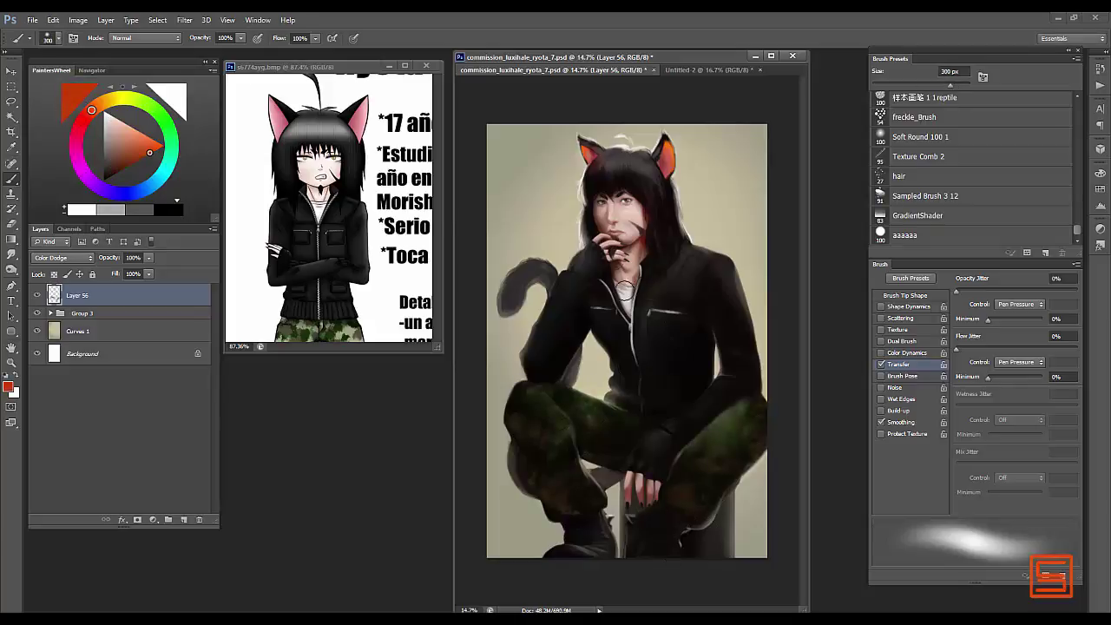
pyautogui.moveTo(640, 233); pyautogui.dragTo(700, 243)
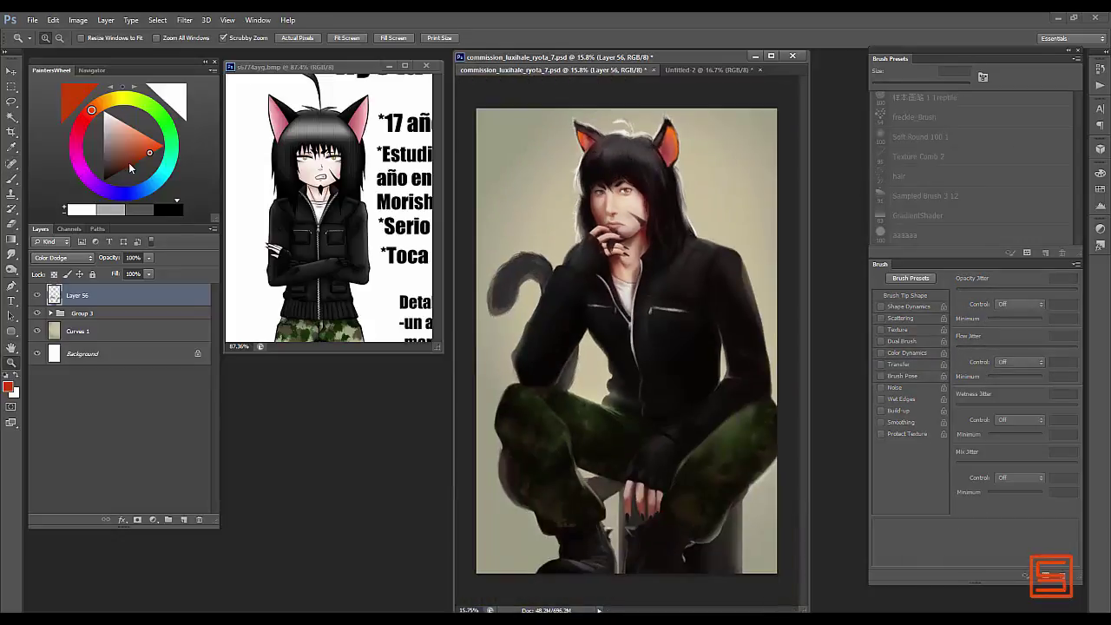
# - Brush a sampled beige glow along the tail and trouser leg at 175 to 250 px and clip the layer to Group 3
pyautogui.keyDown('alt'); pyautogui.click(557, 228); pyautogui.keyUp('alt')
pyautogui.moveTo(538, 258); pyautogui.dragTo(504, 273)
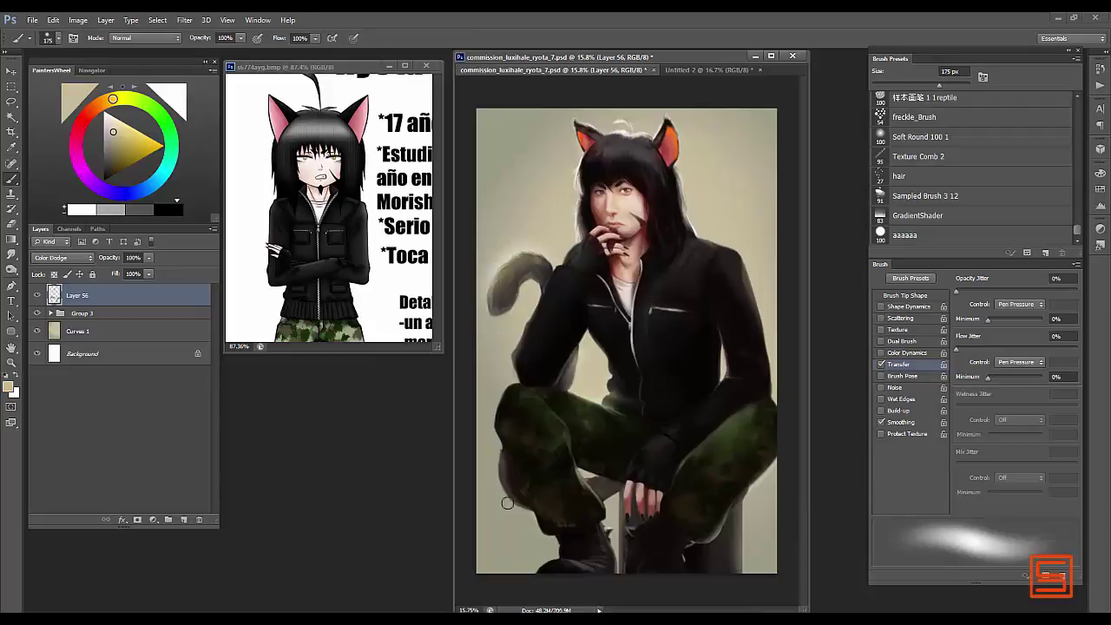
pyautogui.press('[')
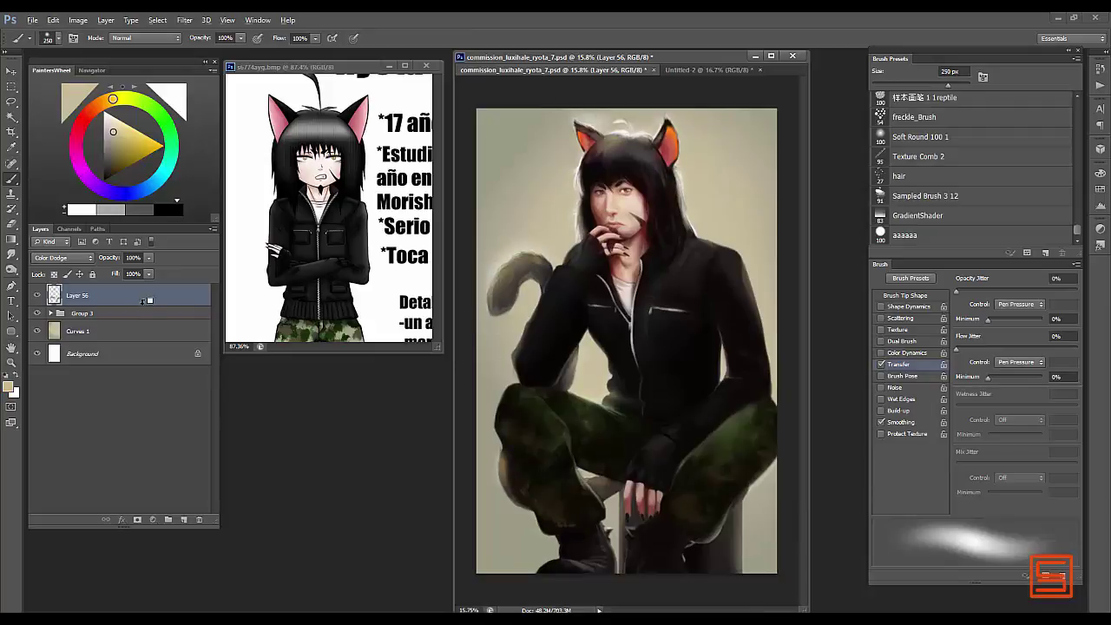
pyautogui.moveTo(543, 252)
pyautogui.mouseDown()
pyautogui.moveTo(497, 303)
pyautogui.moveTo(539, 238)
pyautogui.mouseUp()
pyautogui.moveTo(499, 308); pyautogui.dragTo(521, 334)
pyautogui.press('[')
pyautogui.press('[')
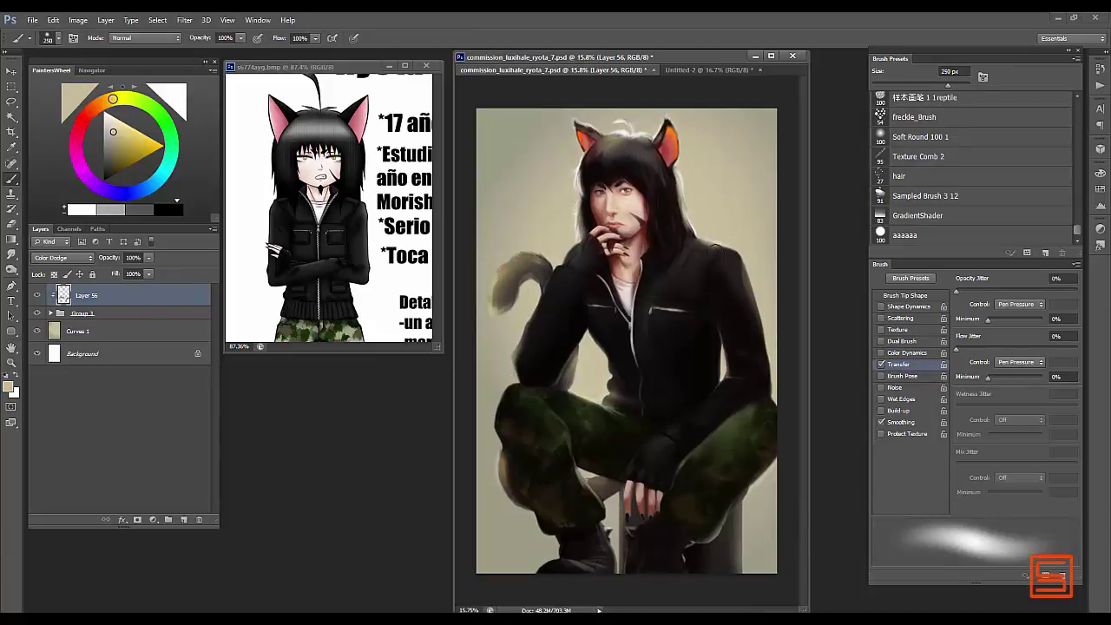
# - Brush beige rim light down the outer edge of the resting arm's sleeve and around the spiked boot
pyautogui.moveTo(749, 261); pyautogui.dragTo(773, 395)
pyautogui.press(']')
pyautogui.moveTo(618, 486); pyautogui.dragTo(608, 560)
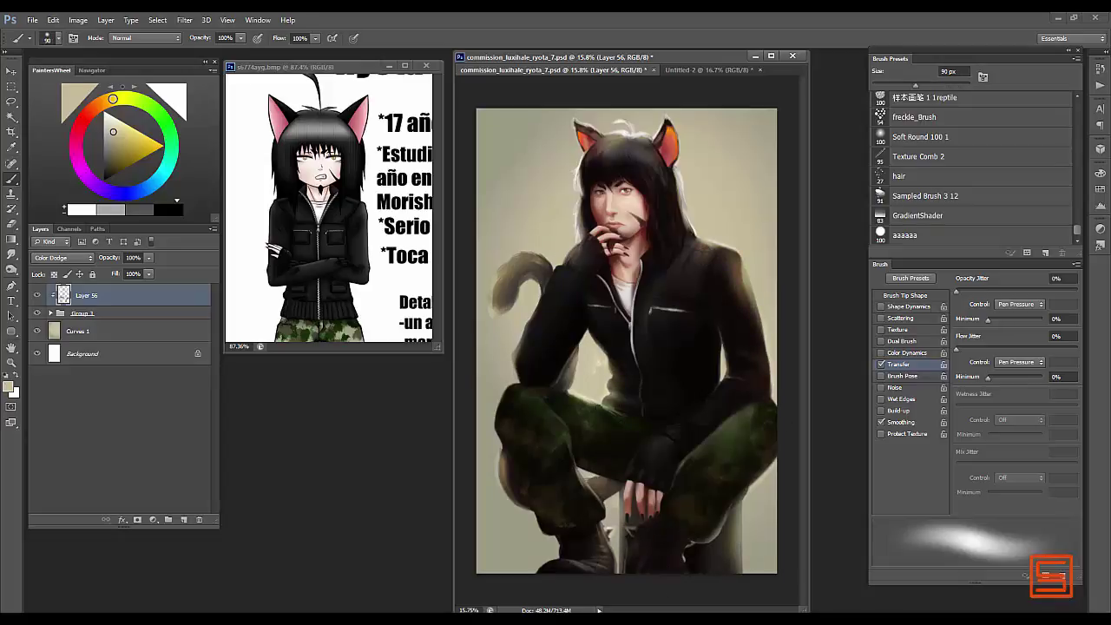
# - Brush beige rim light down both outer edges of the hair and along the ear at 70 to 90 px
pyautogui.moveTo(580, 178); pyautogui.dragTo(578, 236)
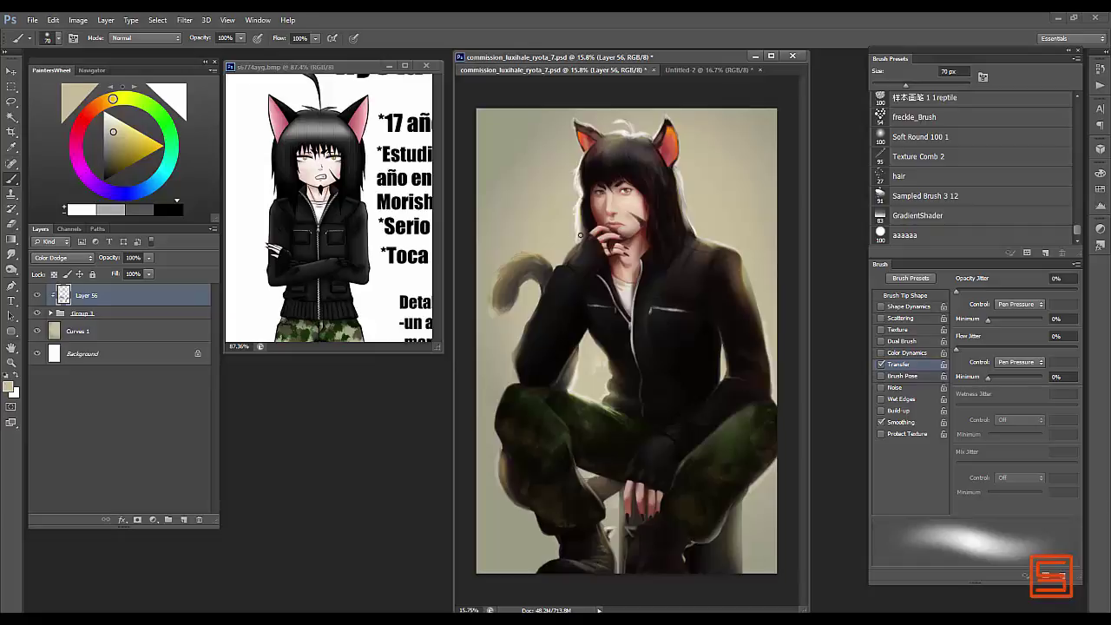
pyautogui.press(']')
pyautogui.press(']')
pyautogui.moveTo(675, 172); pyautogui.dragTo(680, 243)
pyautogui.moveTo(643, 146); pyautogui.dragTo(667, 116)
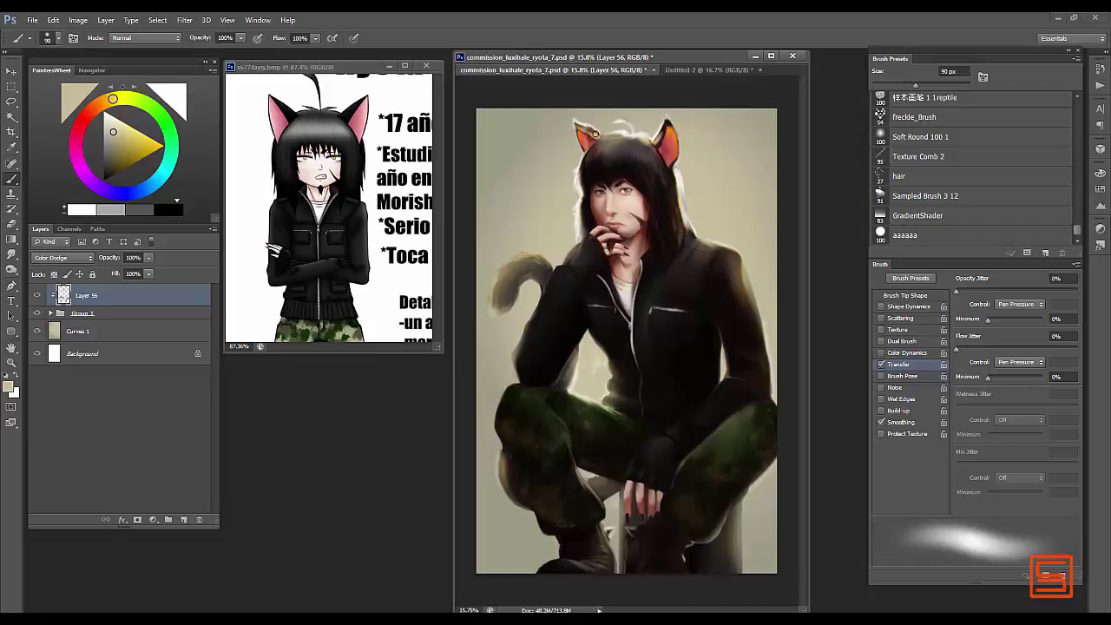
# - Refine the rim light around the cat ears and adjoining hair with brush sizes from 35 to 90 px
pyautogui.press('[')
pyautogui.press('[')
pyautogui.press('[')
pyautogui.press('[')
pyautogui.press('[')
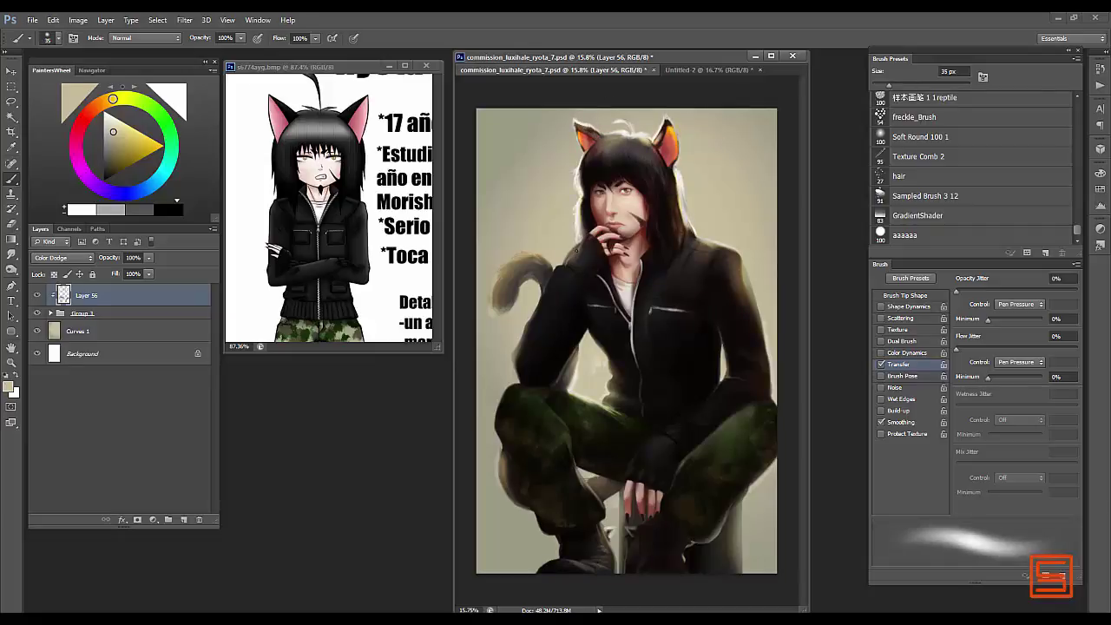
pyautogui.press(']')
pyautogui.press(']')
pyautogui.press(']')
pyautogui.press(']')
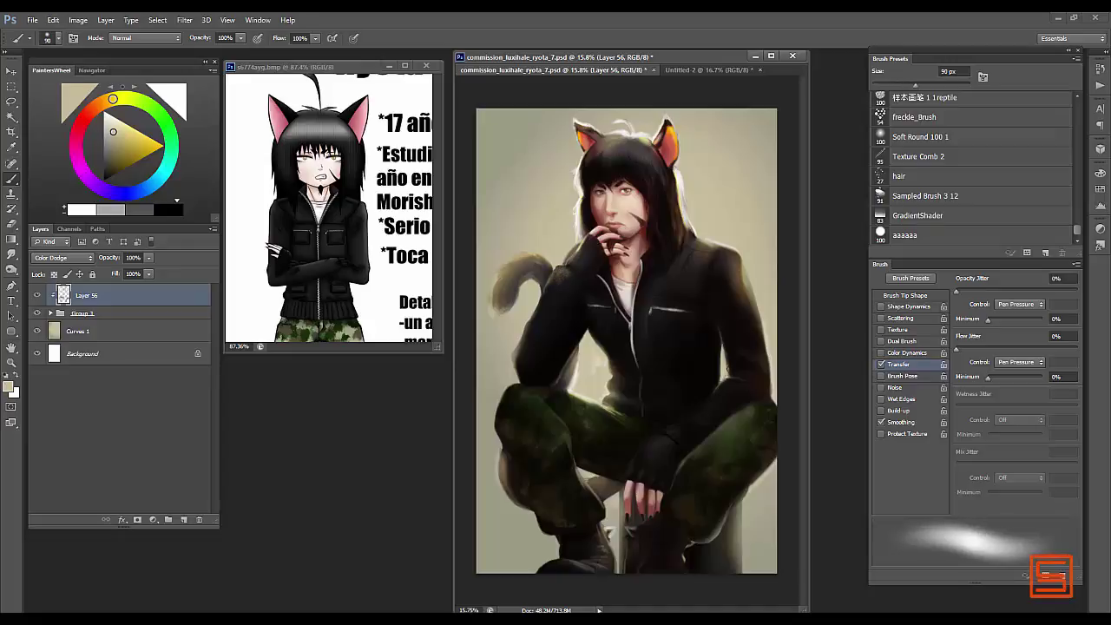
# - Brush beige rim light up the outer edge of the bent trouser leg at 70 px
pyautogui.press('[')
pyautogui.press('[')
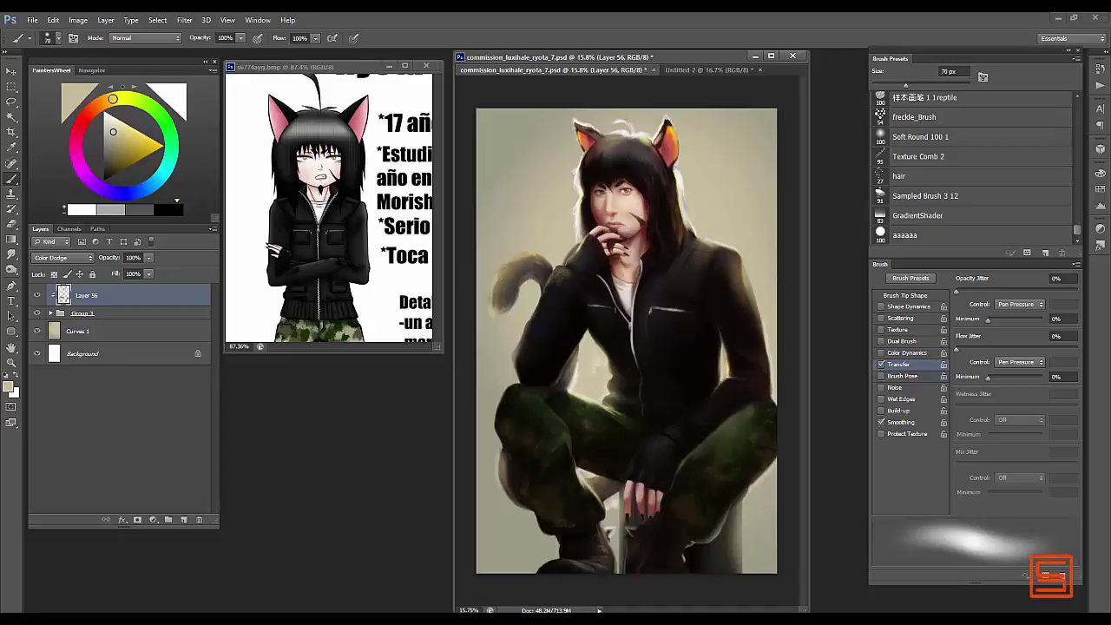
pyautogui.moveTo(502, 500); pyautogui.dragTo(500, 455)
# - Add a layer mask to Layer 56 and mask out stray glow between arm and torso and between the legs in black with the aaaaaa brush
pyautogui.press('F2')
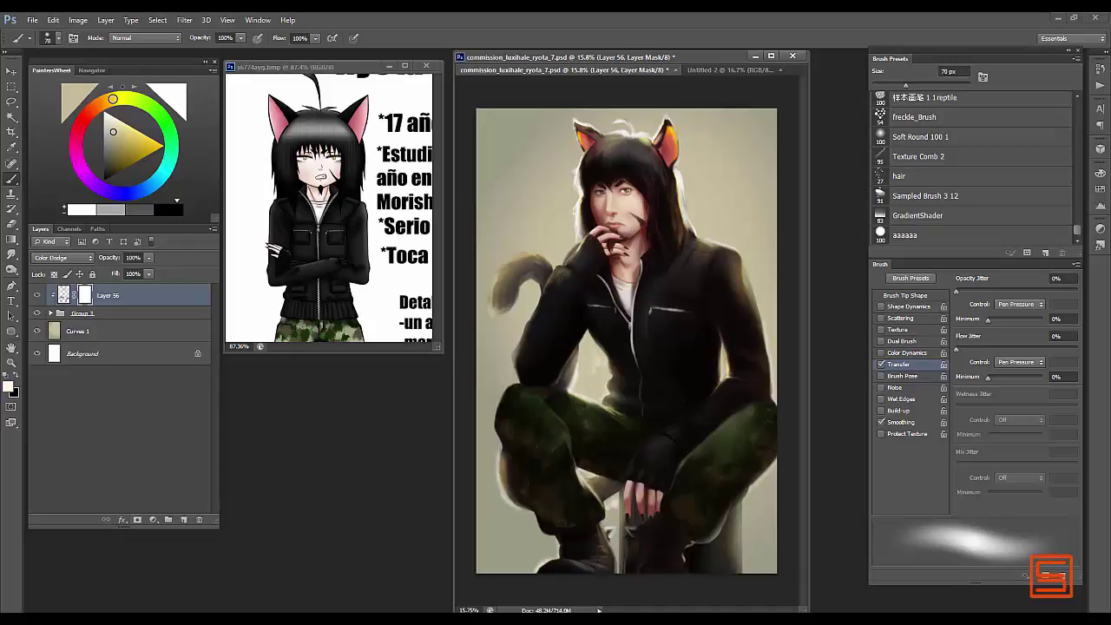
pyautogui.press('.')
pyautogui.press('d')
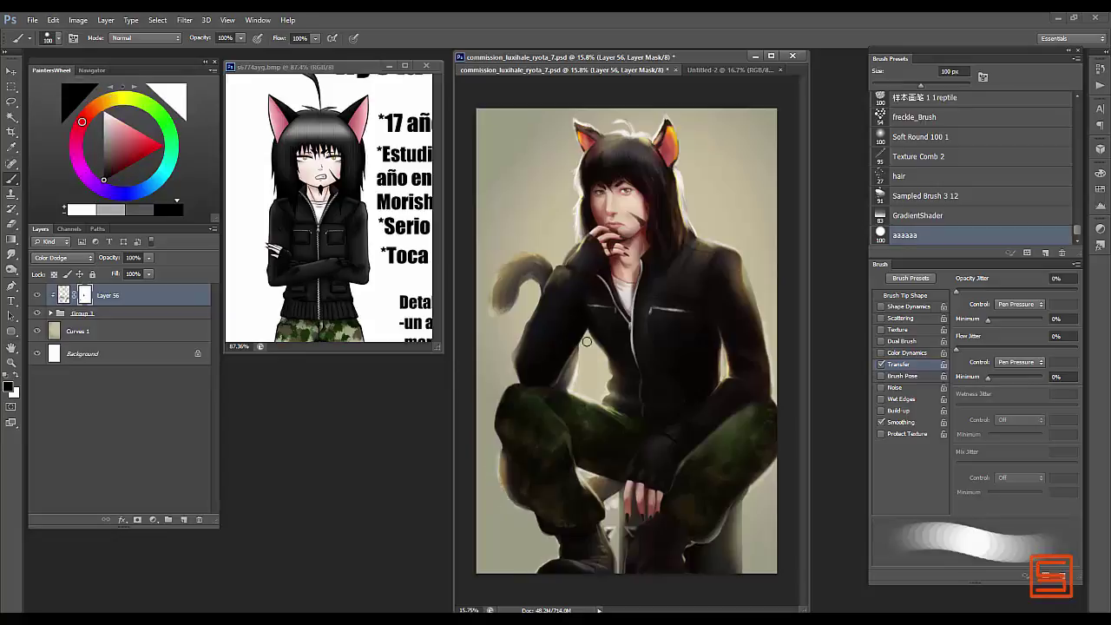
pyautogui.press('[')
pyautogui.press('[')
pyautogui.press('[')
pyautogui.press('[')
pyautogui.press('[')
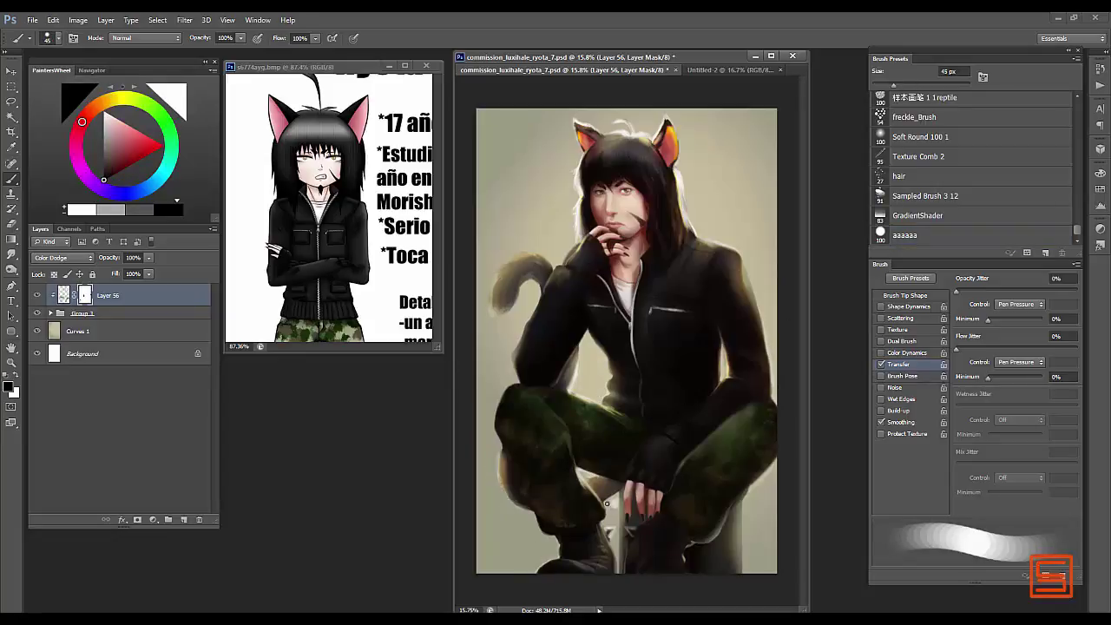
# - Return to painting on Layer 56 itself and brush beige glow along the edge of the seat at 125 px
pyautogui.scroll(-2, 597, 476)
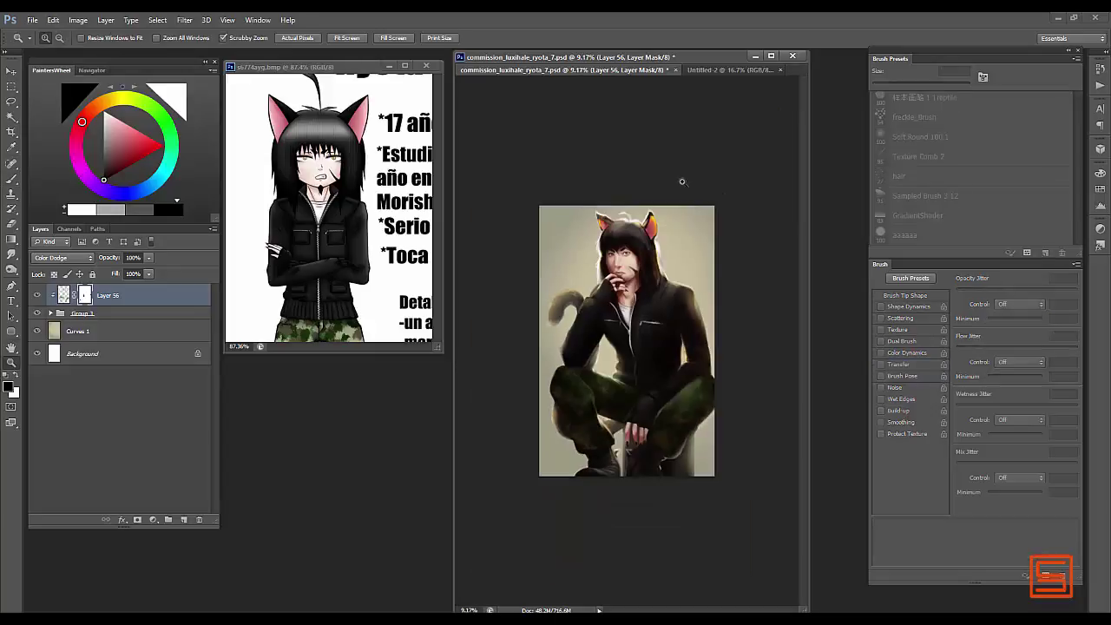
pyautogui.scroll(1, 554, 279)
pyautogui.press(']')
pyautogui.press(']')
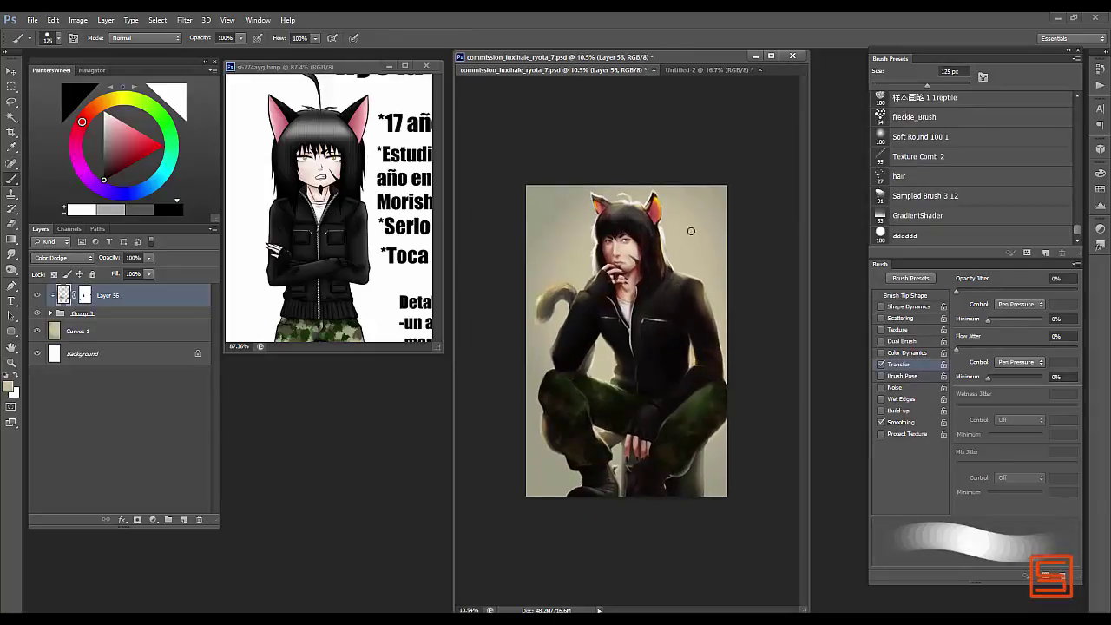
pyautogui.scroll(1, 691, 231)
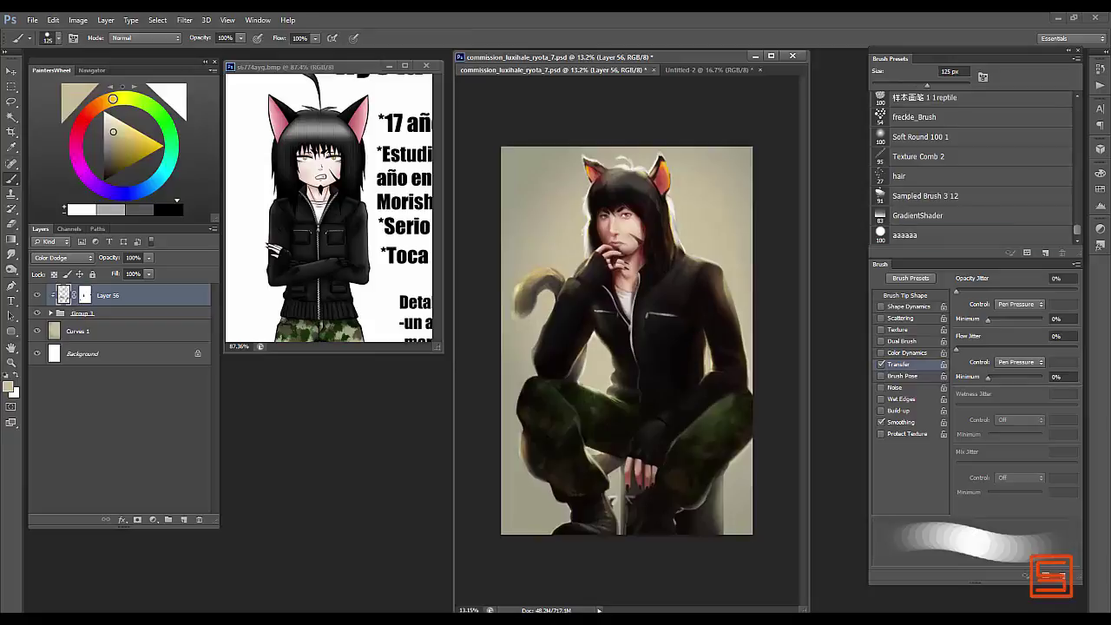
pyautogui.moveTo(722, 484)
pyautogui.mouseDown()
pyautogui.moveTo(718, 417)
pyautogui.moveTo(748, 368)
pyautogui.moveTo(722, 532)
pyautogui.mouseUp()
# - Clean up the glow beside the trouser leg with a 60 px eraser and touch up the rim light at 20 to 50 px
pyautogui.press('[')
pyautogui.press('[')
pyautogui.press('[')
pyautogui.press('[')
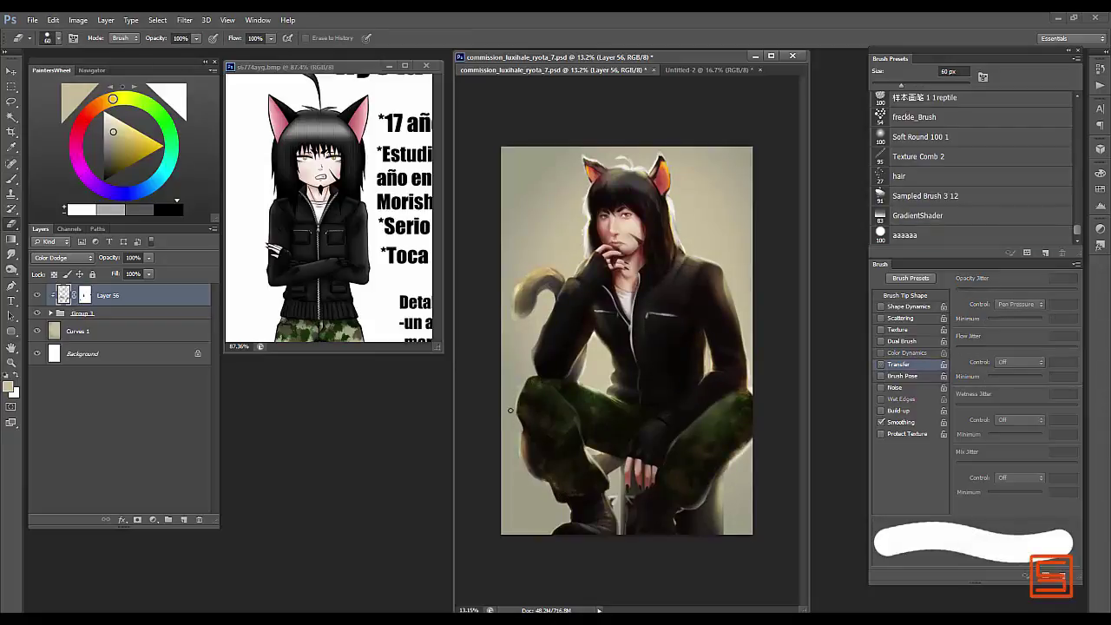
pyautogui.press('[')
pyautogui.press('[')
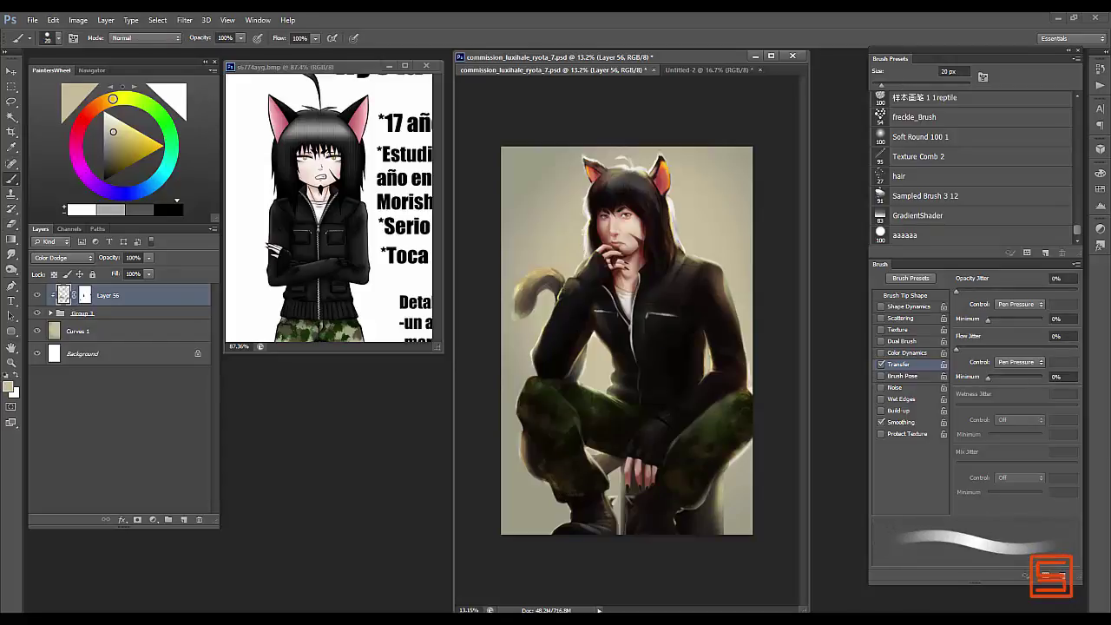
pyautogui.press('[')
pyautogui.press('[')
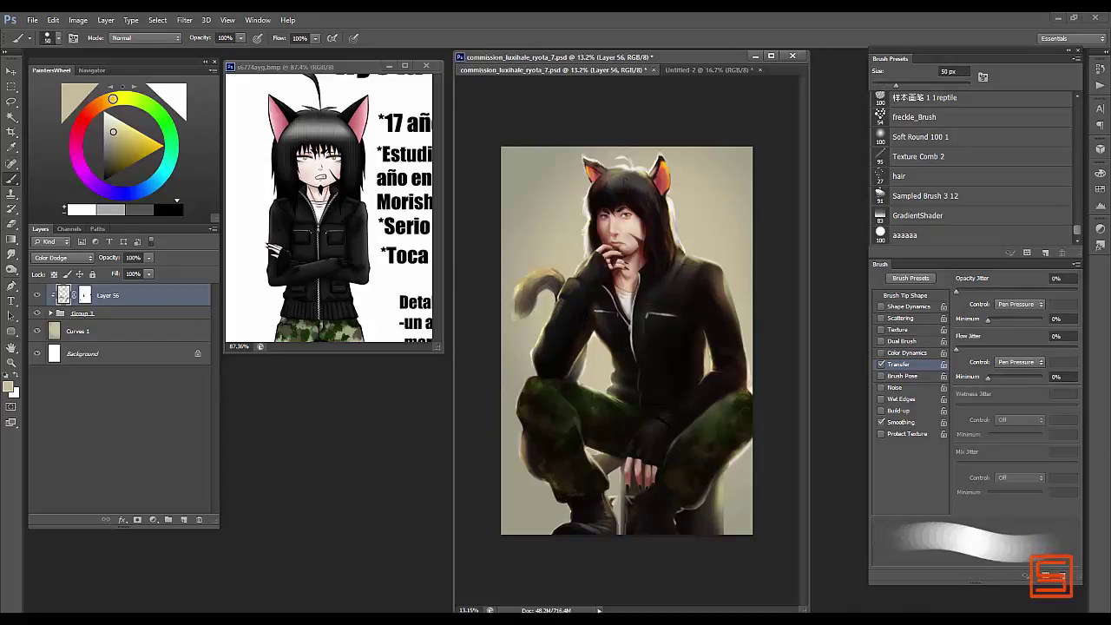
# - Save the painting as a new file version and lower the opacity of the Color Dodge layer
pyautogui.hotkey('ctrl', 'shift', 's')
pyautogui.press('Return')
pyautogui.click(148, 258)
pyautogui.moveTo(152, 272); pyautogui.dragTo(124, 272)
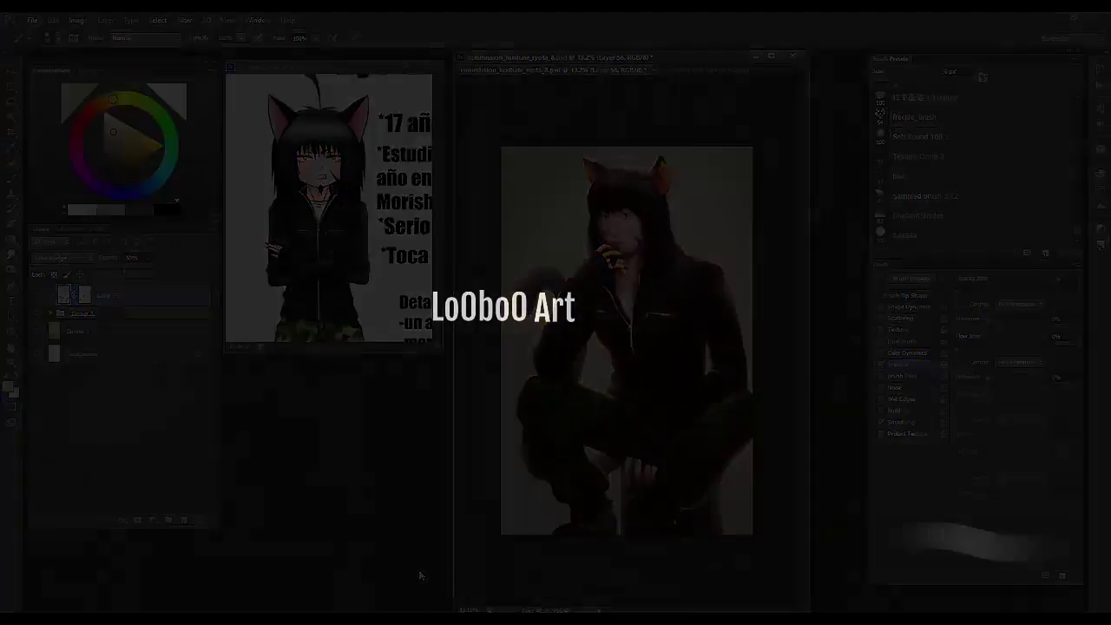